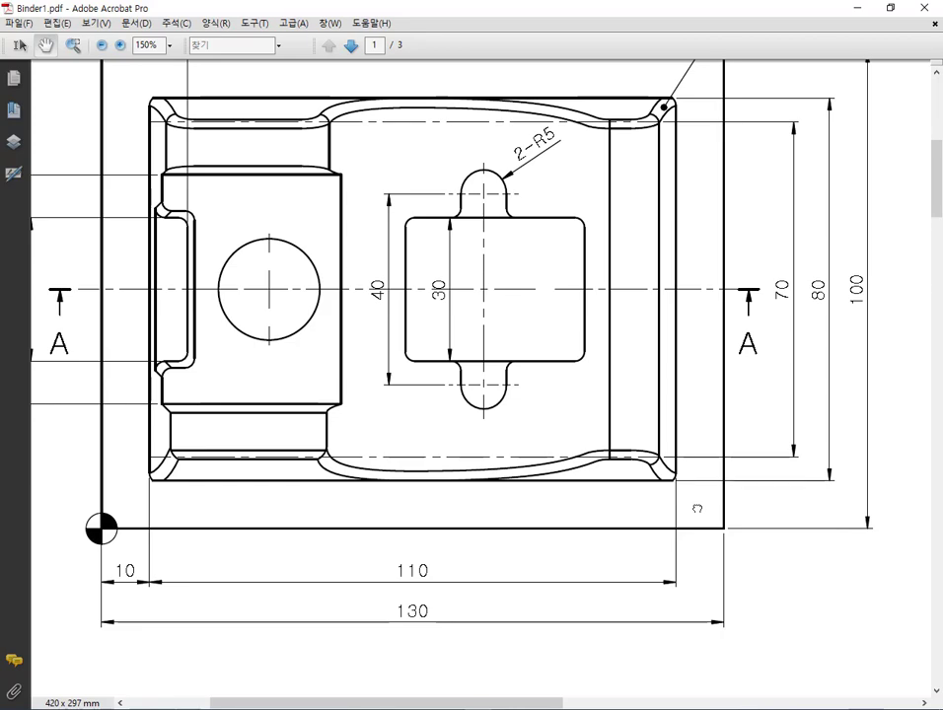
- Examine the part drawing's top view, section A-A and remaining views for the base and boss dimensions
scroll(698, 508, "down", 6)
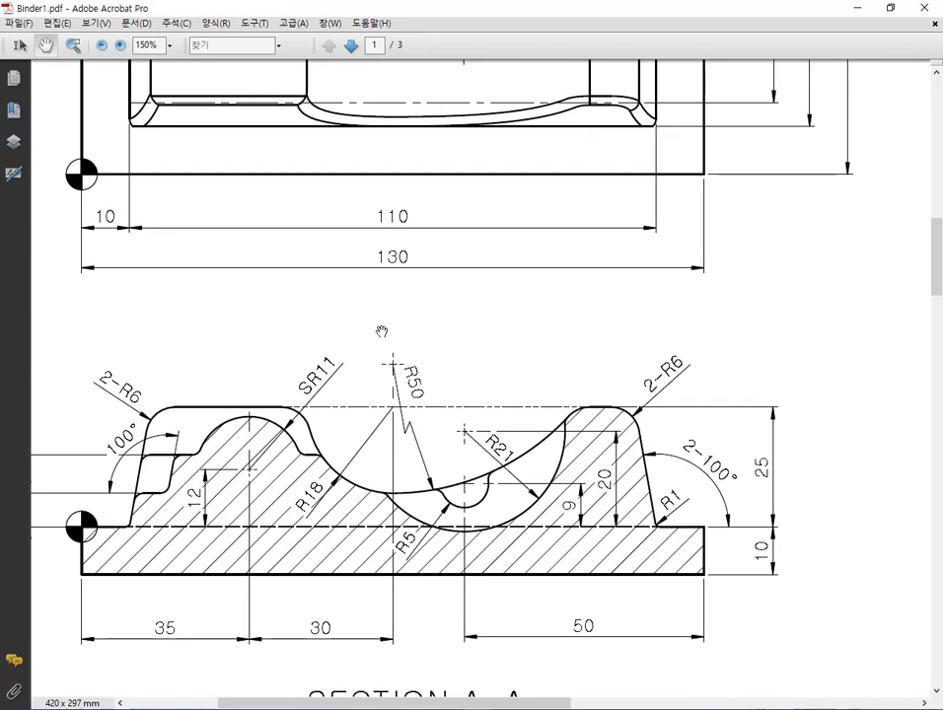
scroll(384, 330, "up", 7)
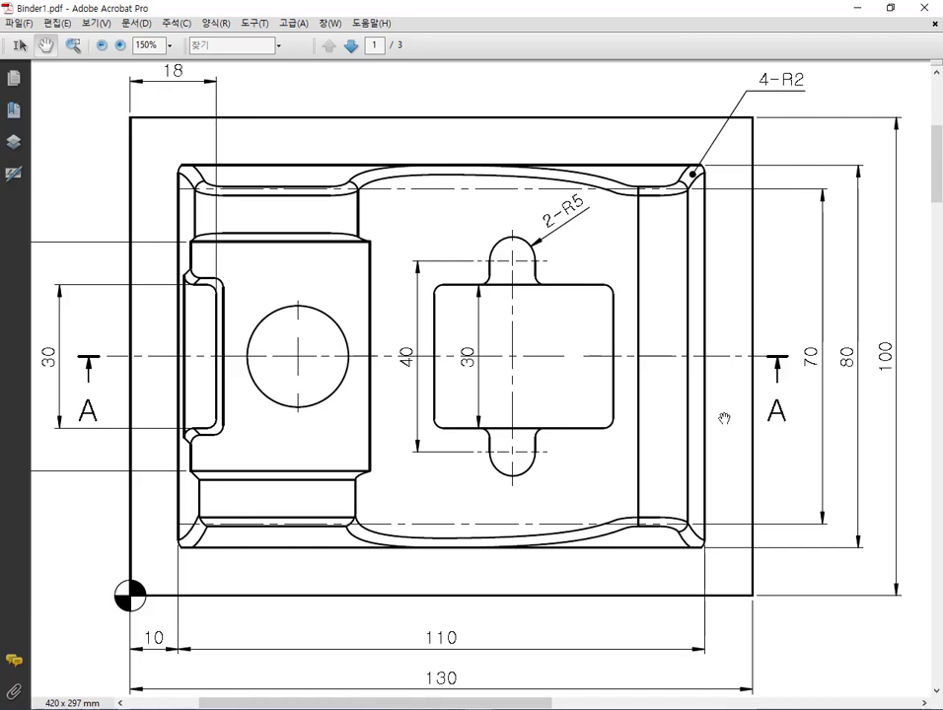
mouse_move(686, 362)
left_mouse_down()
mouse_move(547, 235)
mouse_move(484, 148)
left_mouse_up()
left_click_drag(506, 439, 564, 206)
mouse_move(663, 425)
left_mouse_down()
mouse_move(526, 383)
mouse_move(831, 406)
mouse_move(348, 356)
left_mouse_up()
mouse_move(798, 347)
left_mouse_down()
mouse_move(506, 455)
mouse_move(596, 449)
mouse_move(792, 466)
left_mouse_up()
left_click_drag(492, 322, 802, 547)
mouse_move(633, 282)
left_mouse_down()
mouse_move(809, 415)
mouse_move(777, 455)
mouse_move(702, 429)
left_mouse_up()
- Switch to Mastercam and draw a rectangle from the origin, about 136 mm wide and 85 mm high
scroll(779, 446, "down", 1, "ctrl")
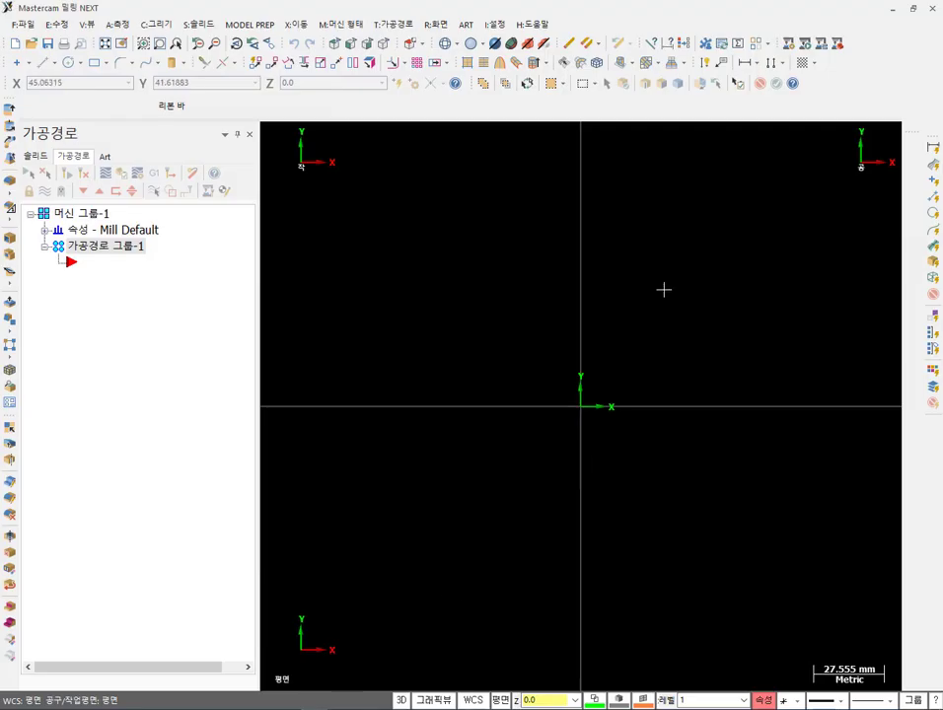
scroll(314, 395, "down", 2)
left_click(97, 64)
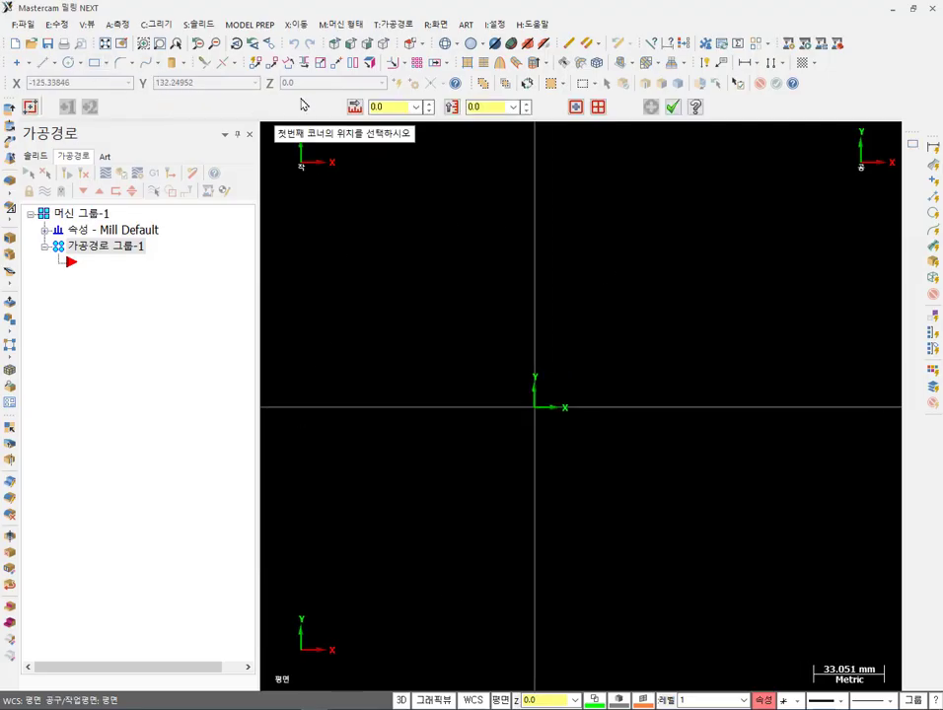
left_click(647, 222)
left_click(826, 226)
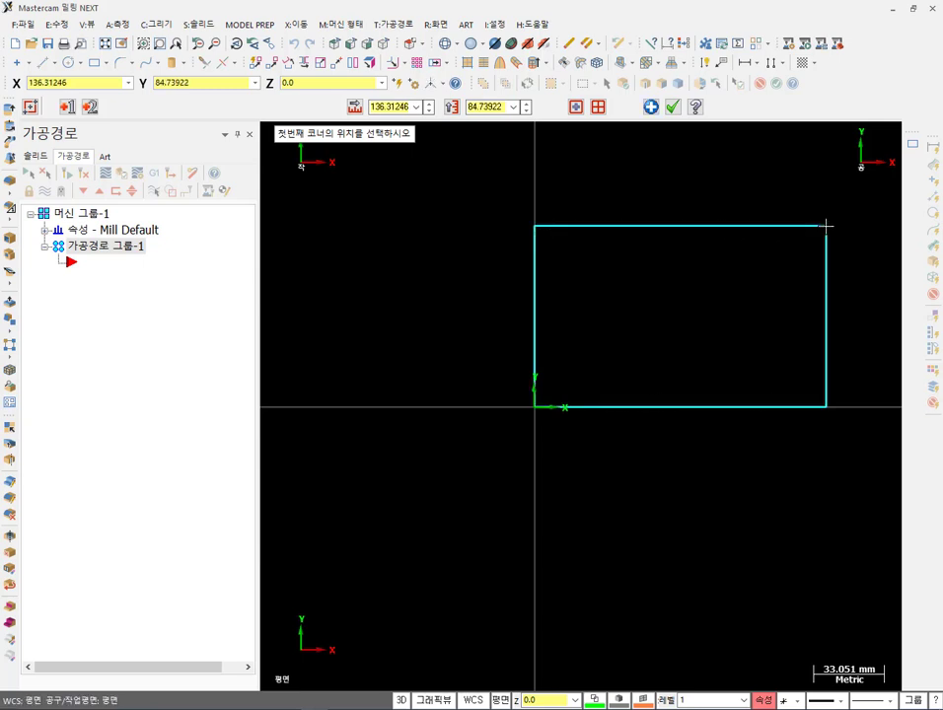
- Set the rectangle's width to 130 mm and its height to 100 mm, and finish it
double_click(388, 106)
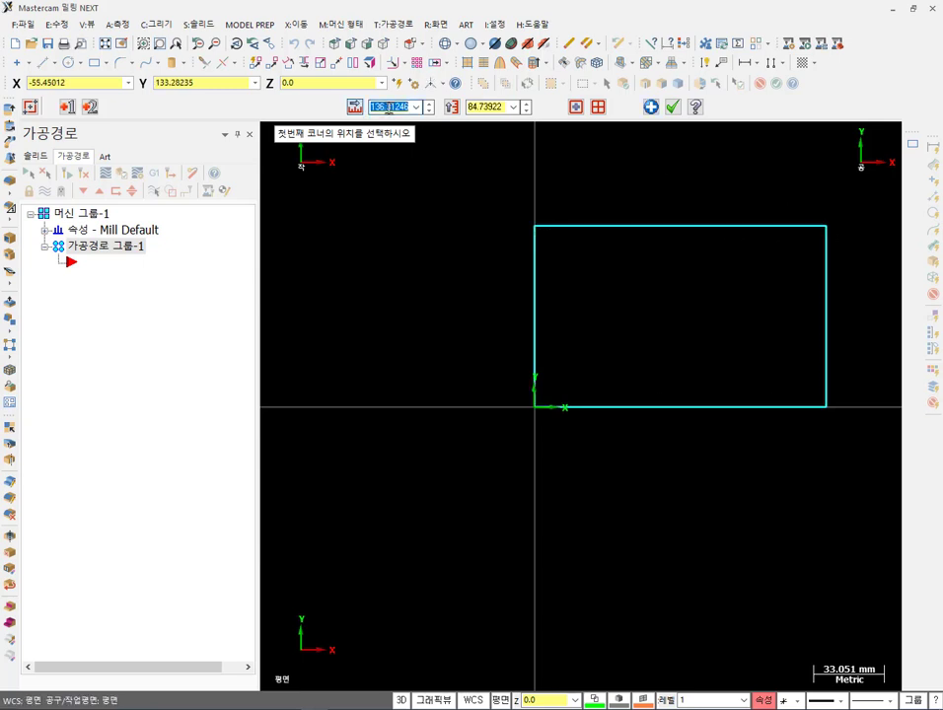
type("130")
key("Return")
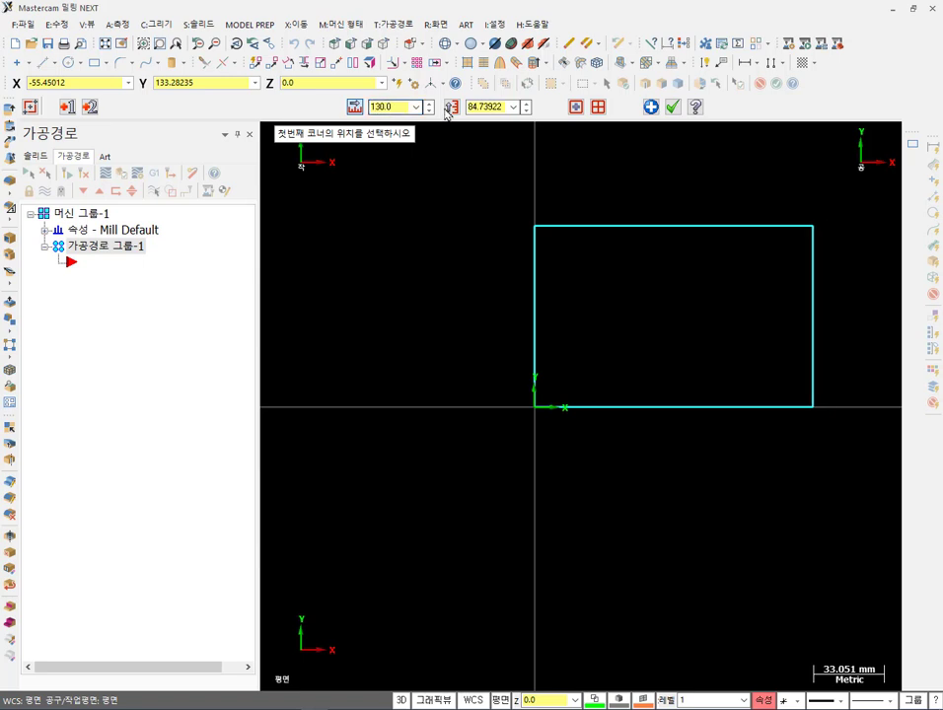
double_click(491, 106)
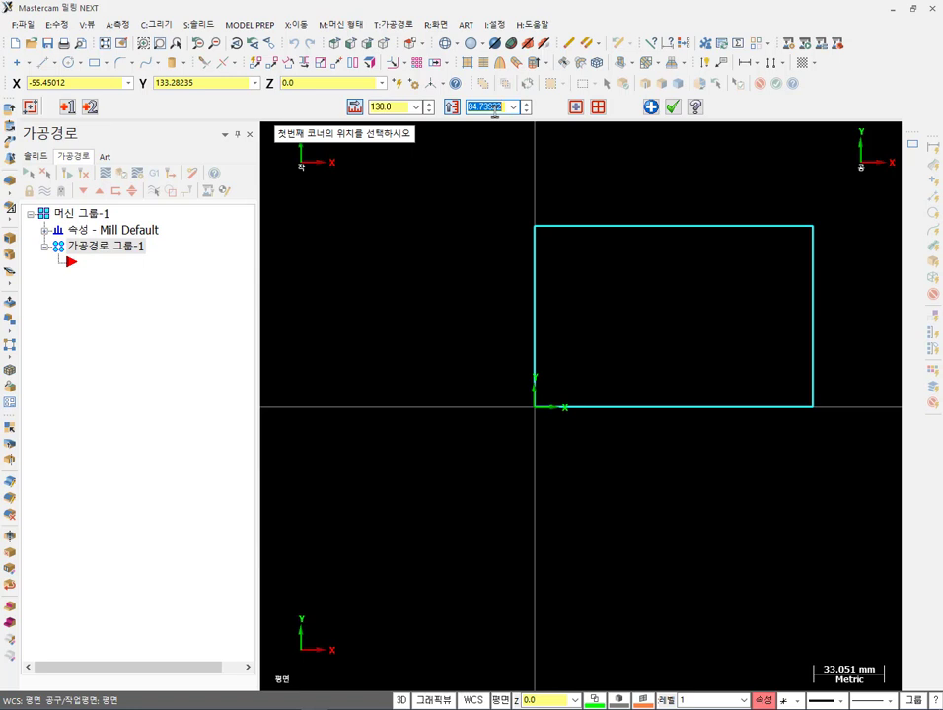
type("100")
key("Return")
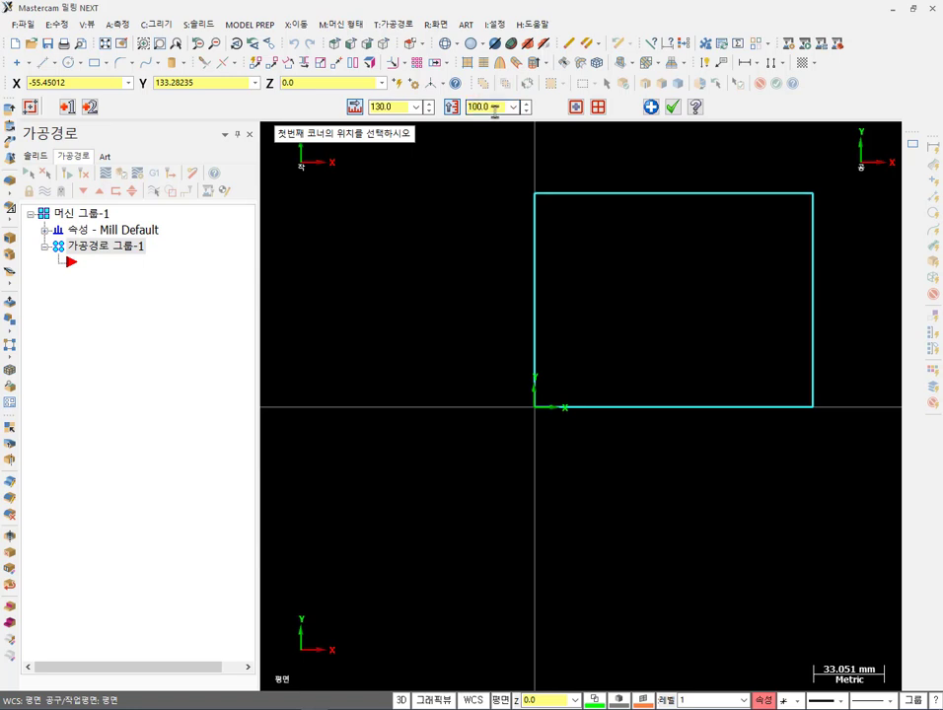
left_click(672, 107)
- Offset copies of the rectangle's left and right edges inward by 10 mm
scroll(713, 263, "up", 2)
scroll(713, 264, "up", 1)
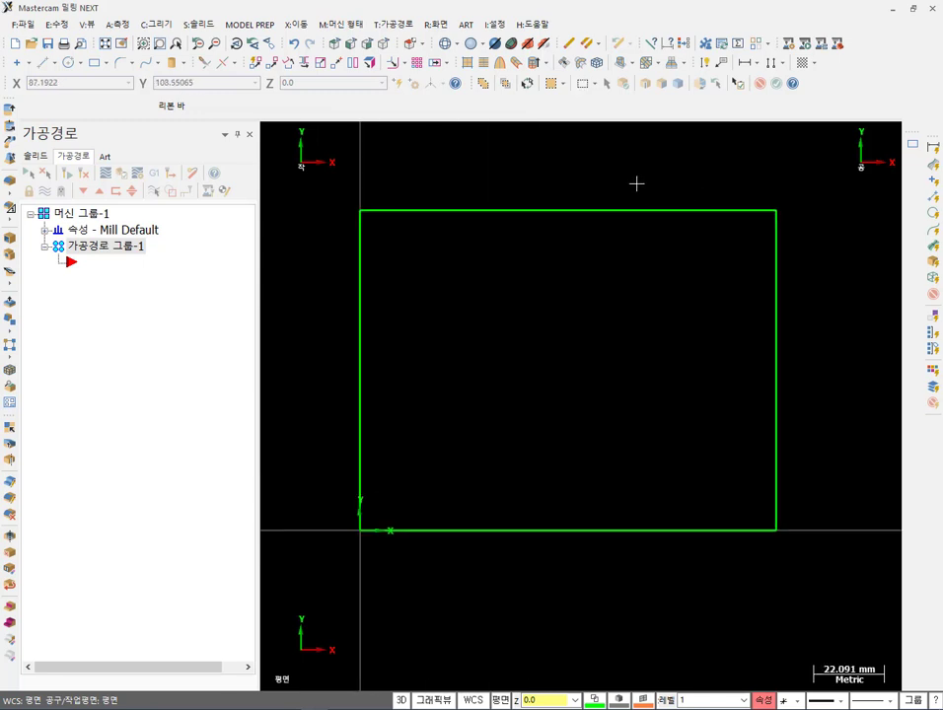
scroll(632, 182, "up", 1)
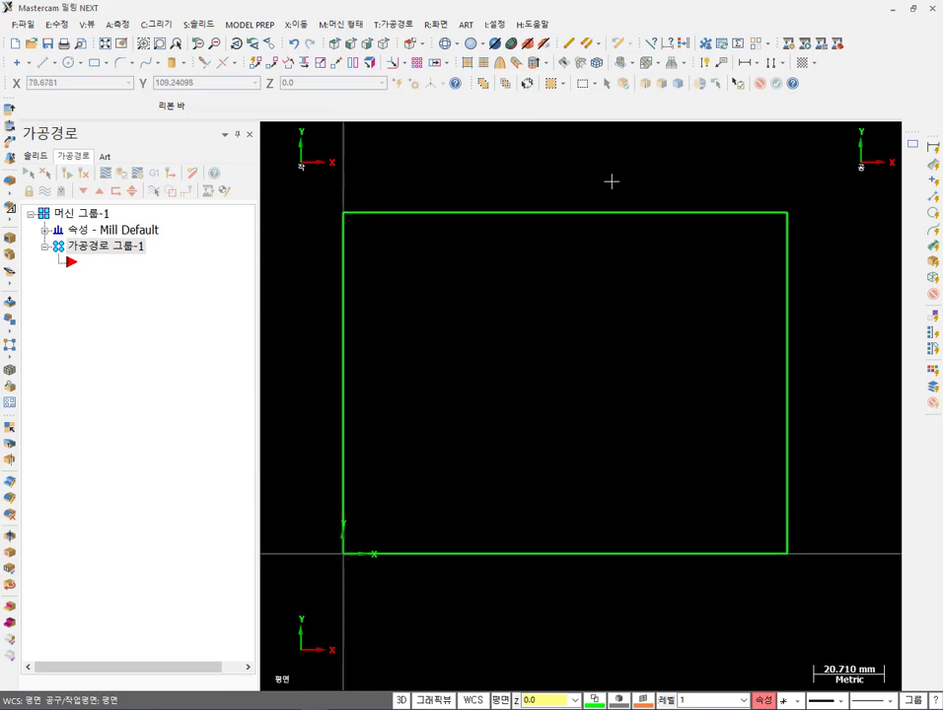
left_click(400, 64)
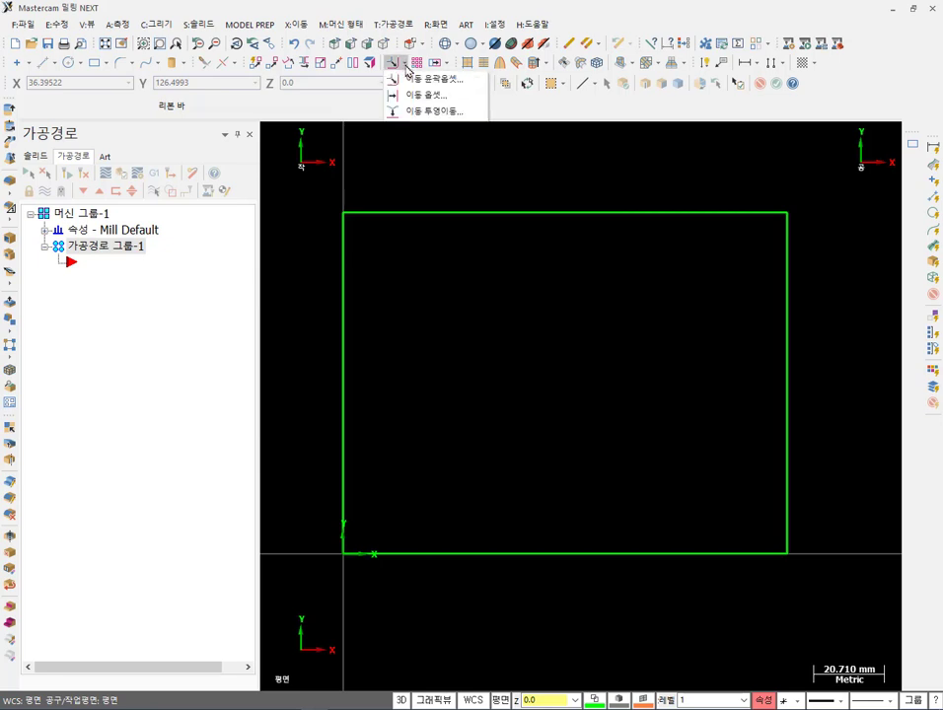
left_click(413, 97)
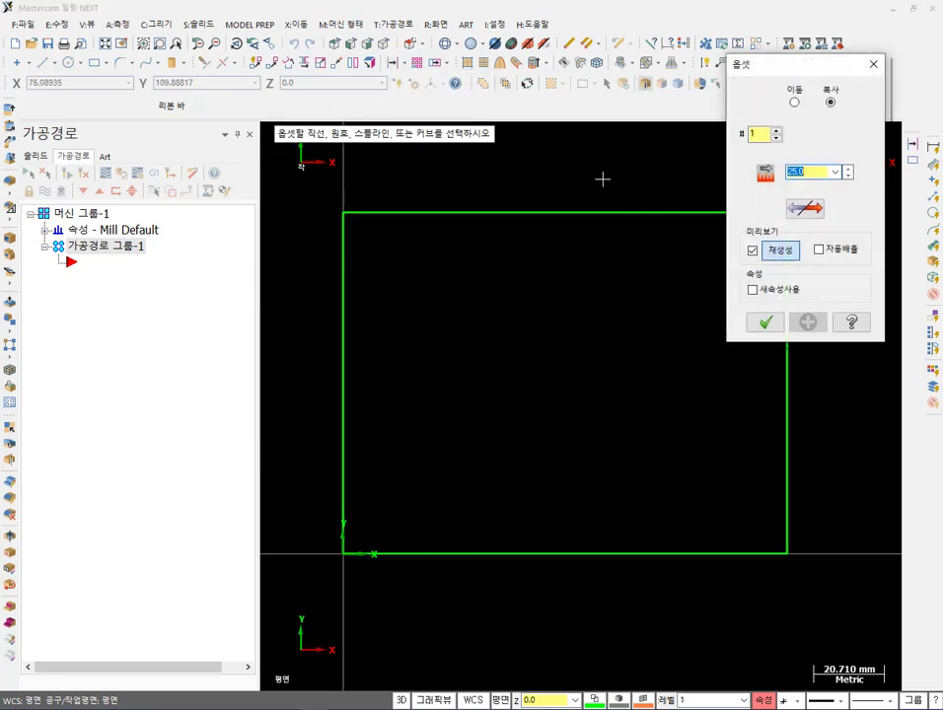
type("10")
key("Return")
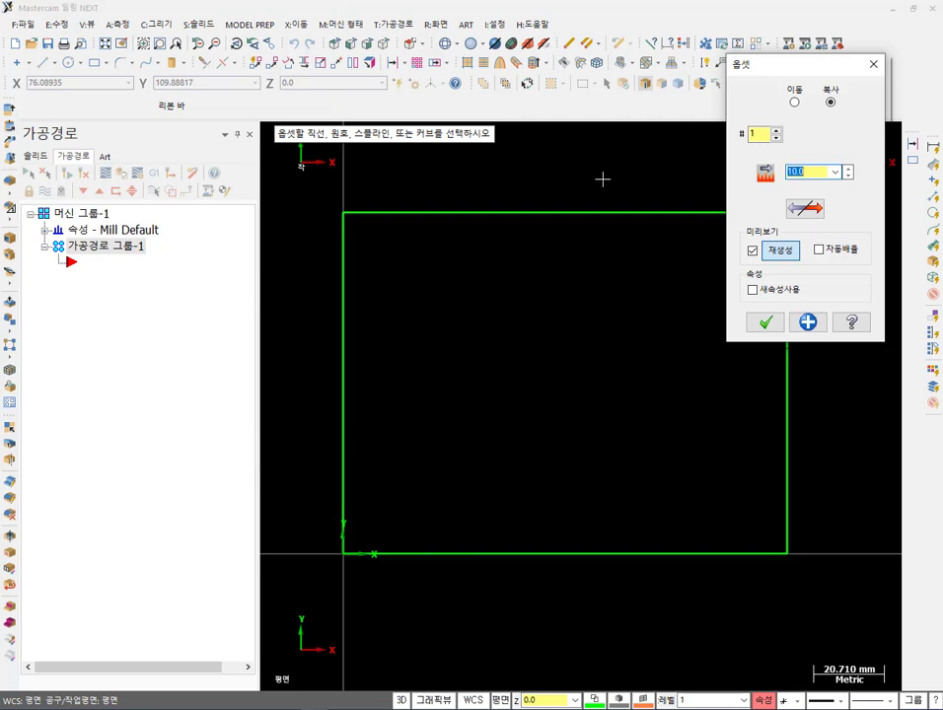
left_click(338, 347)
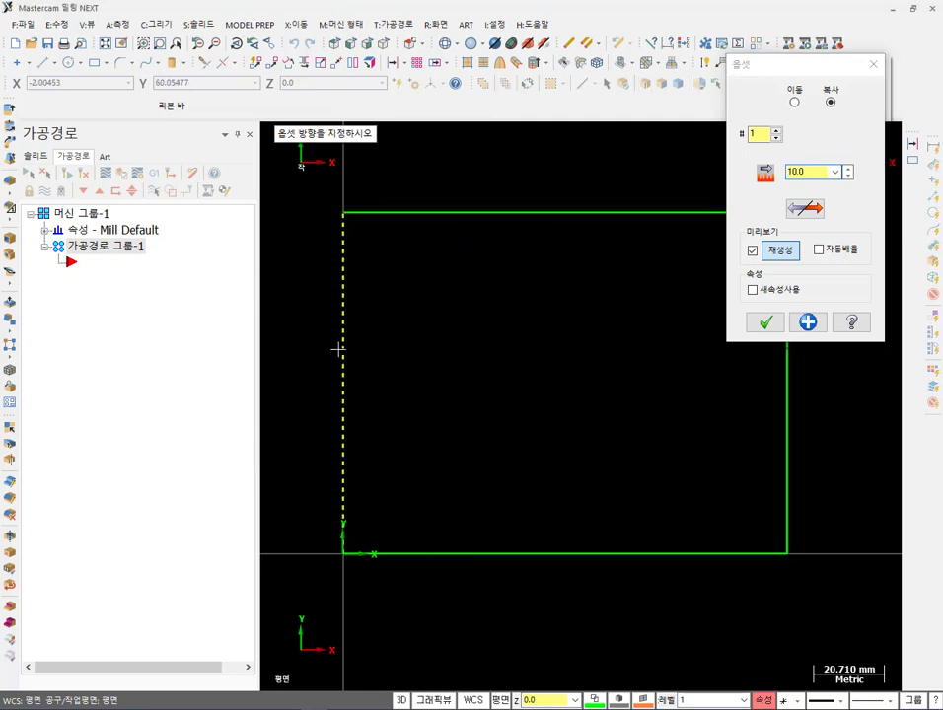
left_click(415, 349)
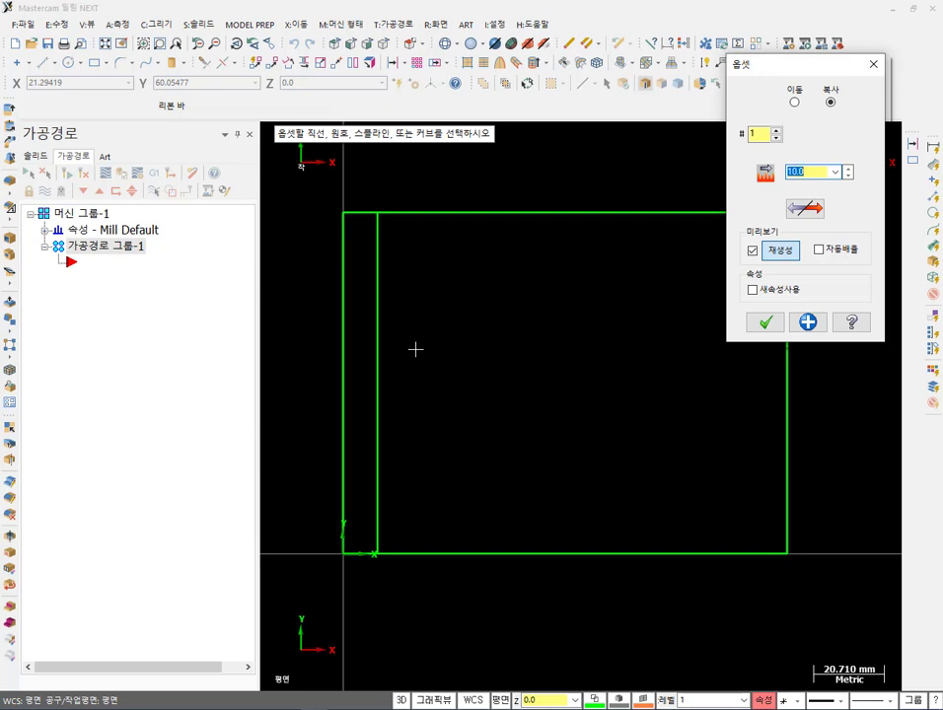
left_click(785, 420)
left_click(716, 458)
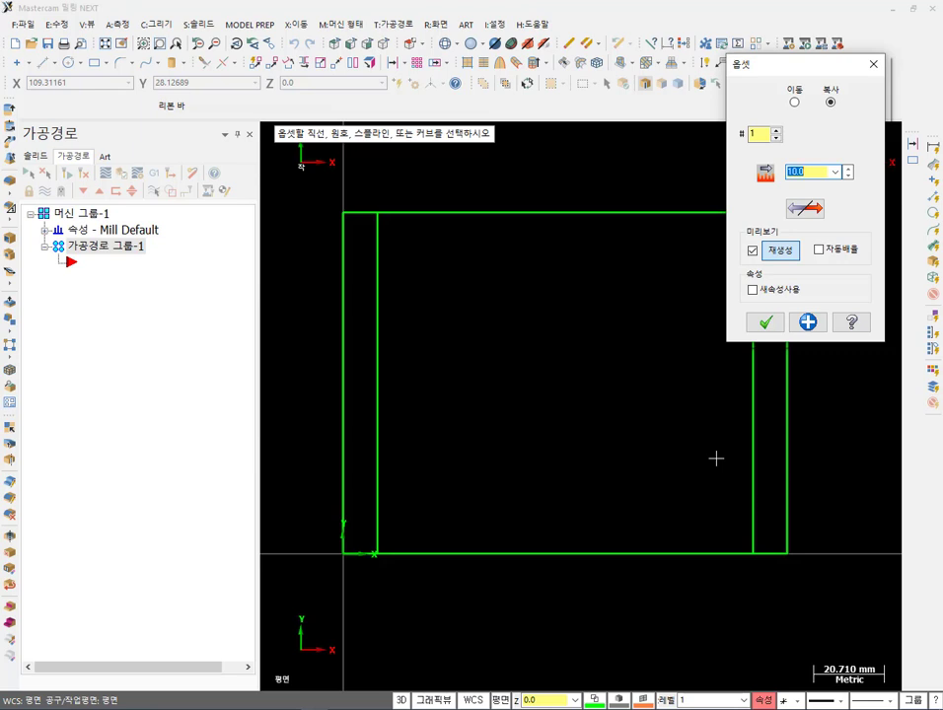
- Offset copies of the rectangle's bottom and top edges inward by 10 mm and finish the Offset command
left_click(676, 553)
left_click(674, 464)
left_click(635, 213)
left_click(629, 290)
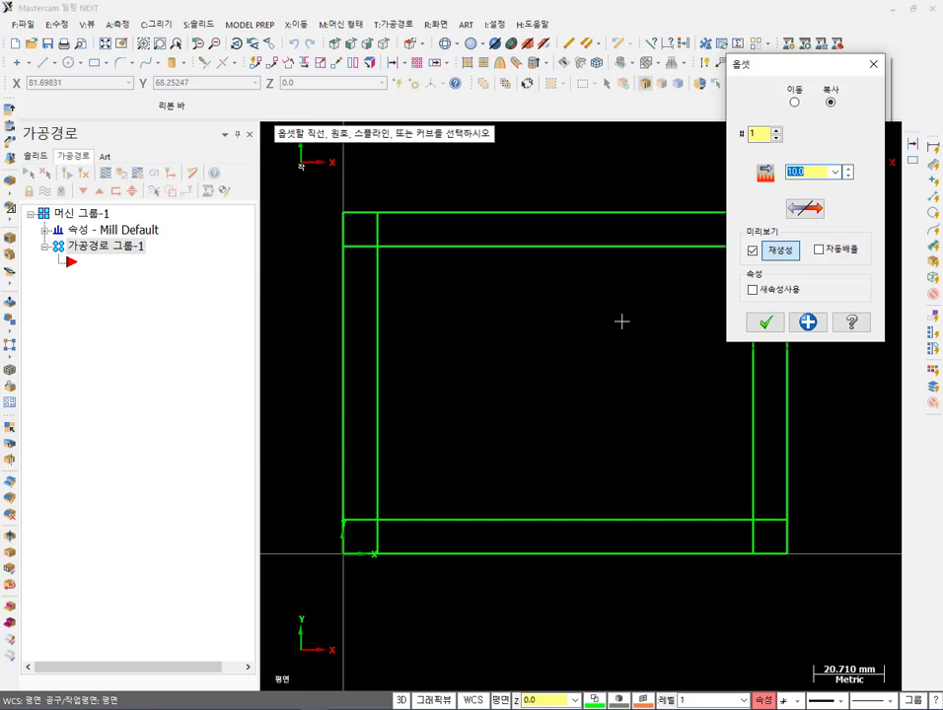
left_click(765, 323)
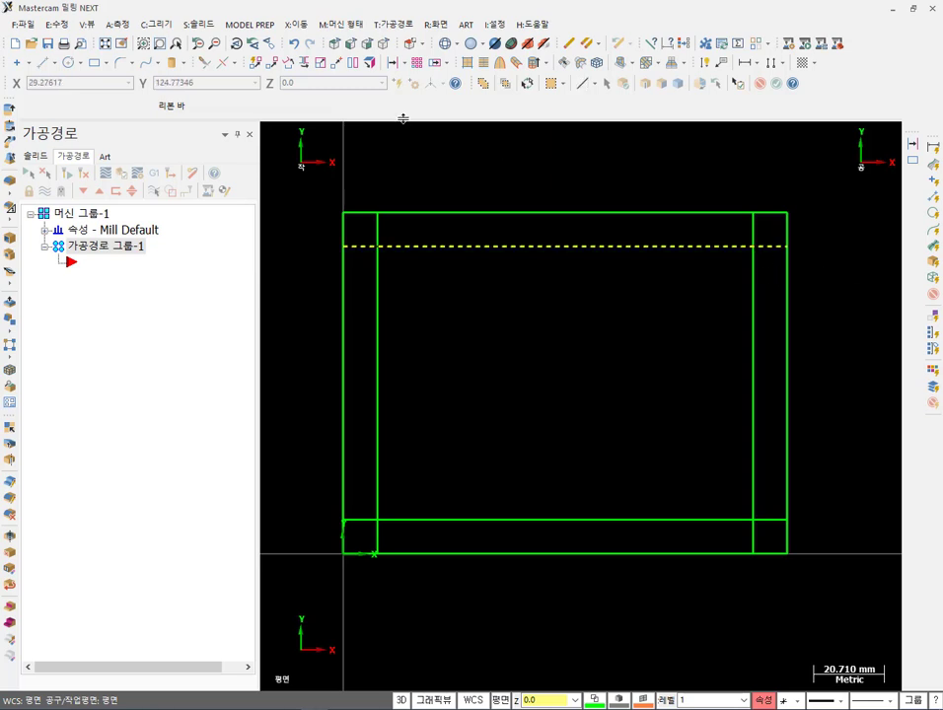
- Trim the four offset lines to each other at their corners to form a closed inner rectangle
left_click(204, 62)
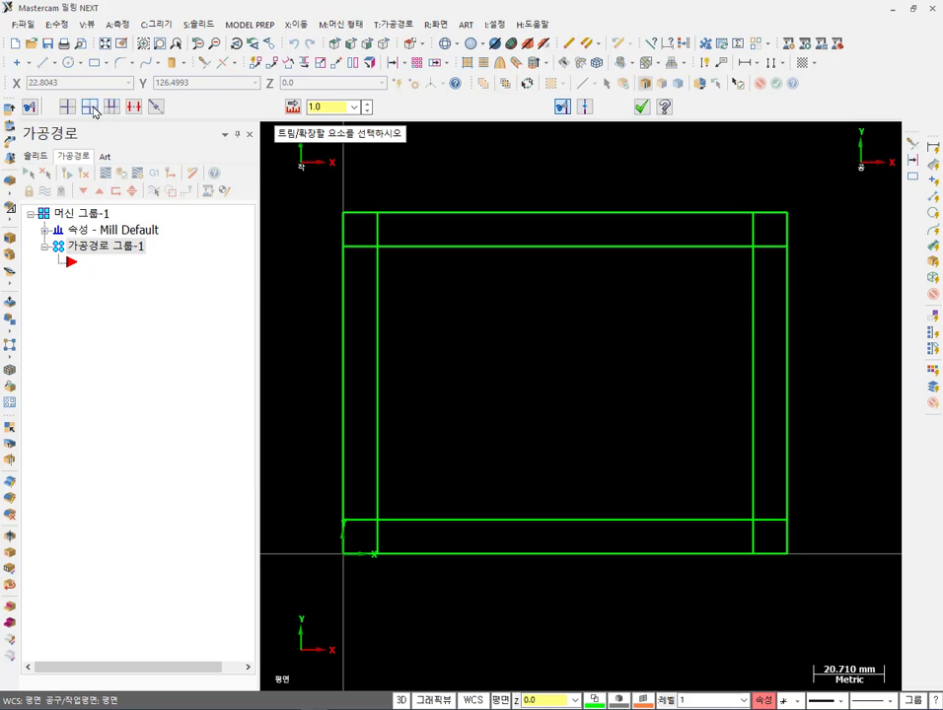
left_click(378, 274)
left_click(399, 247)
left_click(377, 460)
left_click(429, 515)
left_click(665, 518)
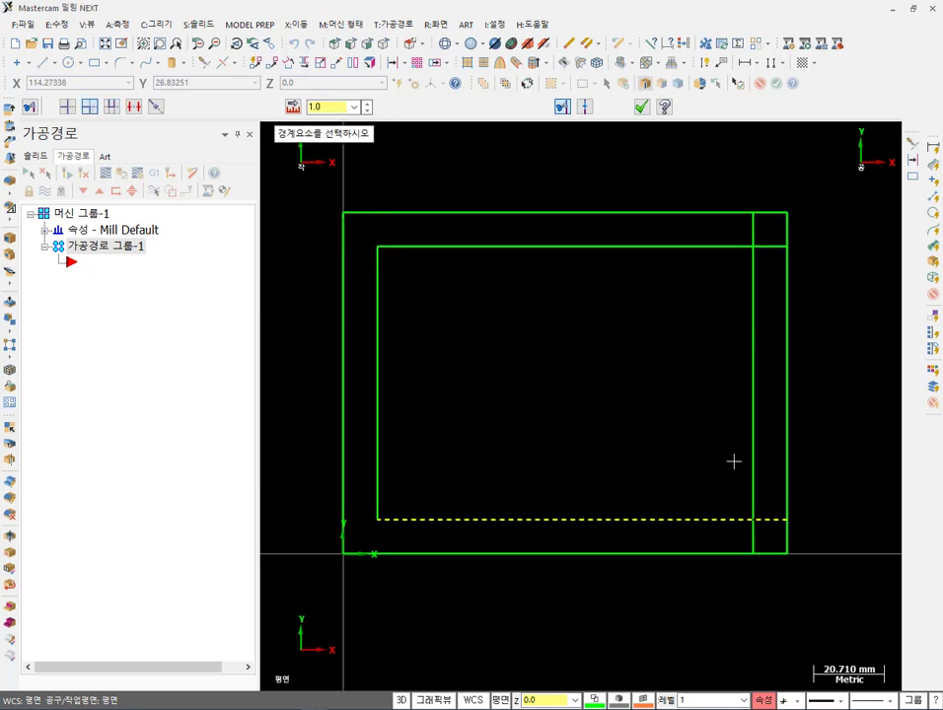
left_click(748, 449)
left_click(724, 249)
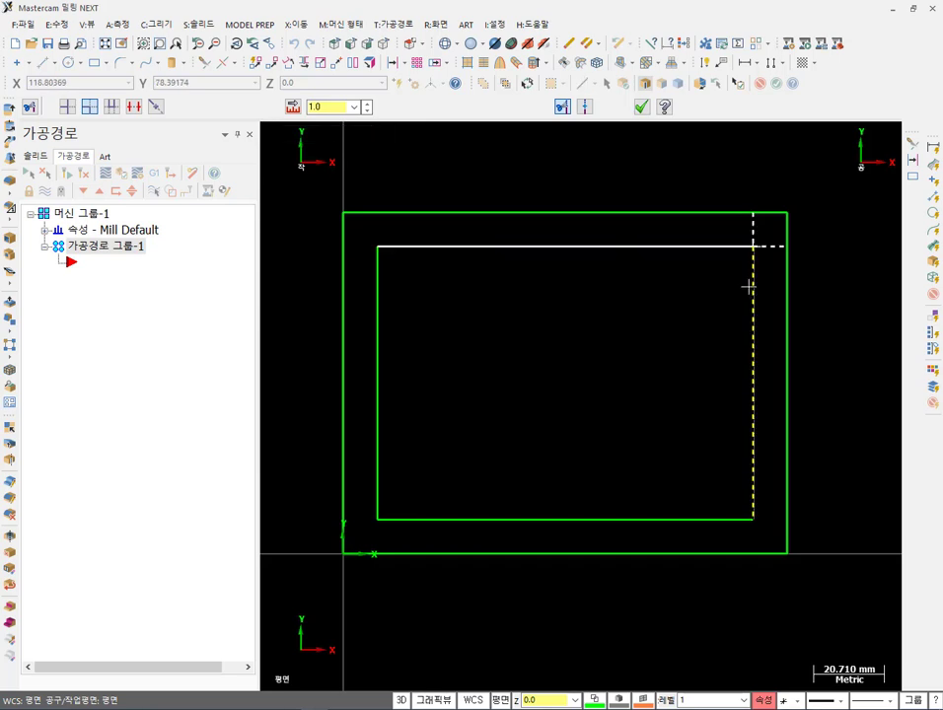
left_click(750, 282)
left_click(642, 107)
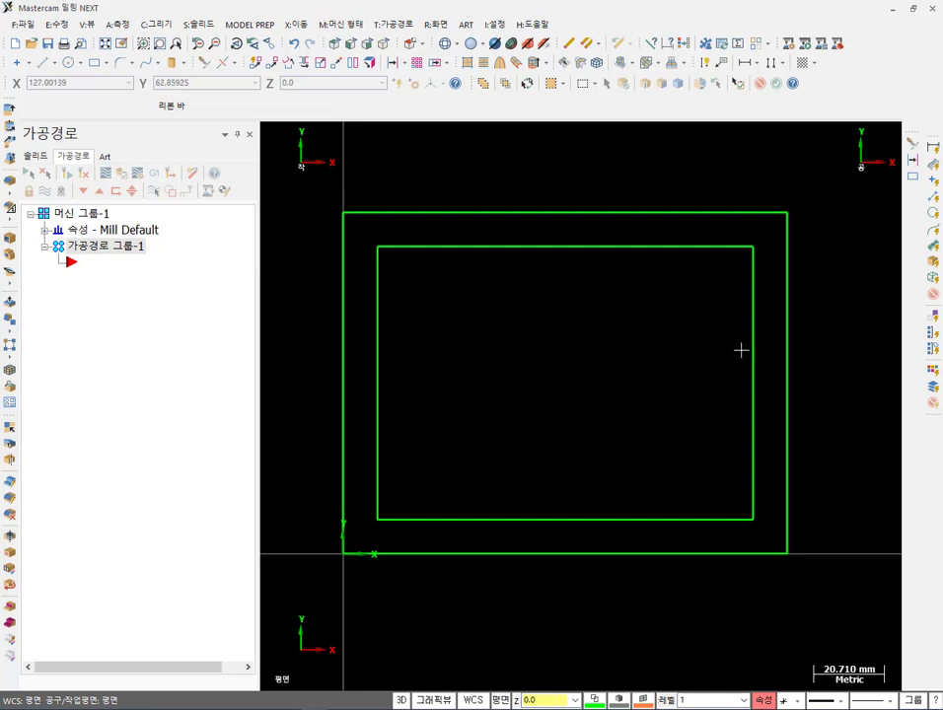
- Switch to the Acrobat drawing and examine section A-A and the side view for the boss's side angles, heights and radii
left_click(473, 708)
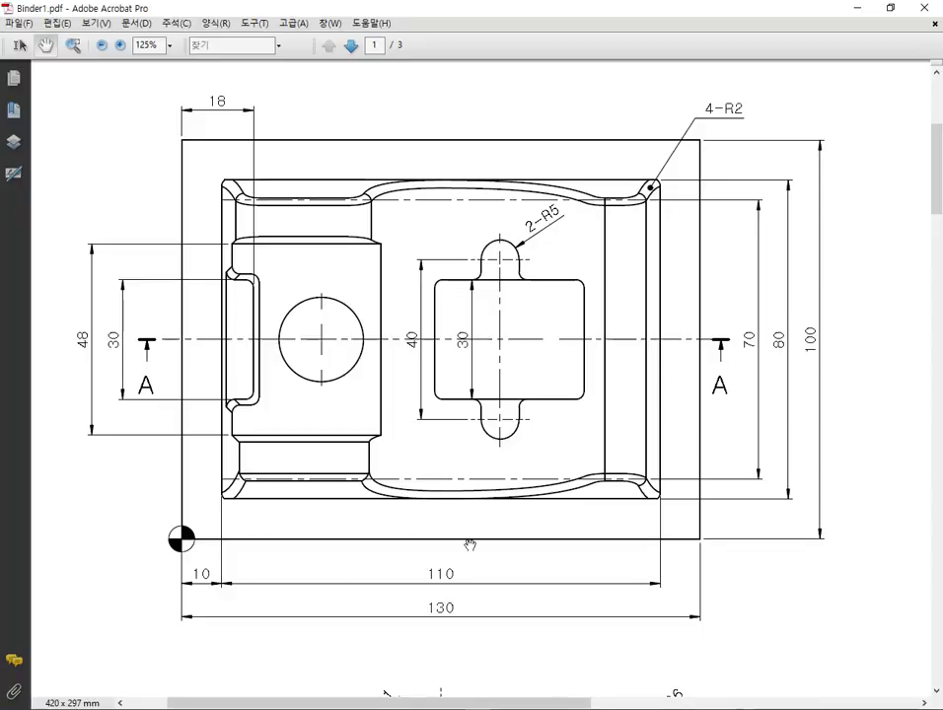
scroll(469, 528, "down", 5)
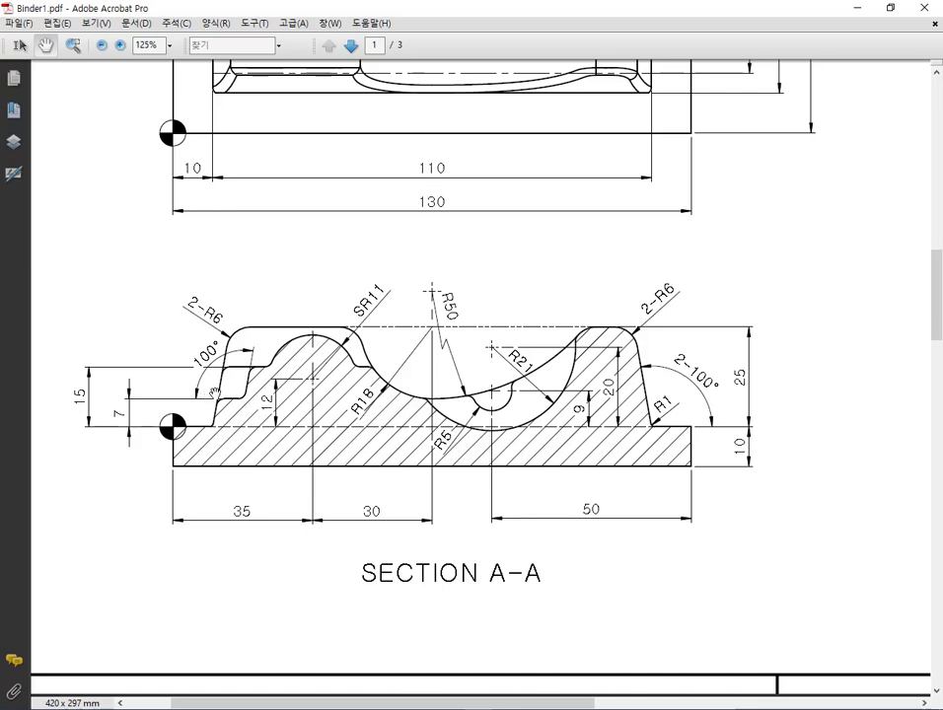
left_click_drag(672, 285, 196, 287)
left_click_drag(543, 332, 411, 333)
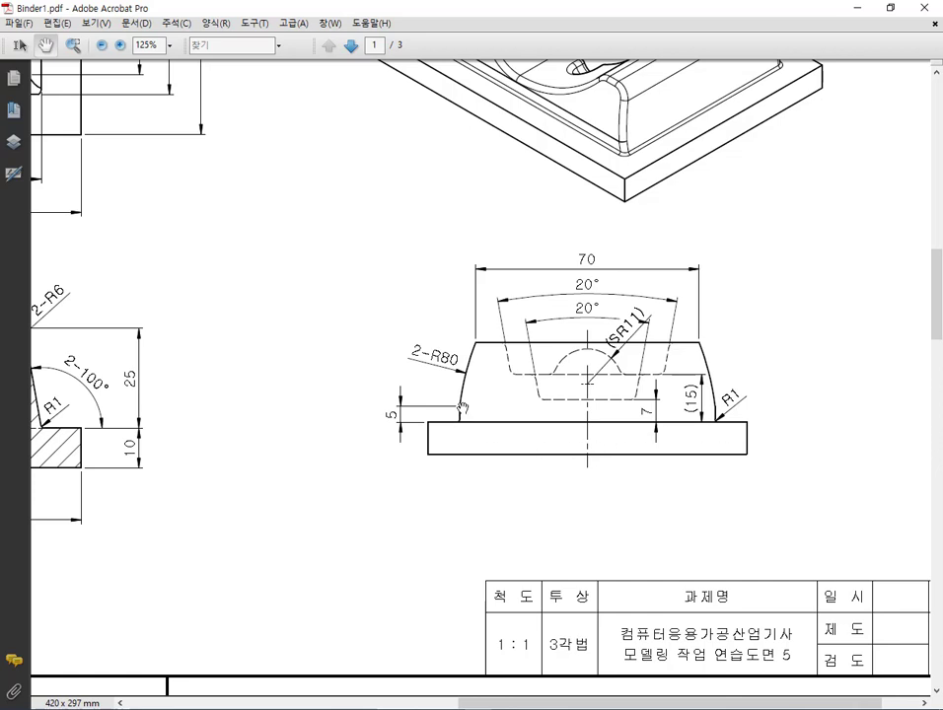
mouse_move(316, 358)
left_mouse_down()
mouse_move(348, 357)
mouse_move(395, 385)
mouse_move(340, 541)
left_mouse_up()
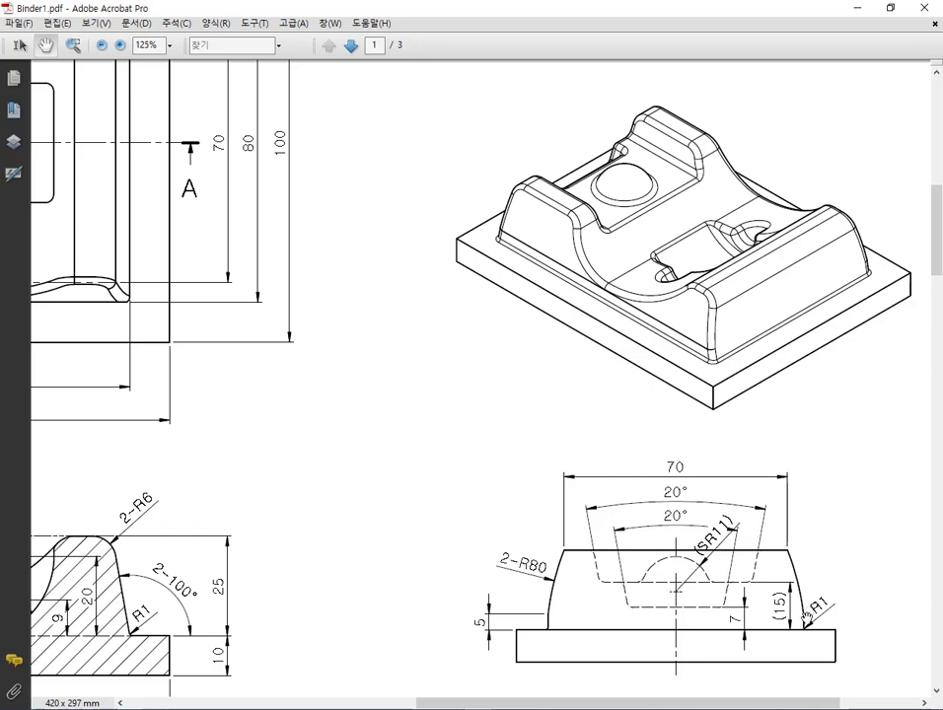
left_click_drag(464, 564, 701, 497)
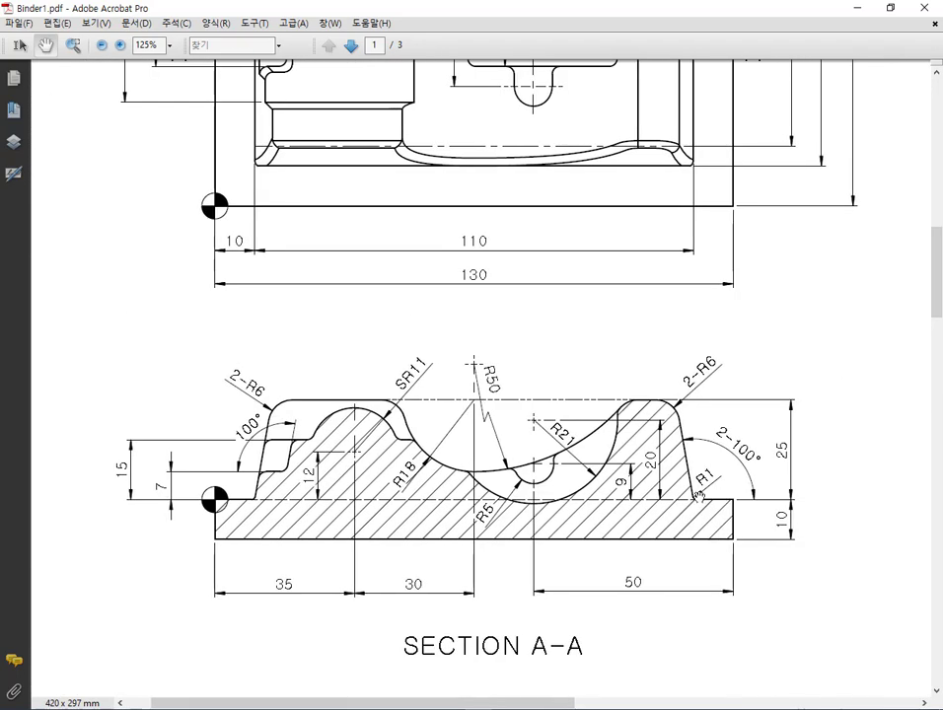
left_click_drag(735, 394, 565, 593)
left_click_drag(683, 463, 382, 347)
left_click_drag(686, 407, 593, 411)
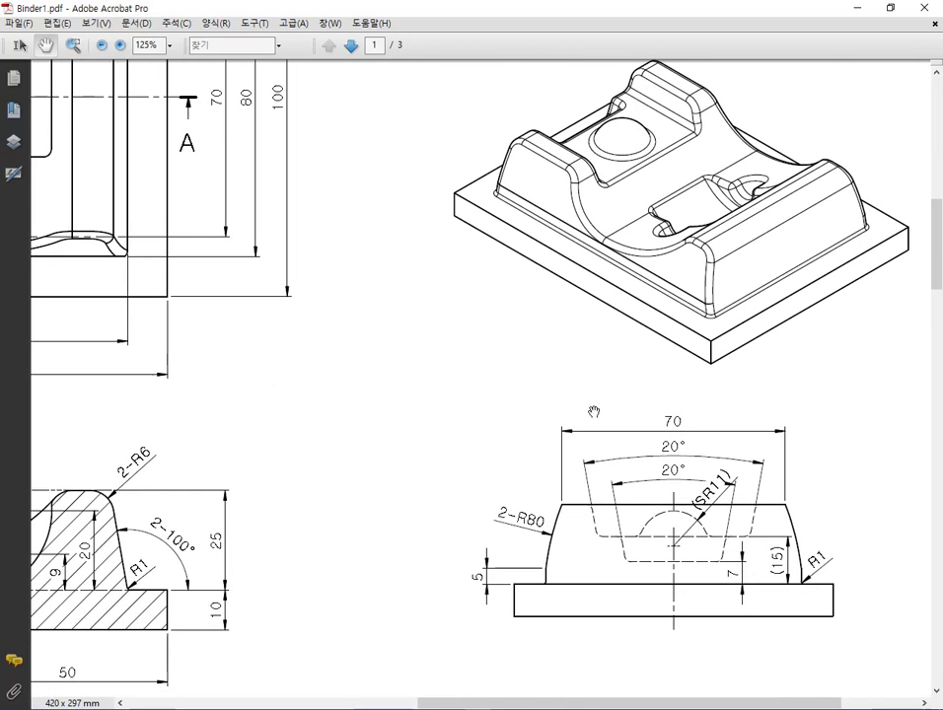
left_click_drag(500, 457, 514, 450)
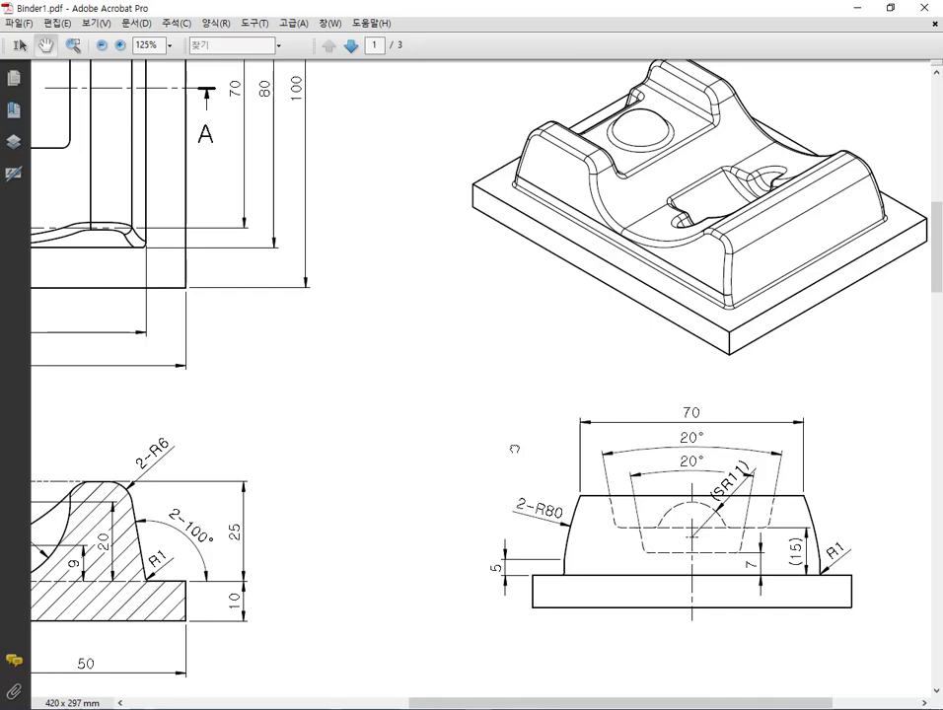
left_click_drag(514, 449, 546, 437)
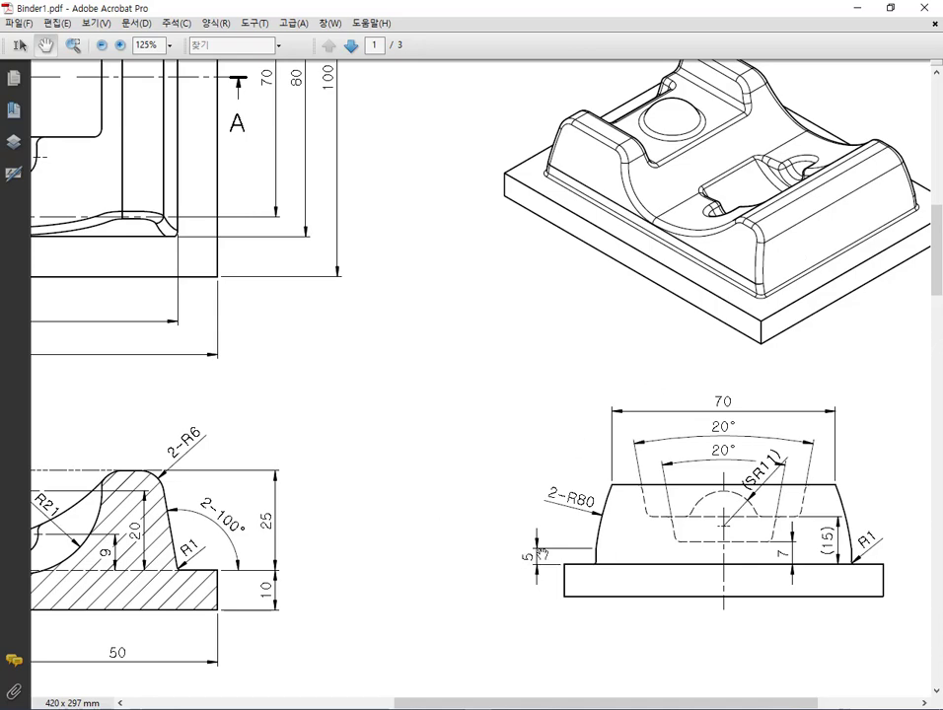
left_click_drag(374, 551, 515, 538)
- Switch back to Mastercam and start draft surfaces from the inner rectangle's two short edges, chained as single entities
key("alt+Tab")
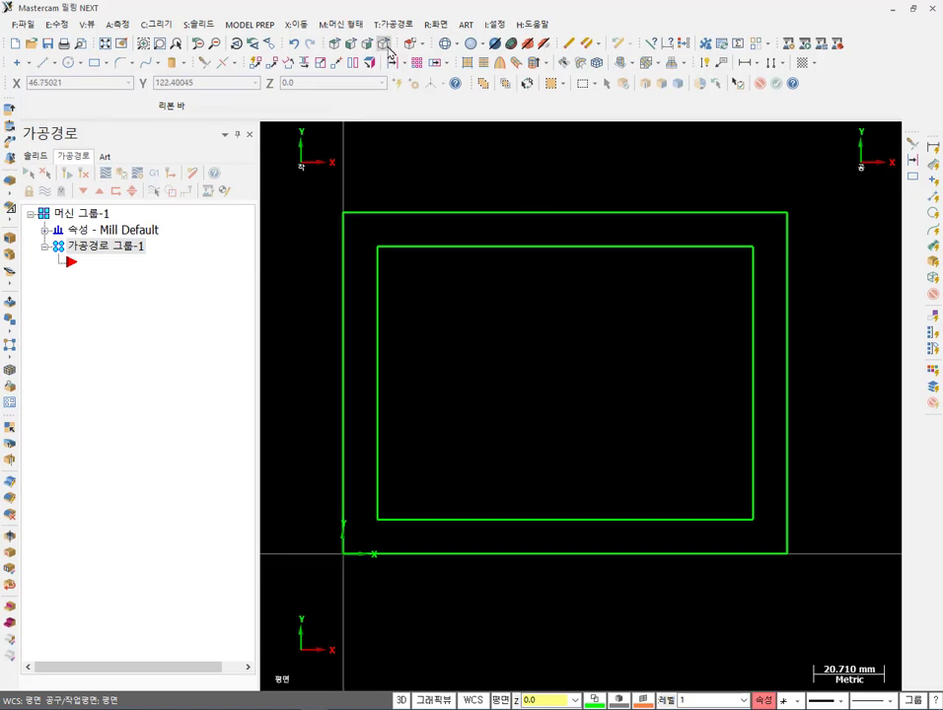
left_click(385, 44)
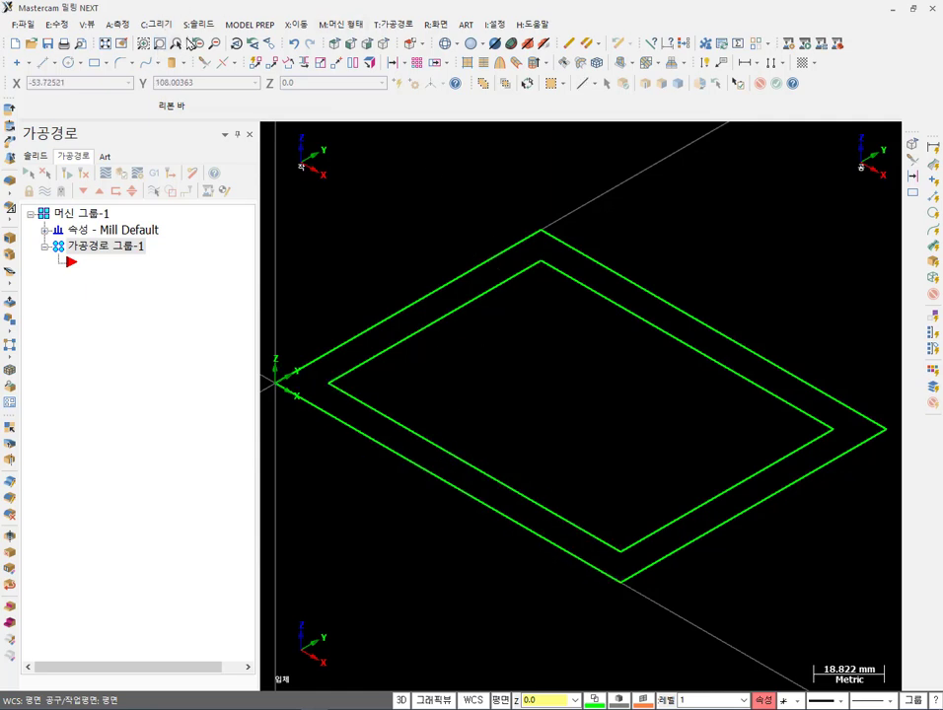
left_click(158, 24)
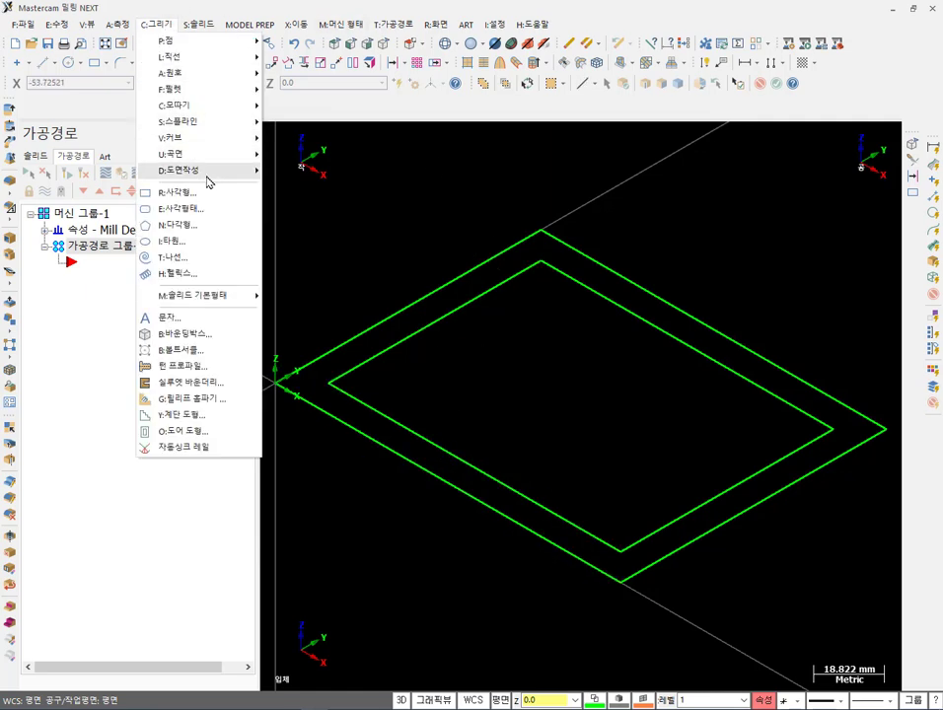
mouse_move(211, 153)
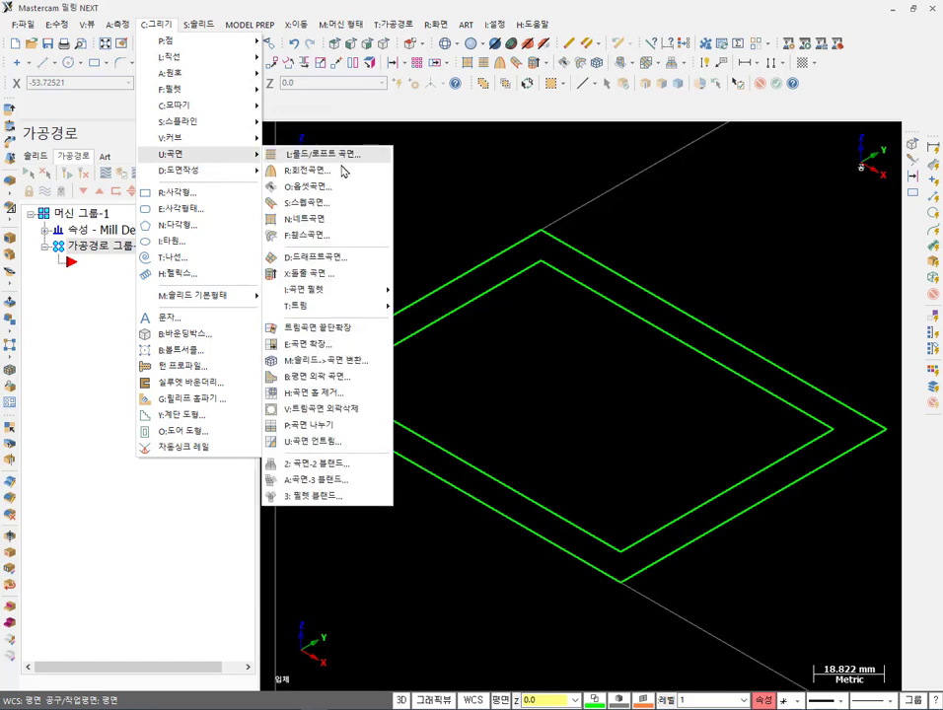
left_click(340, 257)
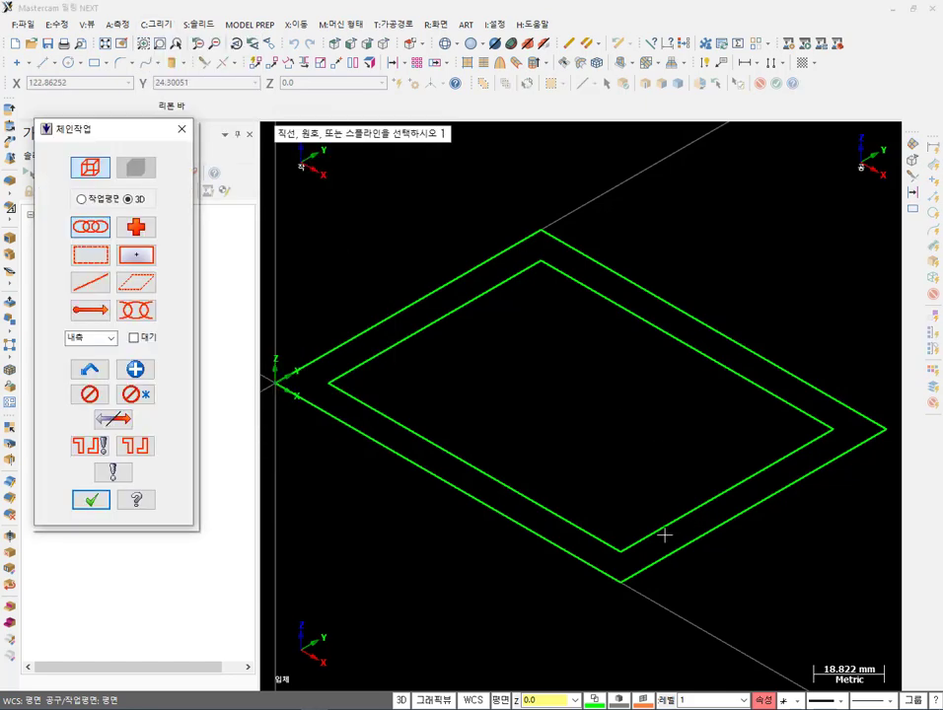
left_click(105, 291)
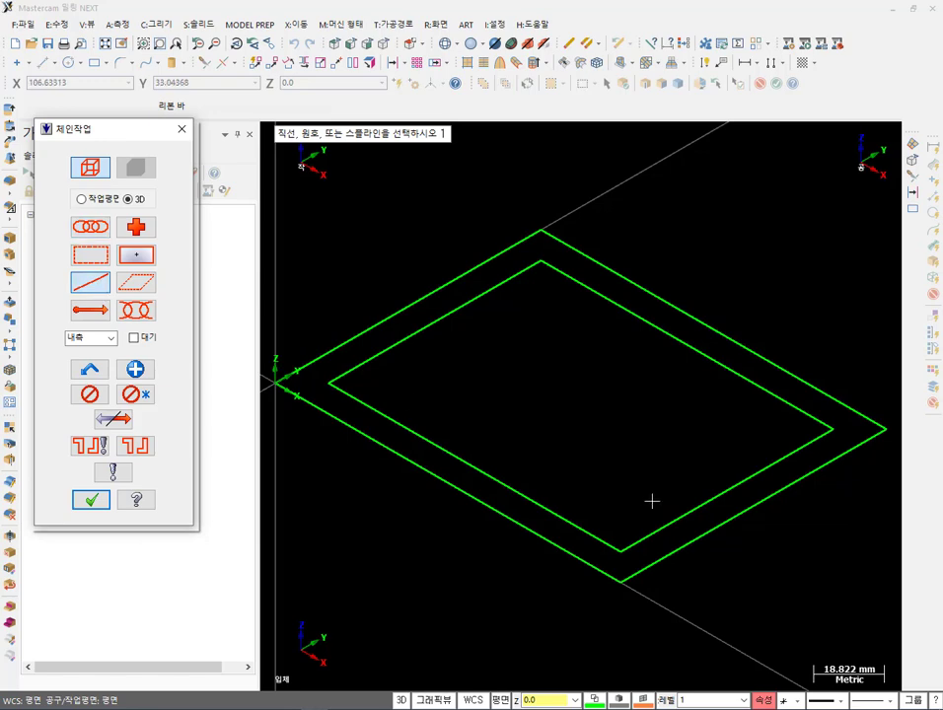
left_click(653, 530)
left_click(354, 364)
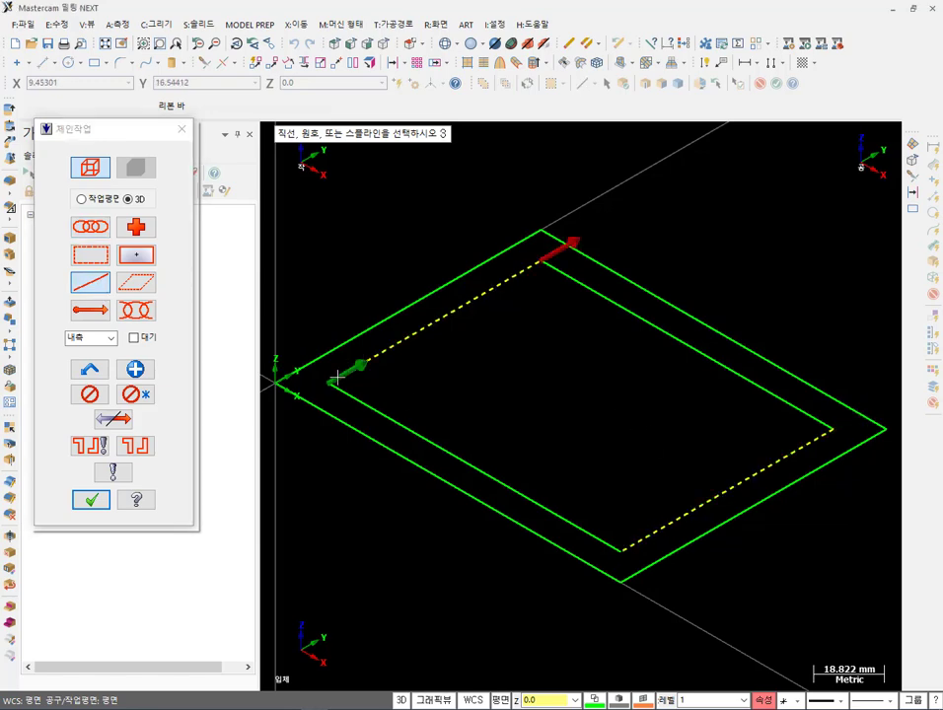
left_click(90, 500)
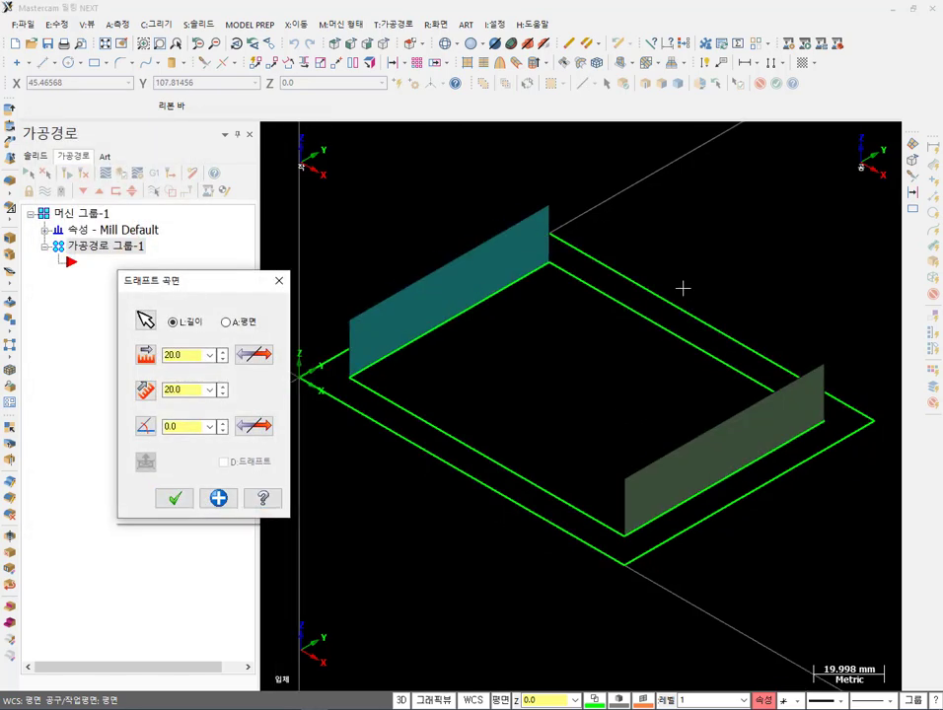
- Set the two draft surfaces to a length of 25 mm and an angle of 10°, and create them
scroll(666, 271, "down", 1)
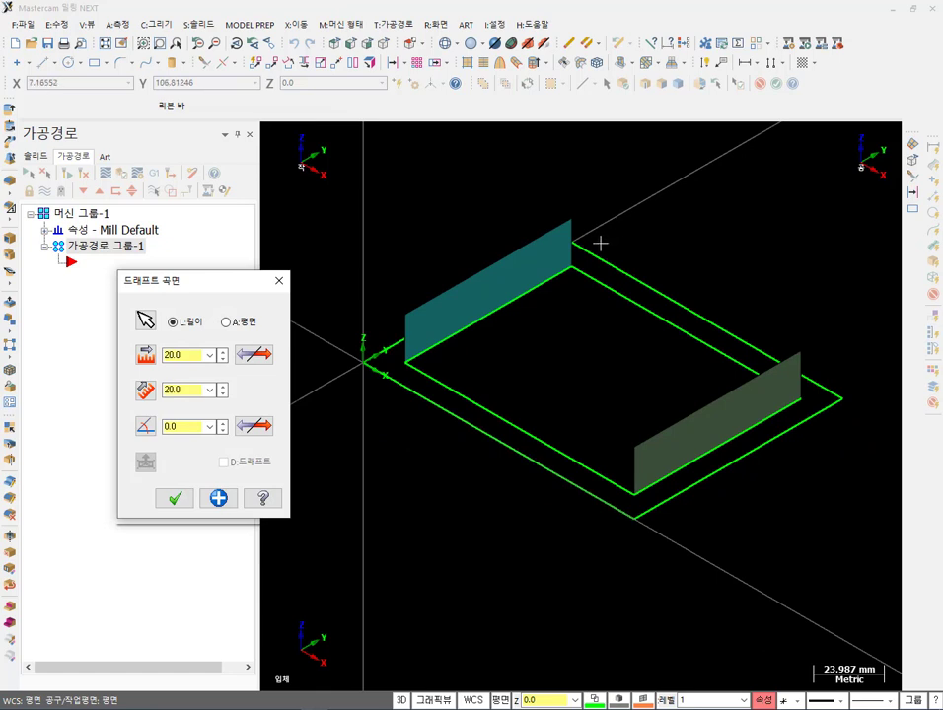
left_click(172, 355)
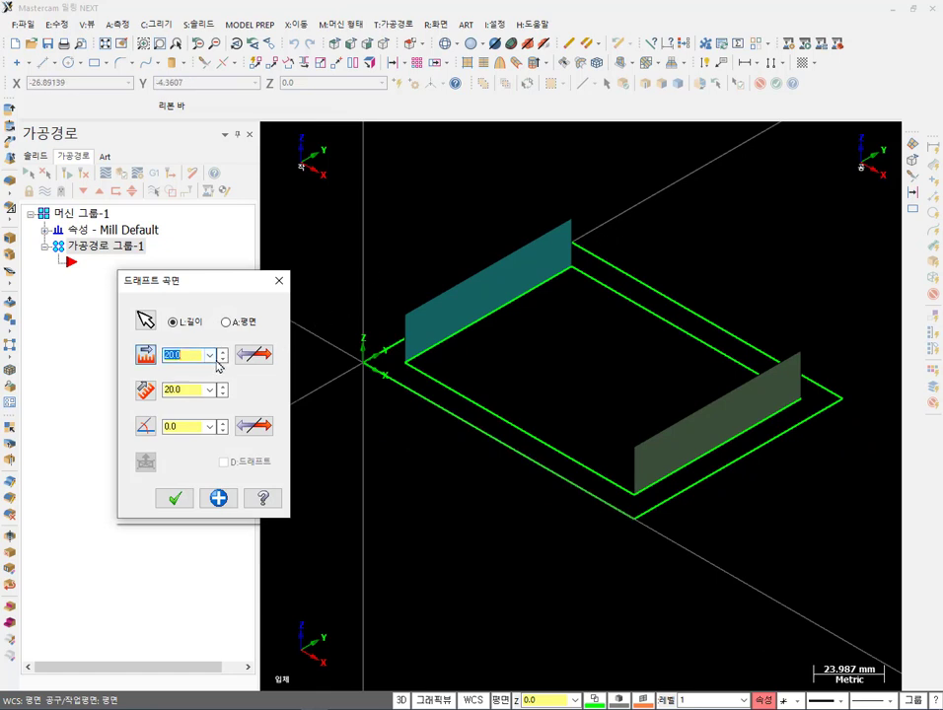
type("25")
key("Return")
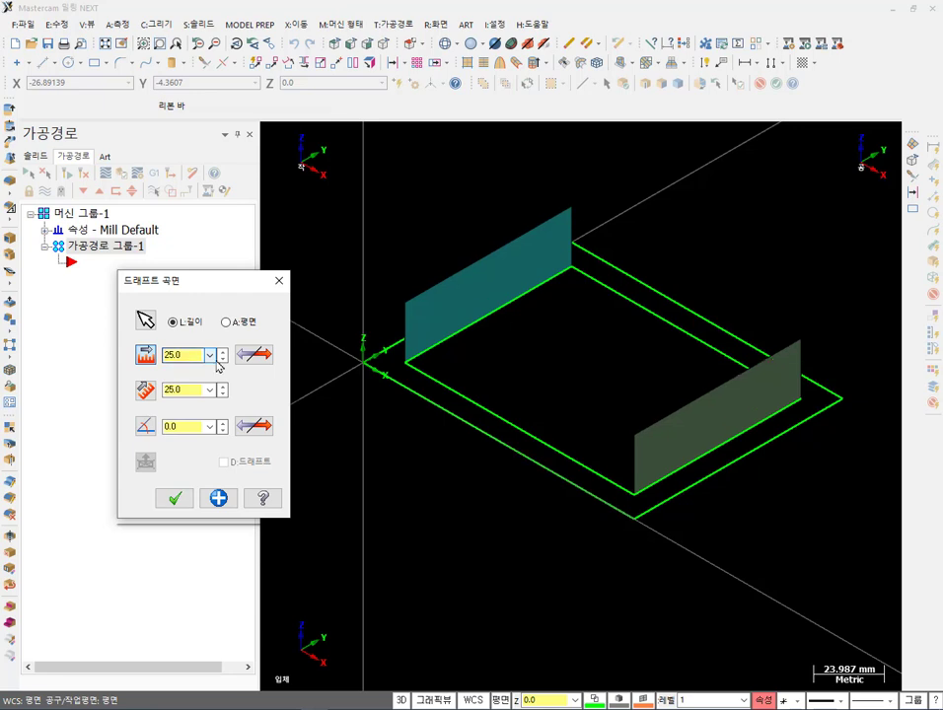
left_click(187, 391)
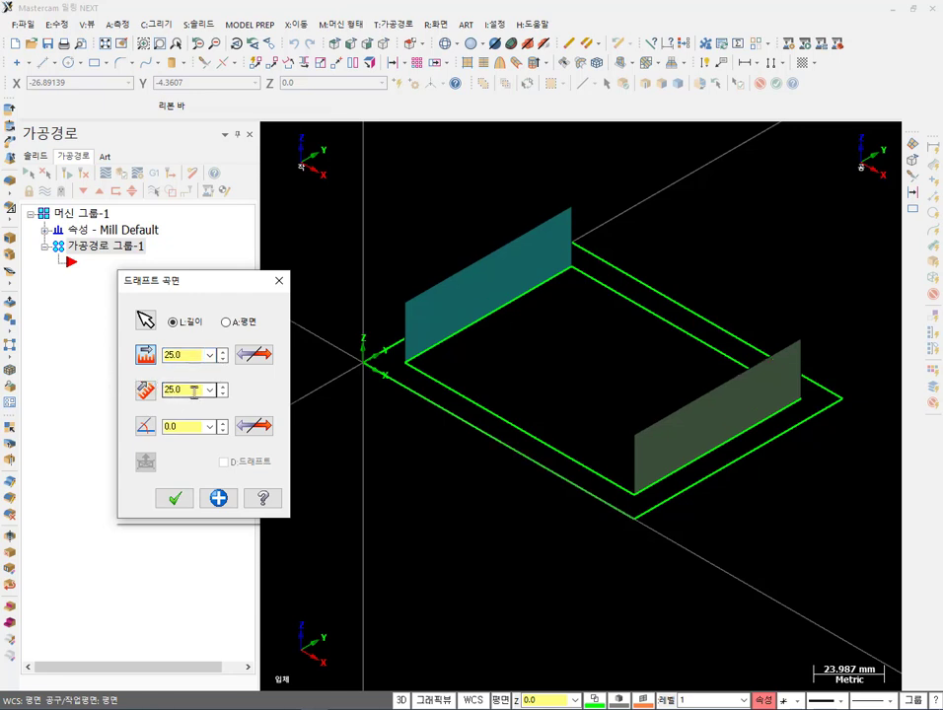
double_click(191, 426)
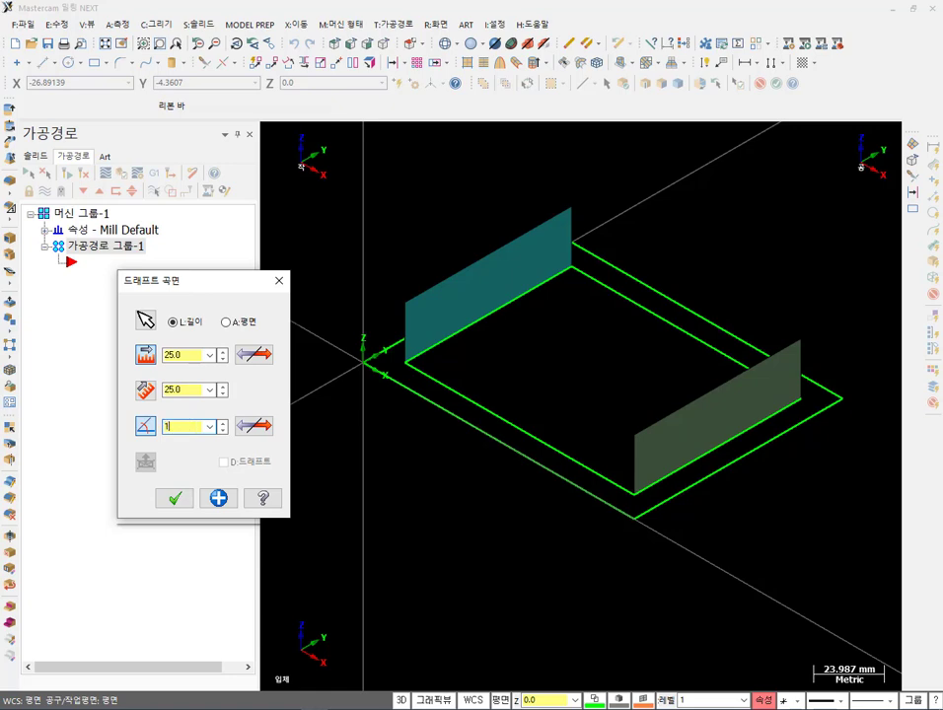
key("Return")
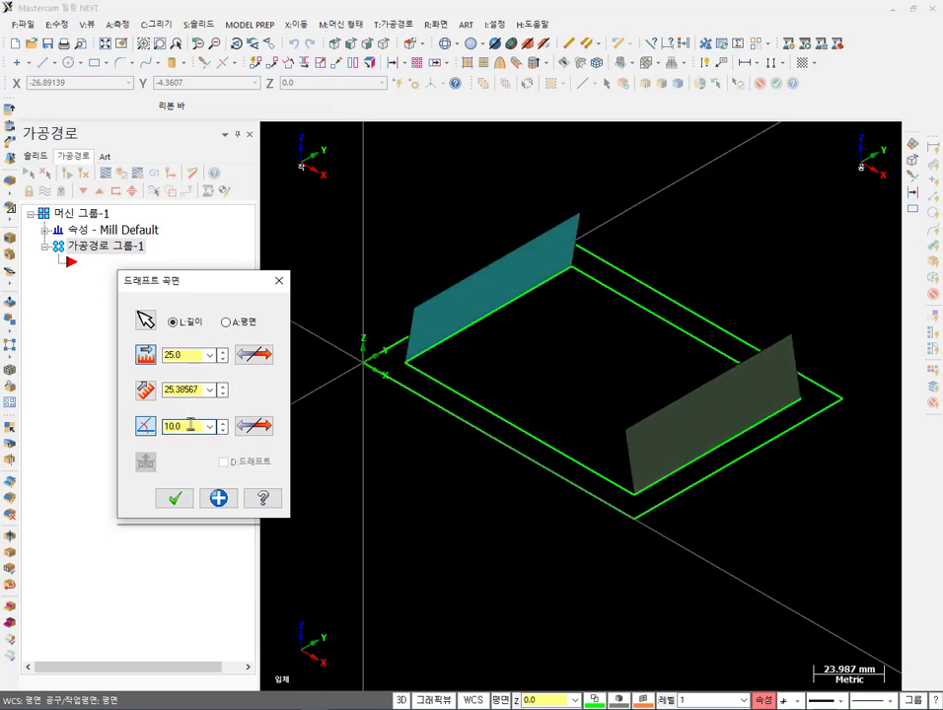
middle_click_drag(639, 347, 644, 595)
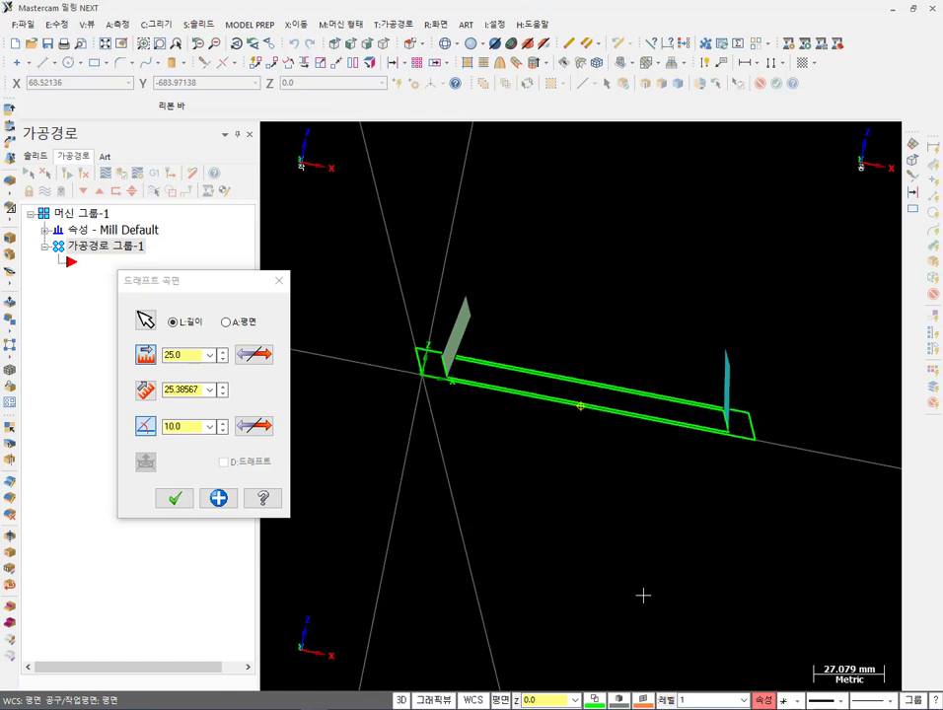
middle_click_drag(642, 595, 572, 611)
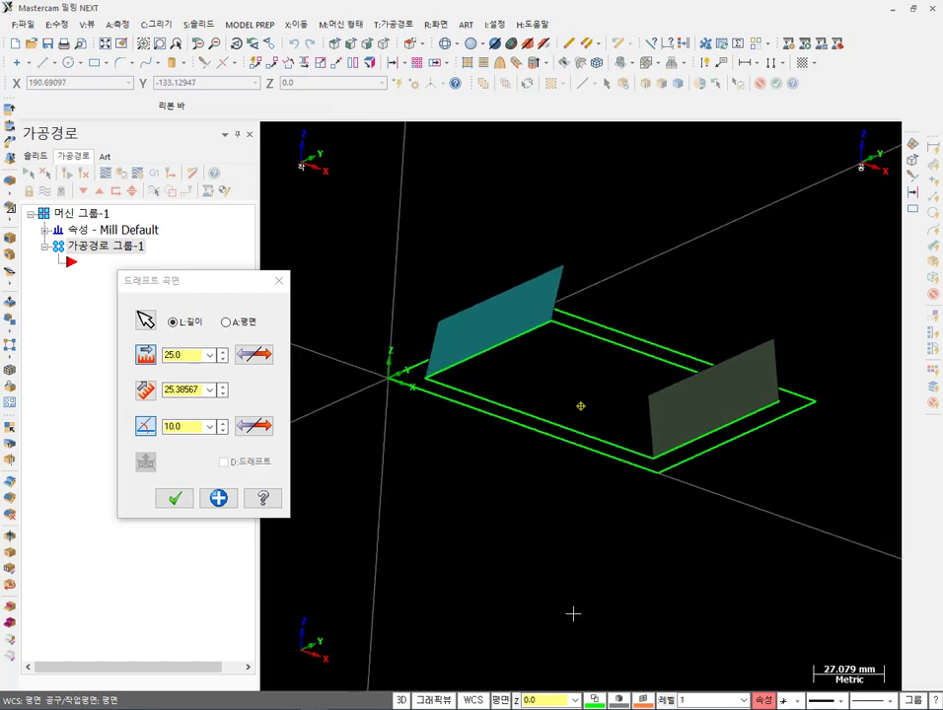
left_click(218, 498)
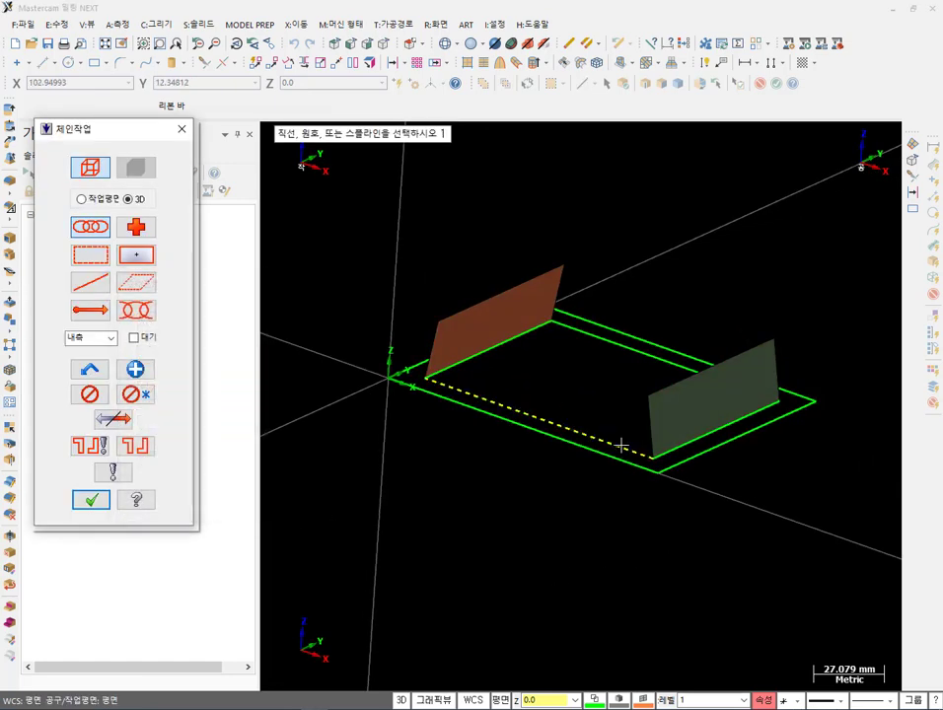
- Chain the inner rectangle's two long edges as single entities for another pair of draft surfaces
left_click(618, 446)
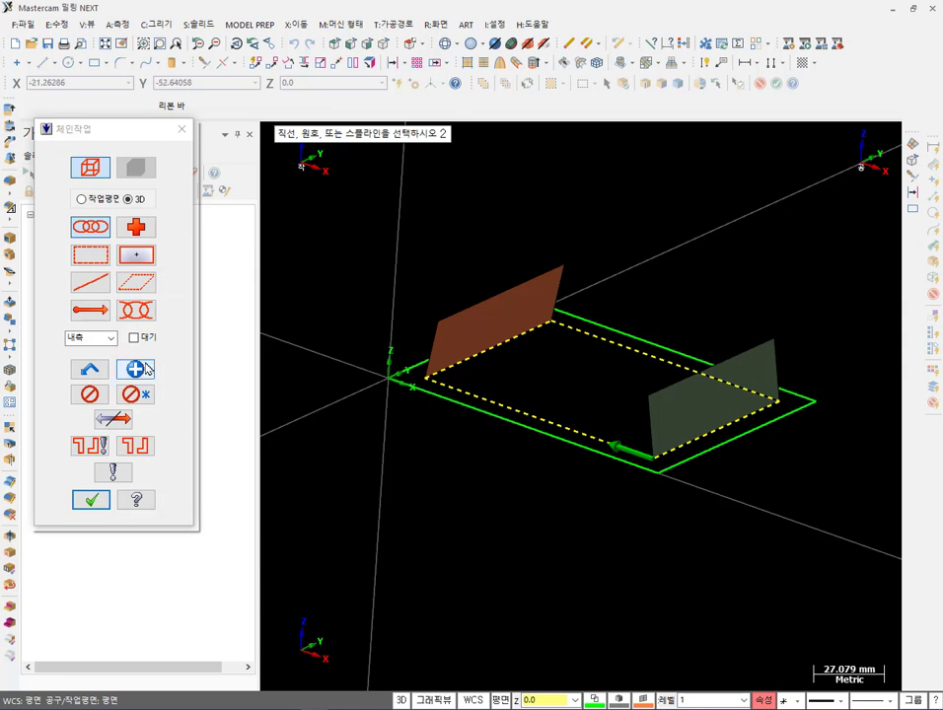
left_click(89, 394)
left_click(91, 283)
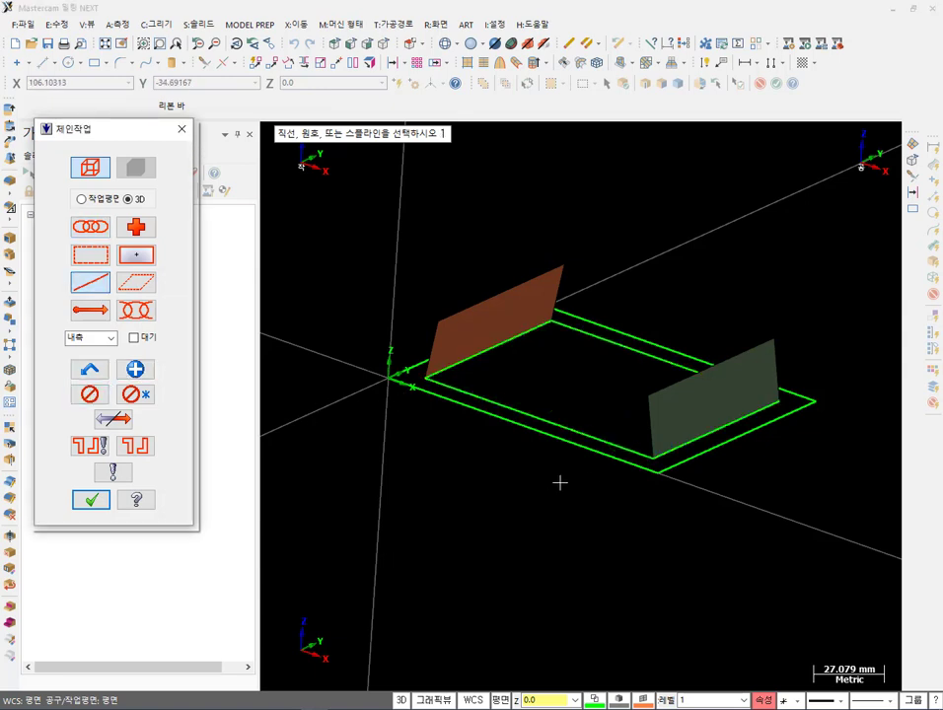
left_click(609, 440)
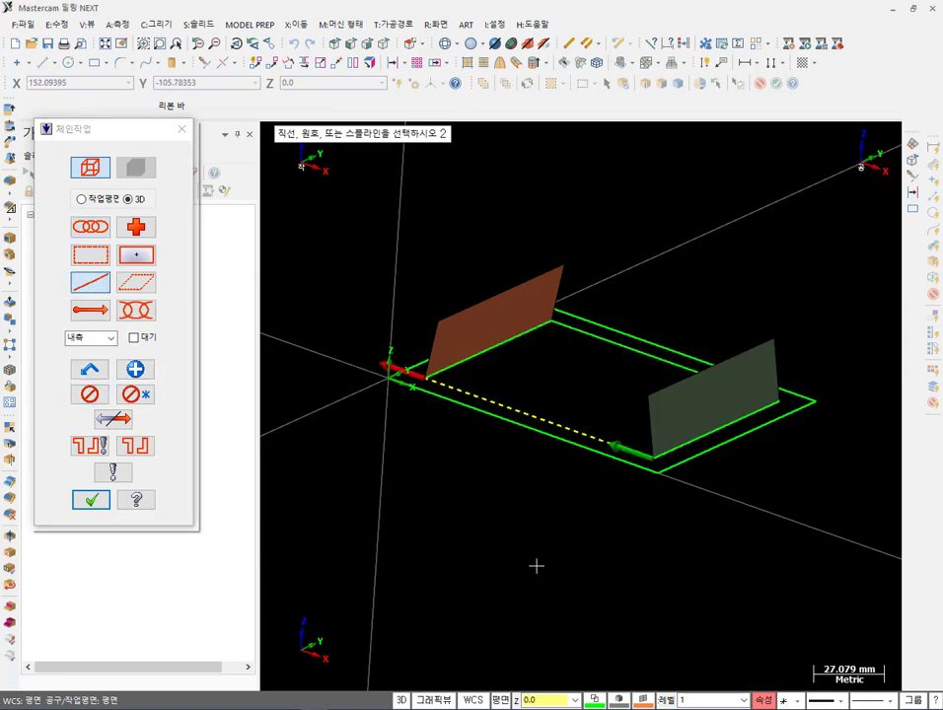
left_click(624, 347)
left_click(73, 507)
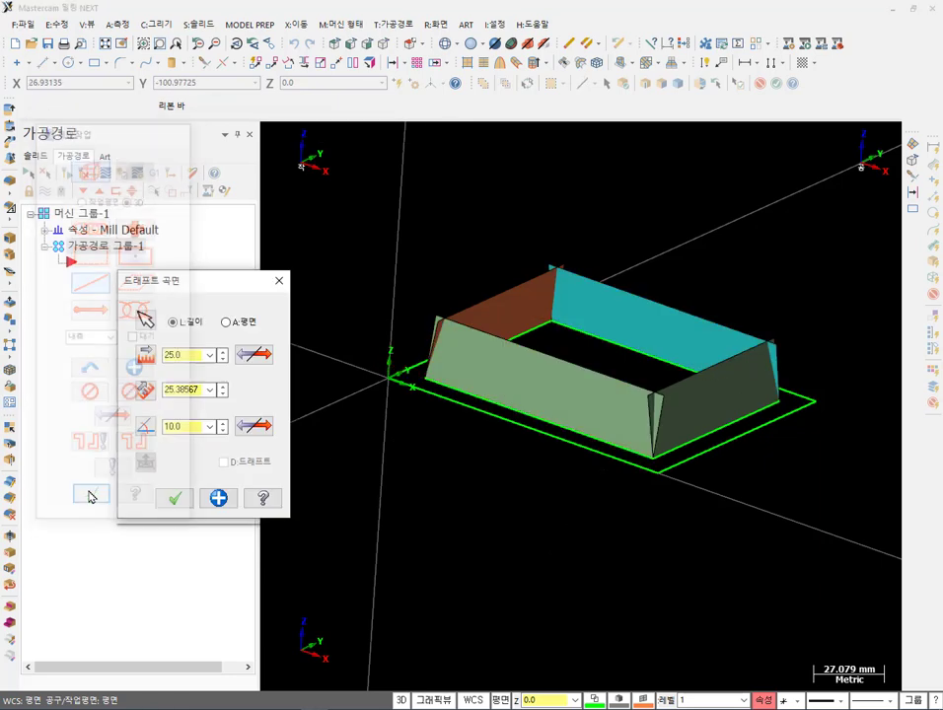
- Set the long-edge draft surfaces to an angle of 0° and a length of 5 mm, and create them
double_click(188, 426)
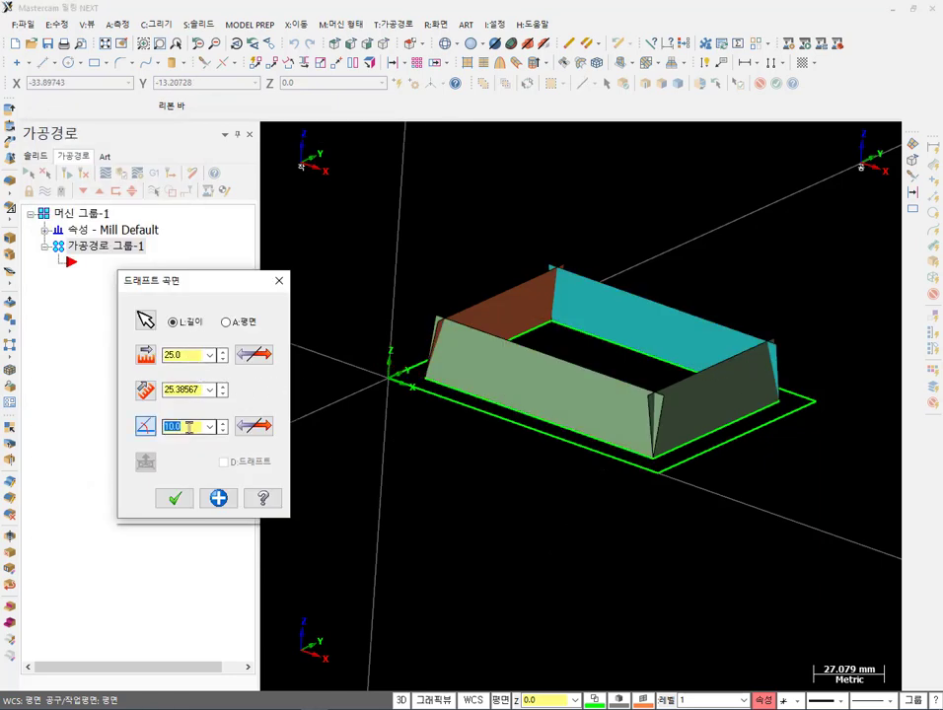
type("0.0")
key("Return")
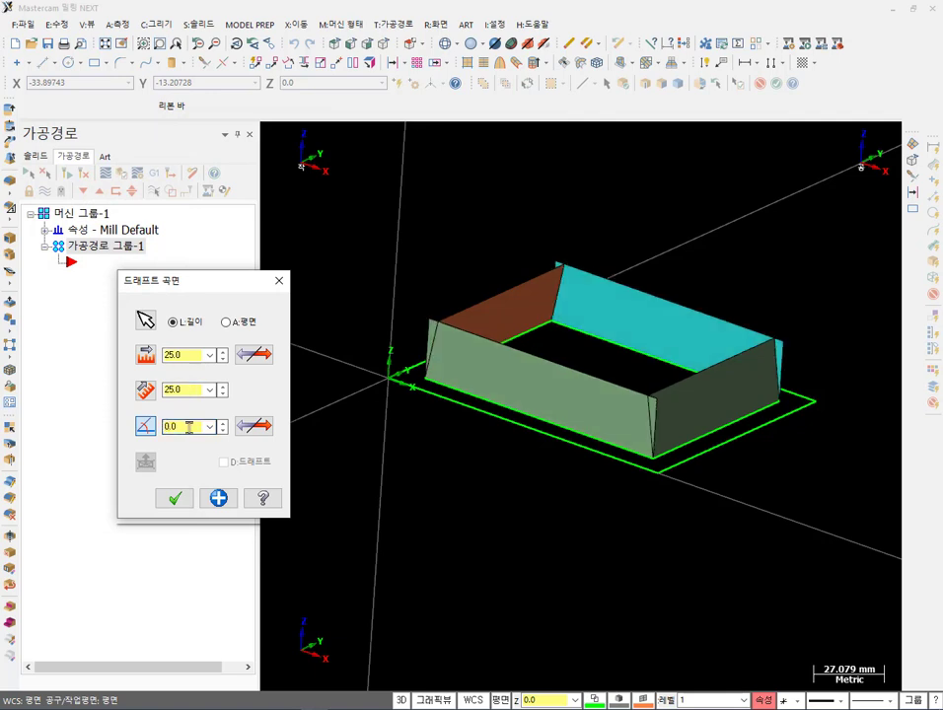
double_click(183, 356)
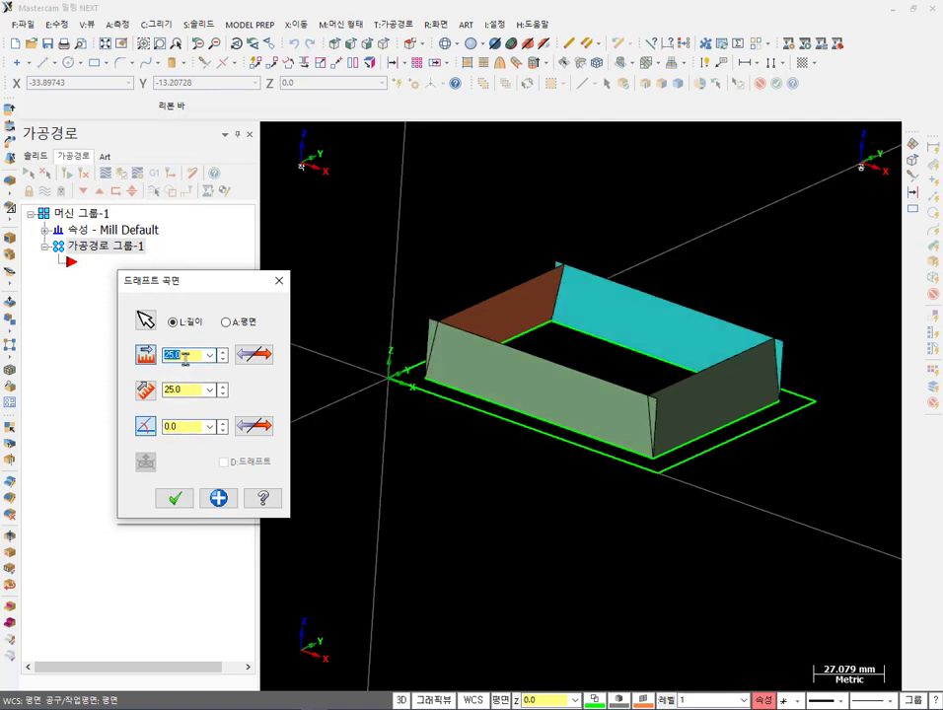
type("5.0")
key("Return")
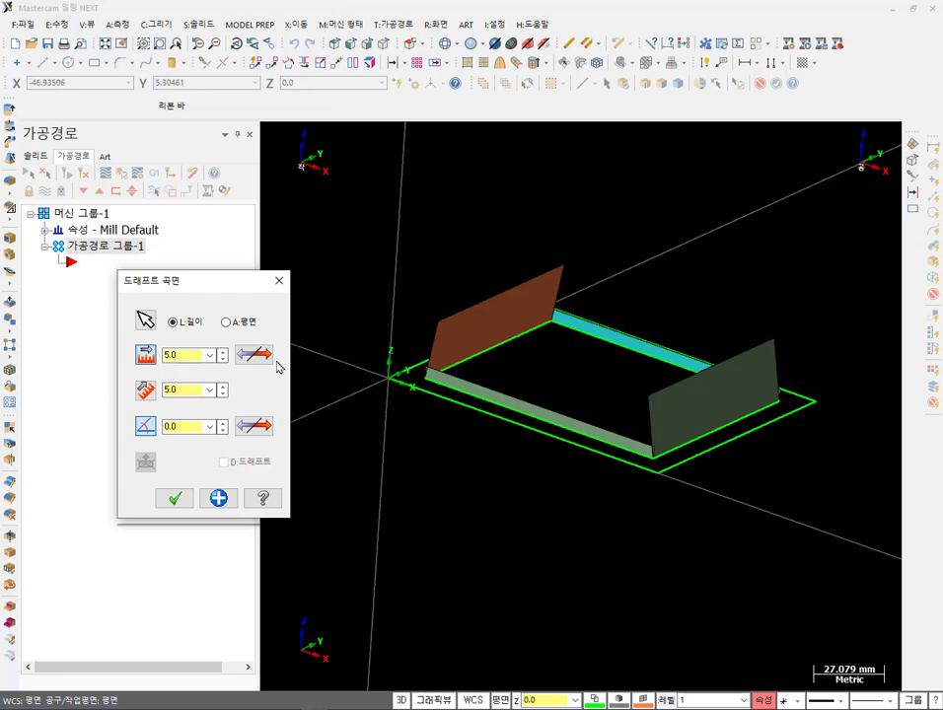
left_click(218, 498)
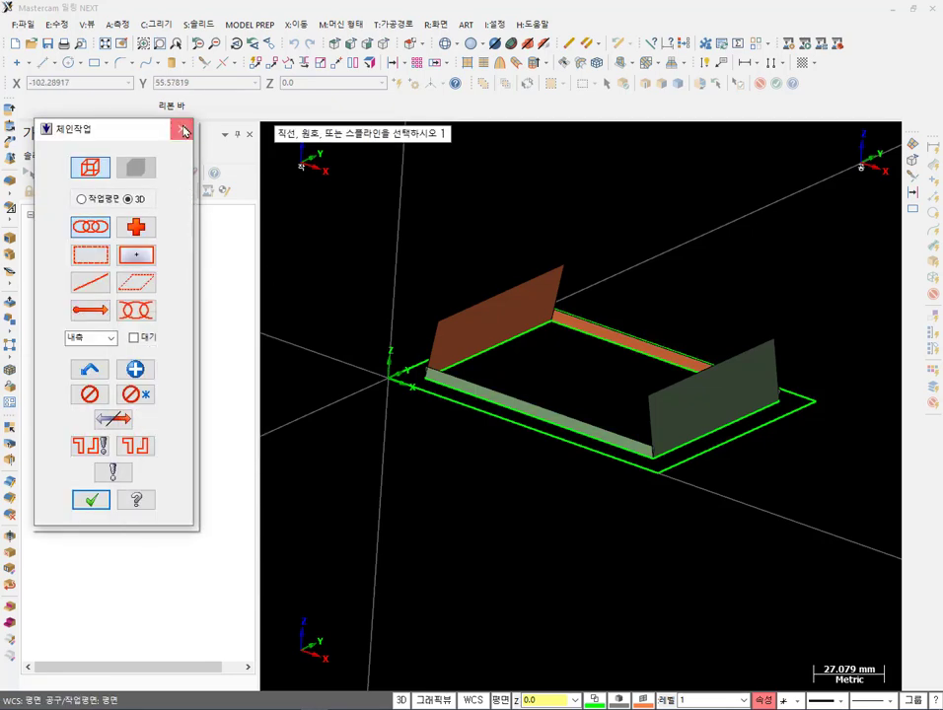
- Leave the Draft command and delete the two 5 mm high surfaces on the inner rectangle's long edges
left_click(182, 129)
left_click(525, 401)
scroll(572, 380, "up", 3)
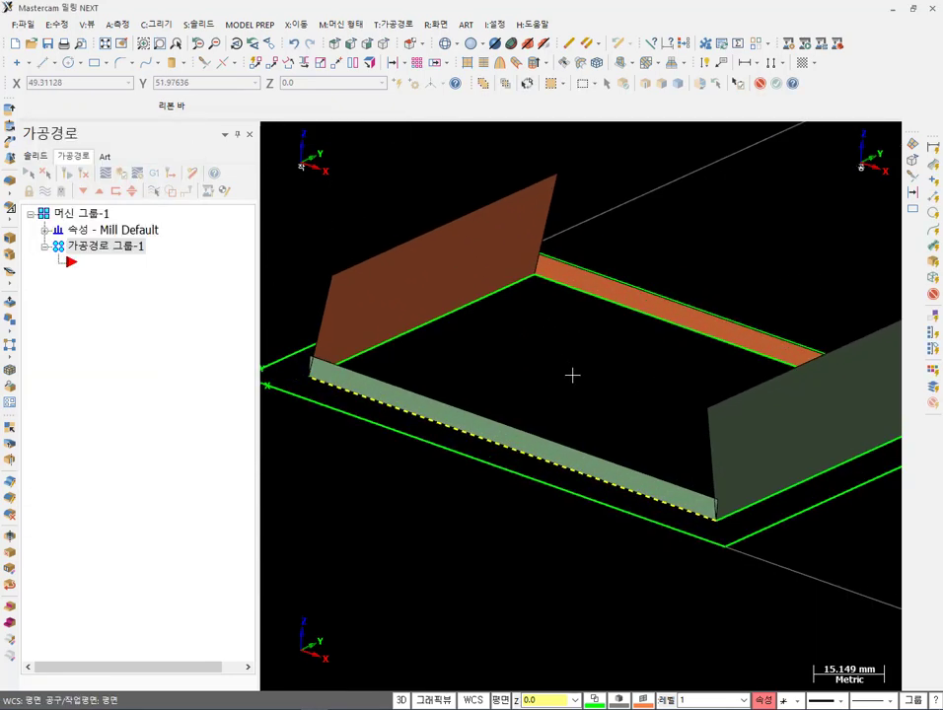
left_click(459, 418)
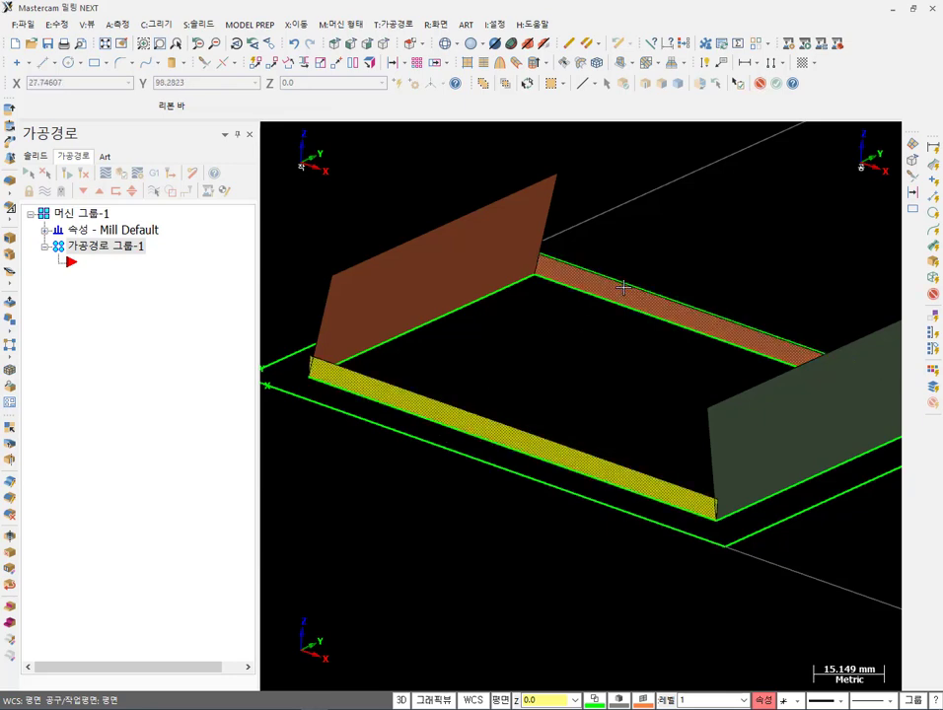
left_click(624, 290)
key("Delete")
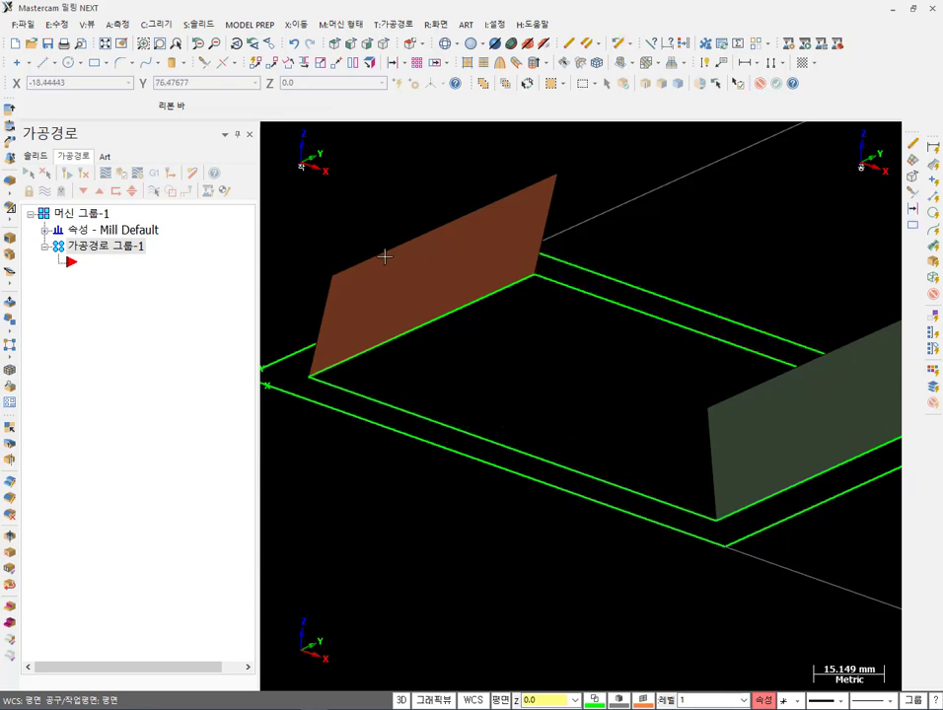
- Set the construction plane to the right side (우측면) and its Z depth to 120 by picking the inner rectangle's corner
scroll(382, 269, "down", 2)
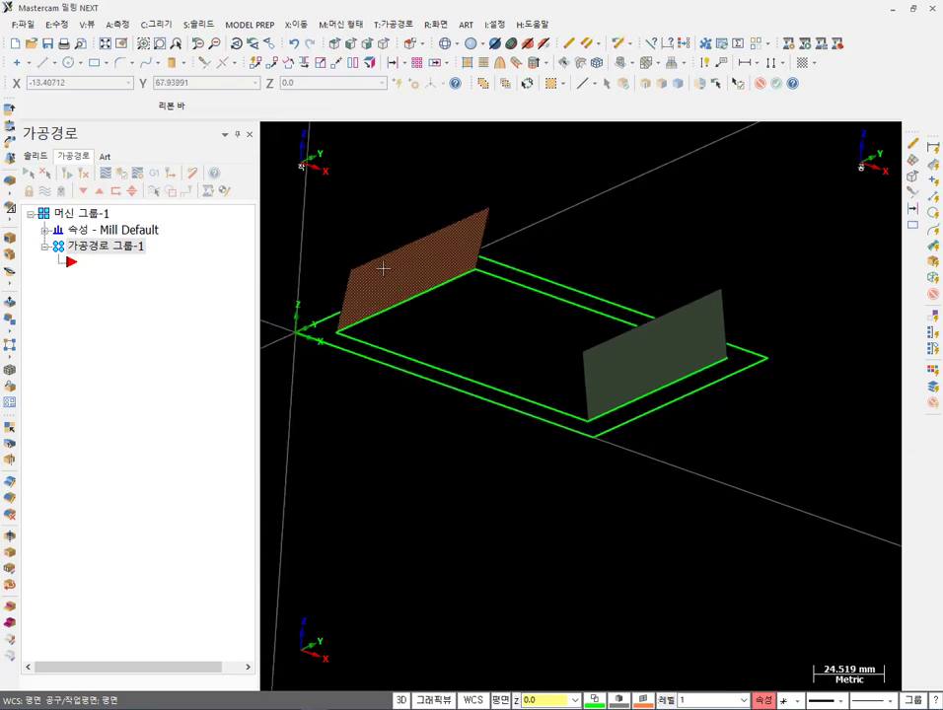
left_click(423, 44)
left_click(451, 91)
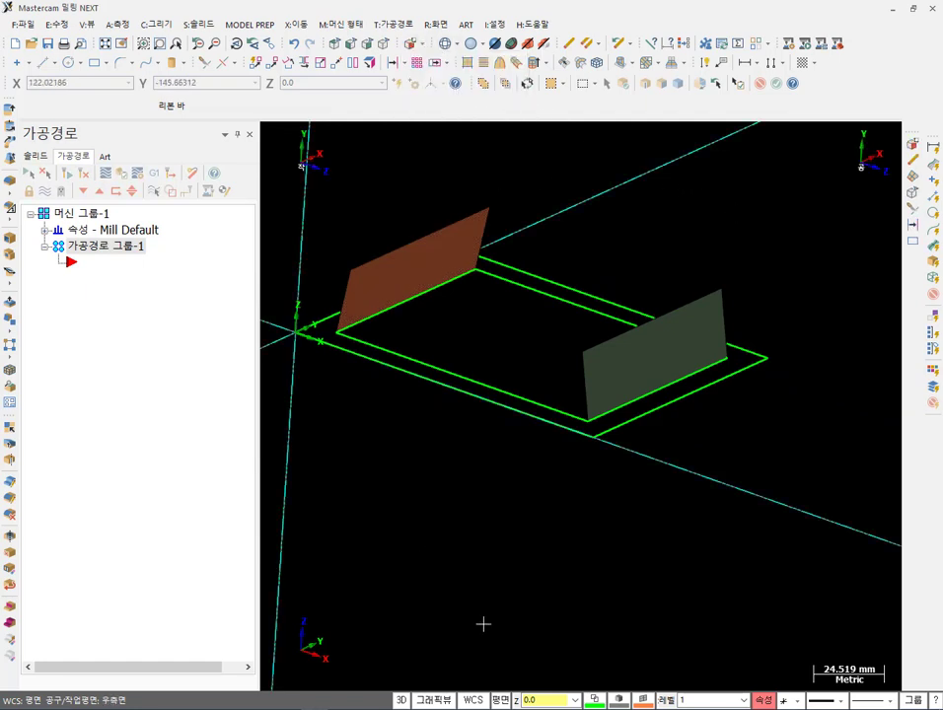
left_click(514, 700)
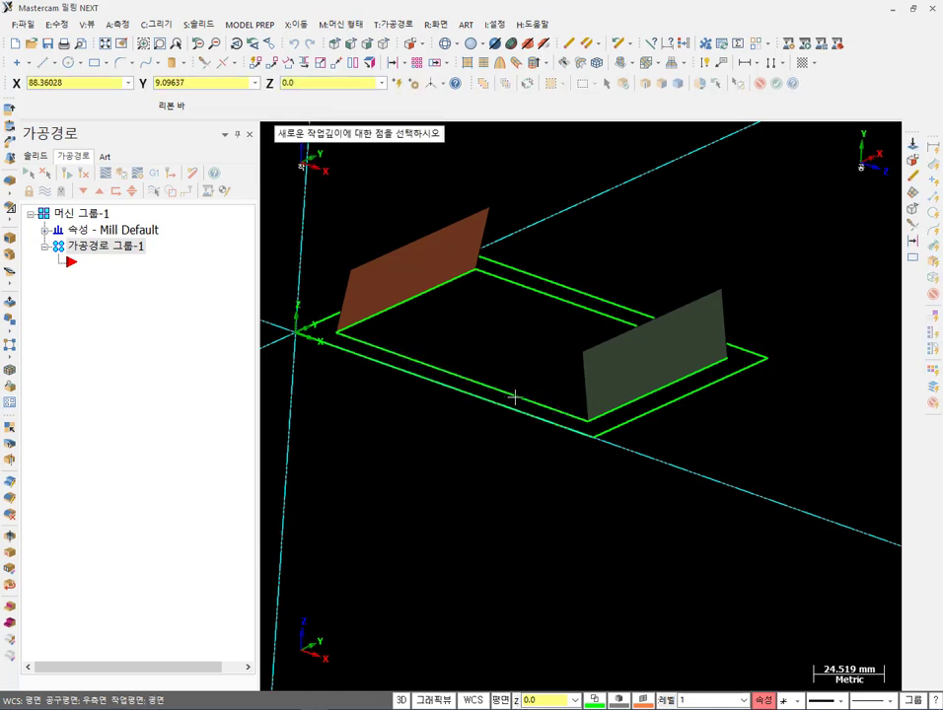
left_click(592, 423)
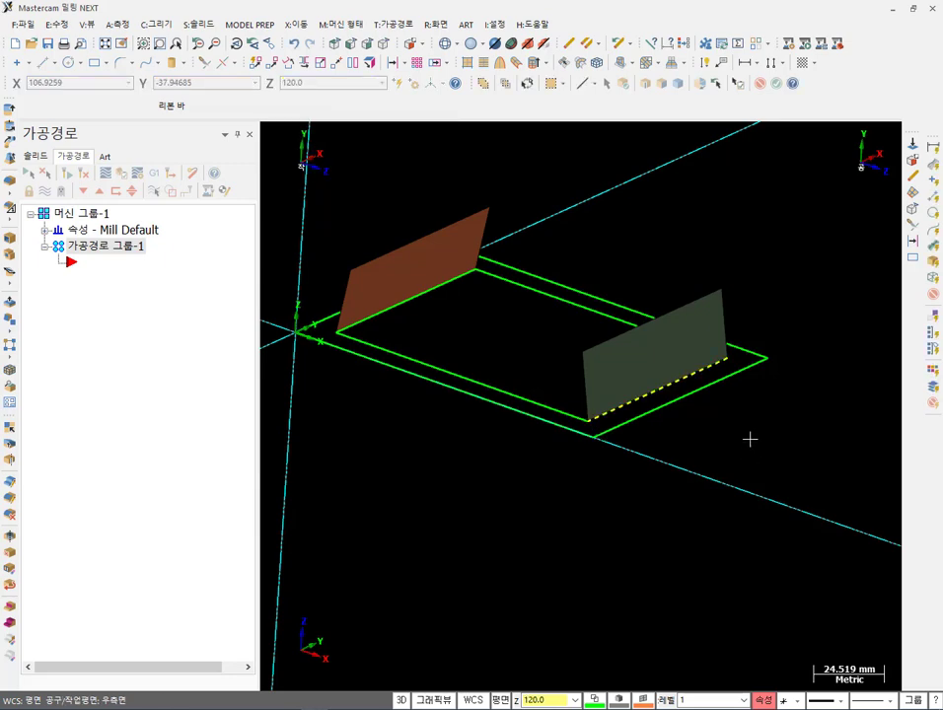
- Show the model in the right side view and switch the construction mode from 3D to 2D
left_click(371, 46)
scroll(623, 397, "down", 1)
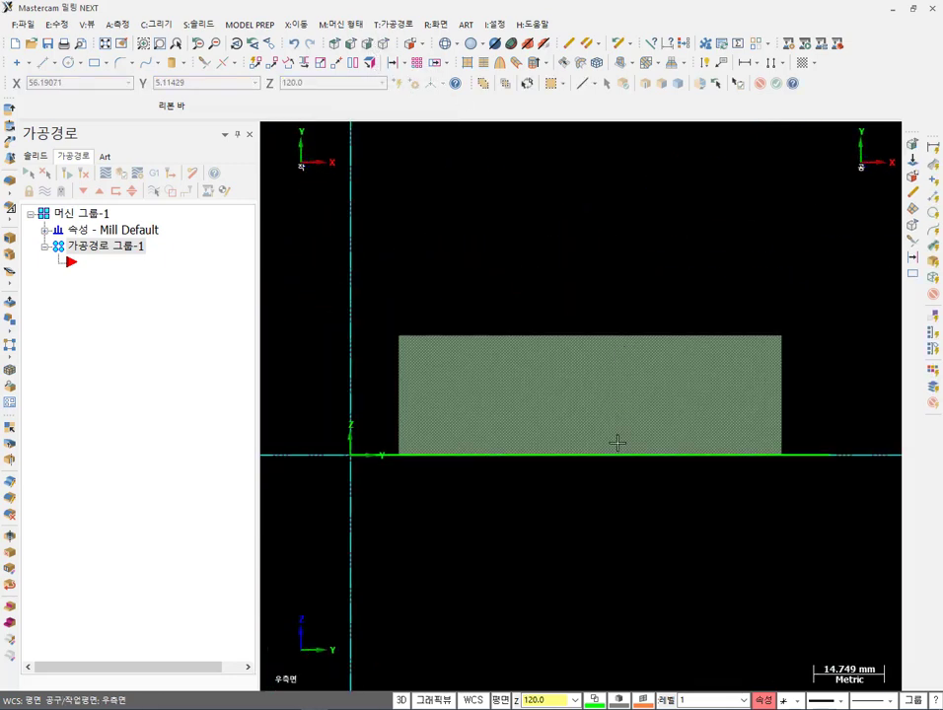
left_click(401, 700)
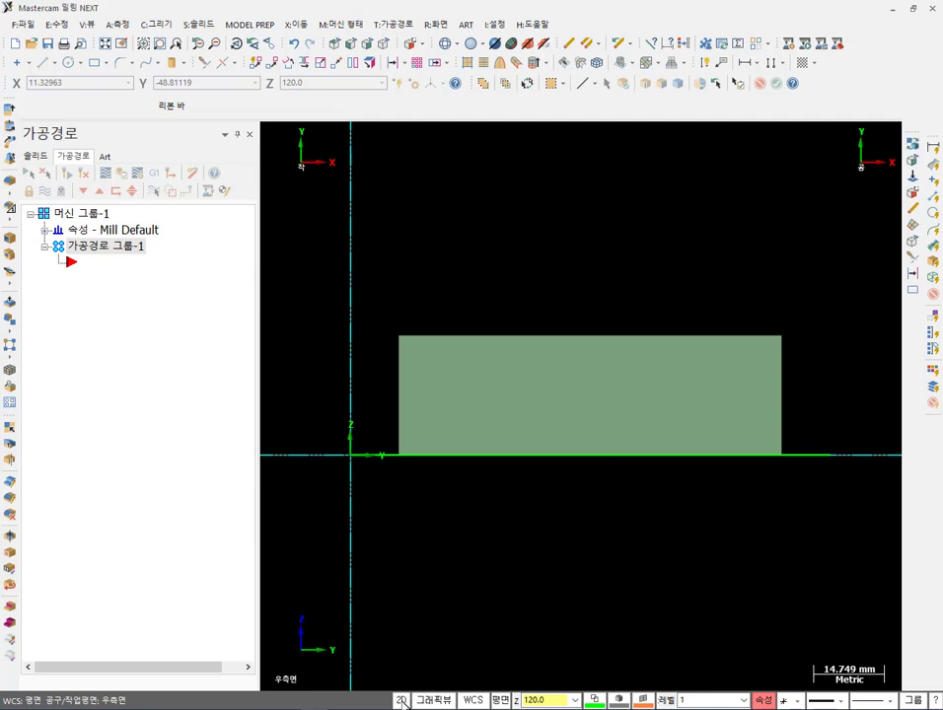
- Draw a vertical line 5 mm long at 90° up from the inner rectangle's near corner, along the green surface's edge
scroll(486, 225, "down", 1)
middle_click_drag(486, 225, 507, 251)
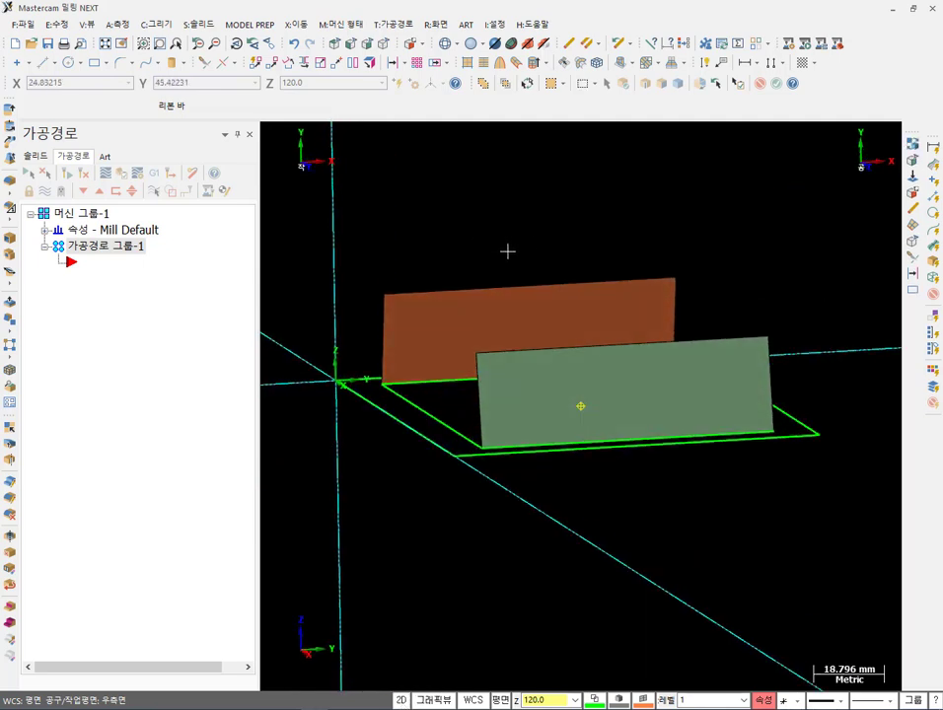
left_click(40, 62)
left_click(483, 448)
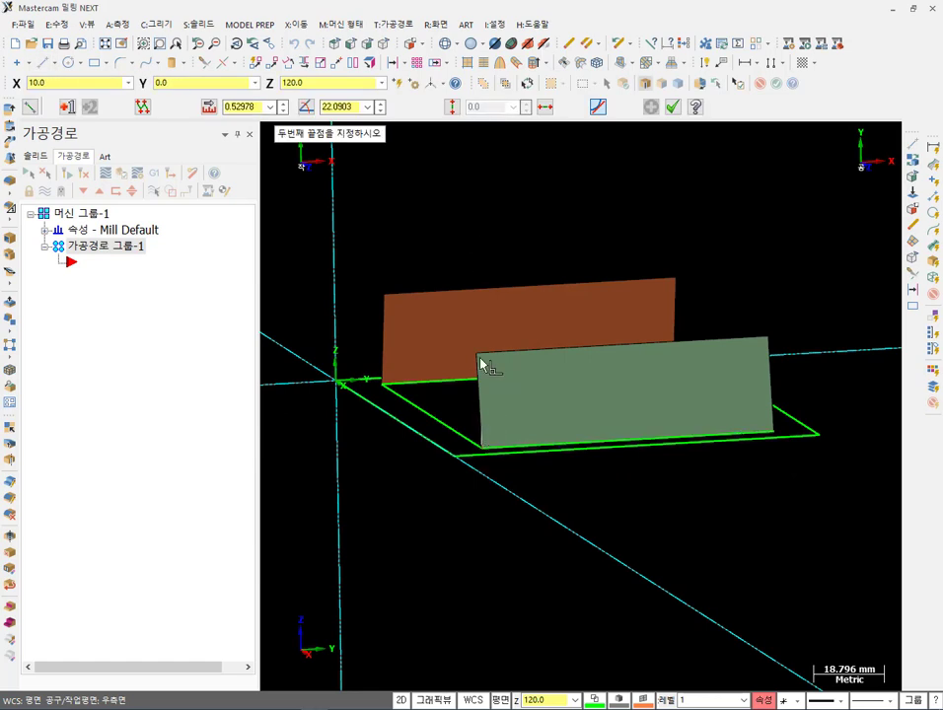
left_click(477, 182)
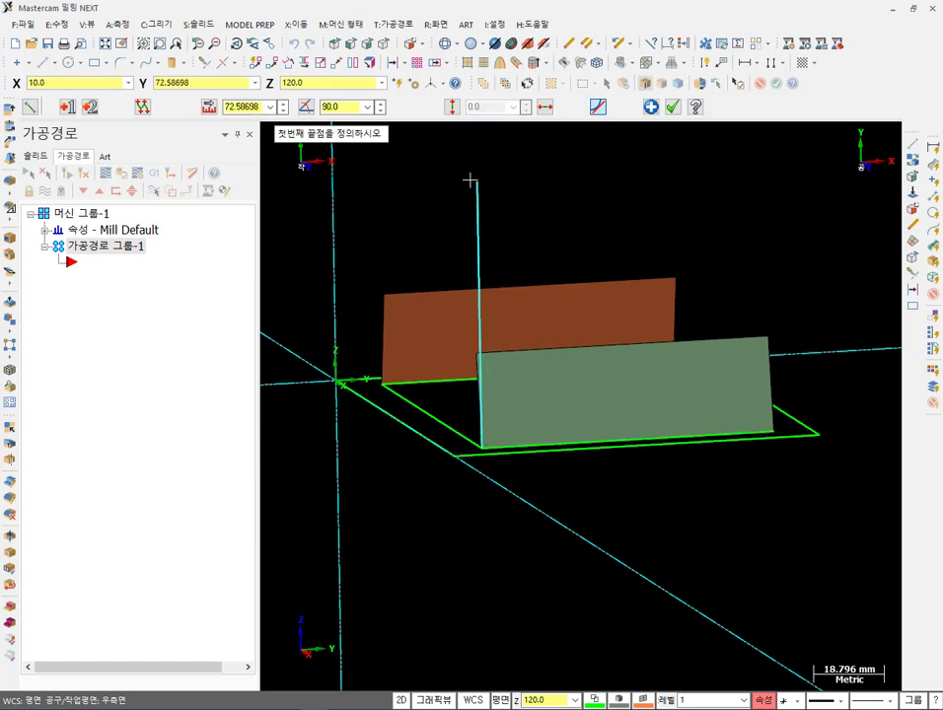
double_click(253, 107)
type("5")
key("Return")
scroll(618, 471, "up", 2)
scroll(490, 419, "up", 1)
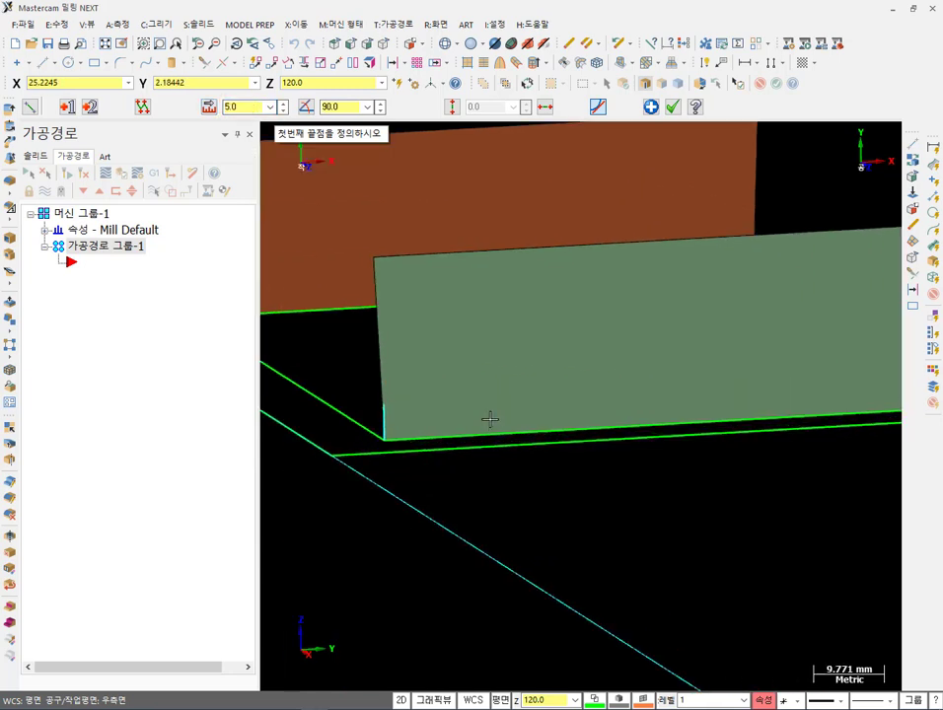
left_click(671, 106)
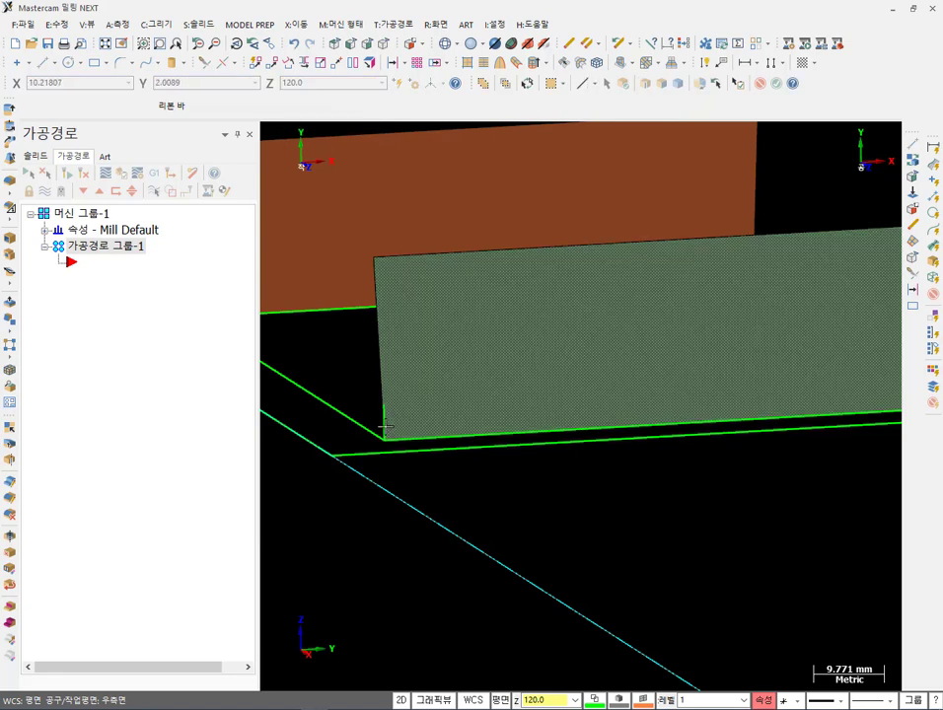
- Isolate the short vertical line by hiding all other geometry, and show it in the right side view
left_click(382, 408)
key("alt+e")
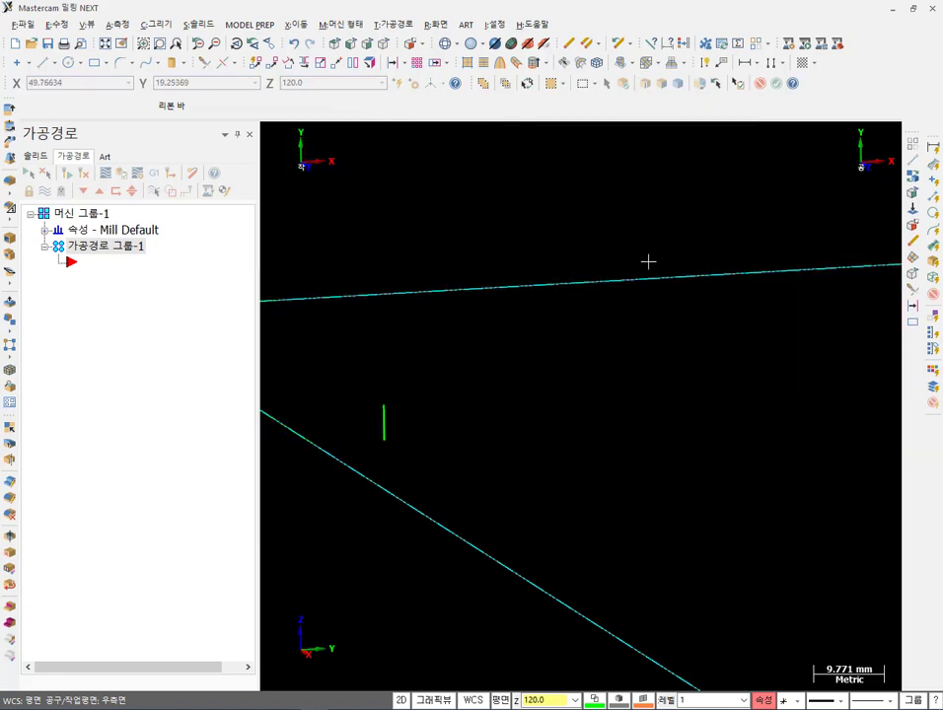
left_click(368, 46)
scroll(347, 506, "down", 4)
left_click(436, 370)
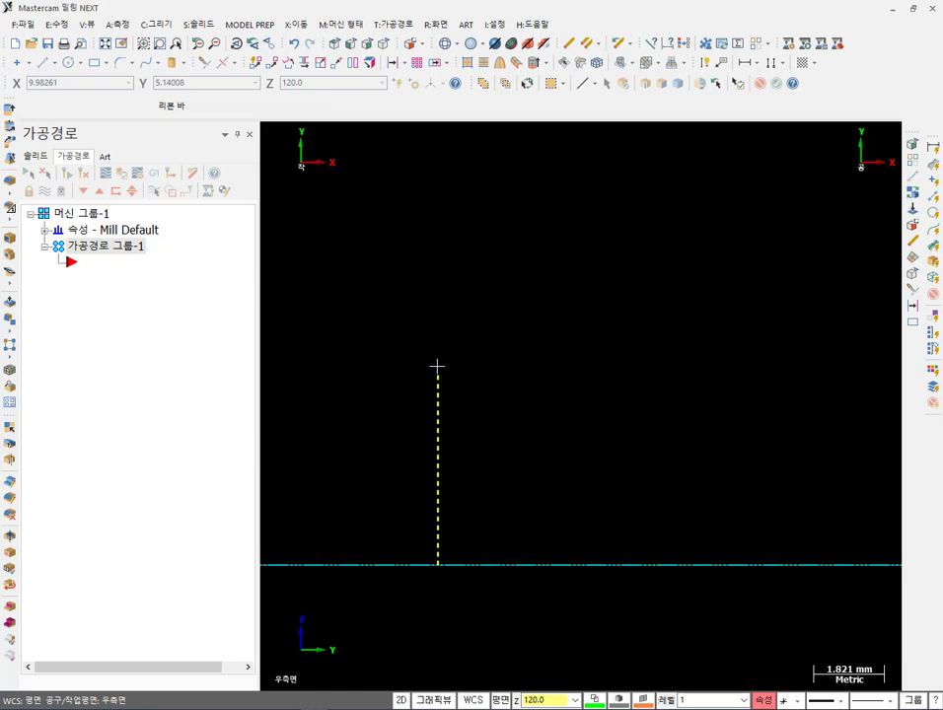
- Draw a tangent arc of radius 80 mm from the vertical line's upper endpoint, keeping the arc that curves inward over the part
left_click(155, 24)
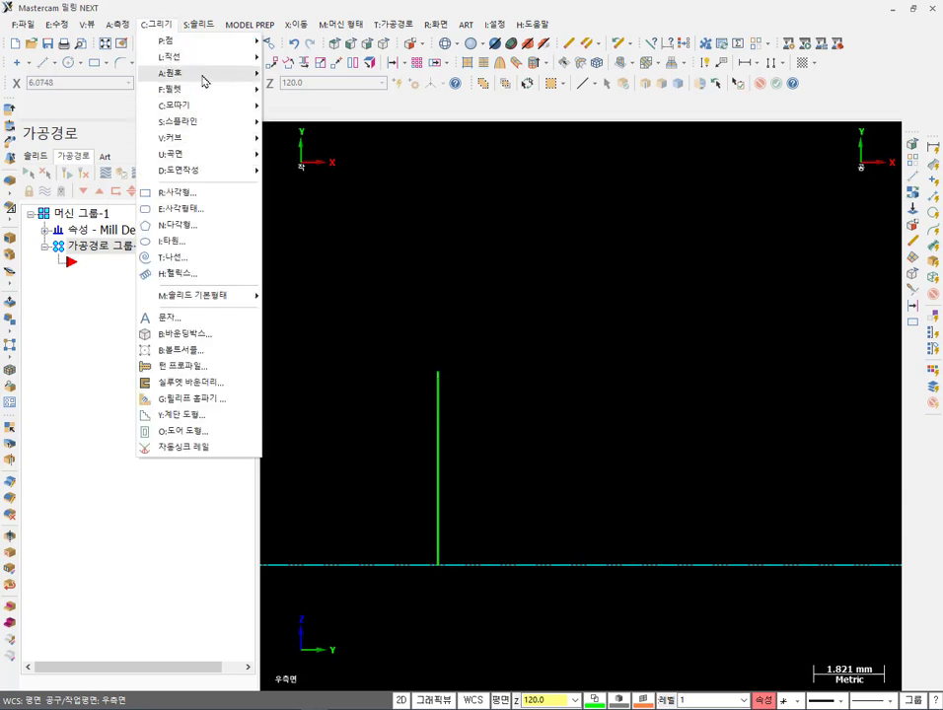
mouse_move(197, 73)
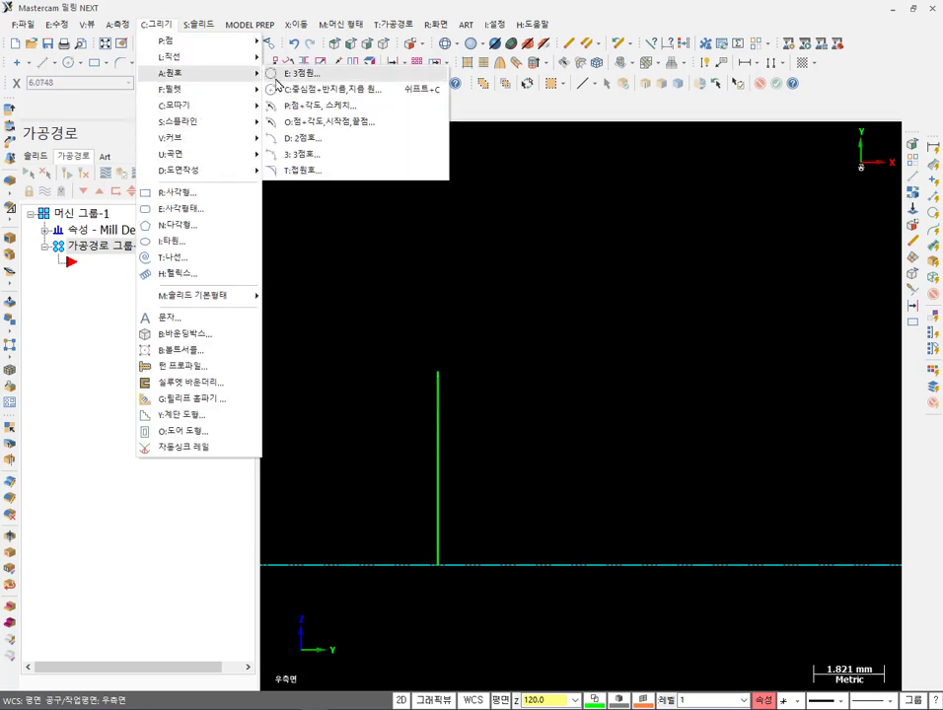
left_click(310, 172)
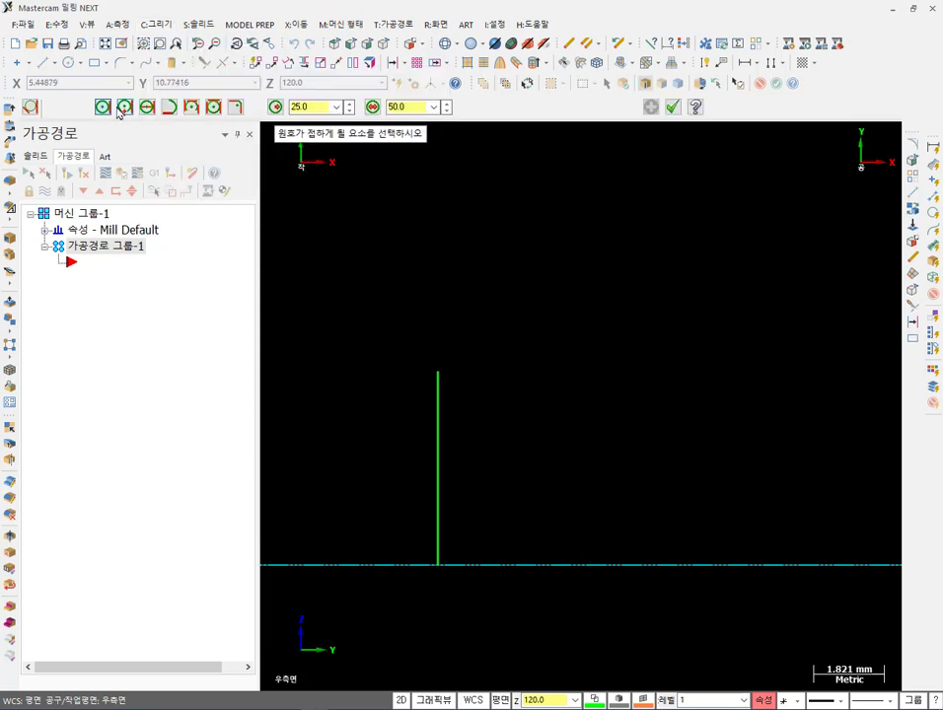
left_click(316, 108)
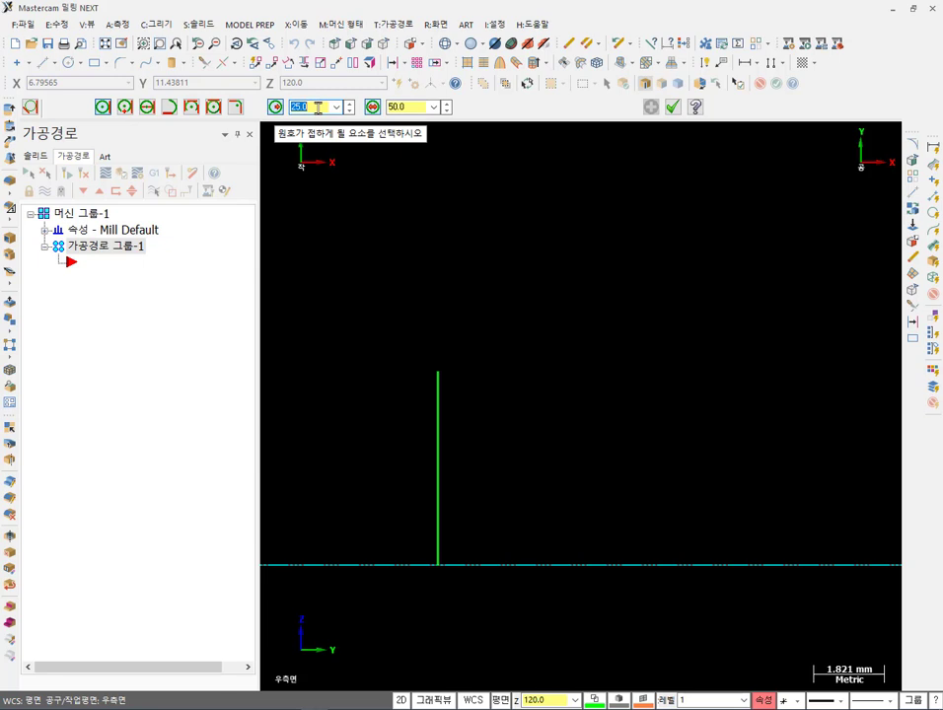
key("Return")
left_click(441, 411)
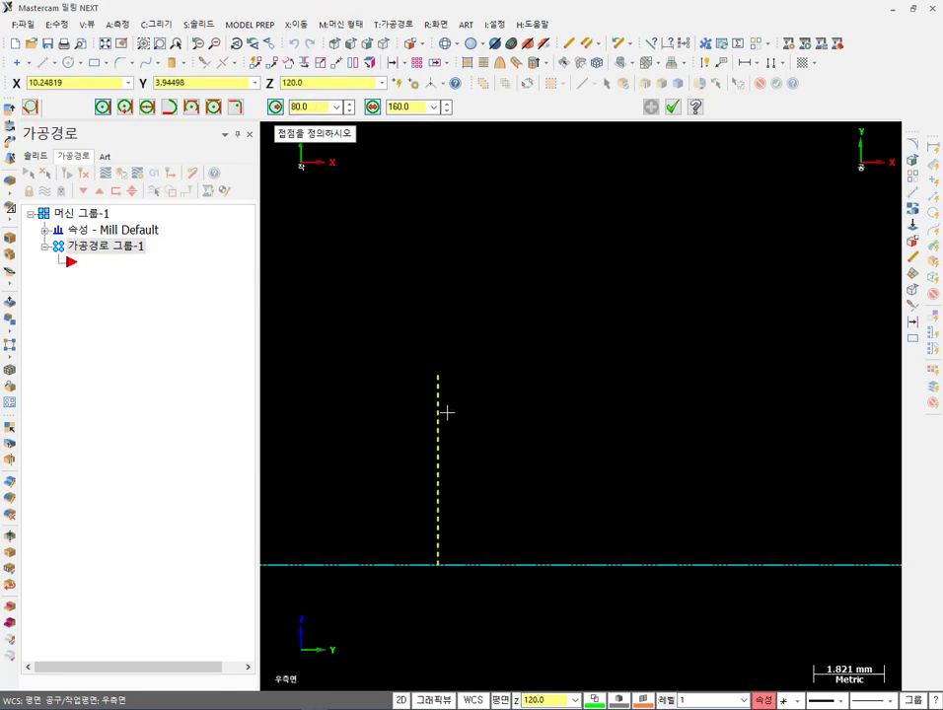
left_click(437, 375)
scroll(479, 441, "down", 6)
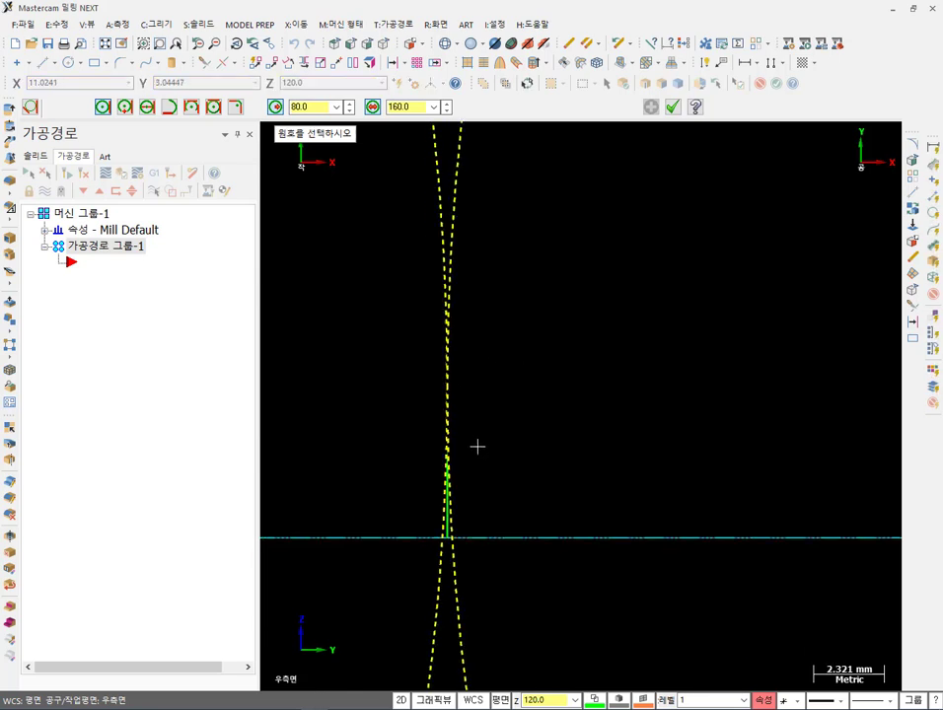
left_click(475, 234)
scroll(371, 547, "down", 3)
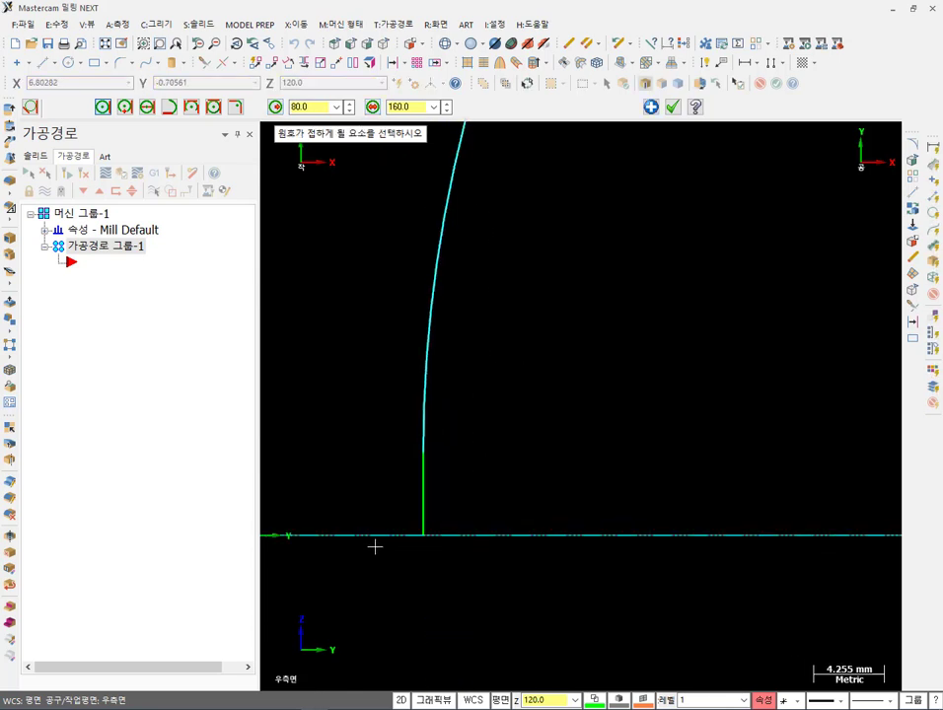
scroll(483, 564, "down", 3)
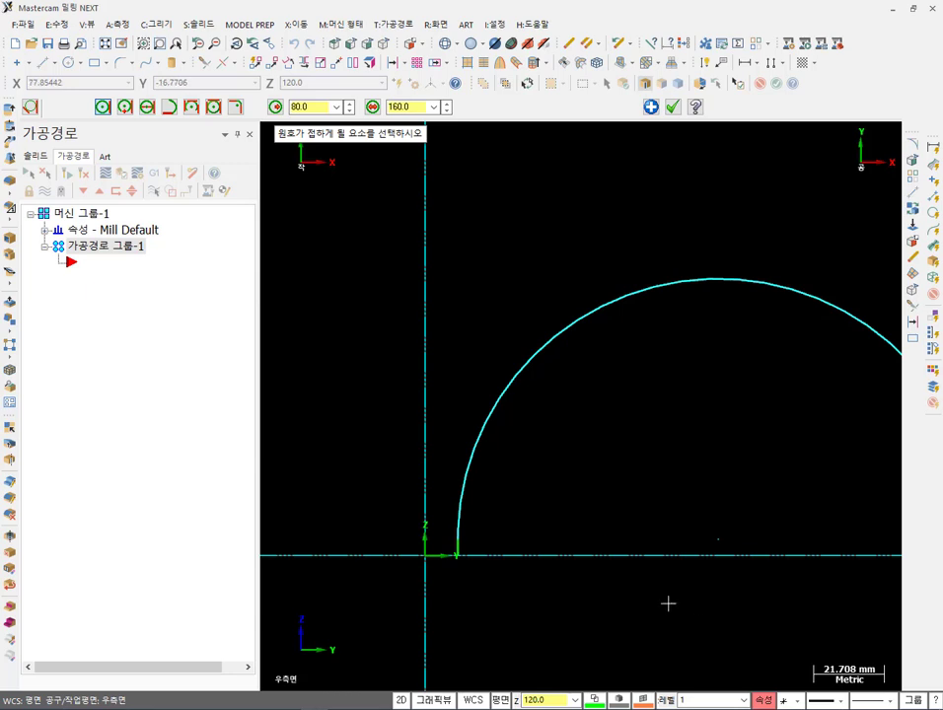
scroll(388, 344, "down", 1)
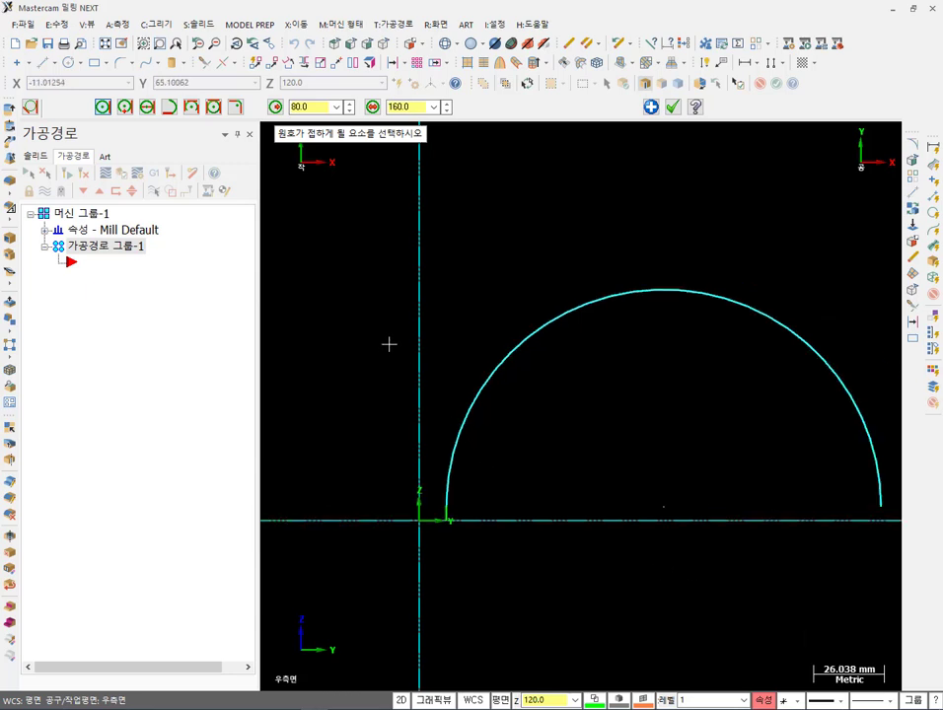
left_click(674, 109)
- Examine the arc and its junction with the vertical line in the right side and isometric views
scroll(480, 371, "down", 1)
left_click(781, 469)
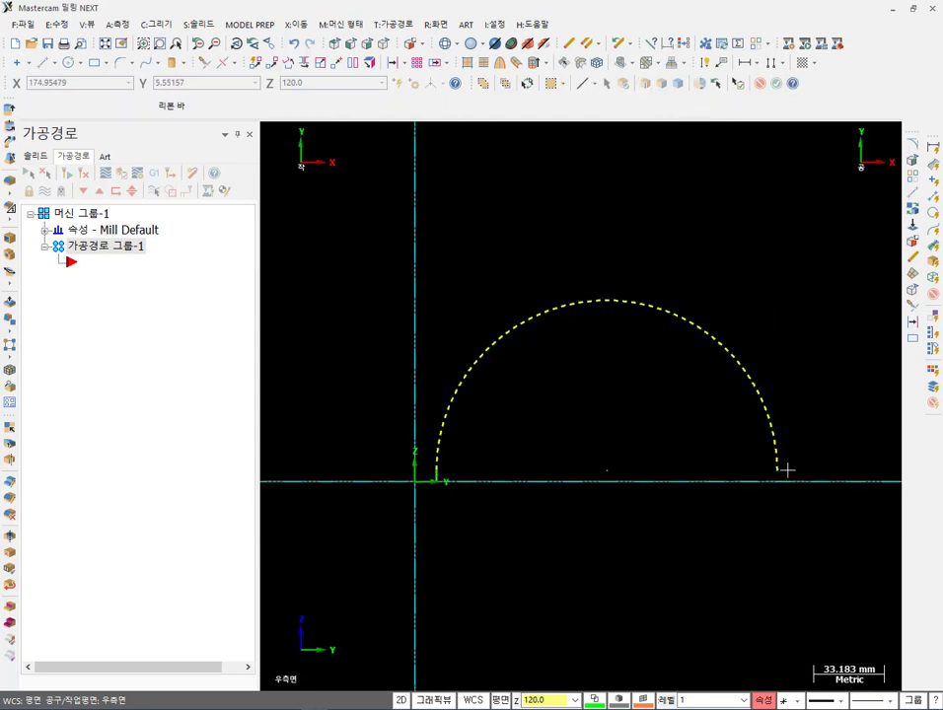
scroll(422, 446, "up", 3)
left_click(490, 391)
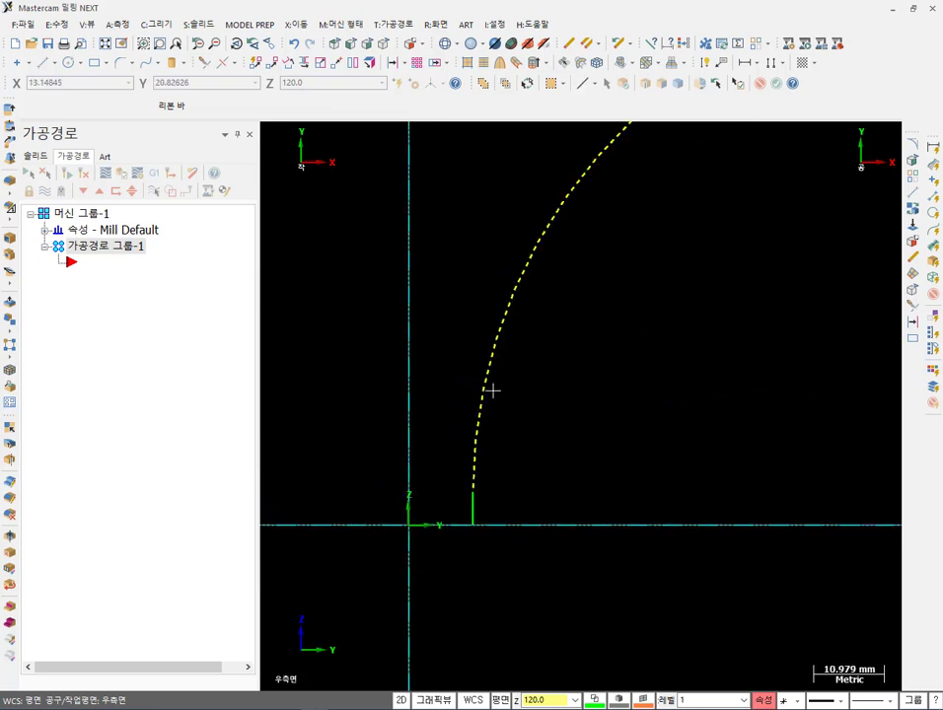
left_click(385, 47)
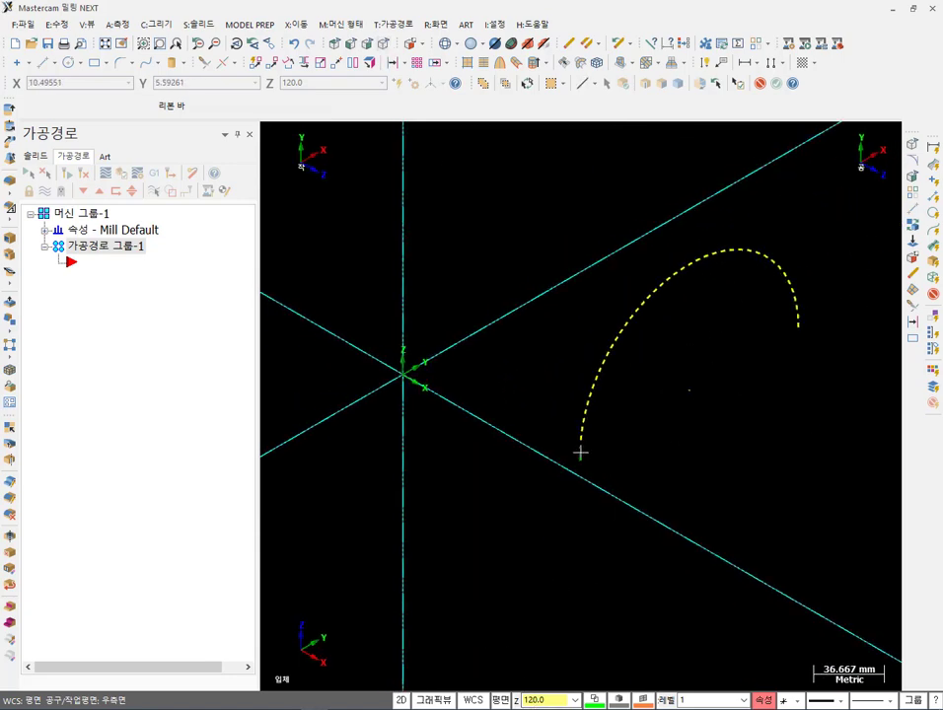
scroll(580, 452, "up", 6)
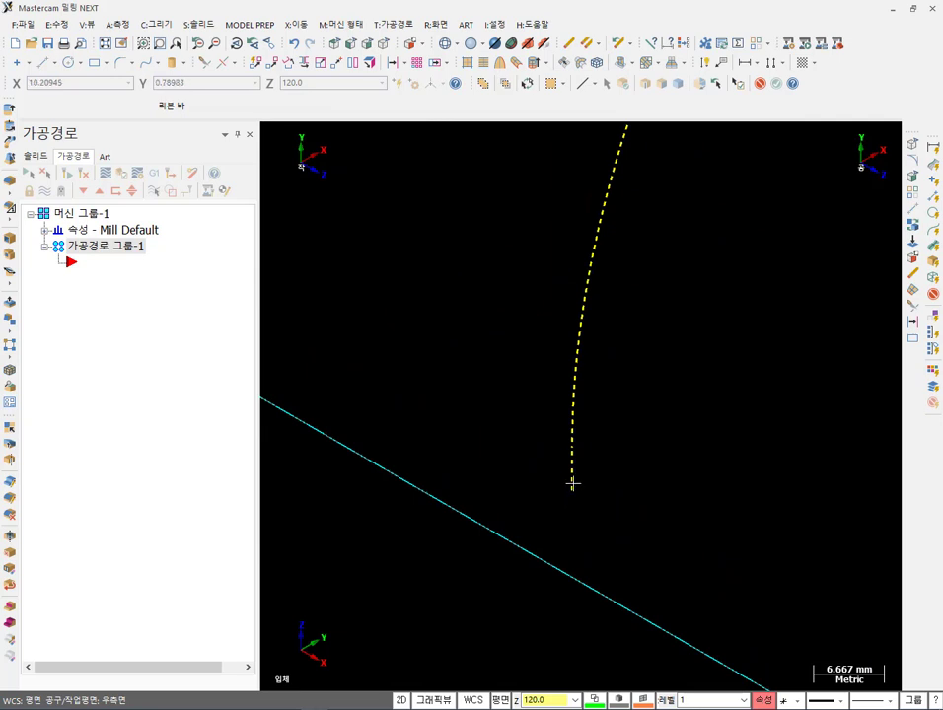
scroll(538, 355, "down", 3)
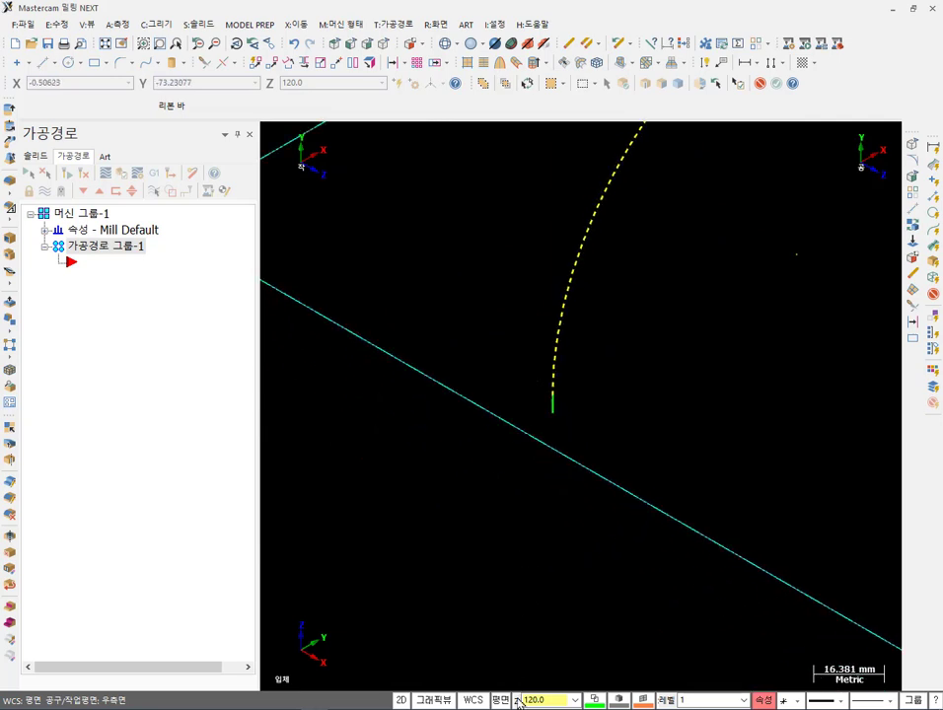
right_click(670, 381)
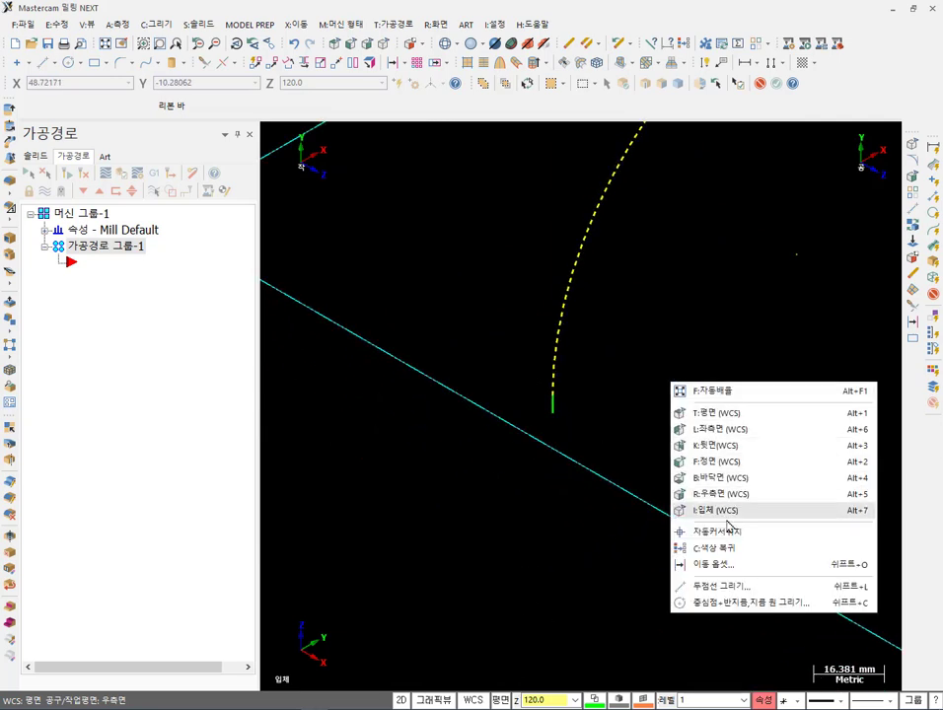
left_click(548, 535)
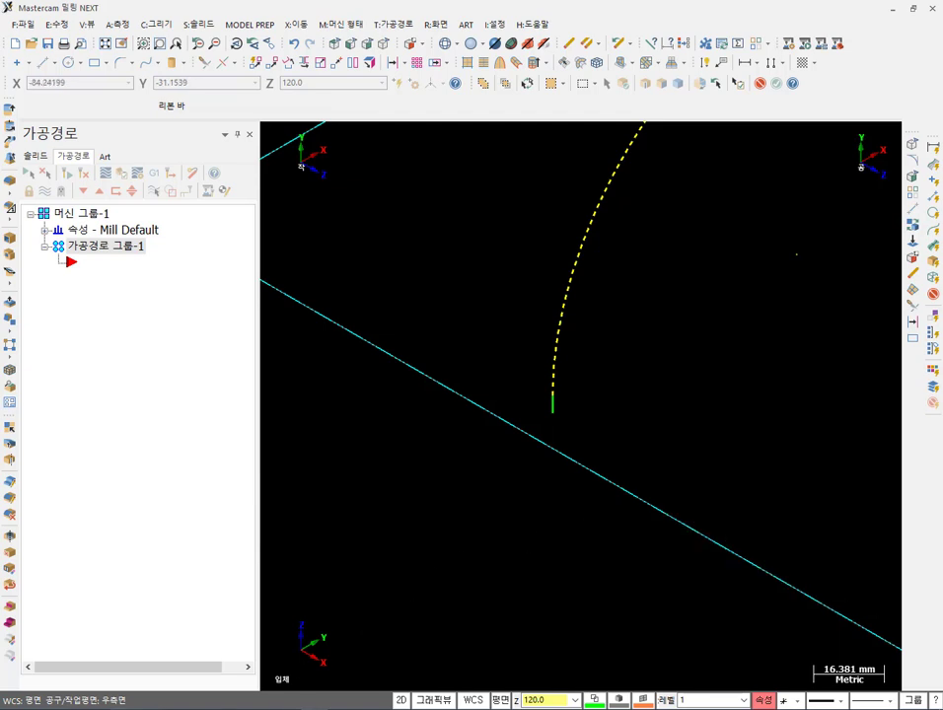
right_click(515, 148)
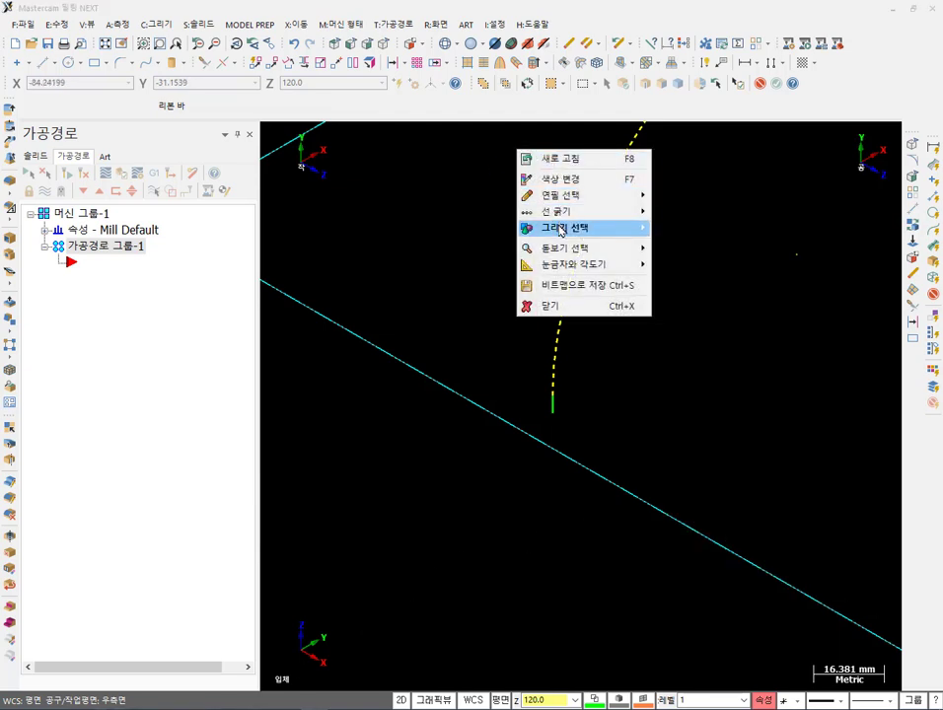
mouse_move(582, 249)
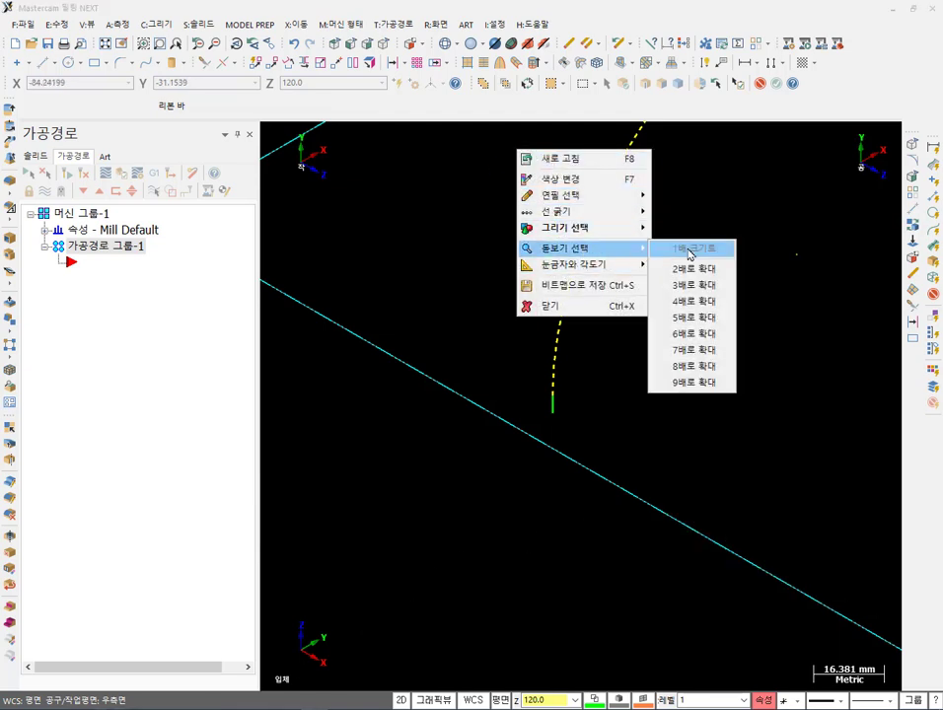
left_click(695, 269)
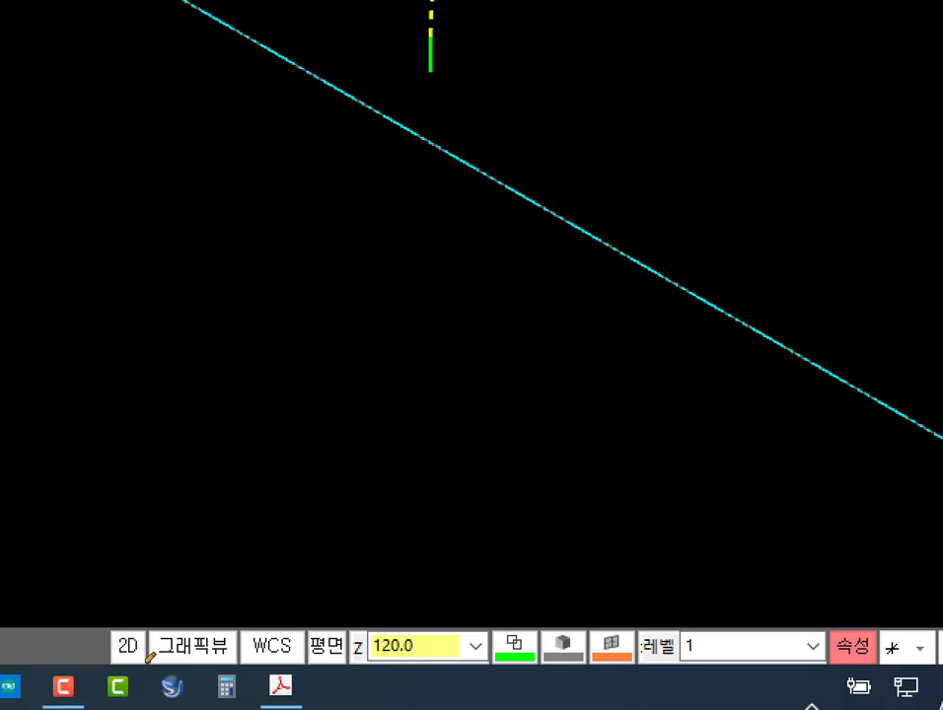
mouse_move(150, 657)
left_mouse_down()
mouse_move(147, 559)
mouse_move(160, 657)
left_mouse_up()
mouse_move(424, 666)
left_mouse_down()
mouse_move(371, 663)
mouse_move(444, 528)
mouse_move(455, 649)
left_mouse_up()
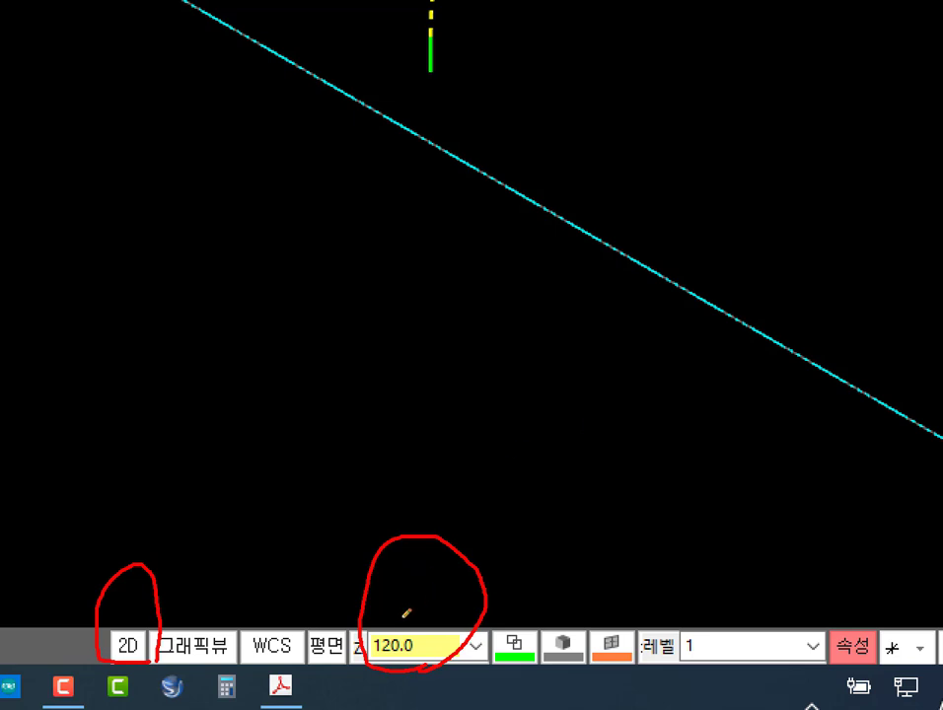
left_click_drag(426, 431, 421, 557)
mouse_move(394, 494)
left_mouse_down()
mouse_move(421, 557)
mouse_move(471, 478)
left_mouse_up()
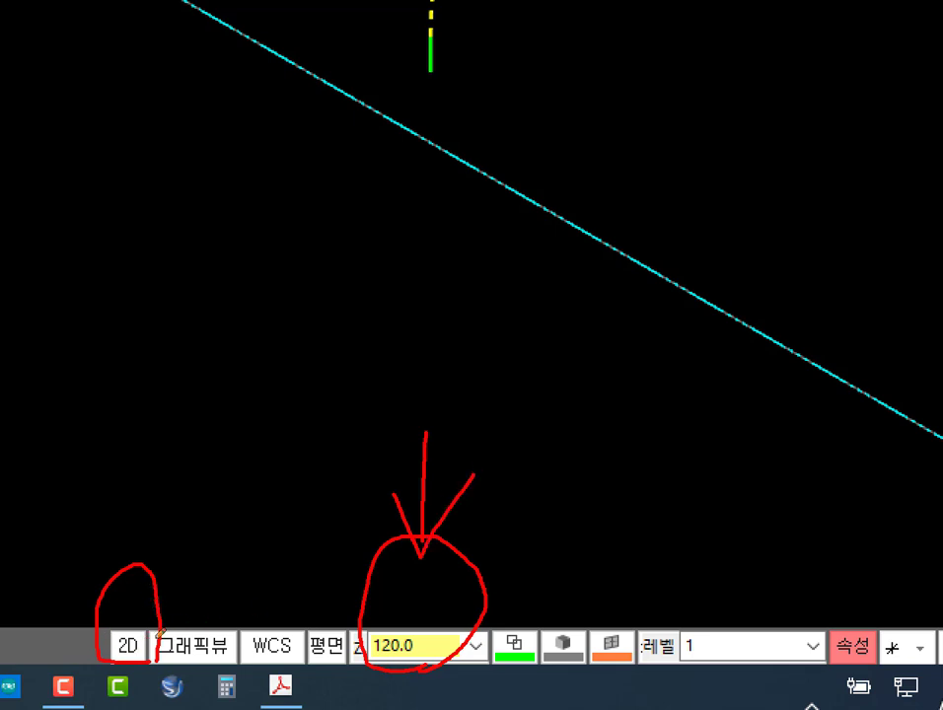
left_click_drag(382, 614, 430, 675)
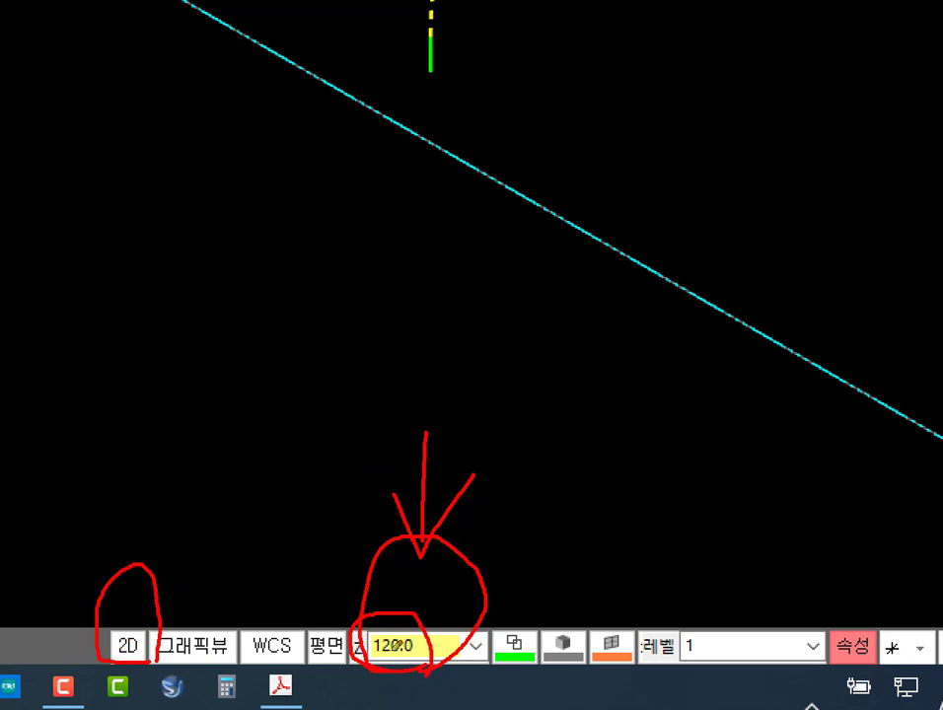
right_click(731, 147)
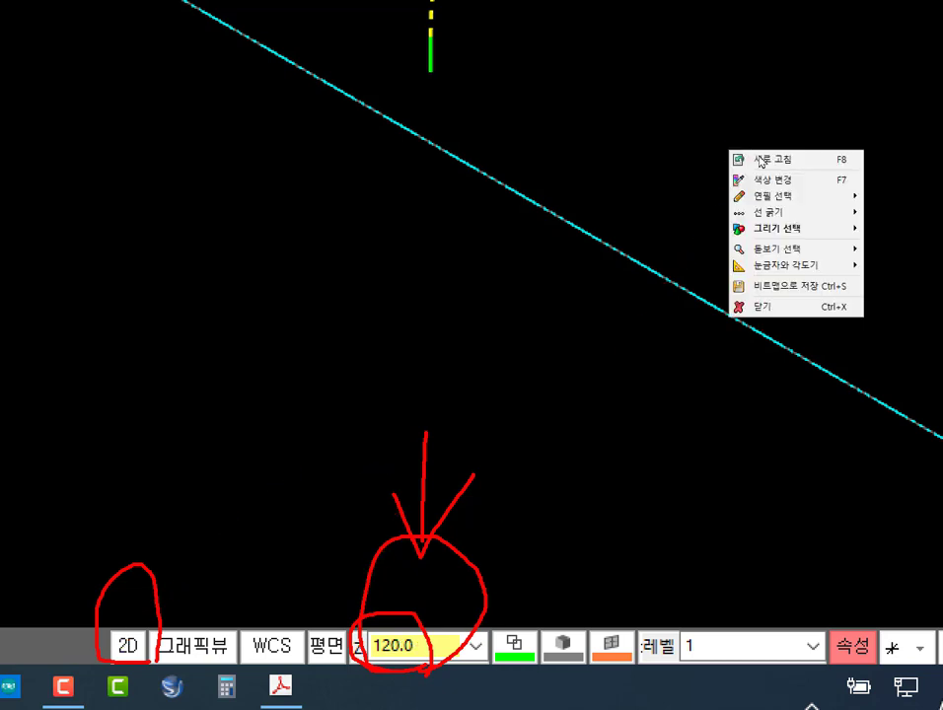
left_click(784, 308)
scroll(439, 447, "down", 3)
scroll(741, 314, "up", 1)
scroll(668, 400, "down", 1)
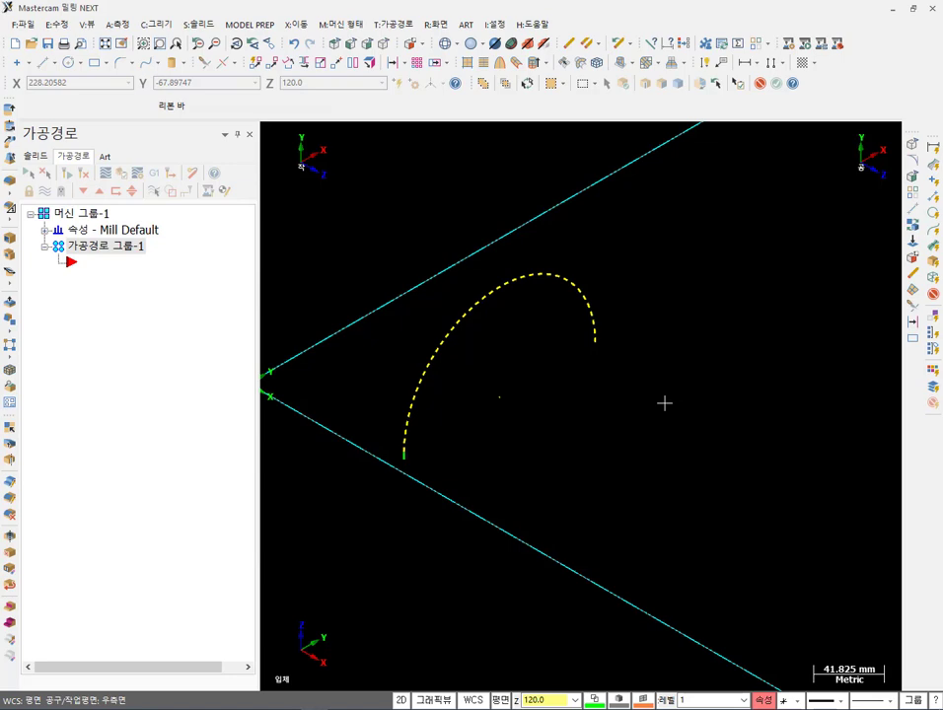
- Check the side view's dimensions in the Acrobat PDF drawing, and return to Mastercam with the profile in the right side view
left_click(343, 708)
left_click_drag(665, 467, 456, 424)
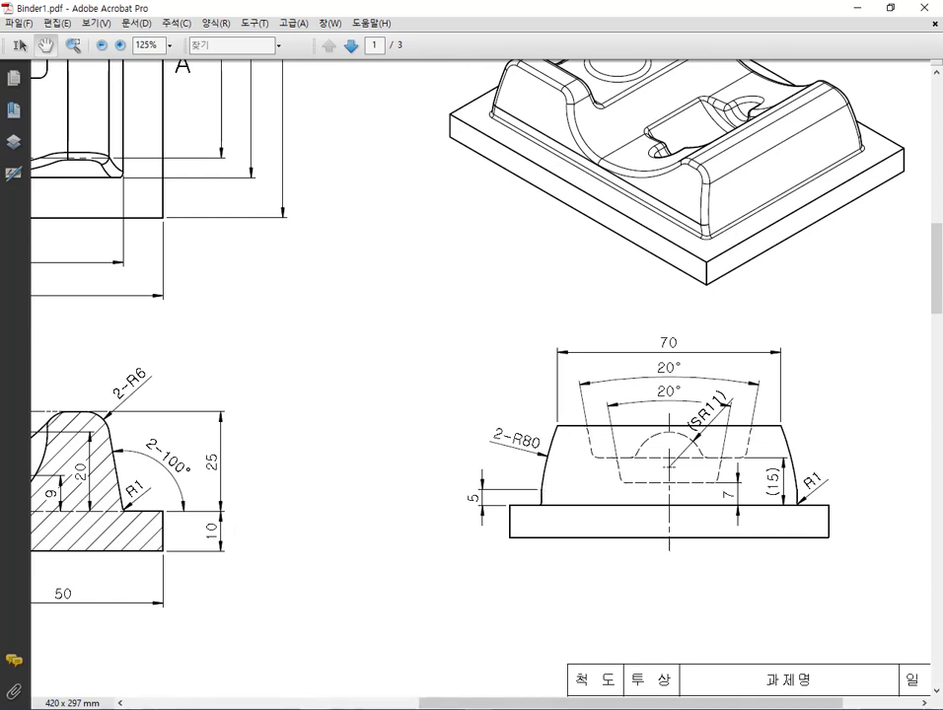
key("alt+Tab")
scroll(598, 385, "down", 3)
scroll(475, 394, "up", 10)
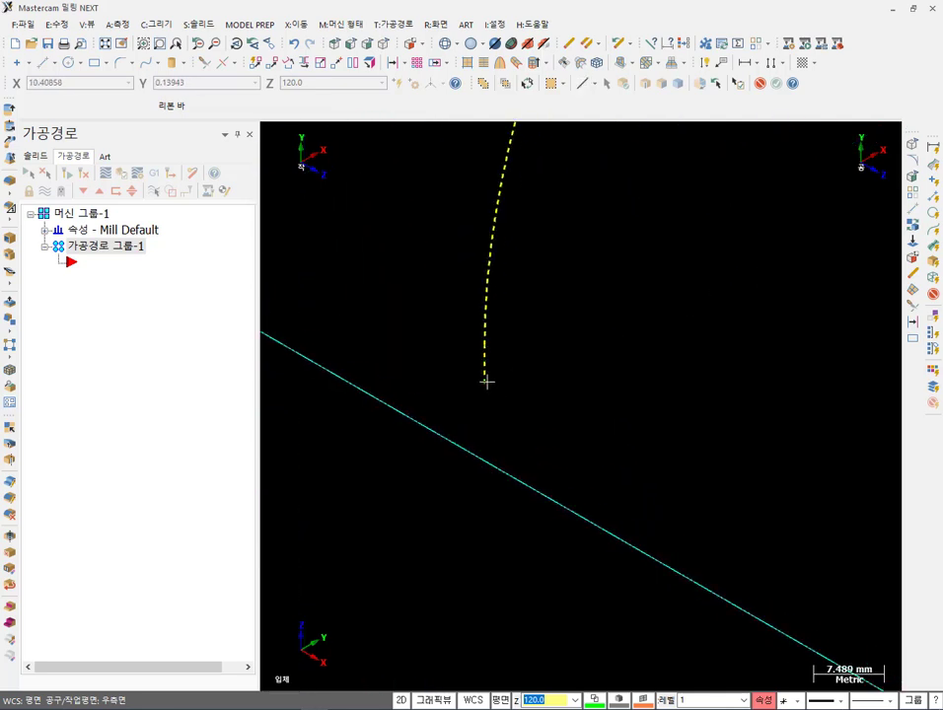
scroll(486, 380, "down", 6)
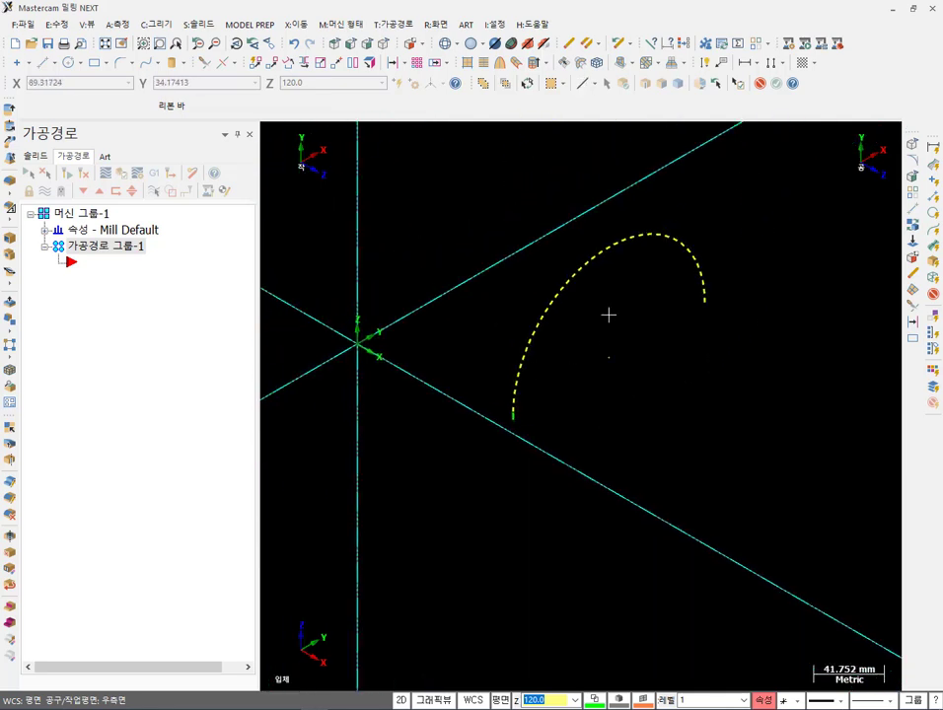
left_click(367, 45)
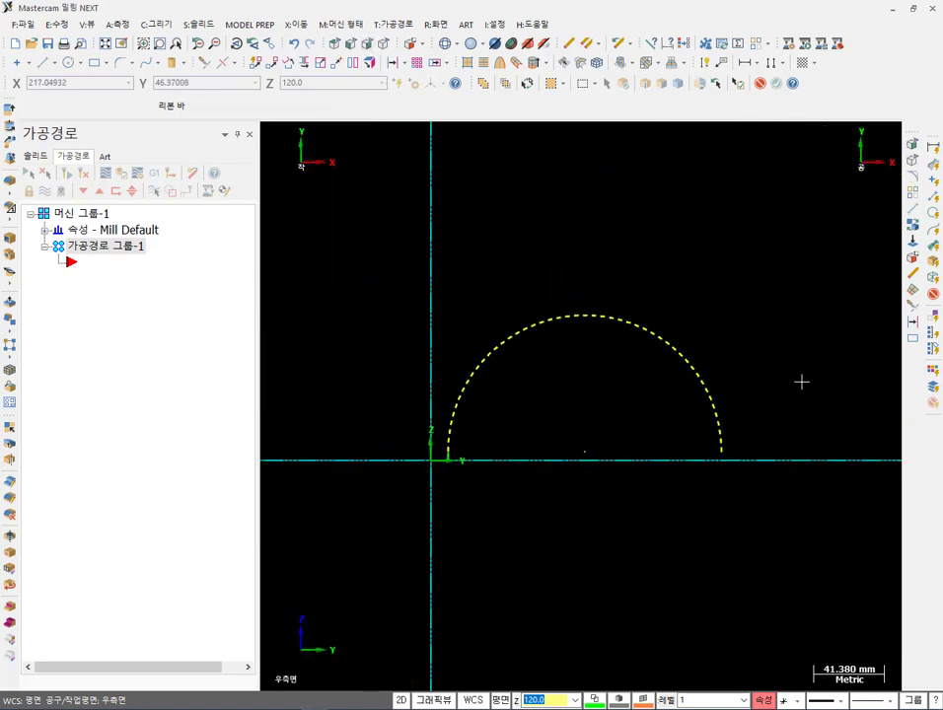
- Draw a horizontal line about 315 mm long across the whole R80 arc at a height of 25 mm
key("Escape")
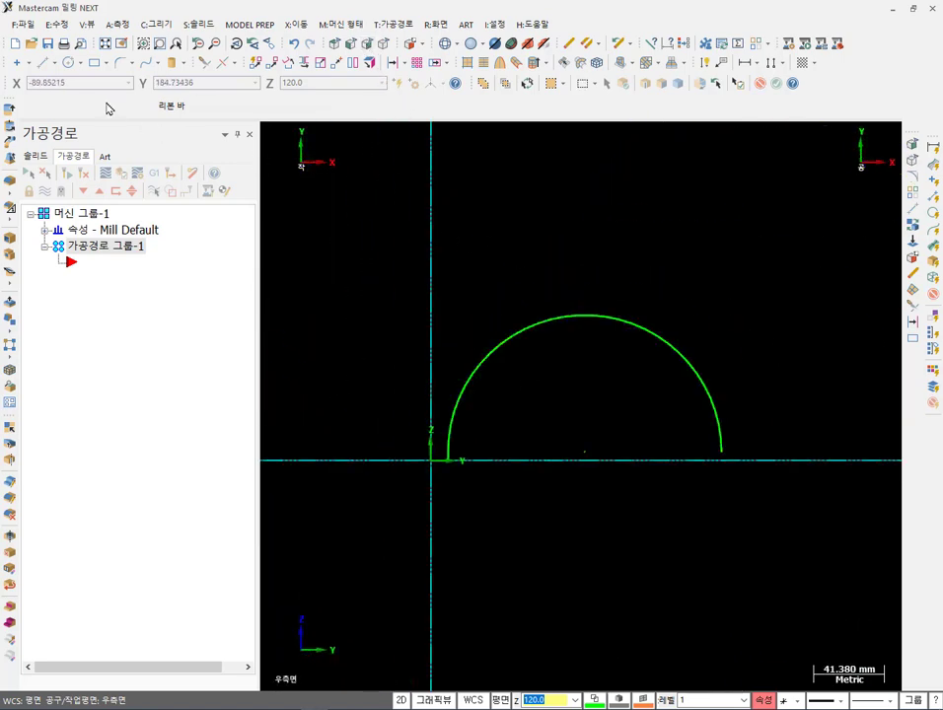
left_click(42, 67)
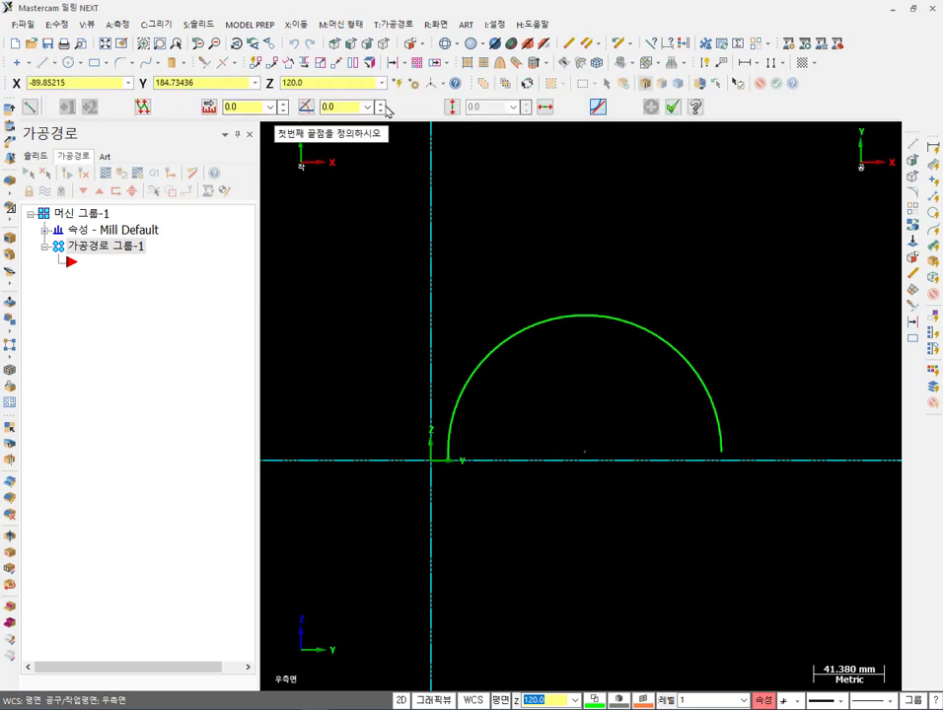
left_click(544, 107)
left_click(327, 360)
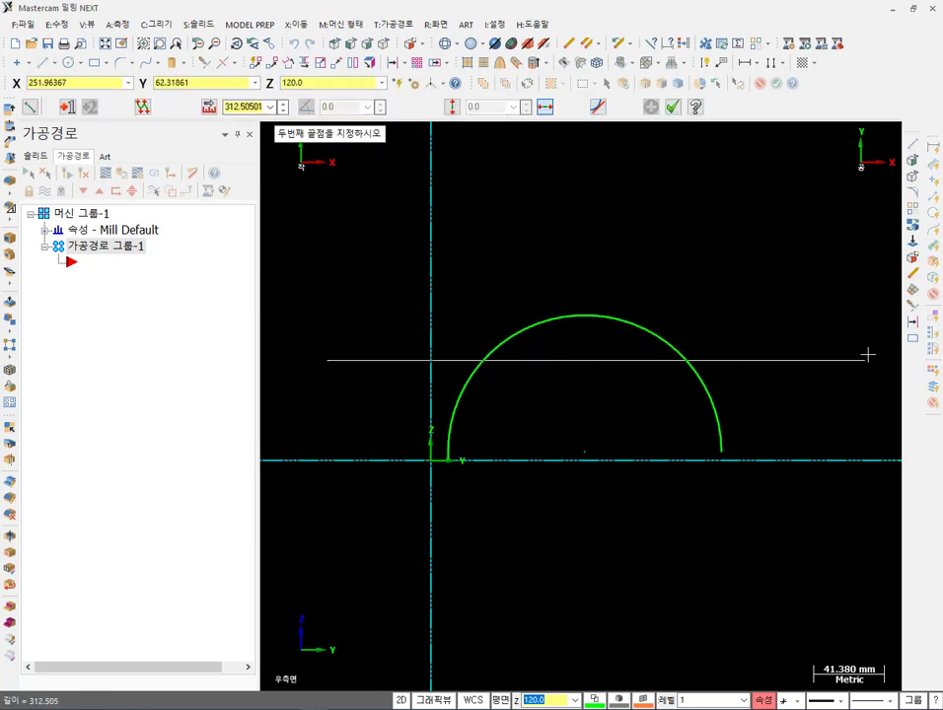
left_click(872, 363)
type("25")
key("Return")
scroll(518, 491, "up", 2)
left_click(671, 106)
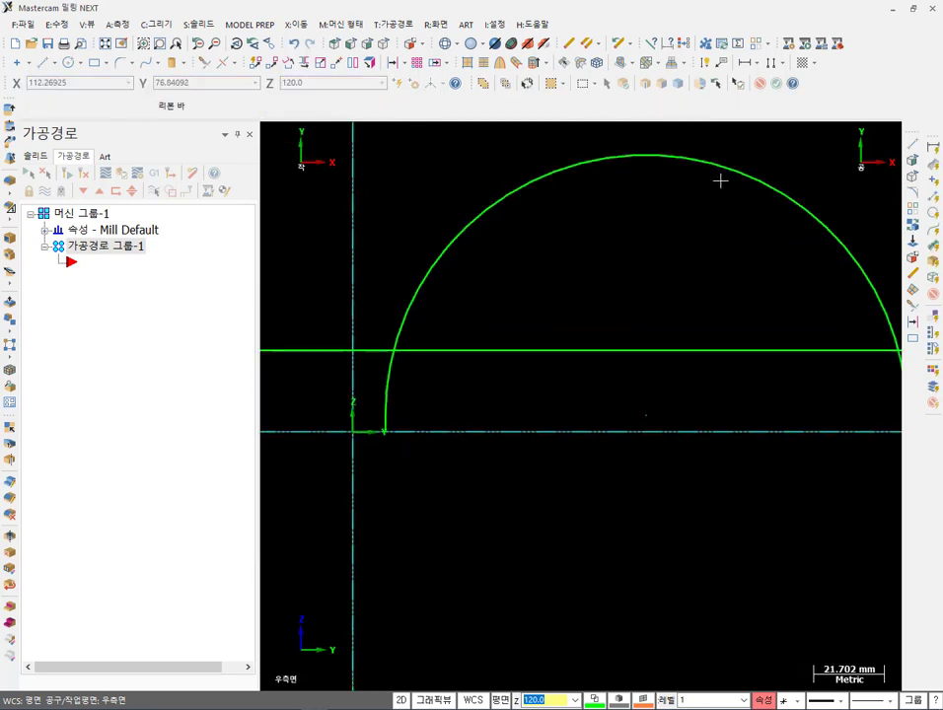
- Check the side view in the Acrobat PDF, and in Mastercam trim the arc and horizontal line to each other at their intersection nearest the origin
scroll(707, 183, "down", 1)
key("alt+Tab")
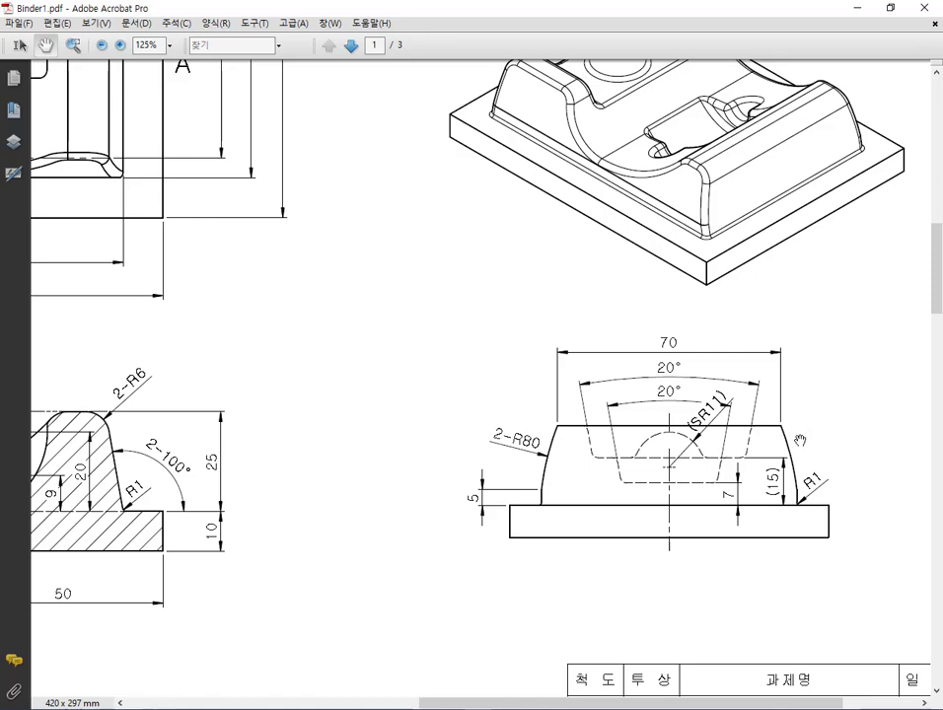
left_click(859, 8)
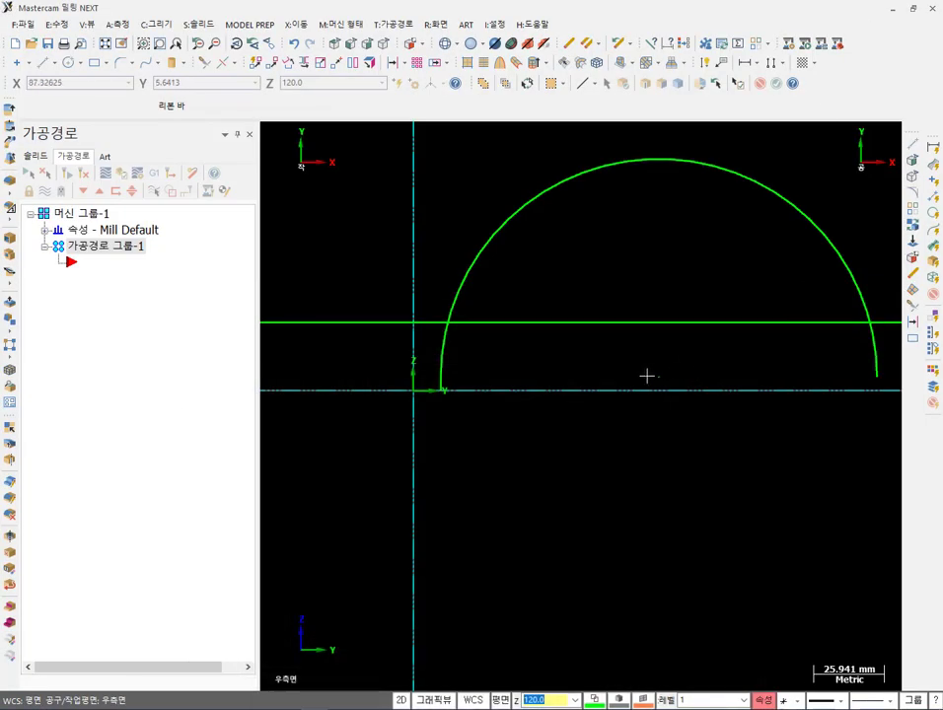
left_click(205, 64)
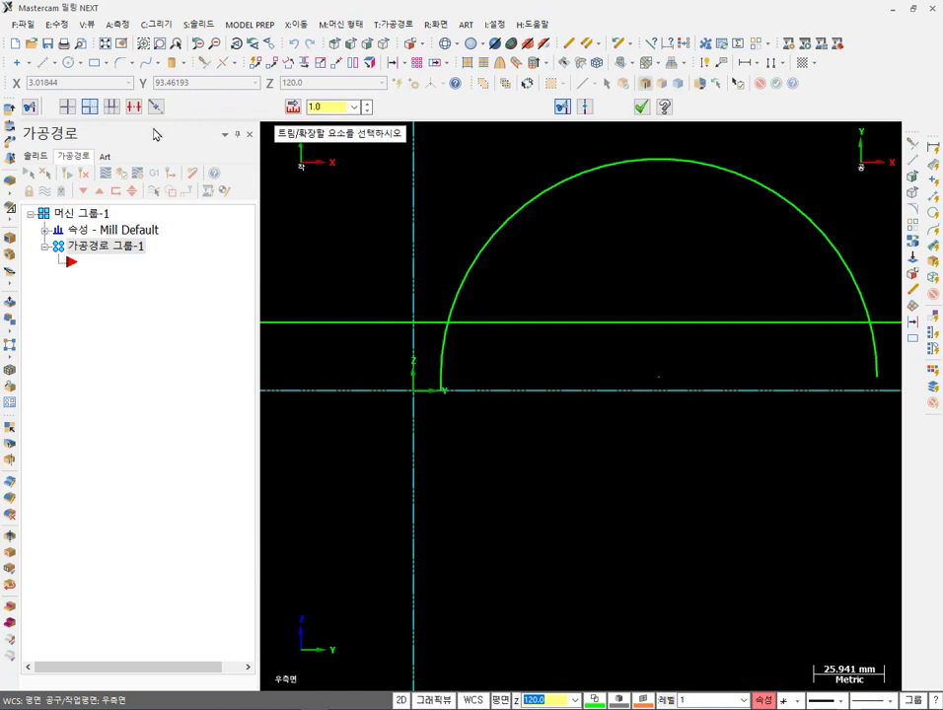
left_click(439, 339)
left_click(469, 325)
scroll(587, 258, "down", 2)
scroll(503, 350, "up", 3)
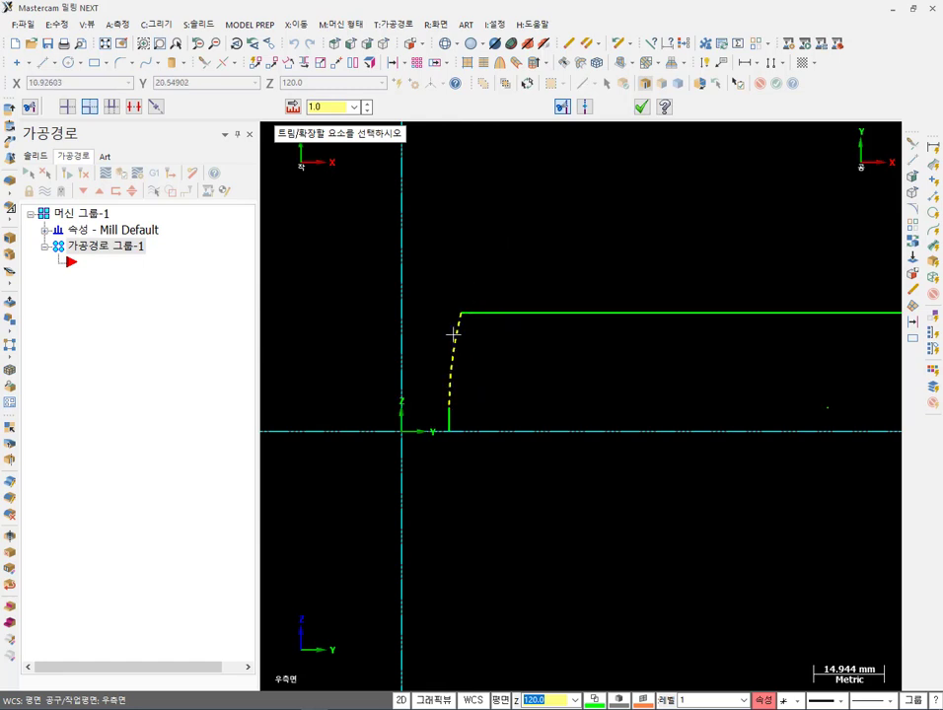
left_click(640, 107)
- Check the plan view's widths in the PDF, and mirror a copy of the arc and short vertical line about the vertical axis at X 50
scroll(444, 342, "down", 5)
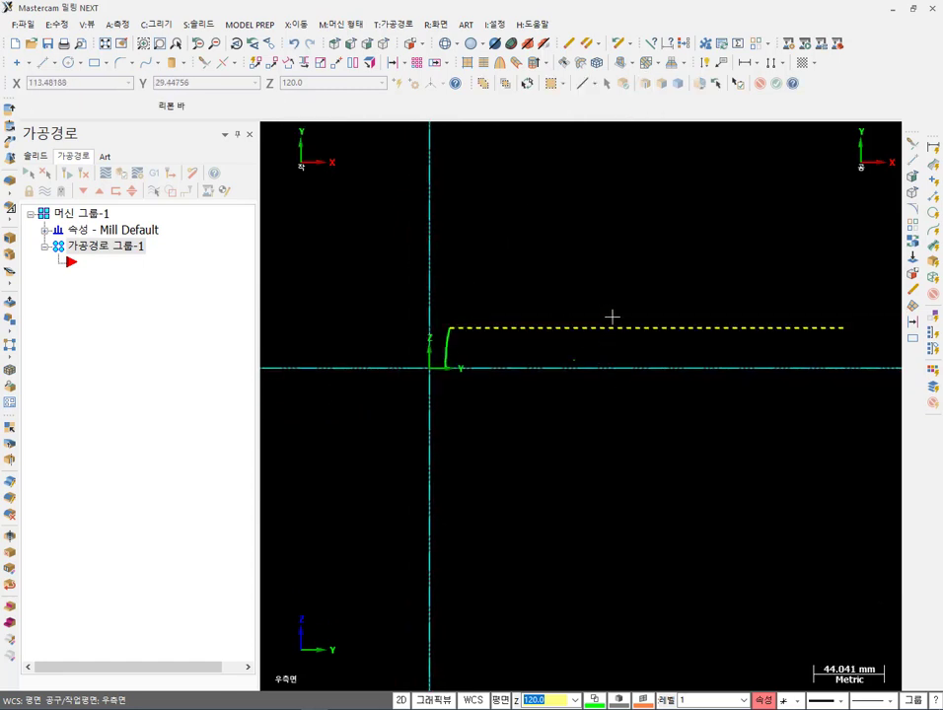
scroll(463, 385, "up", 5)
scroll(444, 247, "down", 1)
mouse_move(444, 245)
left_mouse_down()
mouse_move(522, 411)
mouse_move(543, 426)
left_mouse_up()
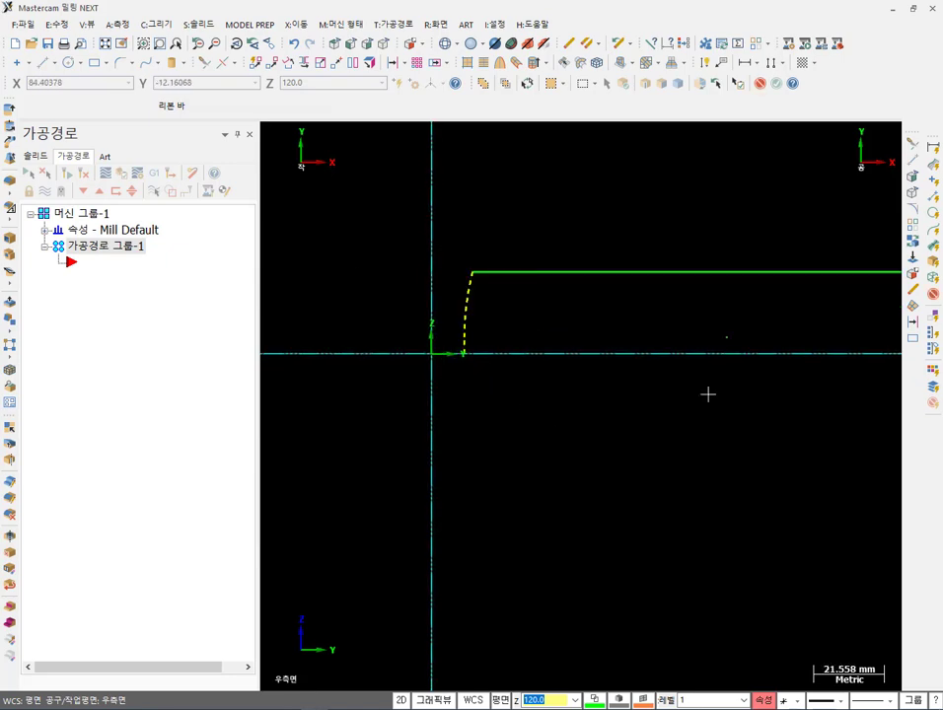
left_click(505, 709)
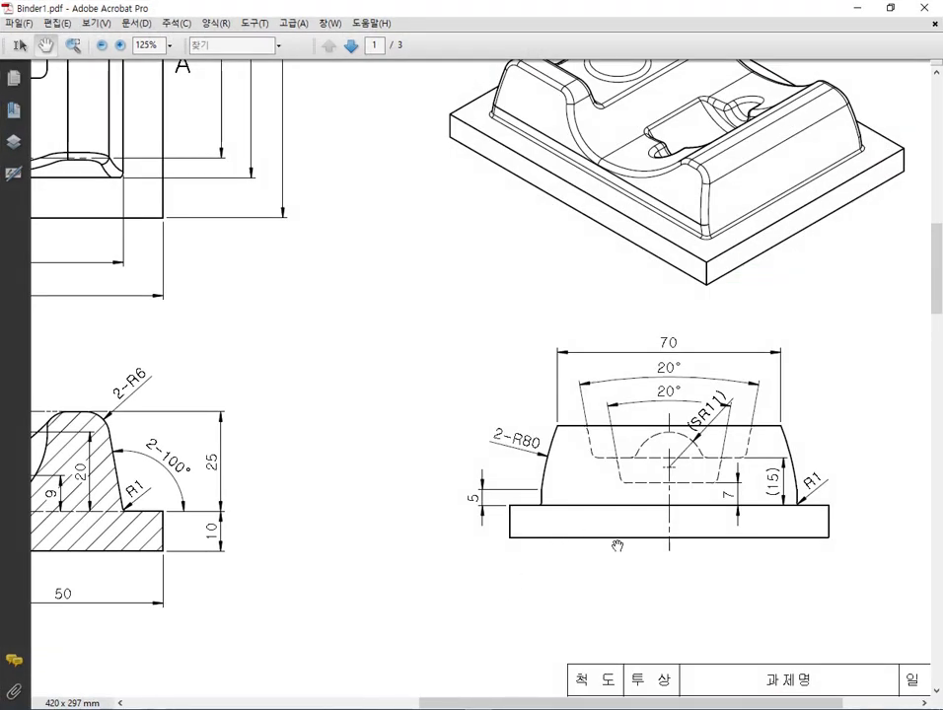
mouse_move(283, 394)
left_mouse_down()
mouse_move(645, 547)
mouse_move(707, 624)
mouse_move(810, 619)
left_mouse_up()
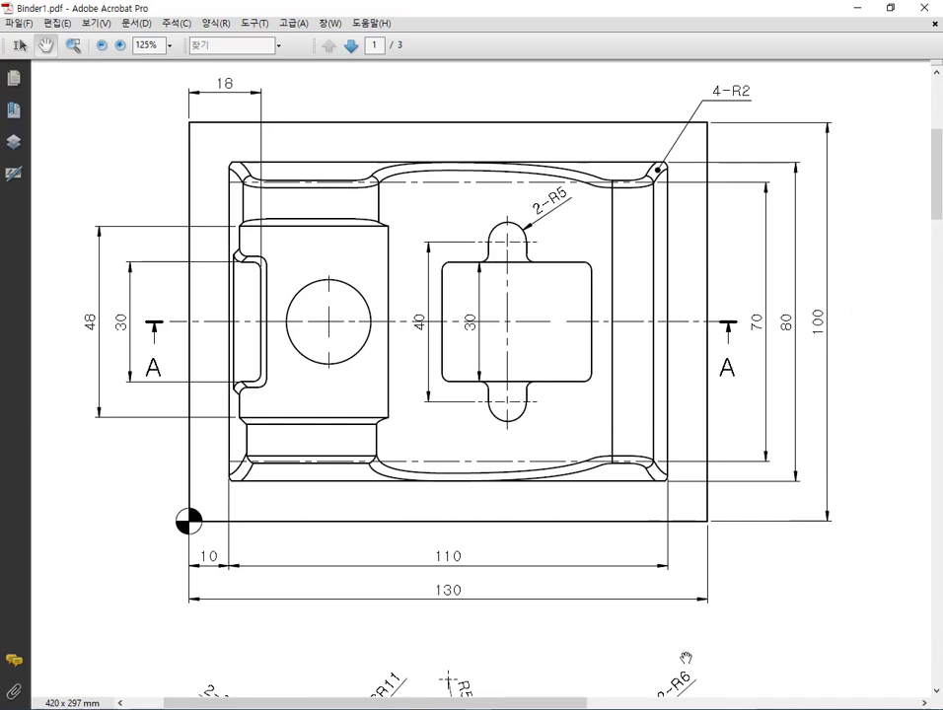
key("alt+Tab")
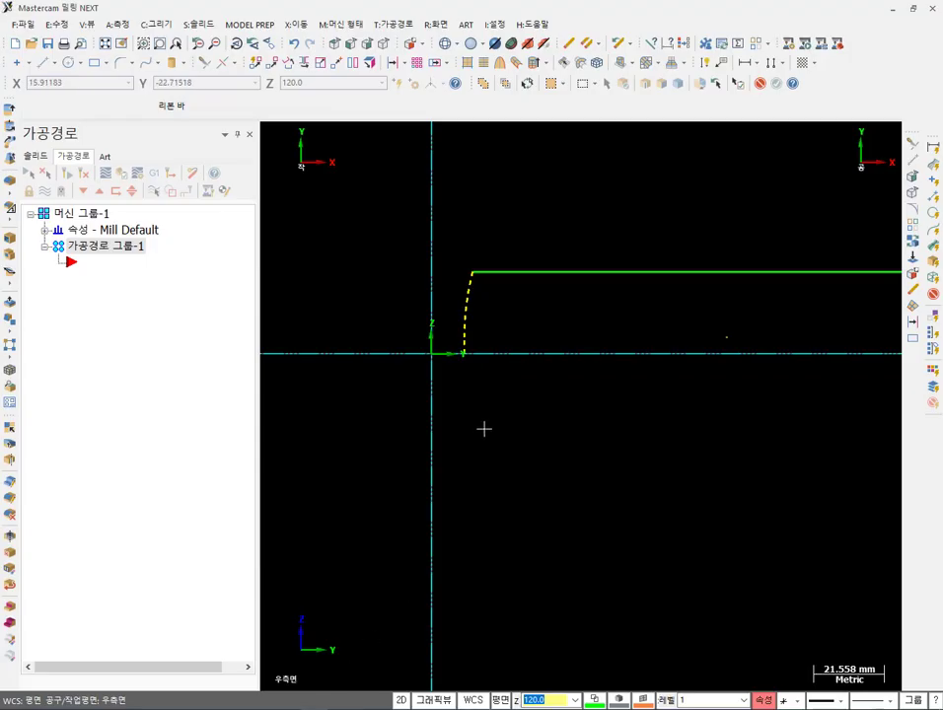
left_click(298, 25)
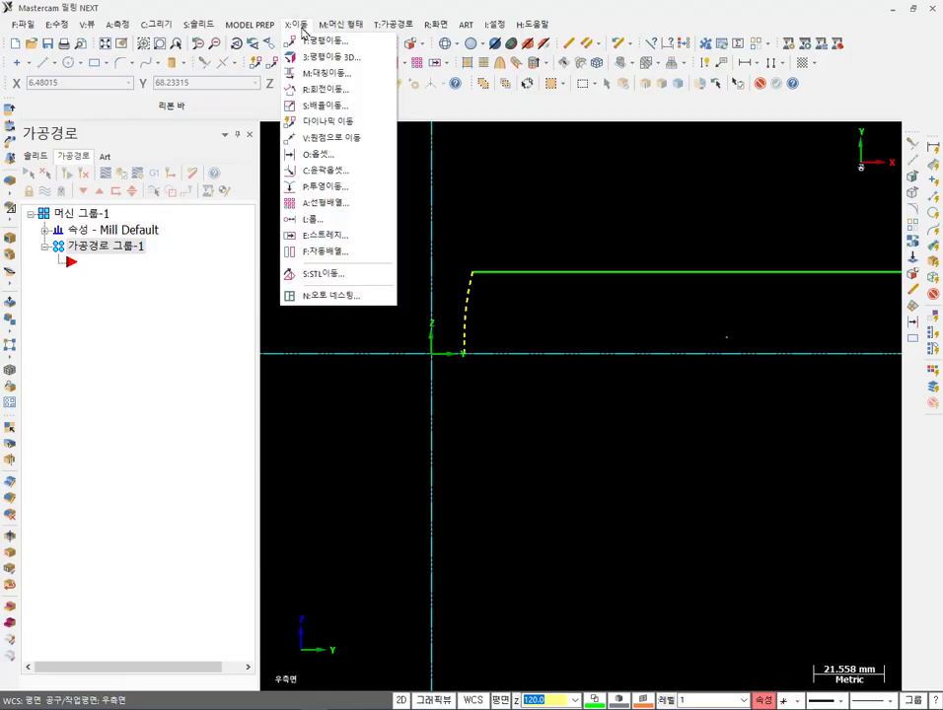
left_click(323, 73)
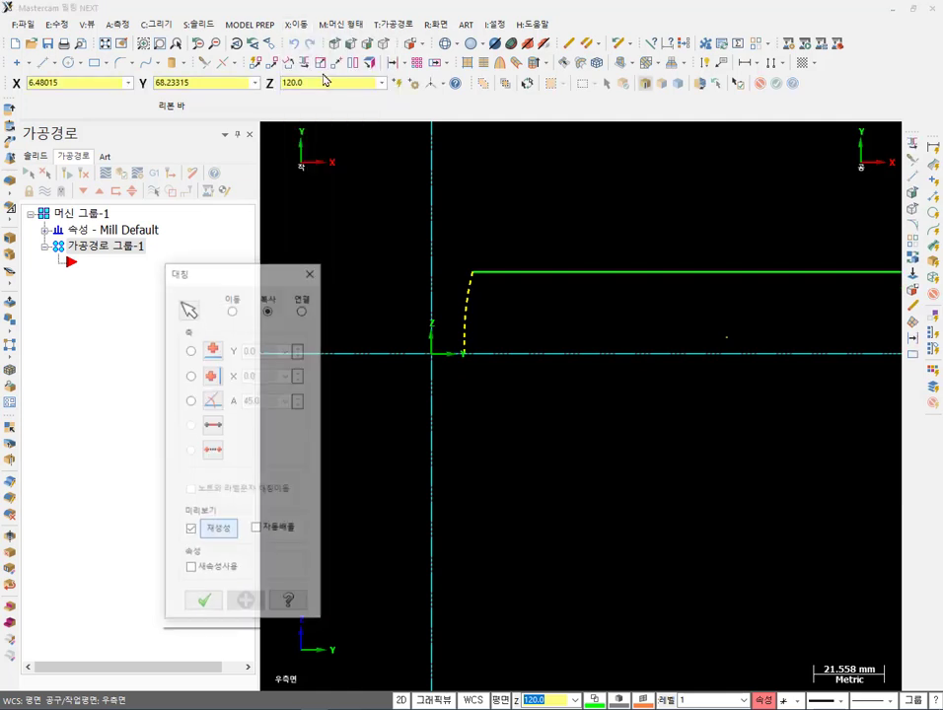
left_click(190, 376)
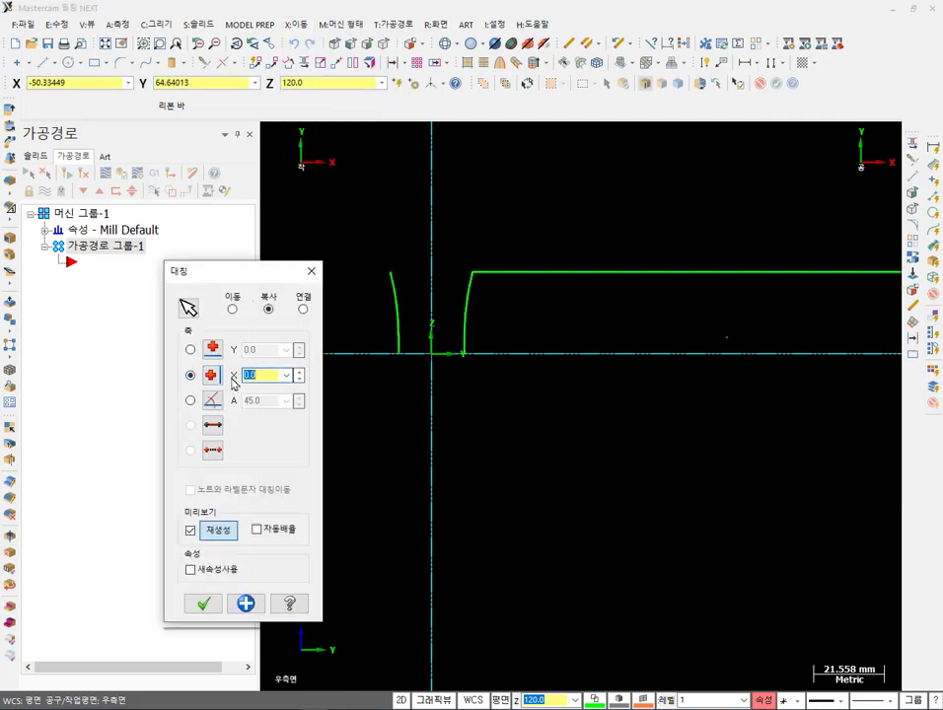
key("Return")
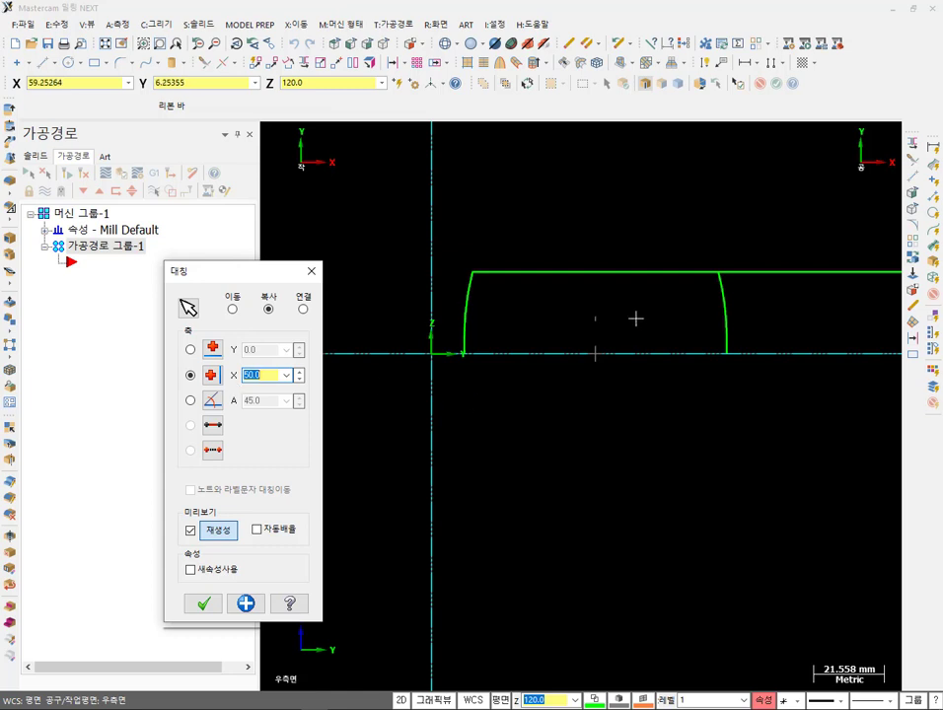
scroll(613, 225, "up", 2)
scroll(613, 225, "down", 1)
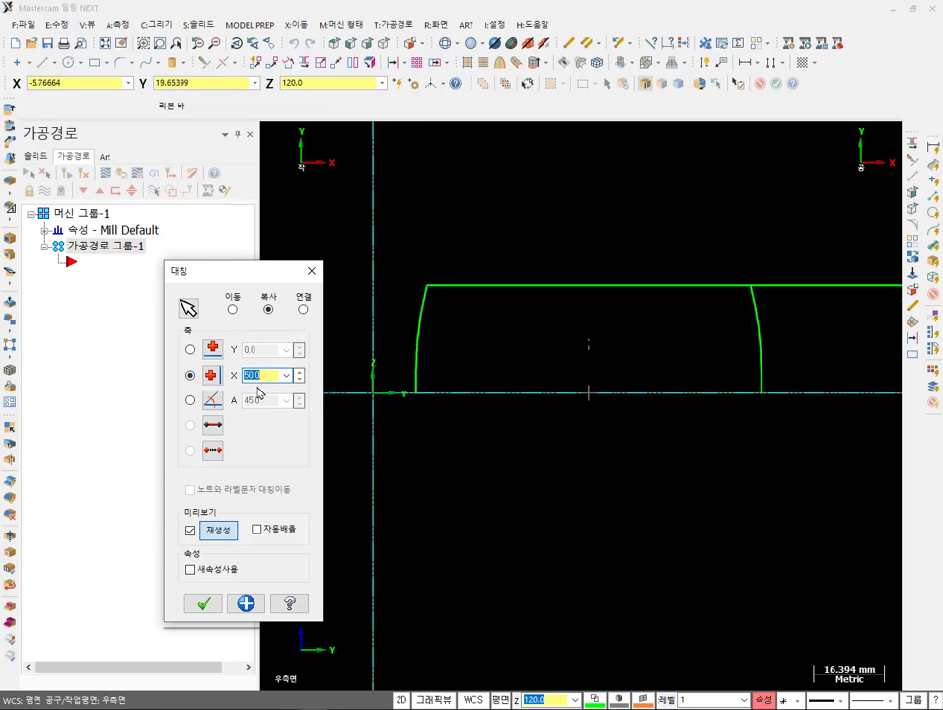
left_click(202, 604)
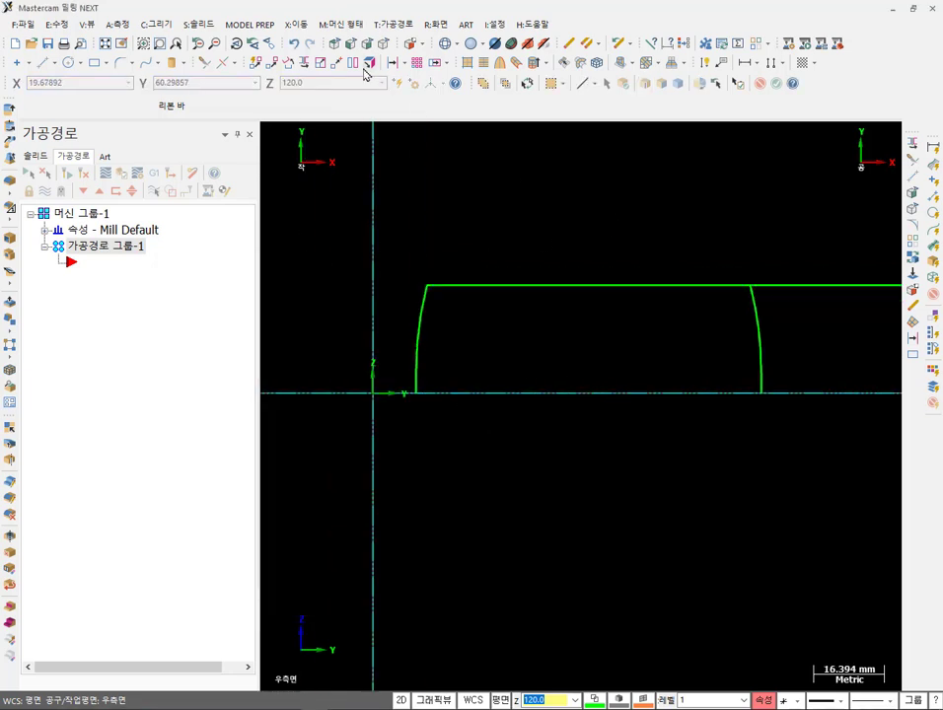
- Trim the horizontal line and the mirrored arc to each other, removing the overhang beyond the profile
left_click(204, 63)
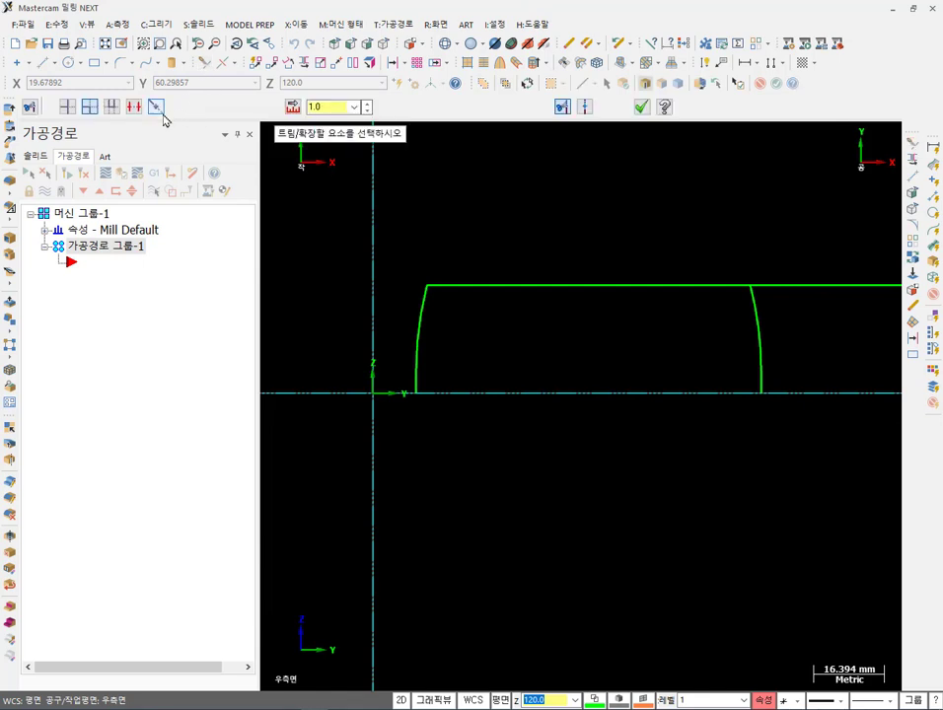
left_click(734, 285)
left_click(749, 304)
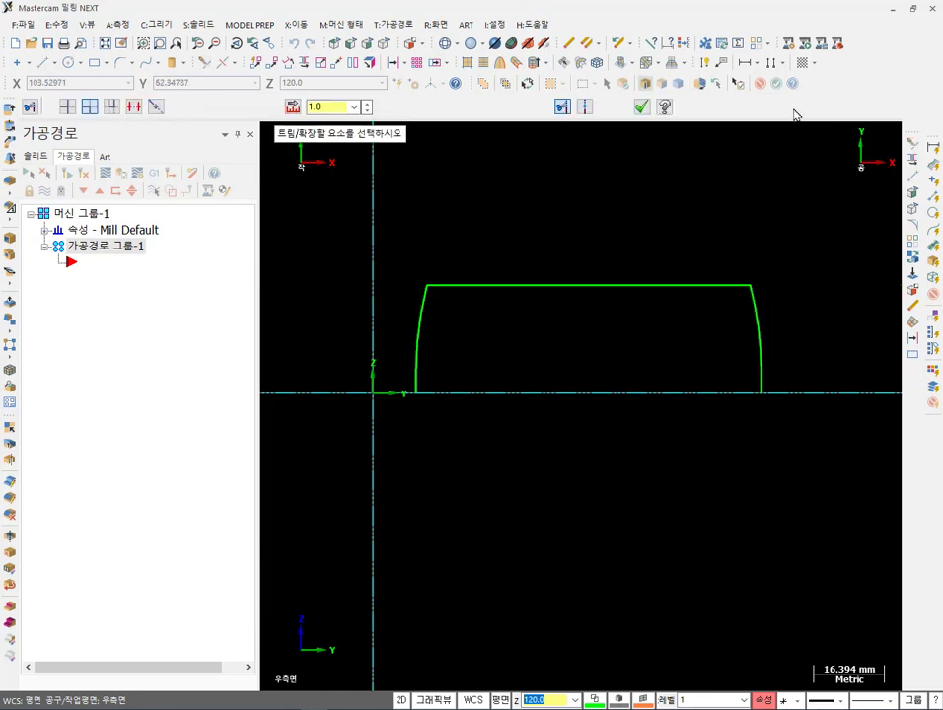
left_click(641, 107)
- Delete the horizontal line between the two arcs in the isometric view, and redisplay the hidden geometry
left_click(384, 44)
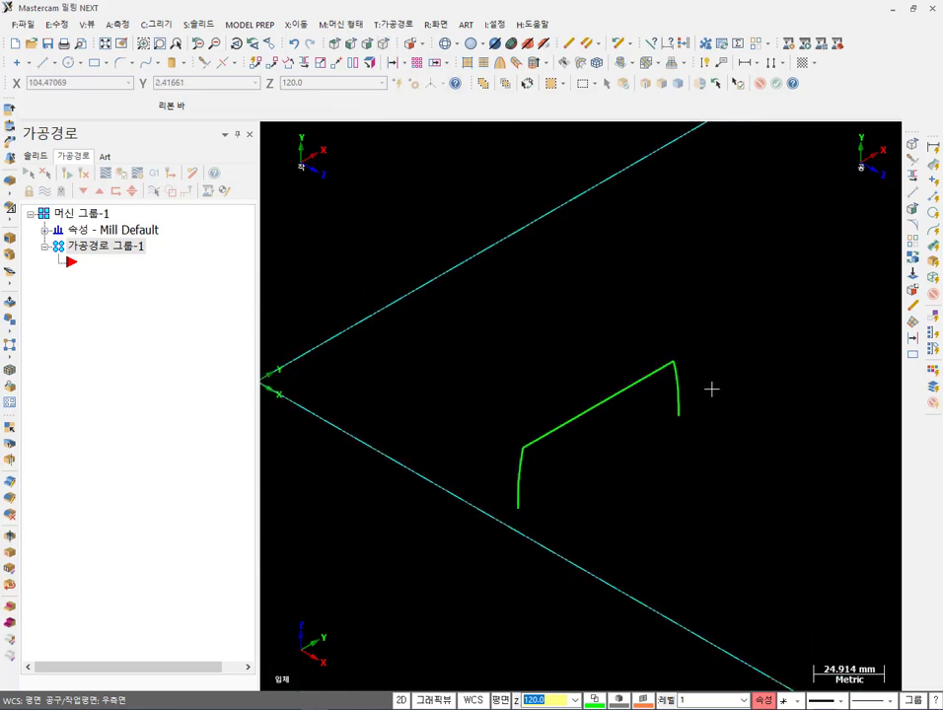
left_click(624, 387)
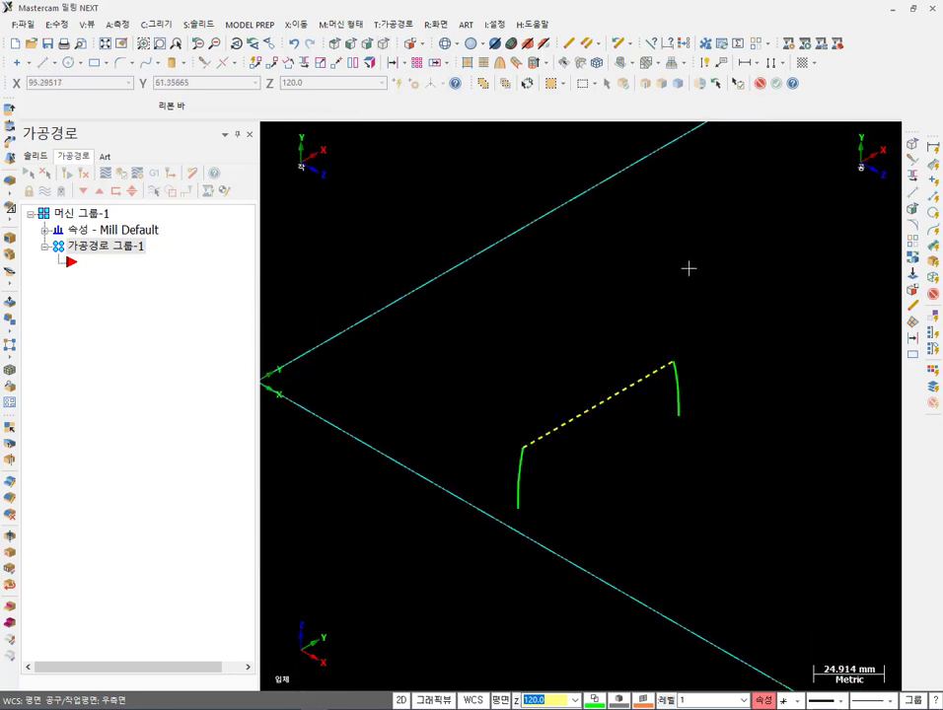
key("Delete")
key("alt+e")
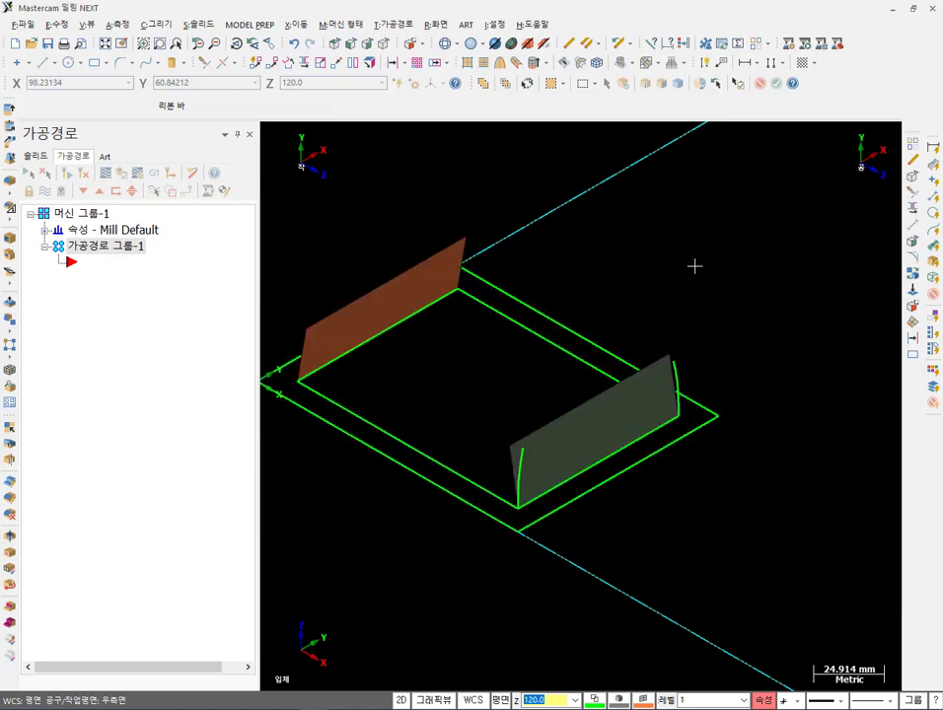
- Start draft surfaces from the two side profiles, chaining each arc with its short vertical line as a separate chain
scroll(548, 453, "up", 2)
mouse_move(739, 480)
middle_mouse_down()
mouse_move(726, 453)
mouse_move(734, 463)
middle_mouse_up()
scroll(837, 364, "down", 2)
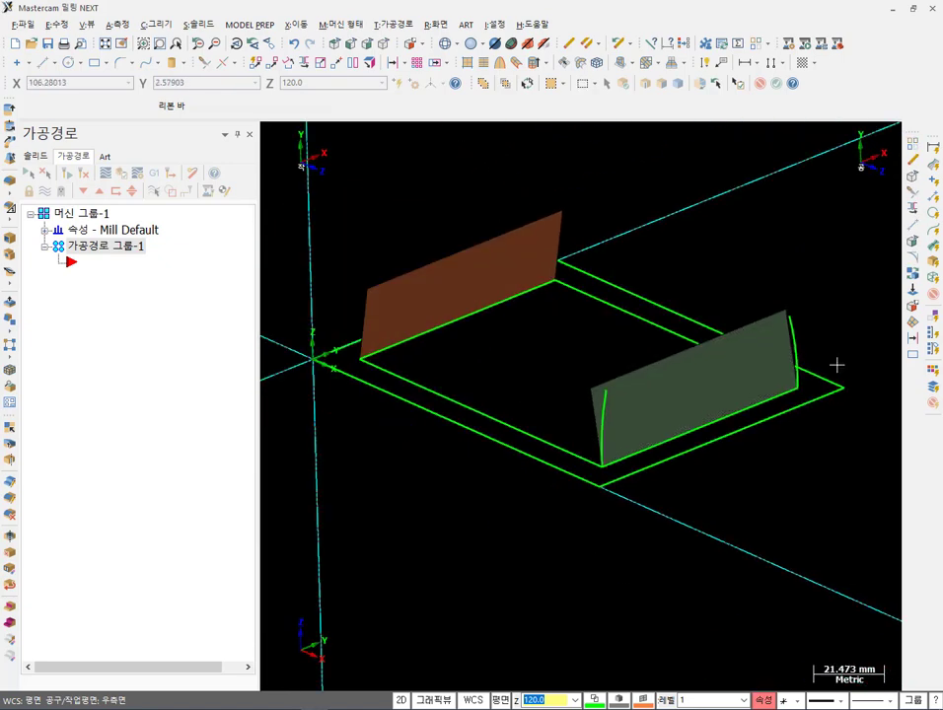
left_click(169, 27)
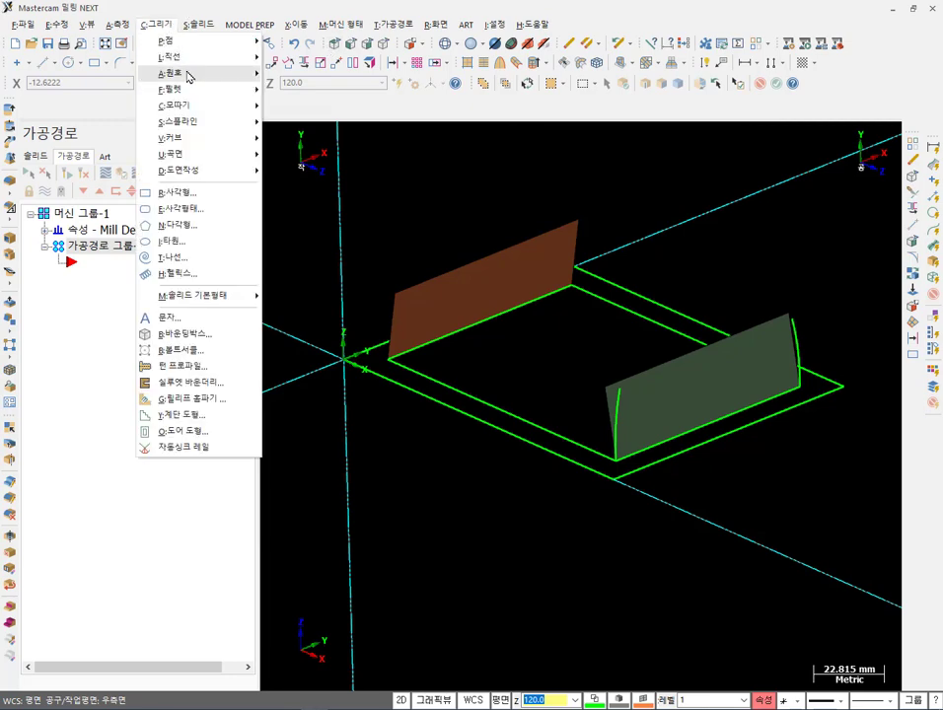
mouse_move(193, 154)
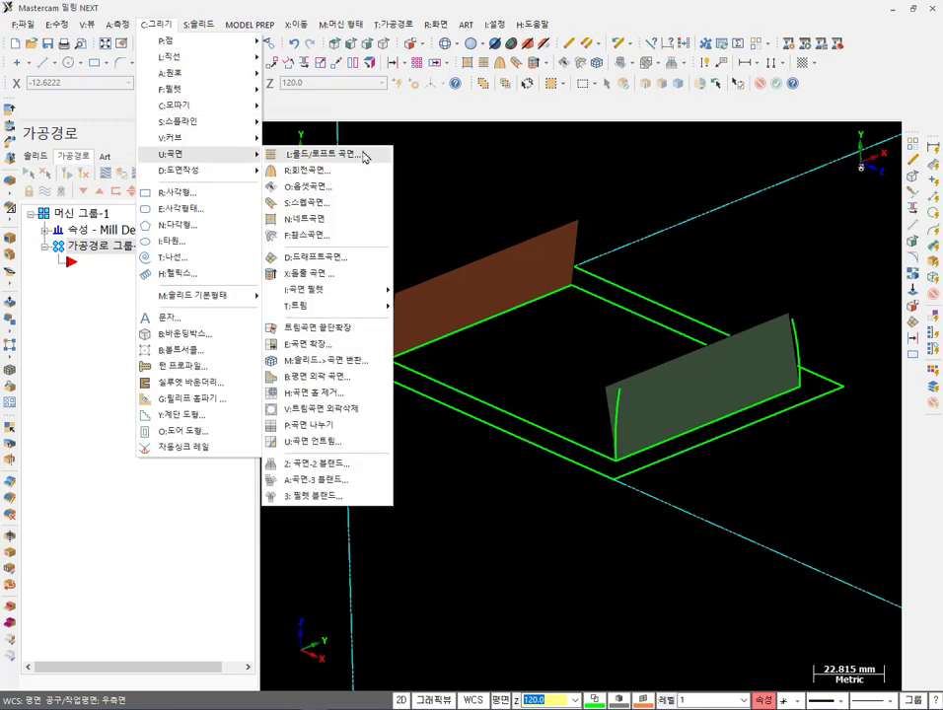
left_click(352, 256)
left_click(621, 400)
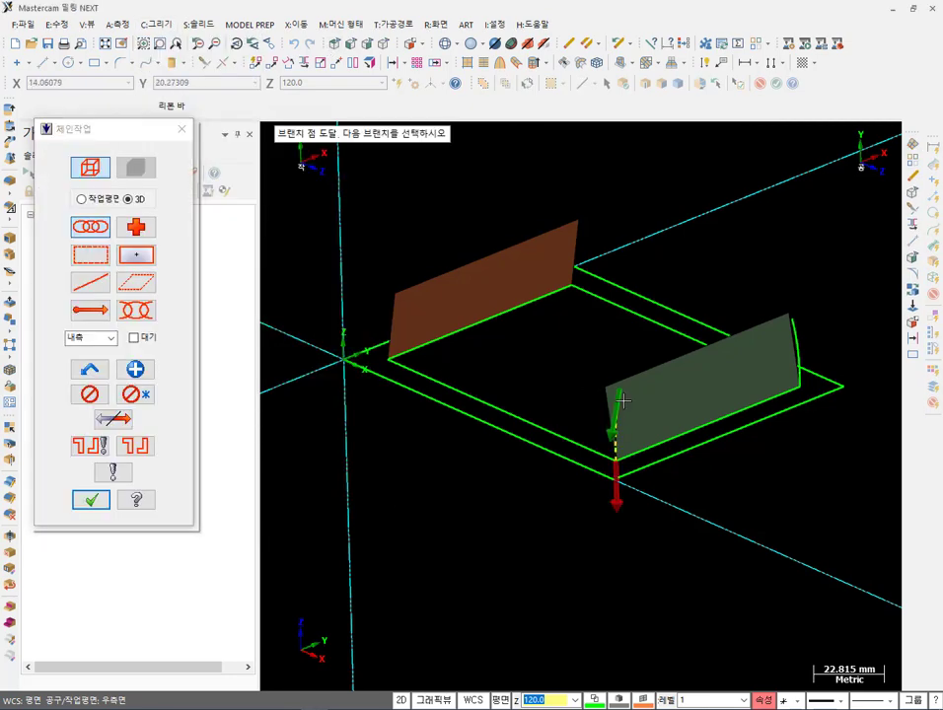
left_click(135, 368)
left_click(797, 331)
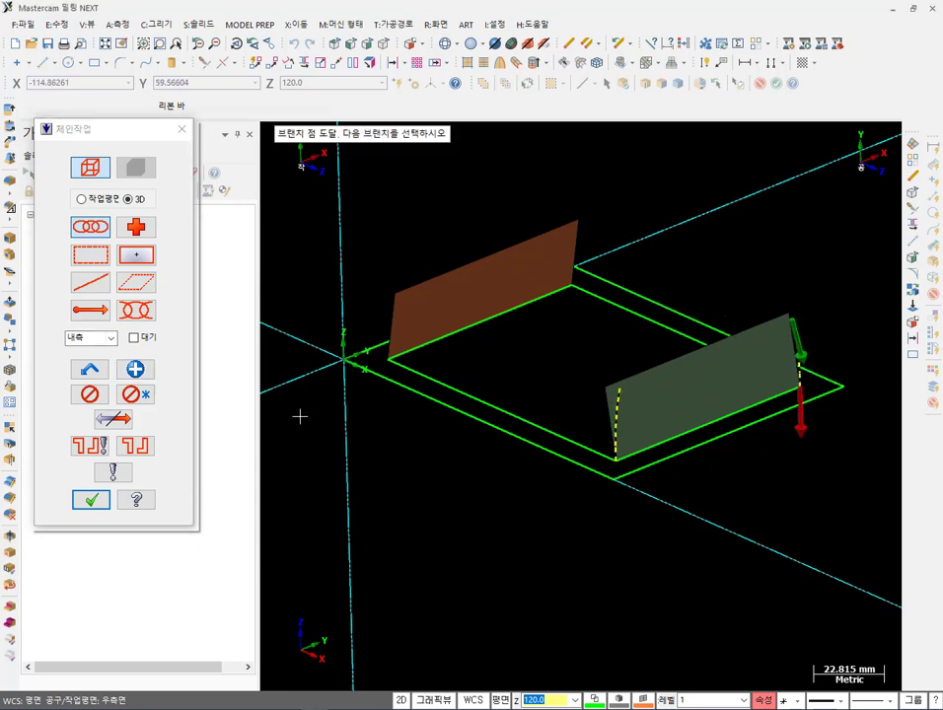
left_click(91, 500)
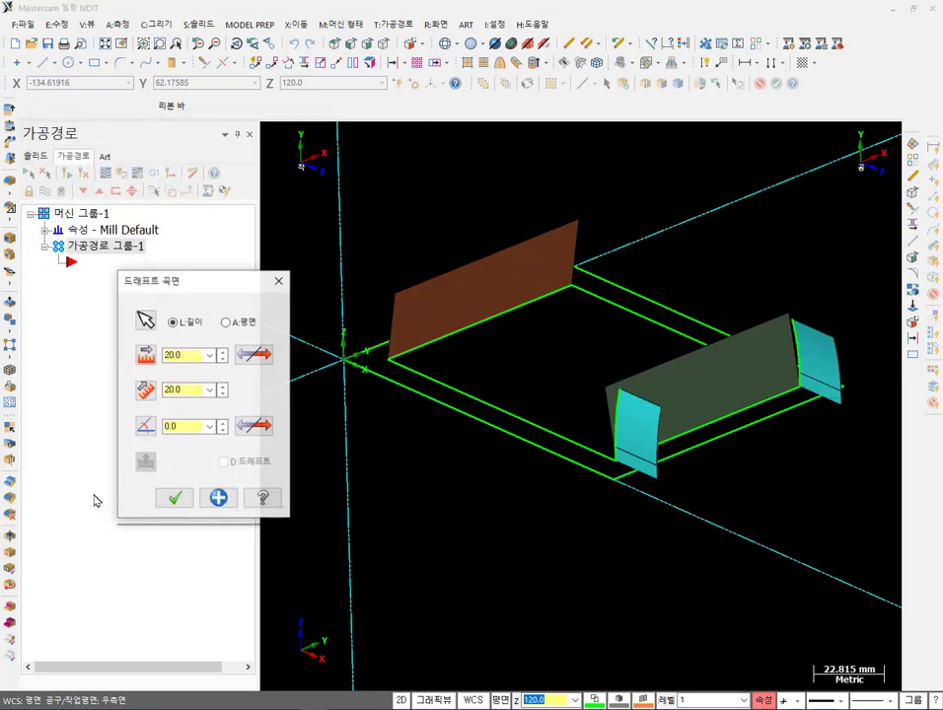
- Reverse the draft direction and set the length to 110 mm, taken from the inner rectangle's long line
left_click(255, 355)
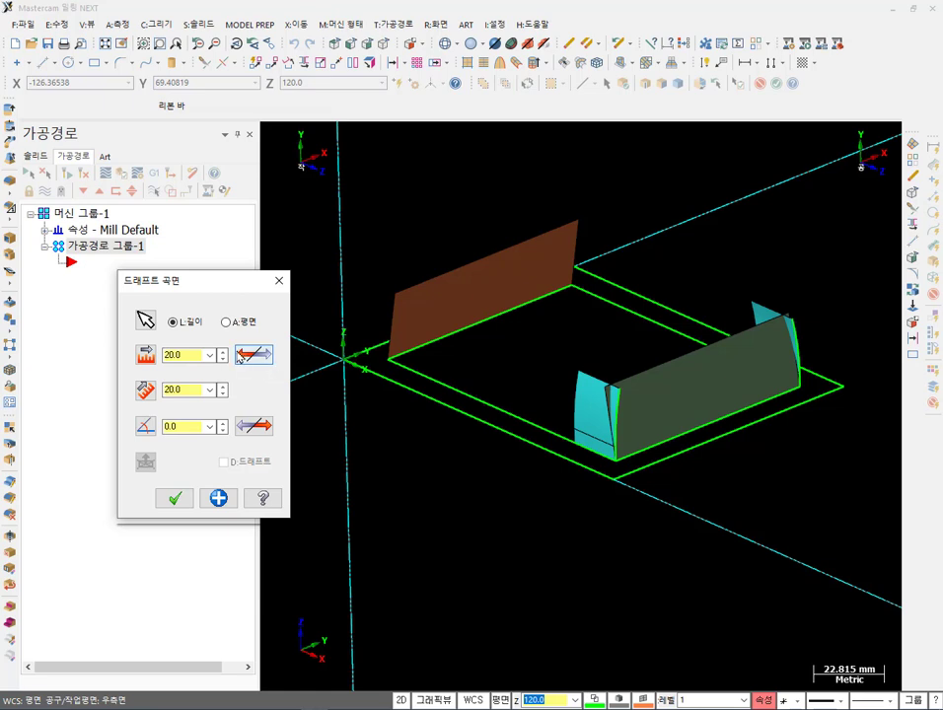
right_click(196, 354)
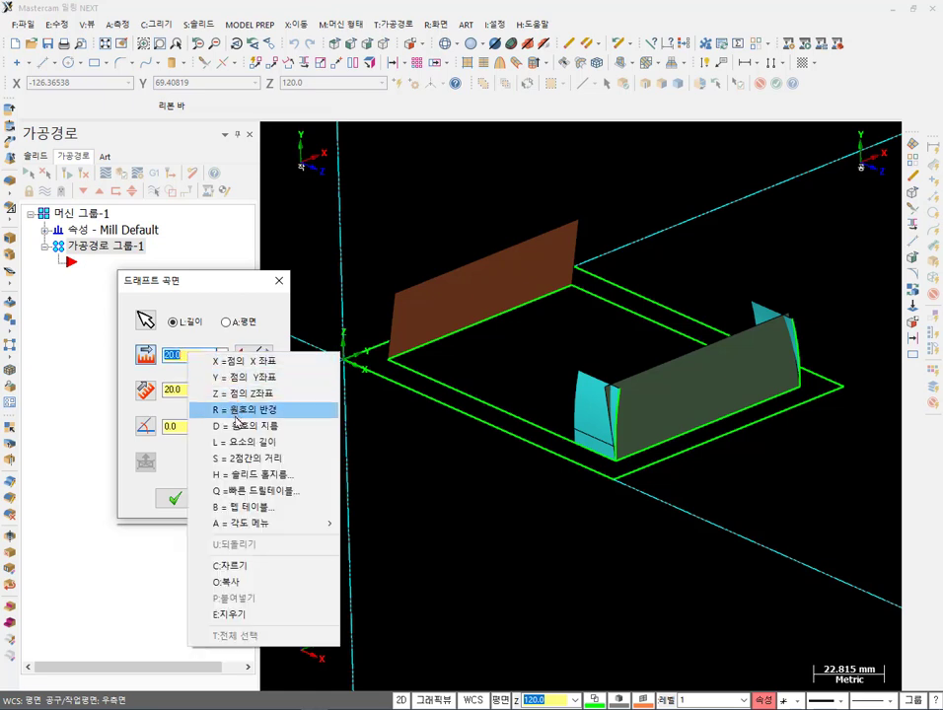
left_click(240, 453)
left_click(491, 403)
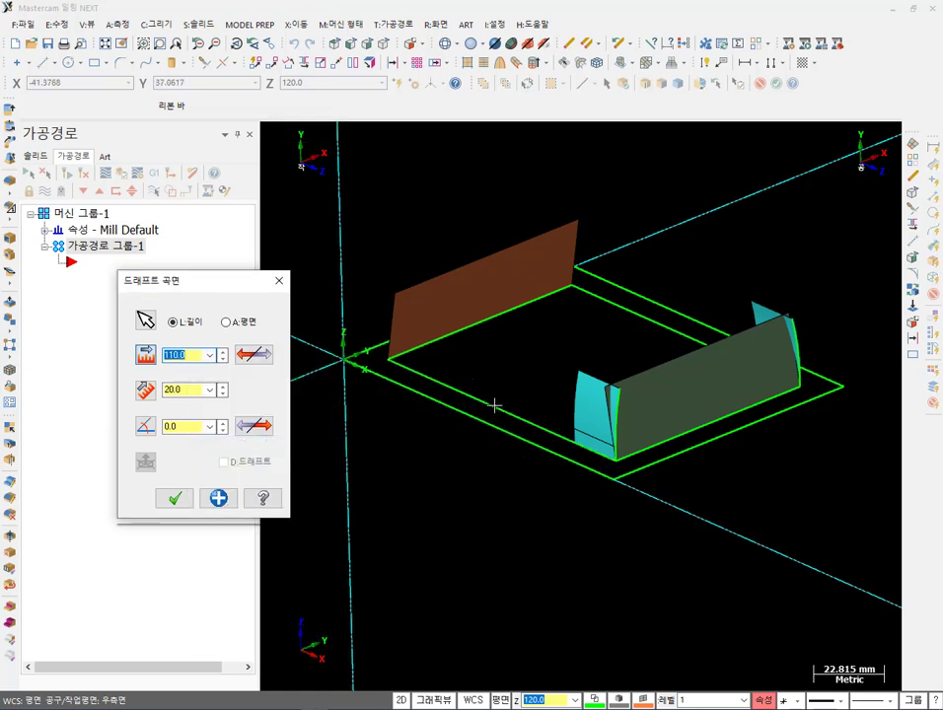
key("Return")
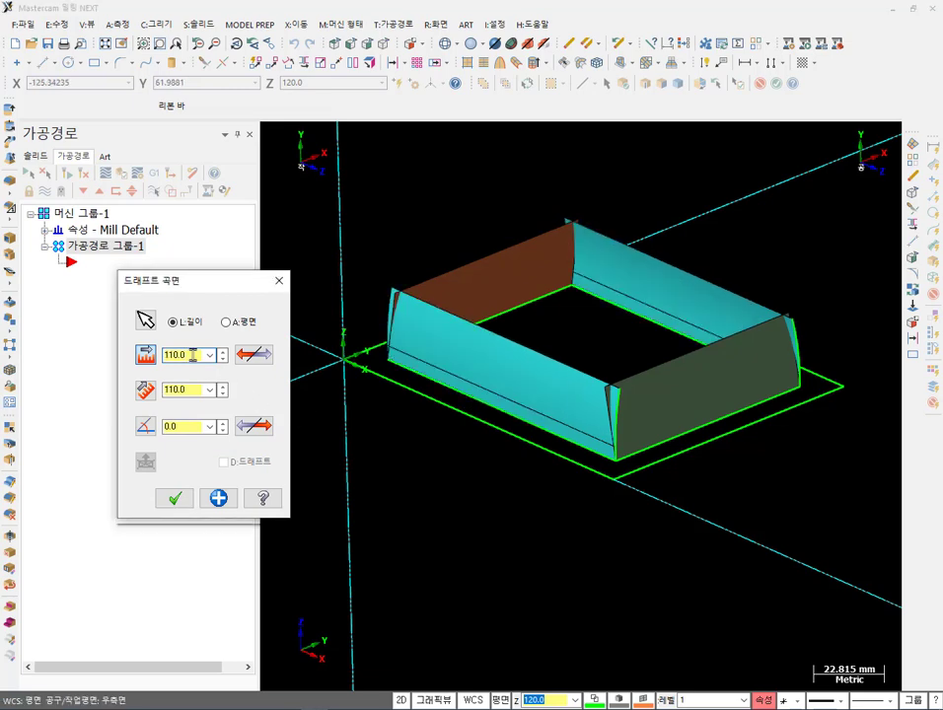
- Examine the previewed side walls from above and at their corners, and accept the draft surfaces
scroll(513, 365, "up", 5)
mouse_move(577, 367)
middle_mouse_down()
mouse_move(529, 324)
mouse_move(494, 327)
mouse_move(560, 342)
middle_mouse_up()
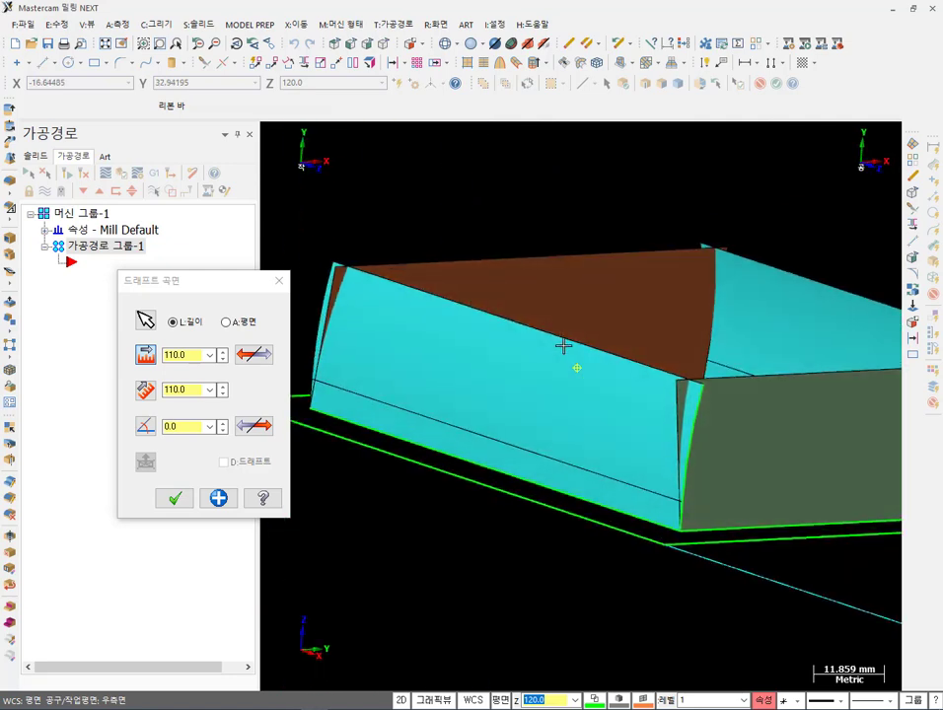
scroll(705, 331, "down", 3)
middle_click_drag(704, 331, 472, 131)
scroll(646, 351, "down", 1)
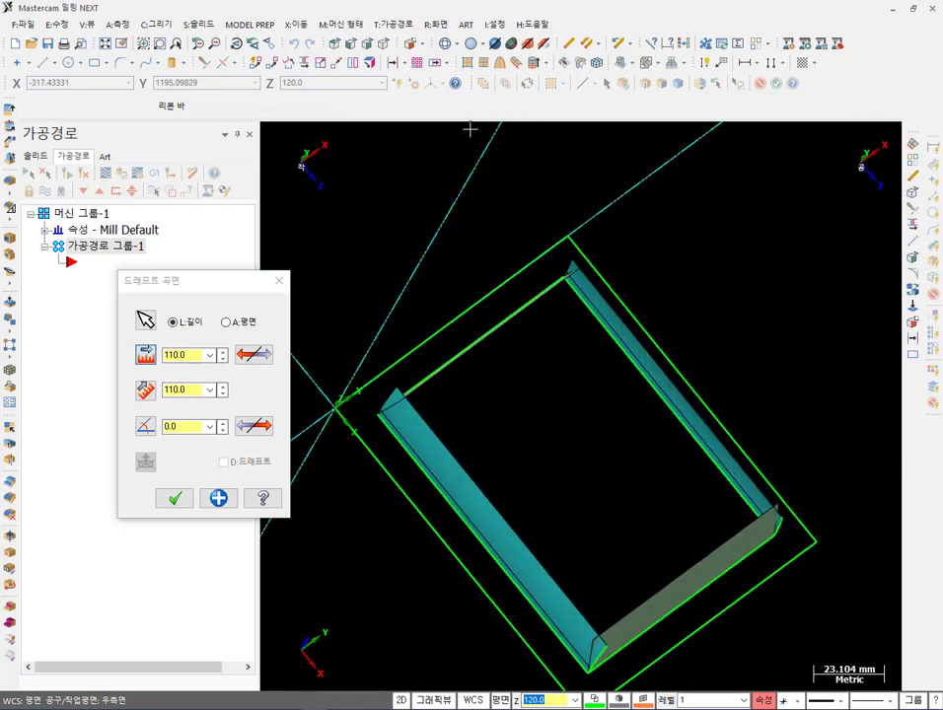
left_click(336, 45)
middle_click_drag(615, 371, 585, 341)
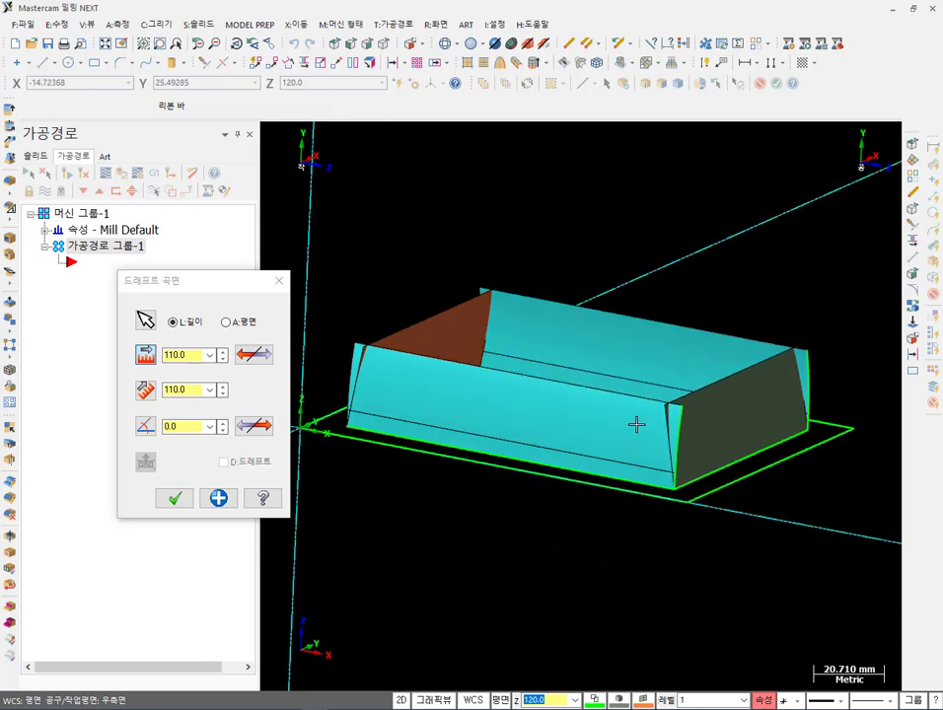
scroll(634, 424, "up", 7)
middle_click_drag(611, 421, 603, 472)
scroll(598, 362, "down", 3)
middle_click_drag(543, 351, 566, 349)
scroll(531, 345, "down", 2)
scroll(638, 335, "down", 2)
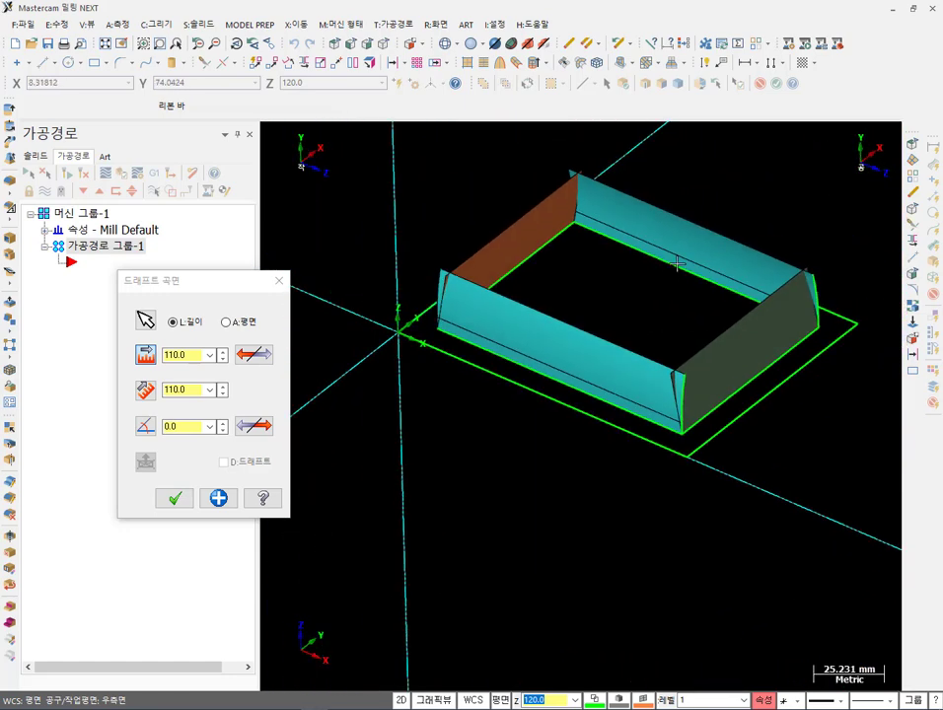
scroll(670, 275, "up", 1)
left_click(174, 499)
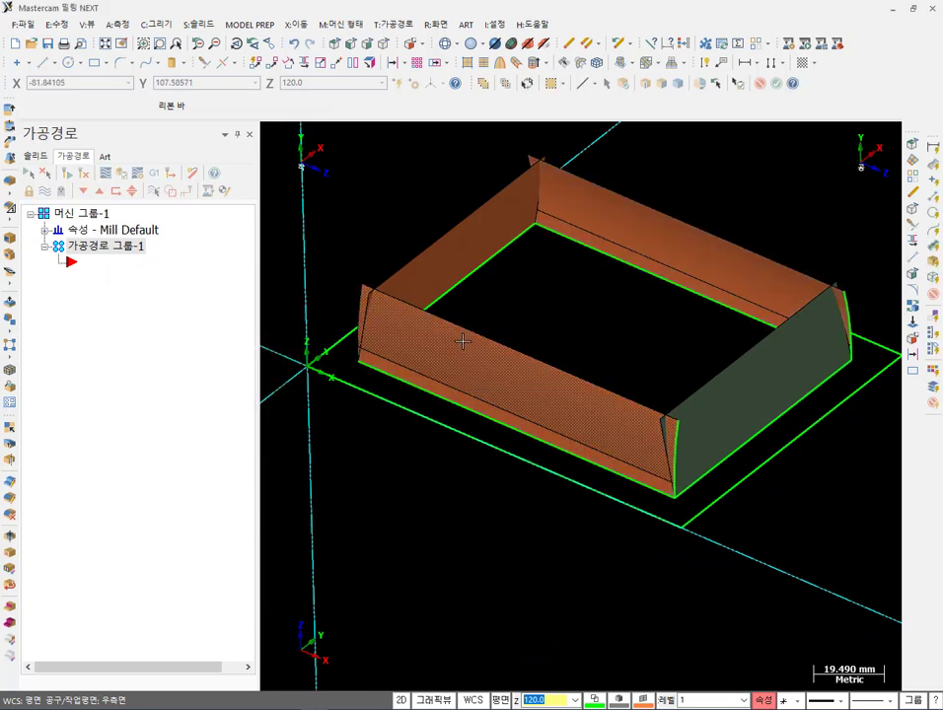
- Start a surface-to-surface trim with the two flat end walls as the first set
scroll(687, 154, "up", 2)
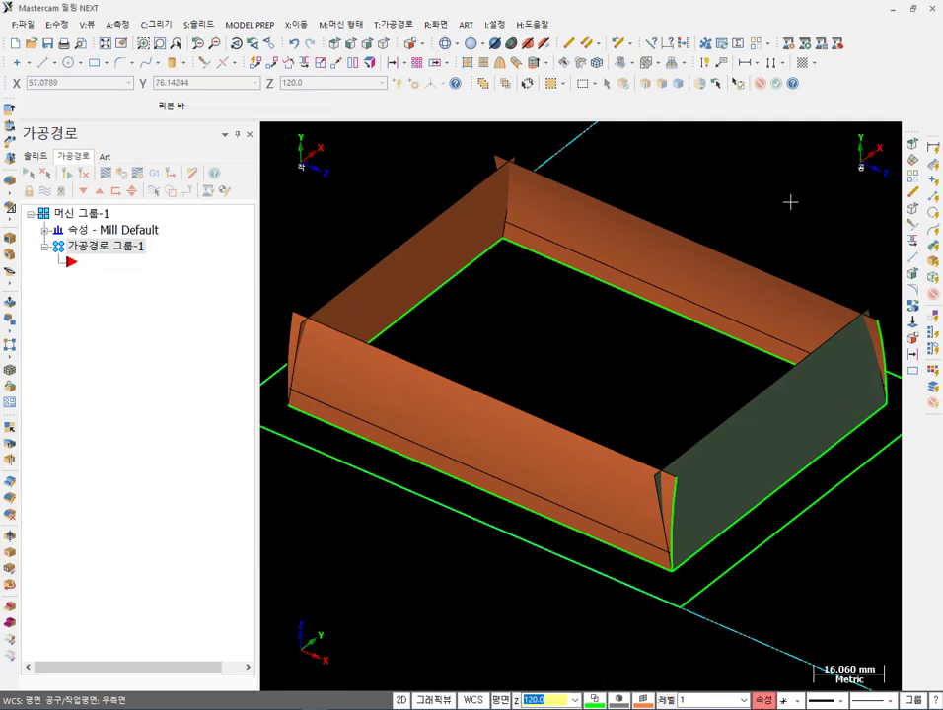
scroll(722, 478, "up", 5)
mouse_move(613, 417)
middle_mouse_down()
mouse_move(583, 429)
mouse_move(573, 410)
mouse_move(691, 403)
mouse_move(730, 418)
middle_mouse_up()
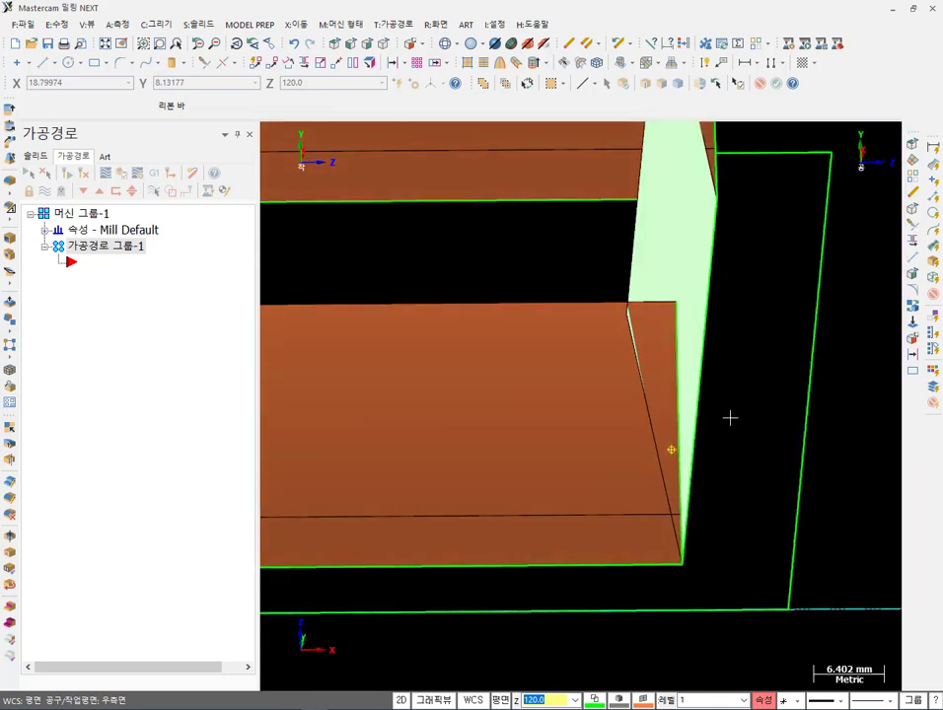
scroll(670, 331, "up", 3)
mouse_move(668, 329)
middle_mouse_down()
mouse_move(618, 331)
mouse_move(612, 350)
middle_mouse_up()
scroll(627, 341, "down", 2)
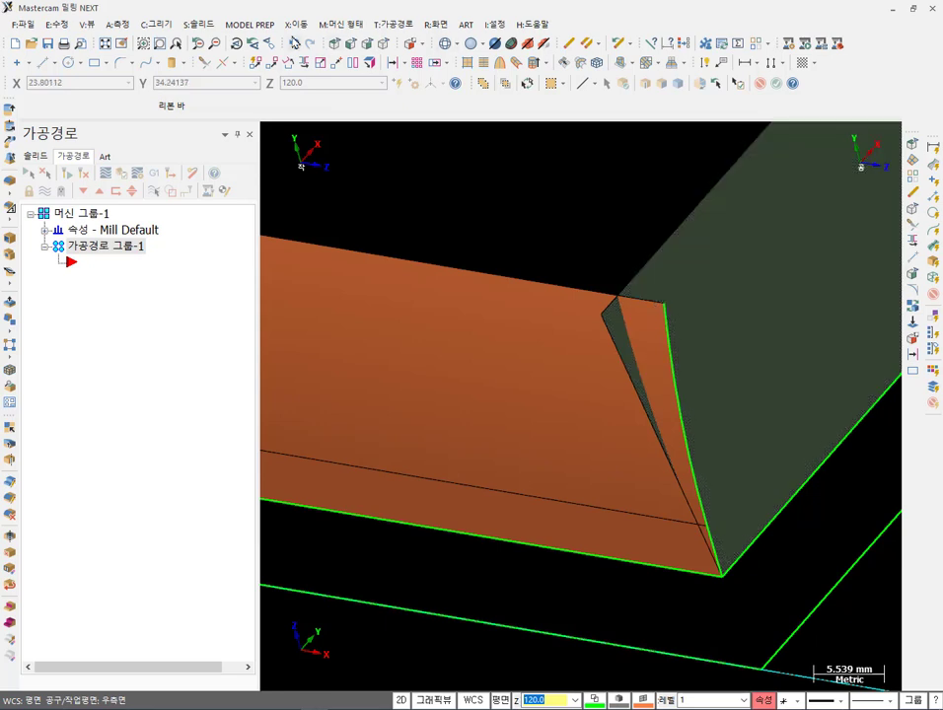
left_click(167, 22)
mouse_move(179, 153)
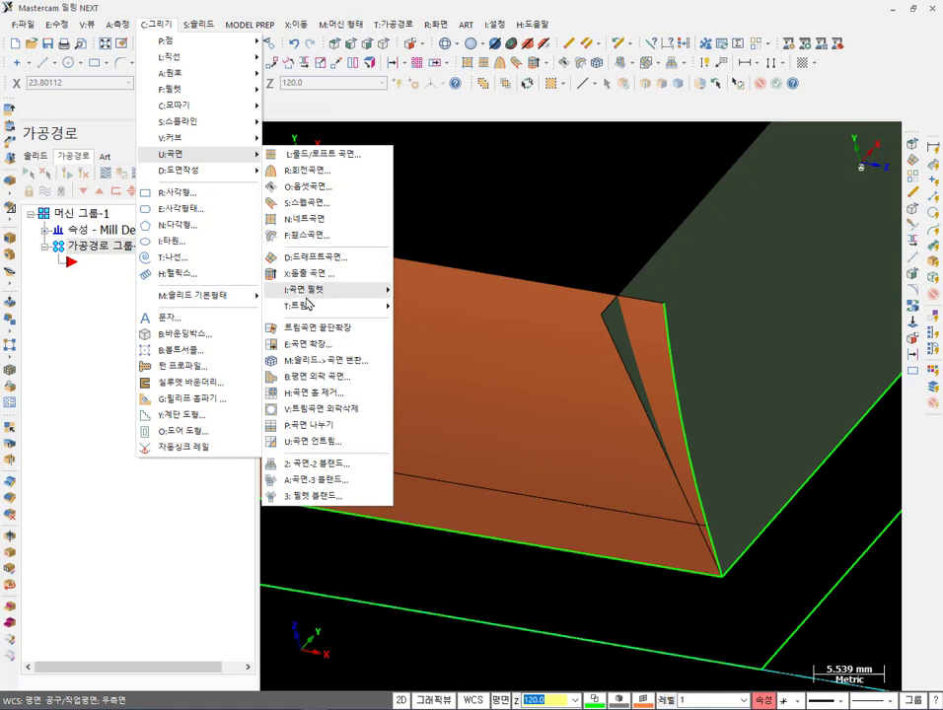
mouse_move(310, 312)
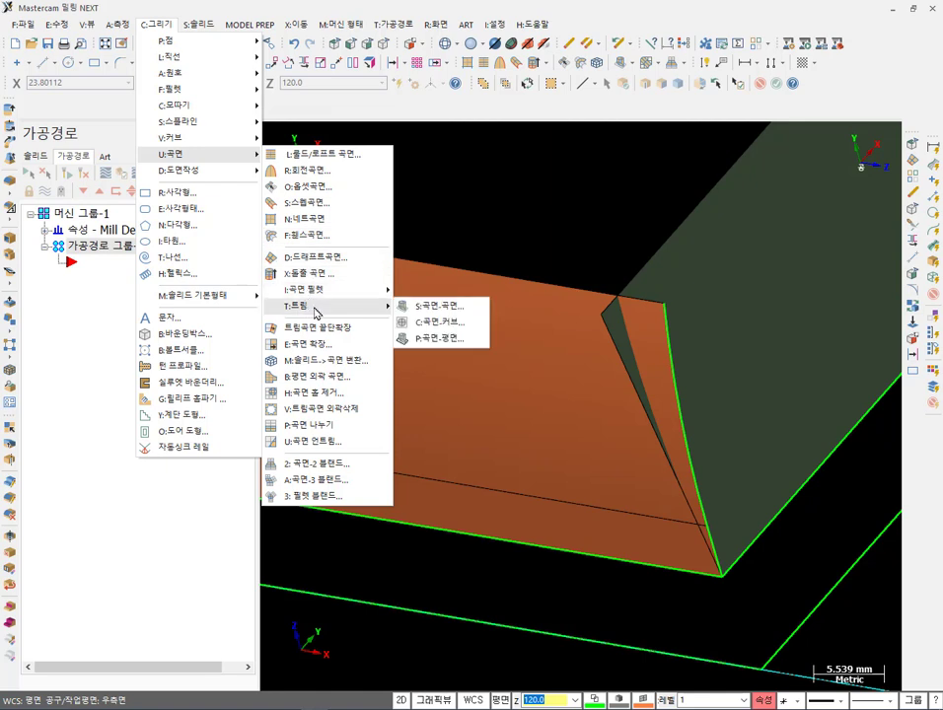
left_click(438, 307)
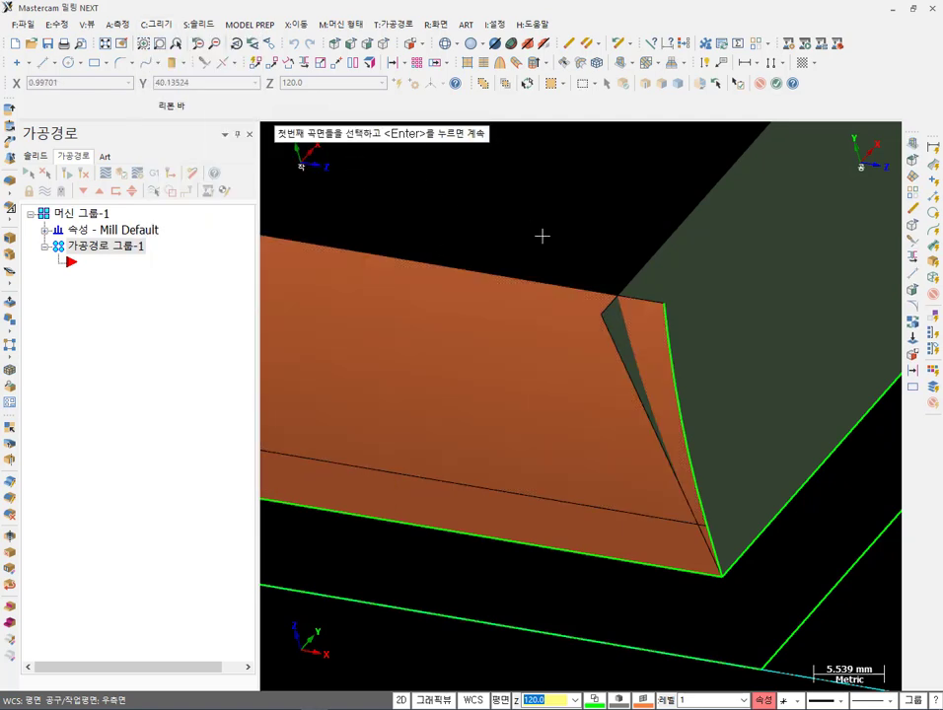
scroll(604, 287, "down", 8)
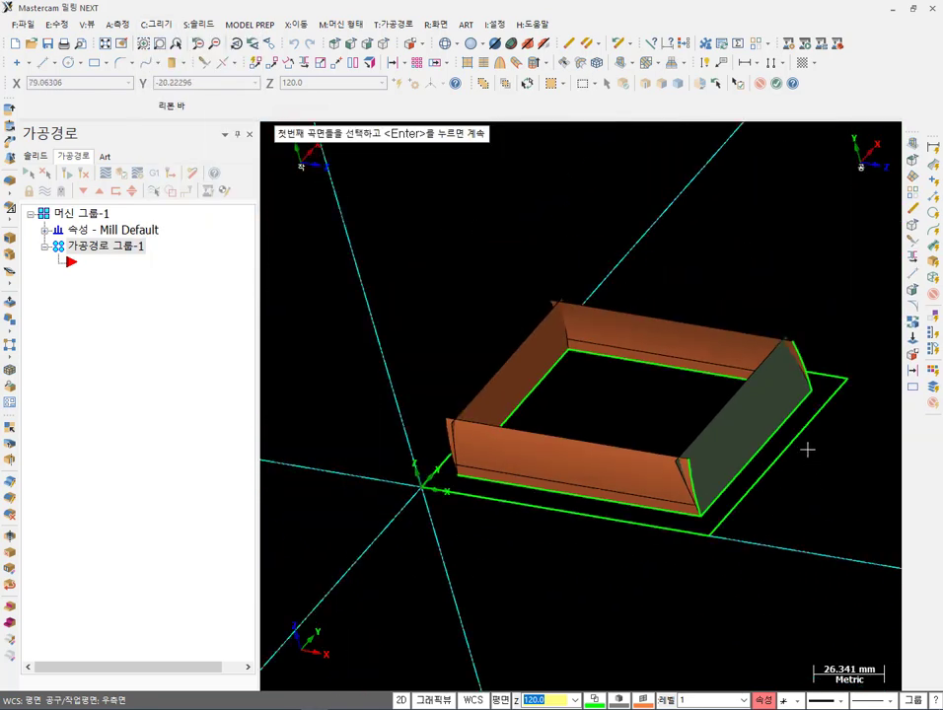
left_click(757, 407)
left_click(532, 372)
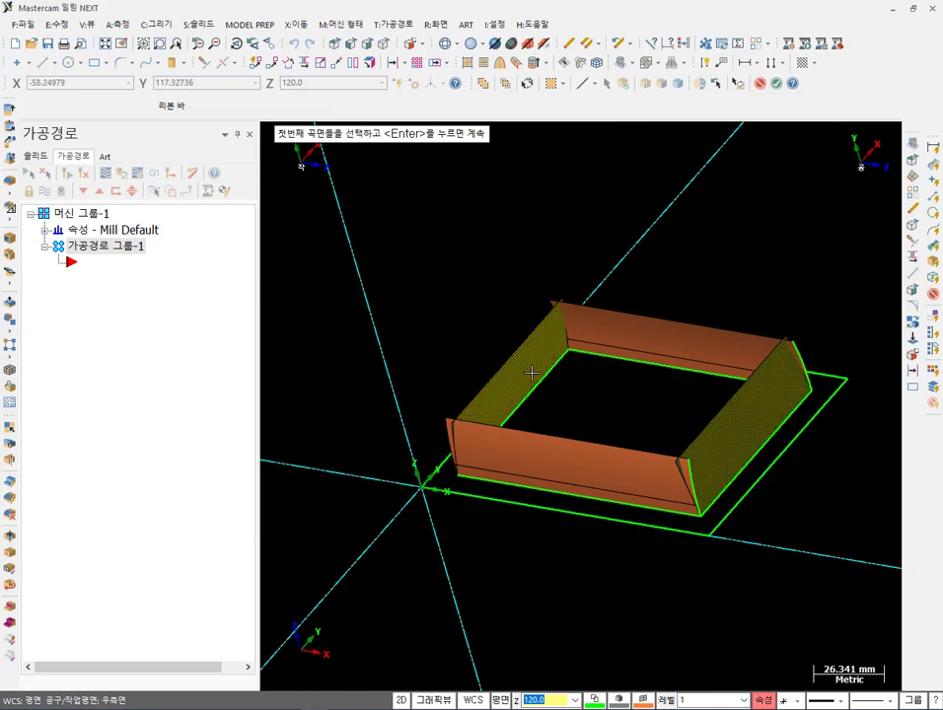
middle_click_drag(650, 269, 731, 214)
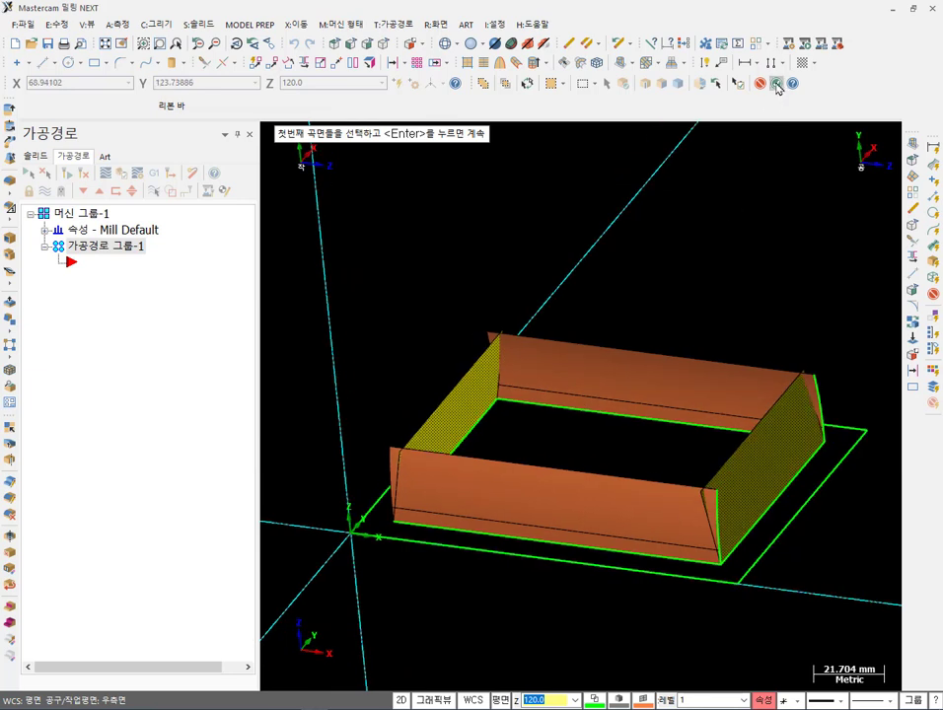
key("Return")
- Try to trim the two end walls against both curved side walls and their lower strips as the second set
left_click(630, 548)
left_click(631, 513)
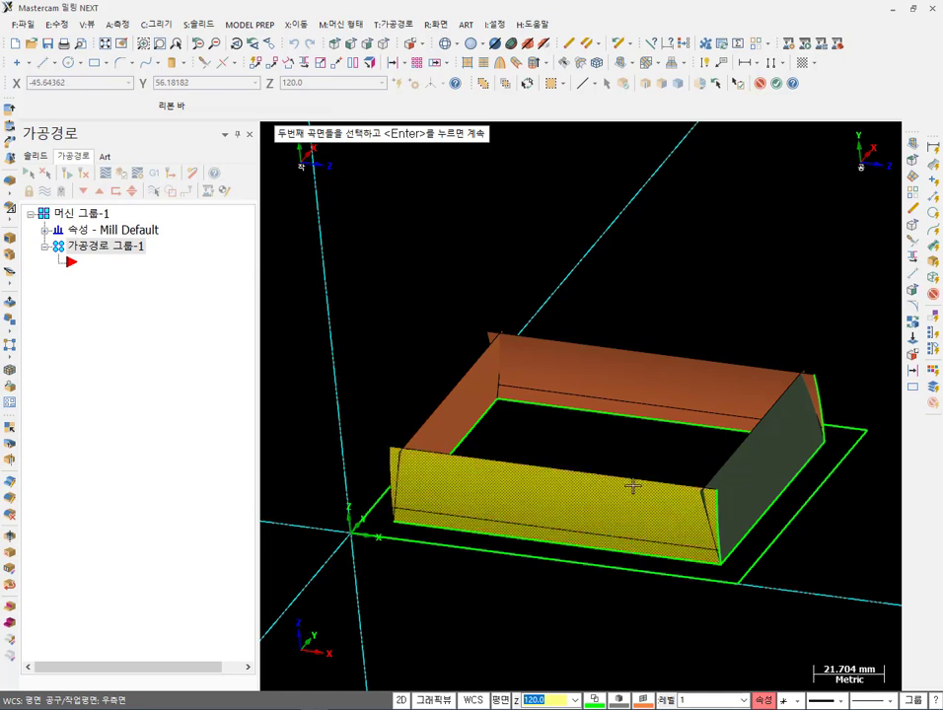
left_click(660, 399)
left_click(660, 397)
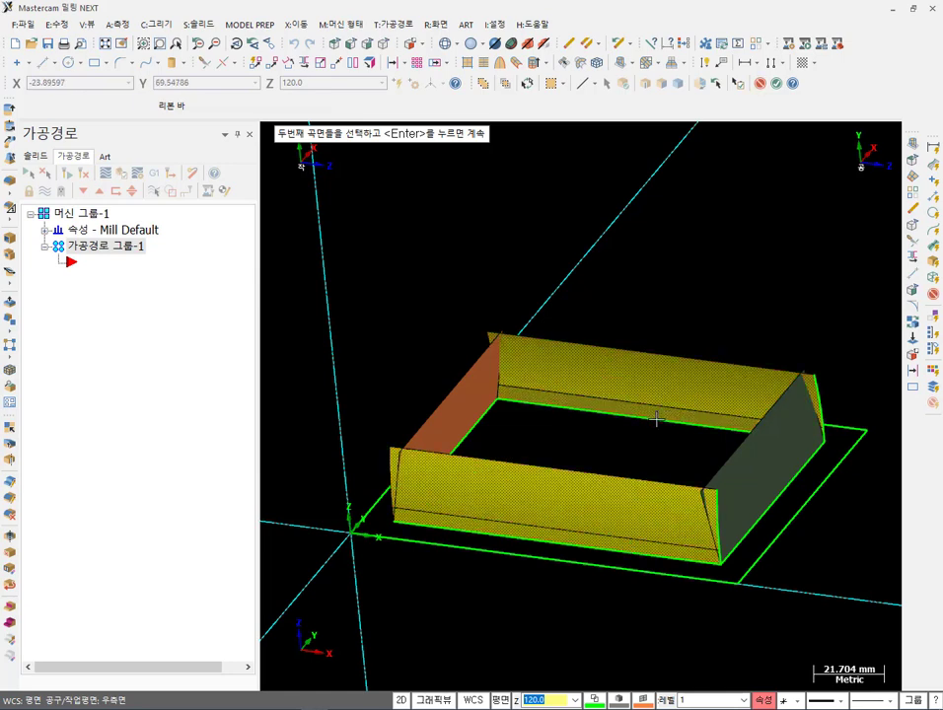
left_click(777, 84)
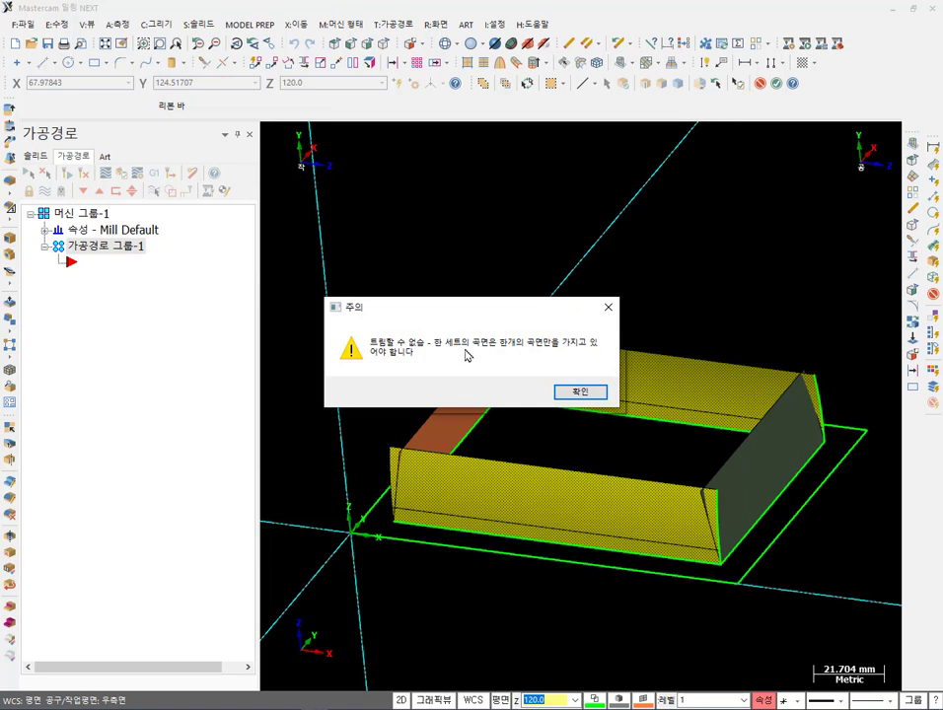
left_click(609, 308)
key("Escape")
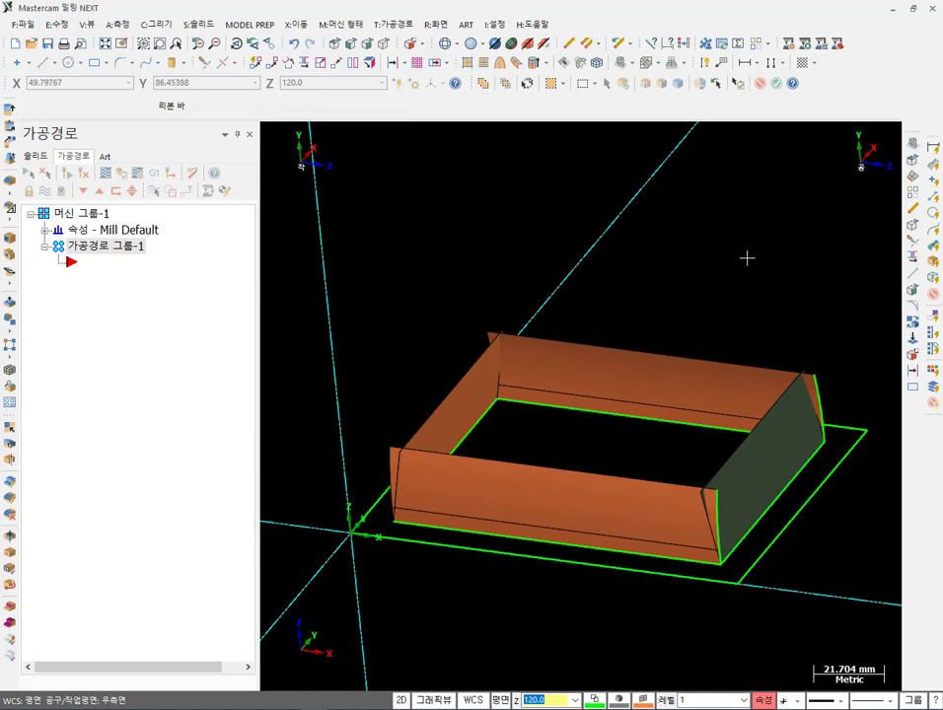
- Start a surface-to-surface trim with one flat end wall as the first set and both side walls with their lower strips as the second
scroll(852, 543, "up", 2)
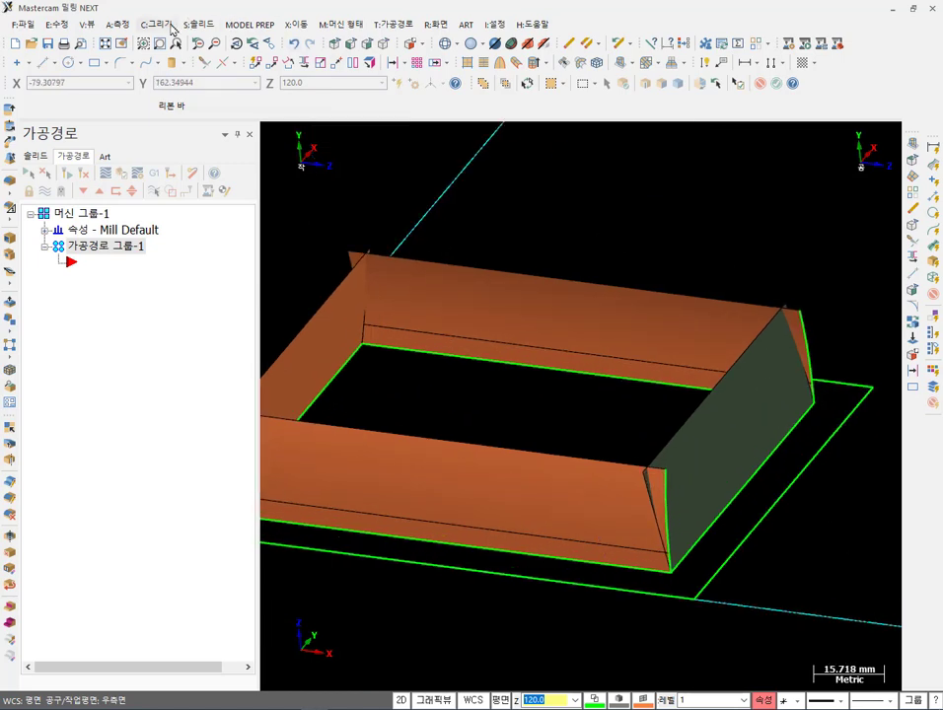
left_click(160, 25)
mouse_move(204, 154)
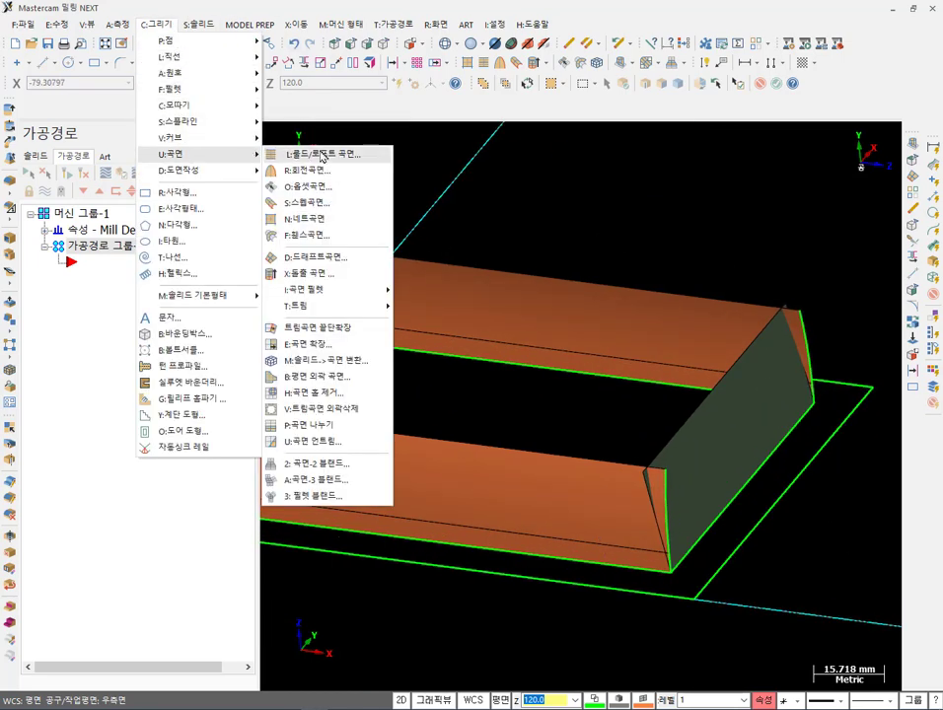
mouse_move(329, 307)
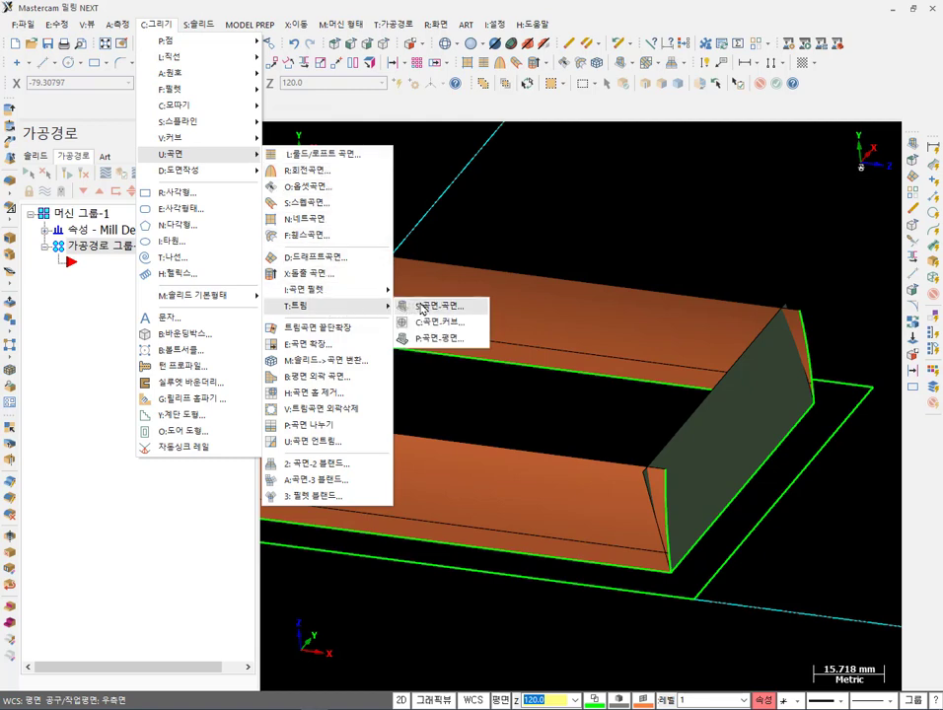
left_click(422, 307)
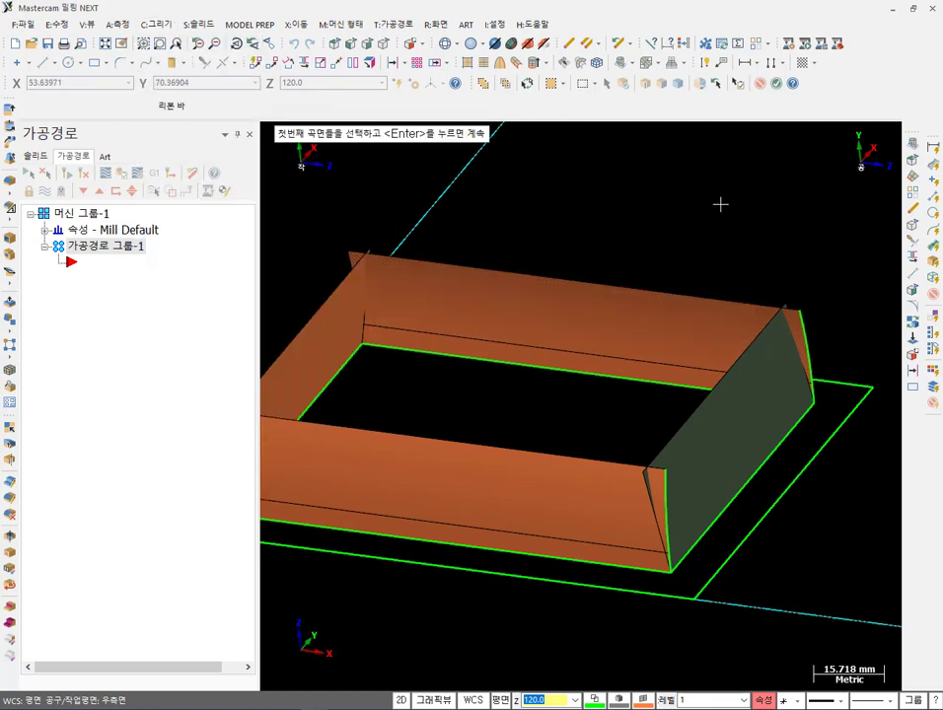
scroll(720, 204, "down", 1)
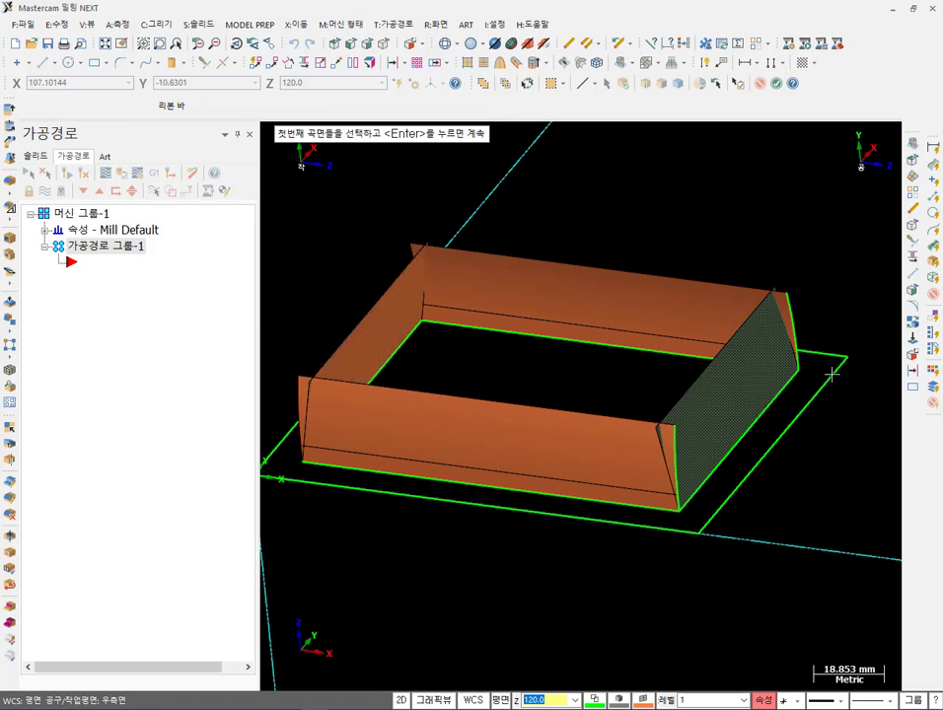
left_click(735, 399)
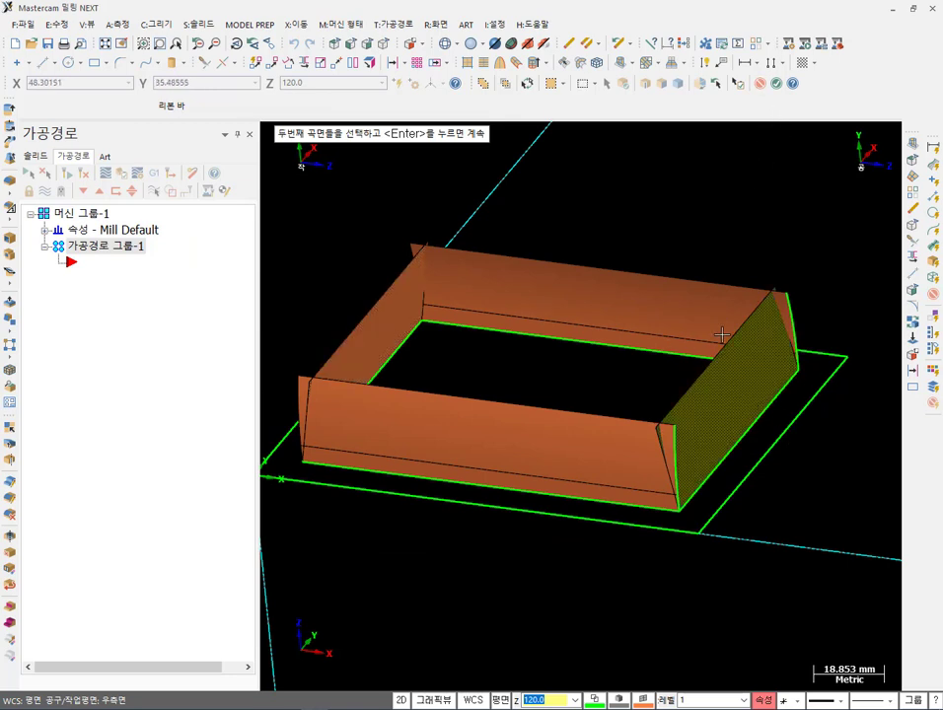
left_click(606, 491)
left_click(603, 471)
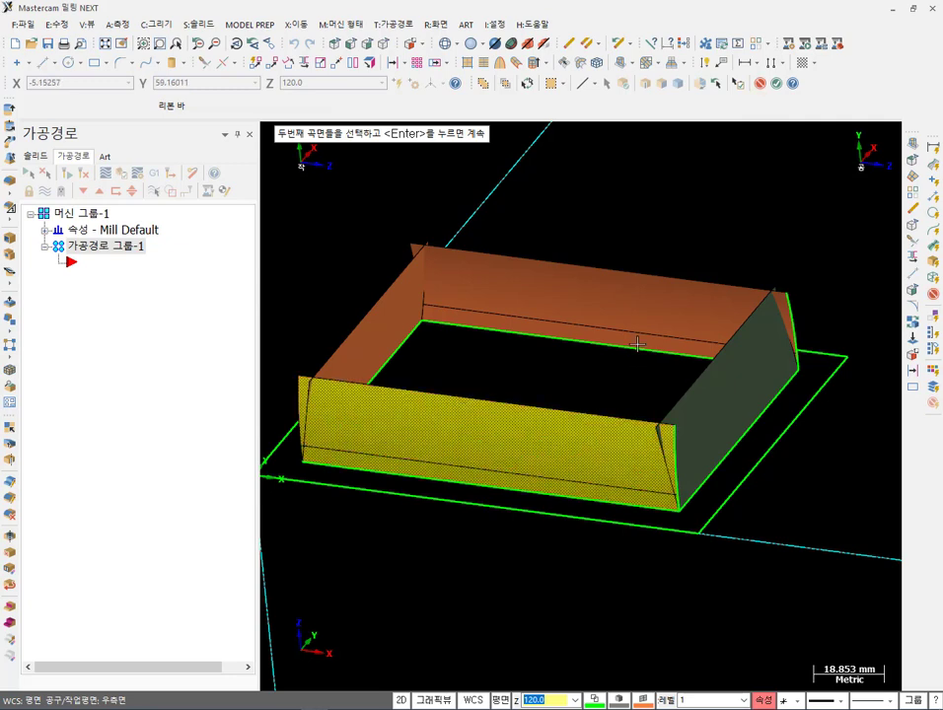
left_click(651, 300)
left_click(652, 331)
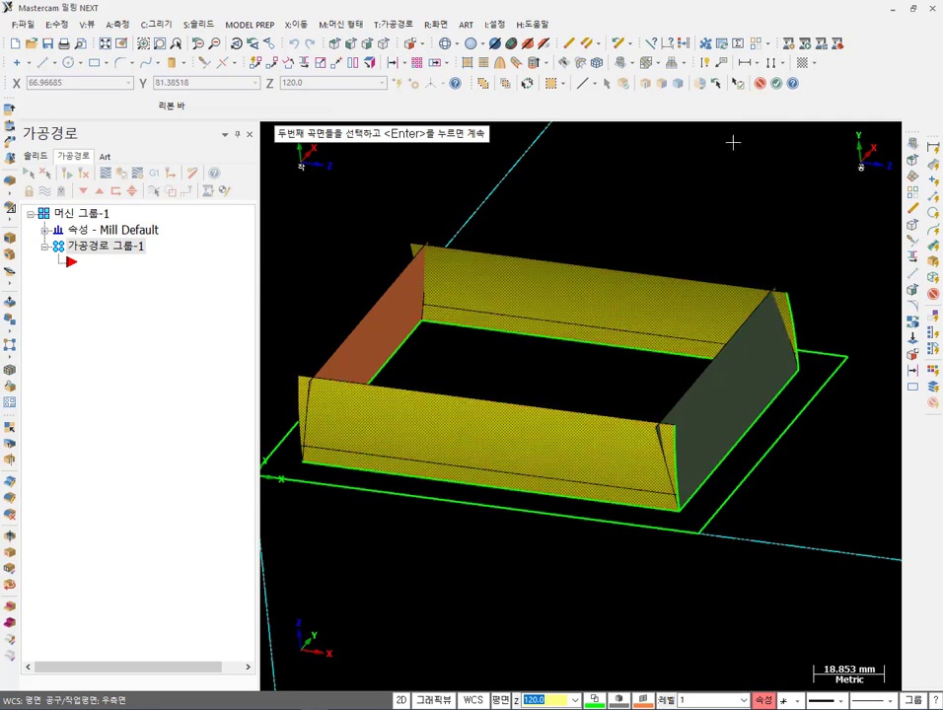
left_click(777, 84)
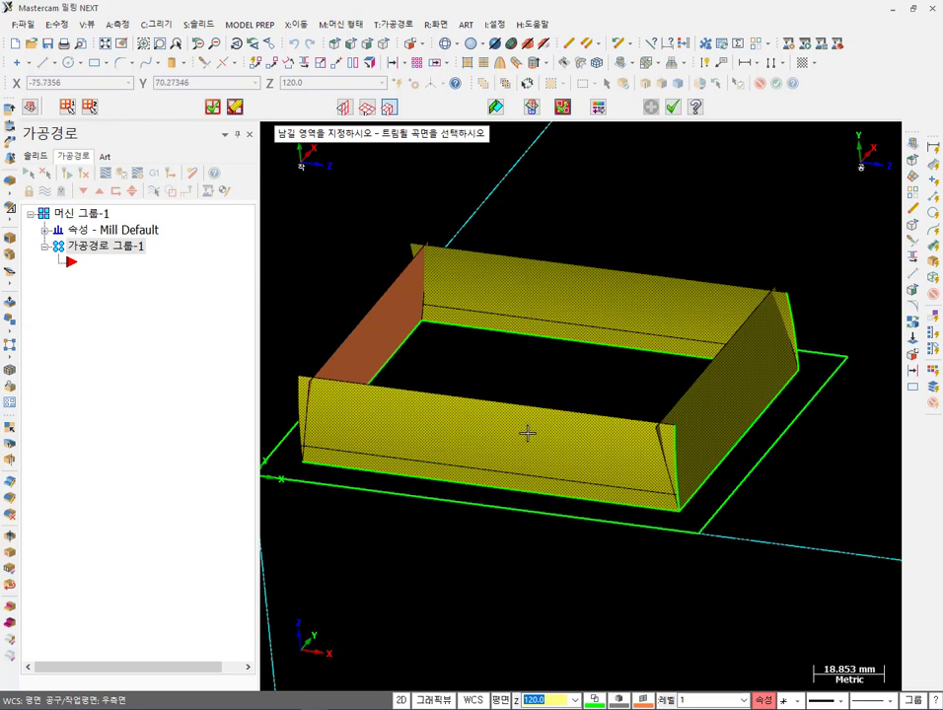
- Mark the middle portions of the end wall and the front side wall as the regions to keep
left_click(725, 392)
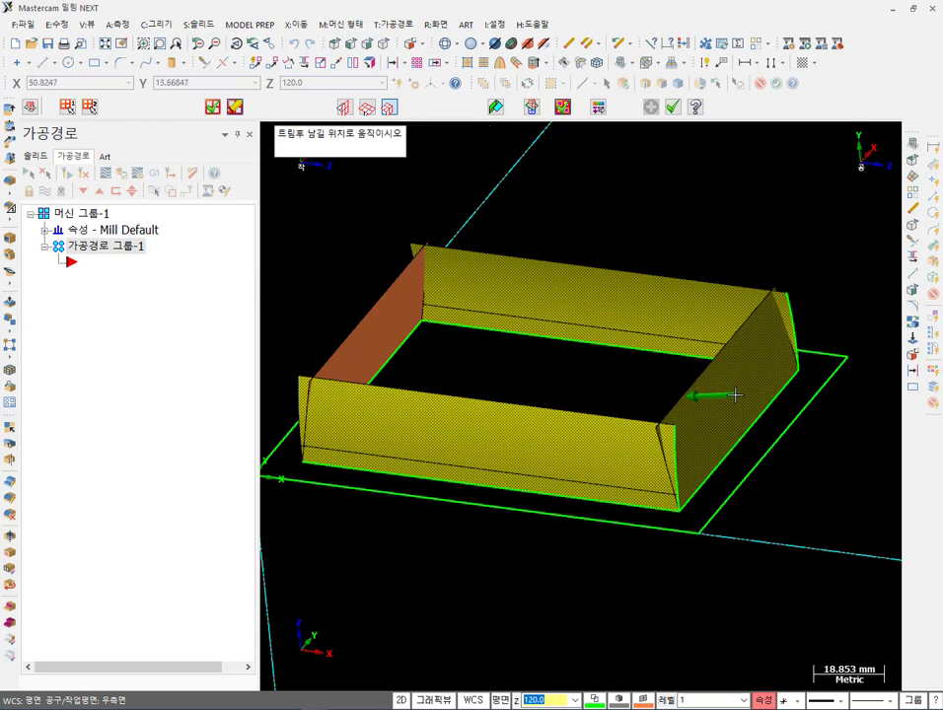
left_click(735, 395)
left_click(519, 436)
left_click(516, 448)
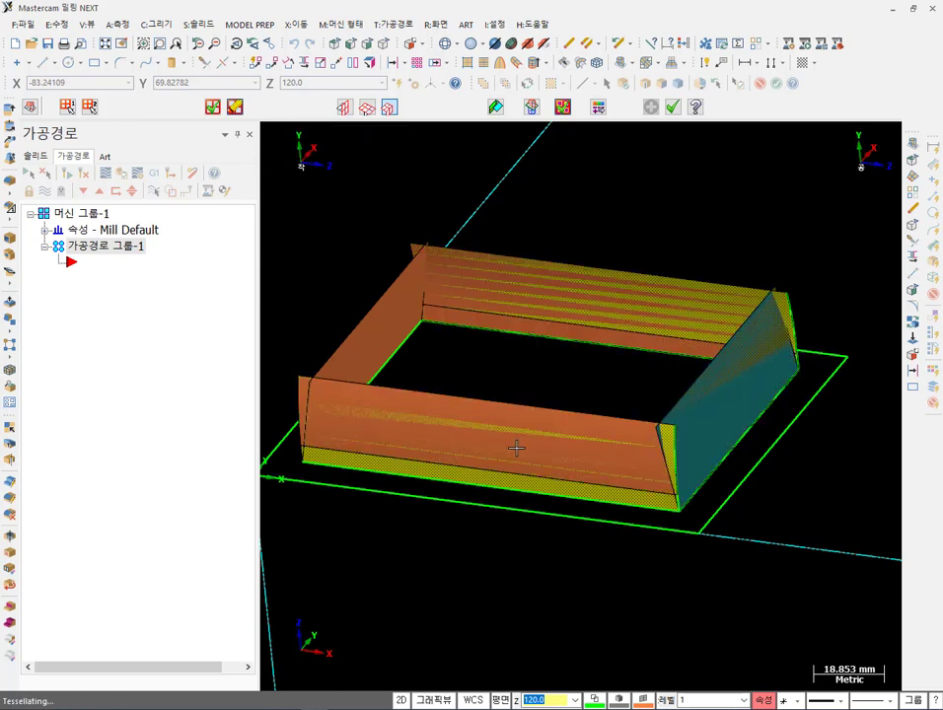
- Inspect the trimmed corner between the end wall and side wall, and toggle extending the intersection curves to the surface edges
scroll(735, 458, "up", 5)
middle_click_drag(713, 440, 511, 404)
scroll(511, 404, "down", 5)
middle_click_drag(627, 353, 720, 381)
scroll(676, 186, "up", 1)
scroll(676, 186, "up", 8)
middle_click_drag(676, 261, 528, 158)
scroll(776, 233, "down", 4)
scroll(436, 431, "up", 2)
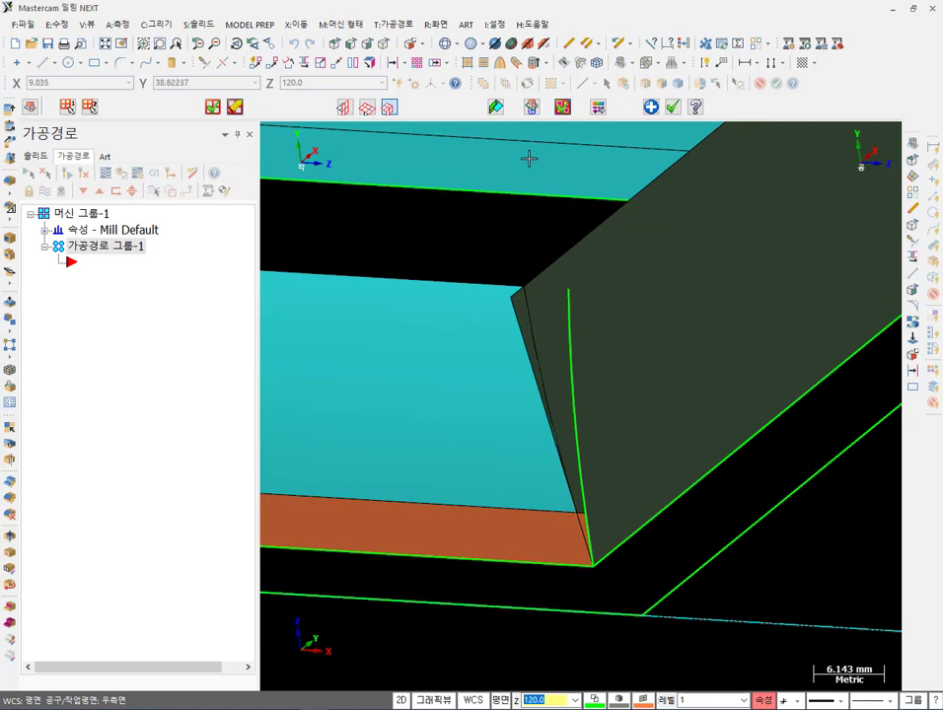
left_click(496, 108)
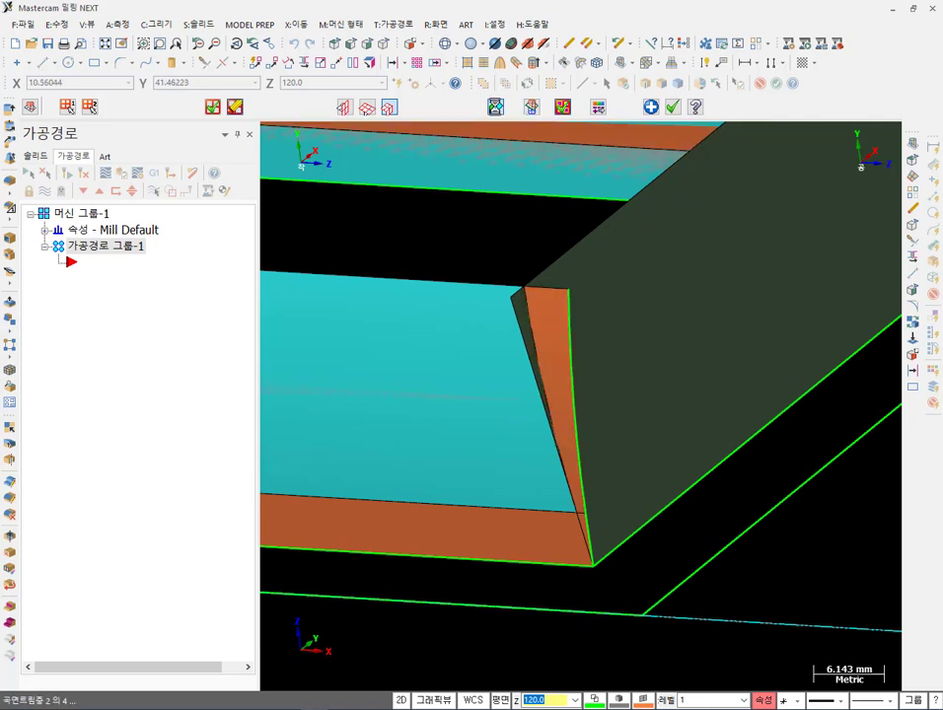
- Examine the corner between the flat end wall, the front side wall and its lower strip from several angles
scroll(631, 343, "down", 1)
middle_click_drag(632, 343, 546, 298)
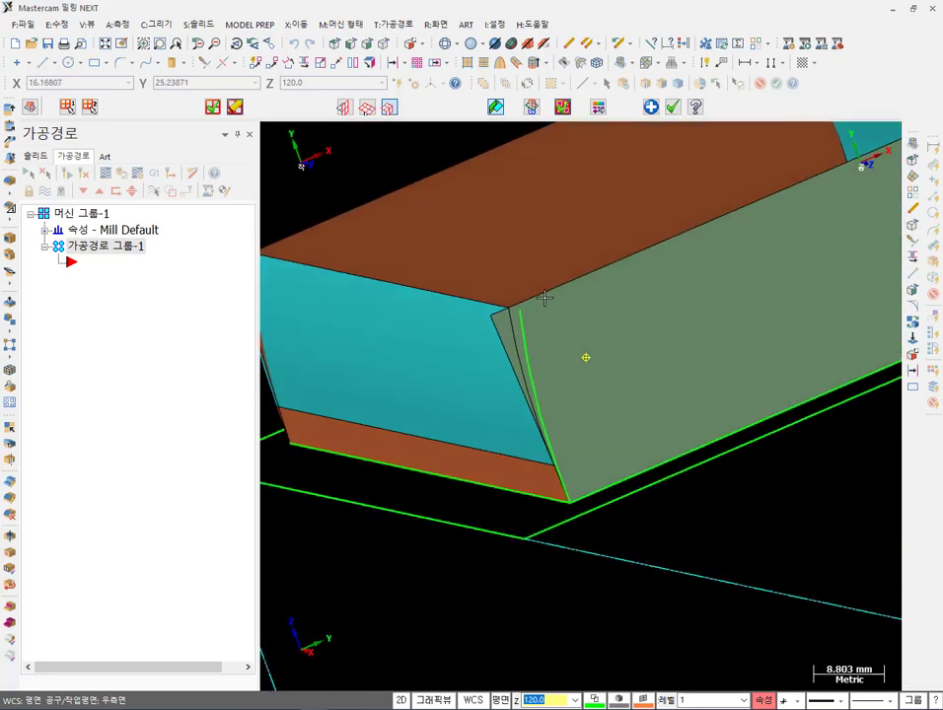
scroll(524, 503, "up", 4)
middle_click_drag(563, 488, 627, 463)
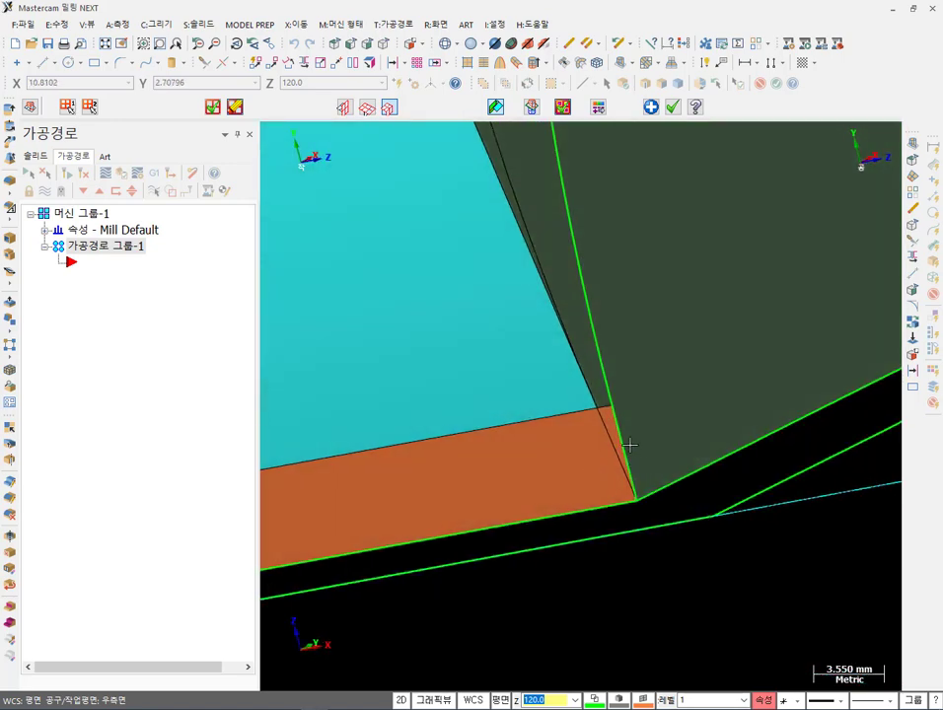
scroll(631, 446, "up", 3)
scroll(673, 399, "down", 6)
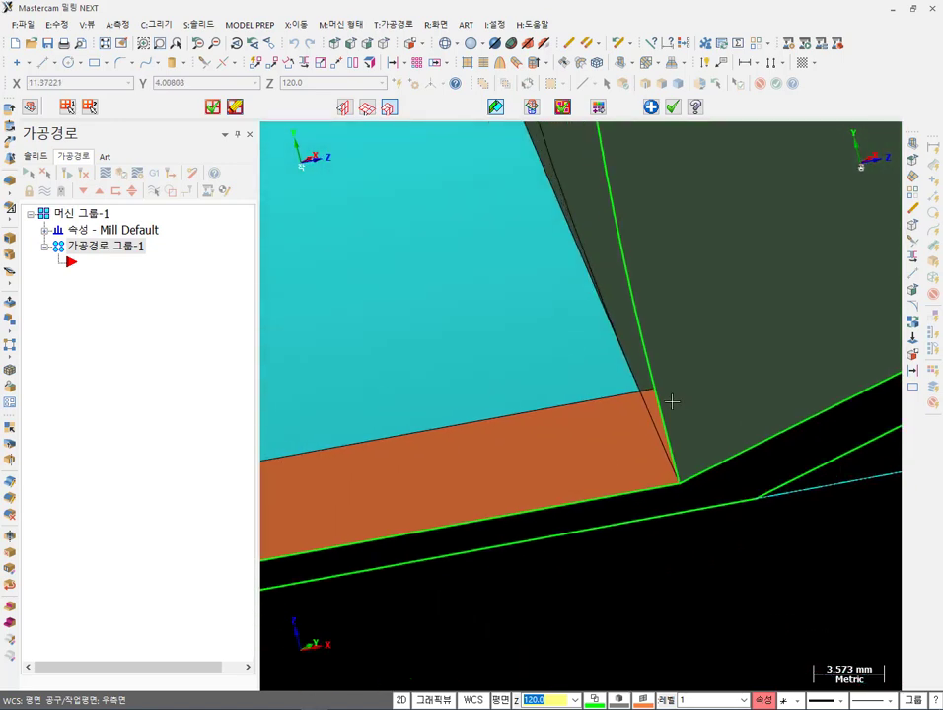
scroll(616, 472, "down", 5)
scroll(616, 478, "down", 1)
mouse_move(615, 477)
middle_mouse_down()
mouse_move(659, 417)
mouse_move(615, 481)
middle_mouse_up()
- Try trimming only the second set and only the first set, and return to trimming both sets
left_click(369, 111)
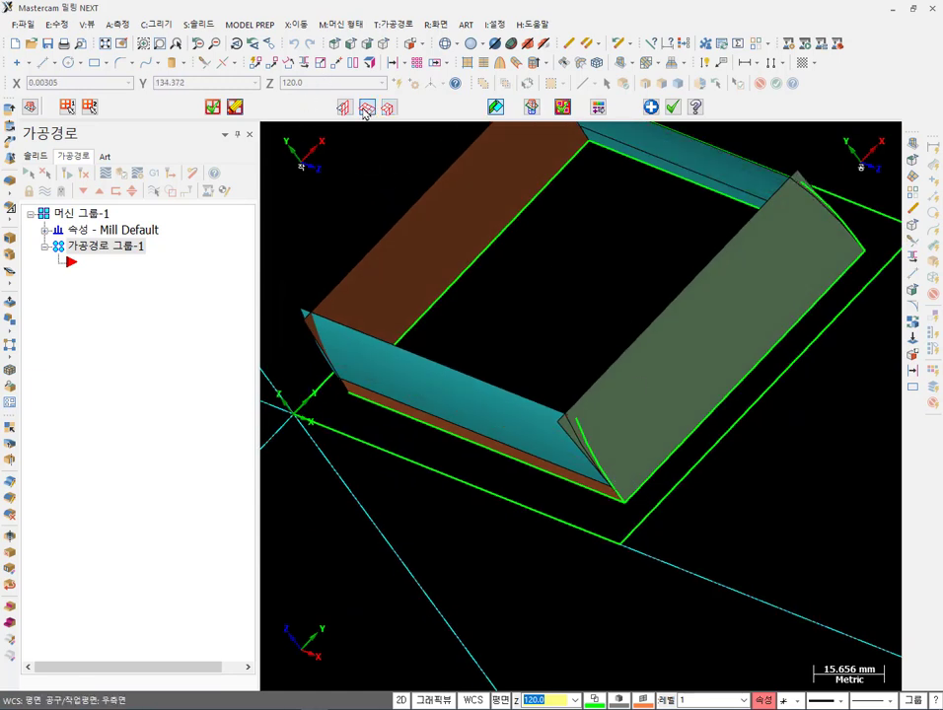
left_click(345, 108)
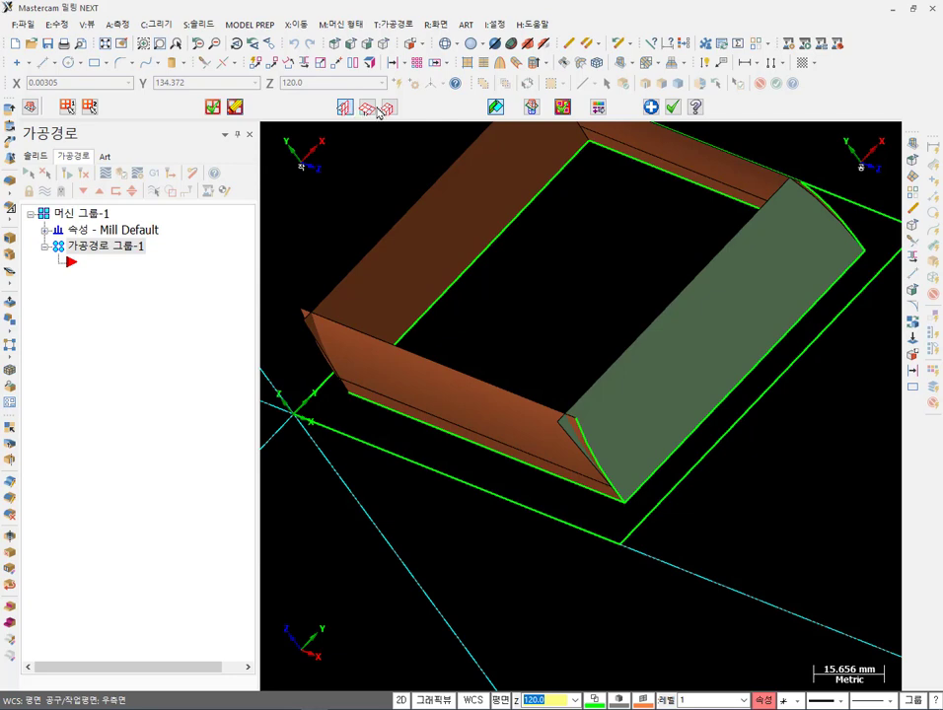
left_click(389, 109)
scroll(718, 312, "down", 1)
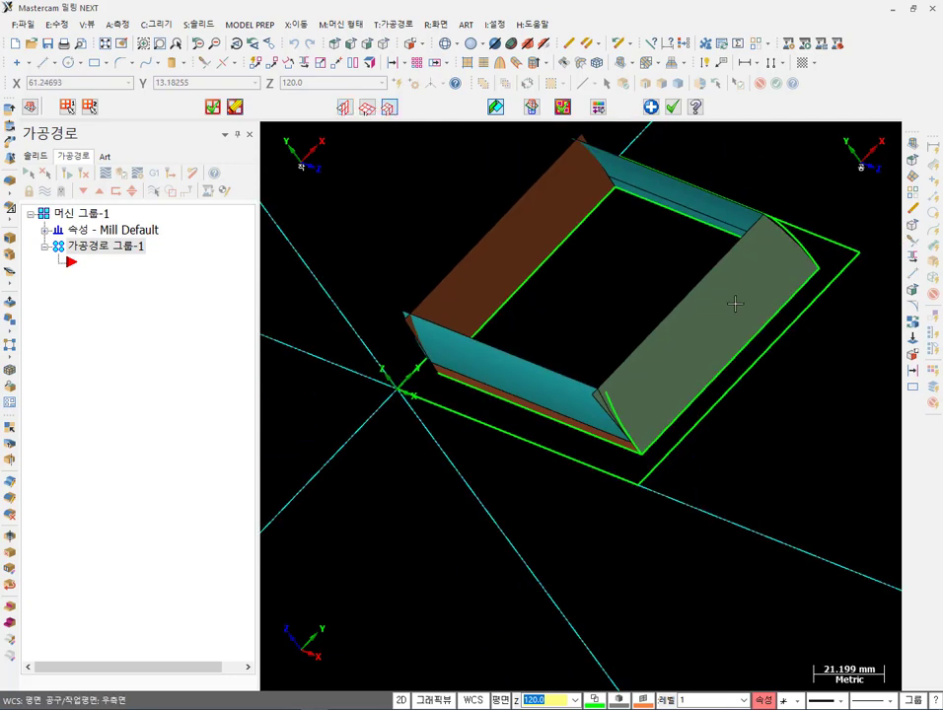
- Check the trimmed corners at both end walls and apply the surface-to-surface trim, leaving the command ready for another
scroll(836, 219, "up", 5)
mouse_move(771, 224)
middle_mouse_down()
mouse_move(711, 245)
mouse_move(764, 265)
mouse_move(827, 206)
middle_mouse_up()
scroll(804, 238, "down", 4)
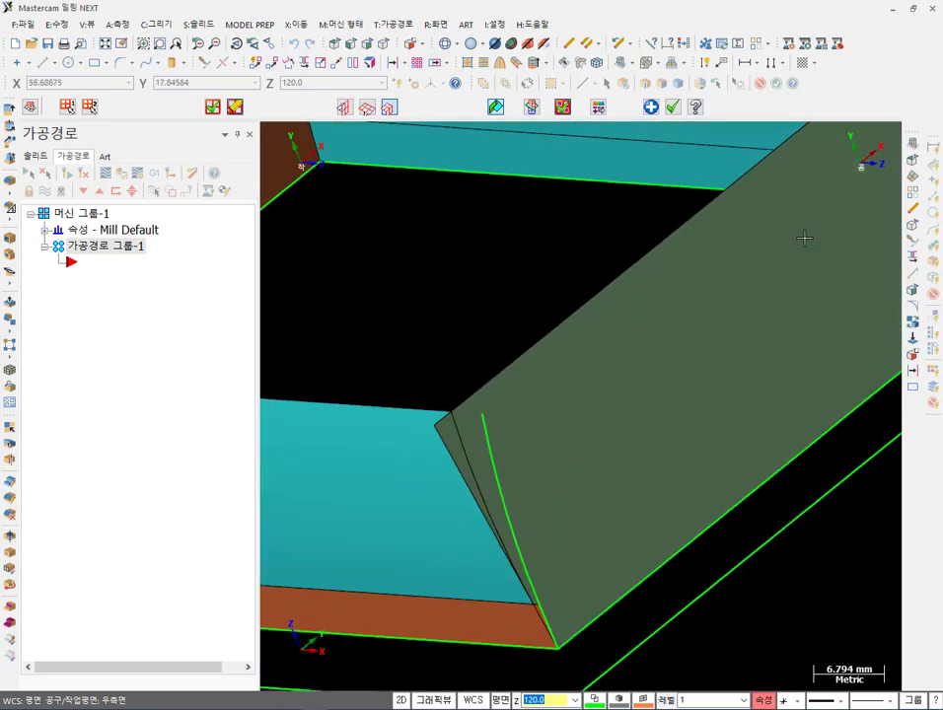
mouse_move(650, 454)
middle_mouse_down()
mouse_move(781, 418)
mouse_move(792, 393)
mouse_move(696, 394)
mouse_move(649, 452)
mouse_move(628, 411)
middle_mouse_up()
scroll(517, 558, "up", 1)
scroll(621, 409, "up", 2)
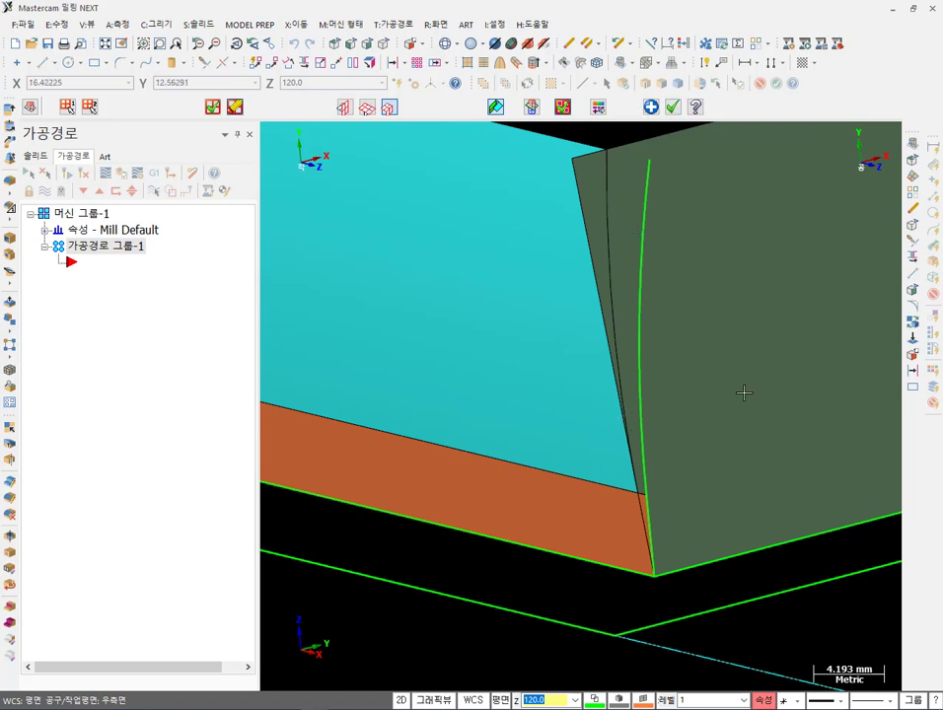
scroll(676, 277, "down", 5)
middle_click_drag(772, 530, 718, 399)
scroll(730, 404, "down", 1)
scroll(499, 439, "up", 3)
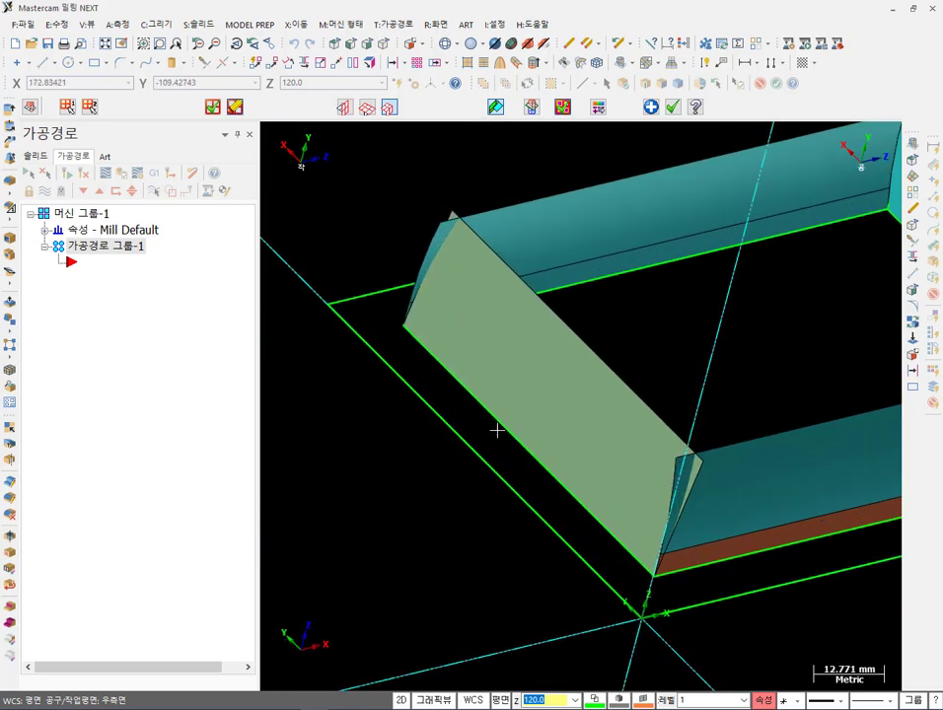
left_click(651, 108)
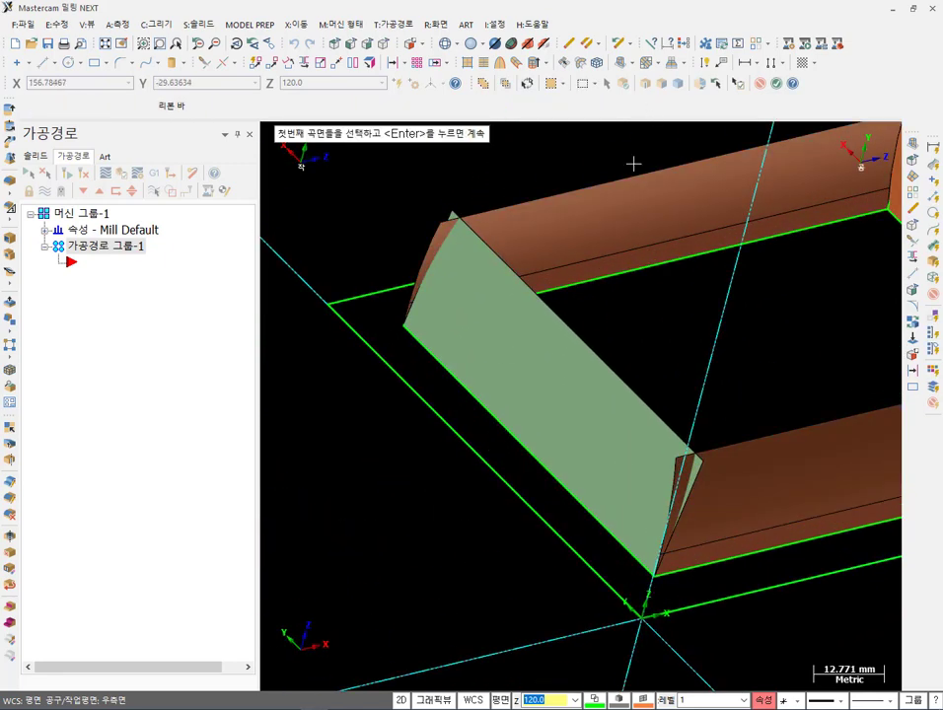
- Trim the opposite end wall against both side walls and their lower strips, keeping the middle of the end wall and the rear side wall
left_click(566, 320)
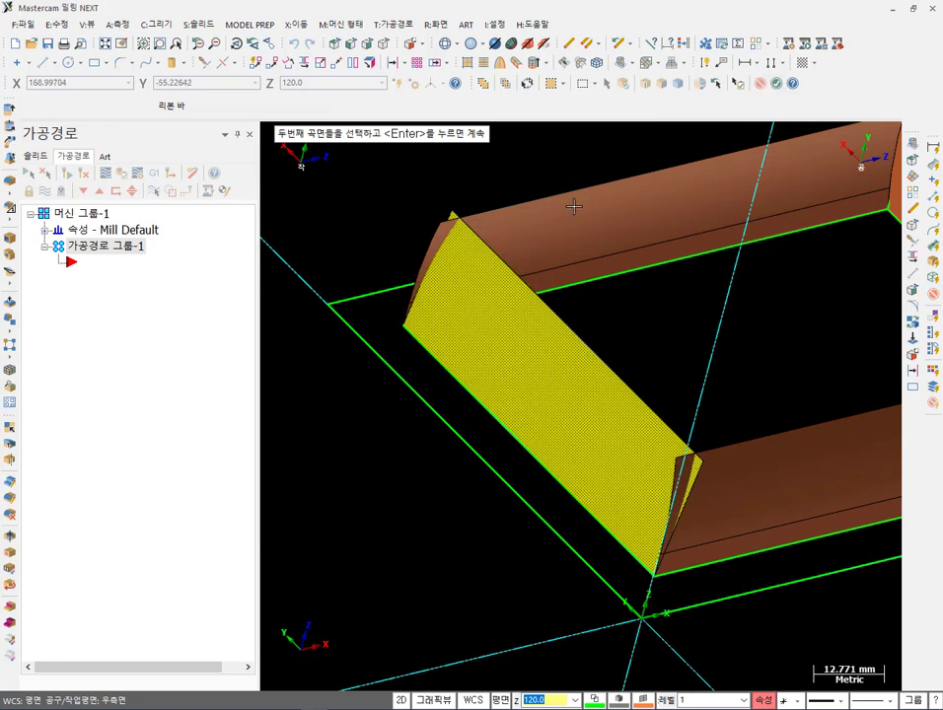
left_click(608, 237)
left_click(755, 461)
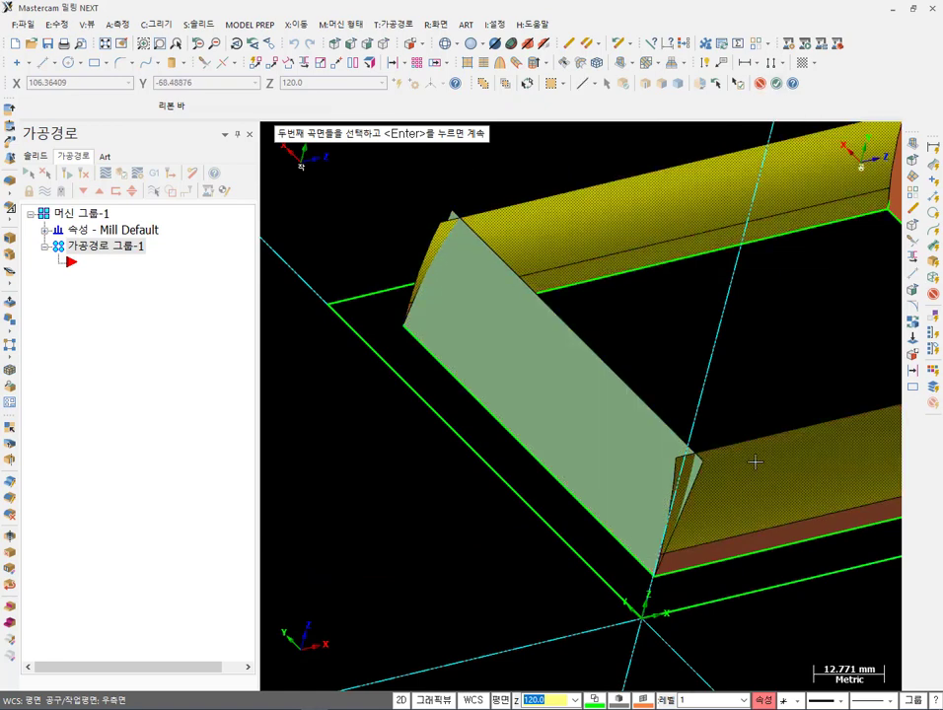
left_click(764, 539)
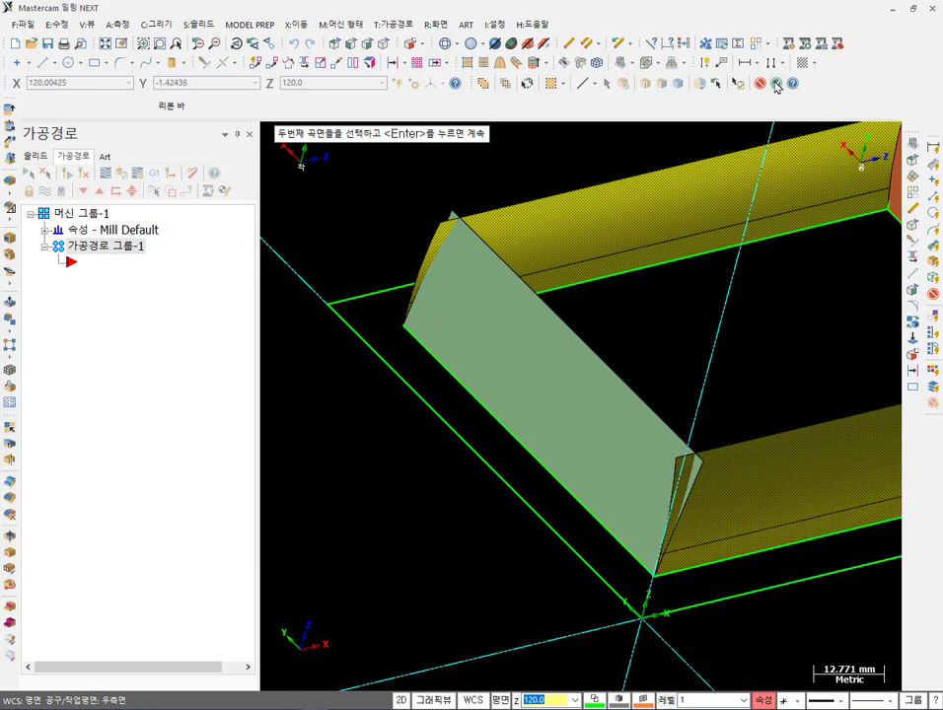
left_click(776, 84)
left_click(558, 362)
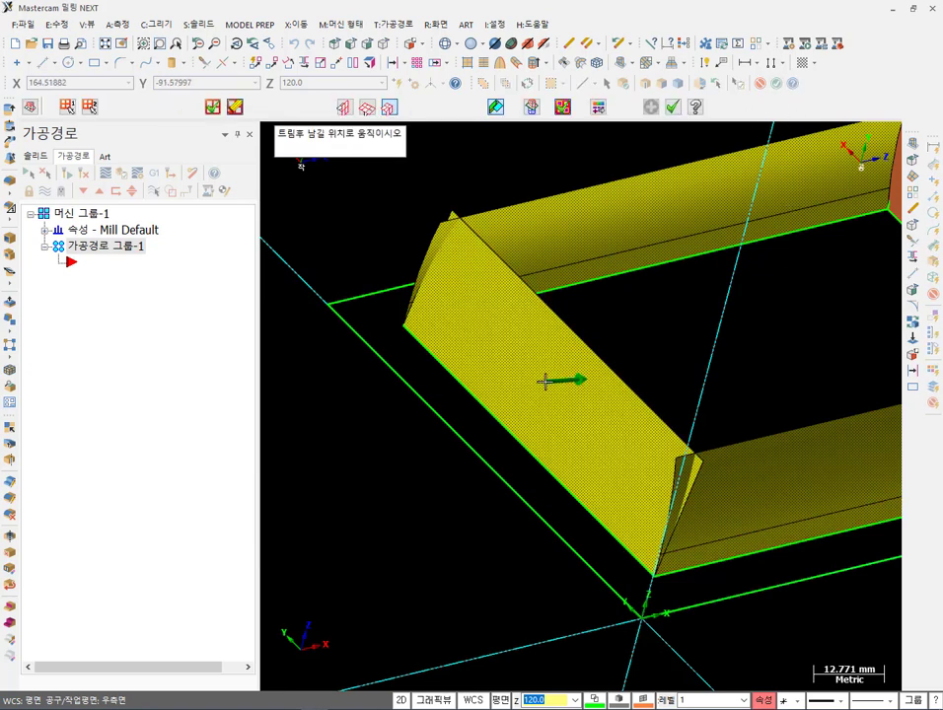
left_click(557, 375)
left_click(632, 213)
left_click(657, 212)
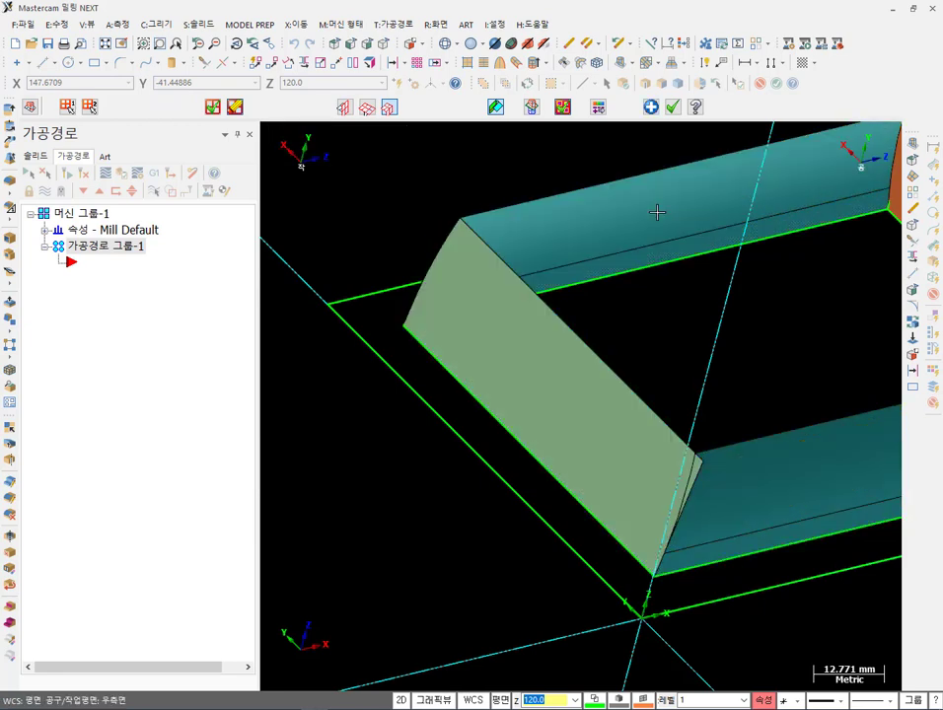
- Check the corners between the end walls and the front side wall, and accept the trim
middle_click_drag(657, 212, 355, 235)
scroll(371, 244, "down", 7)
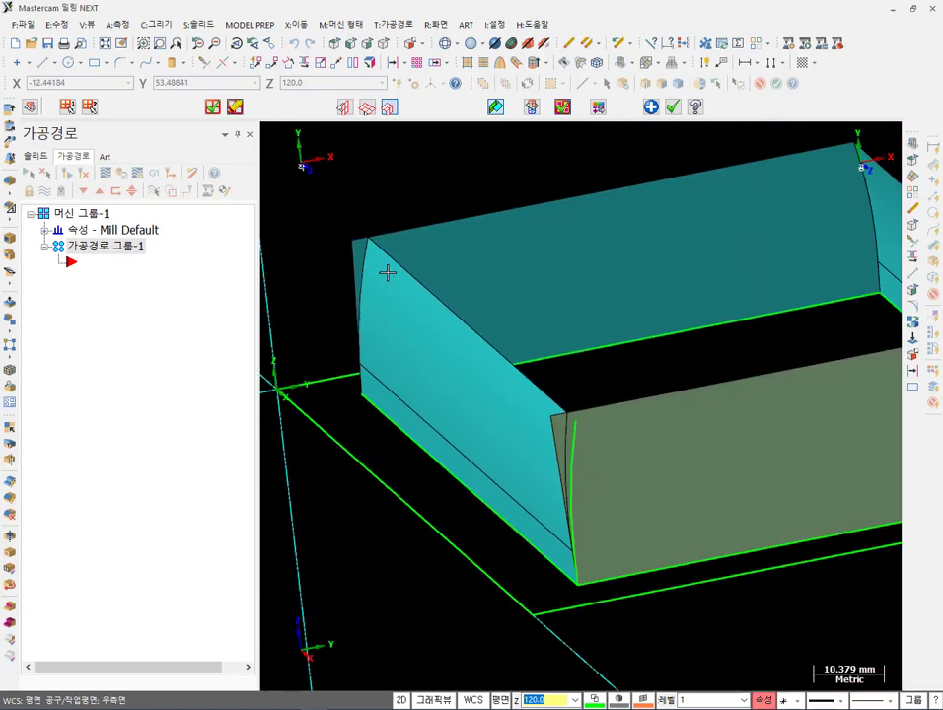
middle_click_drag(535, 265, 539, 332)
scroll(628, 330, "up", 10)
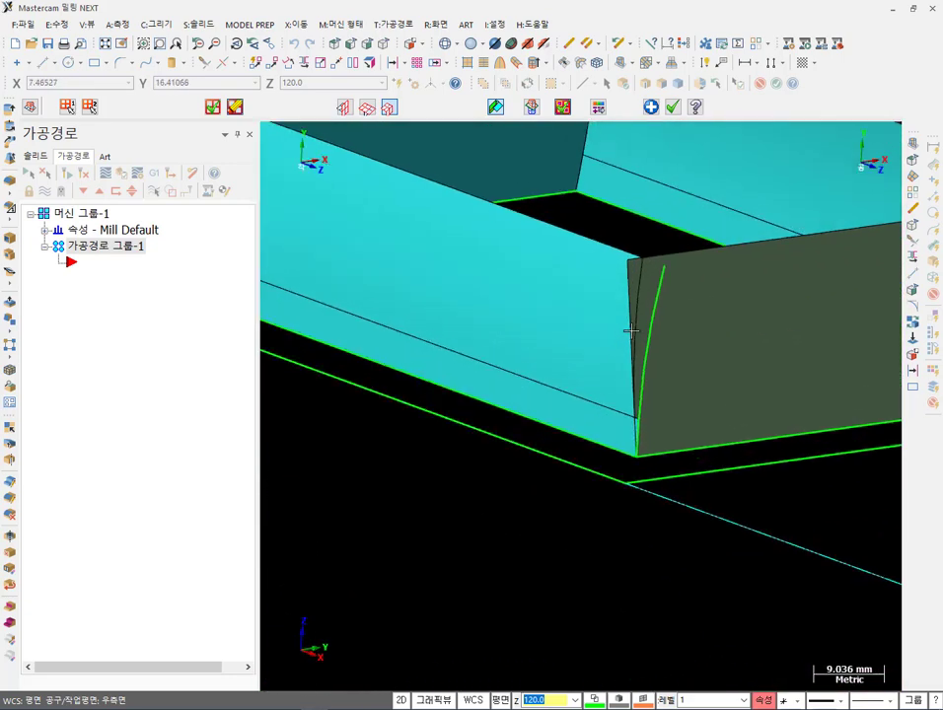
left_click(676, 107)
- Examine how the first end wall meets the front side wall and the green arc curve near their shared corner
scroll(678, 353, "down", 3)
middle_click_drag(662, 377, 599, 280)
scroll(670, 280, "up", 5)
mouse_move(669, 280)
middle_mouse_down()
mouse_move(713, 293)
mouse_move(753, 343)
mouse_move(579, 358)
mouse_move(728, 289)
mouse_move(696, 305)
mouse_move(783, 308)
mouse_move(770, 308)
middle_mouse_up()
scroll(716, 289, "down", 3)
scroll(587, 357, "down", 3)
scroll(587, 375, "up", 4)
scroll(562, 407, "up", 1)
mouse_move(562, 407)
middle_mouse_down()
mouse_move(600, 387)
mouse_move(577, 397)
middle_mouse_up()
scroll(577, 397, "up", 3)
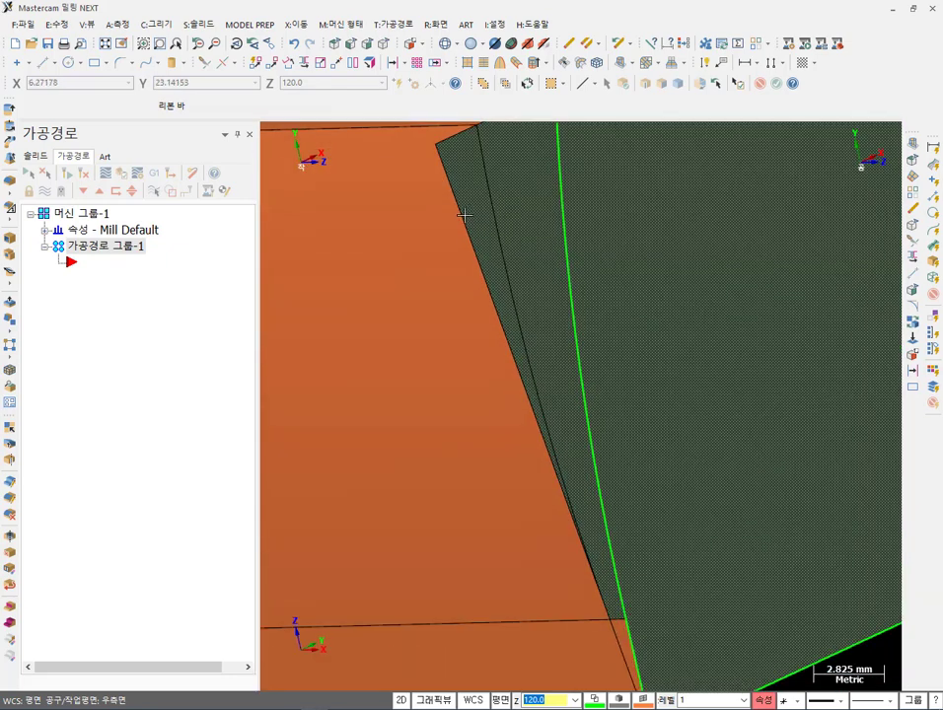
scroll(642, 307, "down", 3)
mouse_move(642, 307)
middle_mouse_down()
mouse_move(663, 318)
mouse_move(622, 295)
mouse_move(642, 307)
middle_mouse_up()
scroll(717, 261, "down", 8)
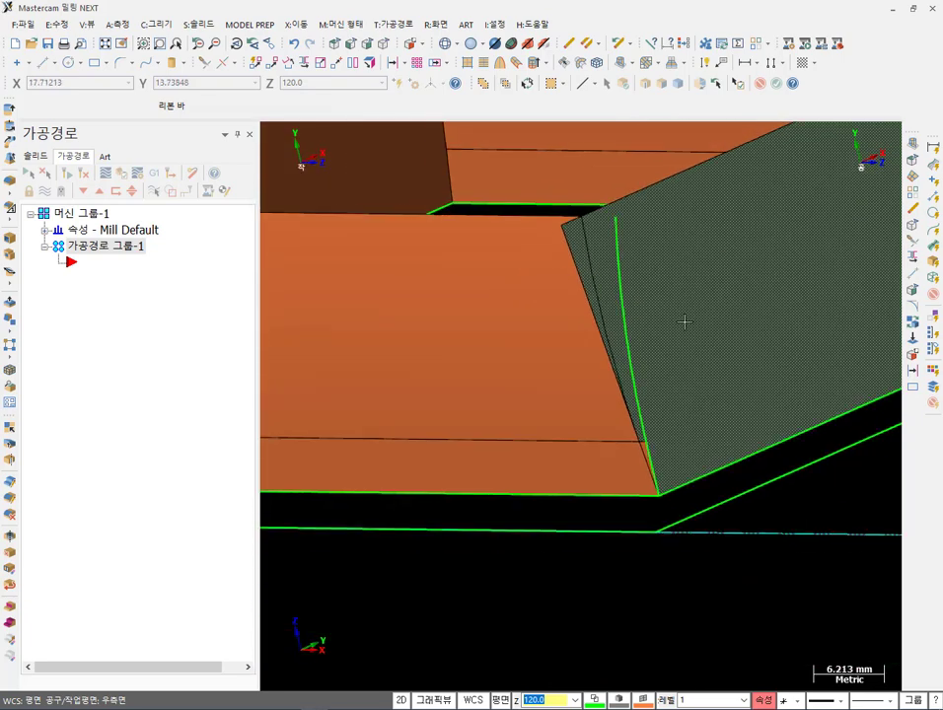
scroll(672, 347, "up", 1)
middle_click_drag(673, 347, 698, 354)
scroll(698, 354, "up", 4)
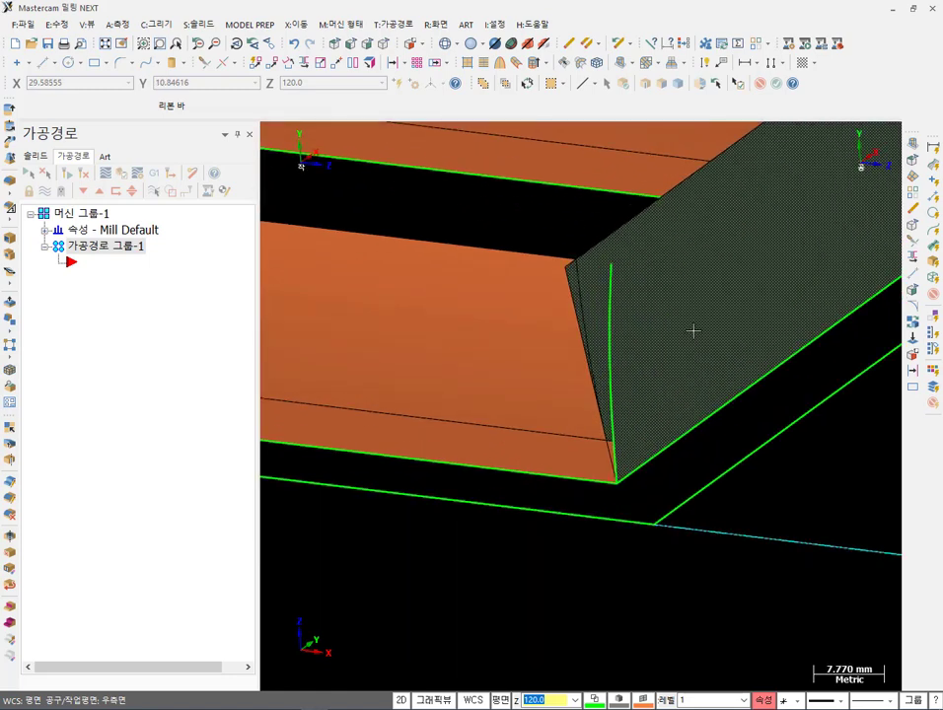
scroll(606, 274, "up", 3)
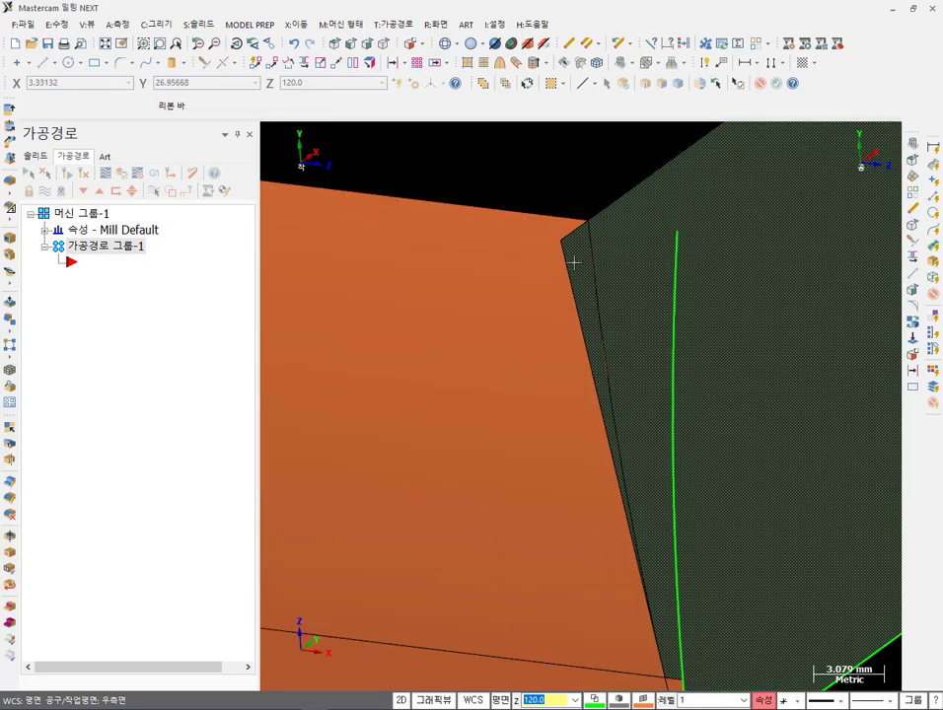
scroll(573, 263, "down", 4)
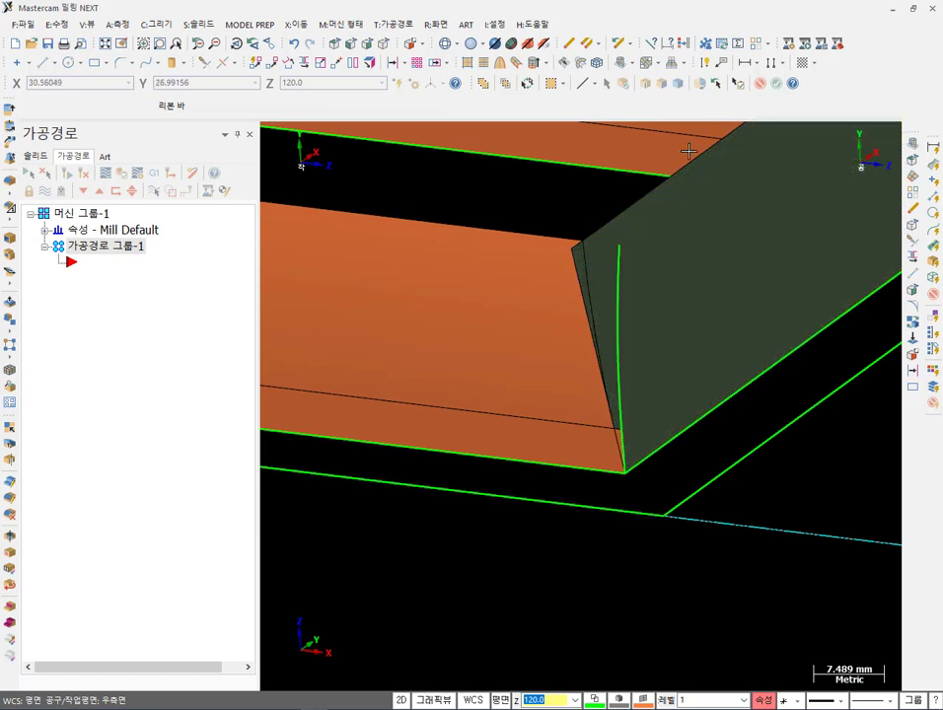
- Trim the first end wall with a surface-to-curve trim using the green arc near its front corner, keeping the wall's middle portion
left_click(164, 25)
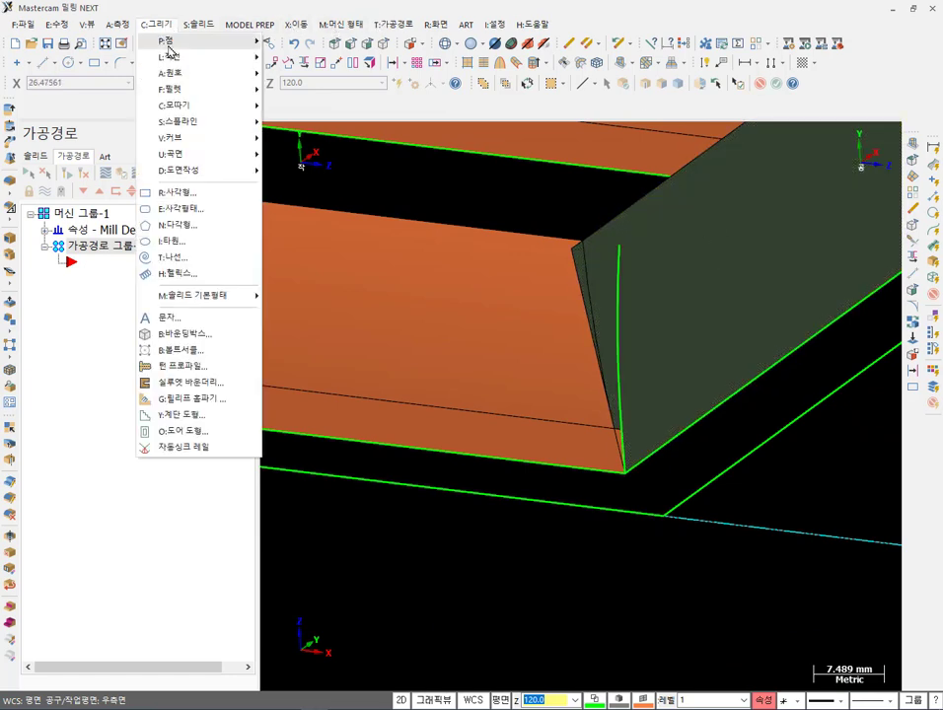
mouse_move(181, 152)
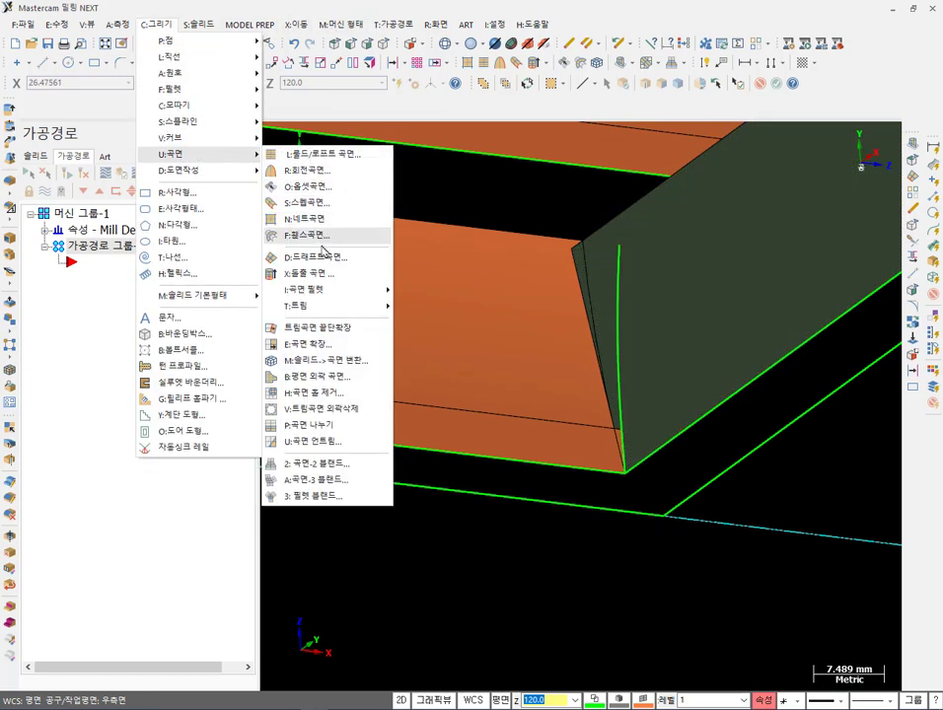
mouse_move(370, 305)
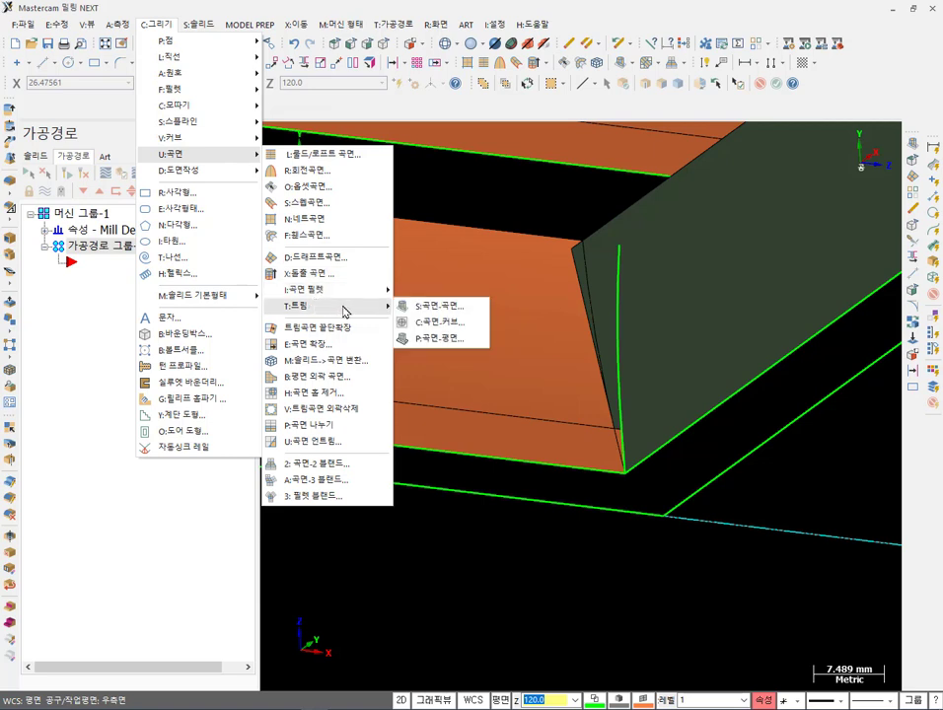
left_click(438, 322)
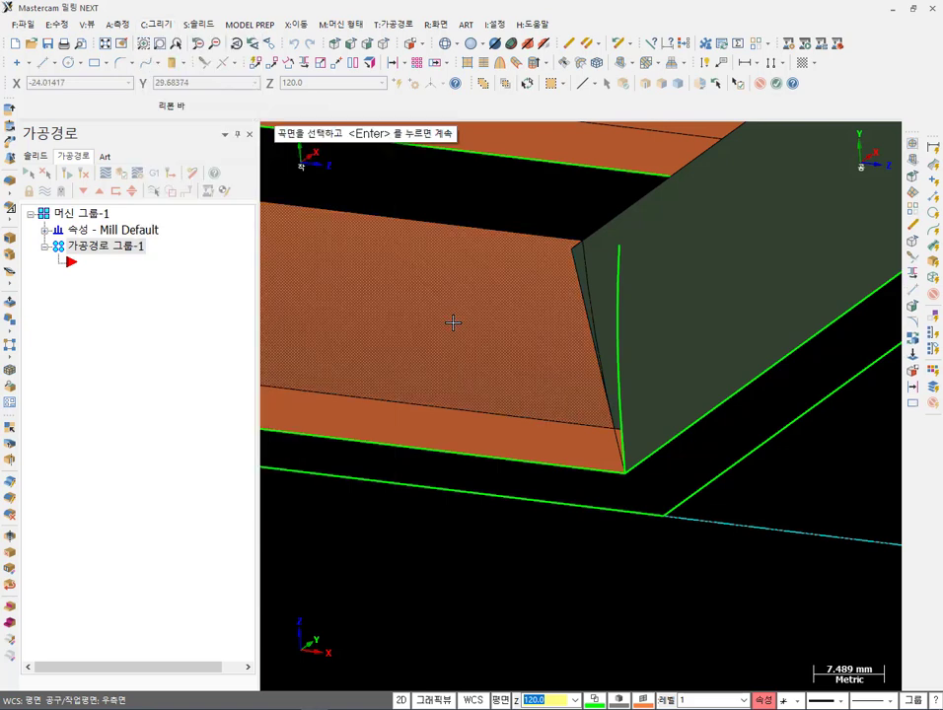
left_click(778, 84)
left_click(615, 271)
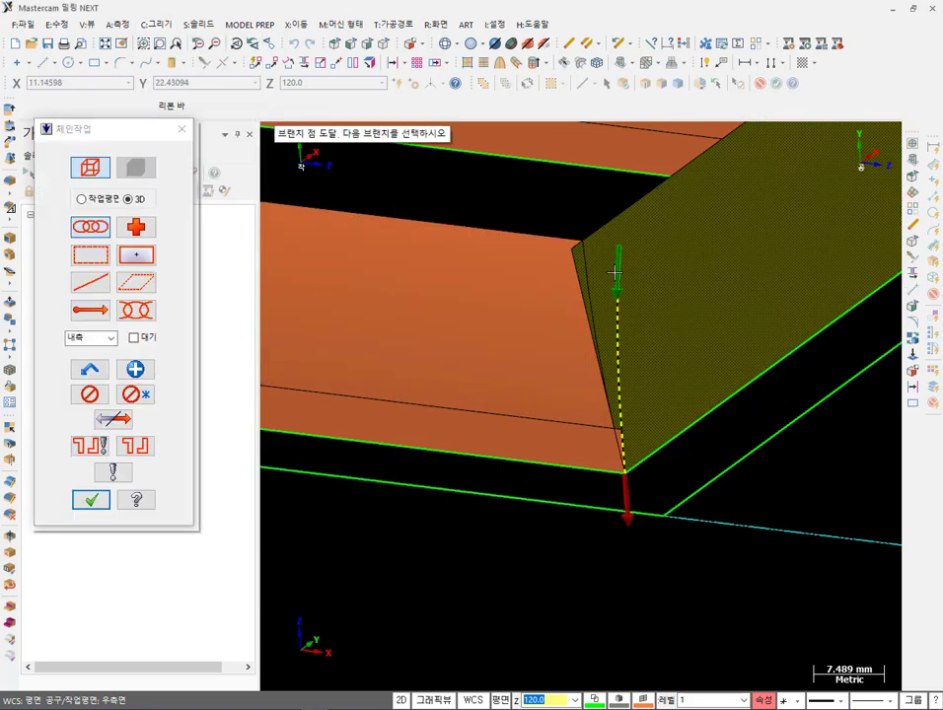
left_click(91, 500)
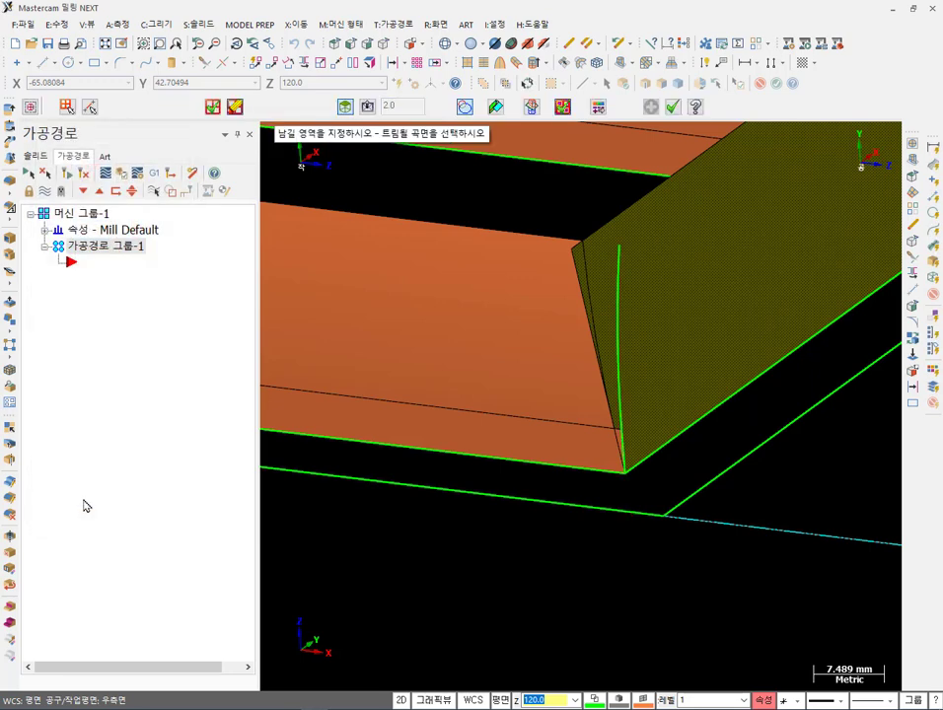
left_click(784, 240)
left_click(786, 235)
- Examine the curve-trimmed end wall at its front corner and compare it with the opposite end wall's front corner
scroll(681, 282, "up", 2)
mouse_move(631, 280)
middle_mouse_down()
mouse_move(522, 242)
mouse_move(499, 262)
mouse_move(655, 252)
mouse_move(644, 249)
middle_mouse_up()
scroll(687, 346, "down", 2)
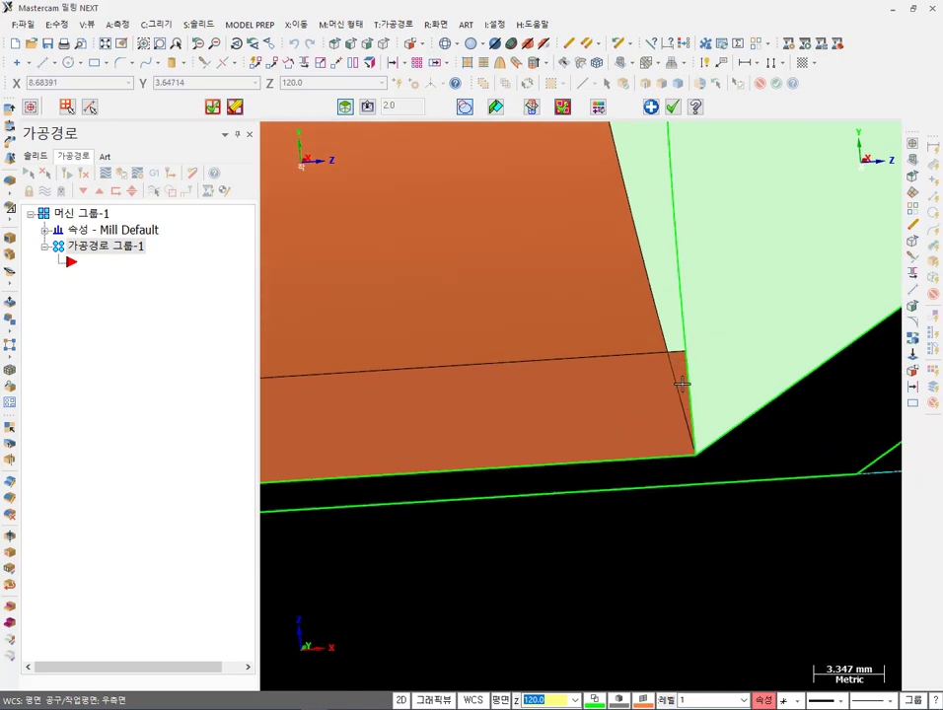
scroll(678, 383, "down", 1)
scroll(718, 397, "down", 7)
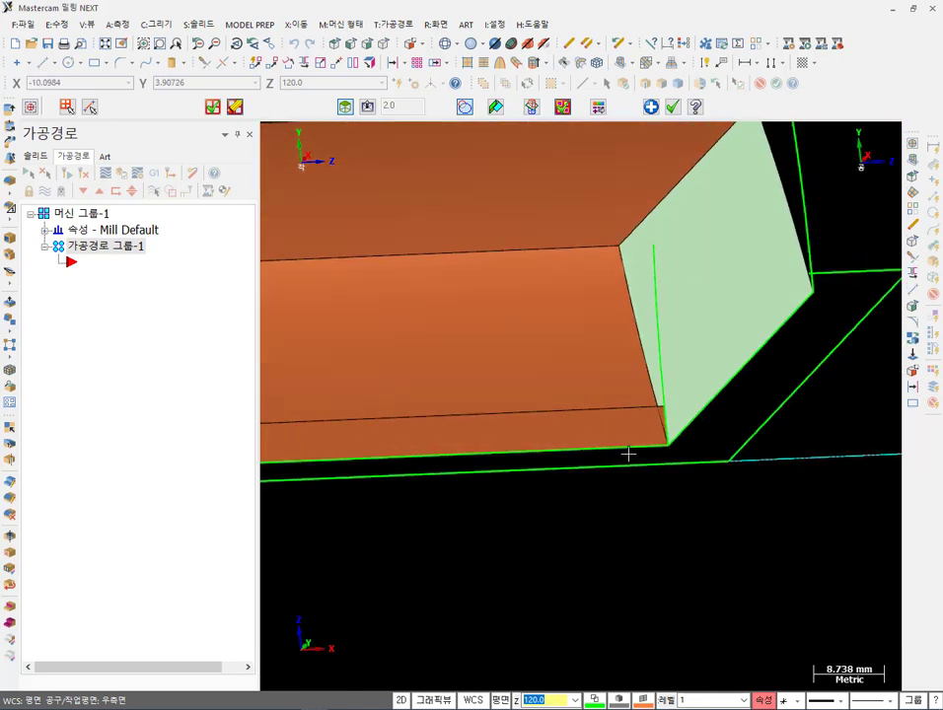
mouse_move(648, 405)
middle_mouse_down()
mouse_move(619, 391)
mouse_move(663, 396)
middle_mouse_up()
scroll(657, 431, "up", 15)
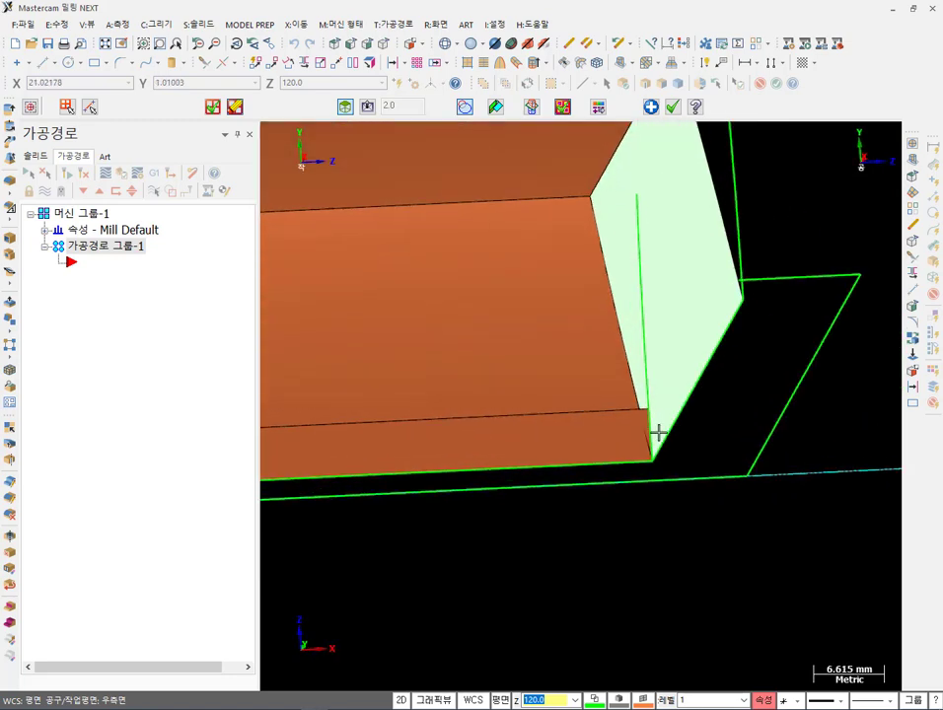
scroll(623, 396, "down", 20)
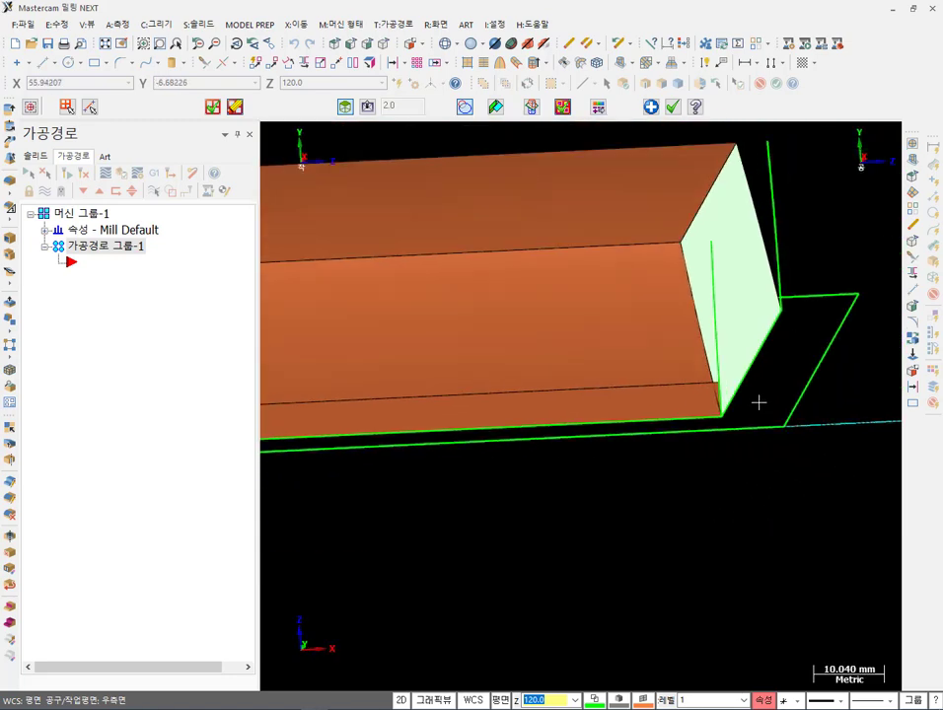
scroll(493, 370, "up", 10)
middle_click_drag(421, 354, 531, 349)
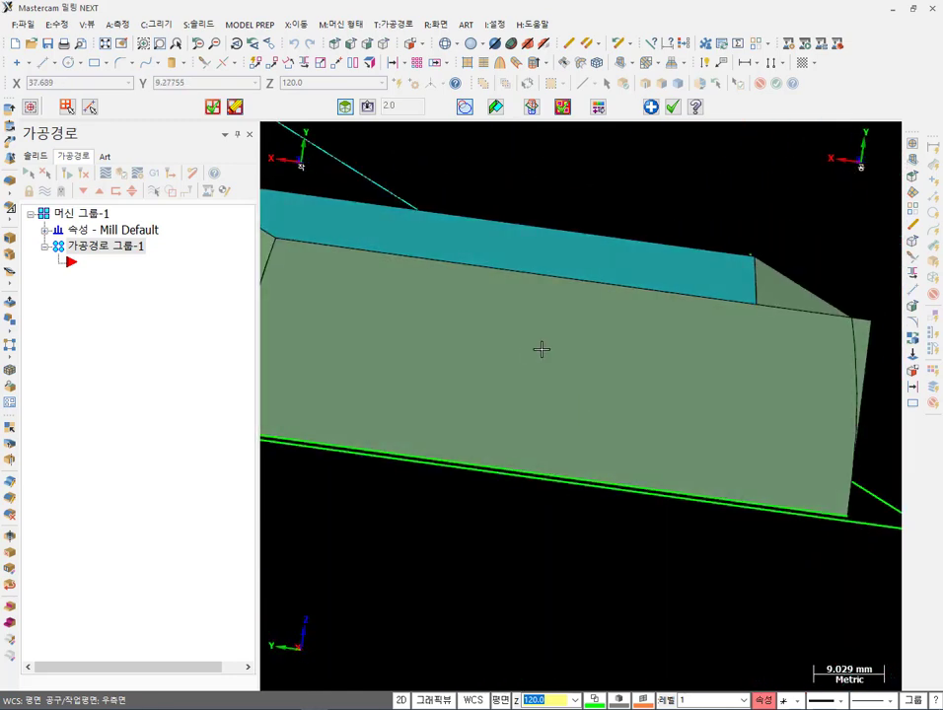
scroll(869, 394, "up", 3)
scroll(774, 368, "down", 2)
middle_click_drag(774, 368, 822, 390)
scroll(713, 415, "up", 3)
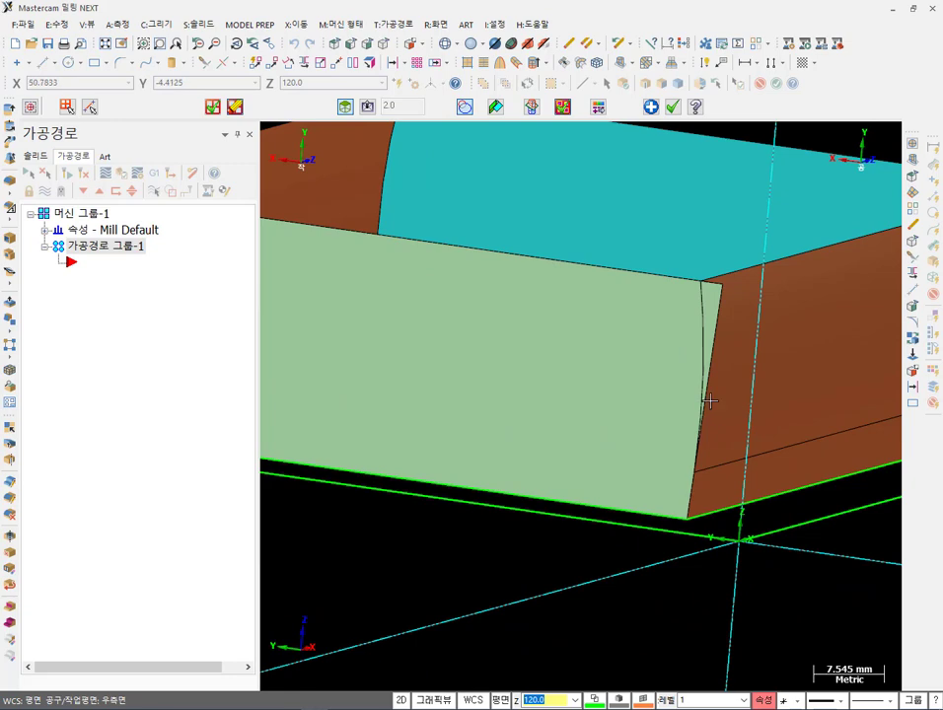
scroll(744, 345, "up", 1)
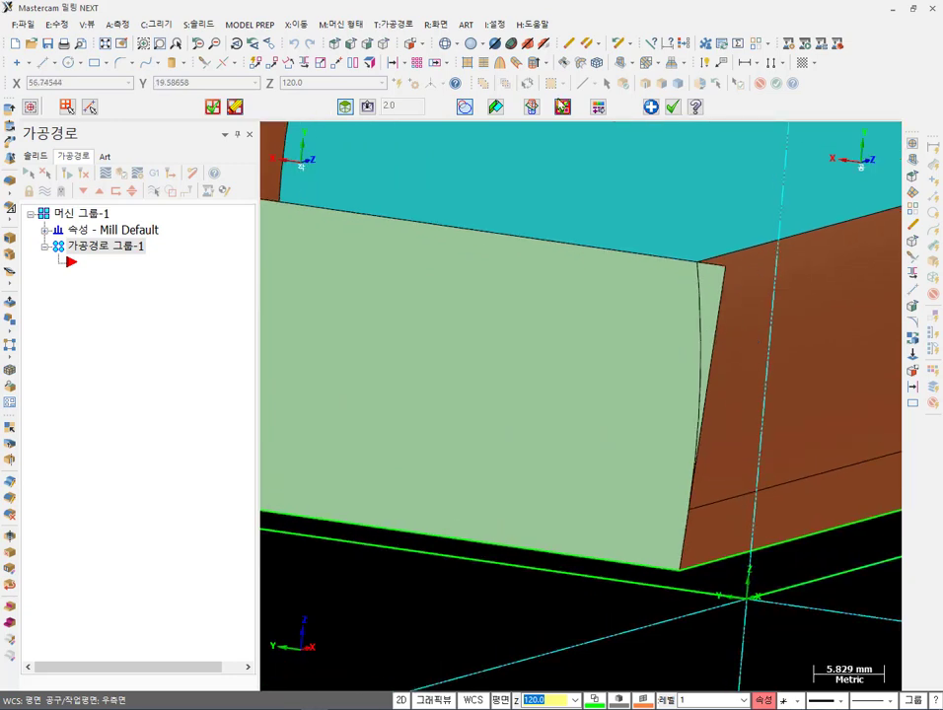
- Trim the opposite end wall with a surface-to-curve trim using the green arc near its front corner, keeping the wall's middle portion
left_click(650, 109)
left_click(627, 316)
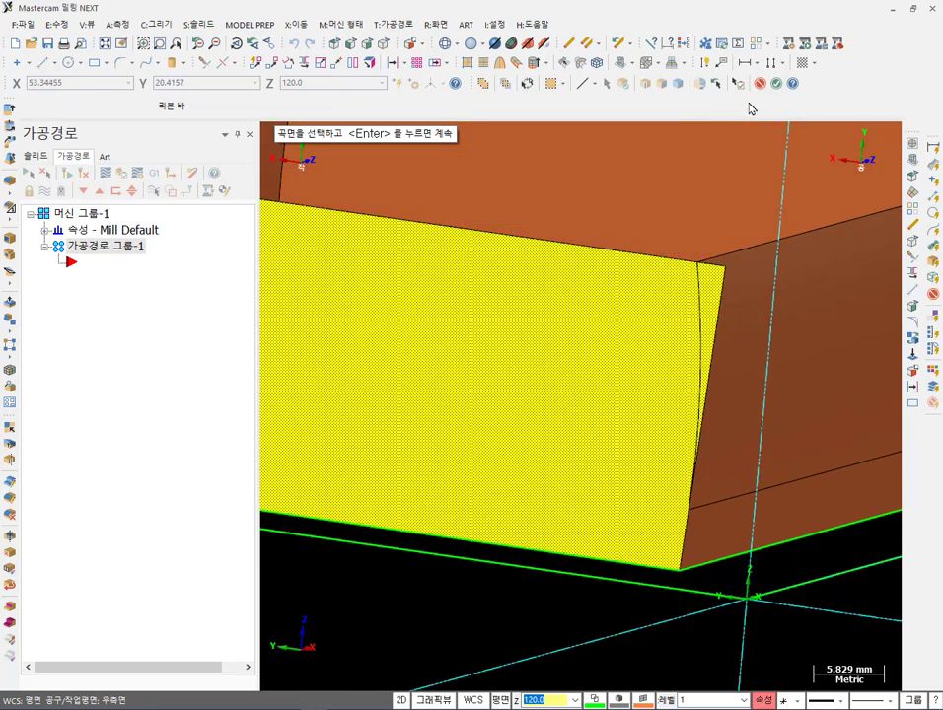
left_click(776, 84)
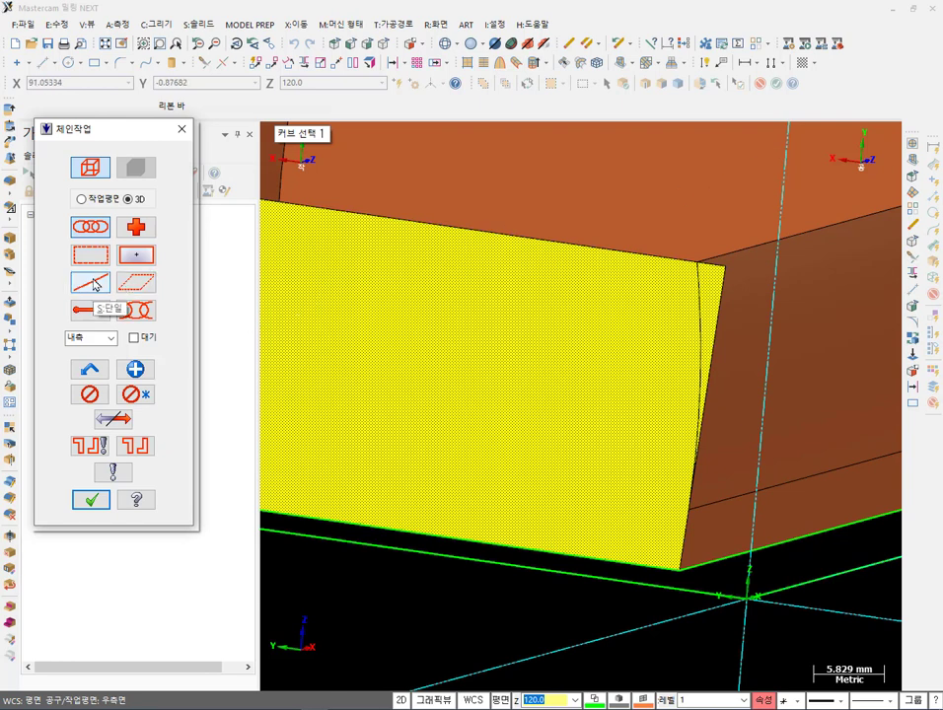
scroll(418, 418, "down", 4)
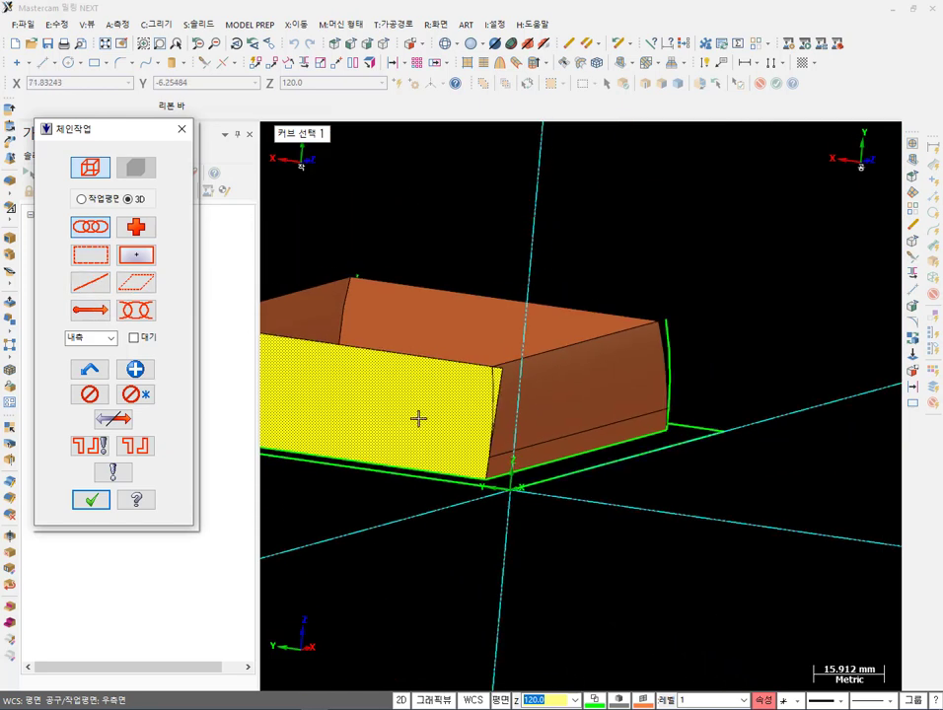
left_click(671, 349)
left_click(91, 500)
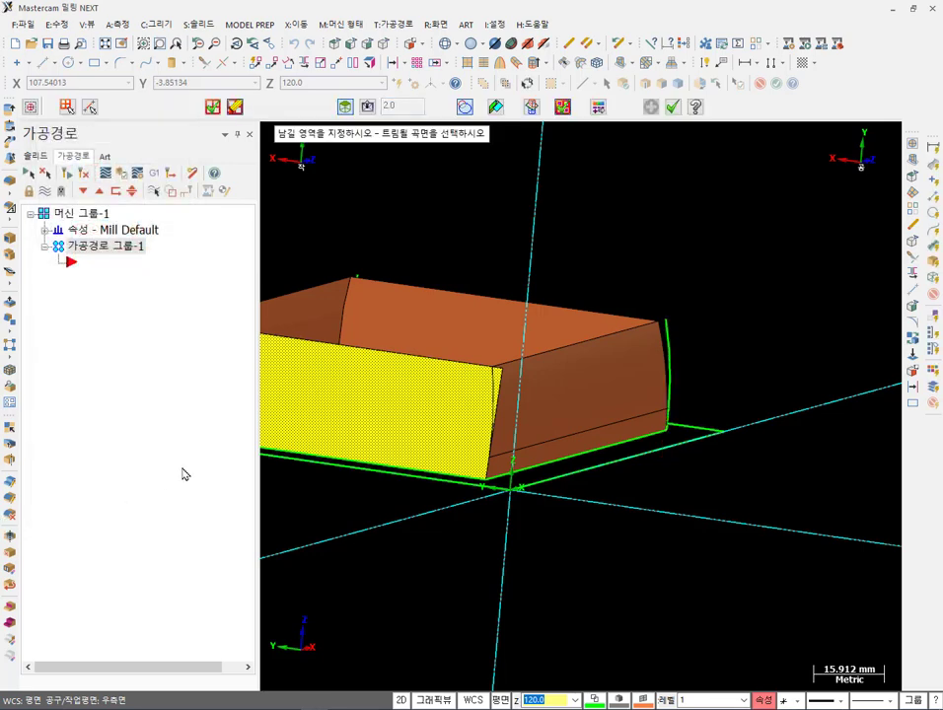
left_click(375, 387)
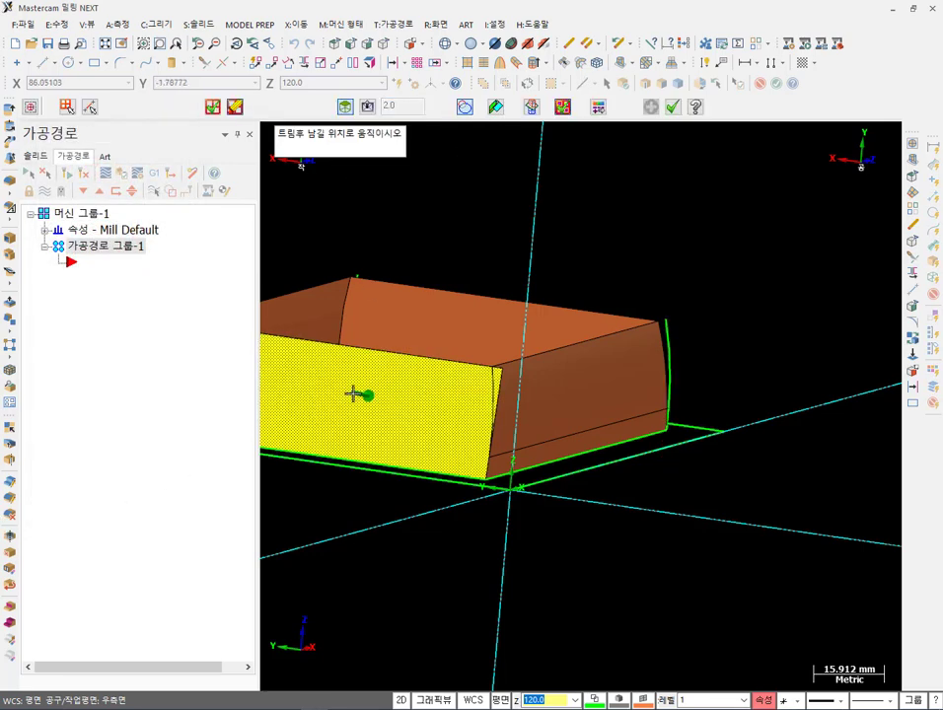
left_click(355, 394)
scroll(355, 394, "up", 6)
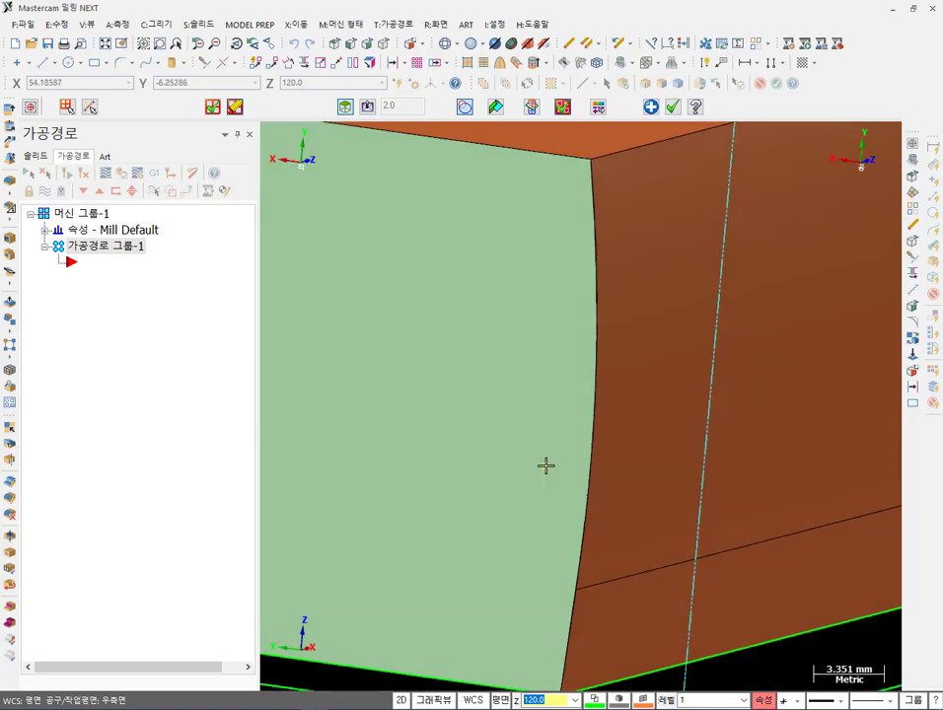
- Examine the trimmed end wall's curved edge and compare it with the boss's other wall corners
scroll(572, 455, "down", 6)
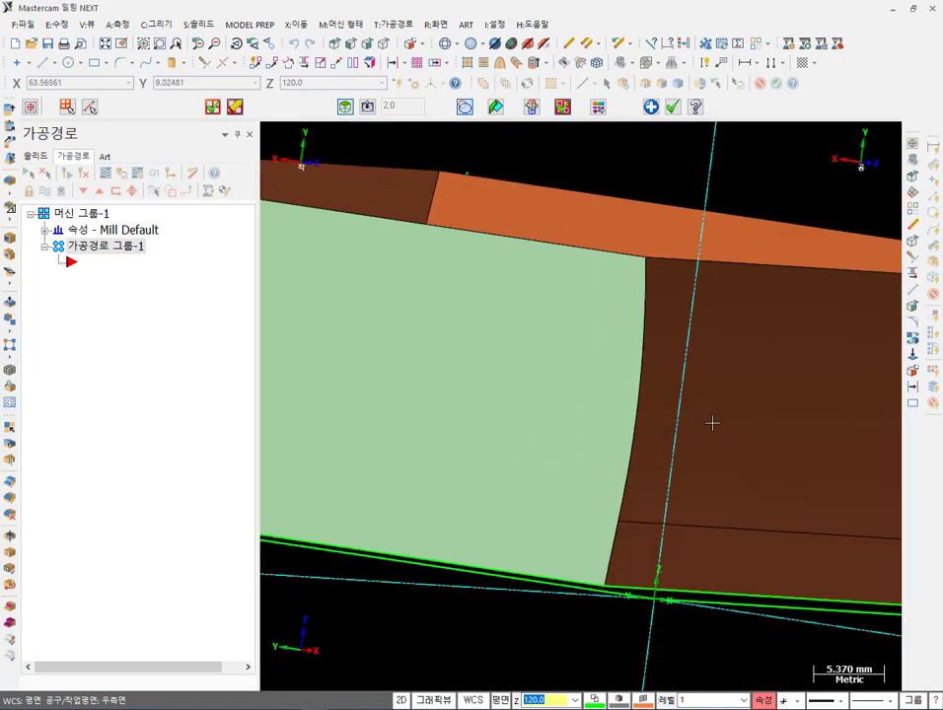
middle_click_drag(397, 395, 503, 412)
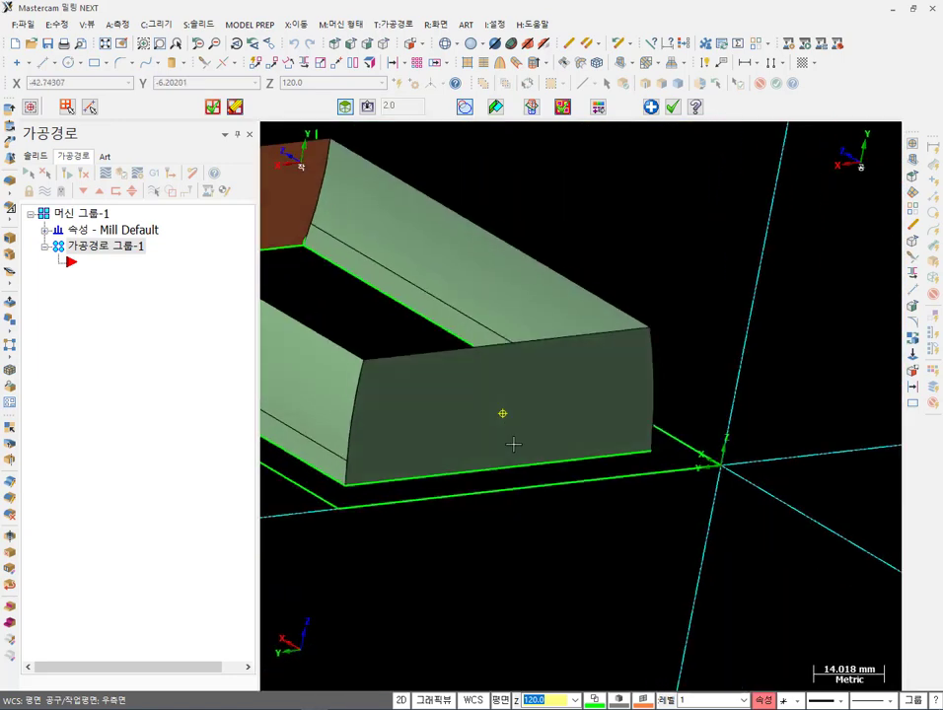
scroll(336, 416, "up", 4)
scroll(310, 420, "up", 1)
middle_click_drag(310, 420, 439, 409)
scroll(655, 393, "down", 7)
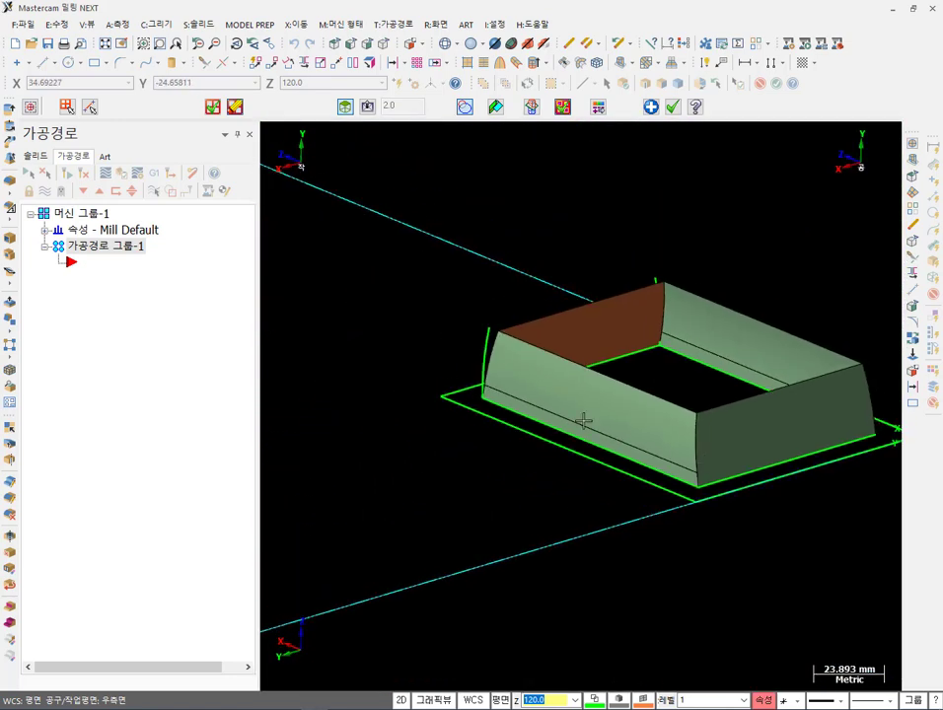
scroll(523, 378, "up", 7)
scroll(432, 362, "up", 1)
middle_click_drag(432, 363, 604, 385)
scroll(788, 506, "down", 2)
scroll(788, 506, "down", 2)
- Inspect how the lower strip of the side wall meets the end wall at the base corner, and accept the trim
scroll(551, 353, "up", 1)
scroll(436, 323, "up", 3)
scroll(572, 350, "up", 1)
middle_click_drag(436, 323, 599, 347)
scroll(389, 559, "up", 2)
scroll(434, 564, "up", 3)
middle_click_drag(540, 421, 564, 472)
scroll(544, 270, "down", 2)
middle_click_drag(544, 269, 599, 373)
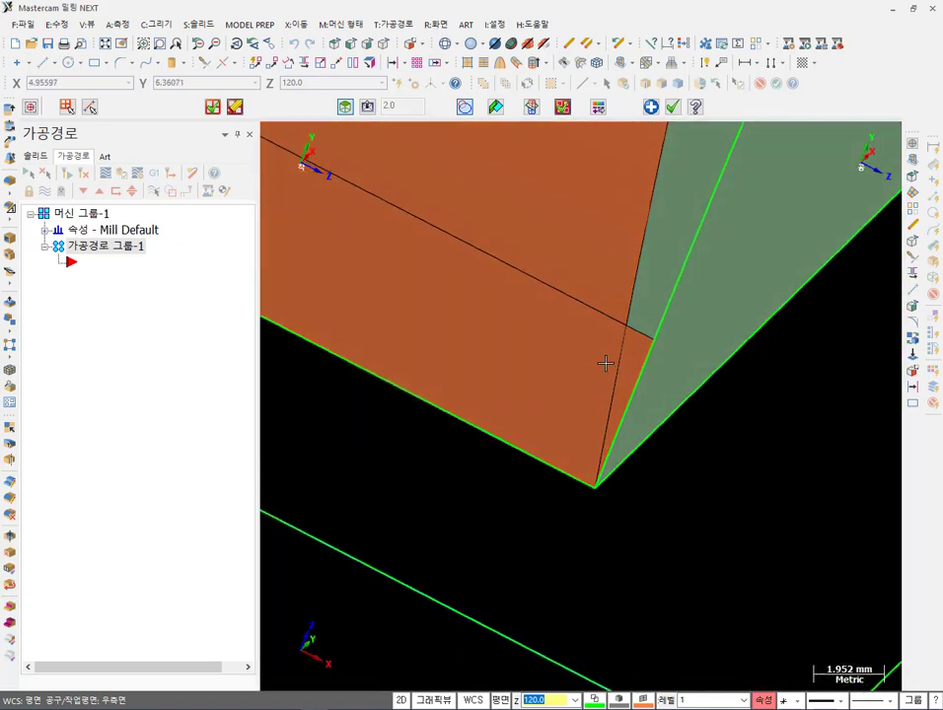
scroll(638, 393, "up", 4)
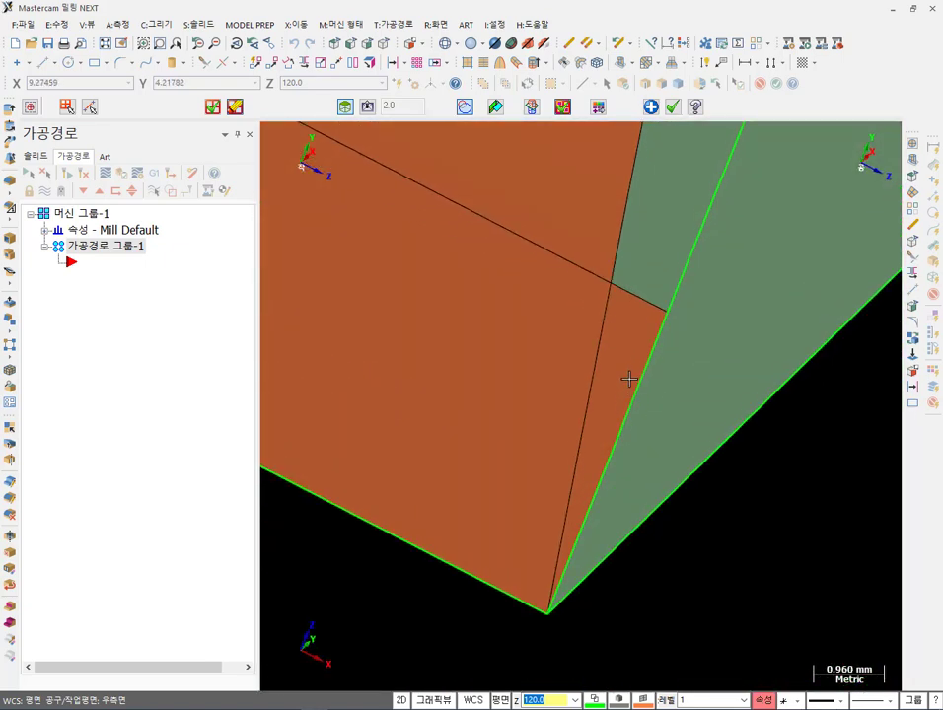
left_click(675, 107)
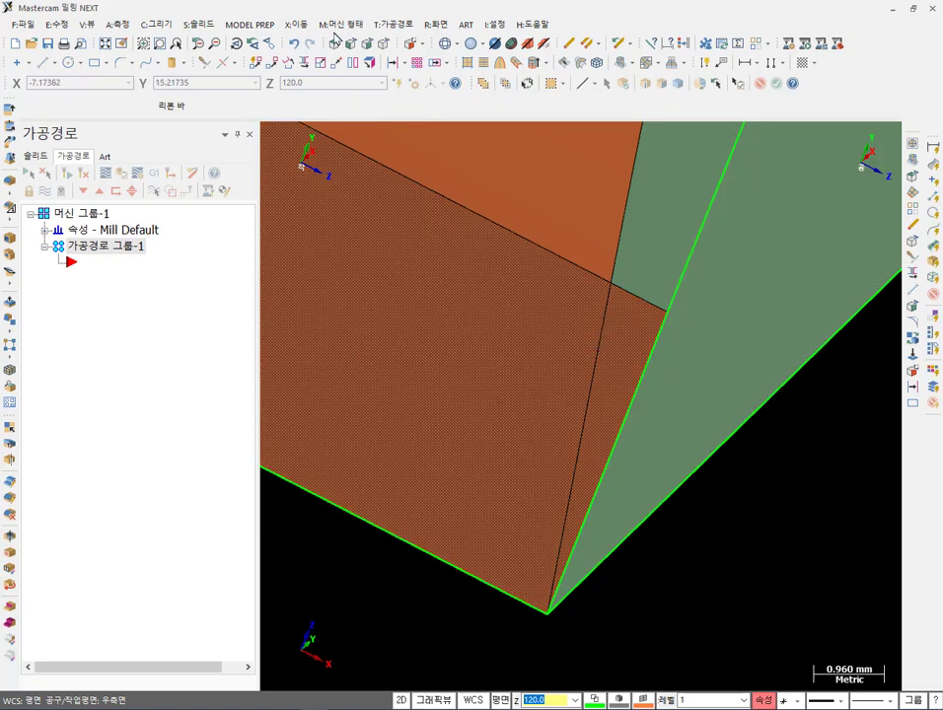
- Create a single-edge curve along the upper curved edge where the R80 side wall meets the end wall
left_click(153, 26)
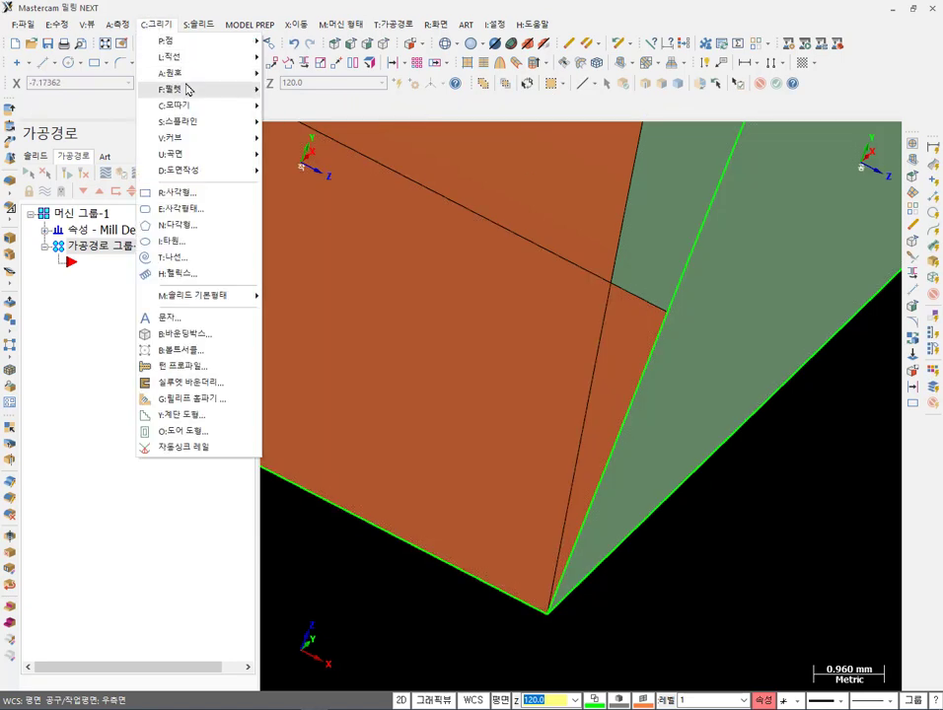
mouse_move(188, 90)
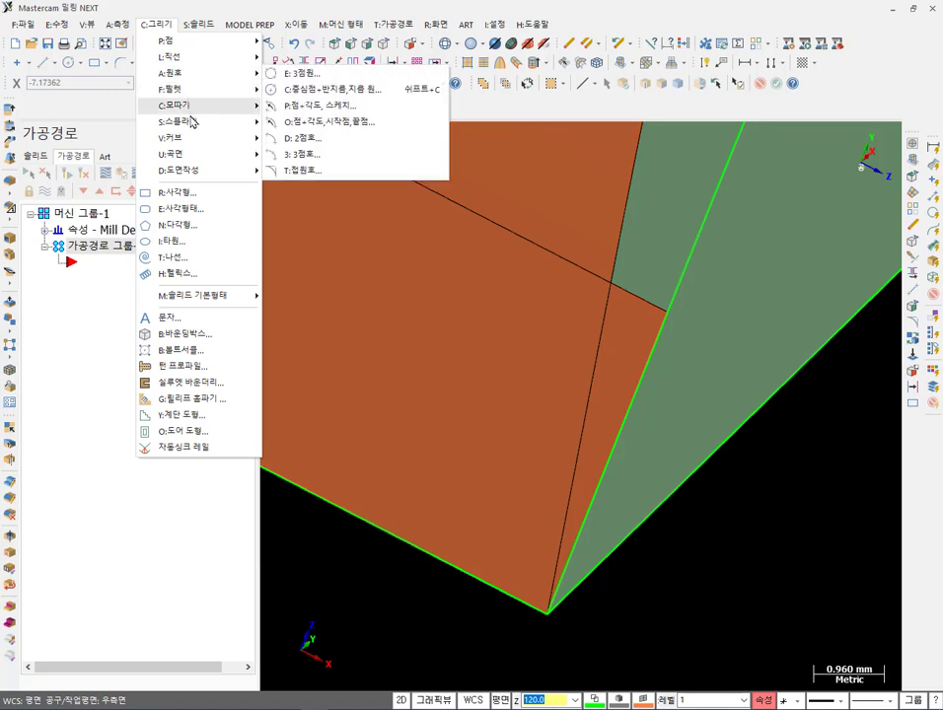
mouse_move(251, 145)
left_click(308, 138)
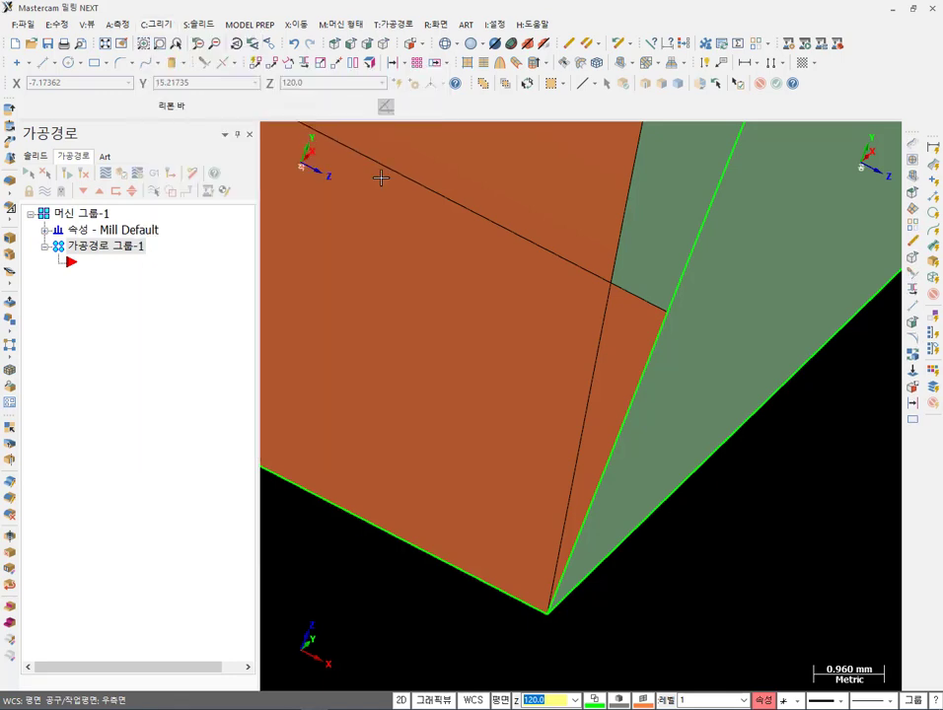
left_click(595, 228)
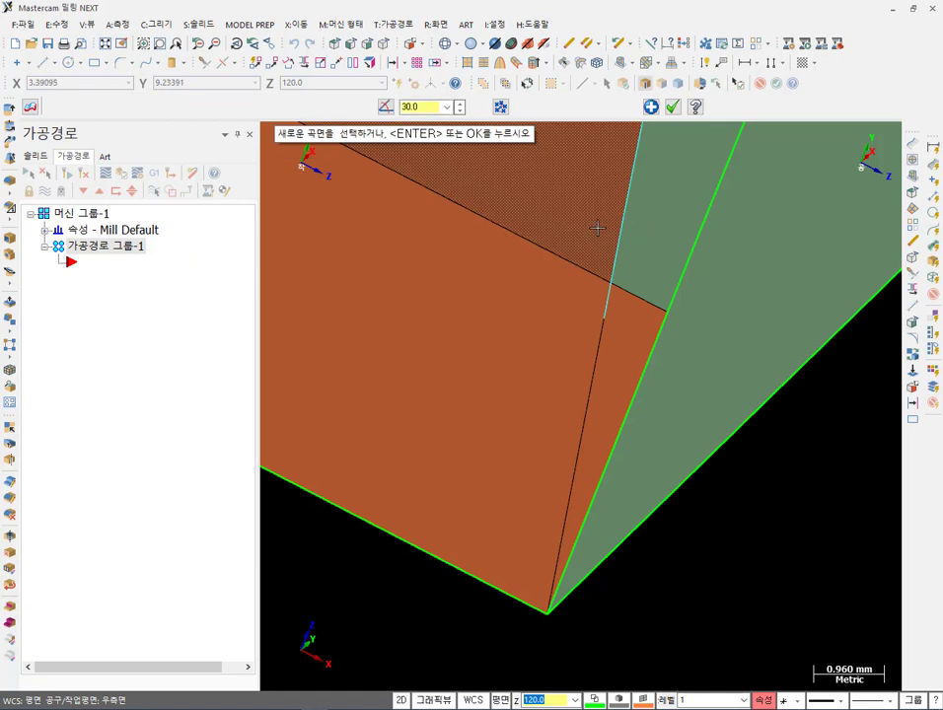
- Create a second edge curve along the end wall's short lower edge down to the base corner, and accept both curves
scroll(648, 310, "down", 2)
mouse_move(694, 343)
middle_mouse_down()
mouse_move(621, 339)
mouse_move(660, 318)
middle_mouse_up()
scroll(563, 434, "down", 3)
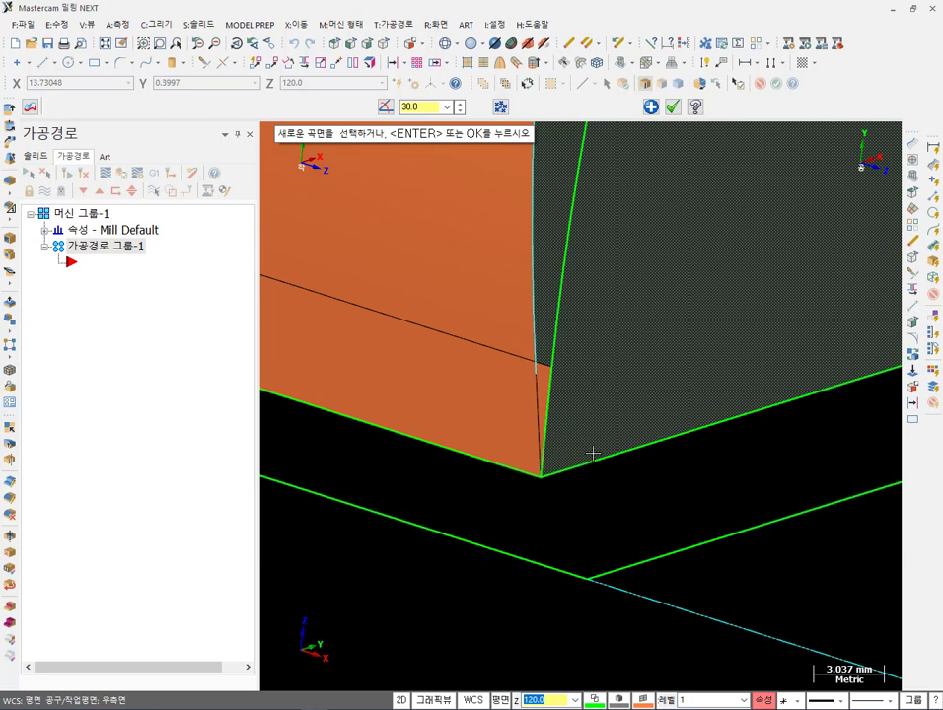
middle_click_drag(569, 409, 442, 413)
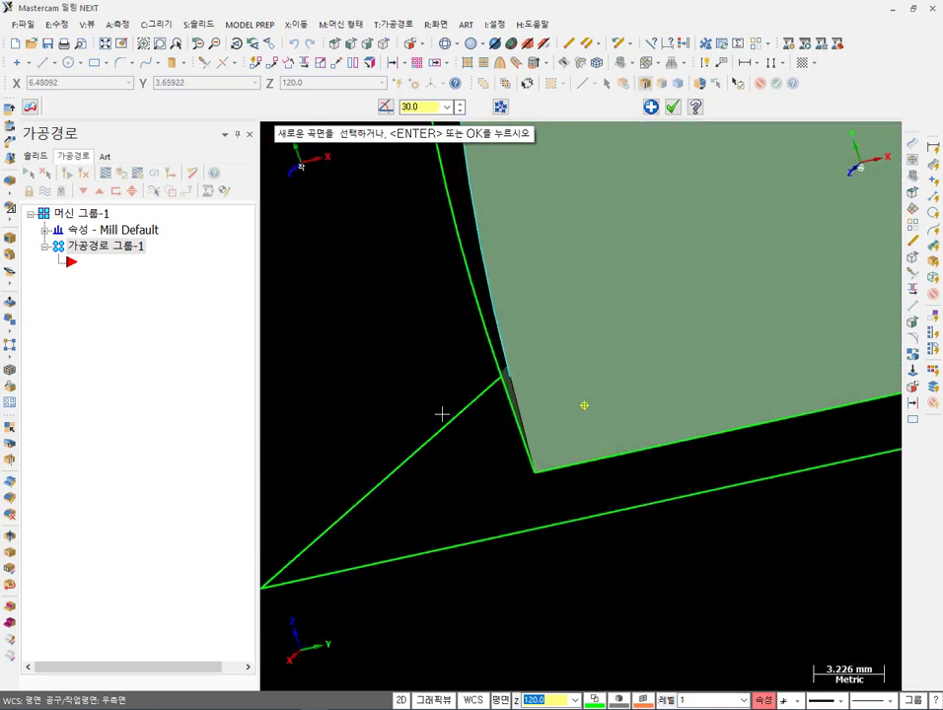
scroll(505, 433, "up", 3)
left_click(555, 375)
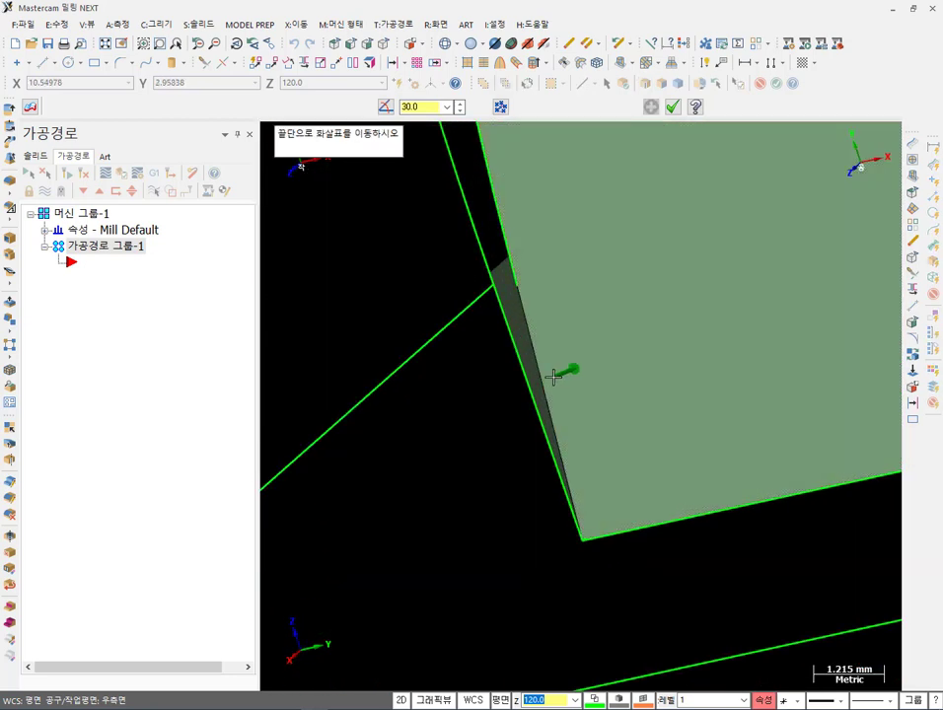
left_click(525, 390)
scroll(638, 362, "down", 2)
mouse_move(637, 367)
middle_mouse_down()
mouse_move(650, 381)
mouse_move(709, 358)
mouse_move(739, 360)
mouse_move(608, 524)
mouse_move(564, 319)
mouse_move(585, 302)
middle_mouse_up()
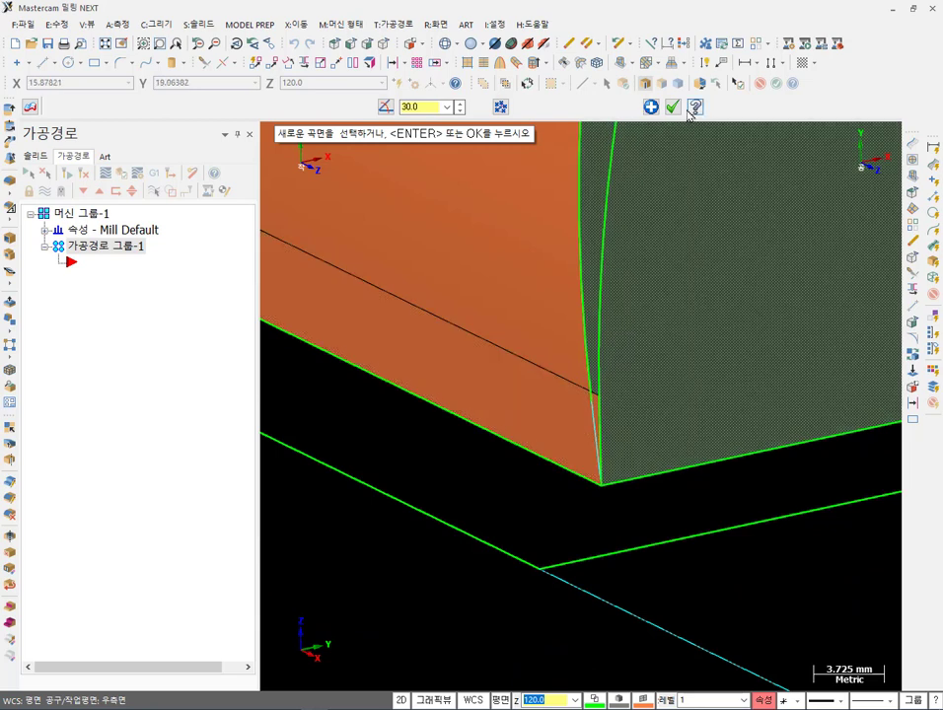
left_click(674, 107)
- Trim the lower strip below the R80 side wall to the corner edge curves, projecting normal to the surface within 2.0 and keeping the main portion
scroll(518, 505, "up", 2)
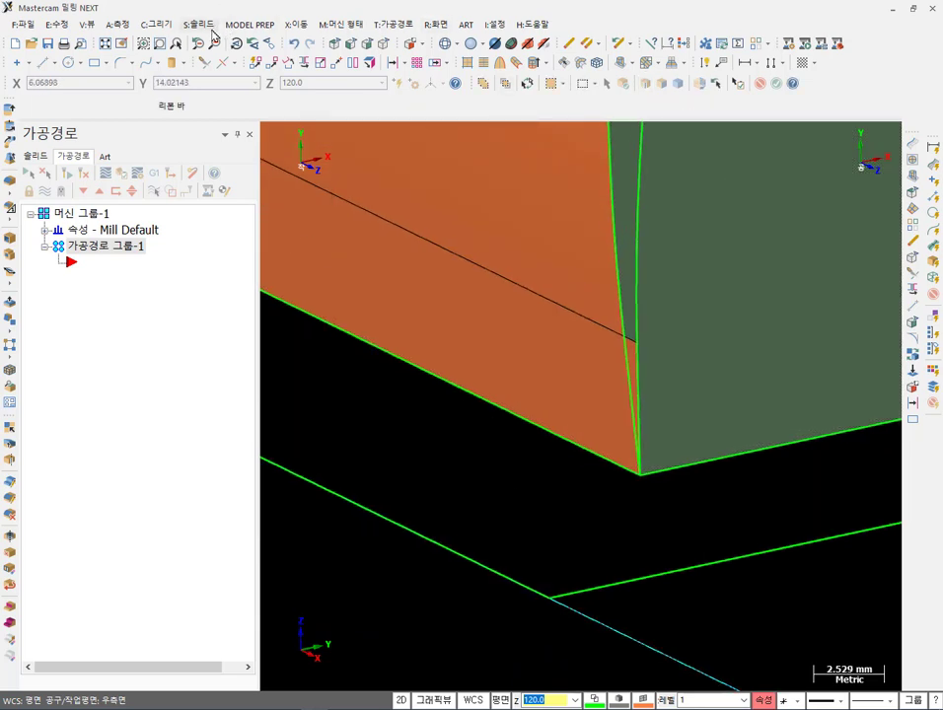
left_click(168, 25)
mouse_move(187, 154)
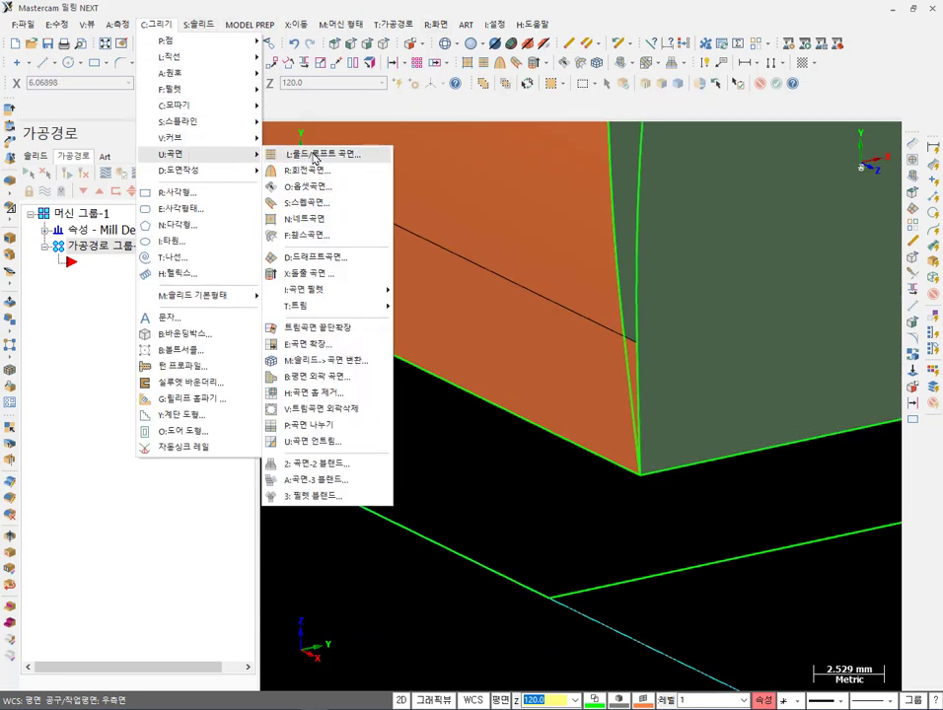
mouse_move(383, 305)
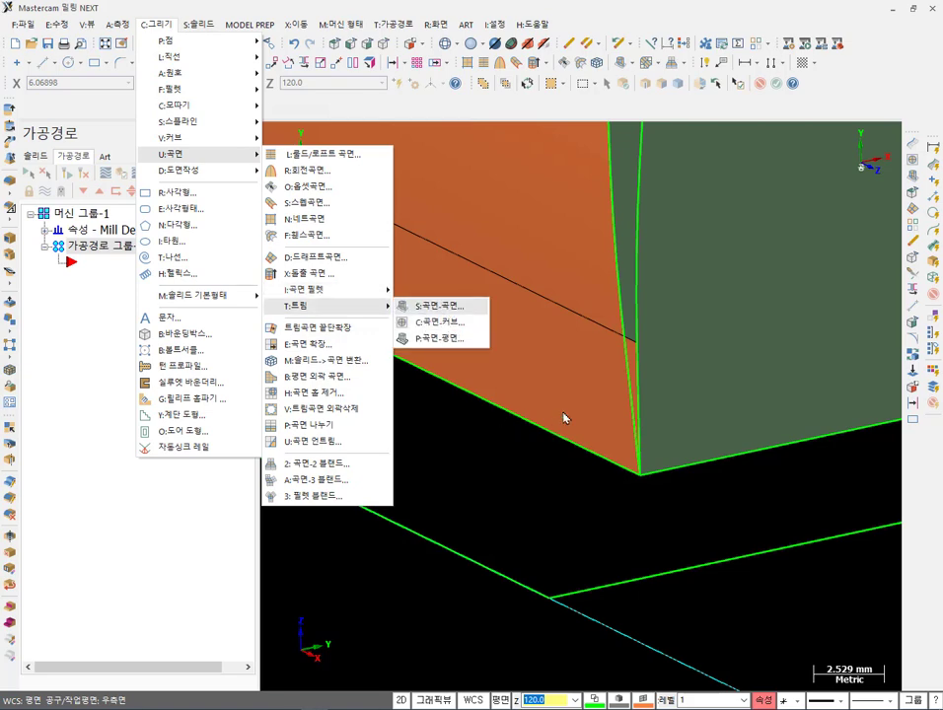
left_click(434, 306)
left_click(505, 345)
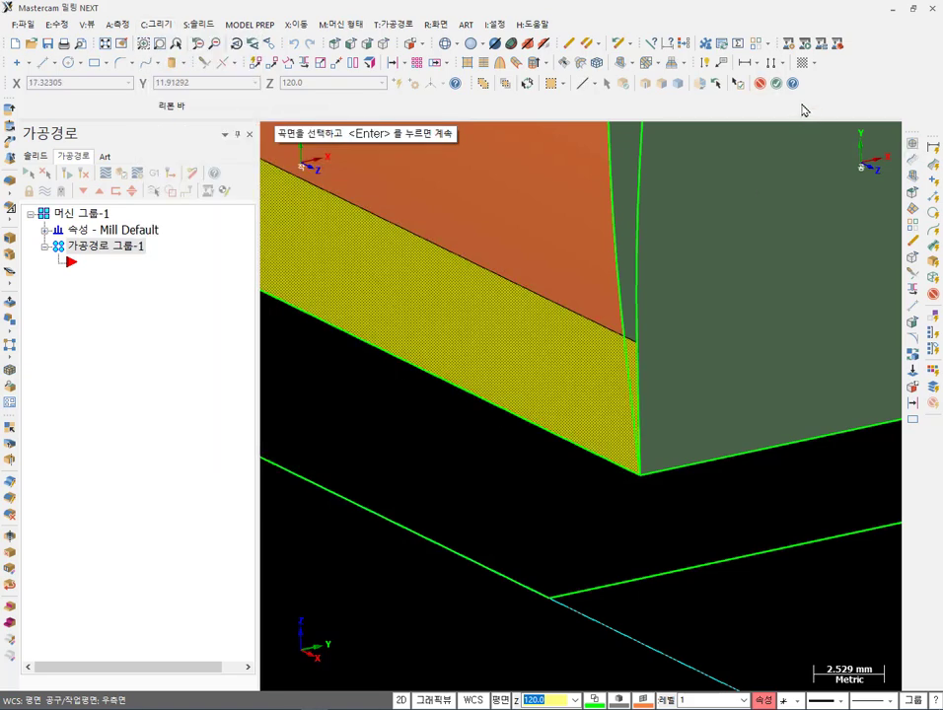
left_click(778, 85)
left_click(620, 276)
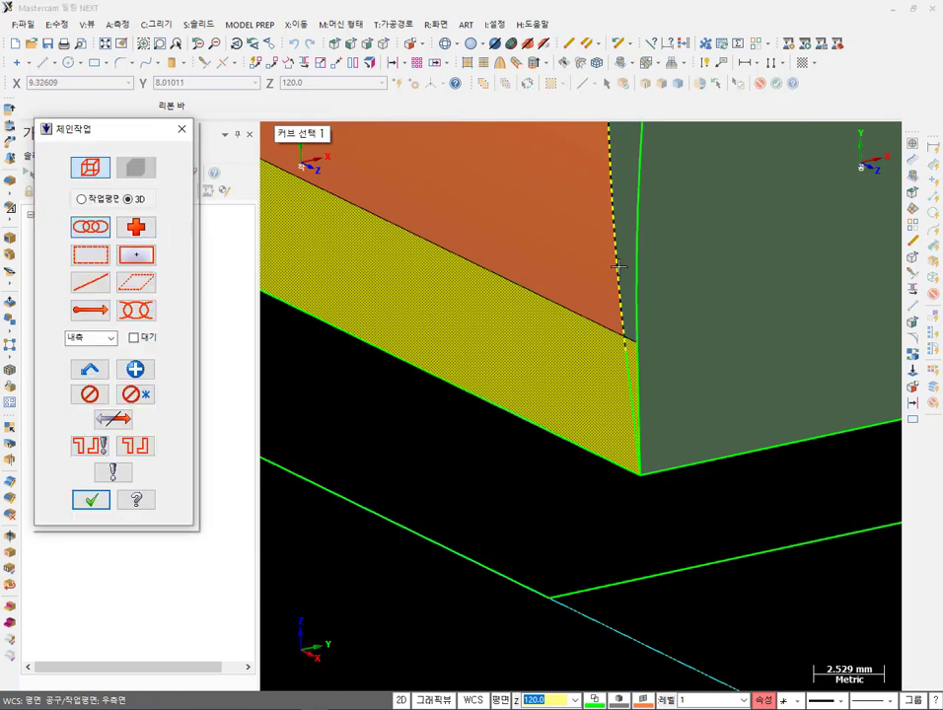
left_click(104, 504)
scroll(642, 499, "down", 10)
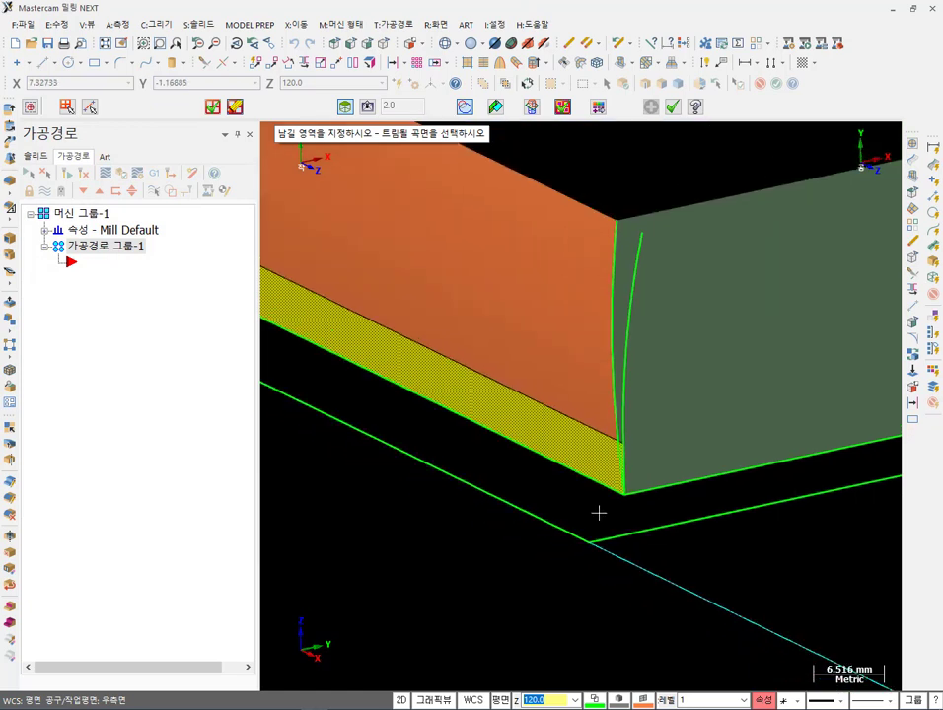
scroll(598, 512, "down", 2)
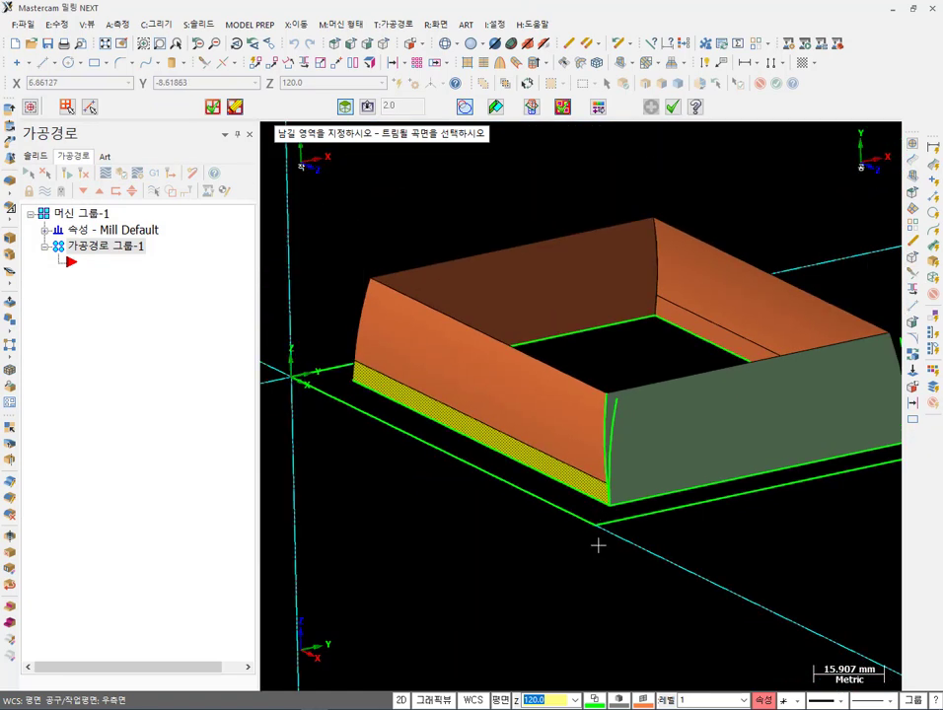
scroll(598, 544, "up", 1)
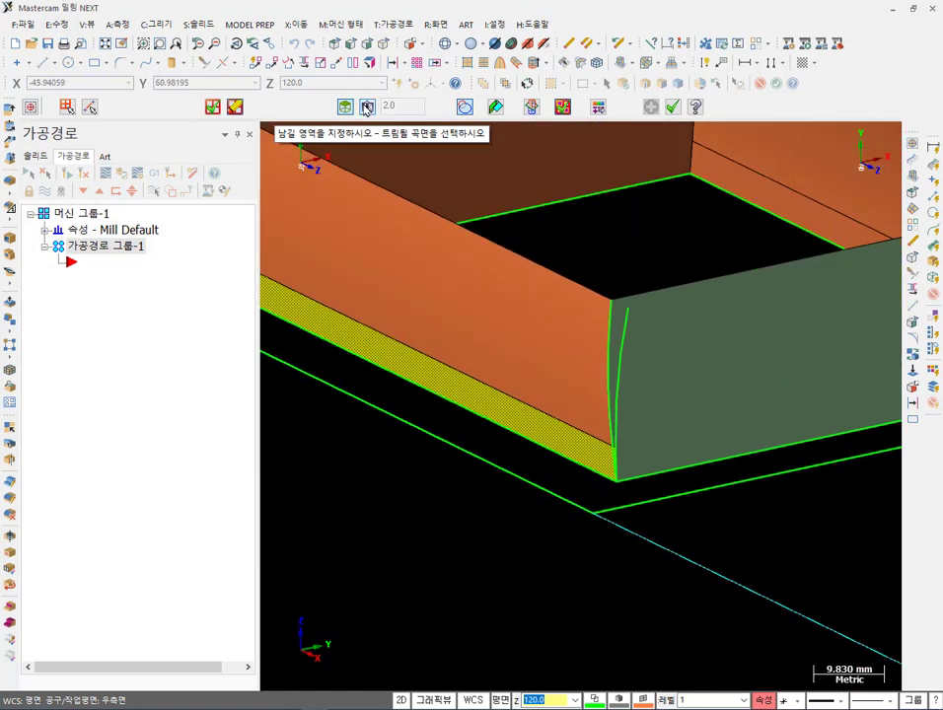
left_click(595, 459)
scroll(597, 464, "up", 3)
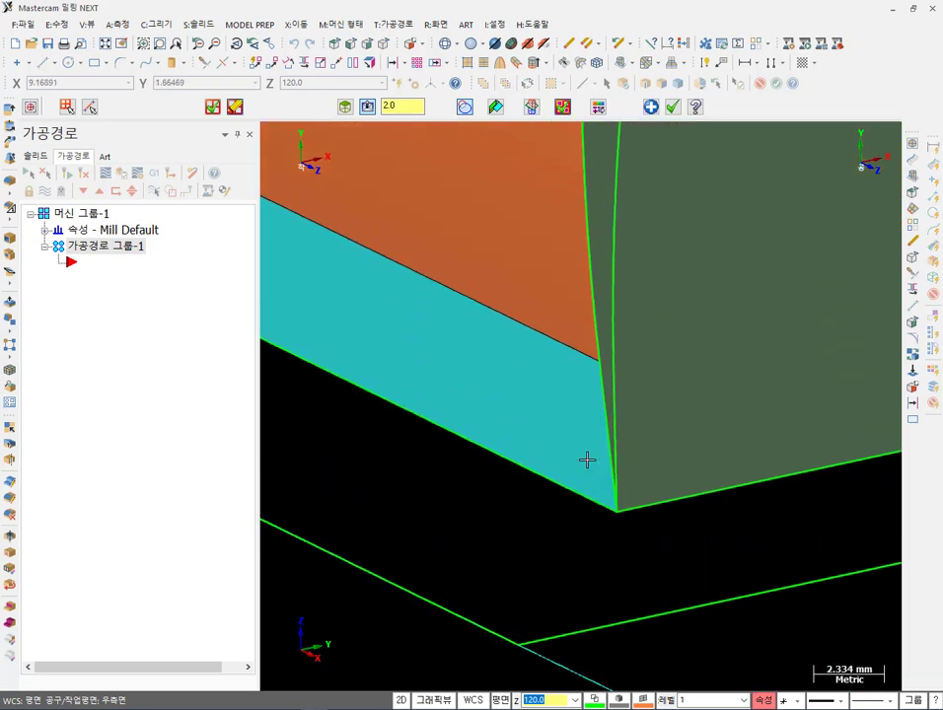
- Examine the trimmed lower strip's end for a clean match with the R80 wall and end wall at the base corner
scroll(600, 467, "up", 1)
mouse_move(564, 431)
middle_mouse_down()
mouse_move(600, 417)
mouse_move(640, 419)
middle_mouse_up()
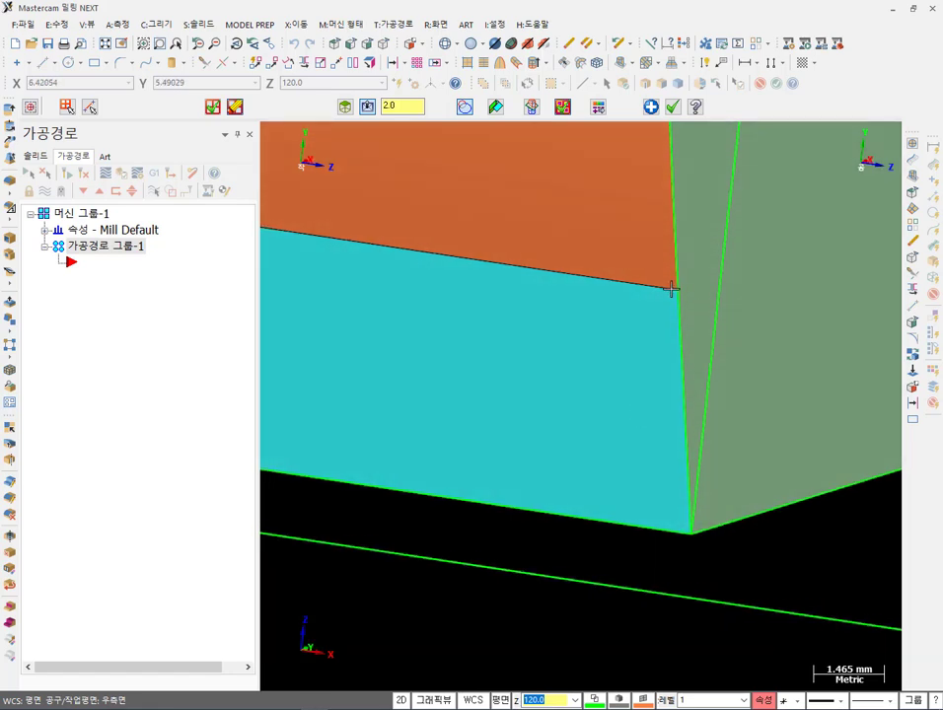
scroll(691, 315, "up", 2)
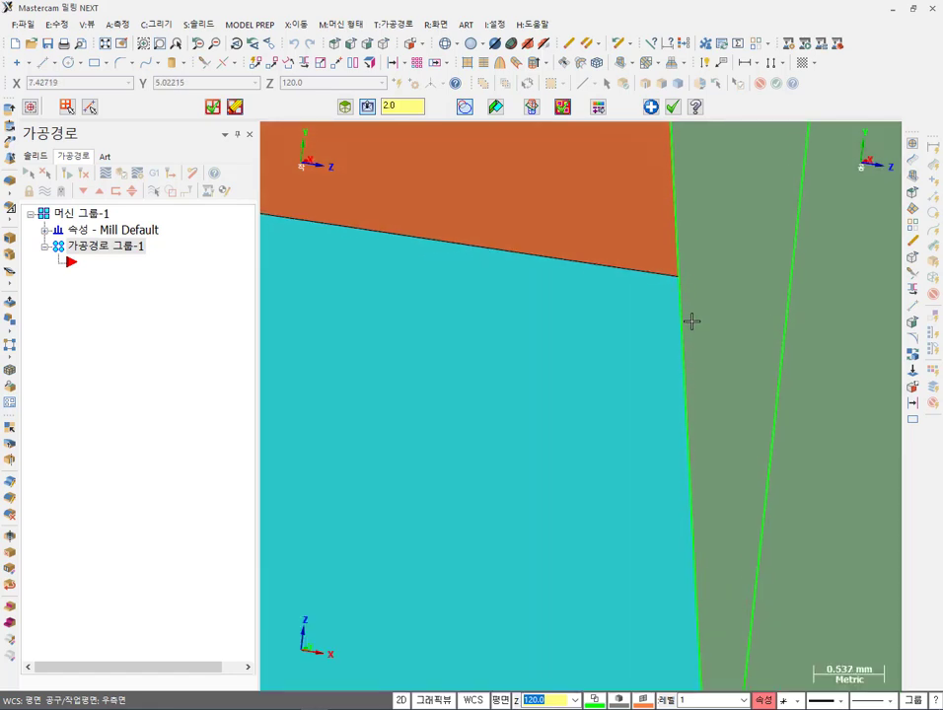
scroll(691, 321, "down", 5)
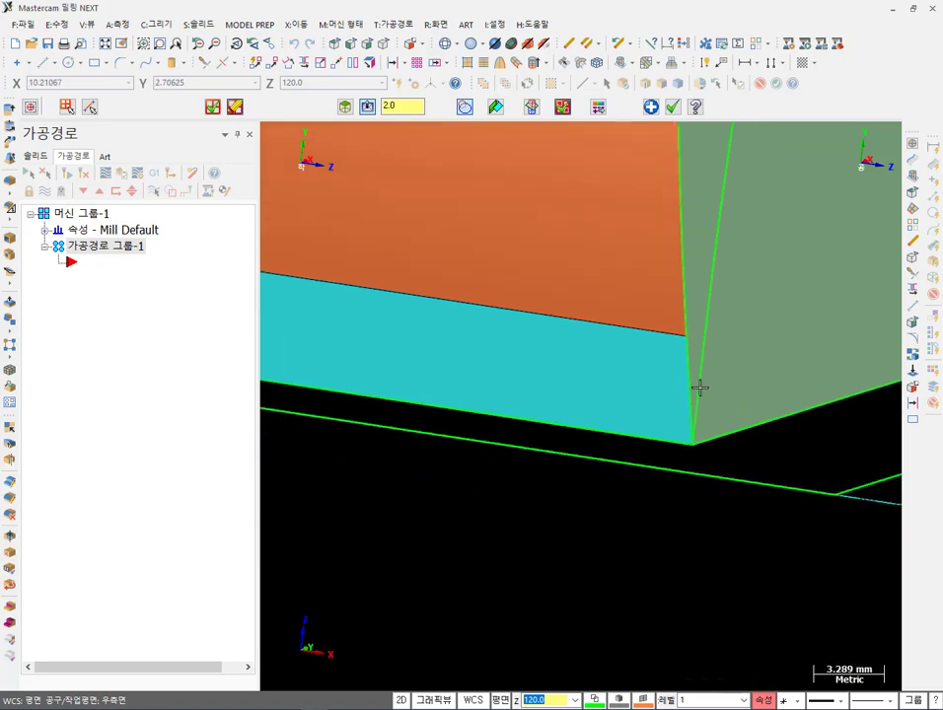
scroll(703, 382, "down", 1)
middle_click_drag(673, 346, 586, 357)
scroll(482, 461, "down", 2)
scroll(724, 232, "up", 2)
- Compare both corners of the end wall, checking the edge curves against the nearby green arcs and the lower strips
middle_click_drag(724, 232, 618, 257)
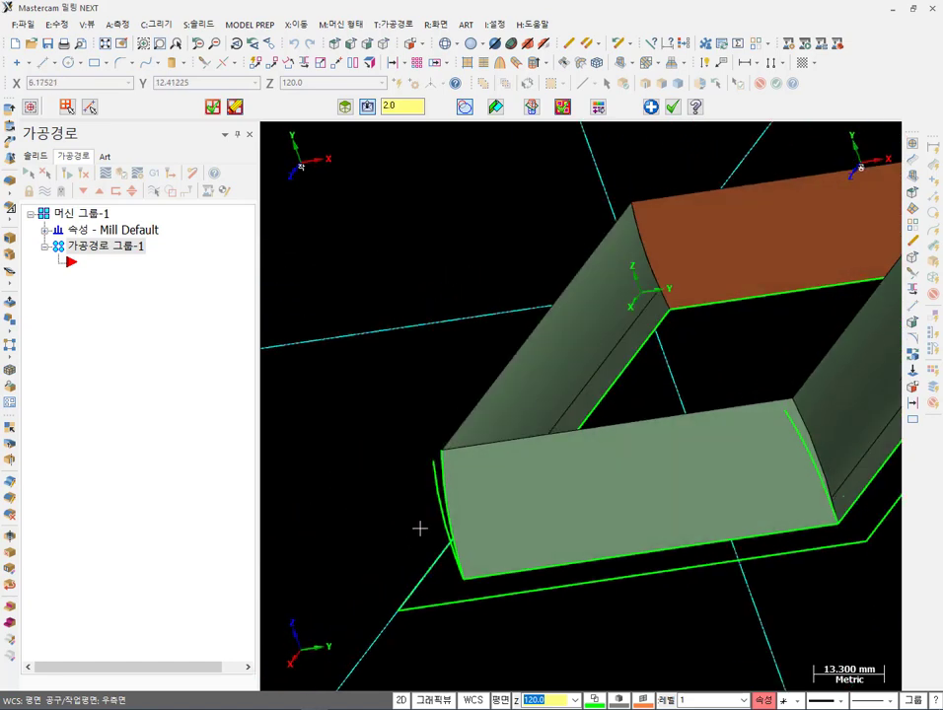
scroll(430, 520, "up", 4)
scroll(461, 446, "down", 5)
middle_click_drag(468, 428, 568, 413)
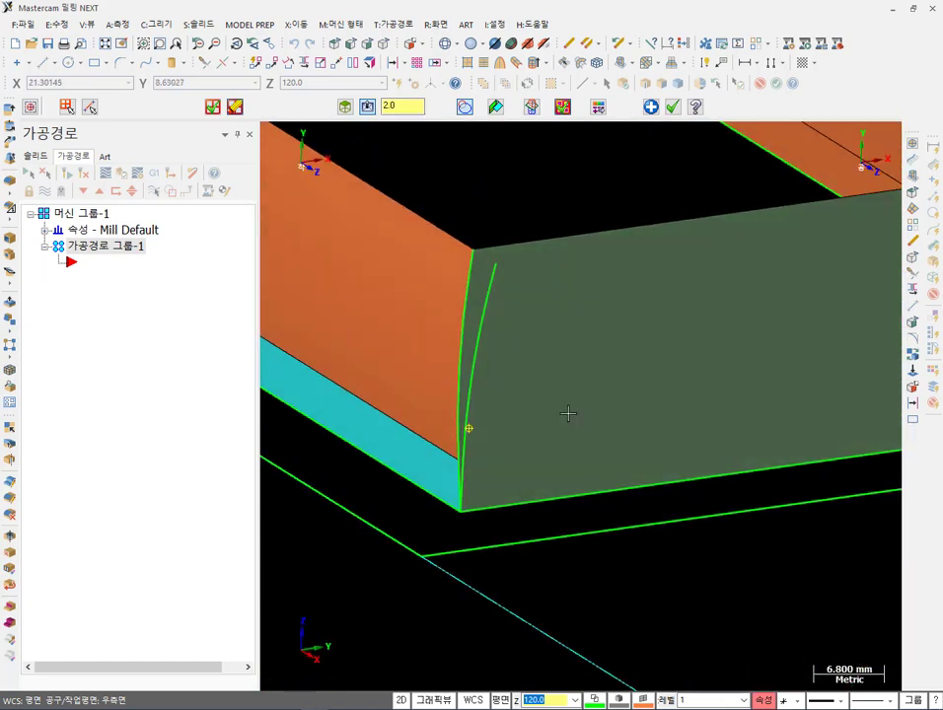
scroll(789, 521, "down", 3)
middle_click_drag(550, 338, 491, 326)
scroll(492, 353, "up", 2)
scroll(501, 341, "down", 1)
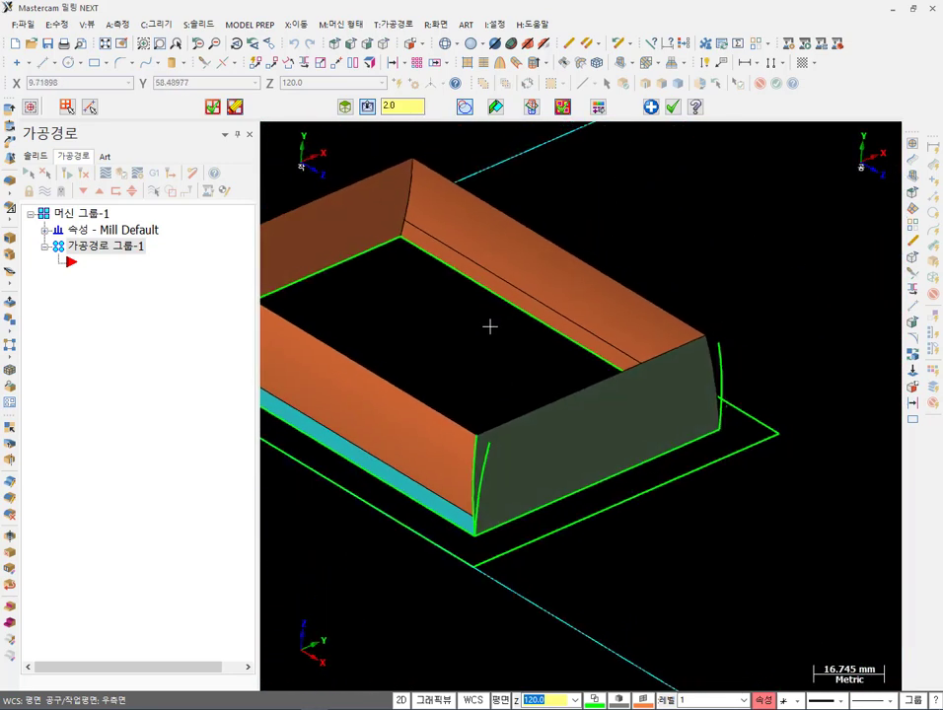
scroll(741, 368, "down", 2)
middle_click_drag(741, 368, 677, 299)
scroll(482, 413, "up", 1)
middle_click_drag(483, 412, 561, 377)
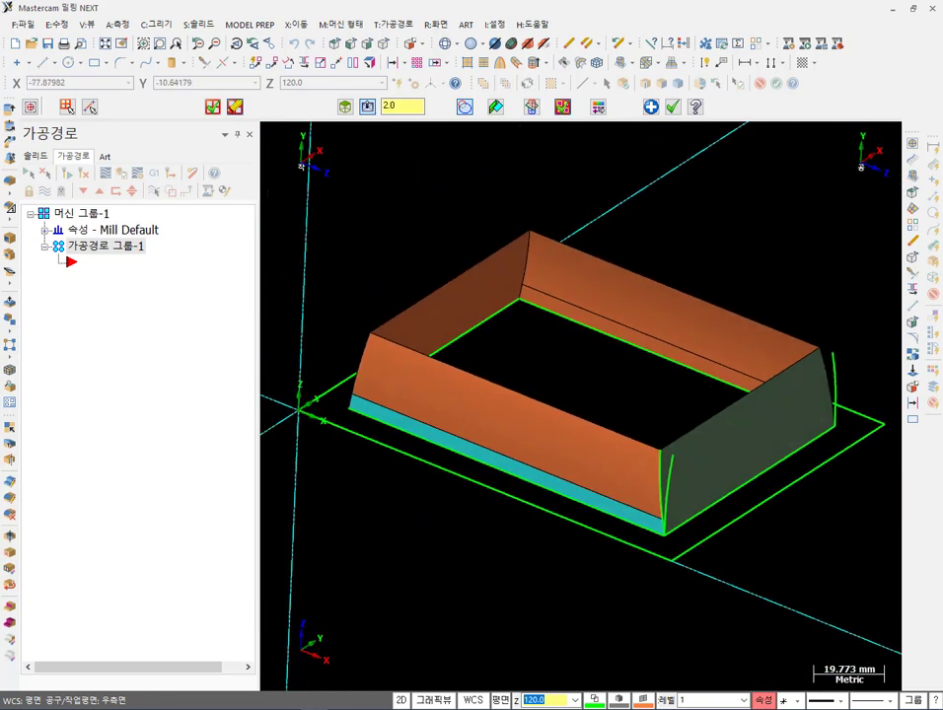
- Switch to the PDF drawing in Acrobat and study Section A-A, the side view and the isometric view for the boss's shape
key("alt+Tab")
scroll(440, 378, "down", 6)
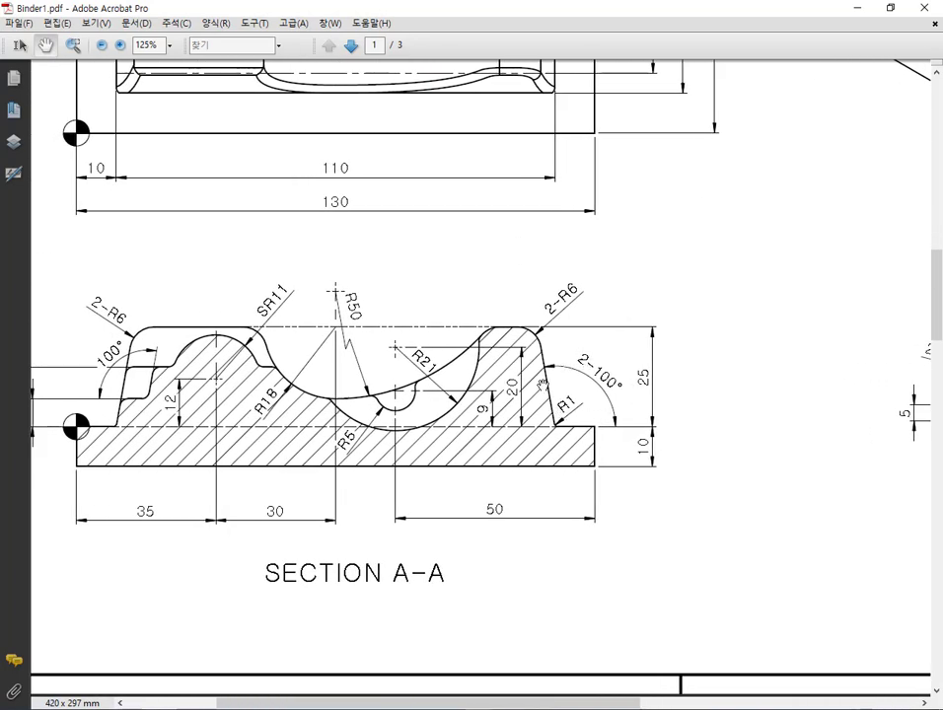
left_click_drag(657, 306, 286, 245)
left_click_drag(581, 321, 453, 327)
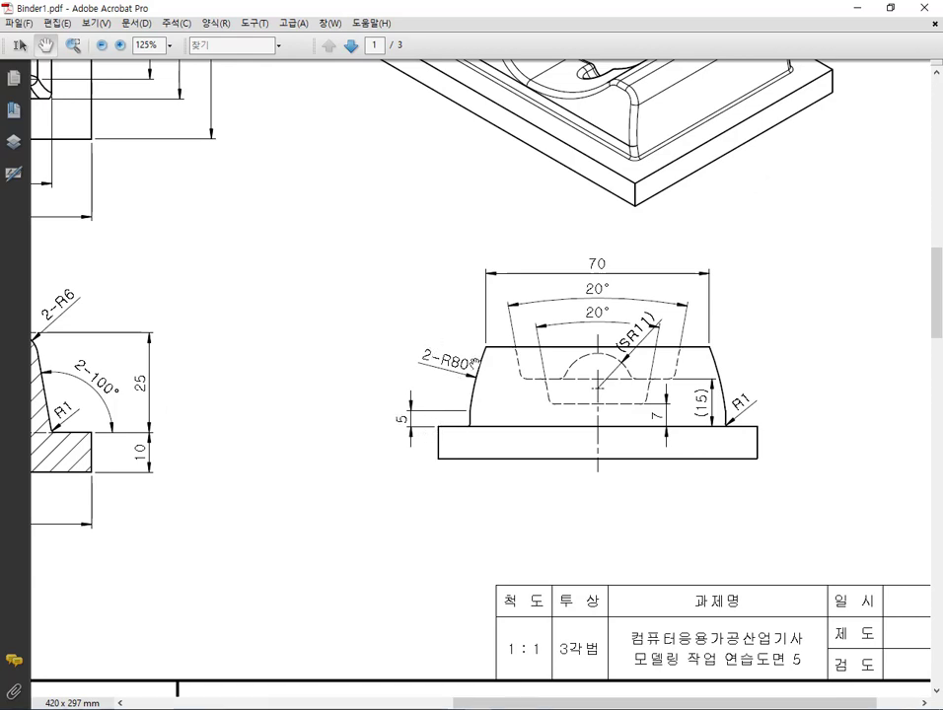
scroll(724, 385, "up", 4)
scroll(690, 345, "left", 1)
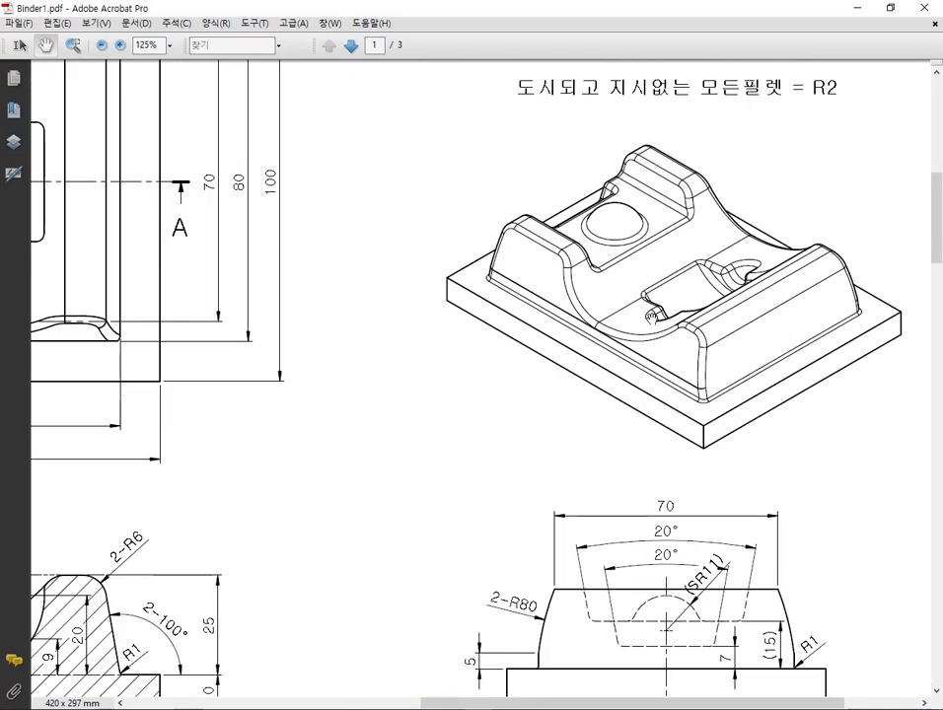
left_click_drag(101, 345, 756, 225)
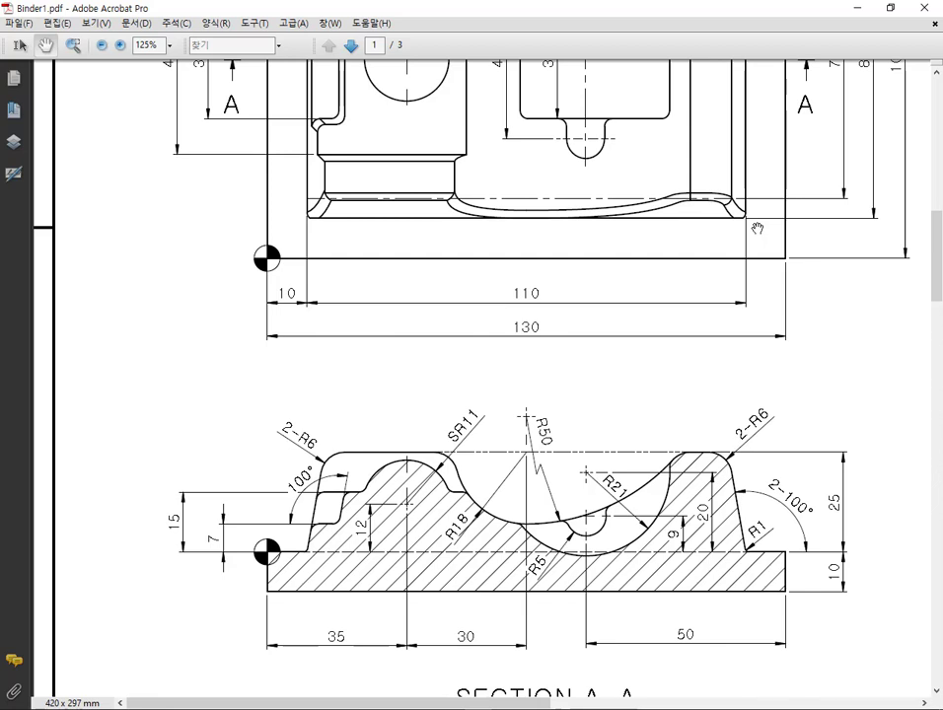
scroll(413, 376, "down", 2)
scroll(458, 400, "up", 2)
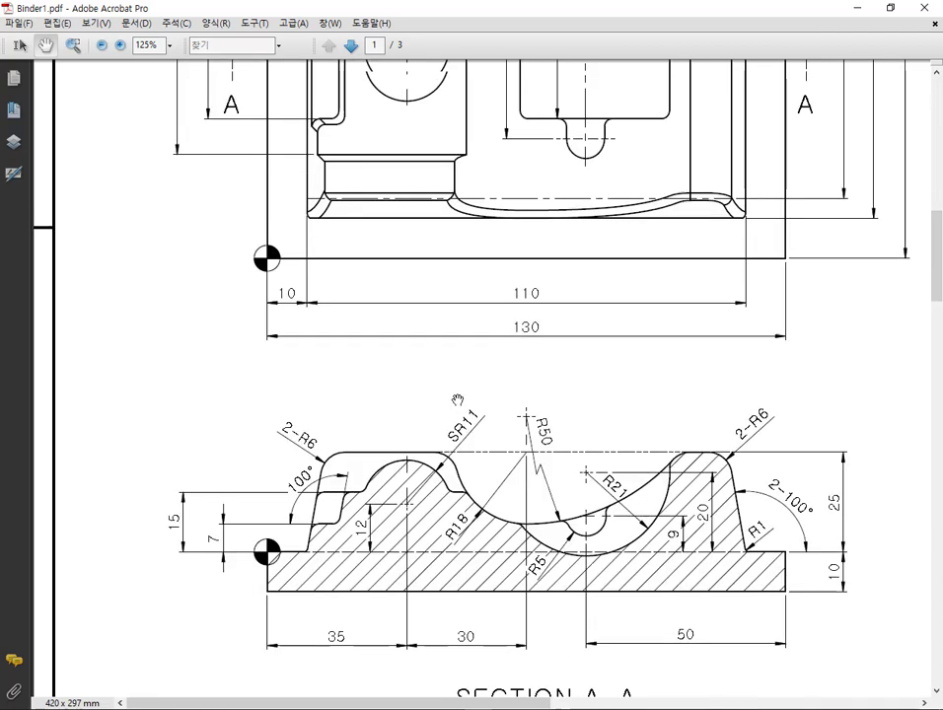
- Switch back to Mastercam and inspect the boss's four walls and its open top and base from several angles
key("alt+Tab")
scroll(524, 367, "down", 6)
scroll(668, 280, "up", 5)
mouse_move(661, 288)
middle_mouse_down()
mouse_move(578, 264)
mouse_move(657, 278)
mouse_move(614, 284)
middle_mouse_up()
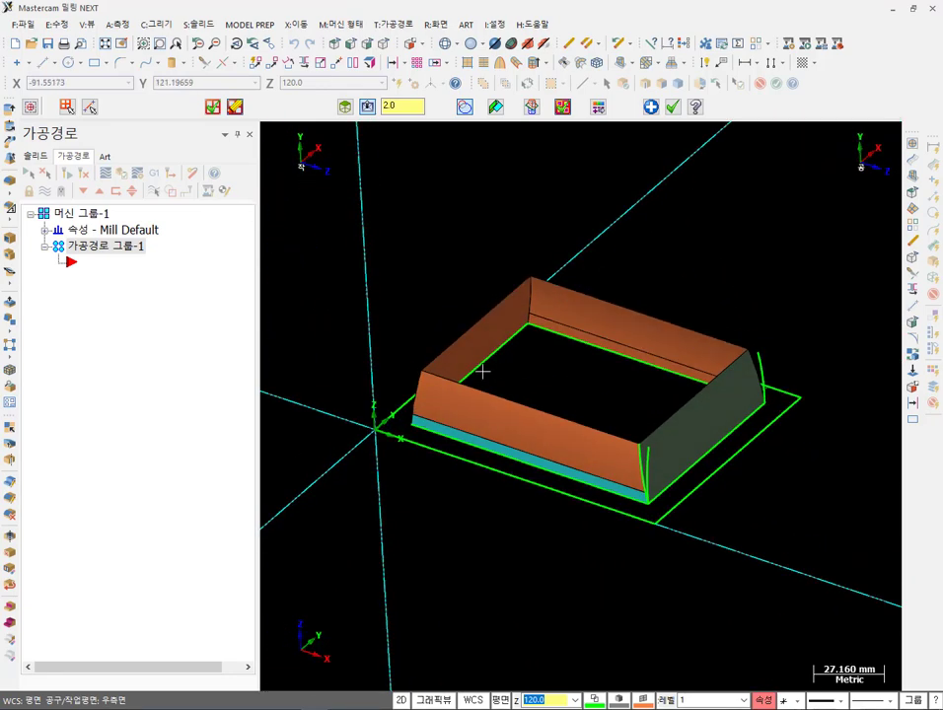
scroll(482, 371, "up", 2)
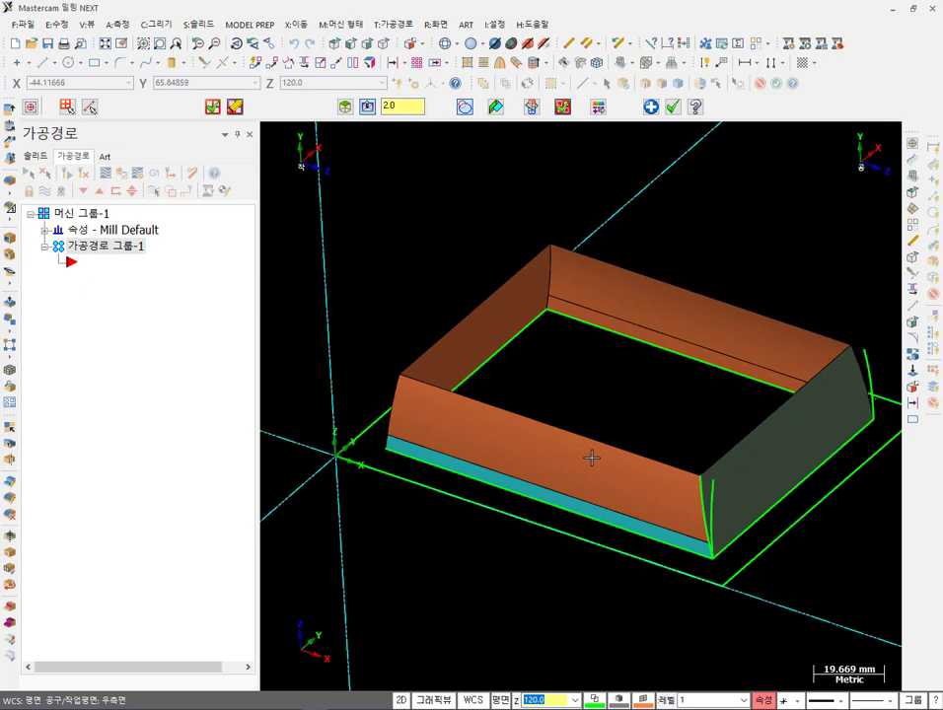
scroll(697, 441, "up", 2)
middle_click_drag(701, 413, 706, 392)
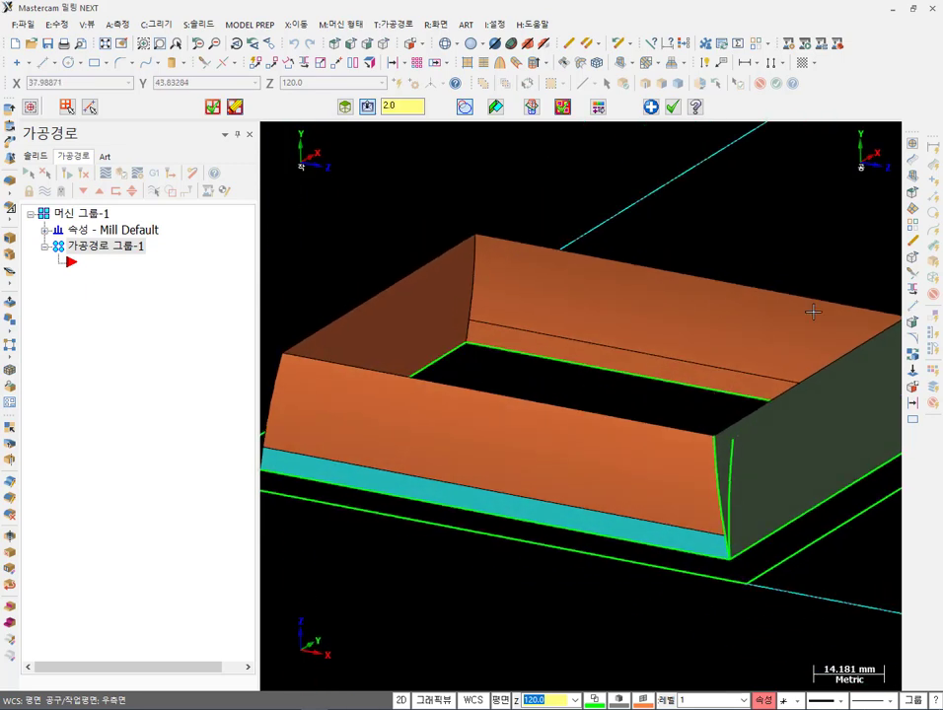
scroll(556, 350, "down", 2)
middle_click_drag(561, 345, 555, 370)
scroll(650, 282, "down", 2)
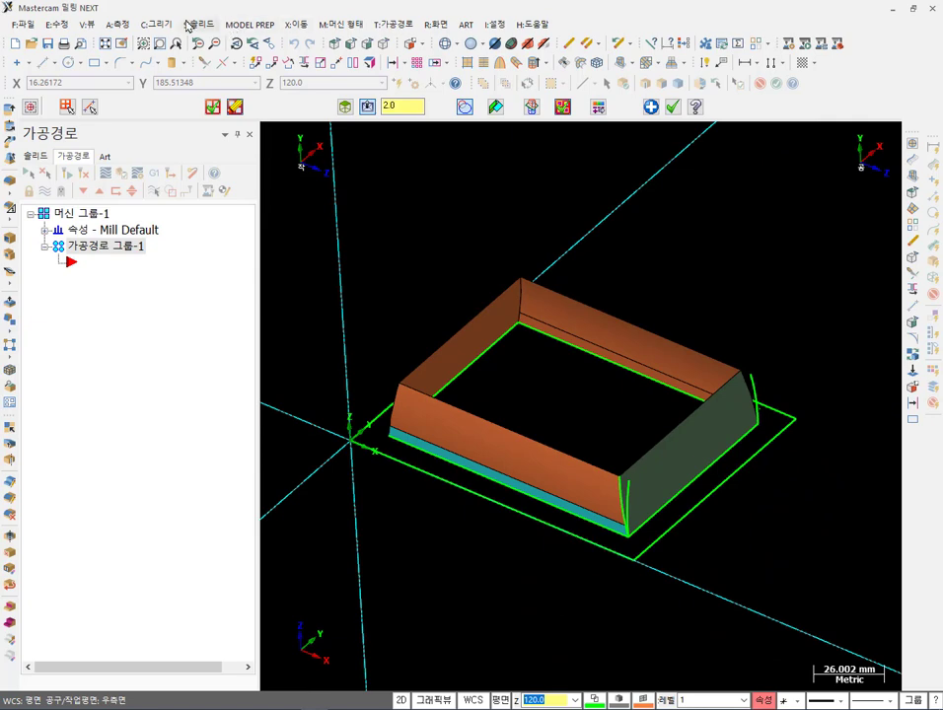
- Create edge curves along the top edges of the far R80 side wall and the end wall nearest the origin
left_click(156, 23)
mouse_move(177, 137)
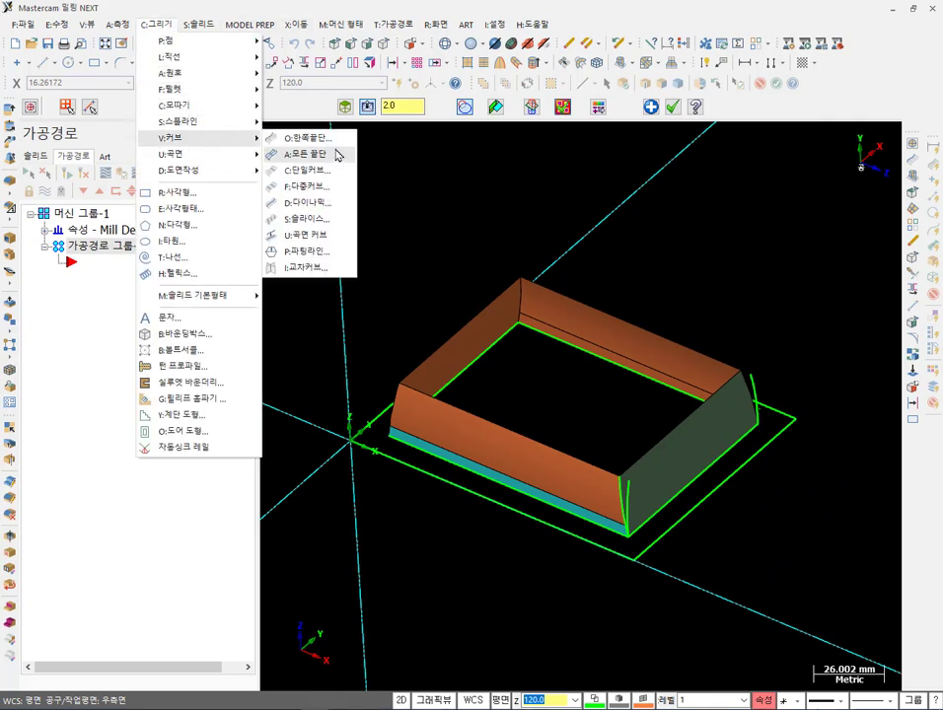
left_click(339, 156)
scroll(577, 325, "up", 2)
left_click(604, 297)
left_click(605, 297)
left_click(454, 306)
left_click(481, 218)
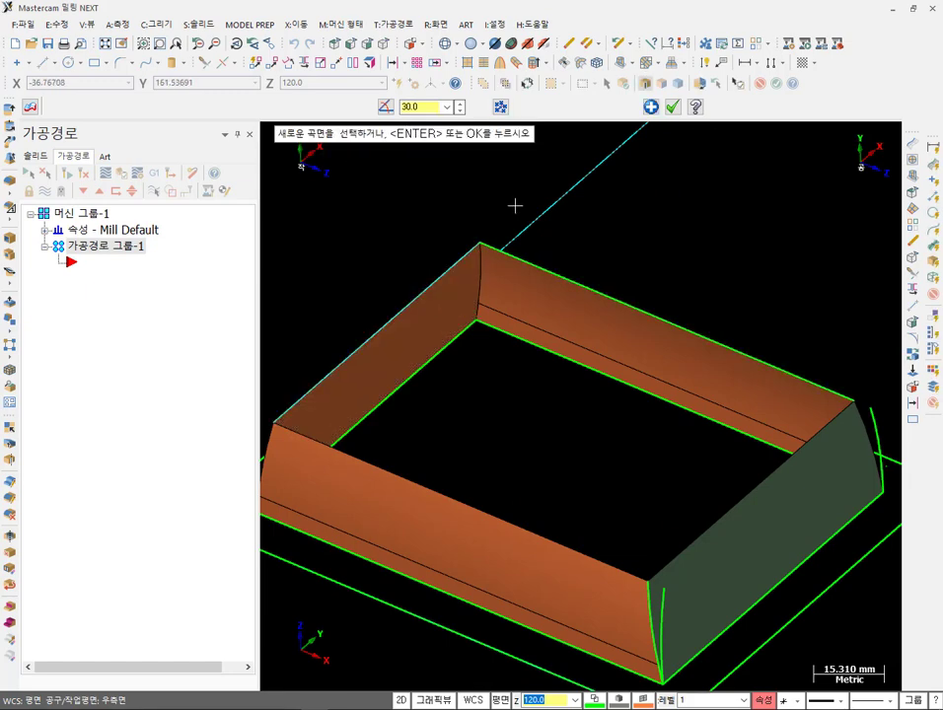
- Create edge curves along the top edges of the near R80 side wall and the opposite end wall, and accept them
scroll(481, 218, "down", 2)
left_click(488, 405)
left_click(590, 376)
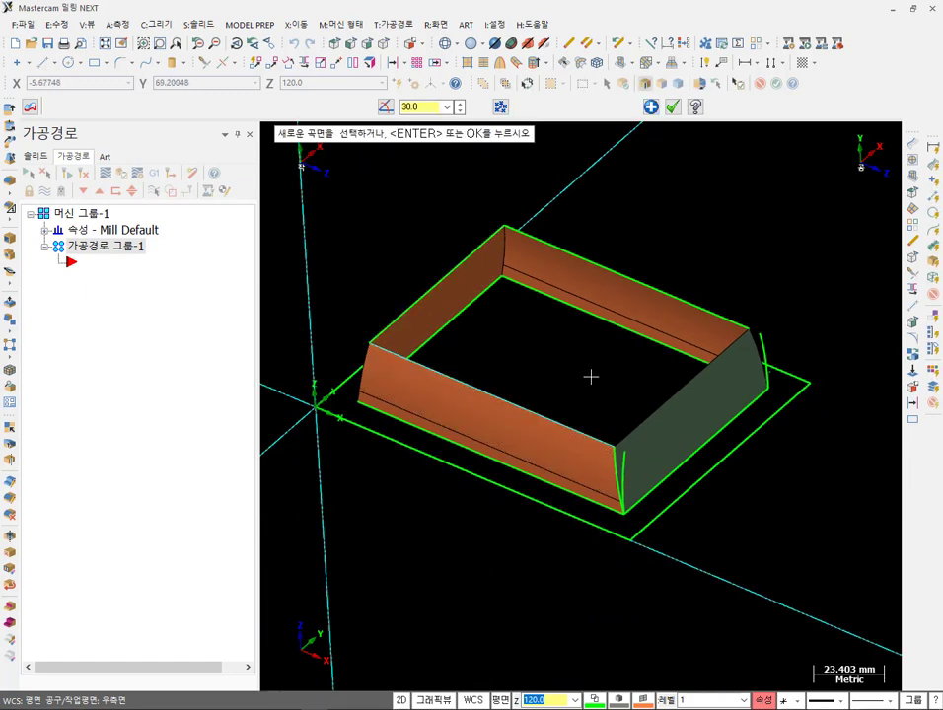
left_click(669, 405)
left_click(664, 393)
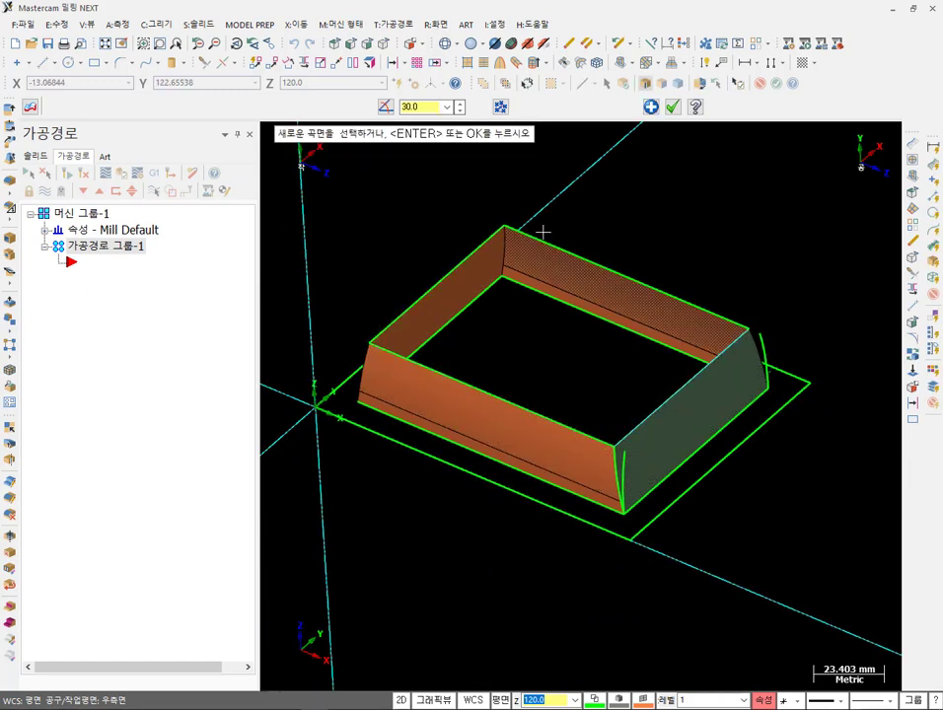
left_click(672, 107)
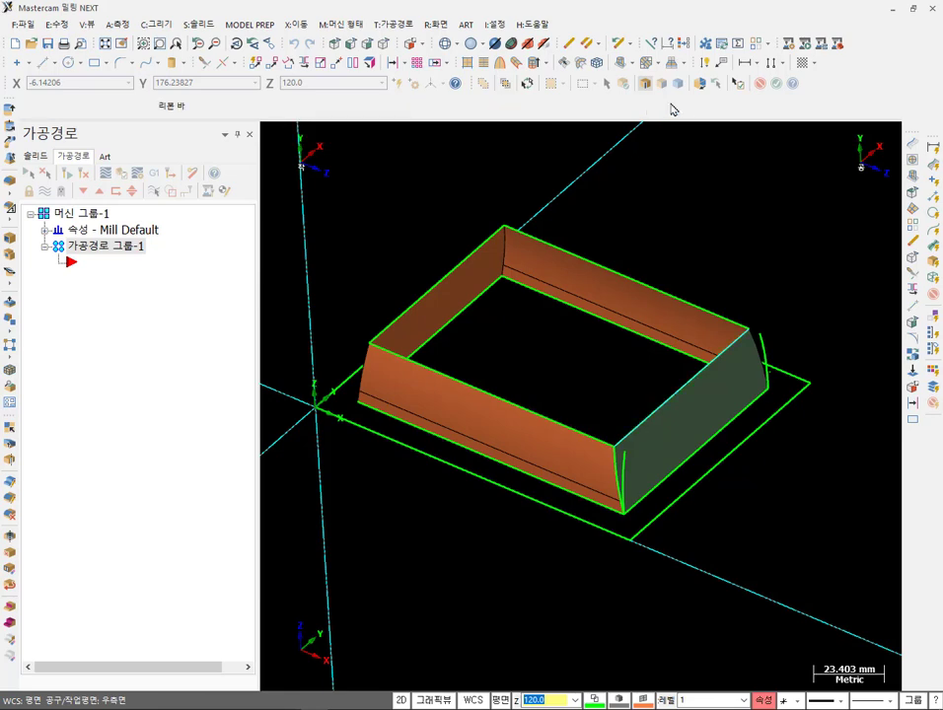
- Create a flat boundary surface closing the top of the boss from the chained loop of top edge curves
left_click(158, 24)
mouse_move(185, 153)
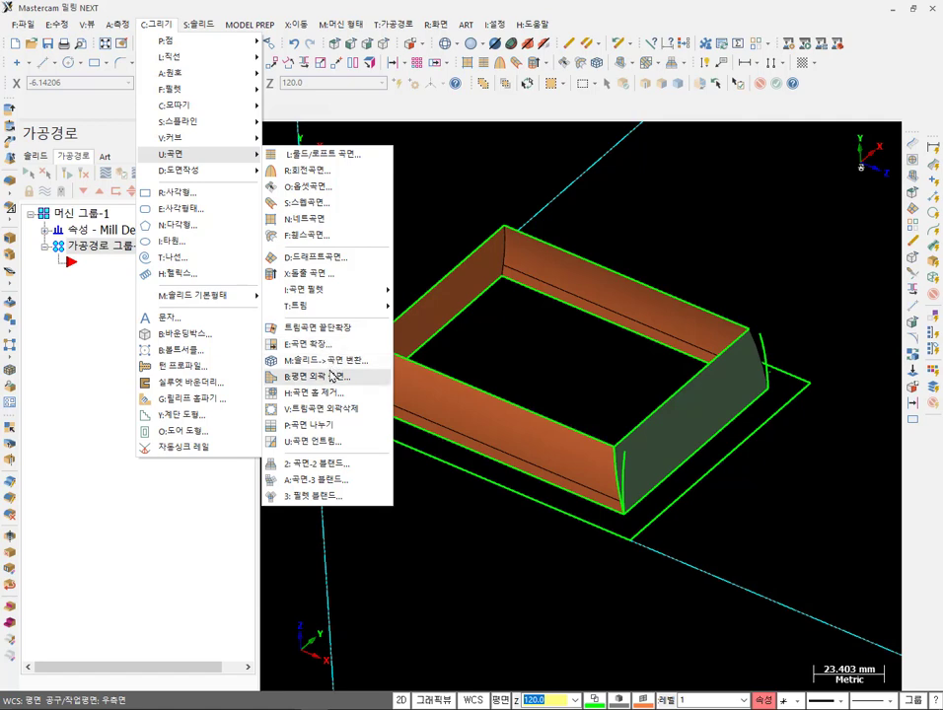
left_click(326, 377)
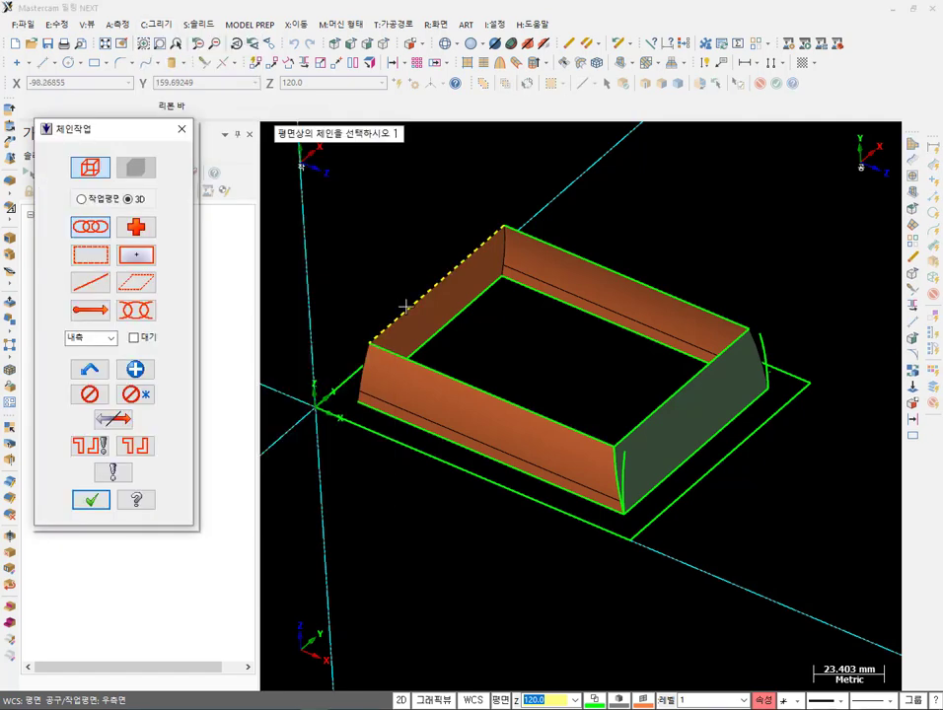
left_click(91, 499)
middle_click_drag(411, 526, 672, 157)
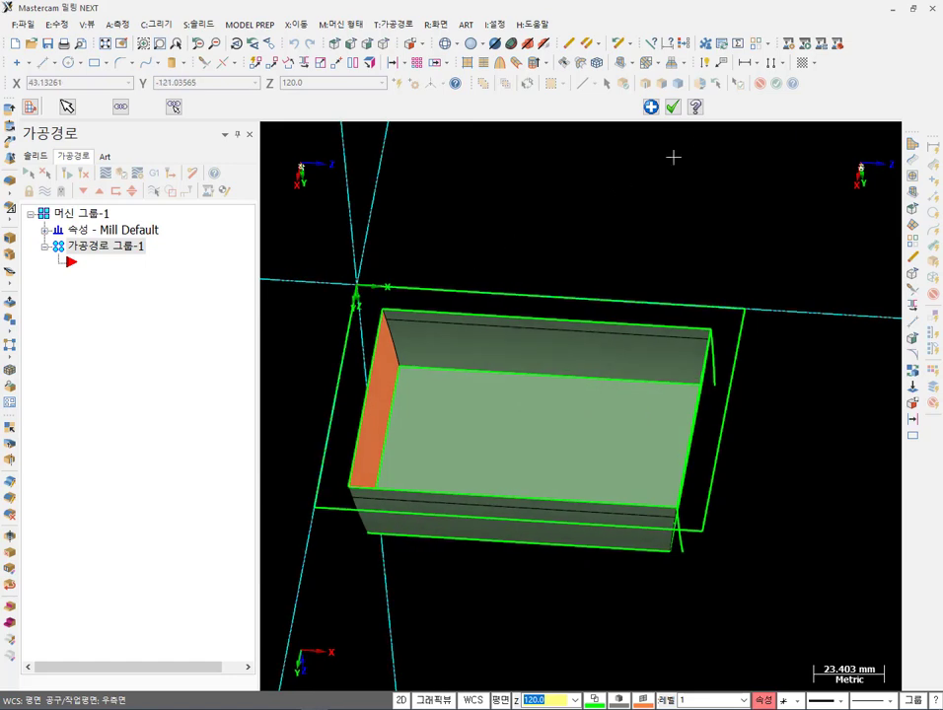
- Create a second flat boundary surface closing the underside from the chained base outline of the boss, and accept it
left_click(651, 109)
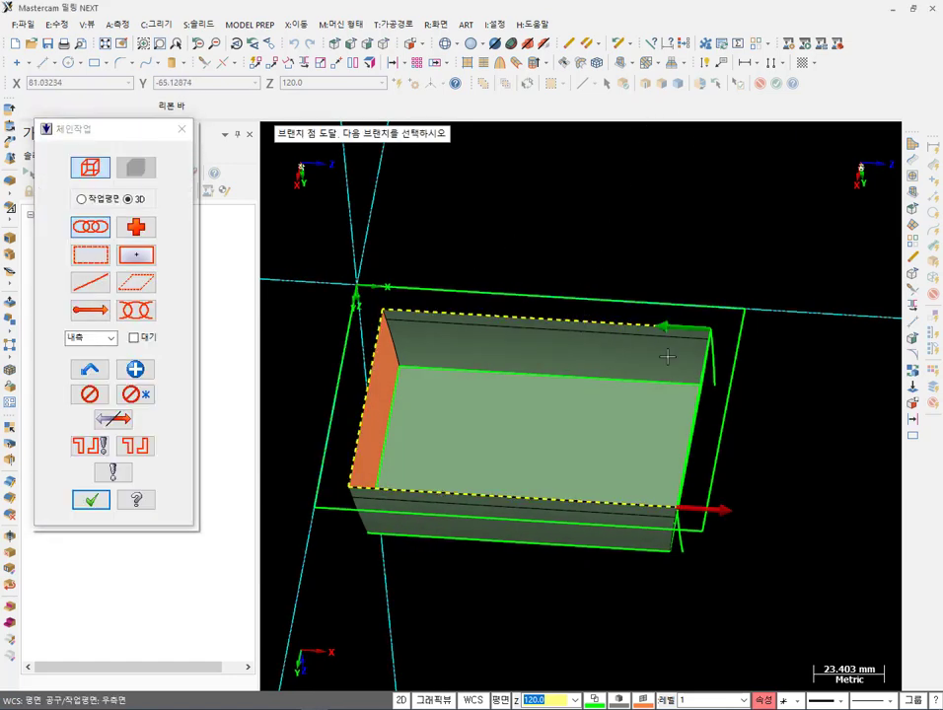
middle_click_drag(673, 408, 747, 228)
left_click(91, 501)
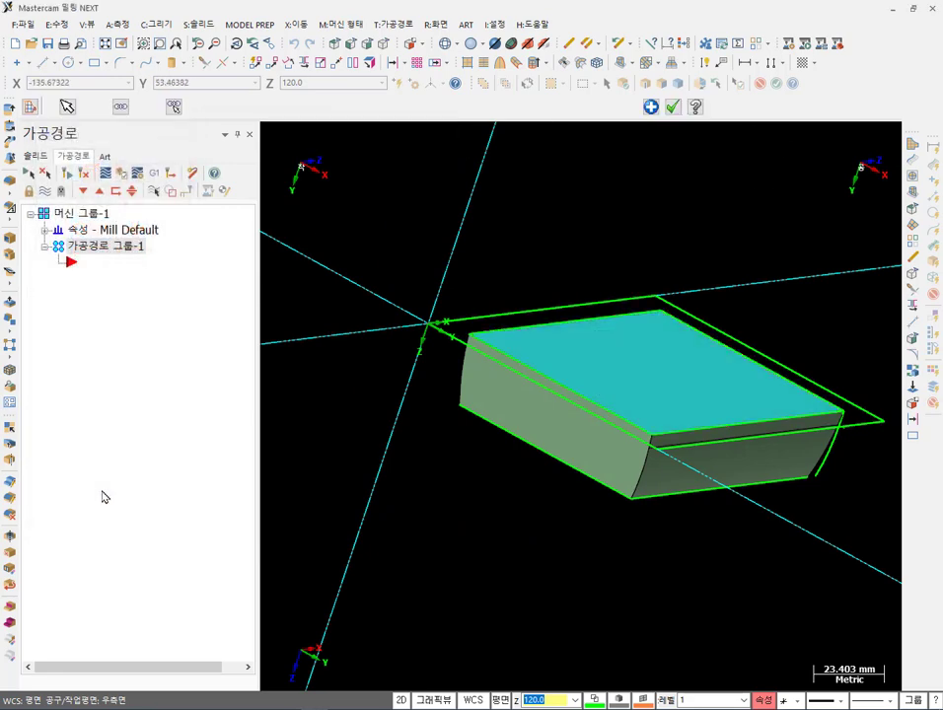
left_click(672, 106)
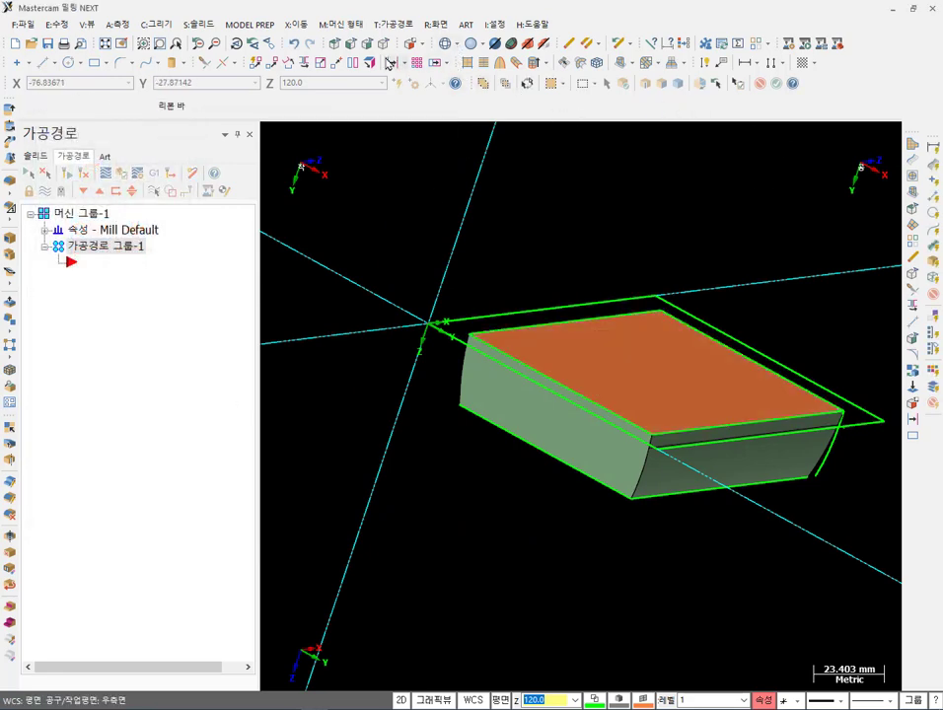
- Stitch all the boss surfaces into a solid with an edge tolerance of 0.1, blanking the original surfaces
left_click(386, 44)
scroll(604, 512, "up", 3)
scroll(604, 394, "down", 4)
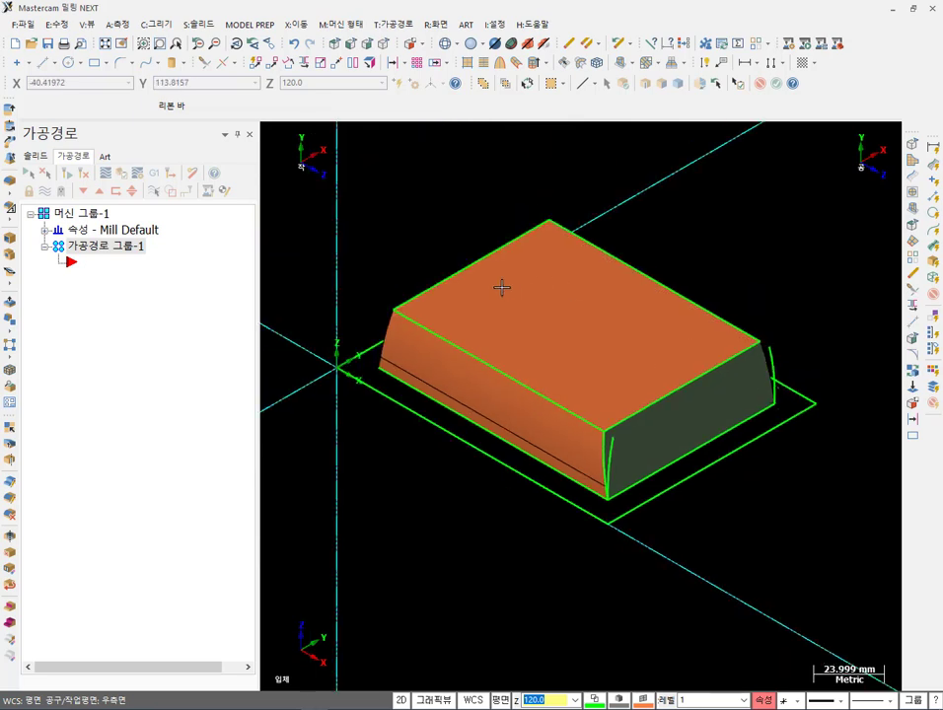
scroll(504, 287, "up", 2)
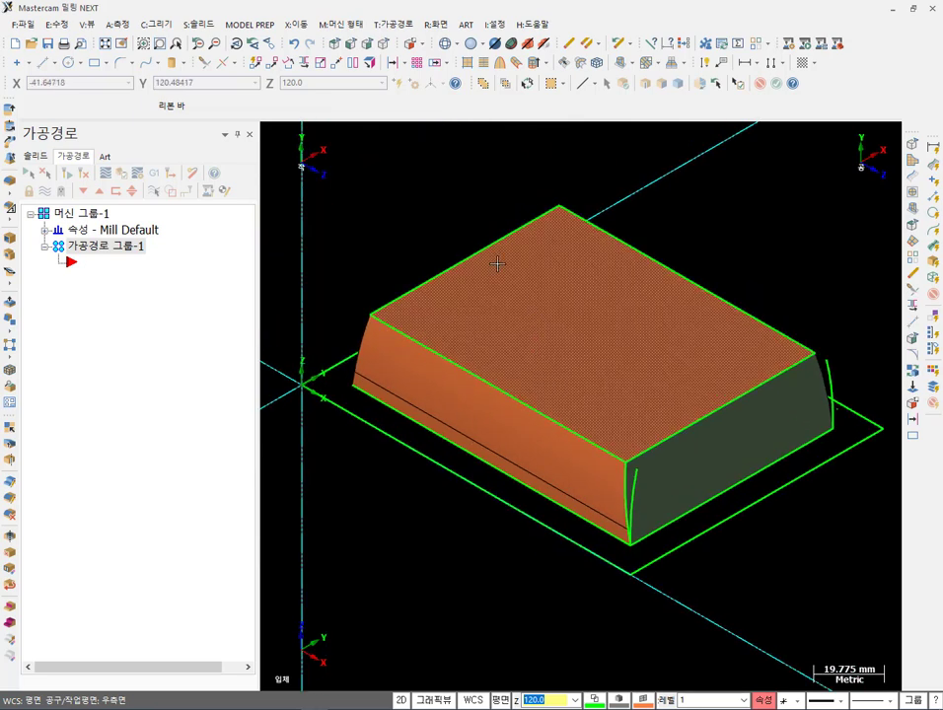
left_click(197, 24)
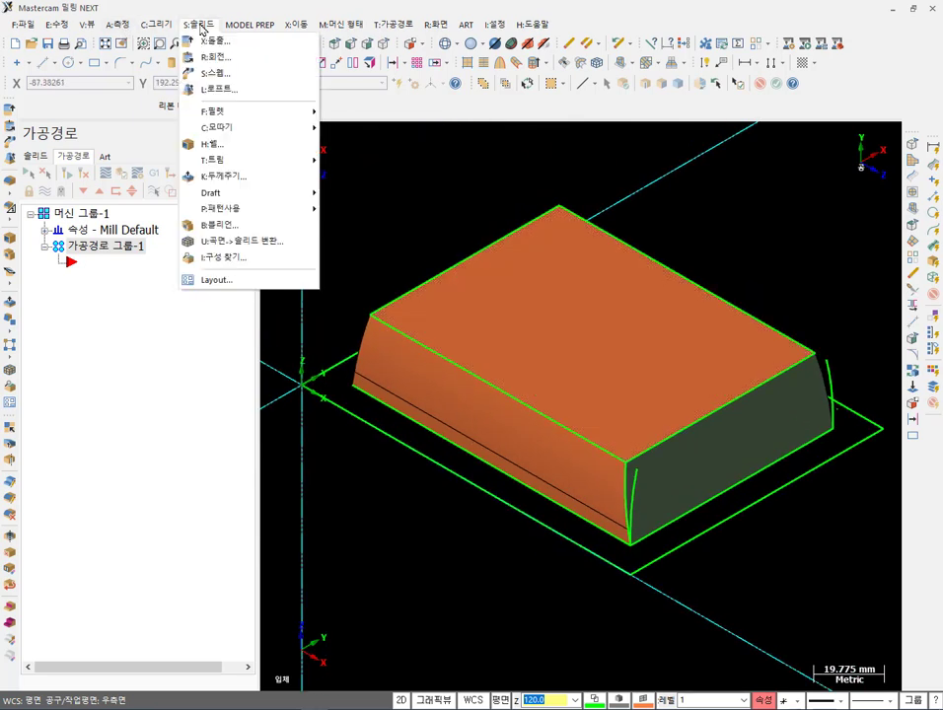
left_click(242, 246)
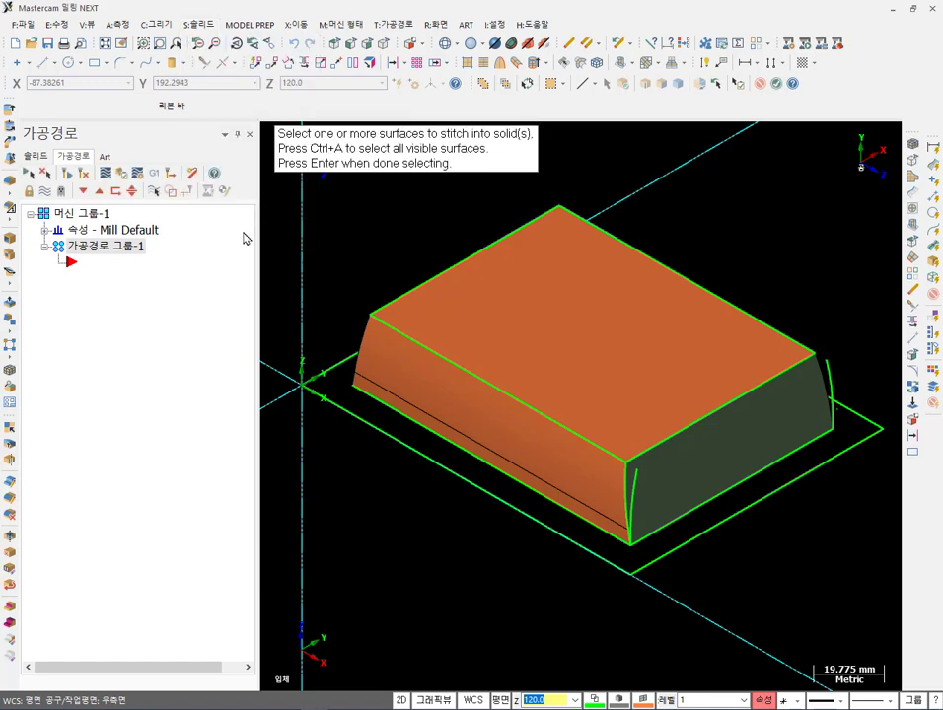
scroll(564, 509, "down", 3)
left_click_drag(350, 228, 794, 594)
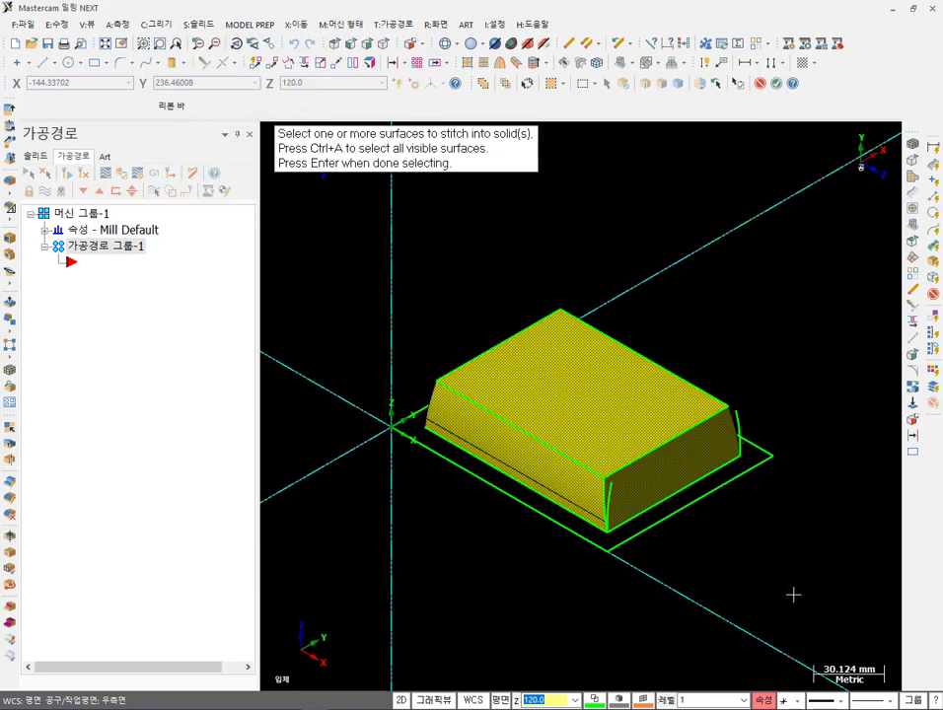
left_click(777, 84)
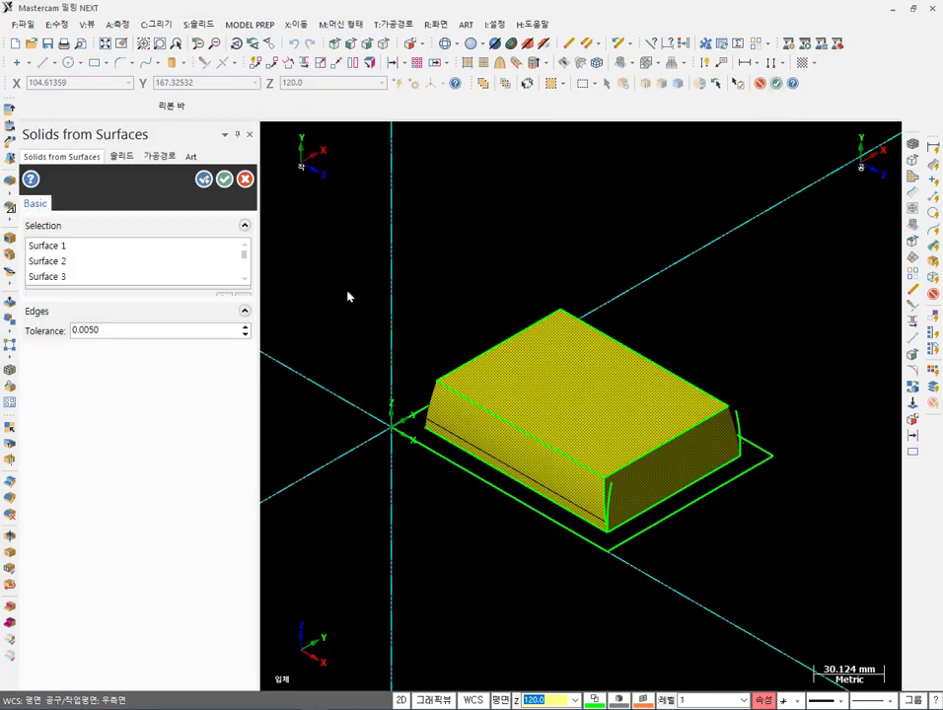
double_click(135, 390)
type("0.1")
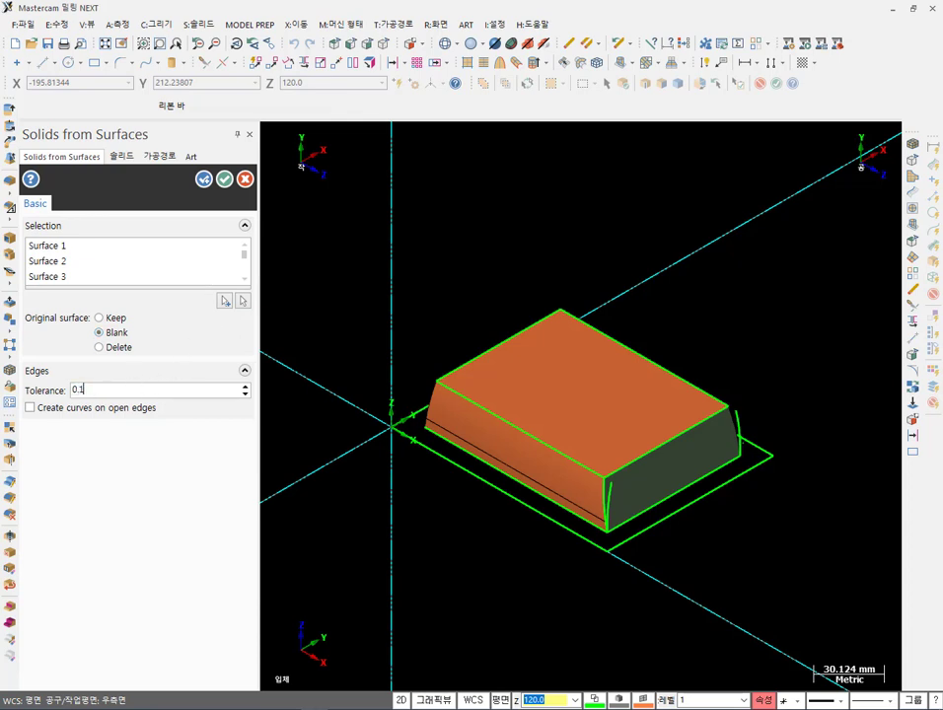
left_click(224, 178)
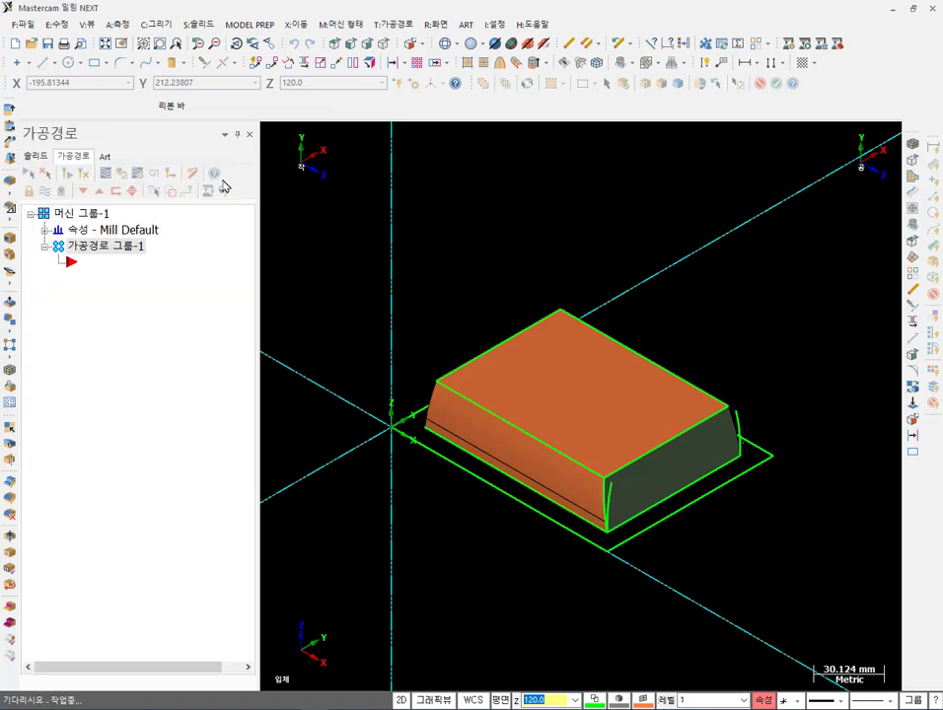
- Analyze the stitched body's properties to check whether it is a closed solid, and dismiss the report
left_click(612, 421)
scroll(499, 446, "up", 4)
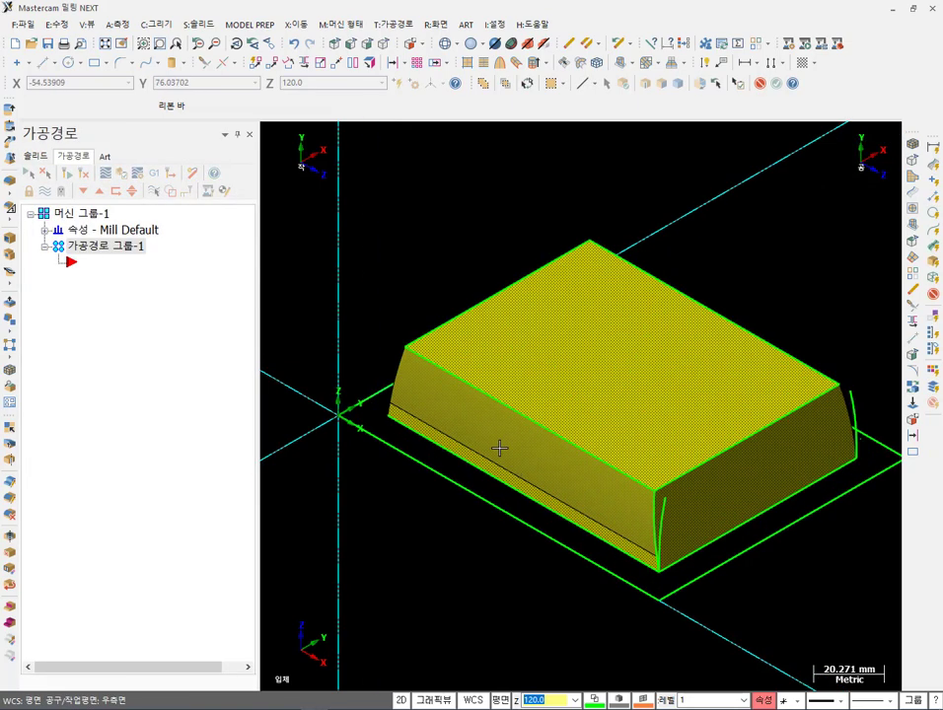
left_click(594, 261)
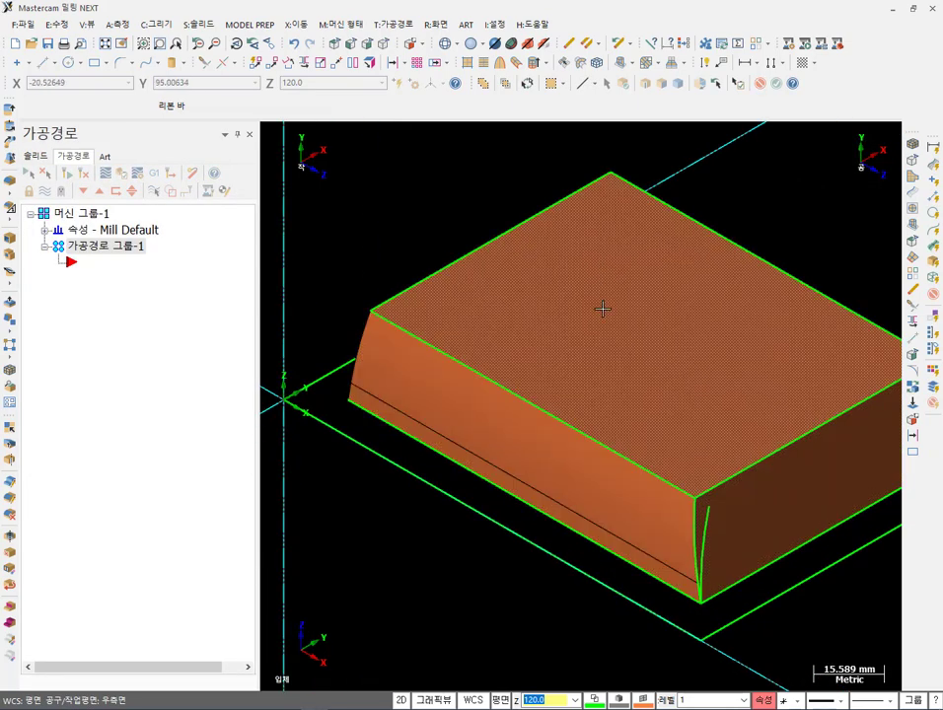
left_click(642, 351)
key("F4")
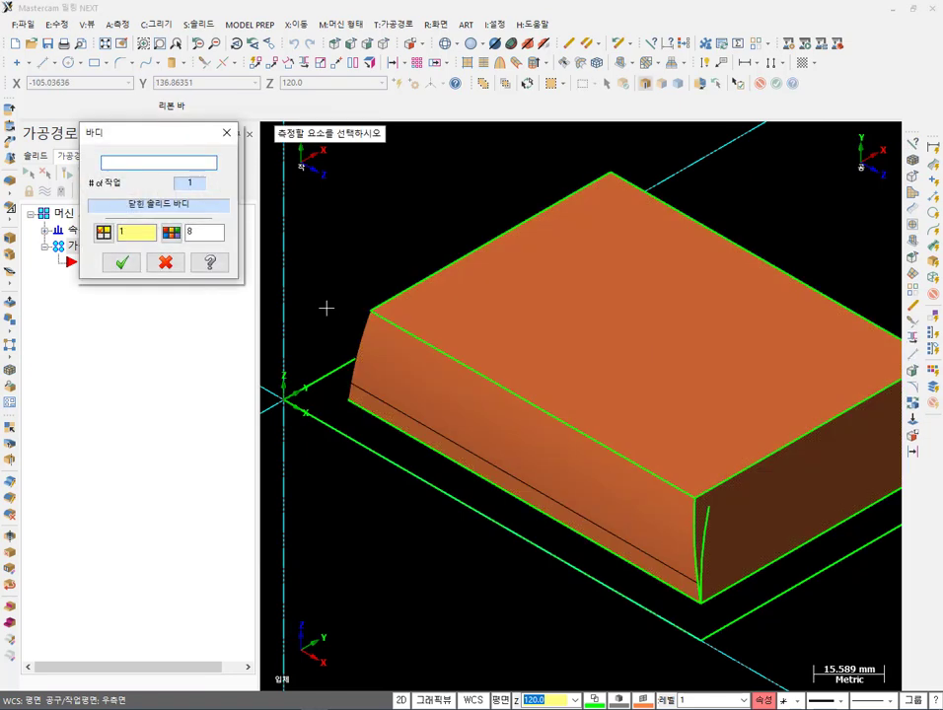
left_click(123, 262)
- Examine the stitched solid's top, side walls and corners from several angles, and select the whole body
scroll(502, 331, "down", 1)
scroll(609, 410, "down", 3)
middle_click_drag(609, 410, 595, 374)
scroll(601, 457, "up", 3)
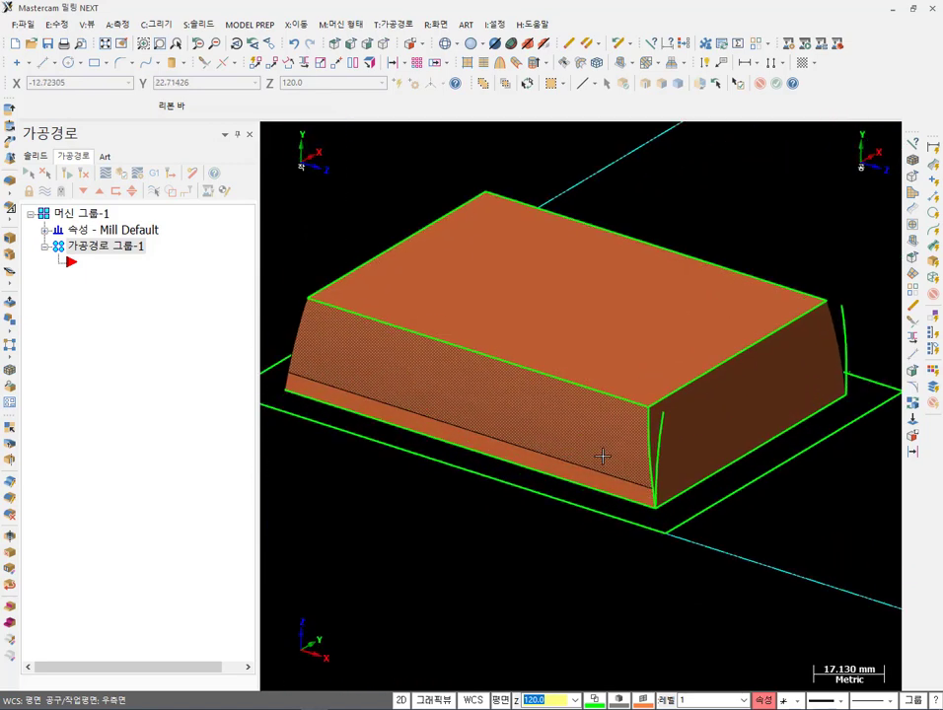
scroll(601, 456, "down", 3)
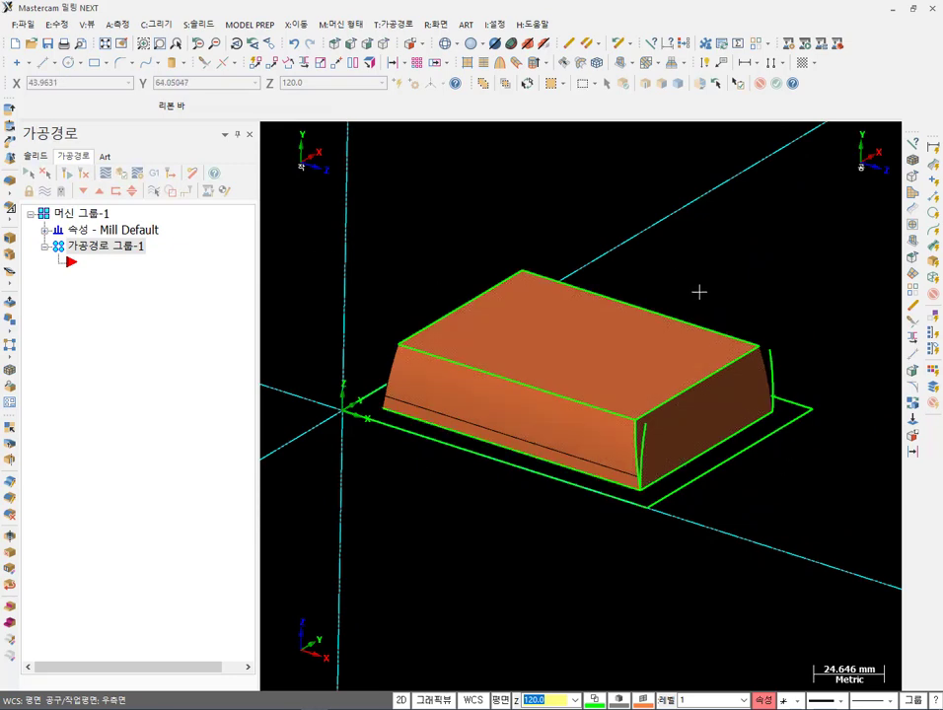
scroll(694, 297, "up", 3)
scroll(644, 381, "down", 2)
mouse_move(644, 381)
middle_mouse_down()
mouse_move(531, 370)
mouse_move(612, 362)
mouse_move(638, 377)
mouse_move(700, 375)
mouse_move(718, 364)
mouse_move(605, 389)
mouse_move(634, 390)
middle_mouse_up()
scroll(546, 438, "up", 2)
left_click(601, 344)
scroll(631, 351, "down", 2)
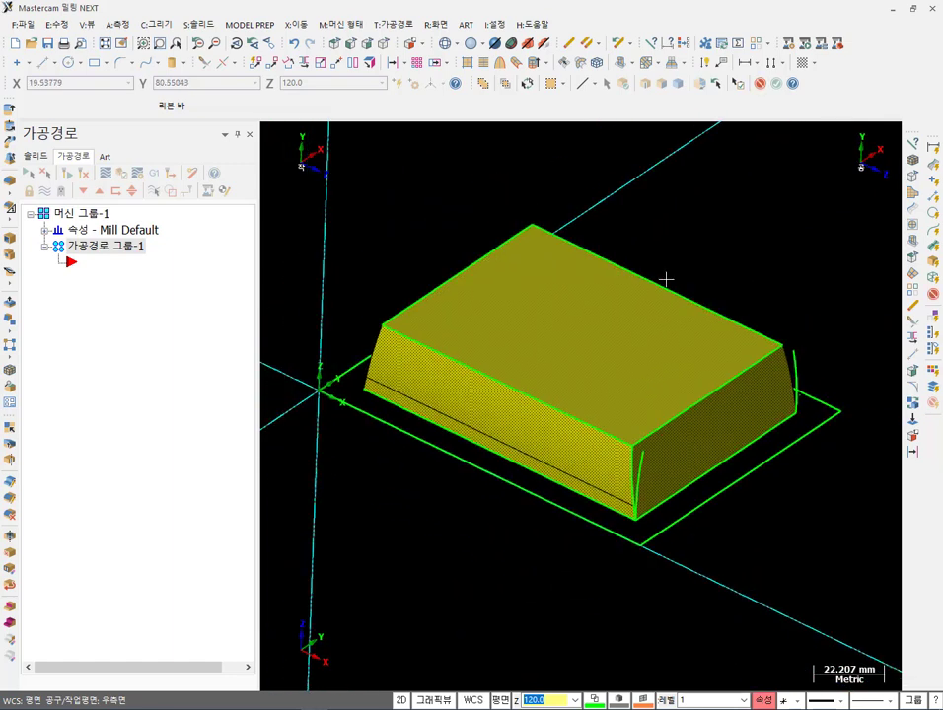
- Deselect the solid body, switch to the PDF drawing in Adobe Acrobat, and examine the part's isometric view
key("Escape")
left_click(658, 324)
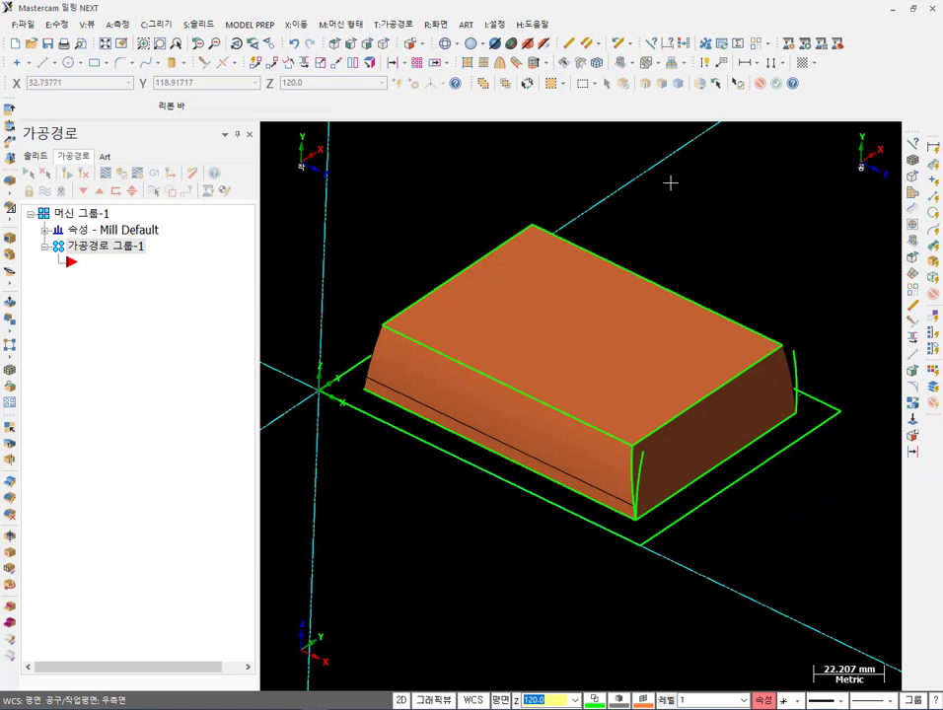
key("alt+Tab")
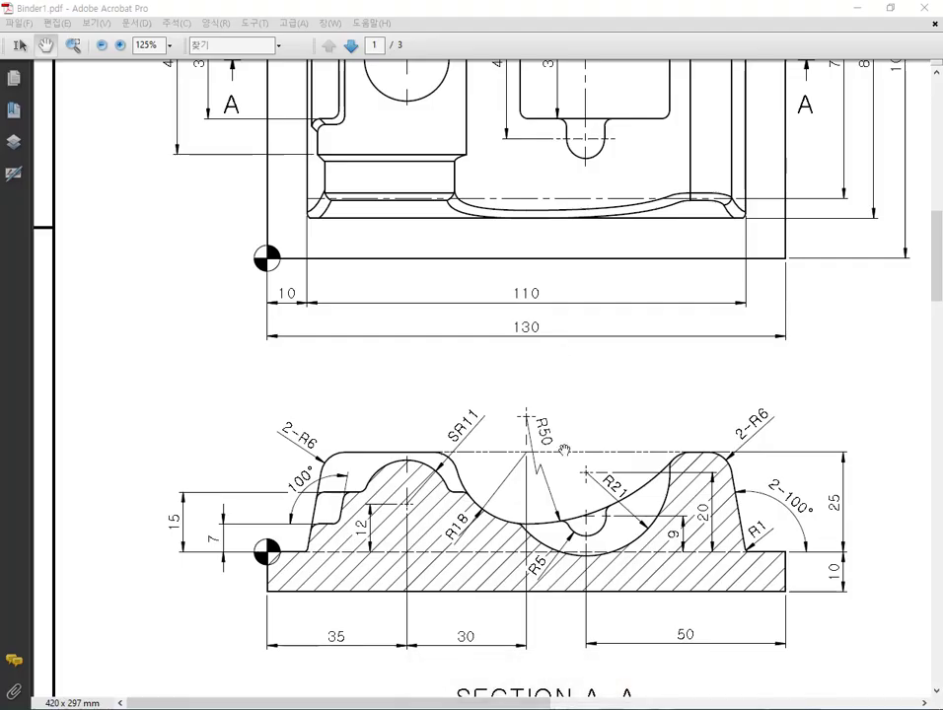
mouse_move(675, 234)
left_mouse_down()
mouse_move(644, 448)
mouse_move(438, 456)
mouse_move(244, 343)
left_mouse_up()
mouse_move(638, 396)
left_mouse_down()
mouse_move(358, 261)
mouse_move(427, 284)
mouse_move(766, 452)
mouse_move(539, 497)
left_mouse_up()
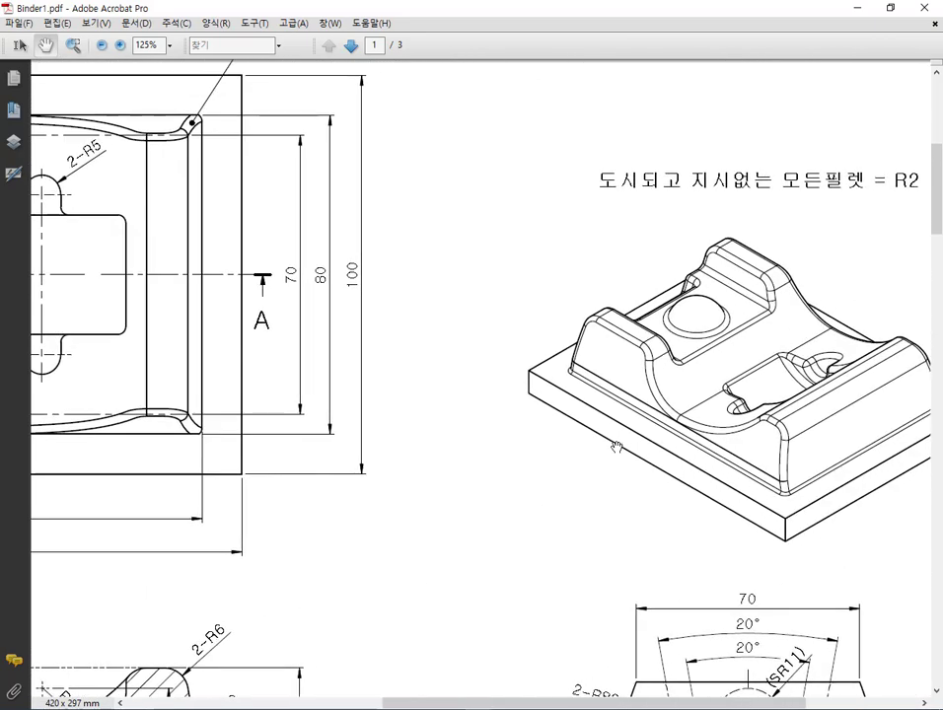
scroll(738, 280, "up", 1)
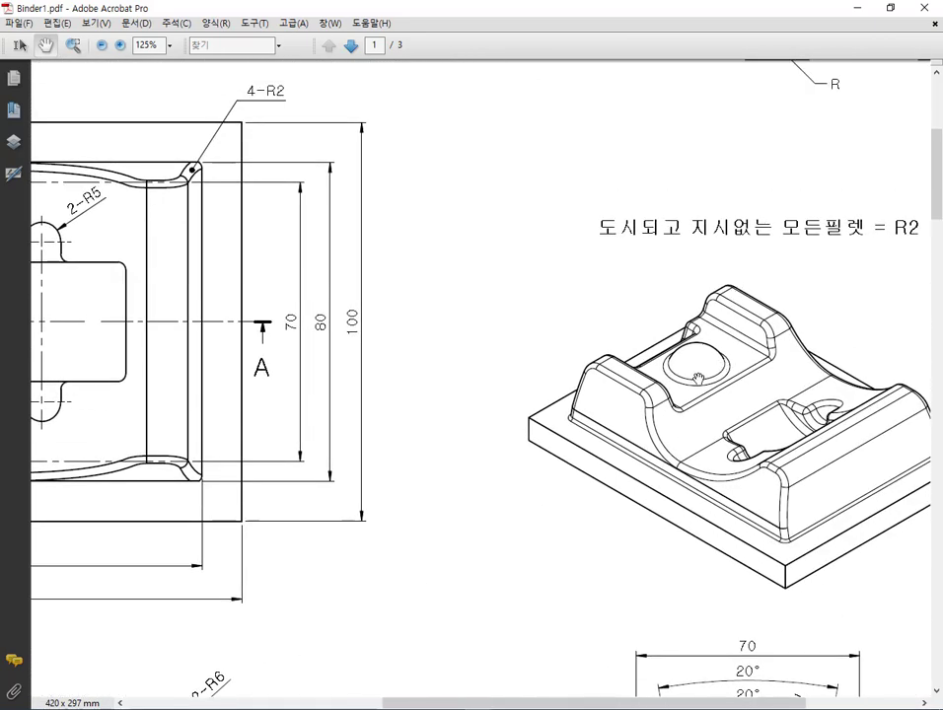
left_click_drag(692, 380, 745, 387)
- Examine the plan view for the outlines of the rectangular step around the dome and the smaller notch beside it
left_click_drag(479, 381, 827, 381)
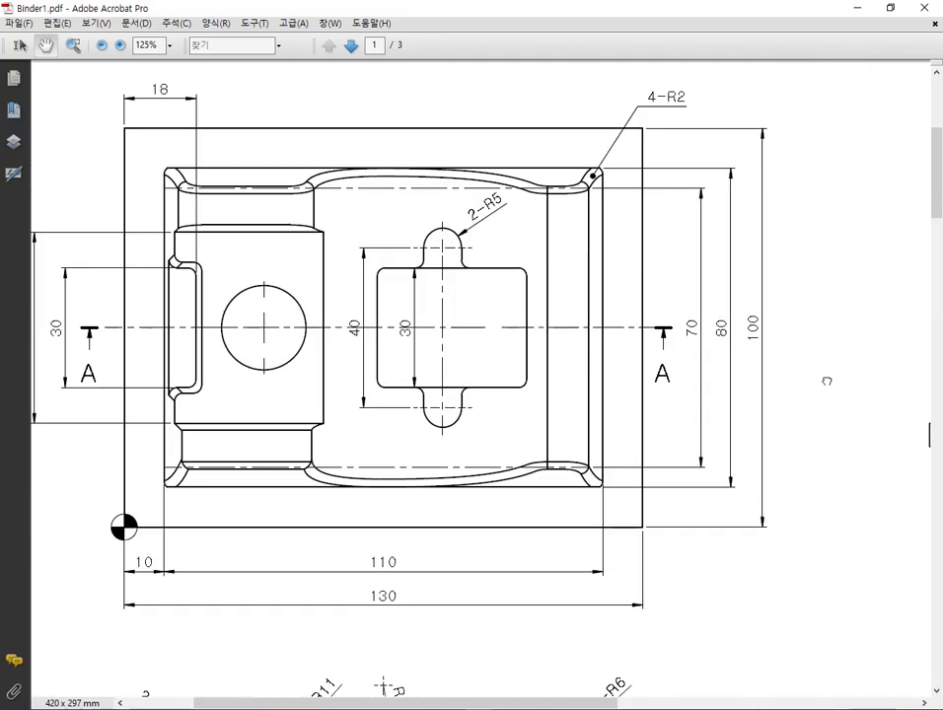
left_click_drag(166, 246, 308, 154)
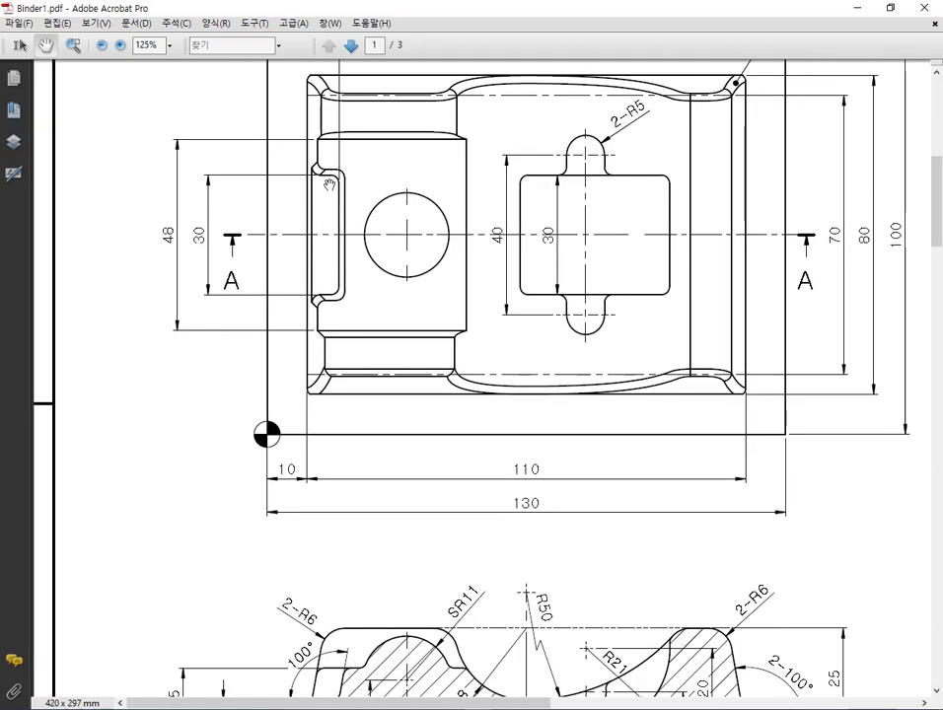
mouse_move(318, 302)
left_mouse_down()
mouse_move(320, 168)
mouse_move(351, 184)
mouse_move(350, 279)
mouse_move(325, 298)
left_mouse_up()
mouse_move(313, 139)
left_mouse_down()
mouse_move(472, 150)
mouse_move(469, 311)
mouse_move(444, 329)
mouse_move(310, 331)
mouse_move(317, 144)
left_mouse_up()
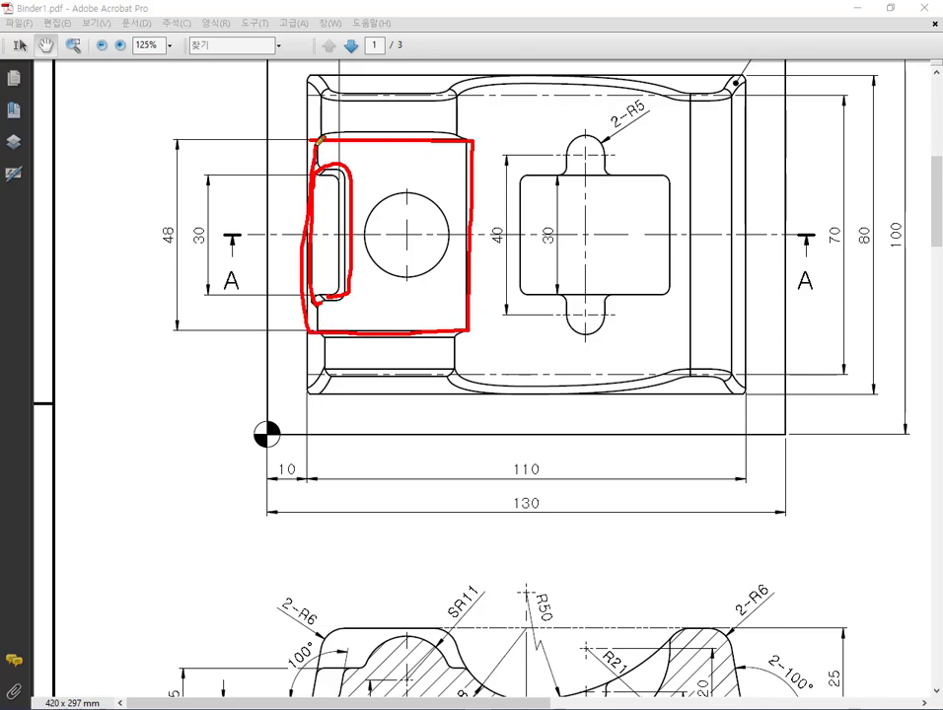
right_click(370, 157)
left_click(380, 317)
- Examine Section A-A for the concave top profile's arc radii and the horizontal location of their centres
mouse_move(613, 314)
left_mouse_down()
mouse_move(319, 341)
mouse_move(193, 337)
left_mouse_up()
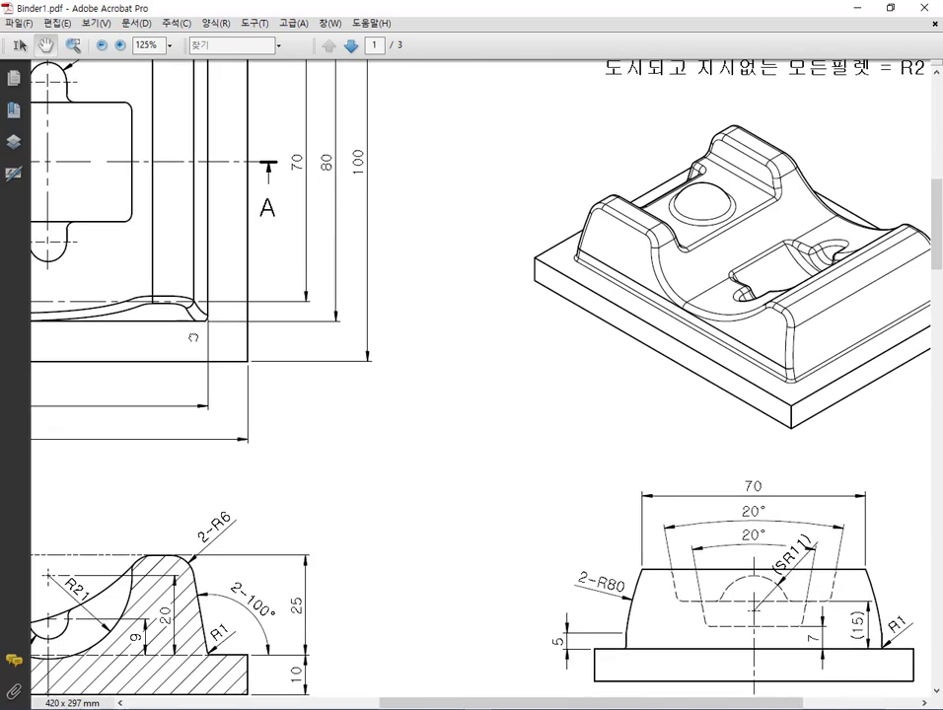
mouse_move(401, 533)
left_mouse_down()
mouse_move(638, 395)
mouse_move(847, 357)
left_mouse_up()
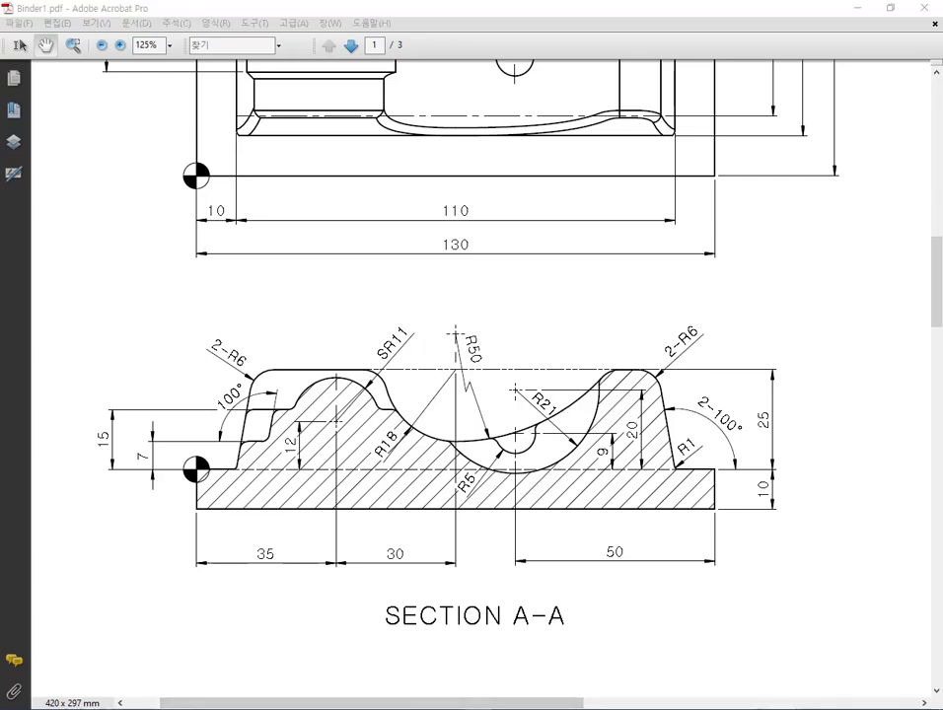
mouse_move(457, 372)
left_mouse_down()
mouse_move(438, 333)
mouse_move(492, 366)
left_mouse_up()
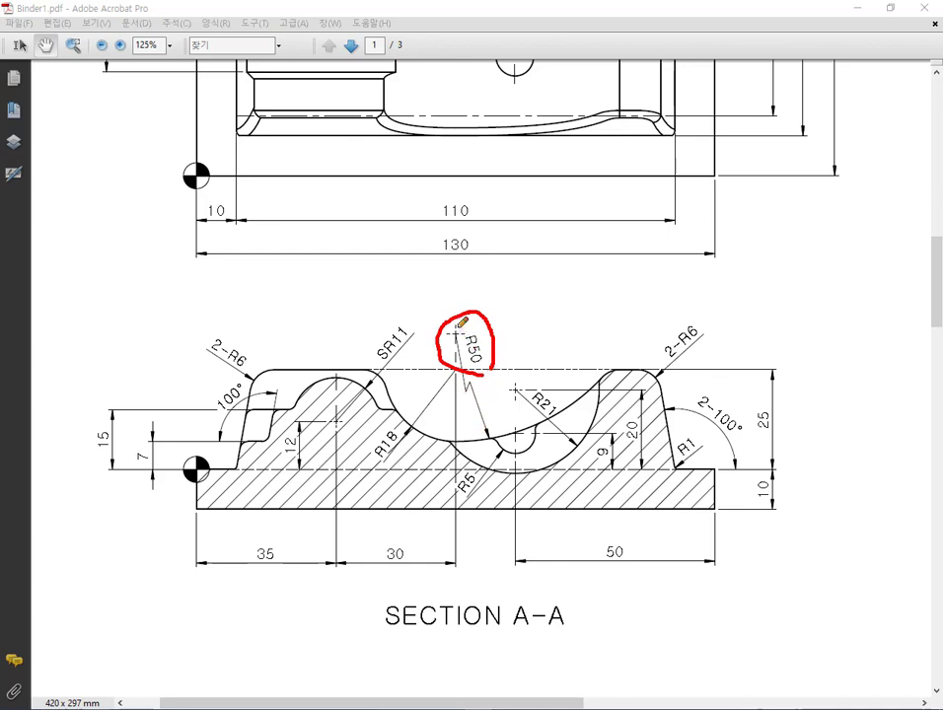
mouse_move(386, 574)
left_mouse_down()
mouse_move(387, 541)
mouse_move(385, 575)
left_mouse_up()
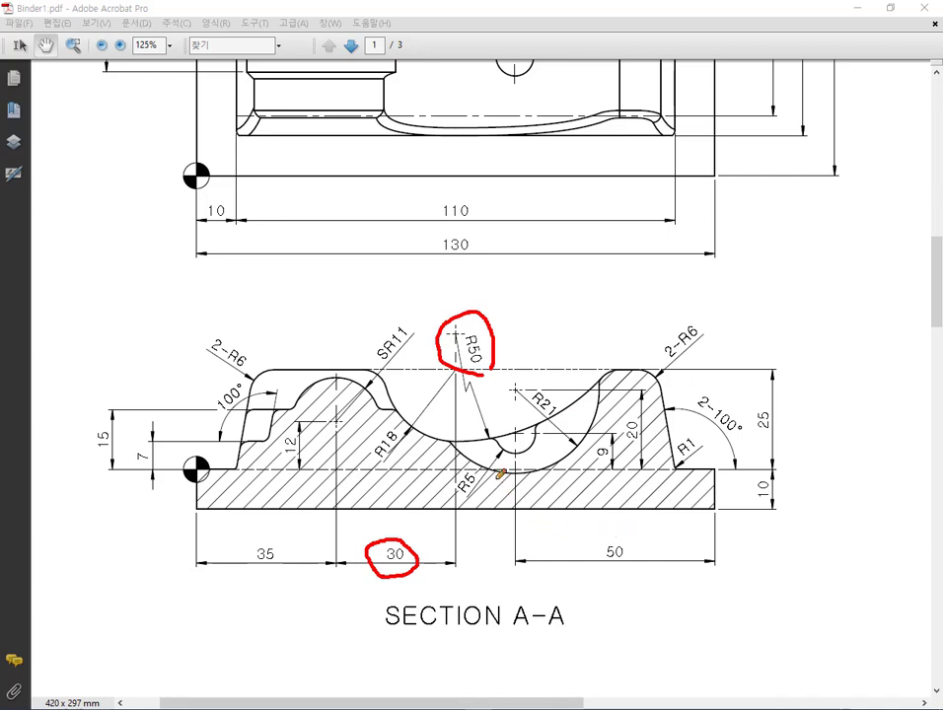
mouse_move(390, 465)
left_mouse_down()
mouse_move(367, 446)
mouse_move(387, 420)
mouse_move(397, 460)
left_mouse_up()
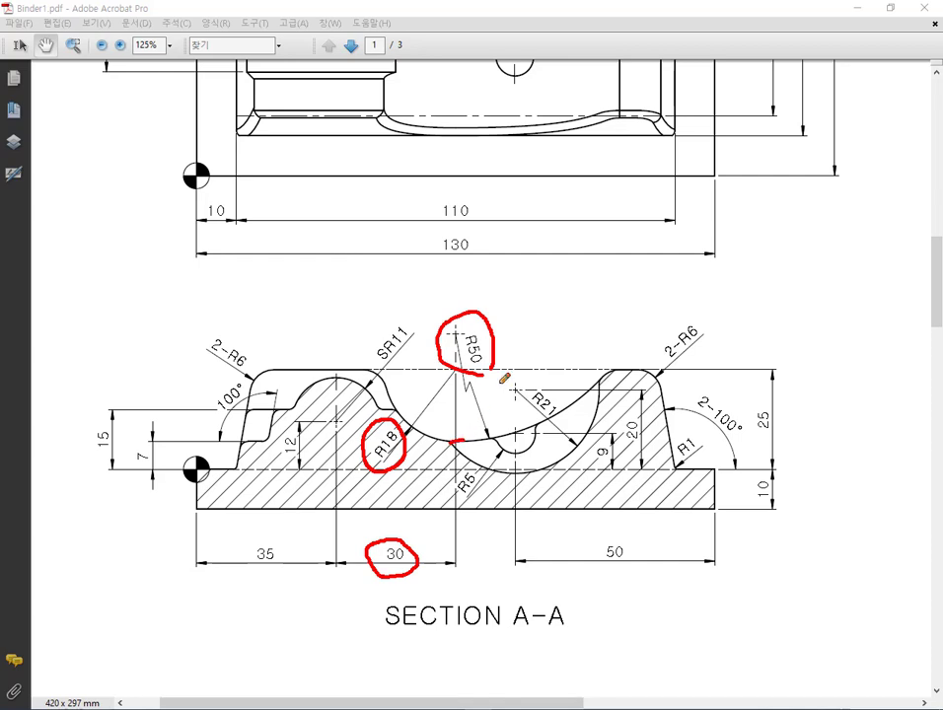
- Examine Section A-A for the height of the R18 centre and the R18-to-R50 transition, and compare it with the plan view
left_click_drag(451, 372, 491, 369)
mouse_move(765, 426)
left_mouse_down()
mouse_move(758, 436)
mouse_move(784, 423)
mouse_move(767, 402)
left_mouse_up()
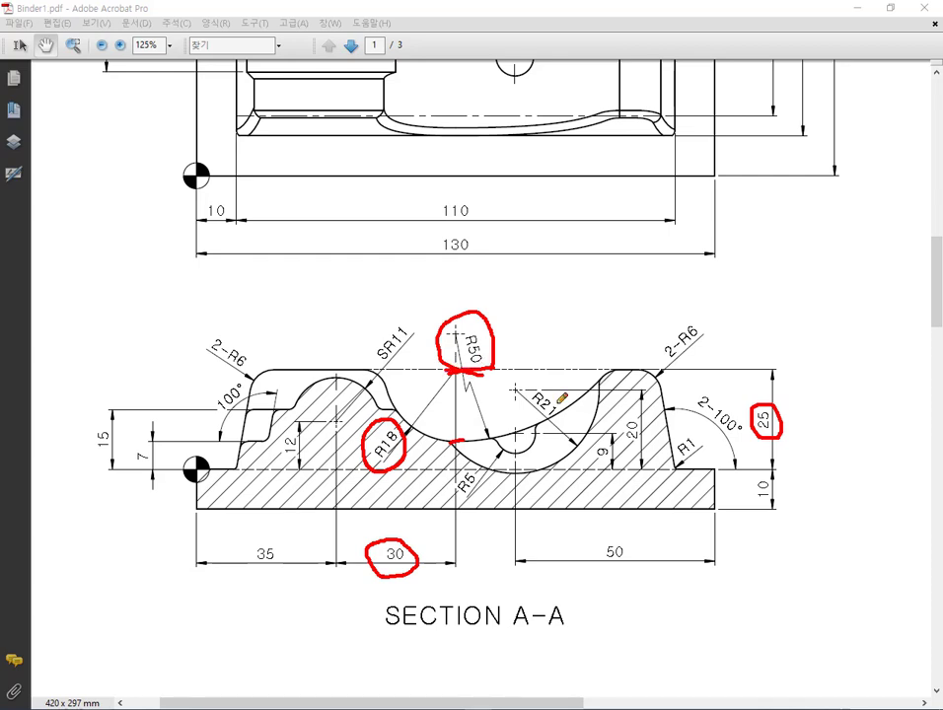
mouse_move(379, 373)
left_mouse_down()
mouse_move(412, 412)
mouse_move(454, 437)
mouse_move(471, 435)
left_mouse_up()
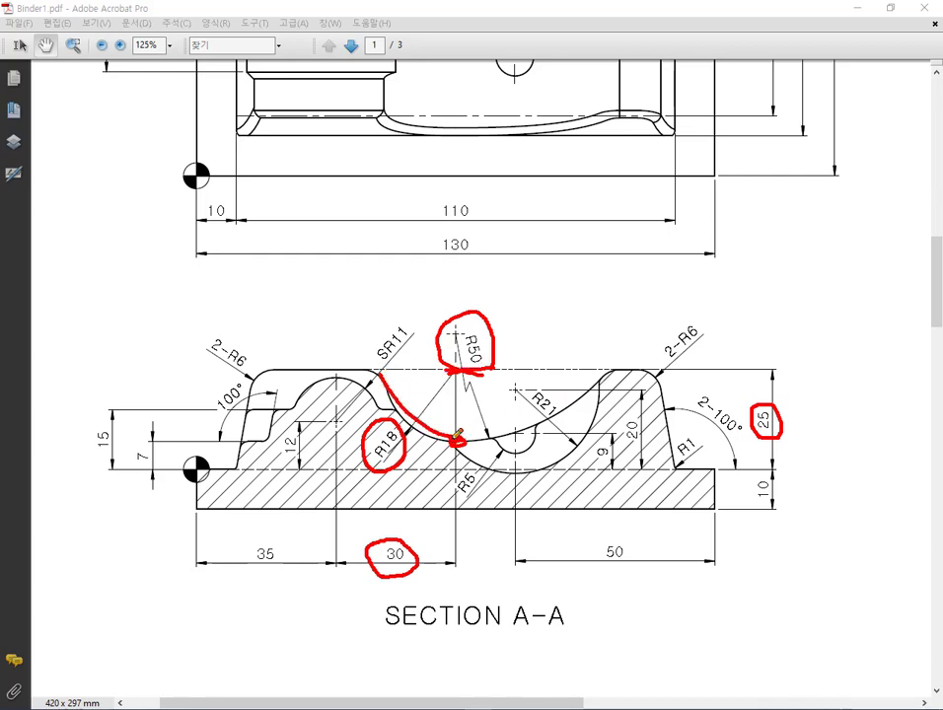
mouse_move(475, 362)
left_mouse_down()
mouse_move(487, 299)
mouse_move(492, 367)
left_mouse_up()
mouse_move(459, 437)
left_mouse_down()
mouse_move(520, 422)
mouse_move(596, 380)
left_mouse_up()
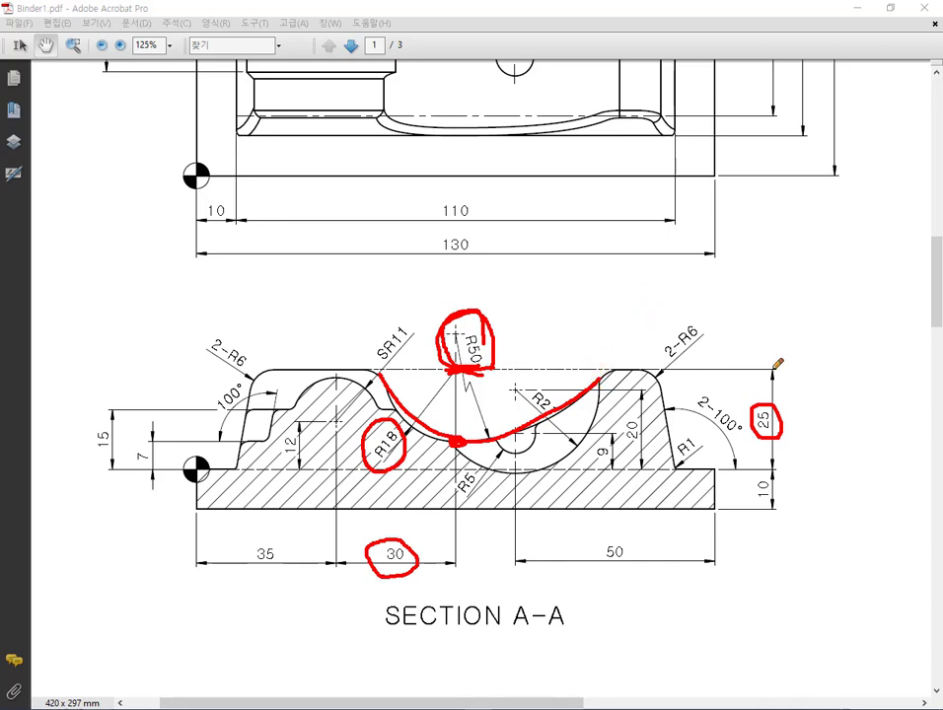
right_click(707, 380)
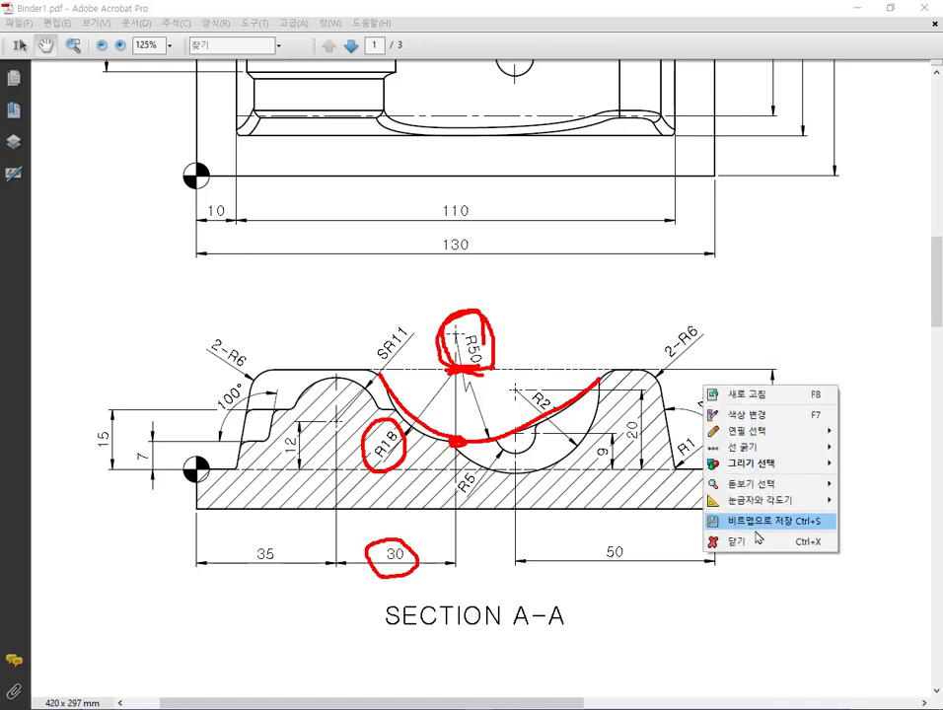
left_click(749, 517)
left_click_drag(505, 181, 525, 501)
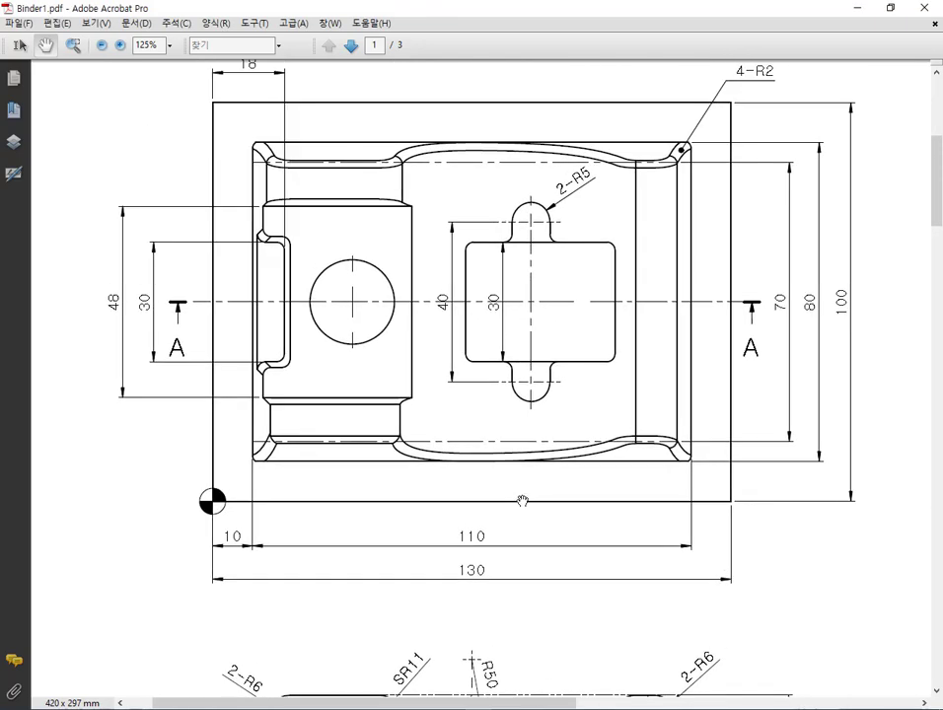
scroll(497, 404, "down", 5)
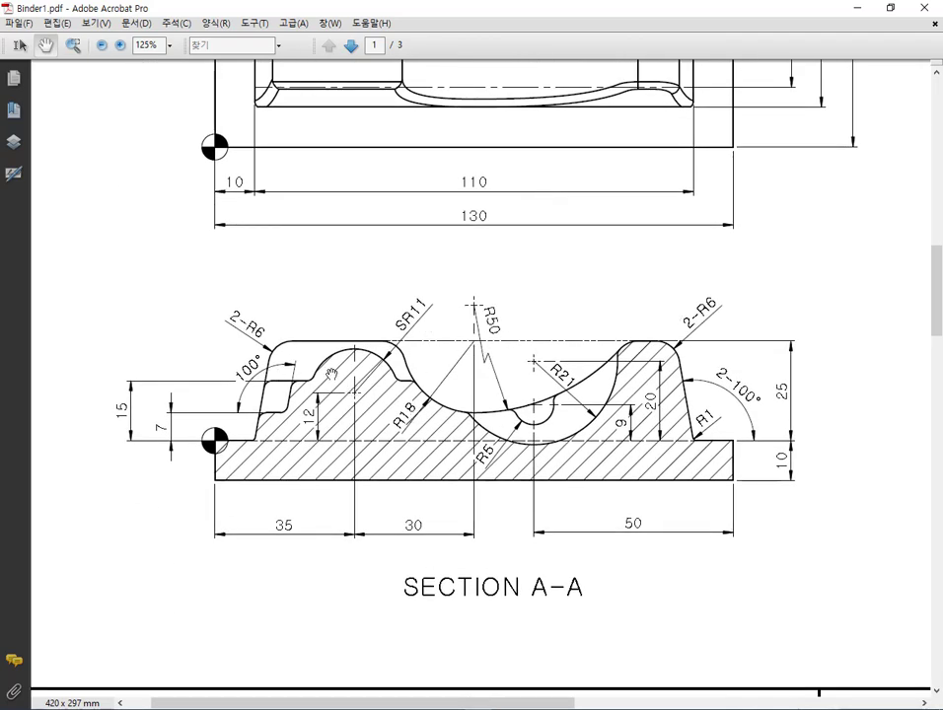
mouse_move(521, 293)
left_mouse_down()
mouse_move(449, 359)
mouse_move(468, 341)
left_mouse_up()
left_click_drag(643, 317, 588, 320)
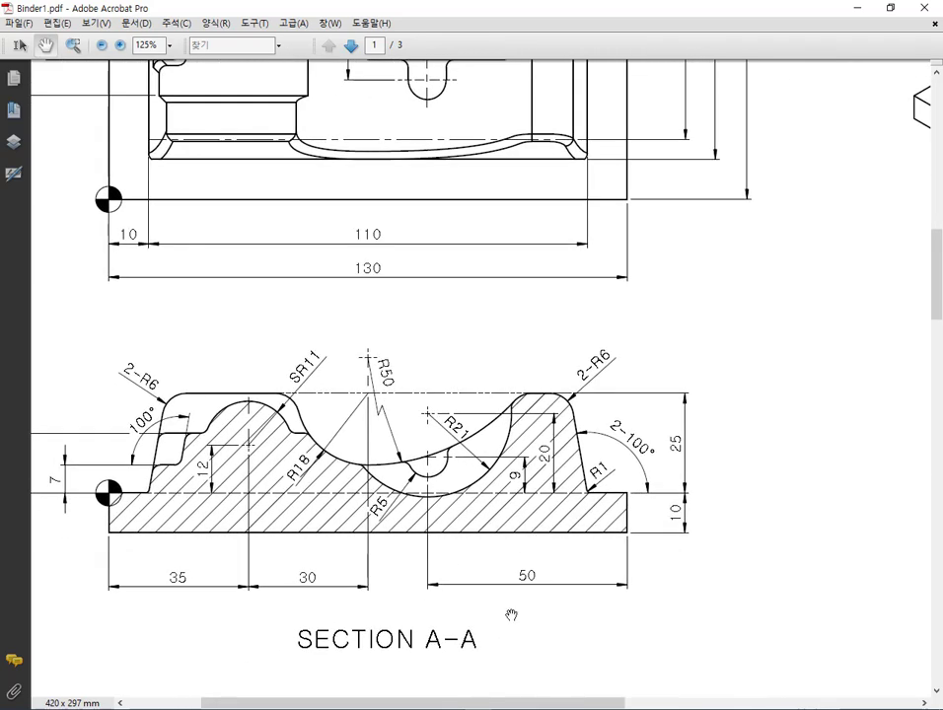
- Switch to Mastercam and hide the boss's wireframe curves, keeping the solid and the base rectangle displayed
key("alt+Tab")
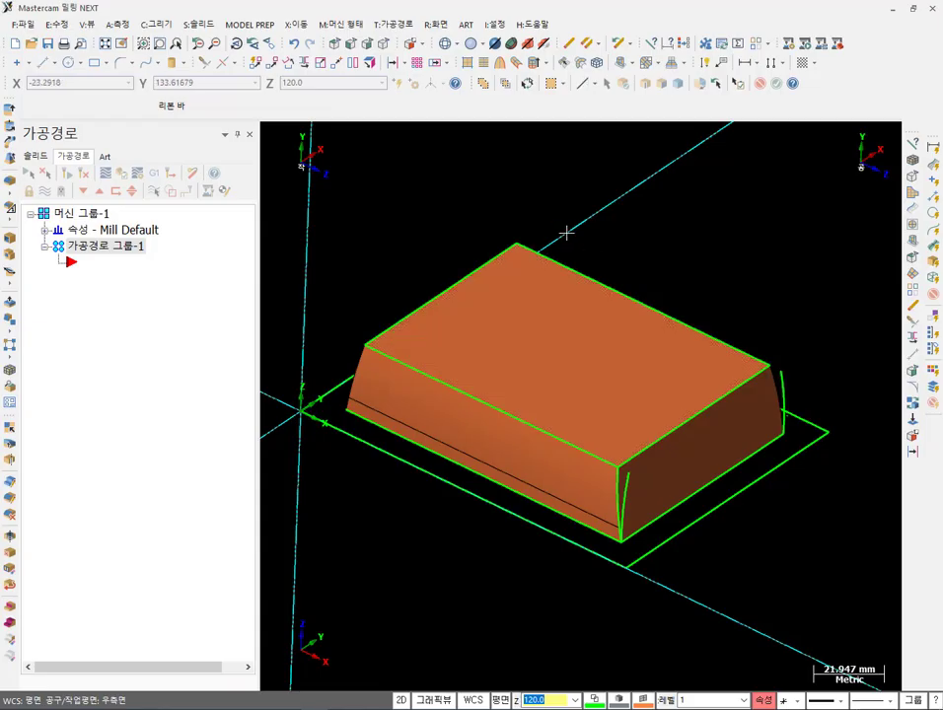
scroll(789, 234, "up", 1)
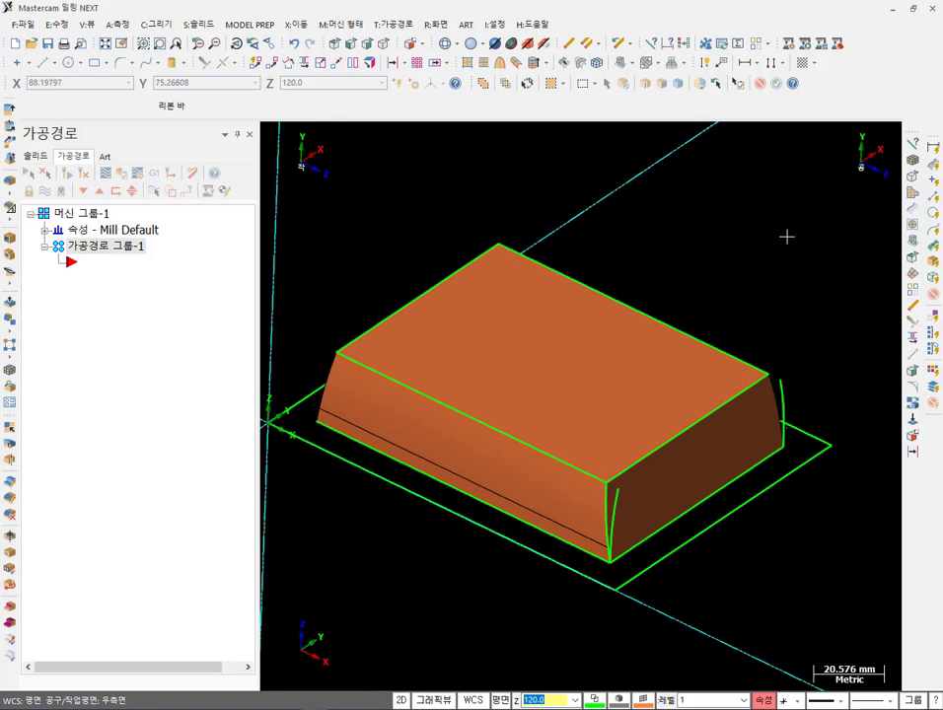
left_click(596, 383)
scroll(739, 258, "down", 1)
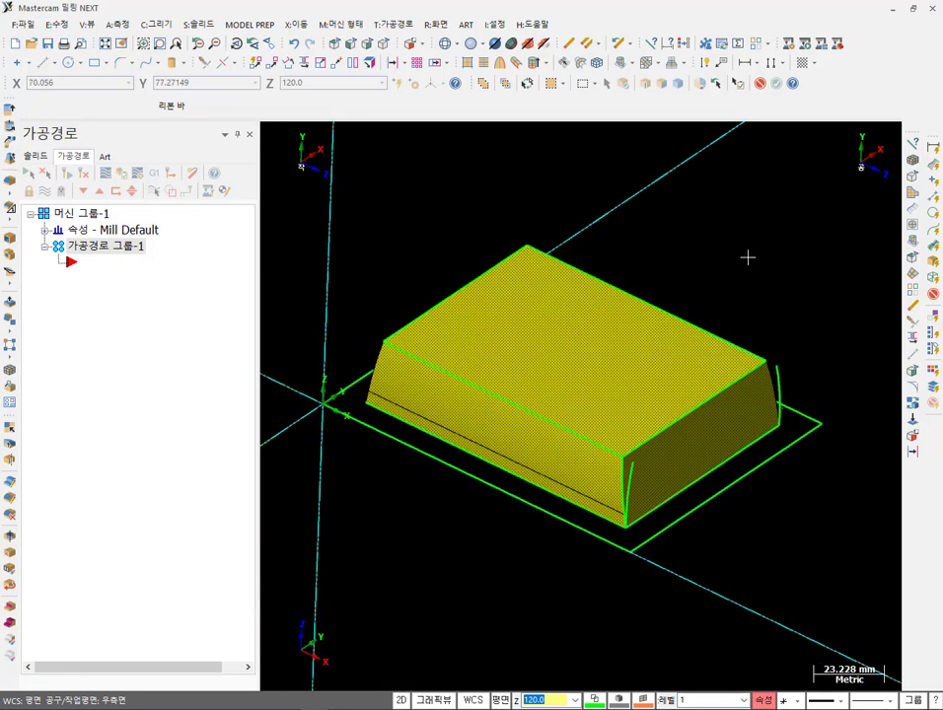
left_click(351, 381, "shift")
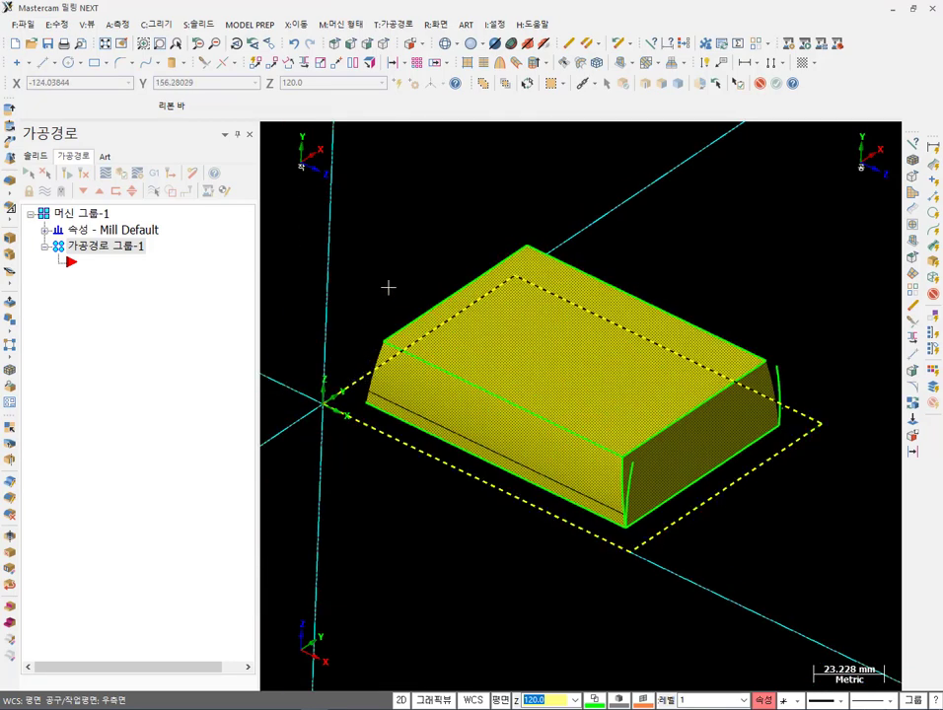
left_click(525, 82)
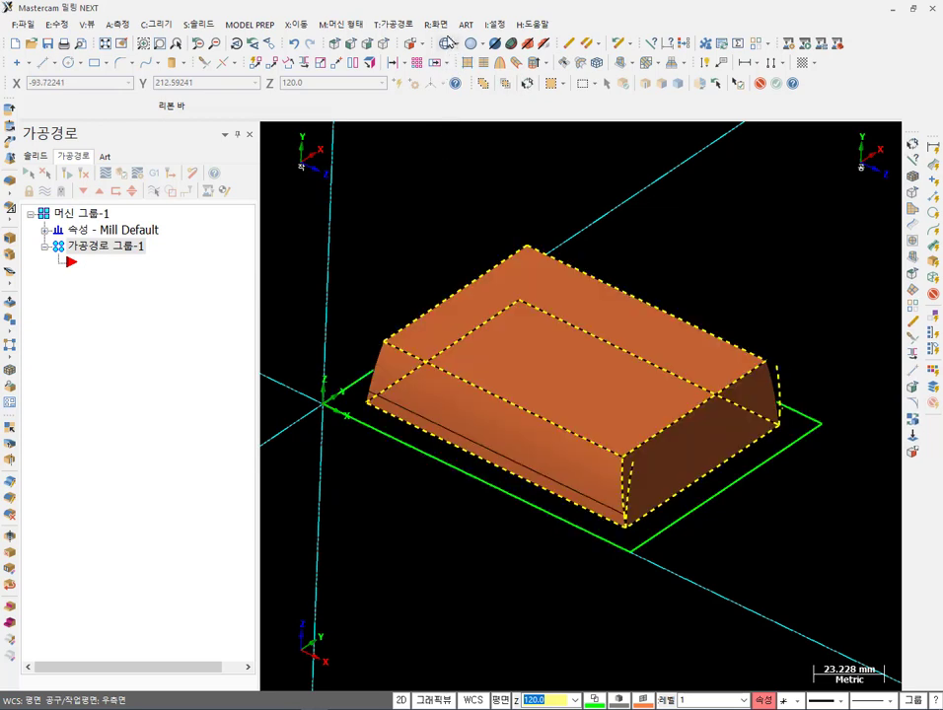
left_click(441, 26)
left_click(460, 99)
scroll(754, 238, "down", 1)
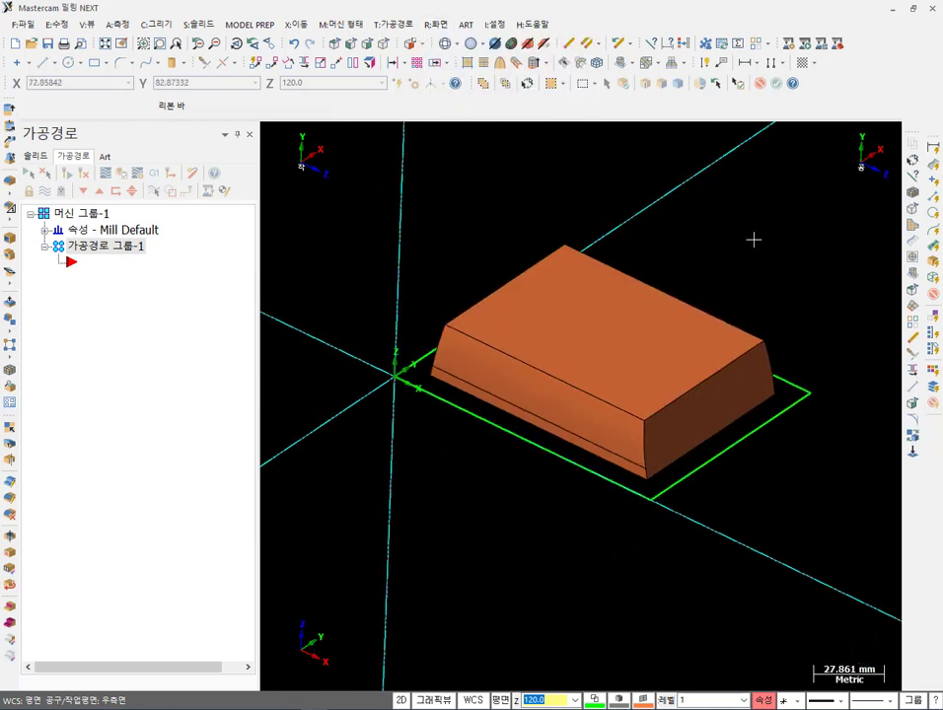
scroll(754, 201, "up", 1)
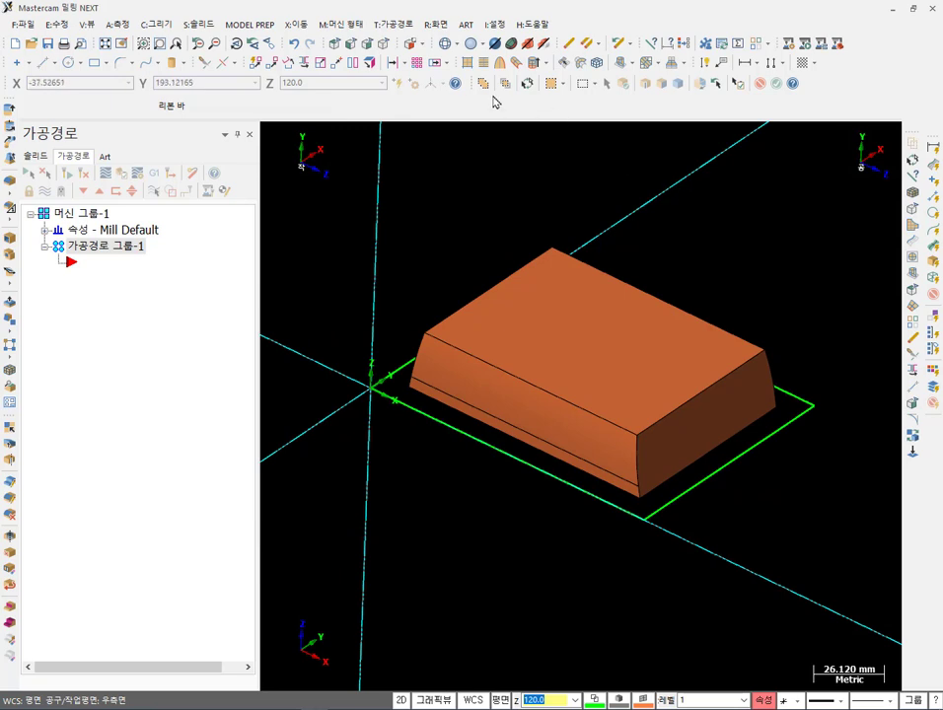
- Set the construction plane to Front and its Z depth to -50 from the midpoint of the base rectangle's short side
left_click(419, 43)
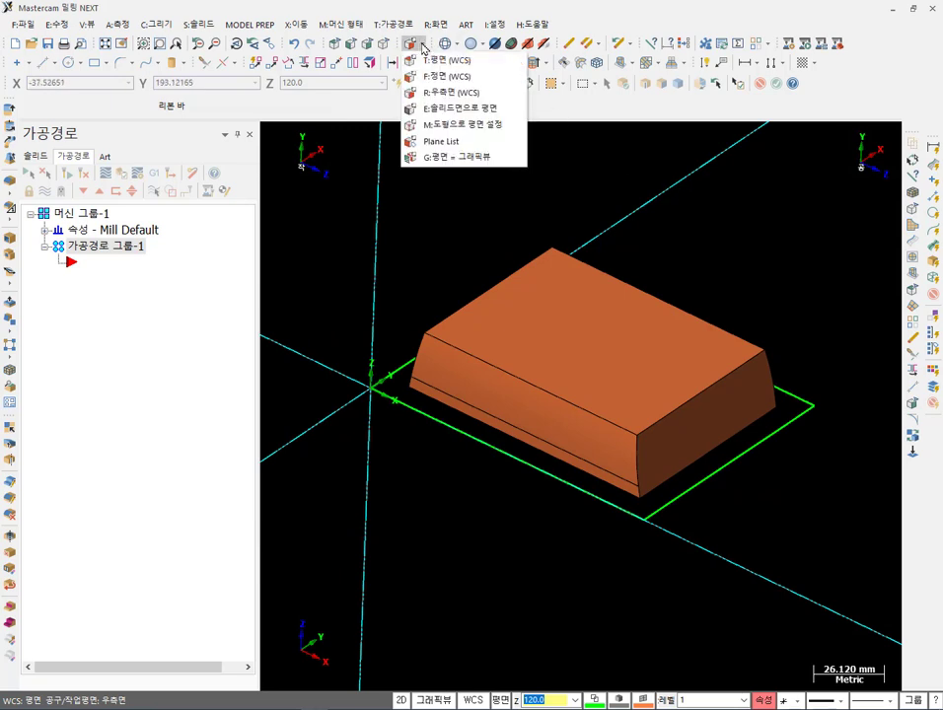
left_click(444, 76)
middle_click_drag(583, 221, 678, 271)
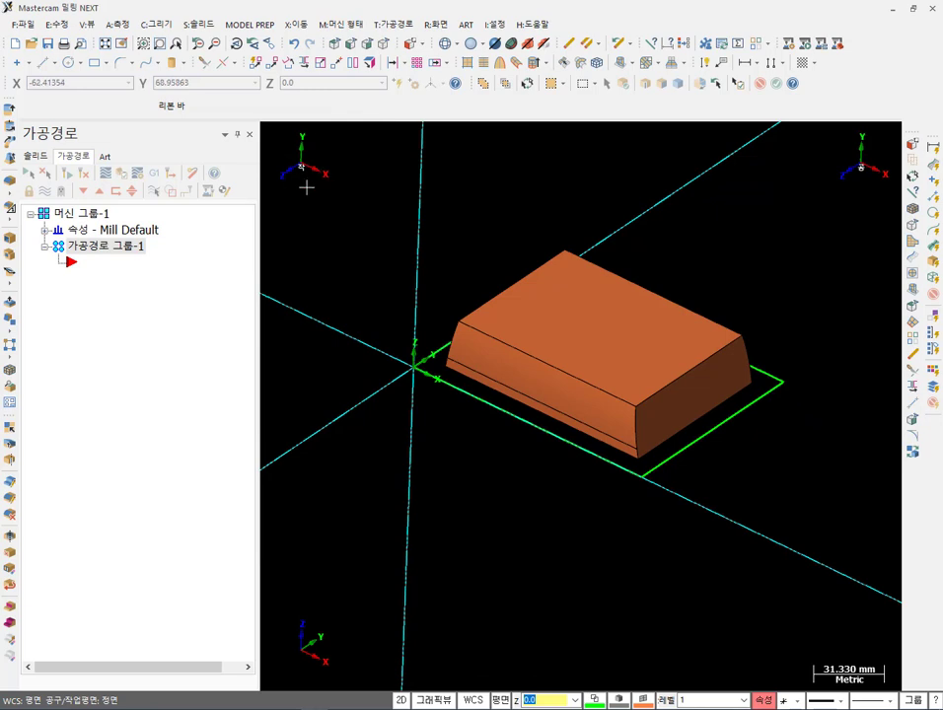
scroll(697, 288, "up", 2)
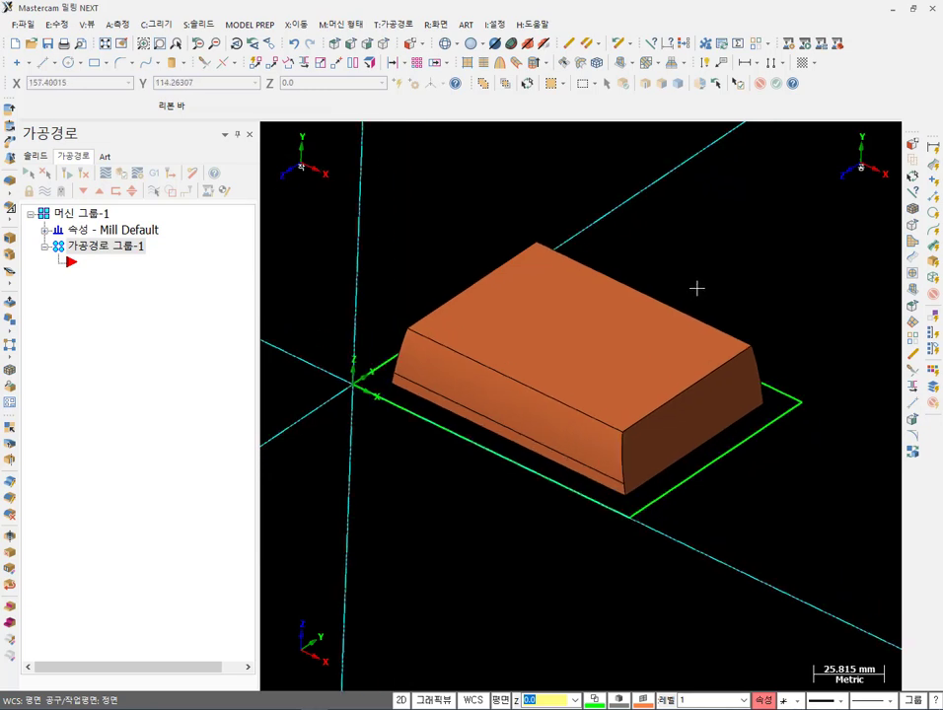
left_click(520, 700)
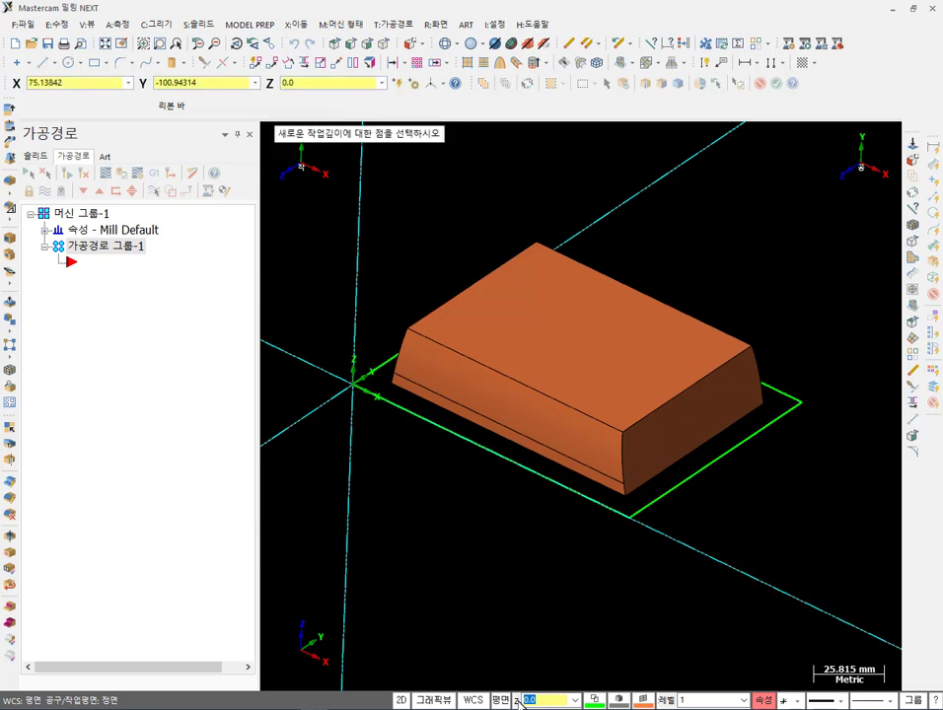
left_click(699, 455)
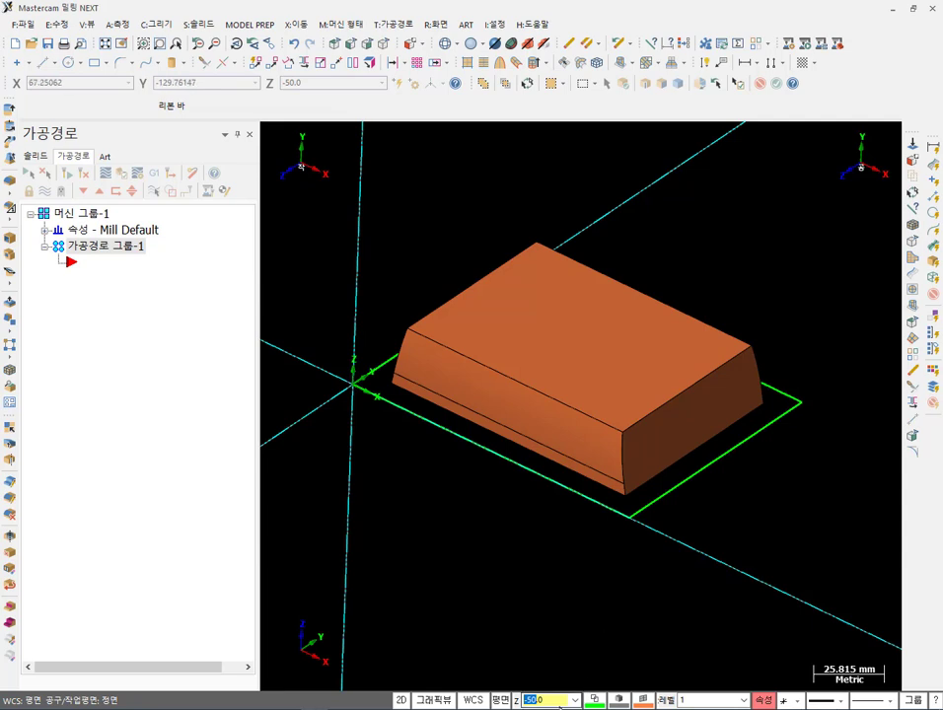
left_click(668, 578)
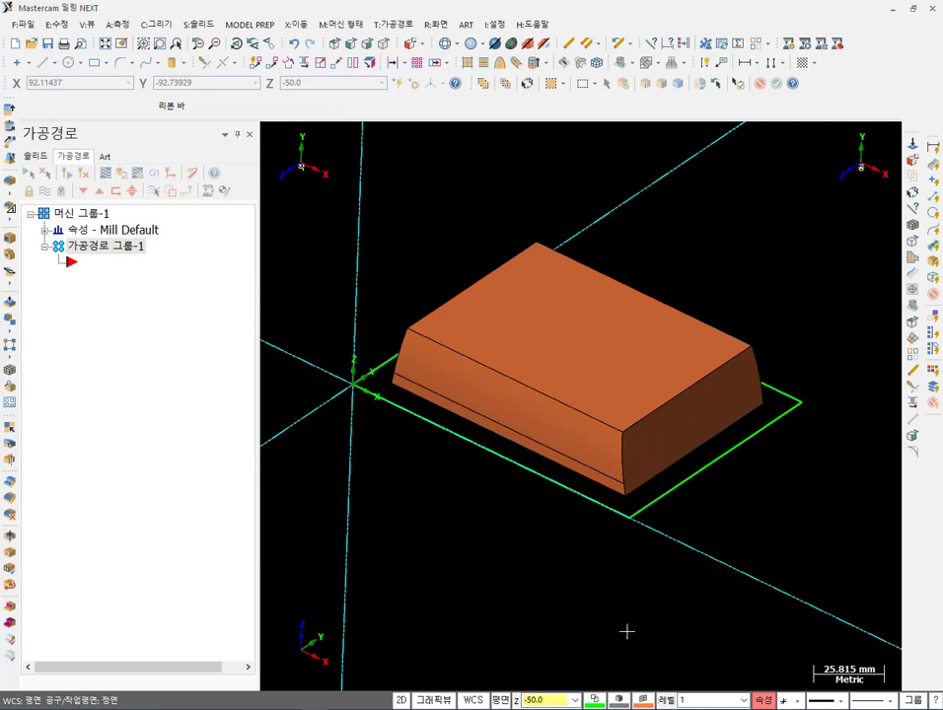
- Check the construction plane's axis indicator, the Z depth and the 2D/3D construction mode before sketching
right_click(630, 205)
left_click(796, 175)
left_click(164, 707)
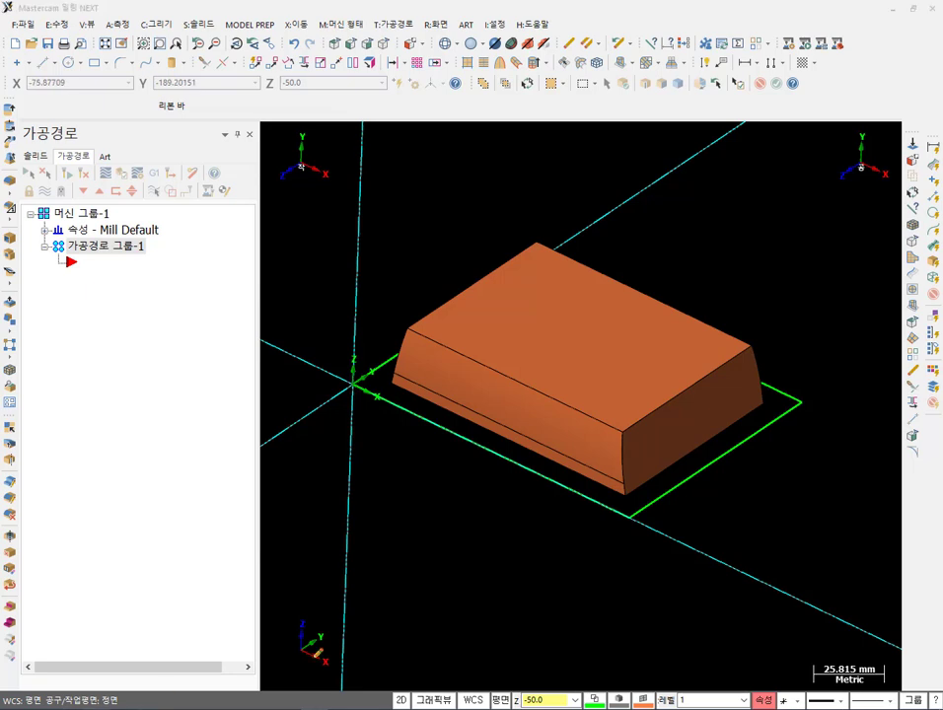
mouse_move(547, 708)
left_mouse_down()
mouse_move(552, 569)
mouse_move(600, 689)
mouse_move(546, 707)
left_mouse_up()
mouse_move(524, 514)
left_mouse_down()
mouse_move(521, 649)
mouse_move(555, 617)
left_mouse_up()
mouse_move(269, 179)
left_mouse_down()
mouse_move(288, 109)
mouse_move(347, 210)
mouse_move(321, 198)
left_mouse_up()
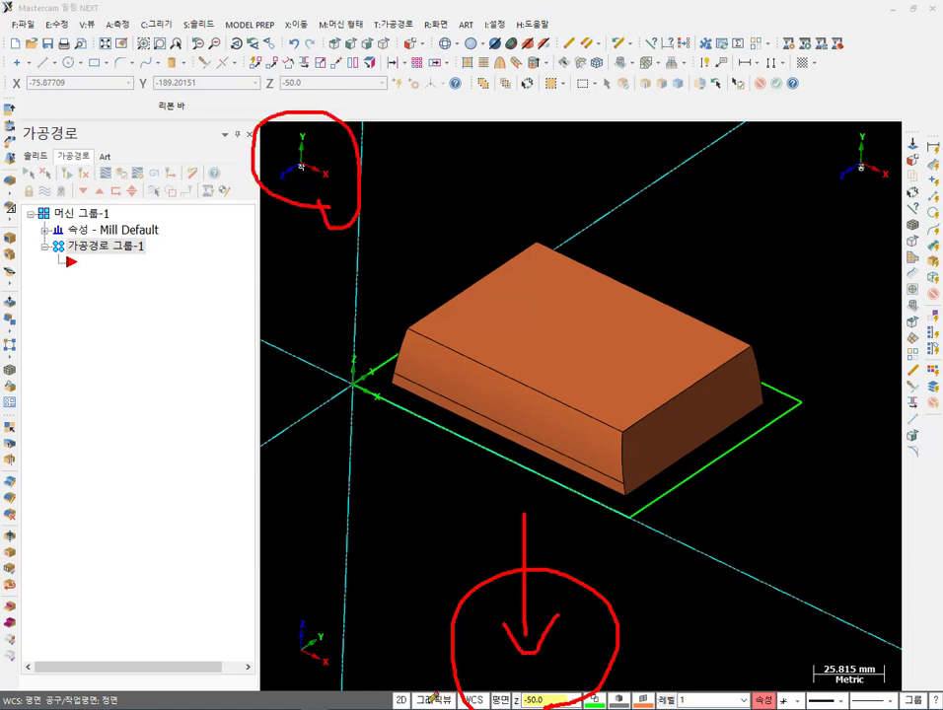
left_click_drag(375, 706, 459, 677)
mouse_move(412, 519)
left_mouse_down()
mouse_move(413, 659)
mouse_move(452, 623)
left_mouse_up()
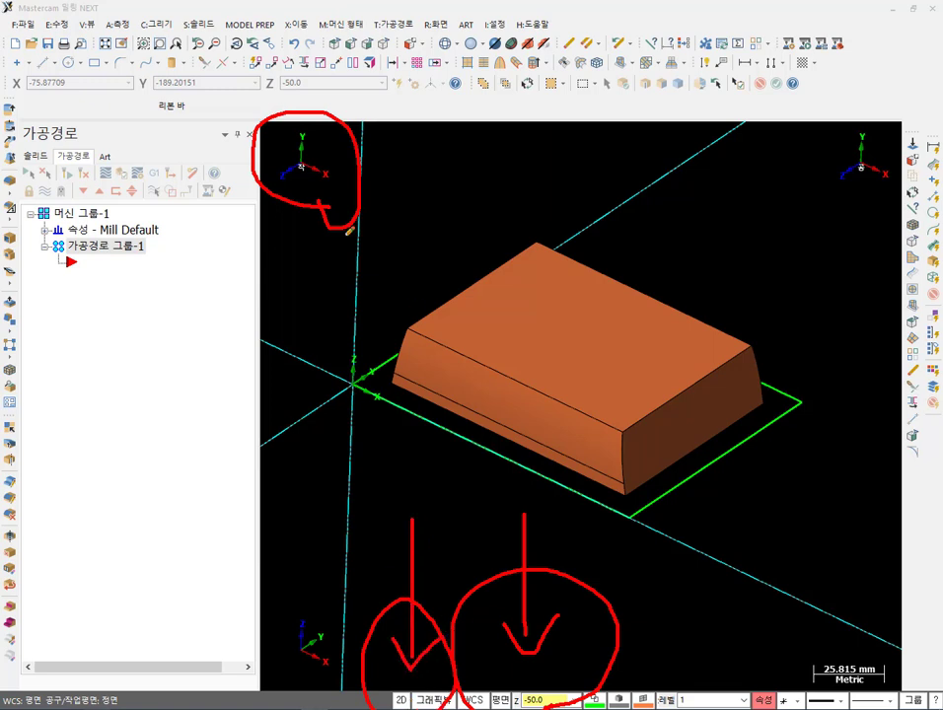
right_click(735, 215)
left_click(779, 375)
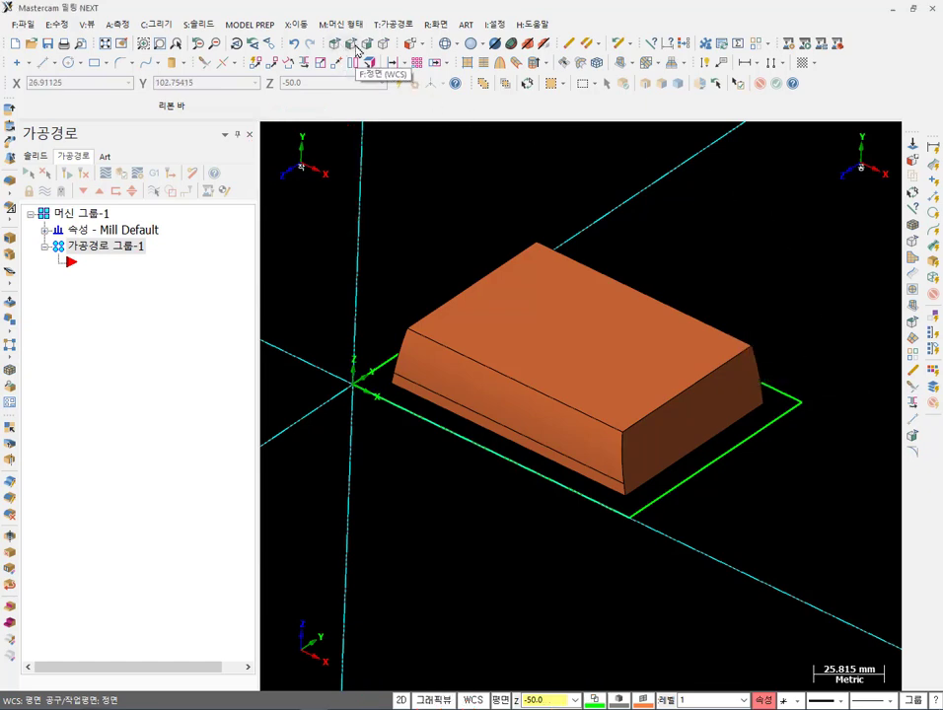
- Show the model from the front and check Section A-A of the PDF drawing for the R18 arc's dimensions
left_click(392, 65)
scroll(642, 276, "down", 1)
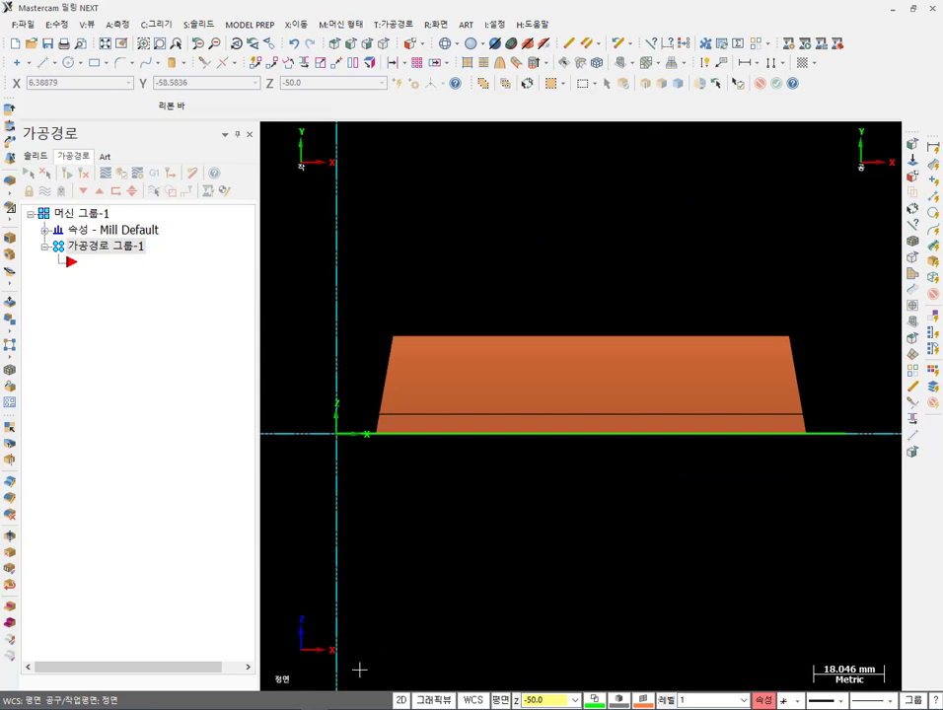
left_click(477, 708)
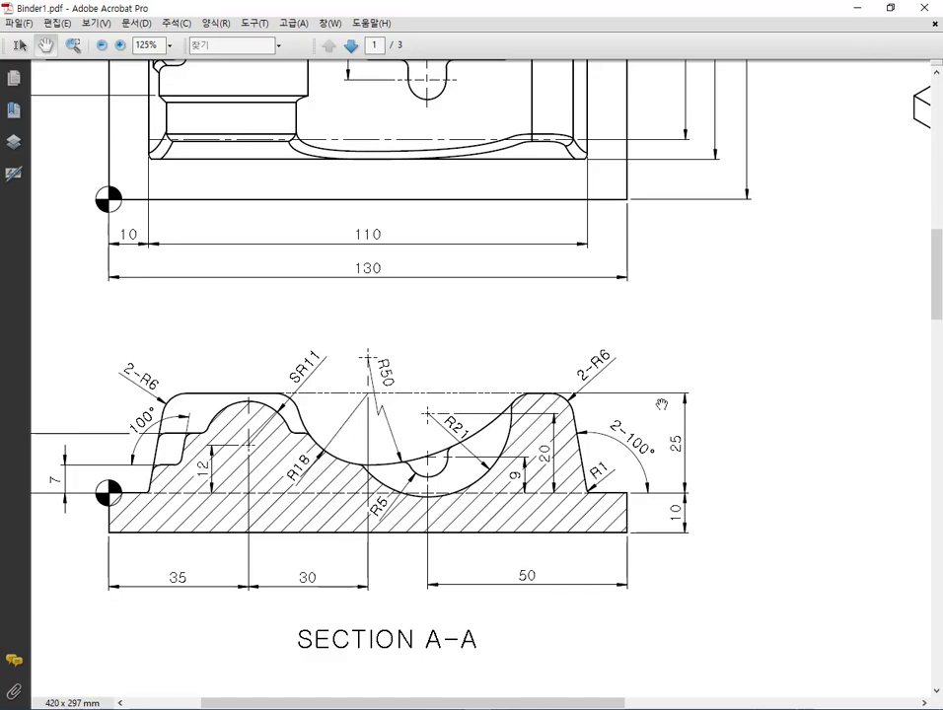
left_click(330, 708)
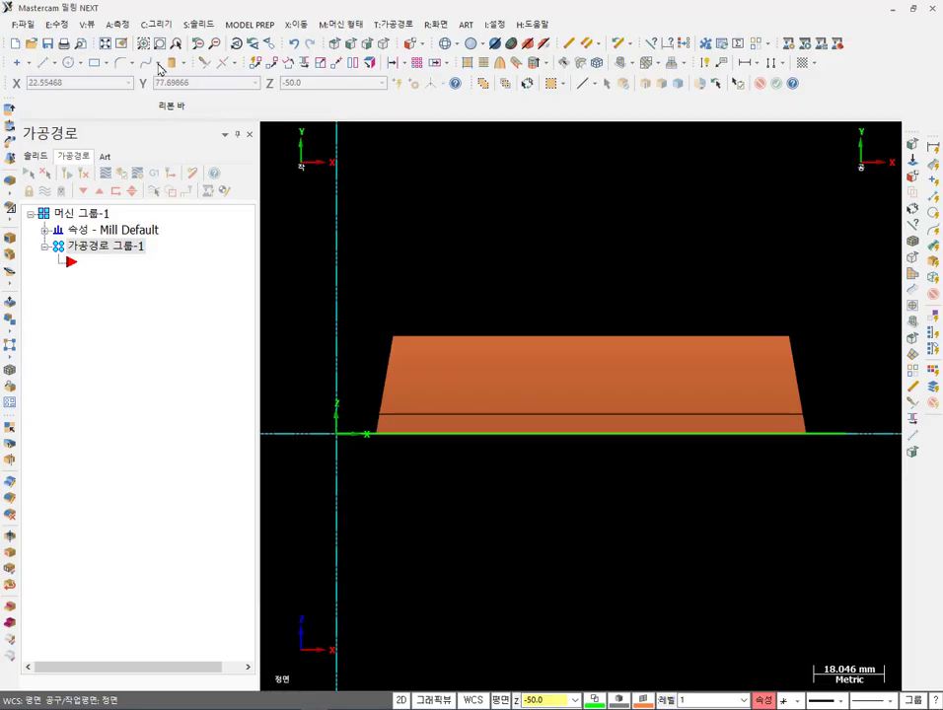
- Draw a circle of radius 18 mm centred at X65 Y25 on the front plane, and display the solid as wireframe
left_click(69, 62)
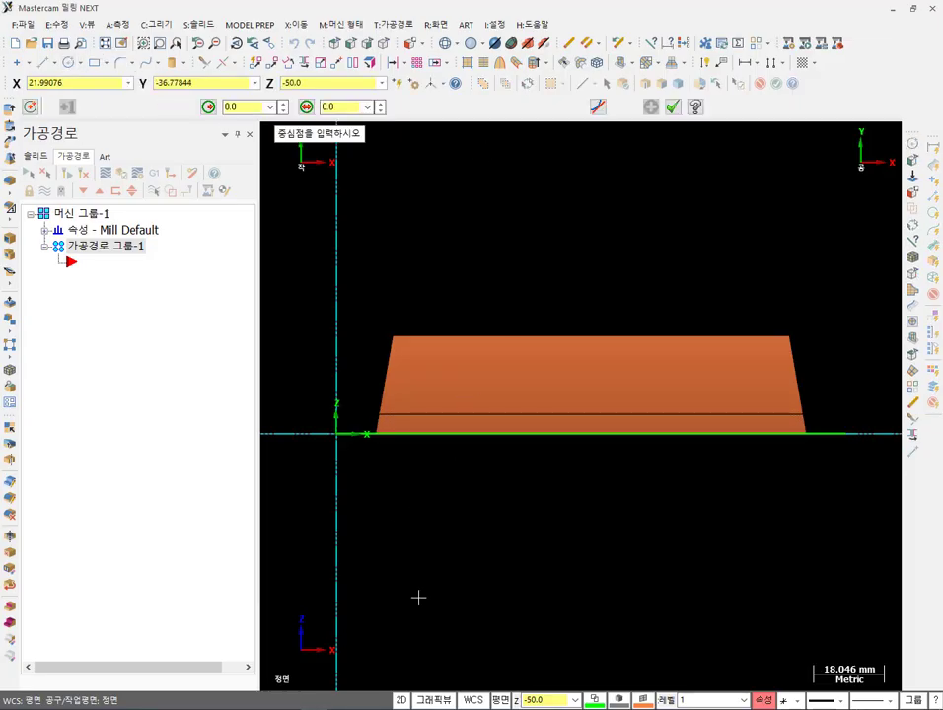
key("alt+Tab")
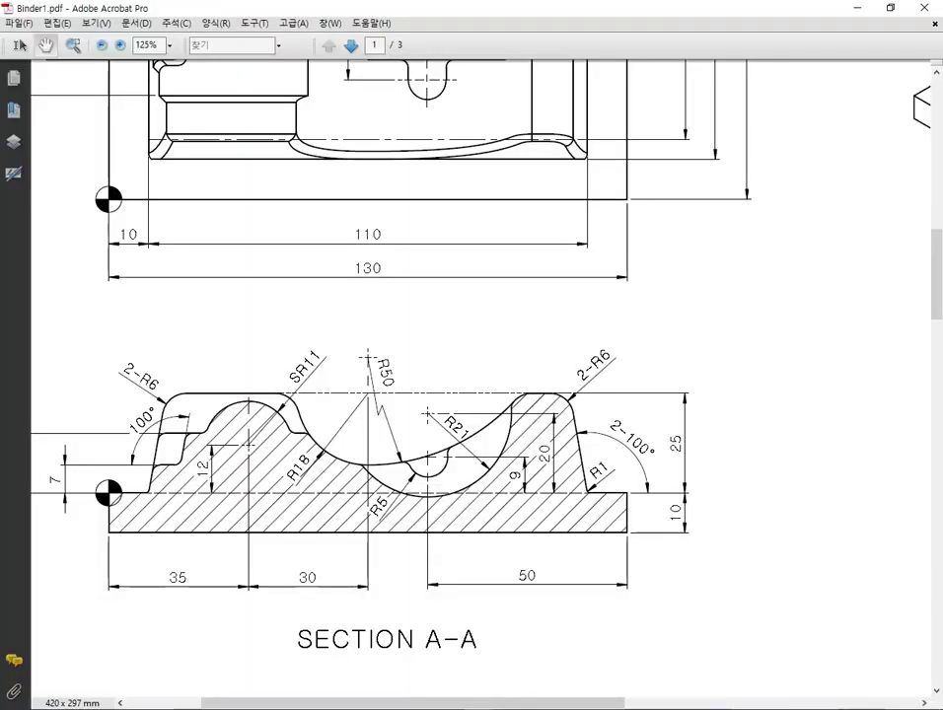
key("alt+Tab")
double_click(247, 108)
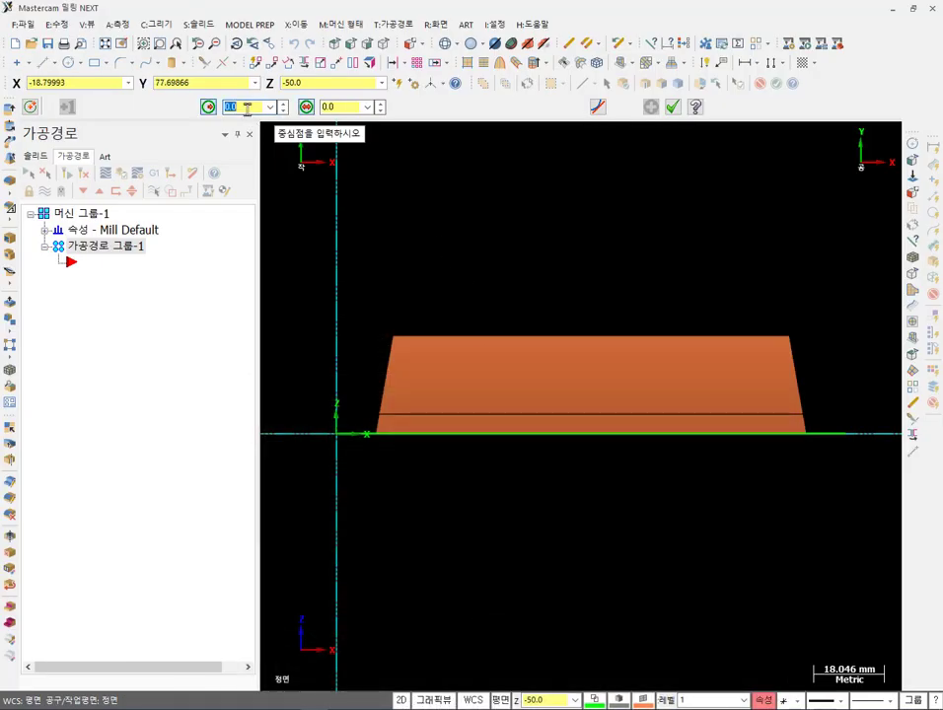
type("18")
key("Return")
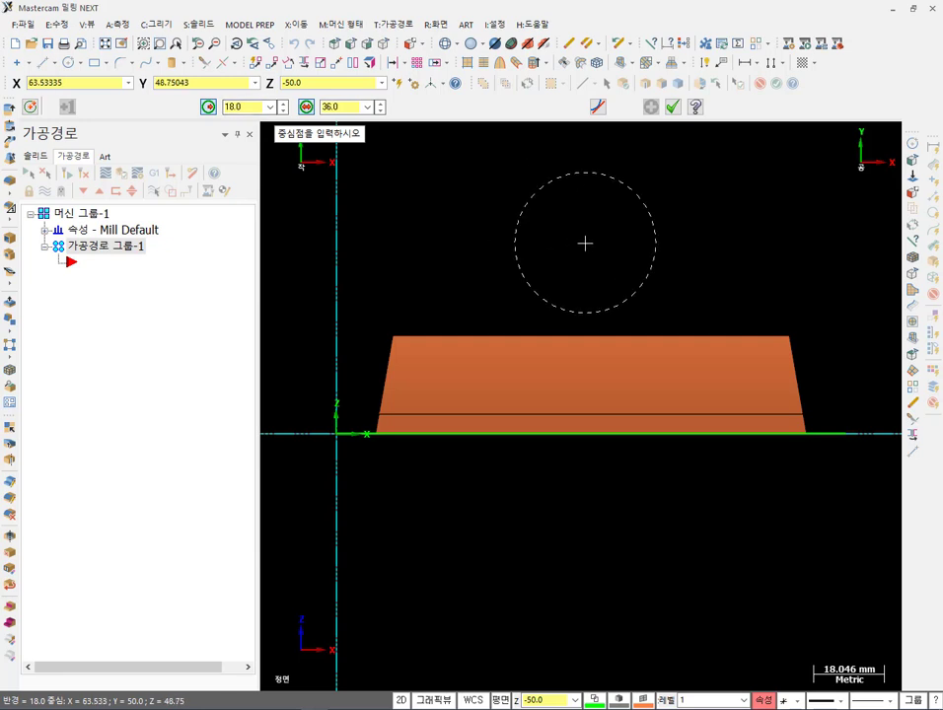
type("X65Y25")
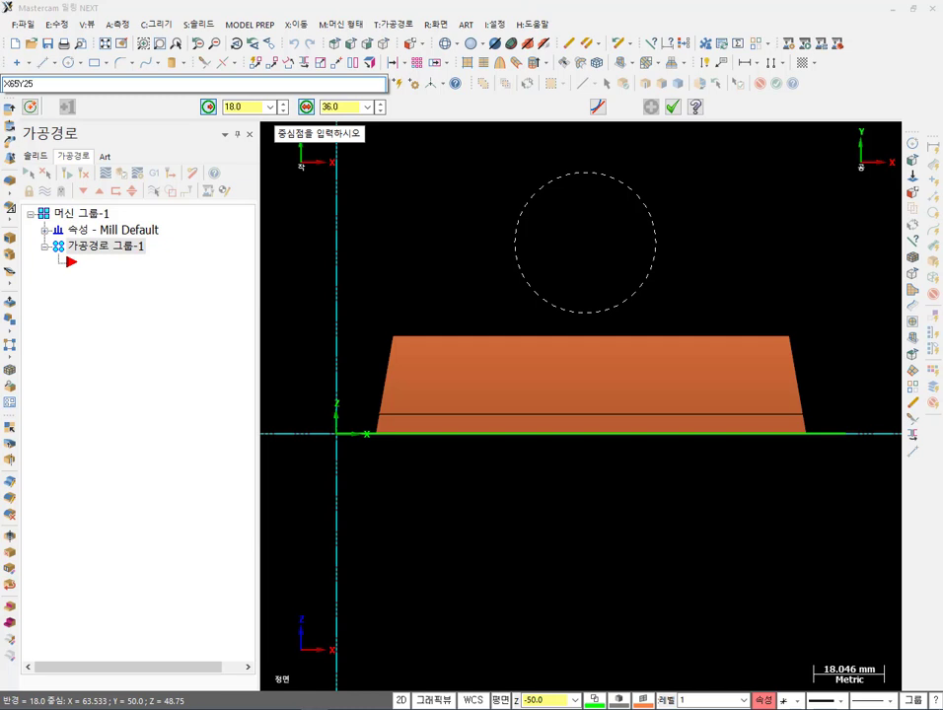
key("Return")
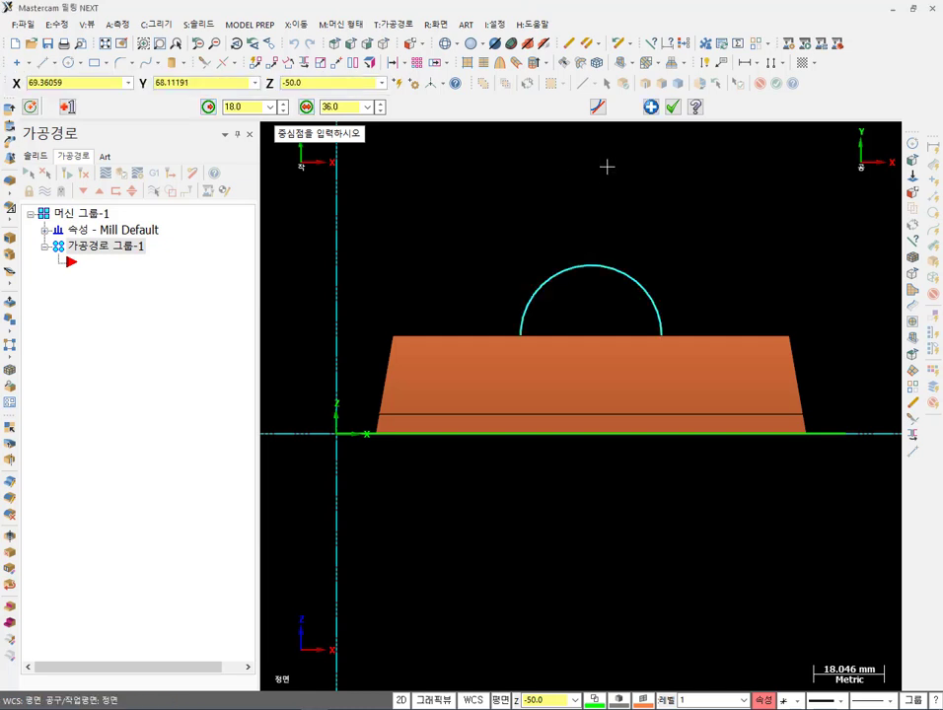
left_click(444, 46)
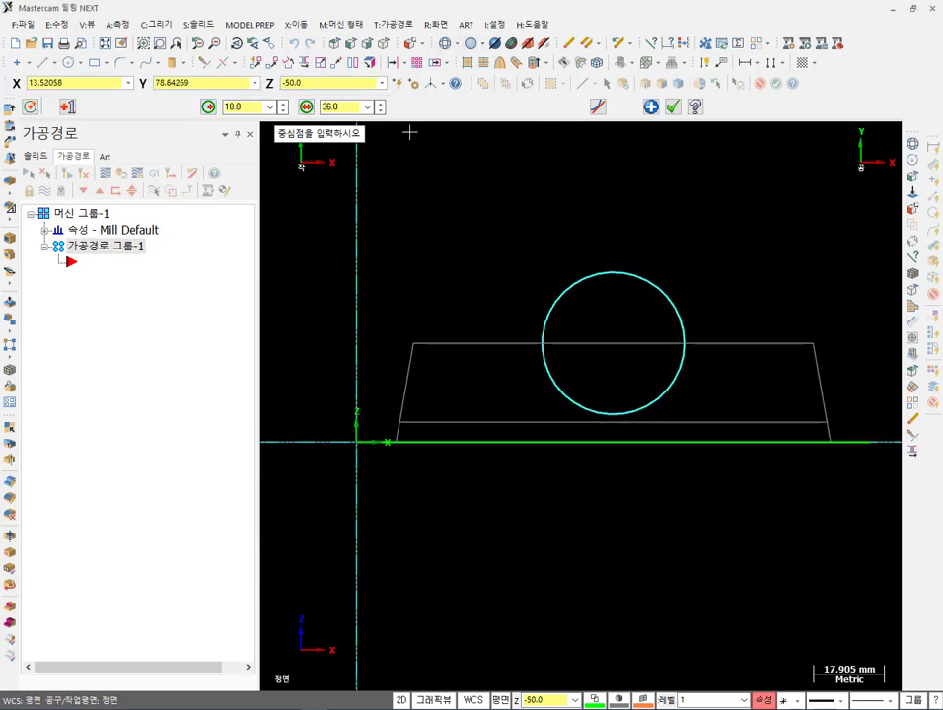
left_click(671, 107)
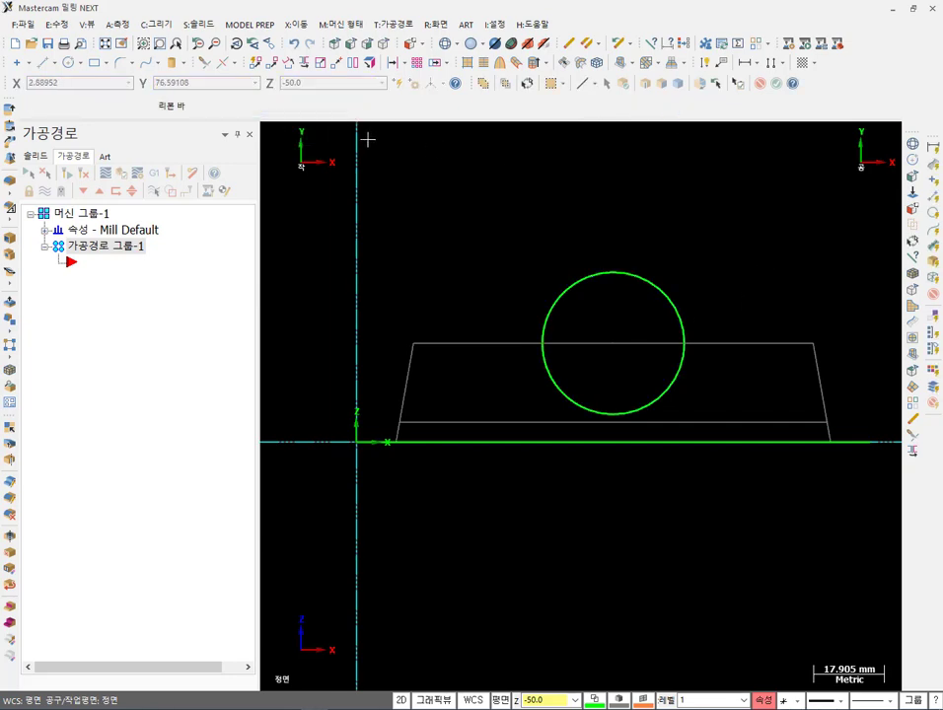
- Recheck Section A-A and dimension the horizontal distance from the origin to the R18 circle's centre, placing it above the circle
key("alt+Tab")
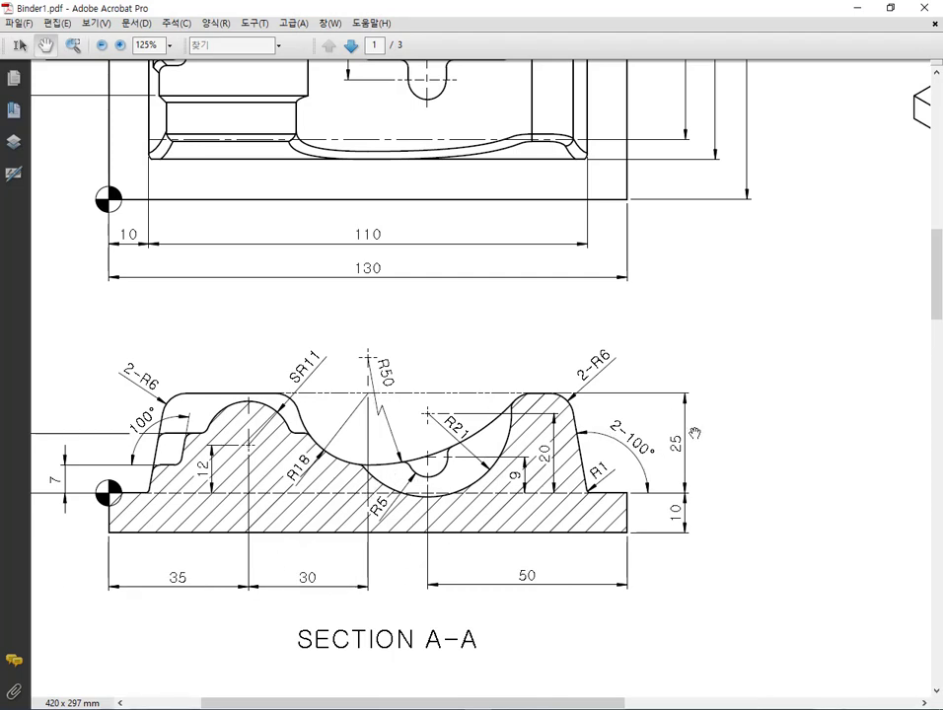
key("alt+Tab")
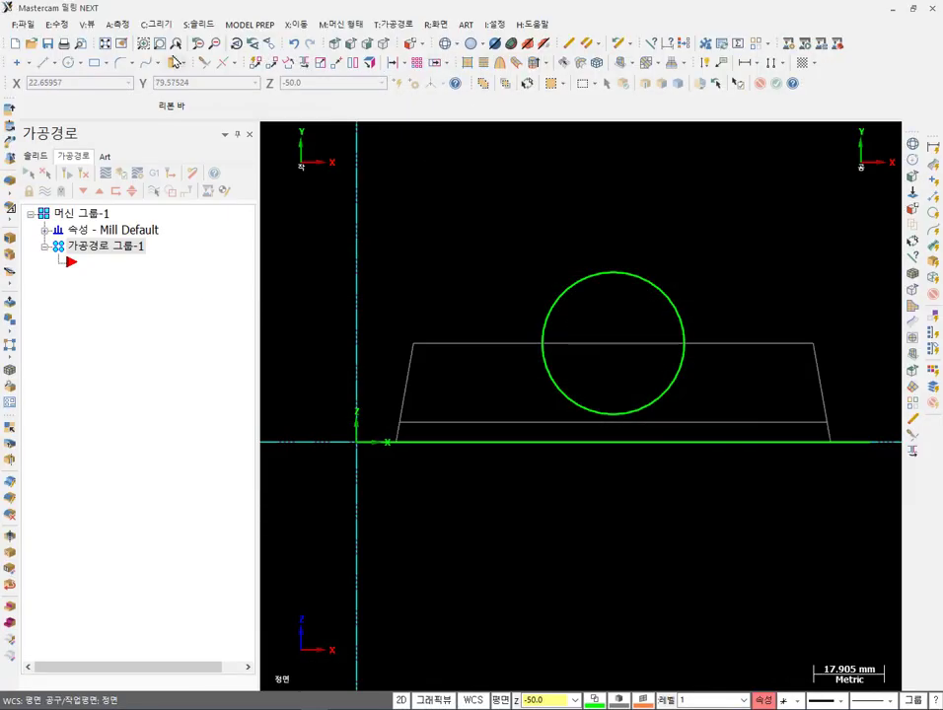
left_click(676, 66)
left_click(368, 446)
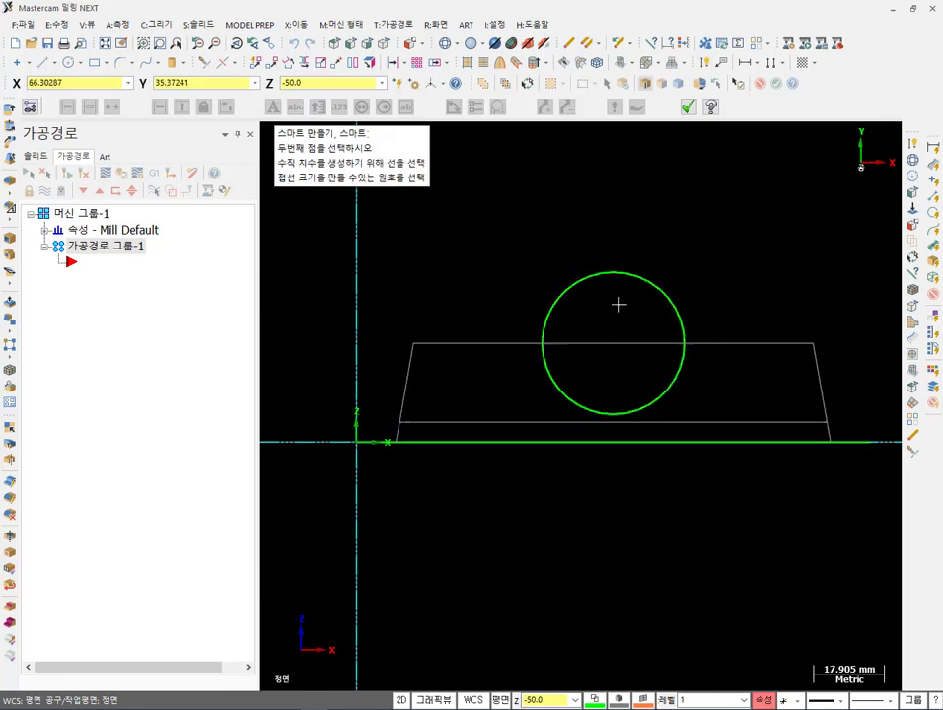
left_click(613, 343)
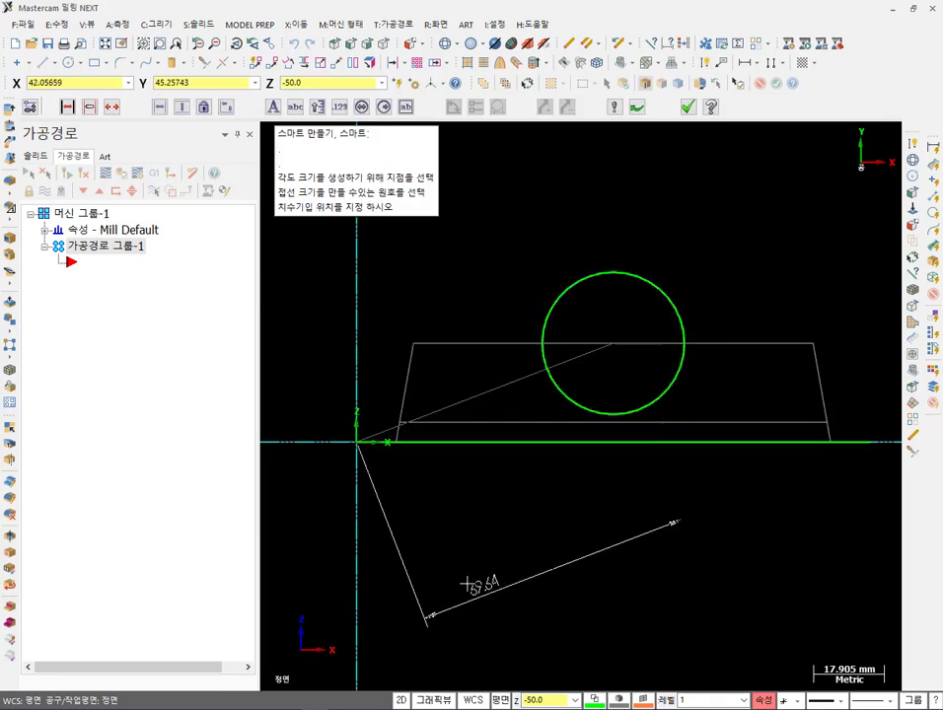
left_click(320, 558)
left_click(320, 552)
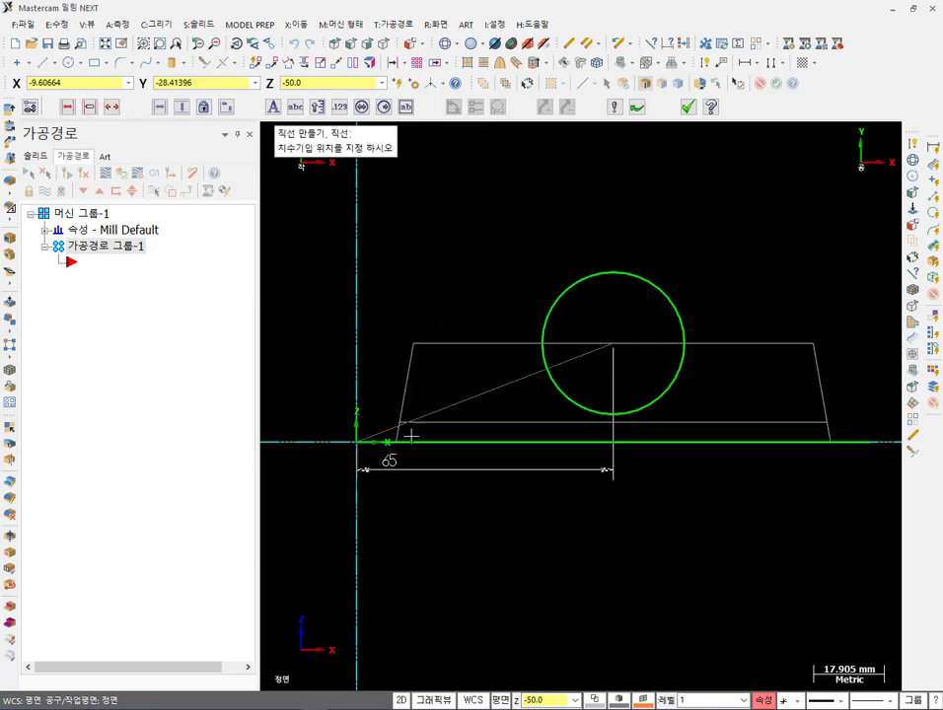
left_click(502, 182)
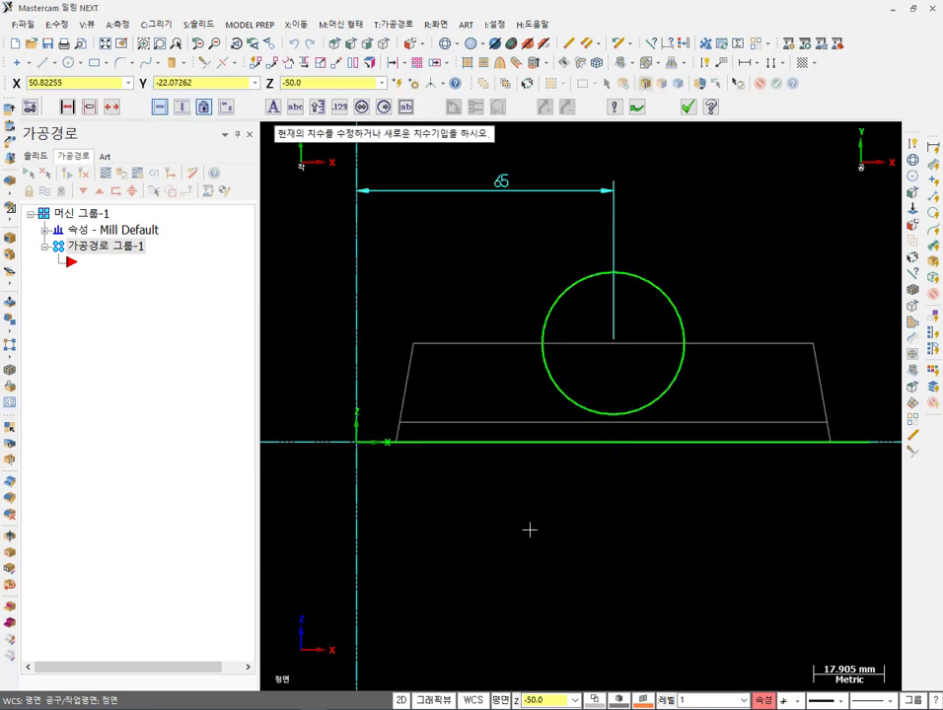
- Dimension the vertical distance from the origin to the circle's centre, placing it beyond the solid's far end
left_click(357, 443)
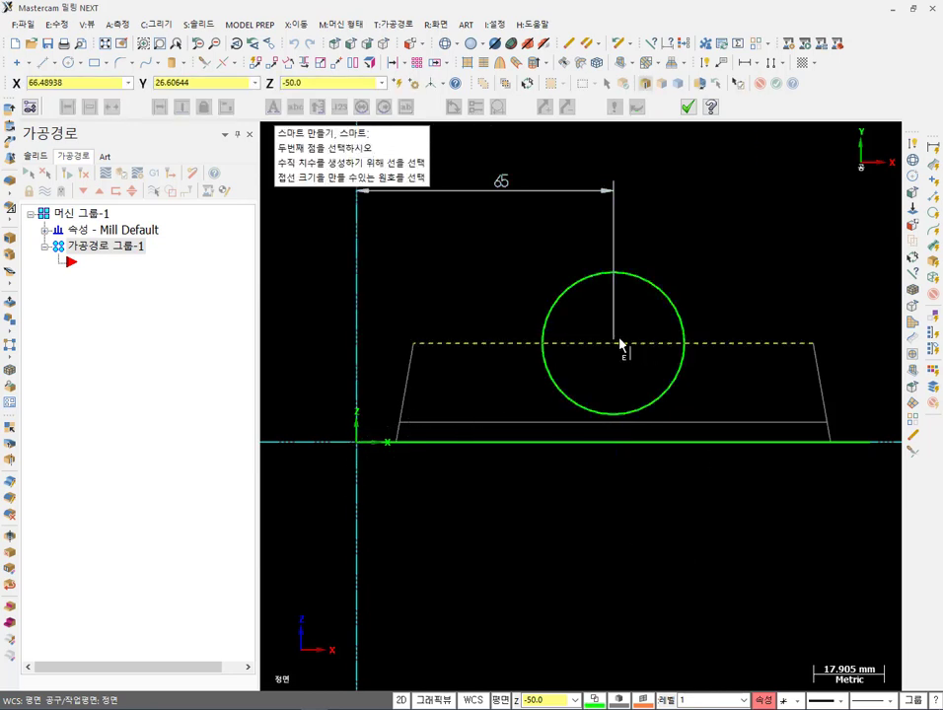
left_click(614, 342)
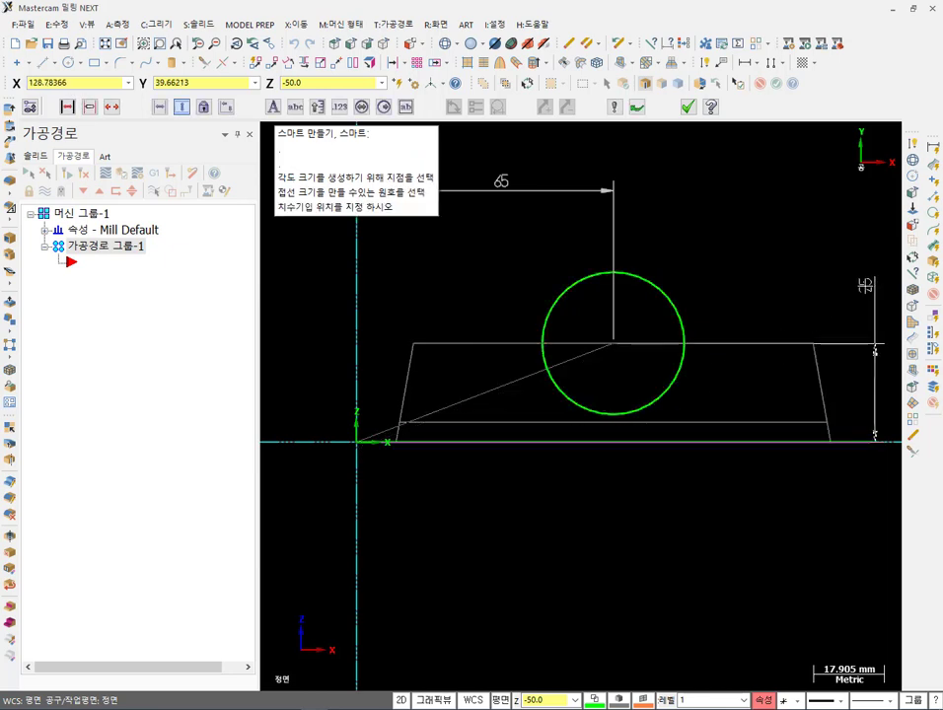
left_click(867, 284)
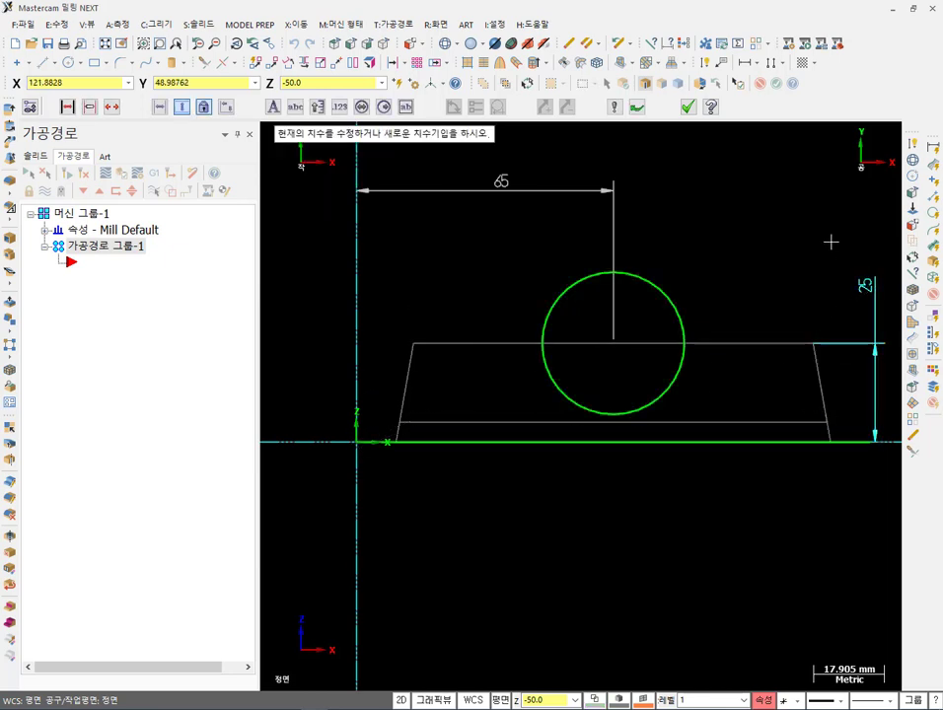
left_click(685, 108)
- Add a radius dimension to the circle, with its text outside the upper edge
scroll(507, 676, "down", 2)
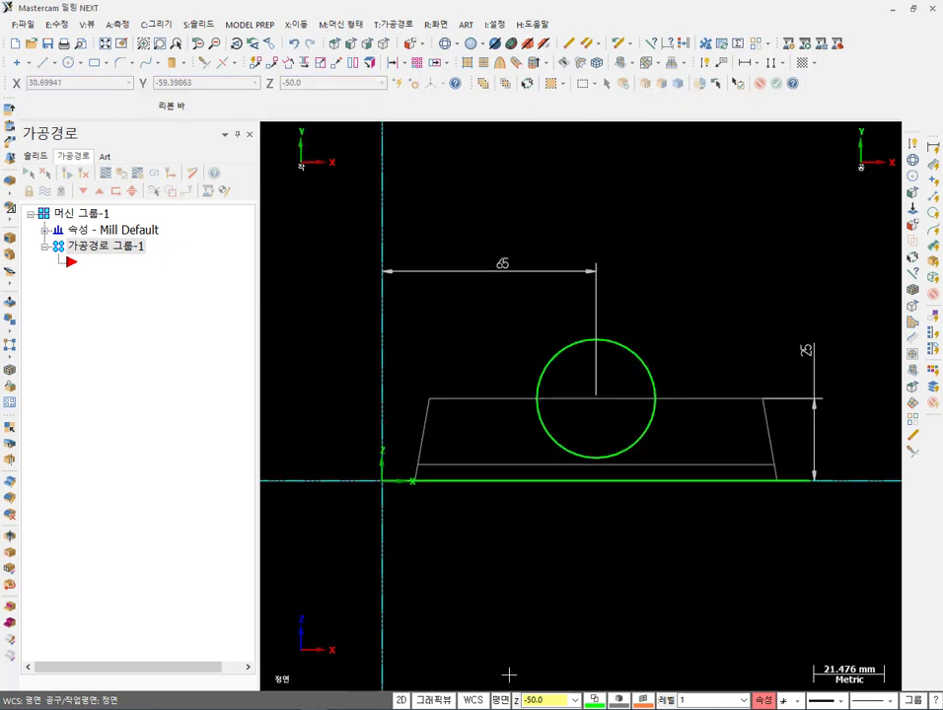
left_click(705, 65)
left_click(632, 346)
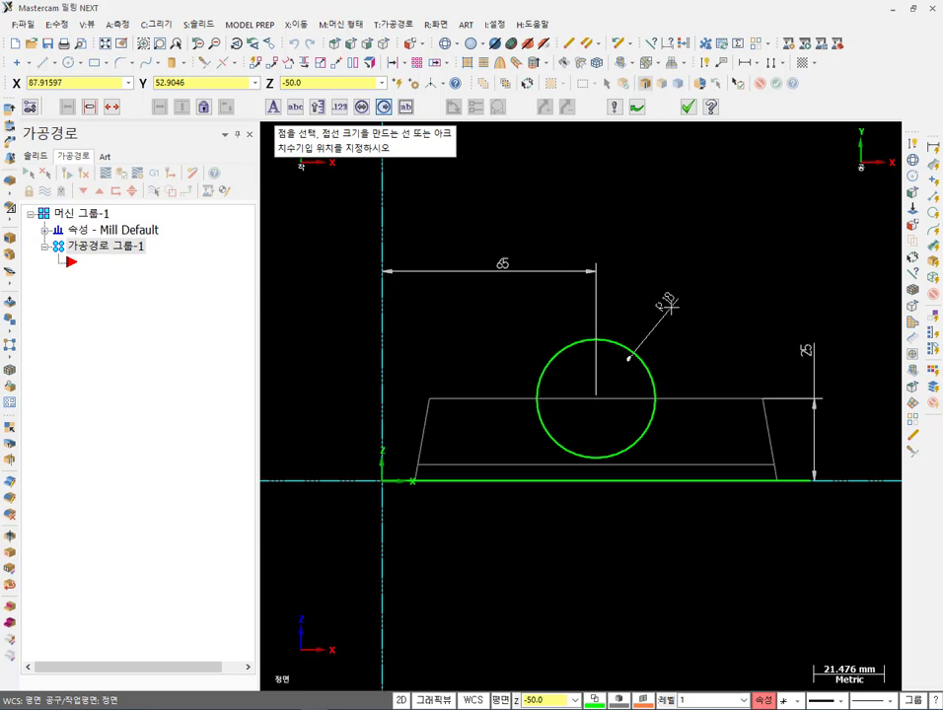
left_click(676, 295)
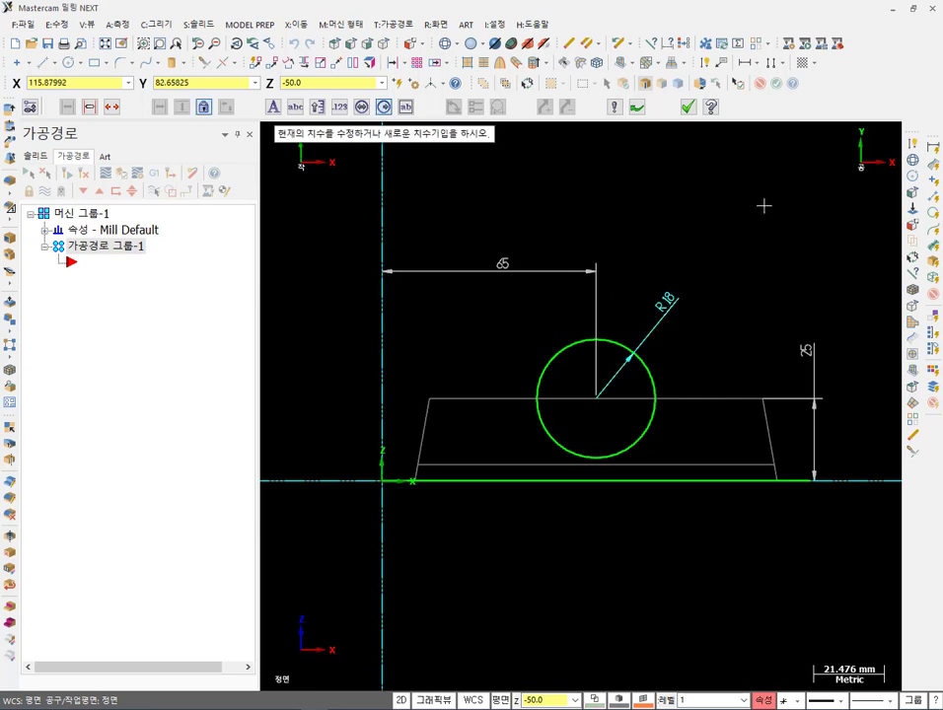
left_click(687, 106)
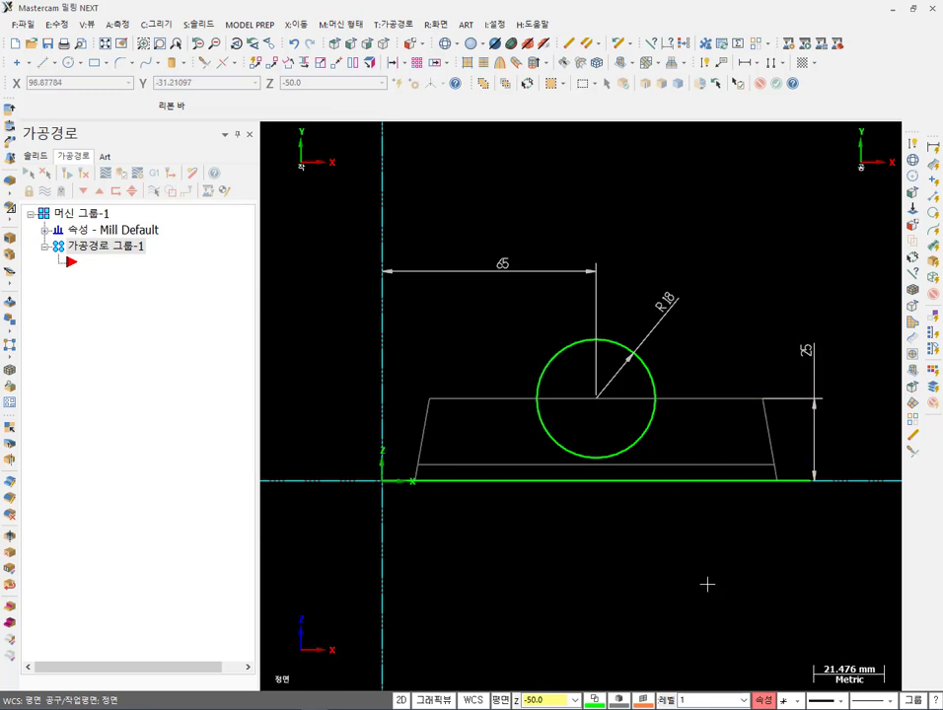
- Draw a tangent arc of radius 50 mm from the R18 circle's lowest point, keeping the solution that rises toward positive X
key("alt+Tab")
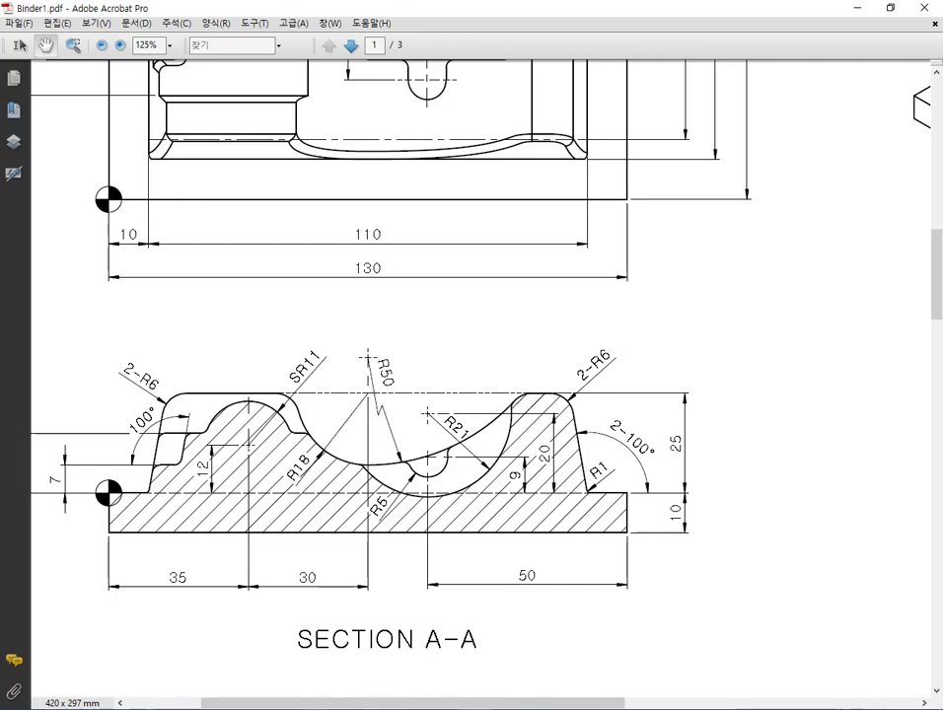
key("alt+Tab")
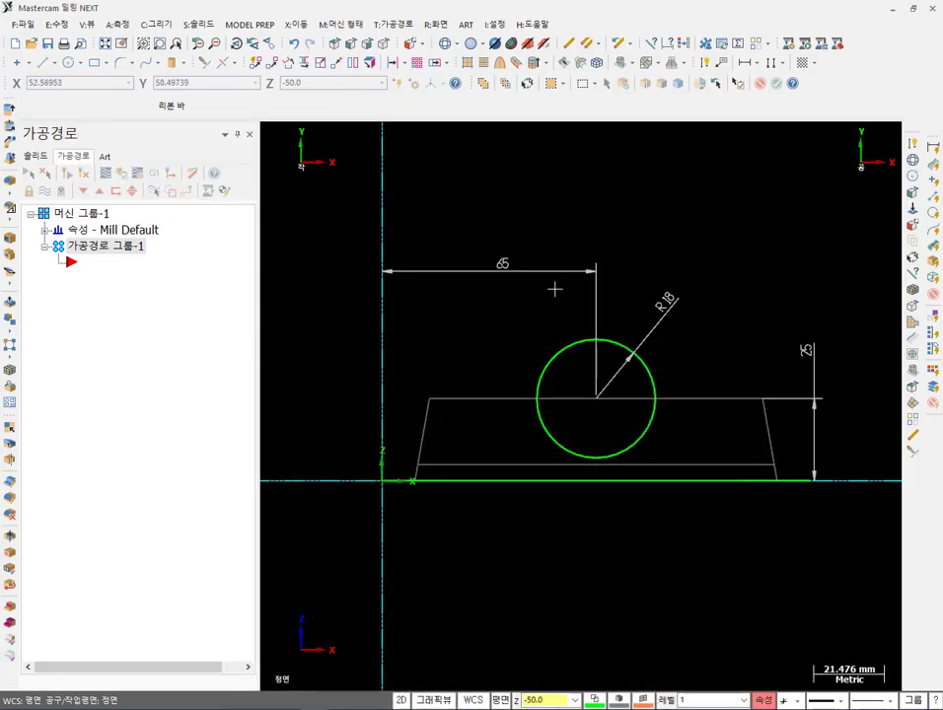
left_click(162, 28)
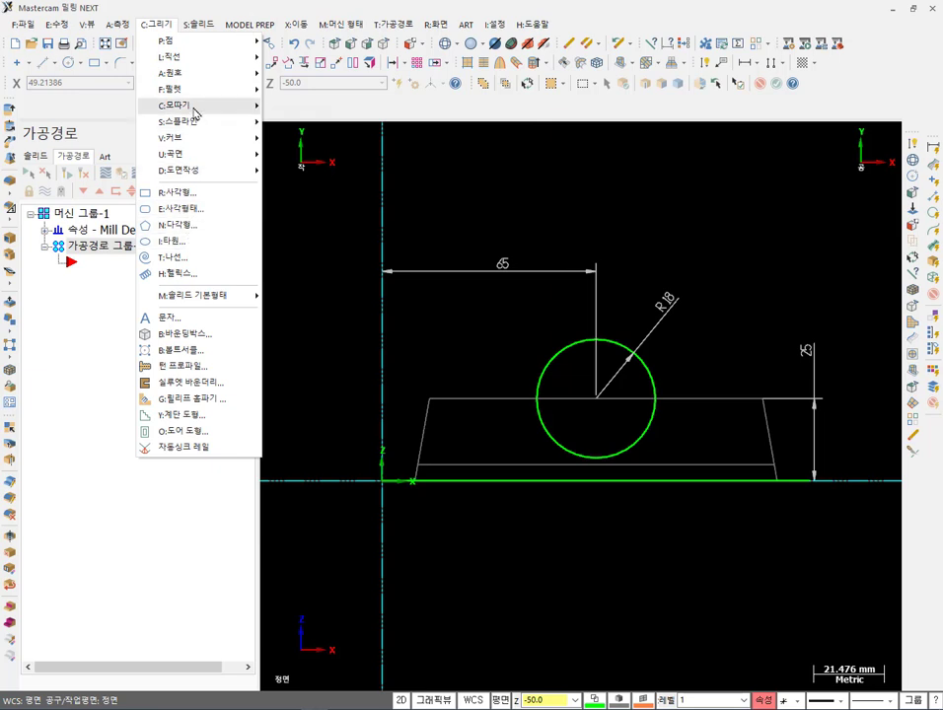
mouse_move(198, 73)
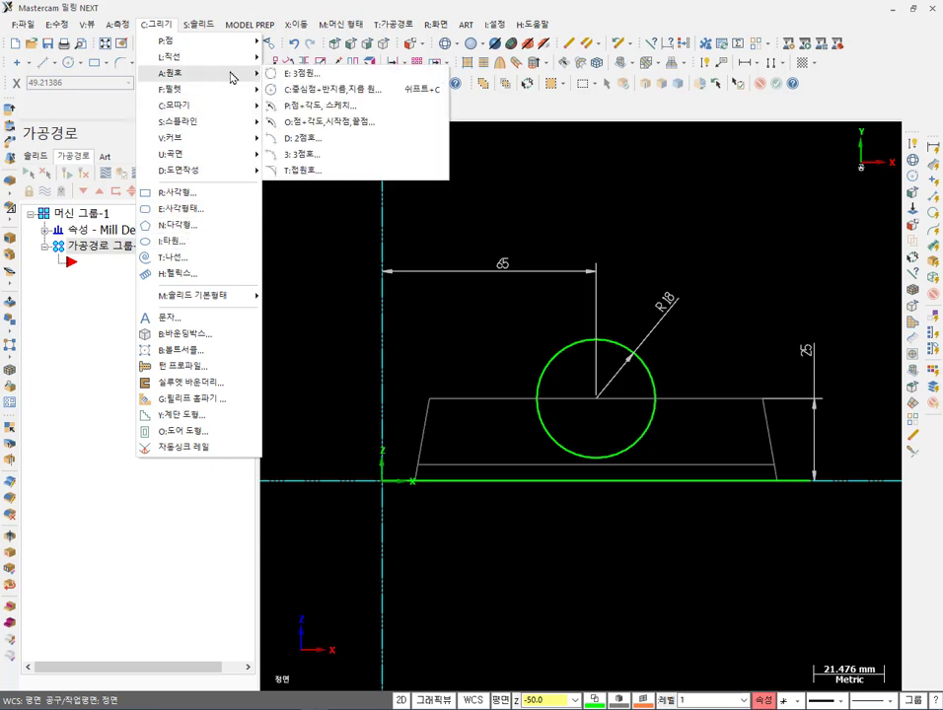
left_click(303, 171)
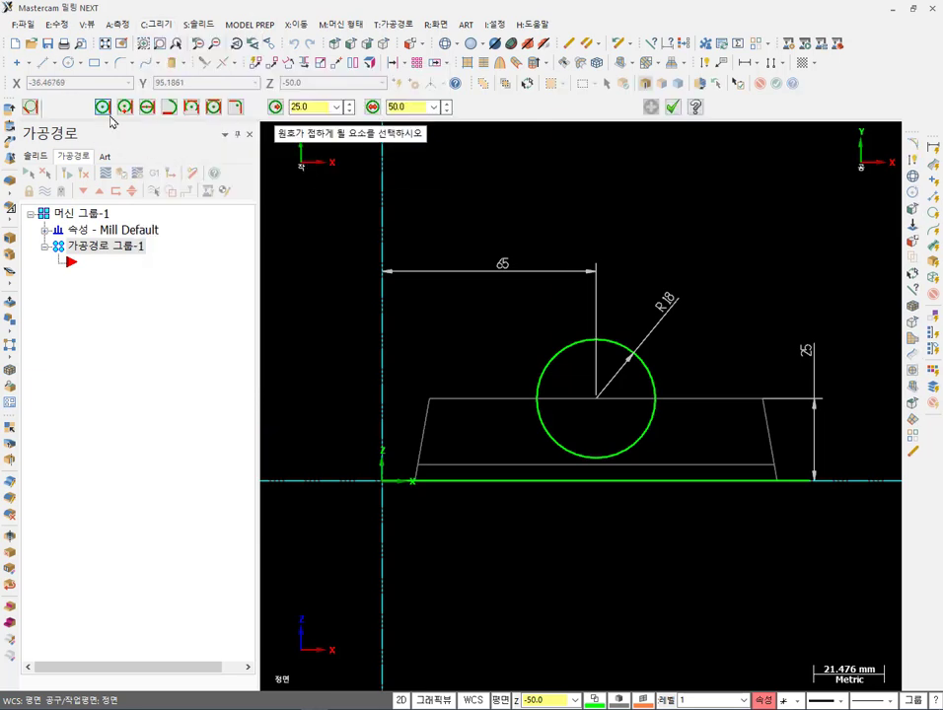
left_click(312, 107)
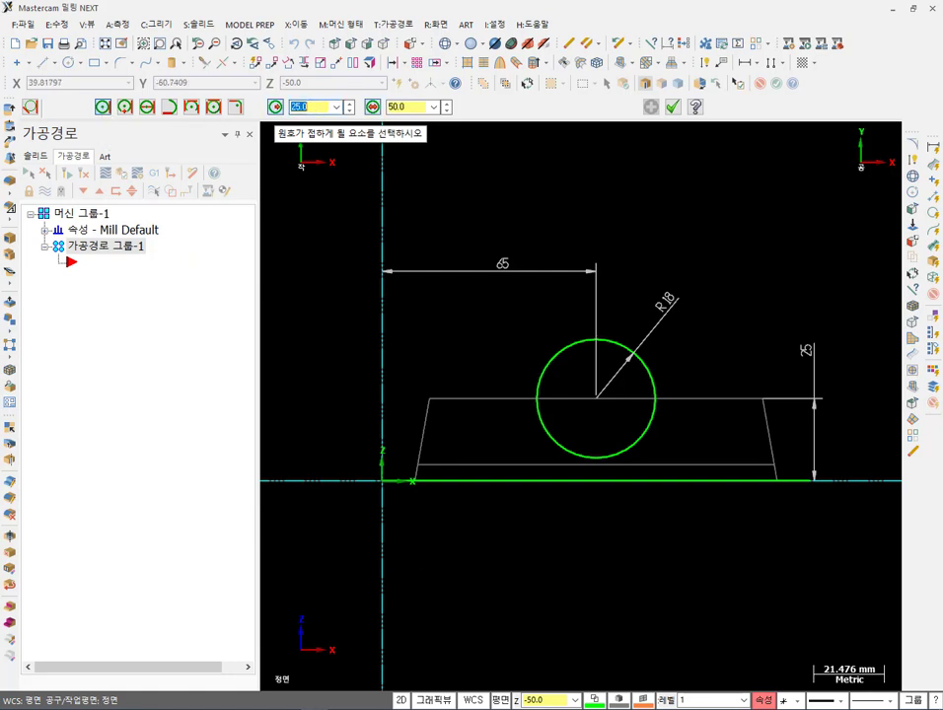
key("alt+Tab")
key("alt+Tab")
type("50")
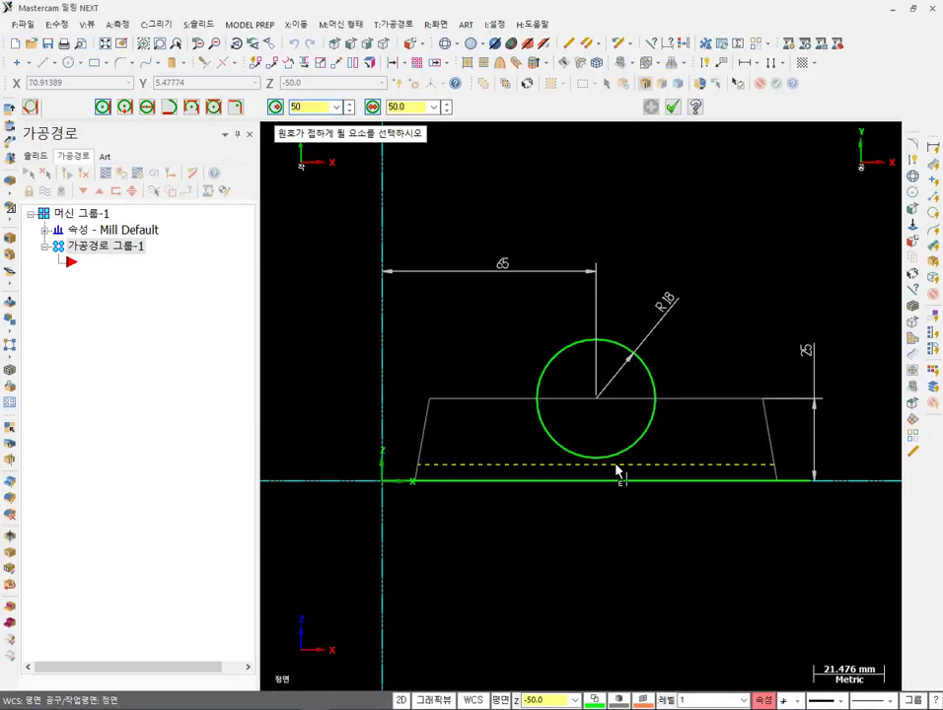
scroll(671, 474, "up", 1)
scroll(656, 458, "up", 1)
left_click(628, 437)
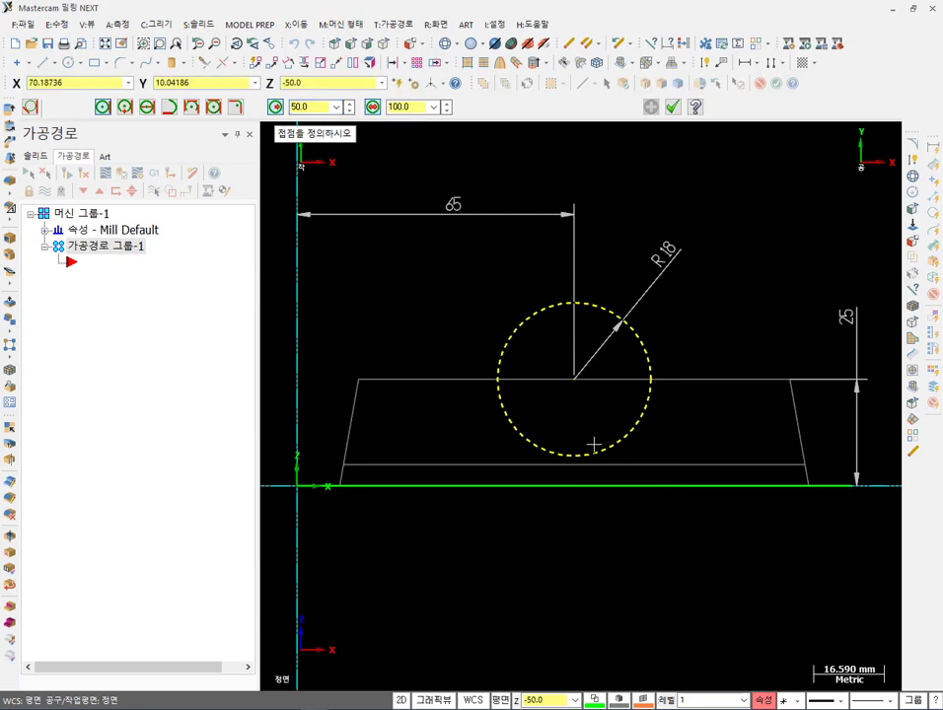
left_click(575, 462)
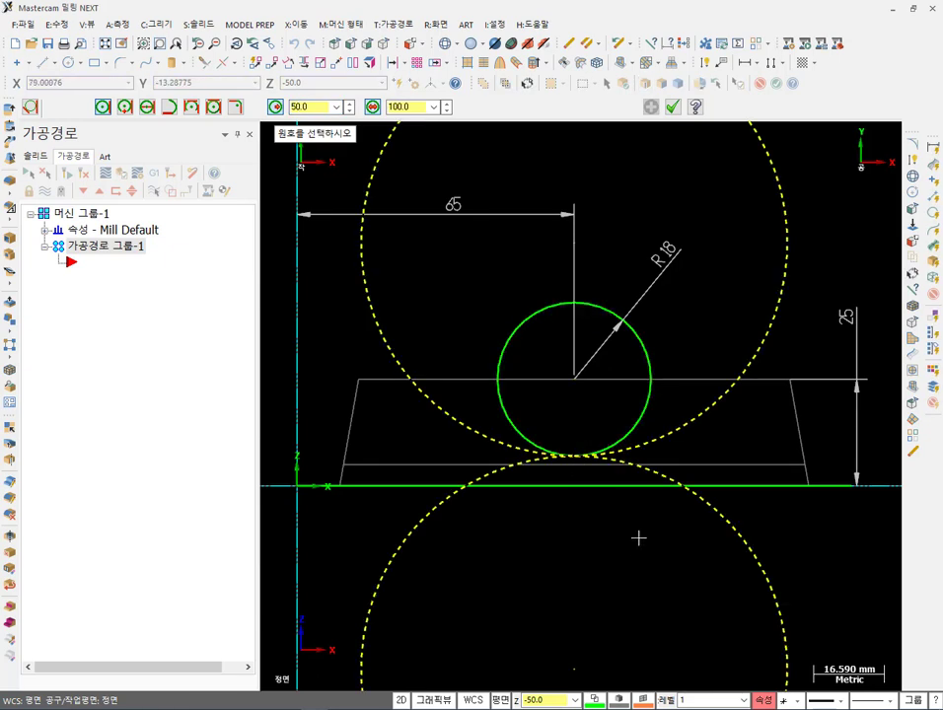
left_click(713, 405)
scroll(406, 528, "down", 5)
scroll(531, 377, "up", 2)
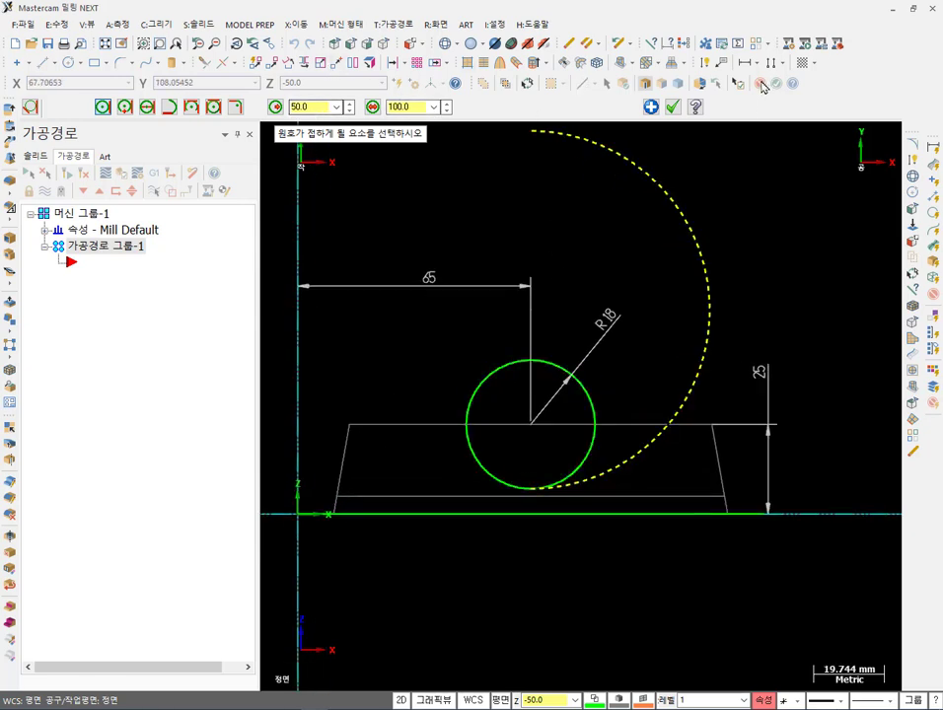
left_click(671, 107)
- Compare the R50 arc with Section A-A of the PDF drawing, checking its centre and tangency to the R18 arc
scroll(674, 524, "up", 2)
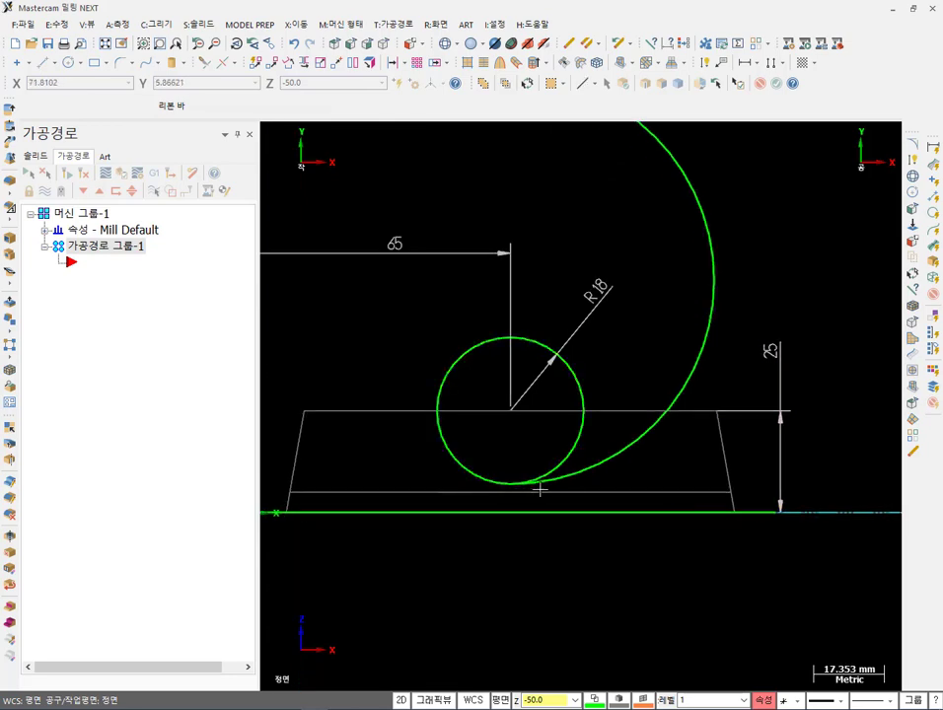
left_click(477, 709)
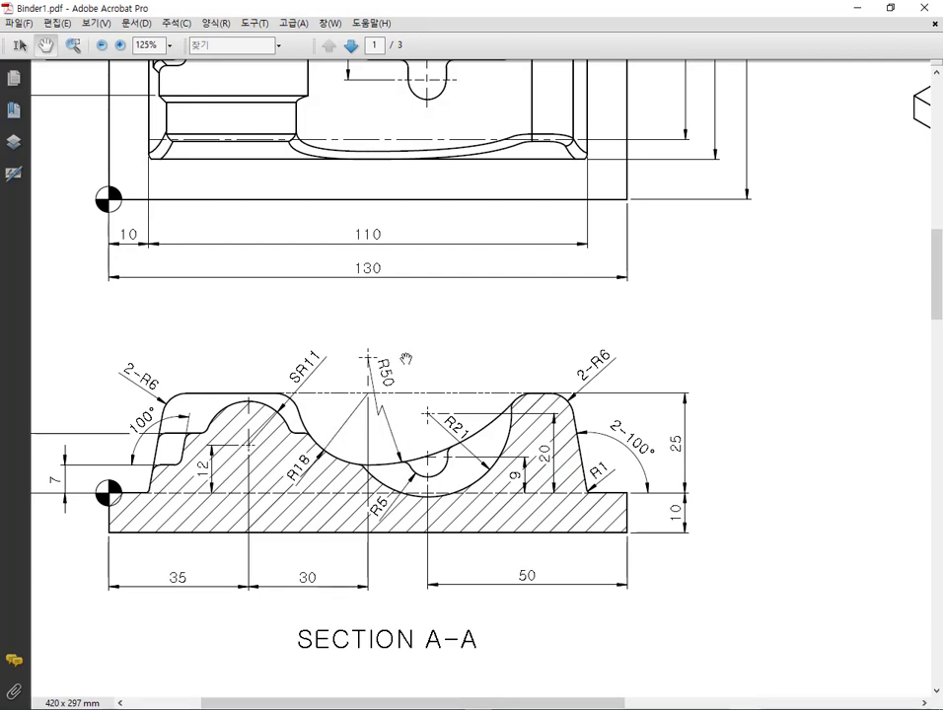
left_click(474, 709)
scroll(666, 354, "down", 1)
scroll(665, 354, "down", 1)
left_click(677, 333)
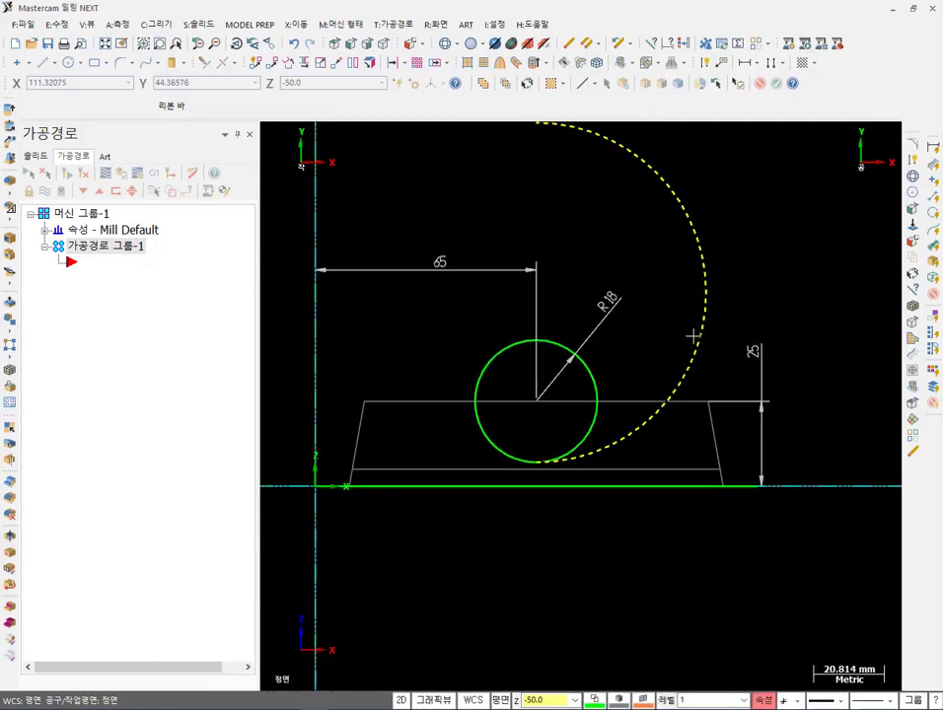
scroll(585, 406, "up", 1)
key("Escape")
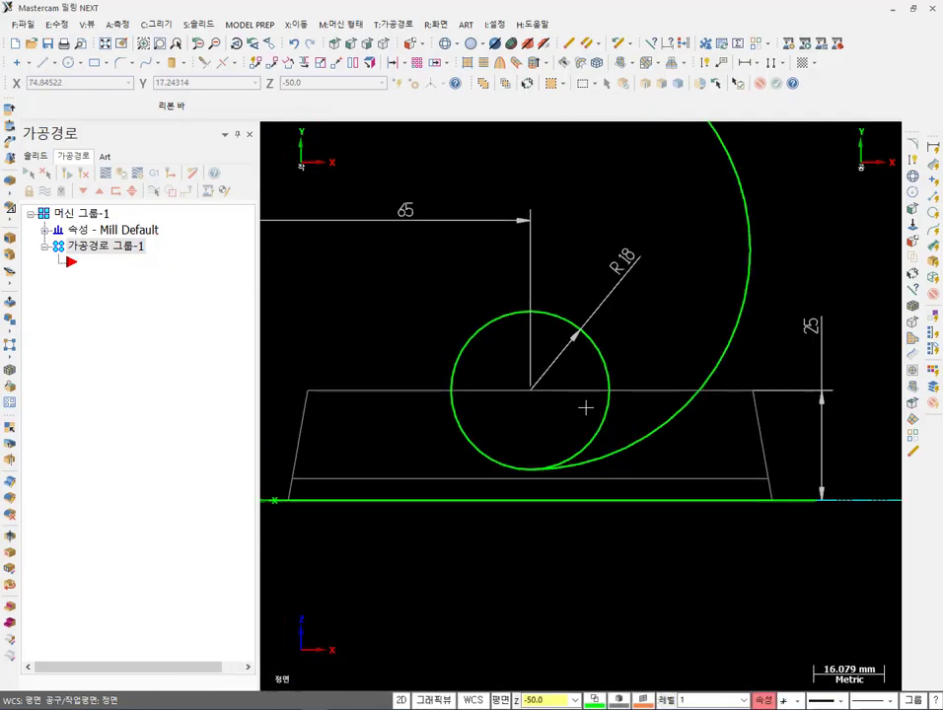
- Trim the R18 circle to the R50 arc at their tangent point, keeping the side away from the R50 arc
left_click(204, 63)
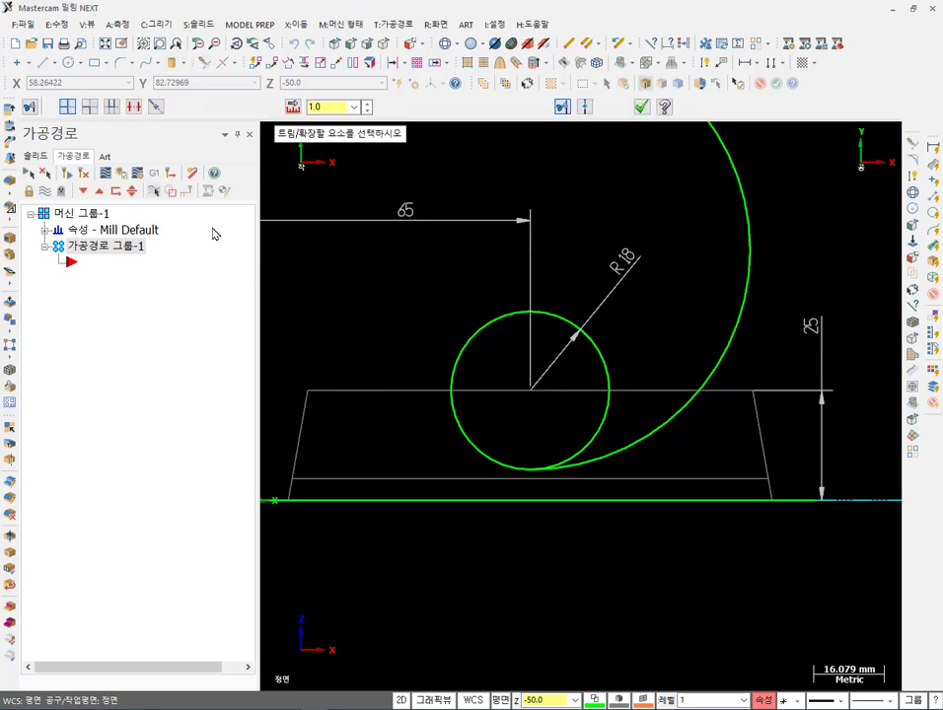
left_click(488, 447)
left_click(577, 468)
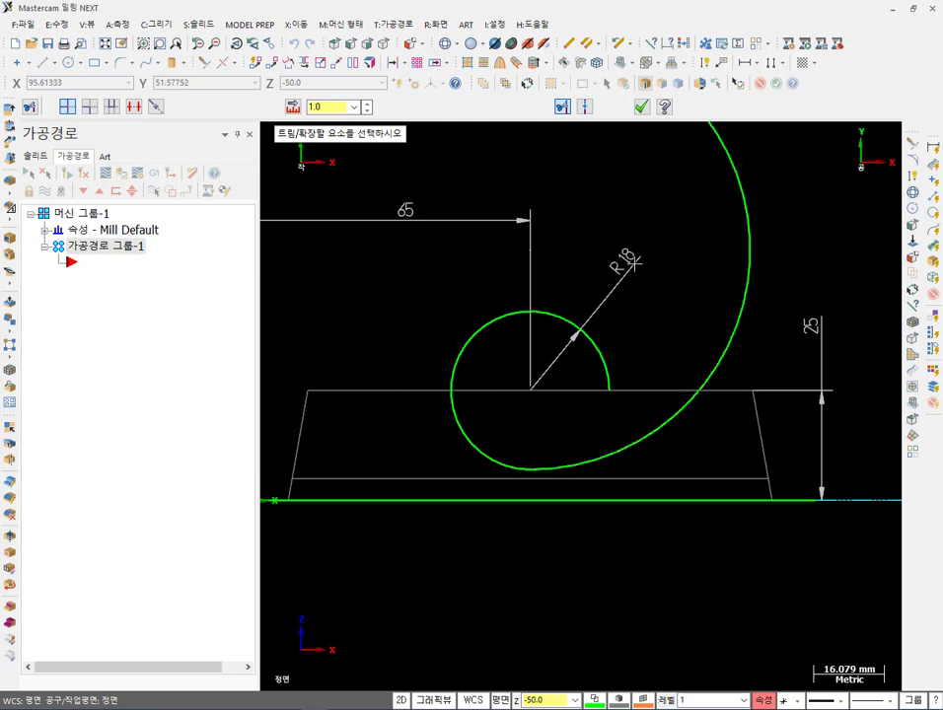
- Draw a horizontal line about 75 mm long, tangent to the top of the R18 arc and extending across the R50 arc
left_click(43, 64)
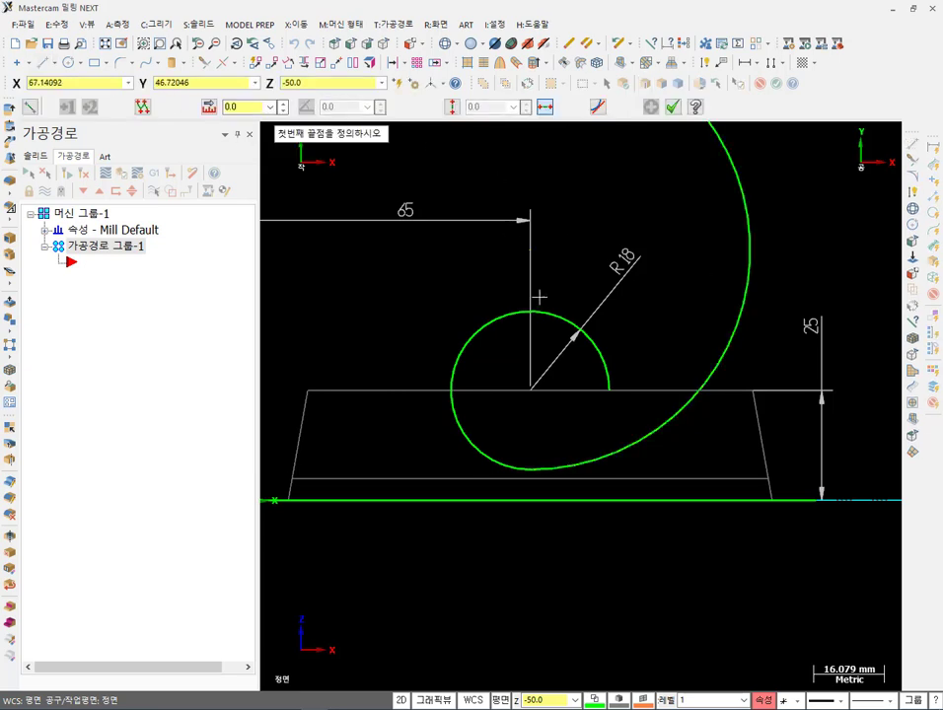
left_click(598, 107)
left_click(598, 106)
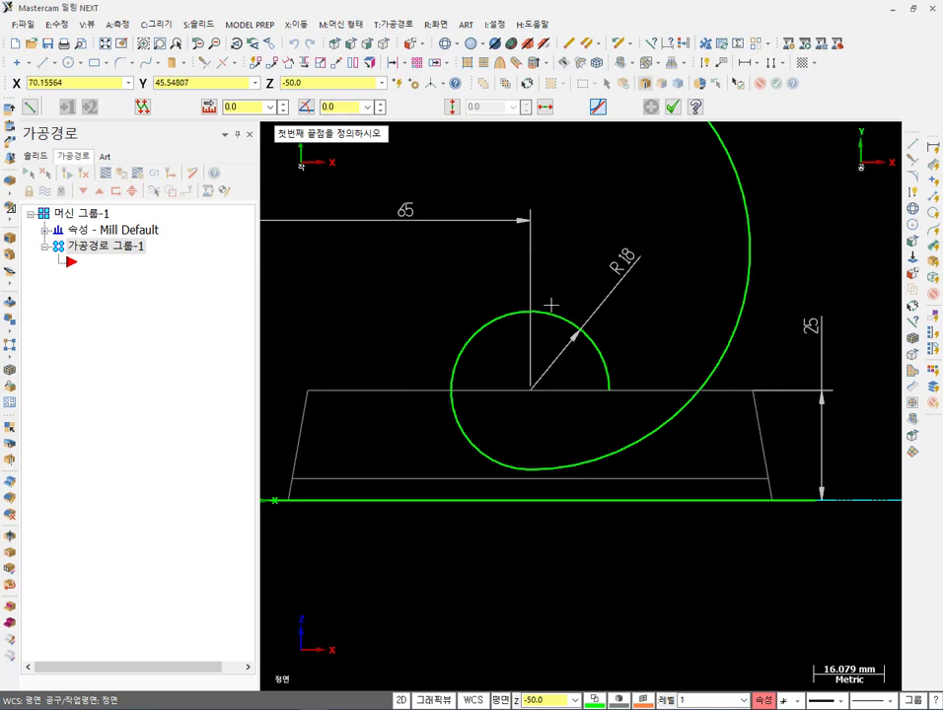
left_click(614, 311)
left_click(862, 311)
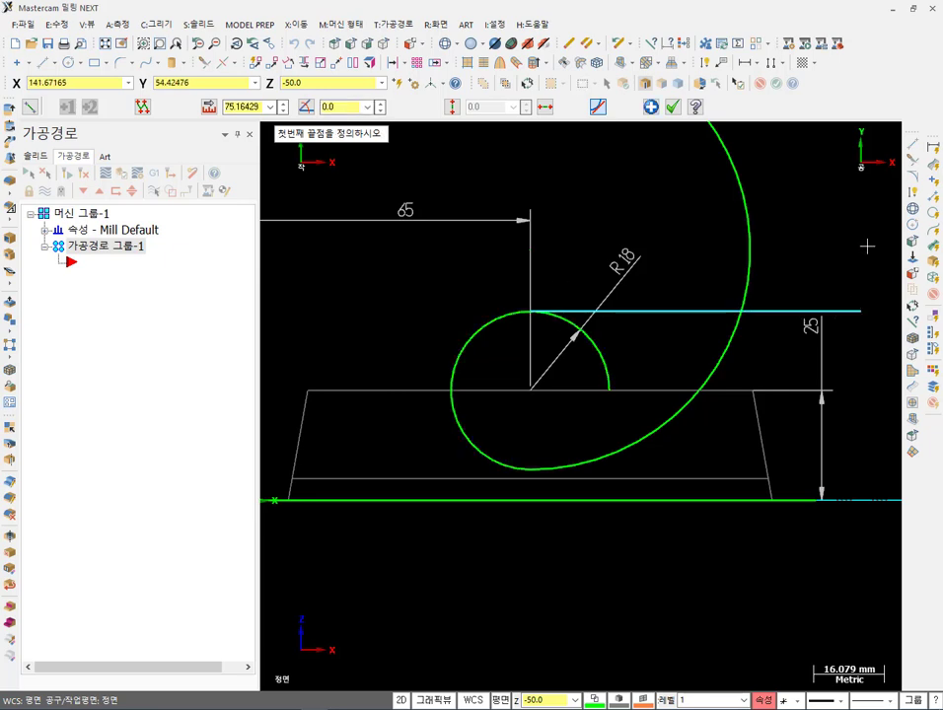
left_click(674, 108)
- Trim the R18 arc's upper end to the horizontal line, removing the portion beyond the tangent point
left_click(209, 66)
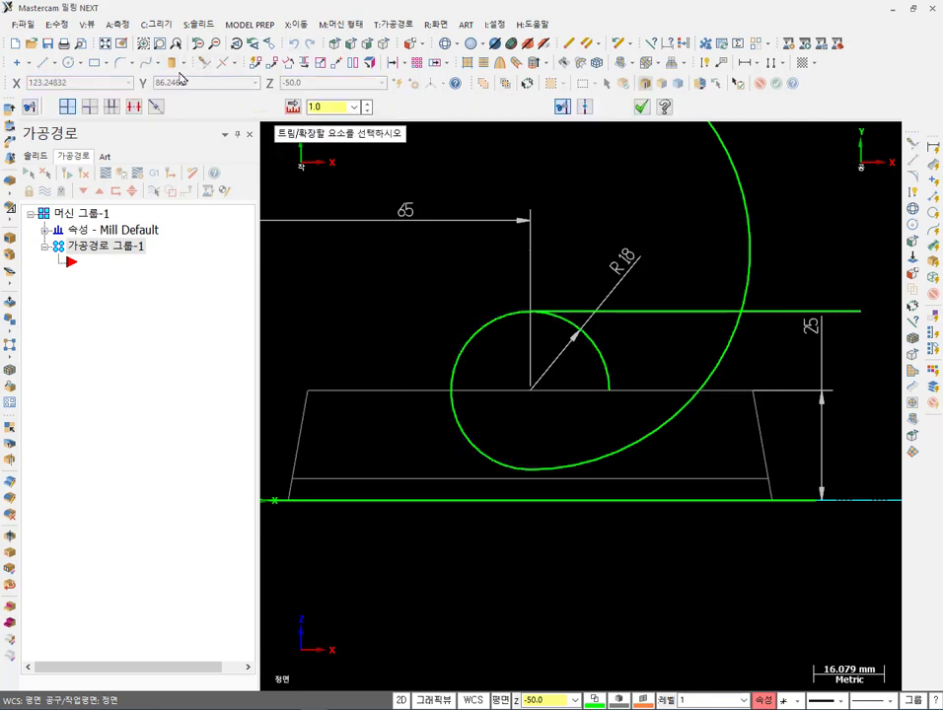
left_click(506, 307)
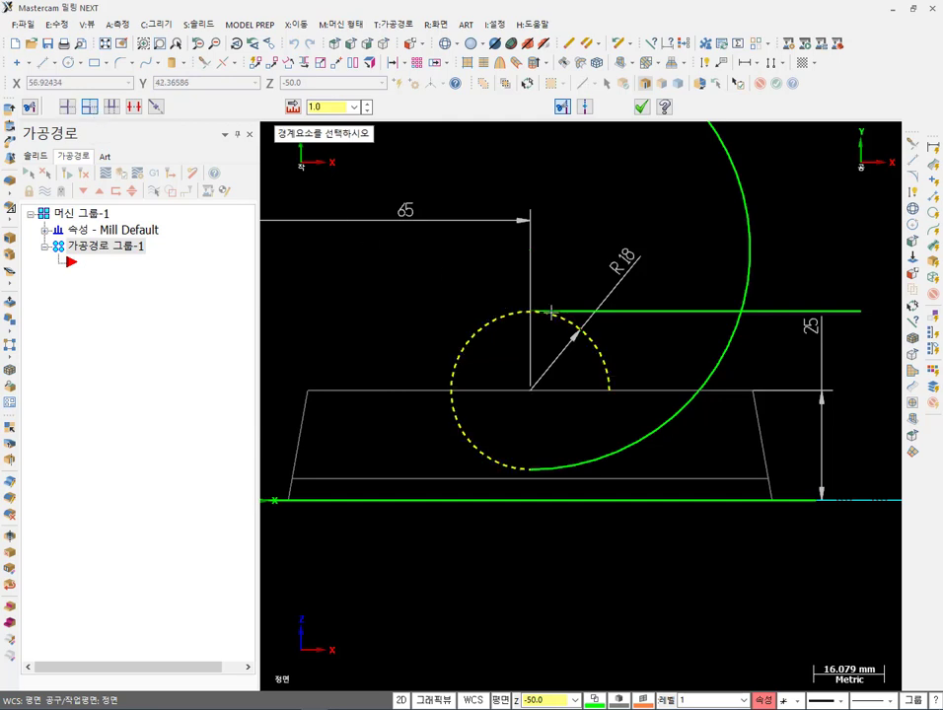
left_click(541, 312)
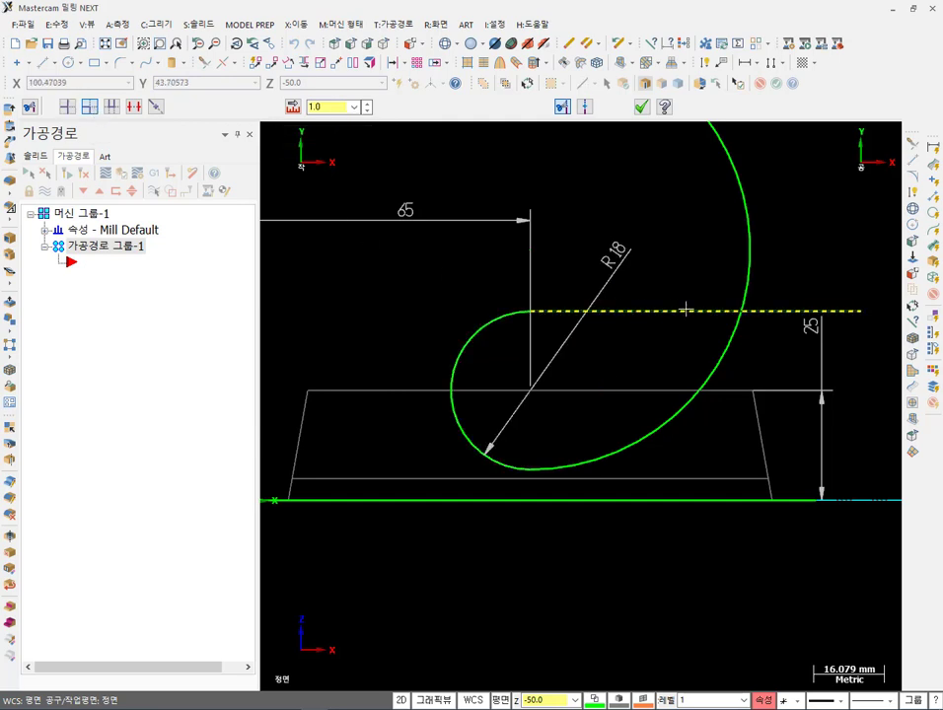
- Trim the horizontal line and the R50 arc to their intersection, closing the profile, and return the display to wireframe
left_click(741, 339)
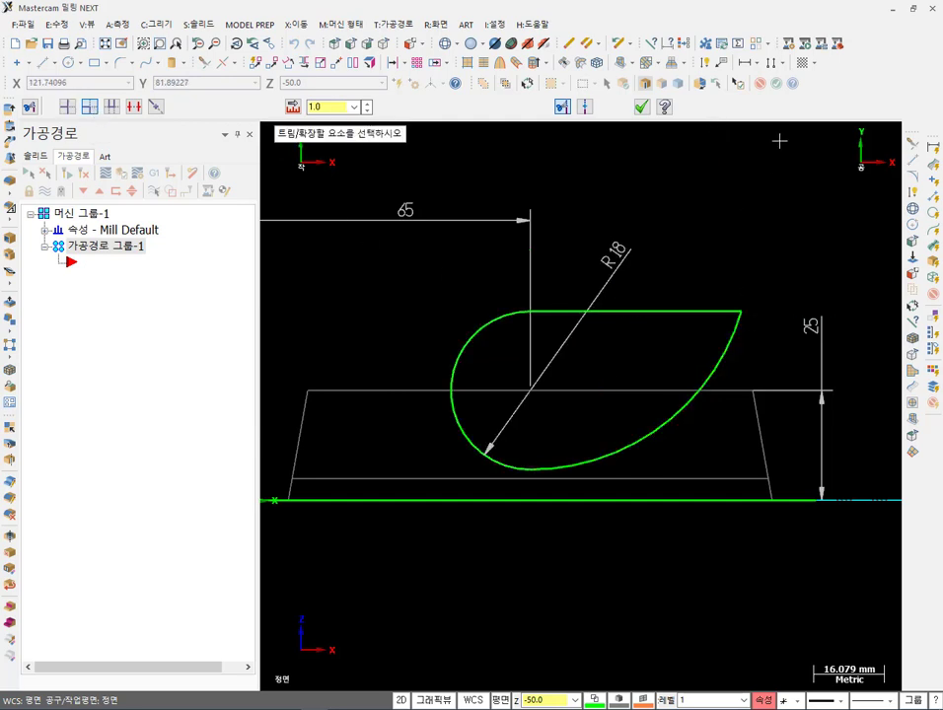
left_click(642, 108)
scroll(742, 197, "up", 2)
scroll(674, 233, "down", 4)
left_click(471, 45)
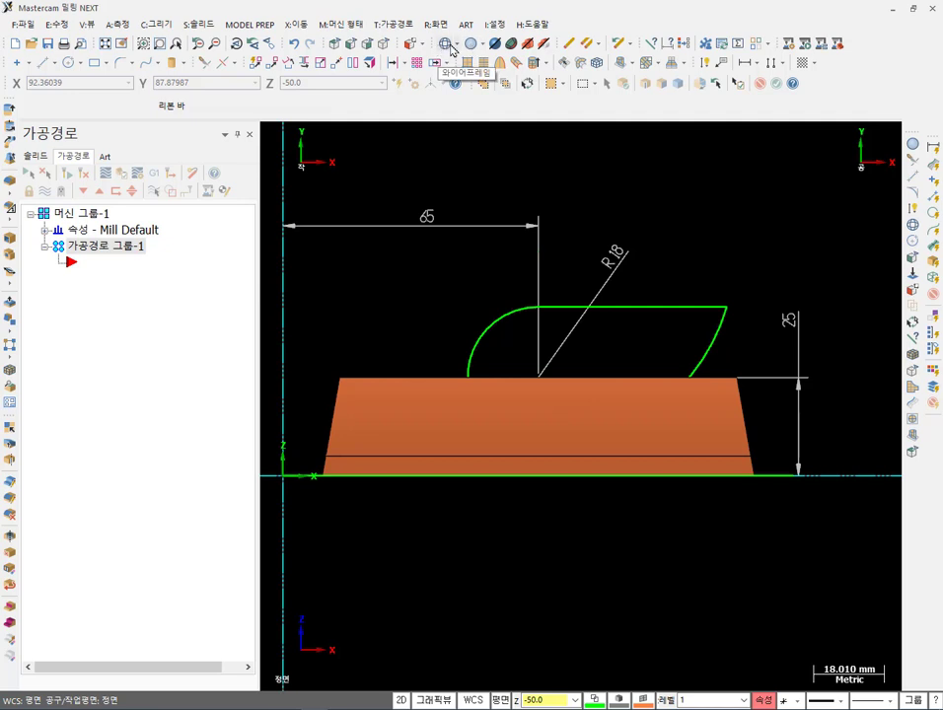
left_click(445, 43)
scroll(602, 424, "up", 1)
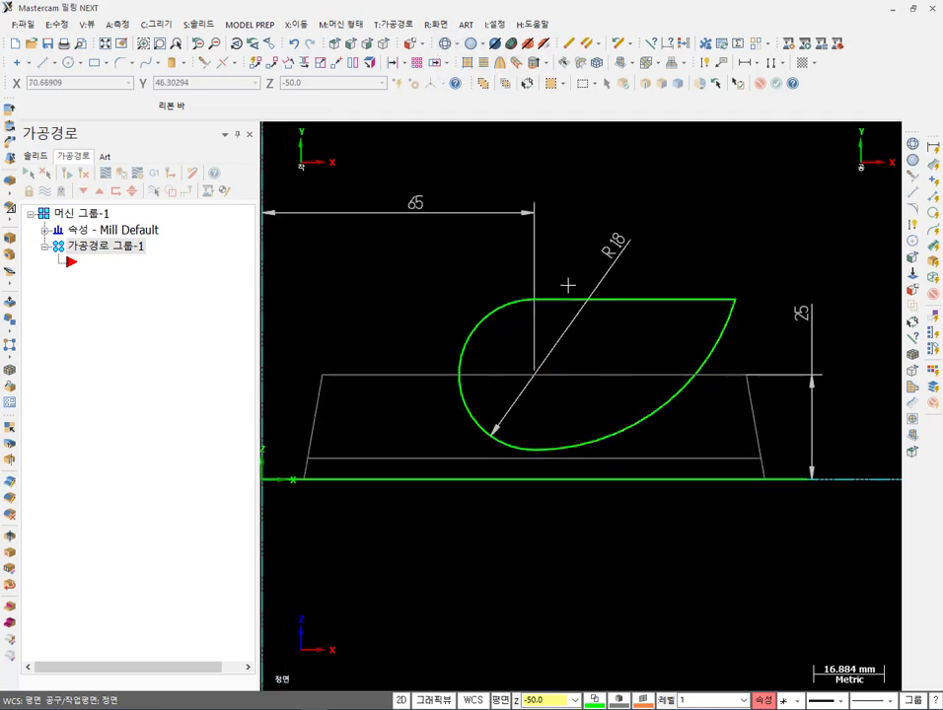
scroll(615, 261, "down", 1)
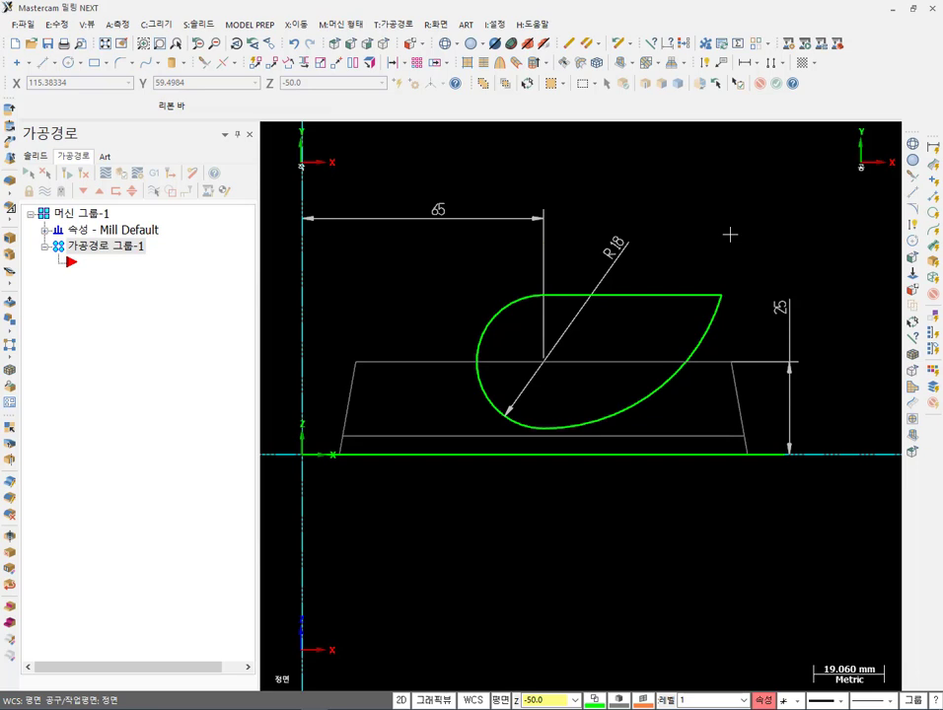
- Dimension the radii of the R18 and R50 arcs of the closed profile
left_click(705, 64)
left_click(498, 312)
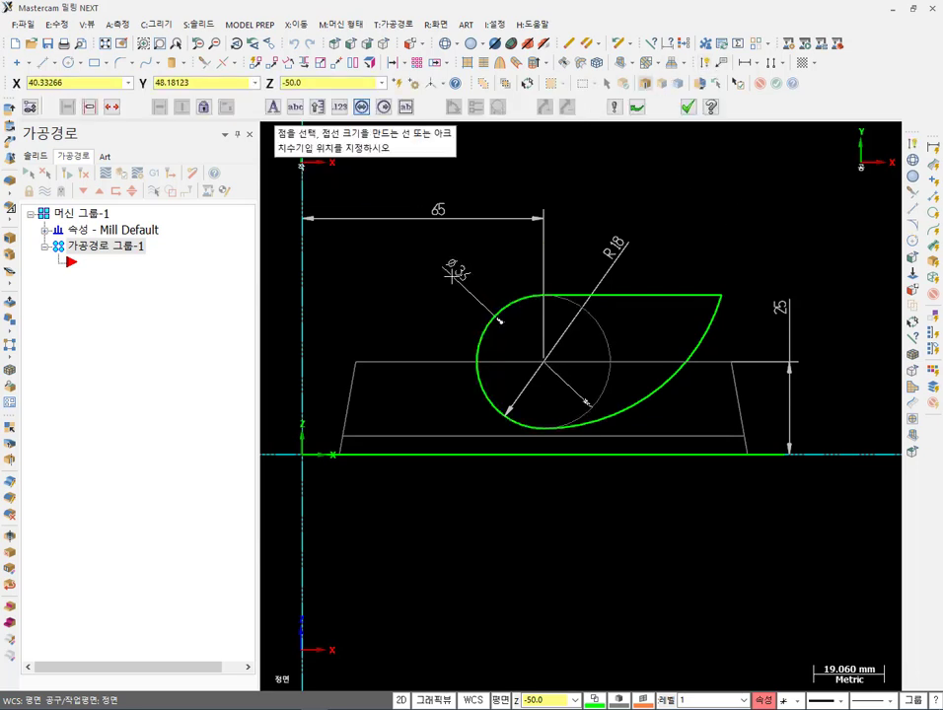
key("r")
left_click(454, 272)
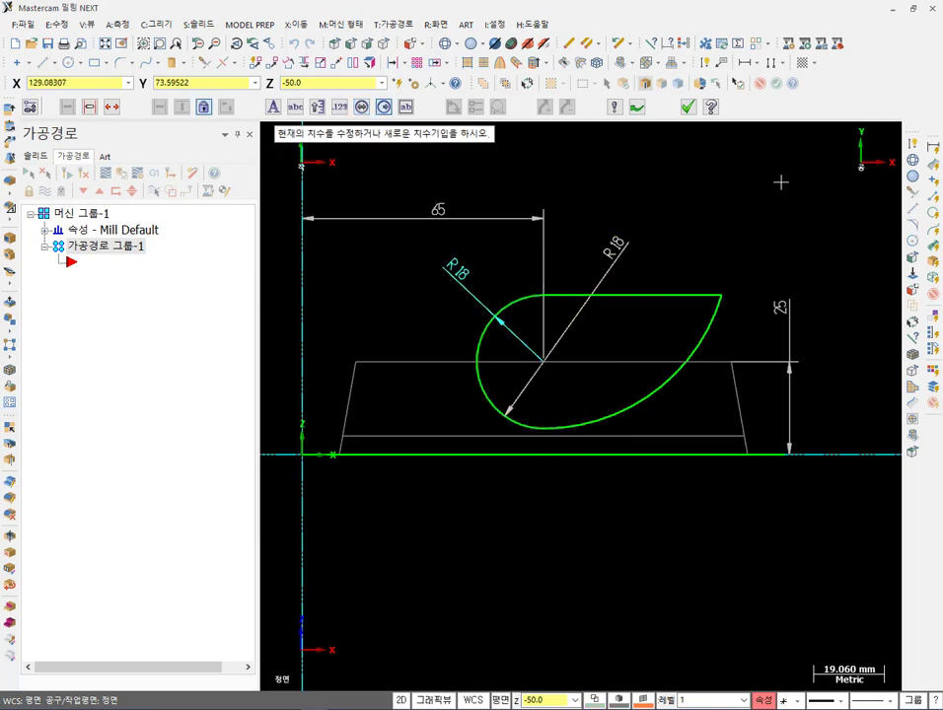
left_click(703, 337)
left_click(653, 334)
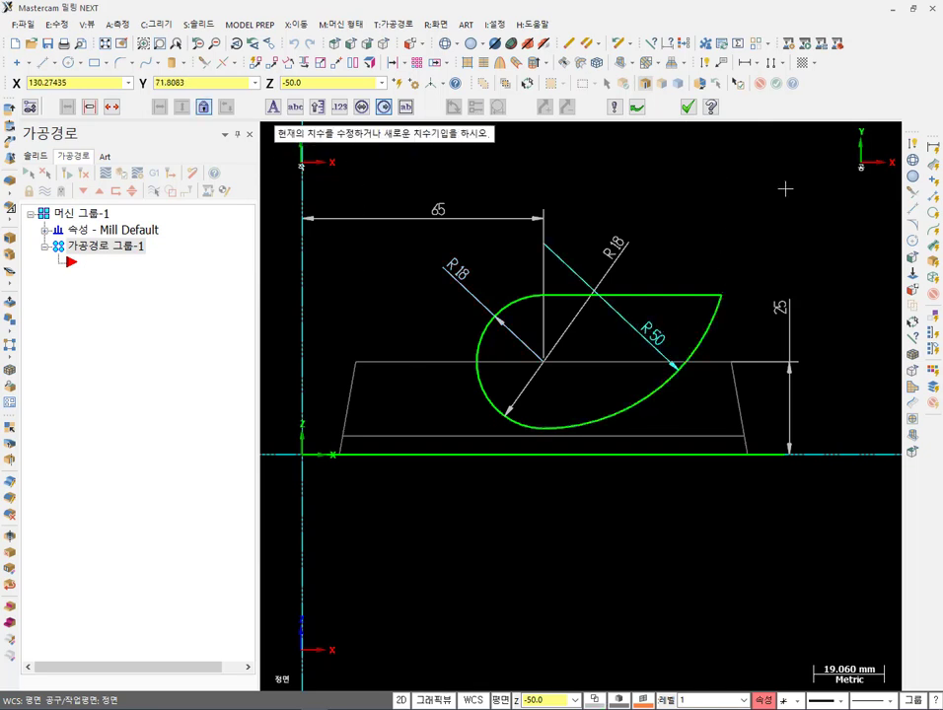
left_click(688, 107)
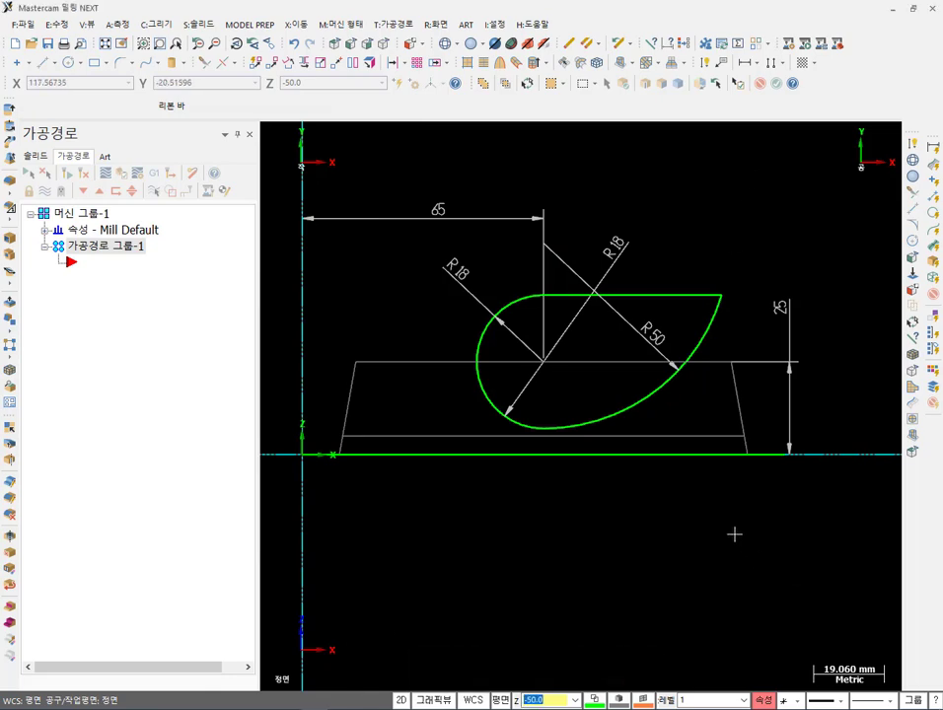
- Extrude the closed R18/R50 profile as a cut through the solid body, 50 mm in both directions
left_click(387, 46)
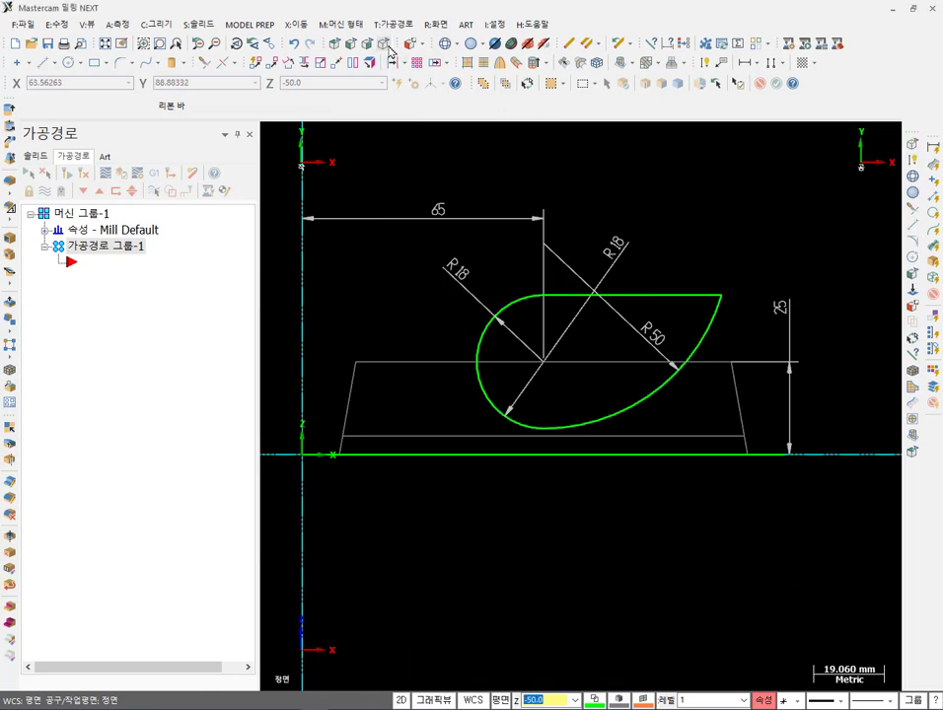
left_click(471, 44)
scroll(649, 275, "up", 5)
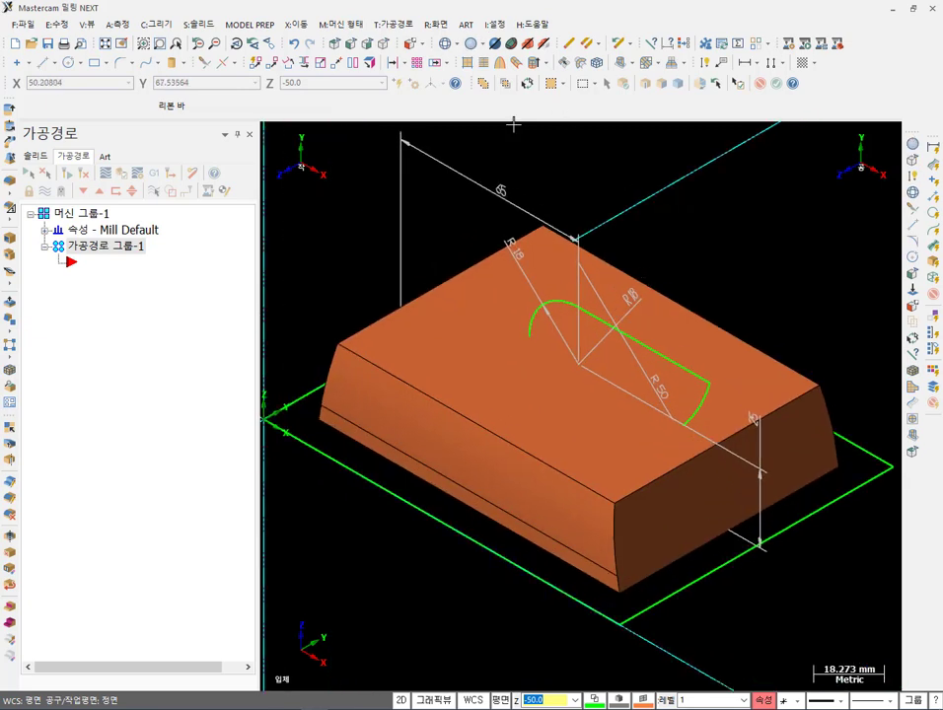
left_click(200, 23)
left_click(212, 58)
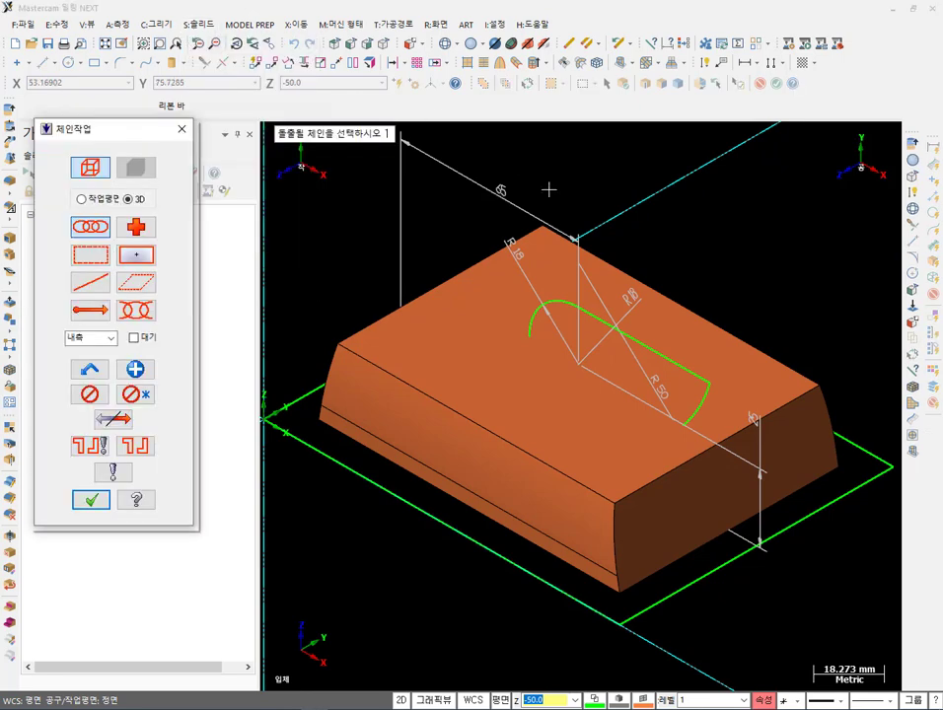
left_click(577, 314)
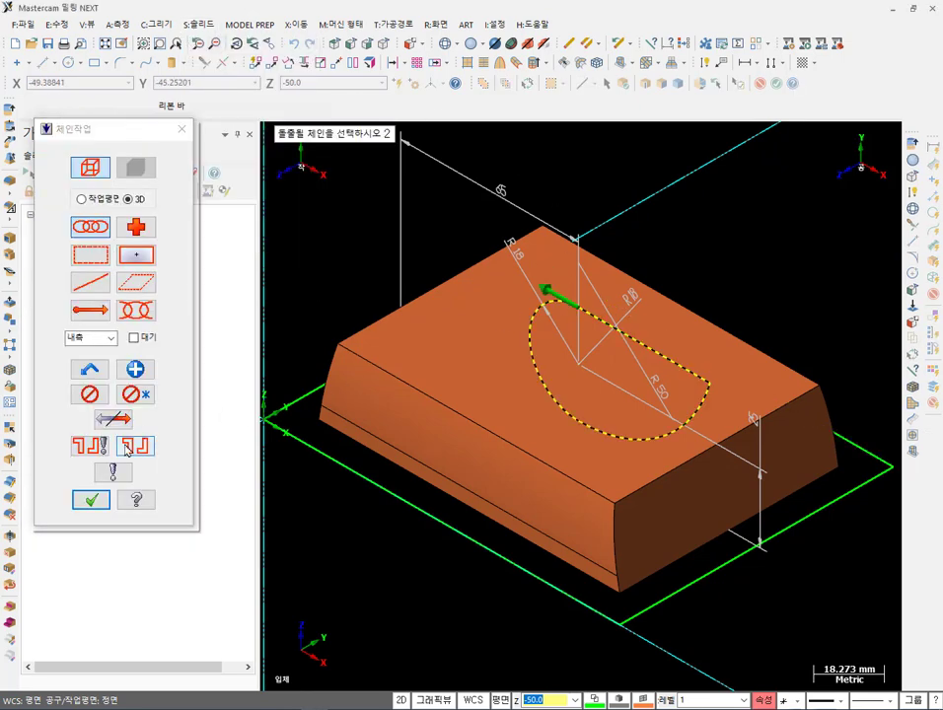
left_click(92, 500)
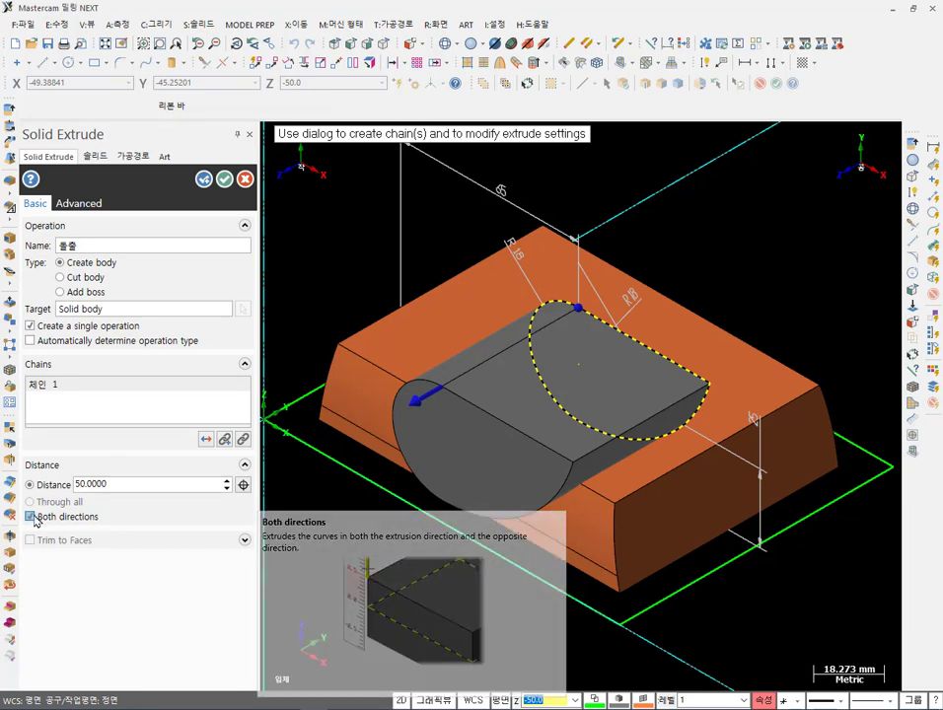
left_click(32, 517)
left_click(98, 282)
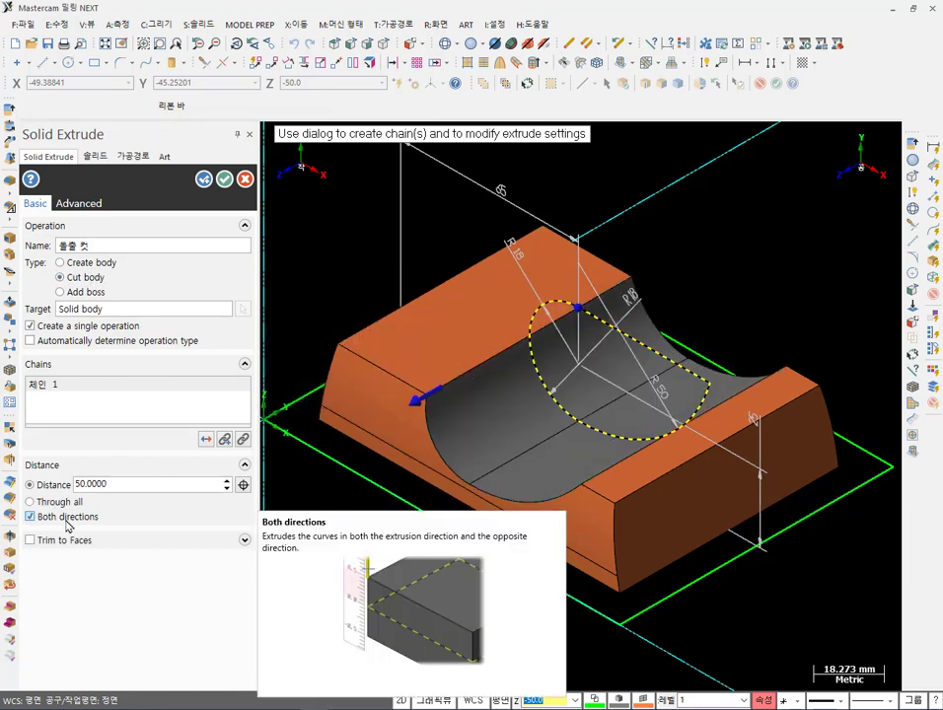
scroll(836, 174, "down", 1)
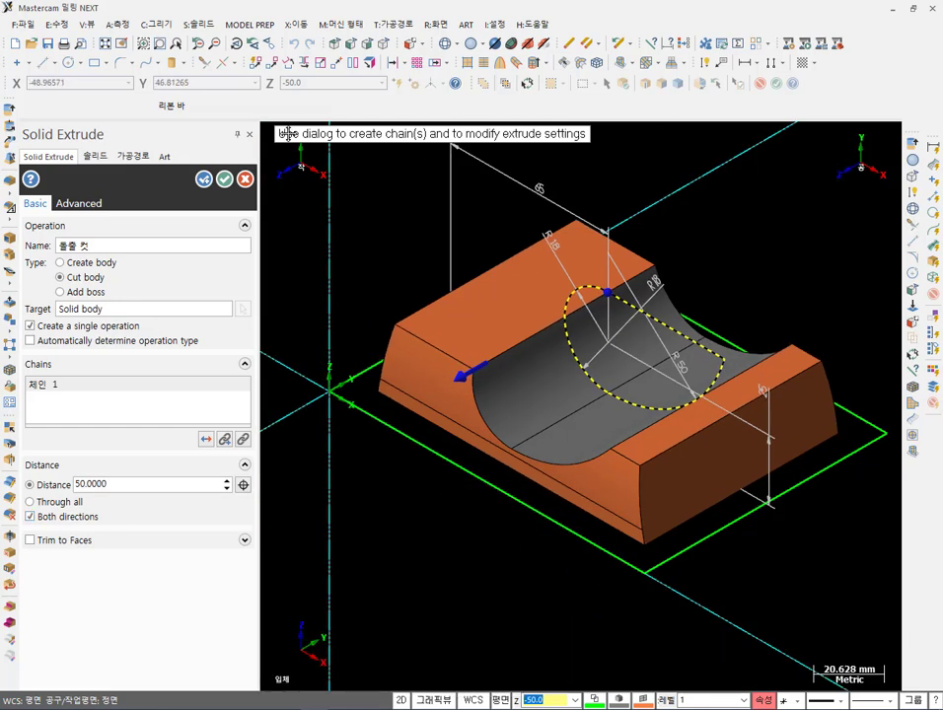
left_click(227, 179)
- Compare the groove cut in the solid with Section A-A of the PDF drawing, then return to Mastercam
scroll(678, 280, "up", 1)
middle_click_drag(678, 280, 705, 283)
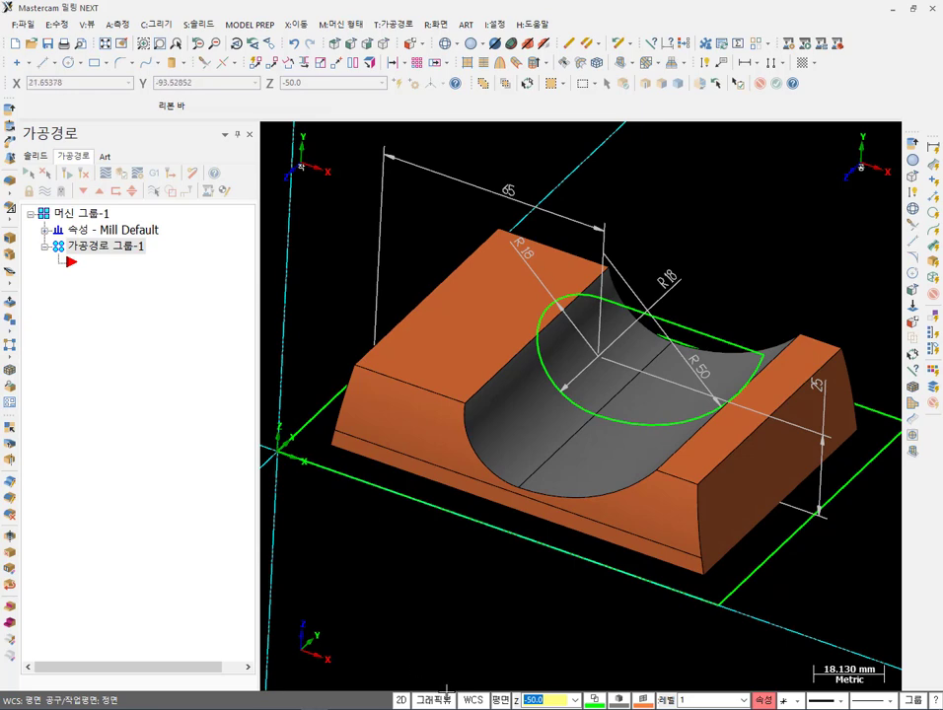
key("alt+Tab")
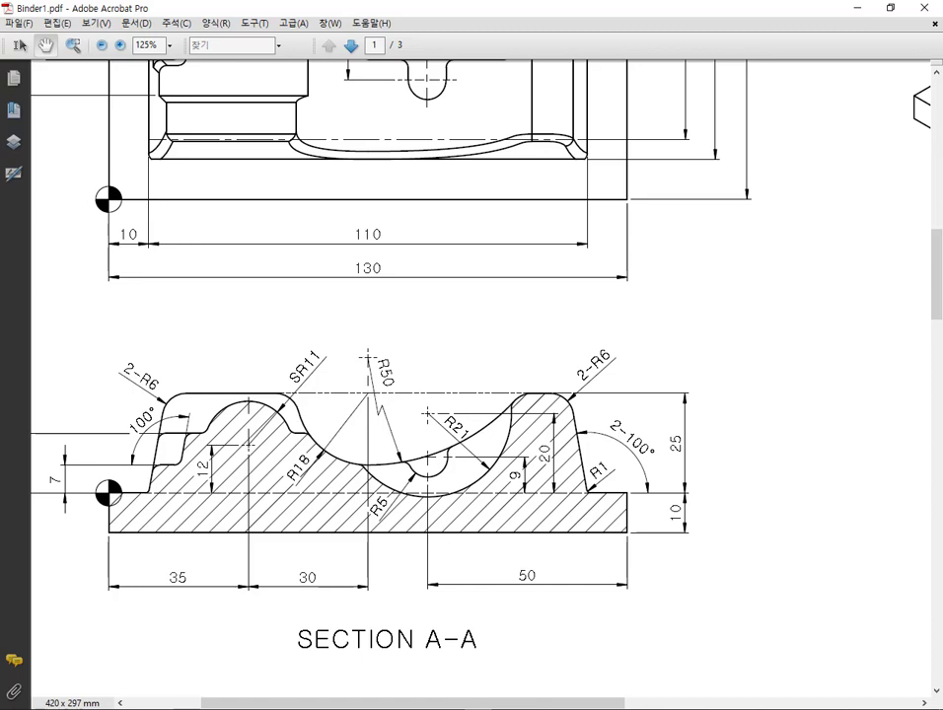
key("alt+Tab")
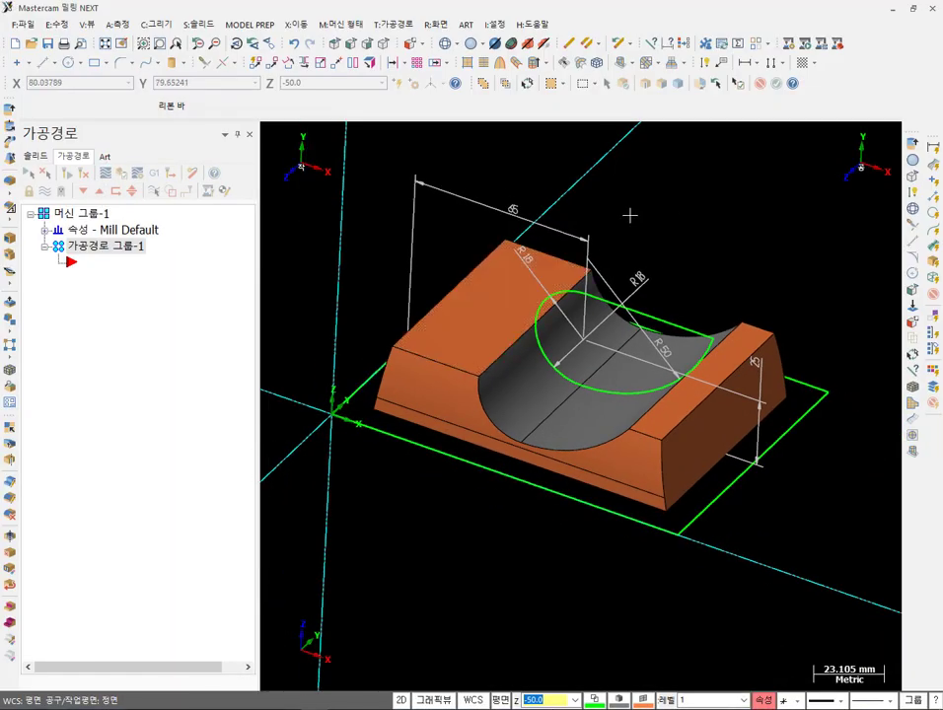
key("alt+Tab")
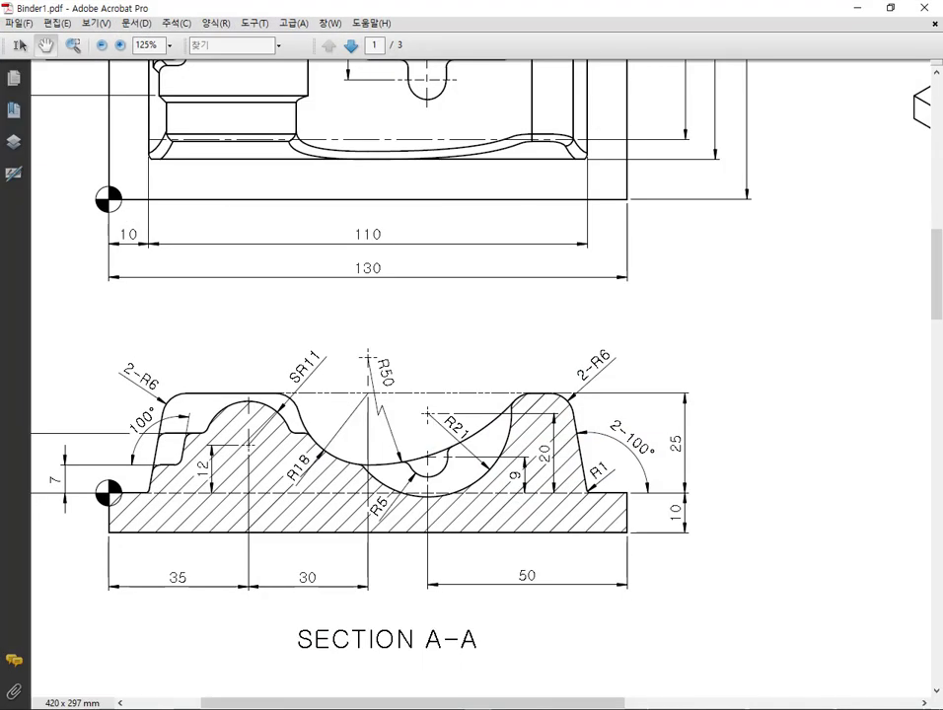
key("alt+Tab")
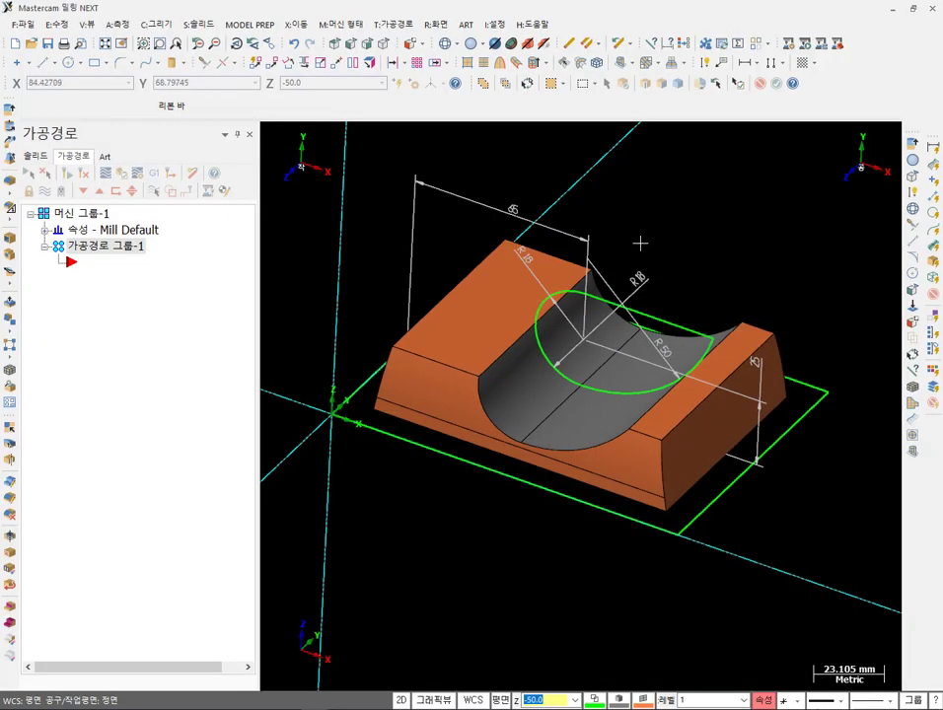
- Blank the R18/R50 profile curves and all dimensions, keeping only the solid and the base rectangle displayed
left_click(356, 395)
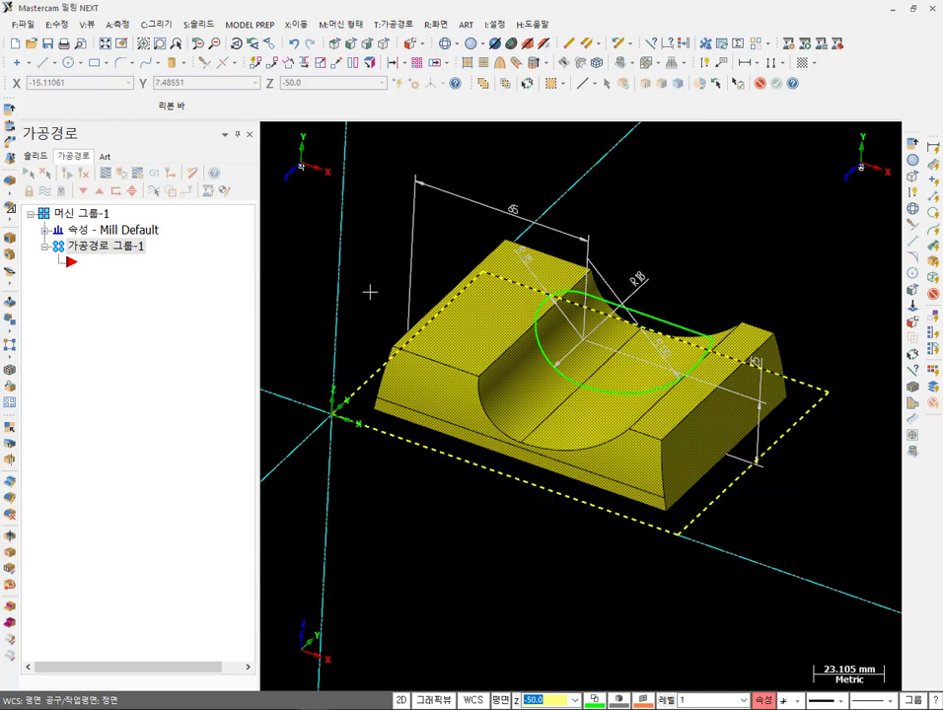
left_click(529, 85)
left_click(435, 24)
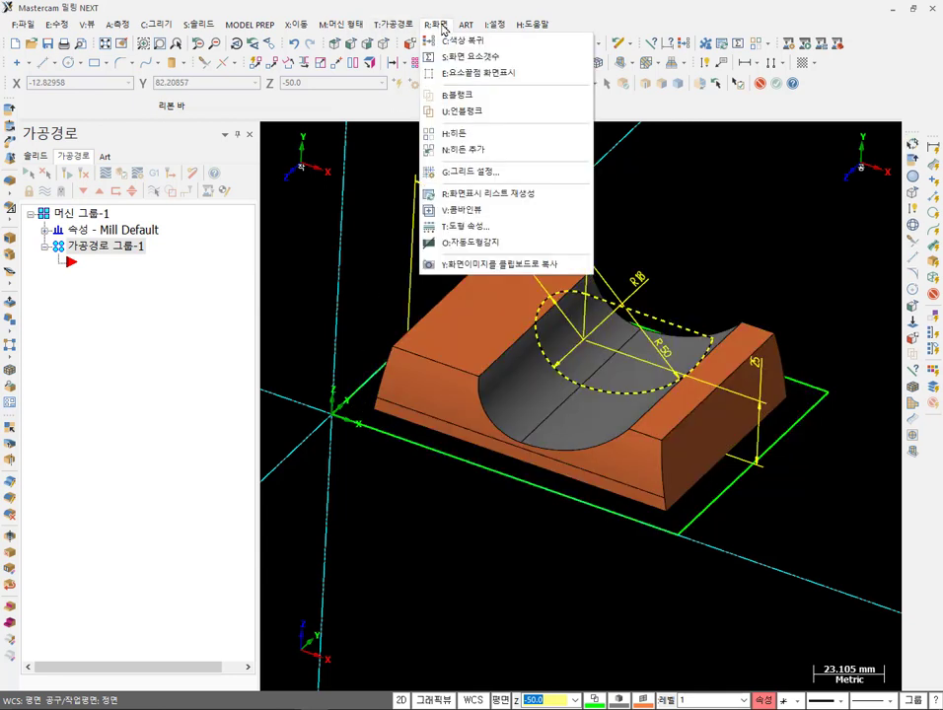
left_click(475, 95)
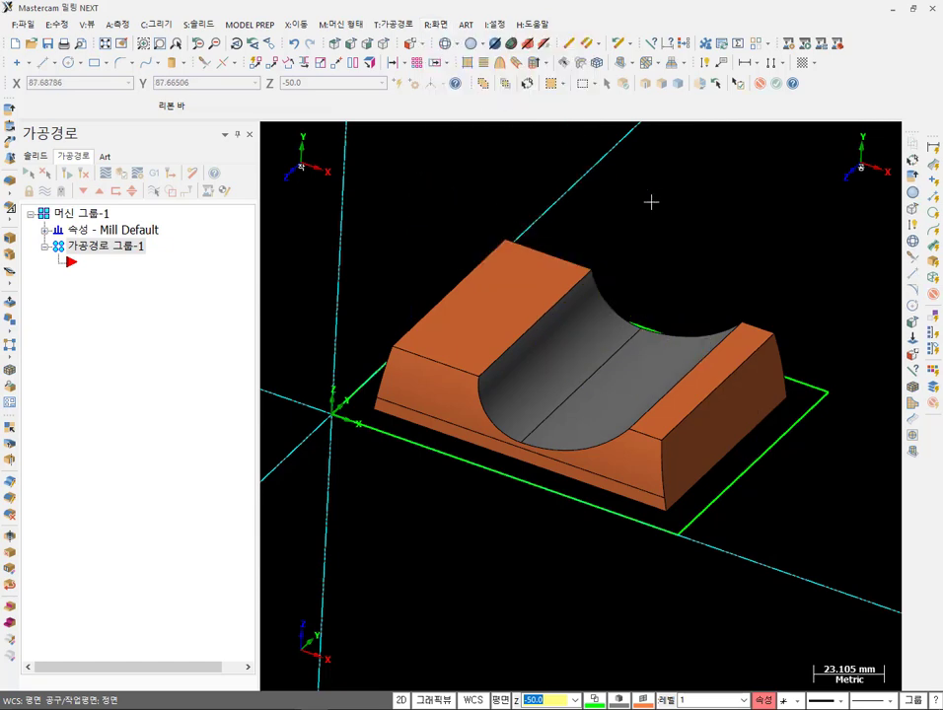
scroll(693, 222, "up", 1)
middle_click_drag(695, 217, 691, 234)
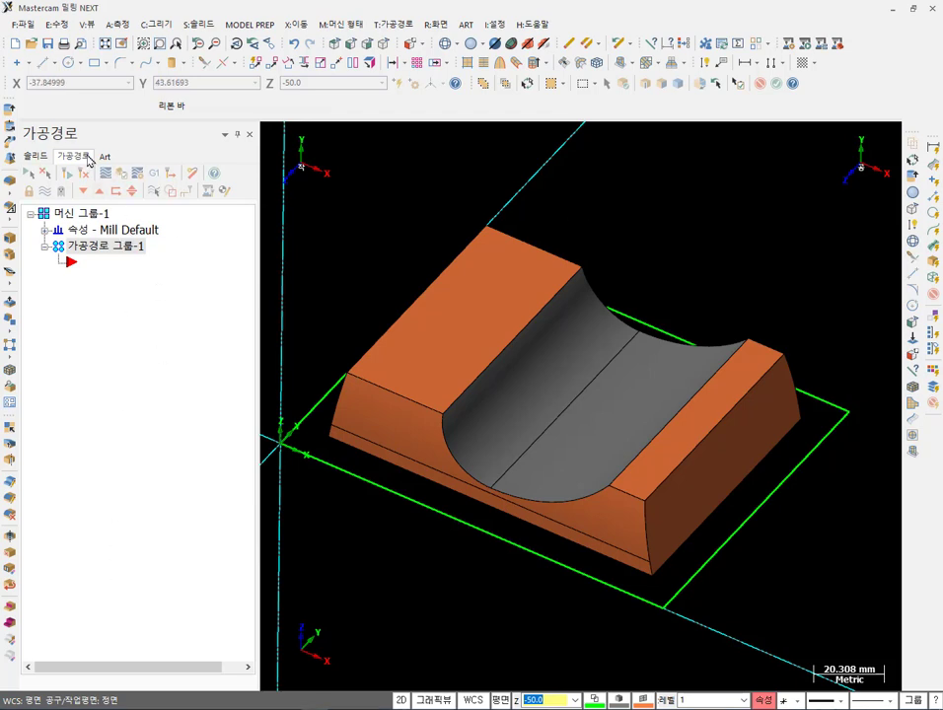
- Expand the solid in the Solids manager to review its operations and inspect the groove from several angles
left_click(36, 155)
left_click(31, 199)
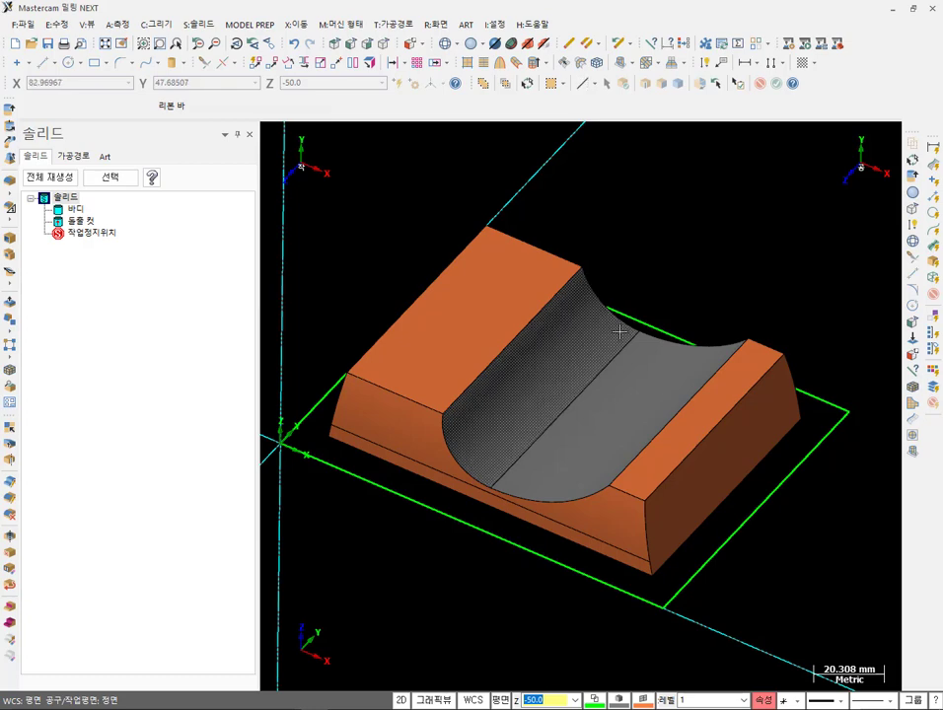
scroll(577, 392, "up", 1)
mouse_move(556, 372)
middle_mouse_down()
mouse_move(473, 401)
mouse_move(567, 365)
mouse_move(572, 345)
mouse_move(541, 339)
mouse_move(570, 318)
mouse_move(570, 362)
middle_mouse_up()
scroll(629, 301, "down", 4)
middle_click_drag(630, 303, 614, 299)
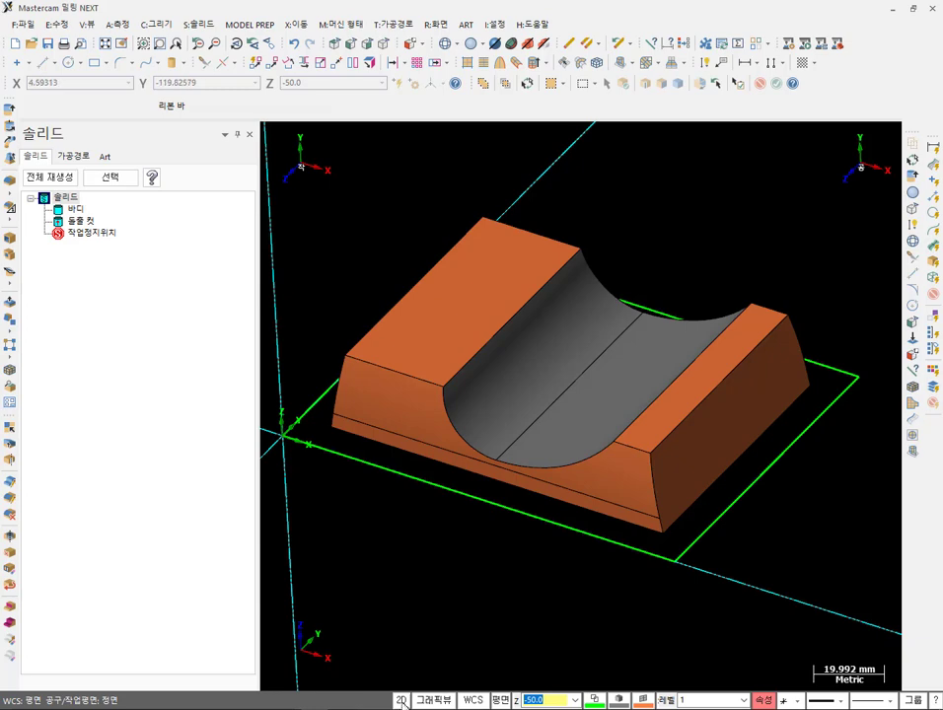
- Switch to the PDF drawing and temporarily mark the R21 label, its arc and its centre in Section A-A
mouse_move(480, 707)
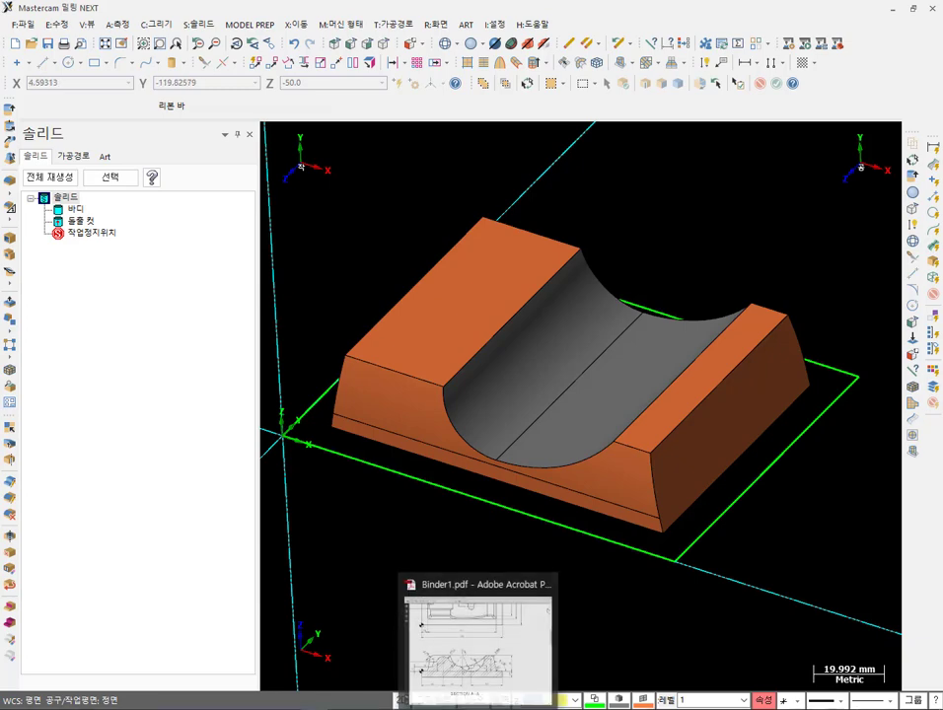
left_click(488, 647)
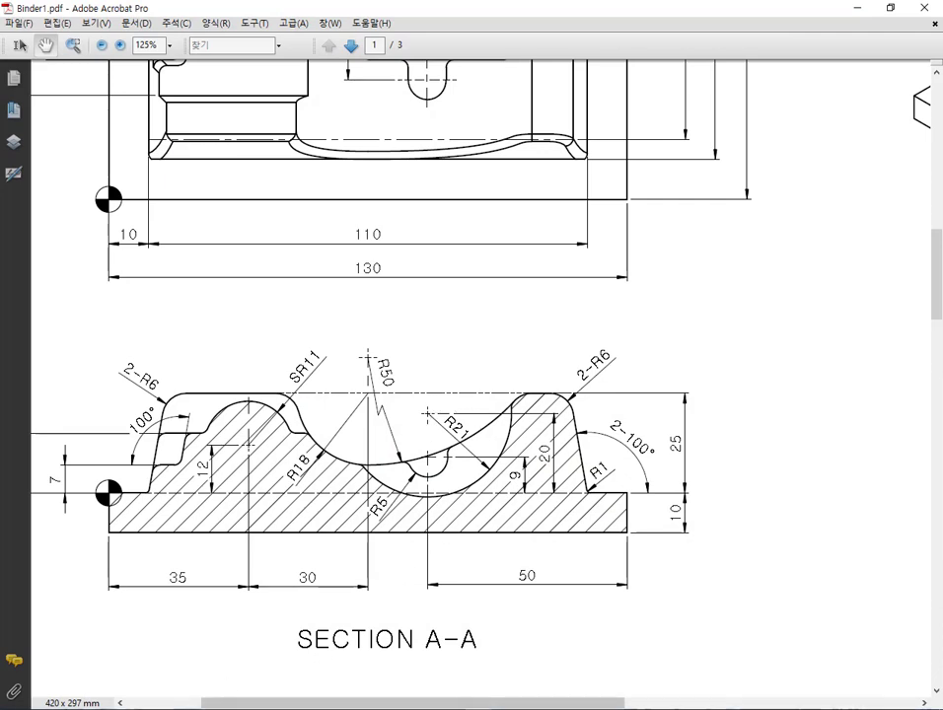
left_click(165, 708)
mouse_move(466, 453)
left_mouse_down()
mouse_move(432, 402)
mouse_move(481, 434)
mouse_move(472, 447)
left_mouse_up()
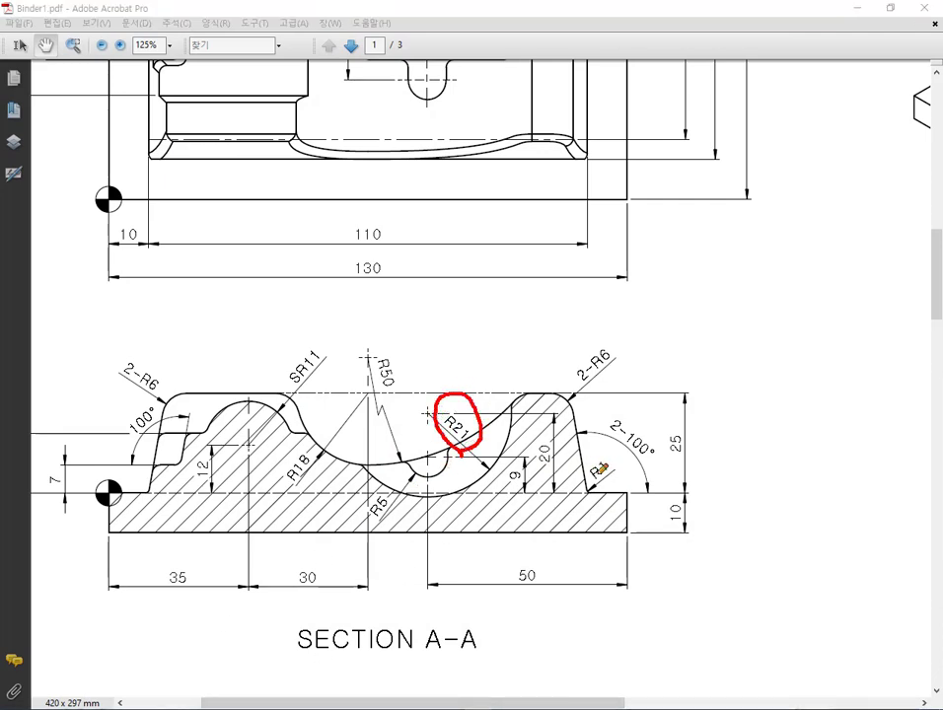
mouse_move(372, 462)
left_mouse_down()
mouse_move(389, 477)
mouse_move(451, 480)
mouse_move(485, 456)
left_mouse_up()
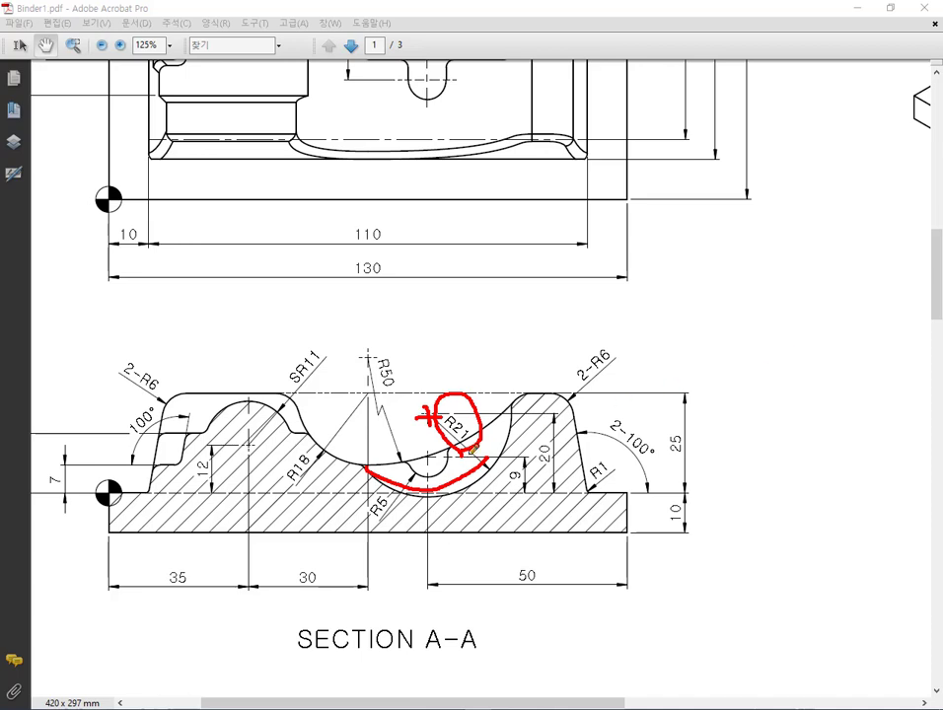
right_click(678, 345)
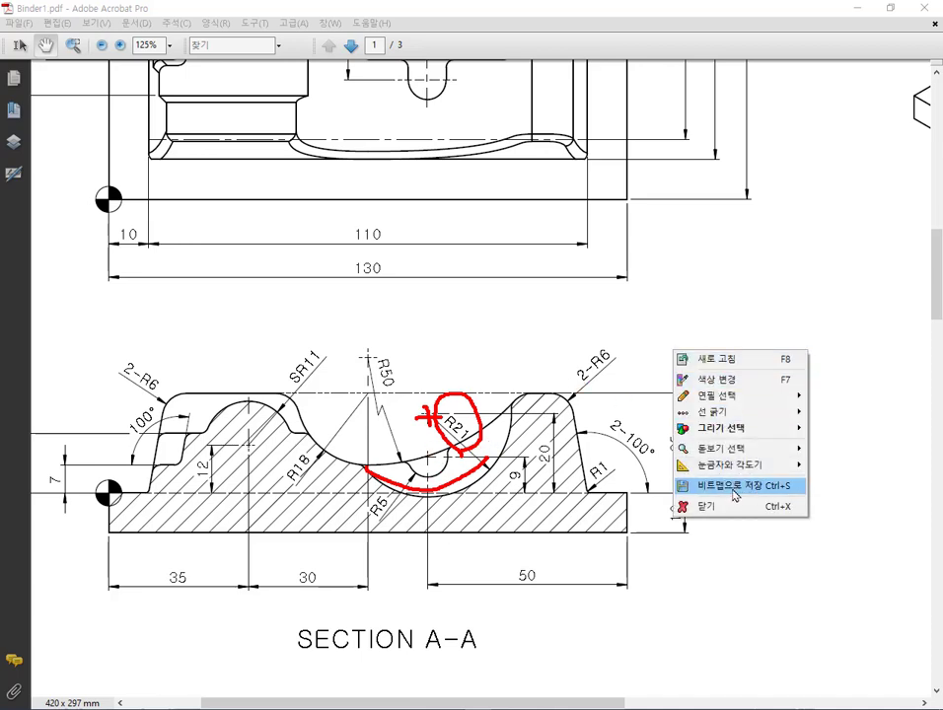
left_click(728, 507)
- Examine the rectangular pocket's outline and dimensions in the plan view and relate them to the R21 arc in Section A-A
scroll(619, 432, "up", 2)
scroll(618, 432, "up", 3)
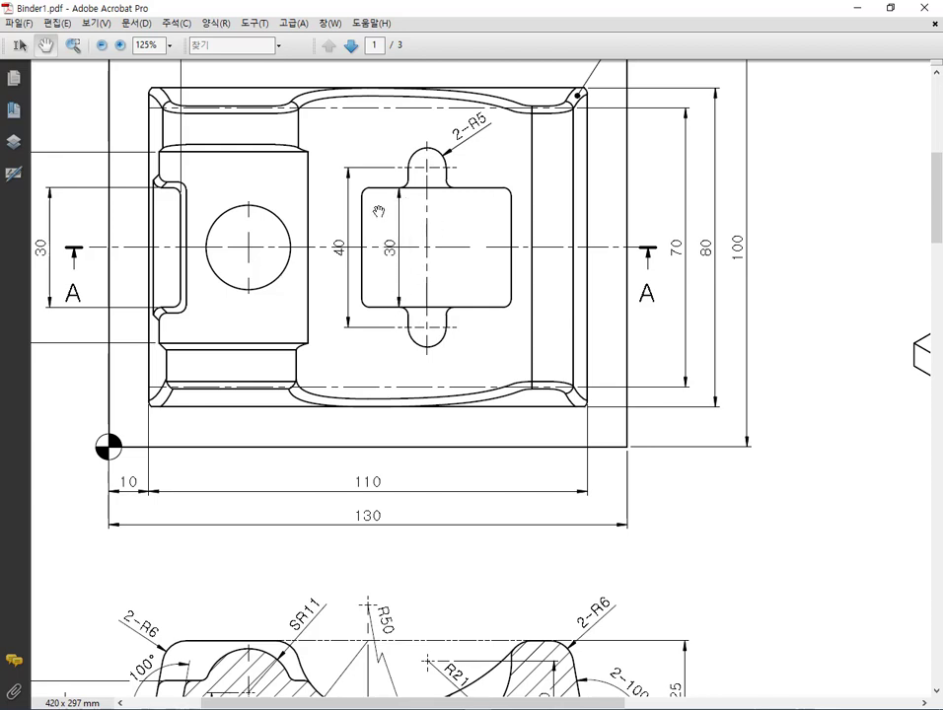
scroll(402, 227, "down", 4)
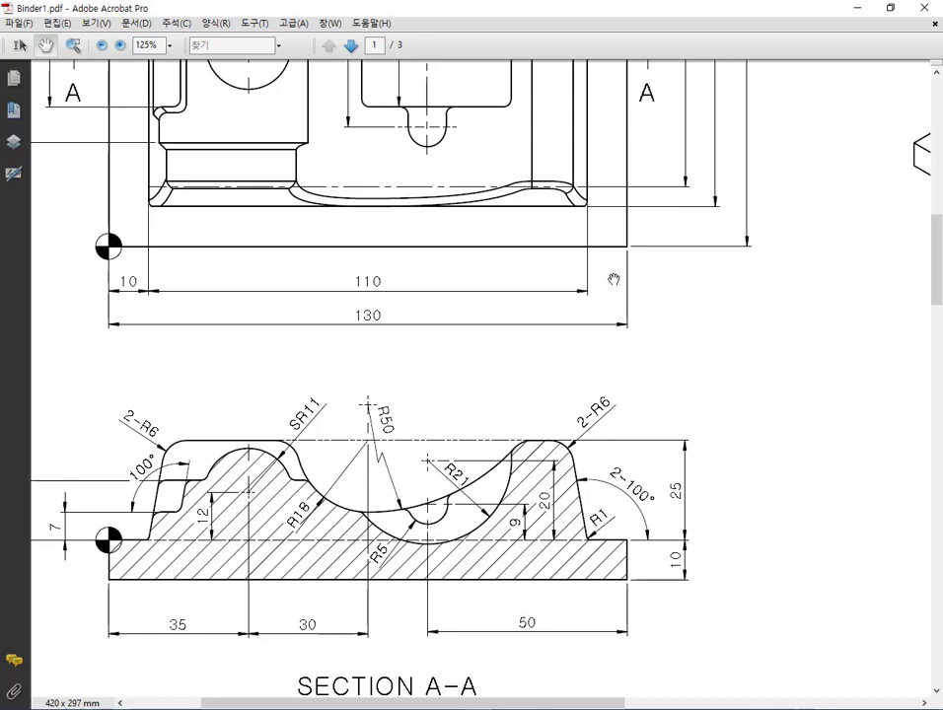
scroll(613, 279, "down", 1)
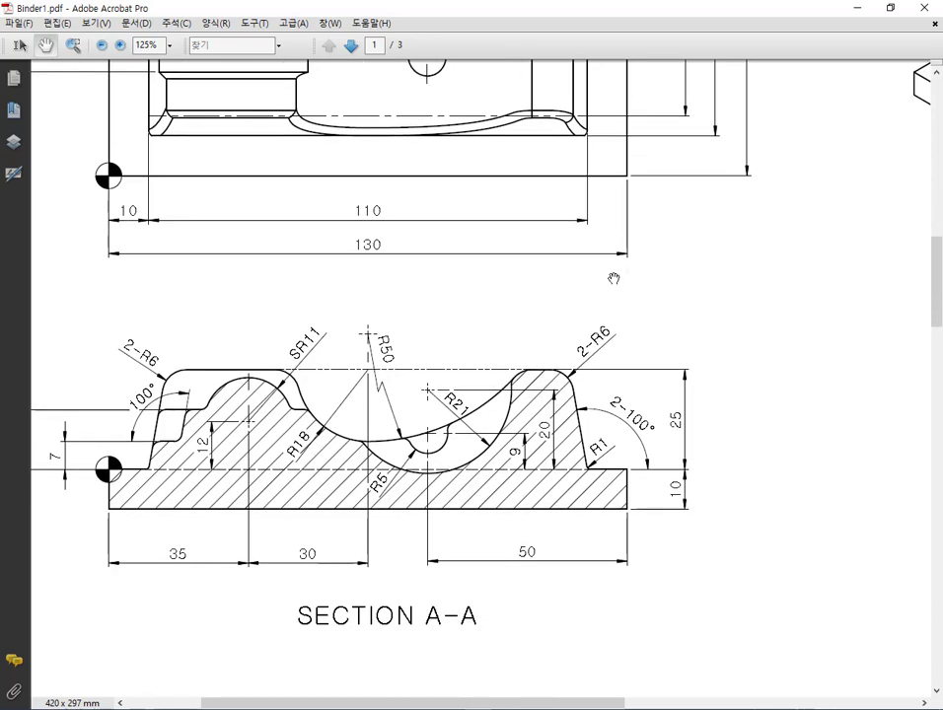
mouse_move(616, 216)
left_mouse_down()
mouse_move(585, 507)
mouse_move(679, 501)
left_mouse_up()
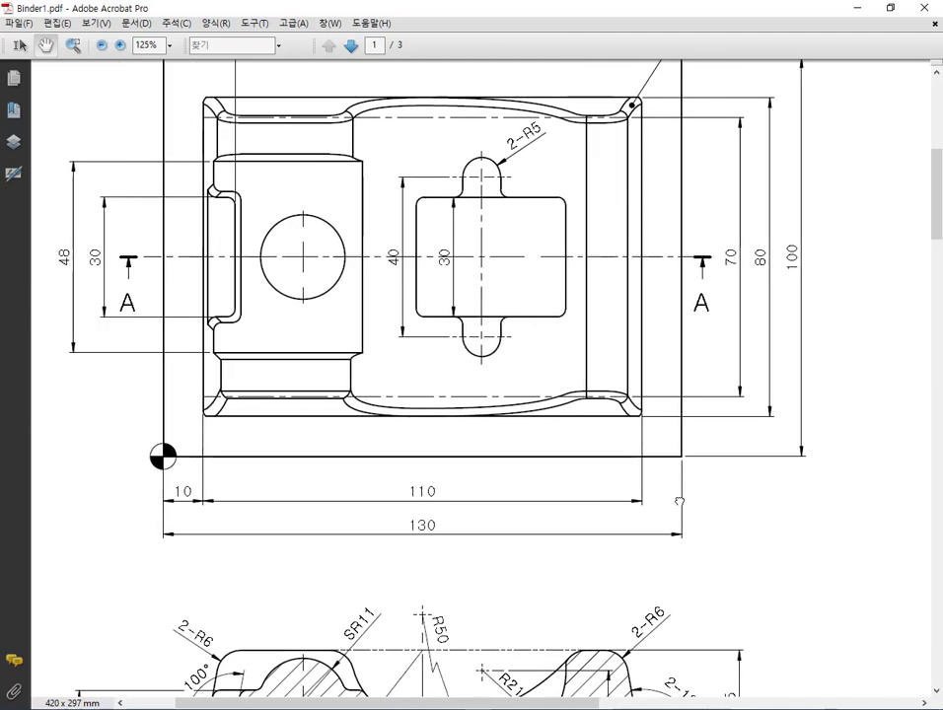
- Check the R21 arc's position in Section A-A, switch to Mastercam and fit the solid in the front view
left_click_drag(679, 501, 646, 255)
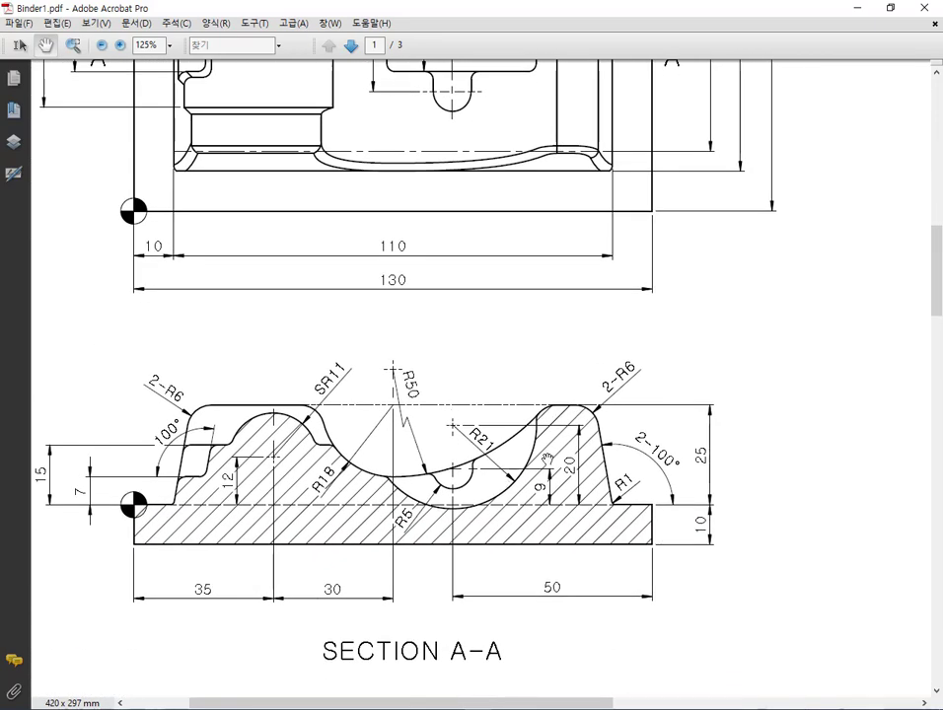
key("alt+Tab")
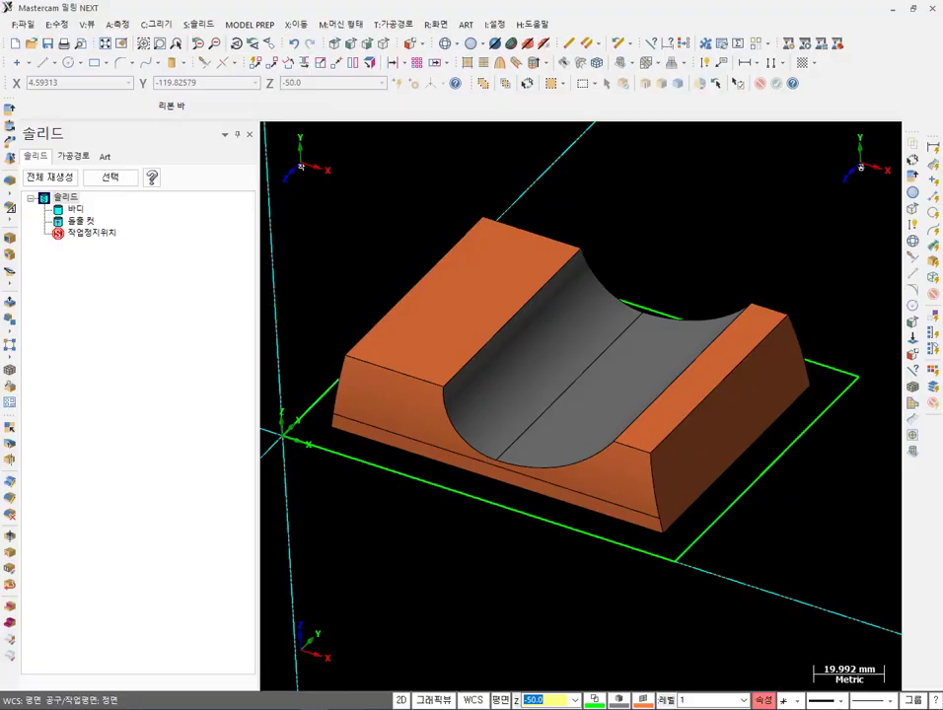
left_click(358, 51)
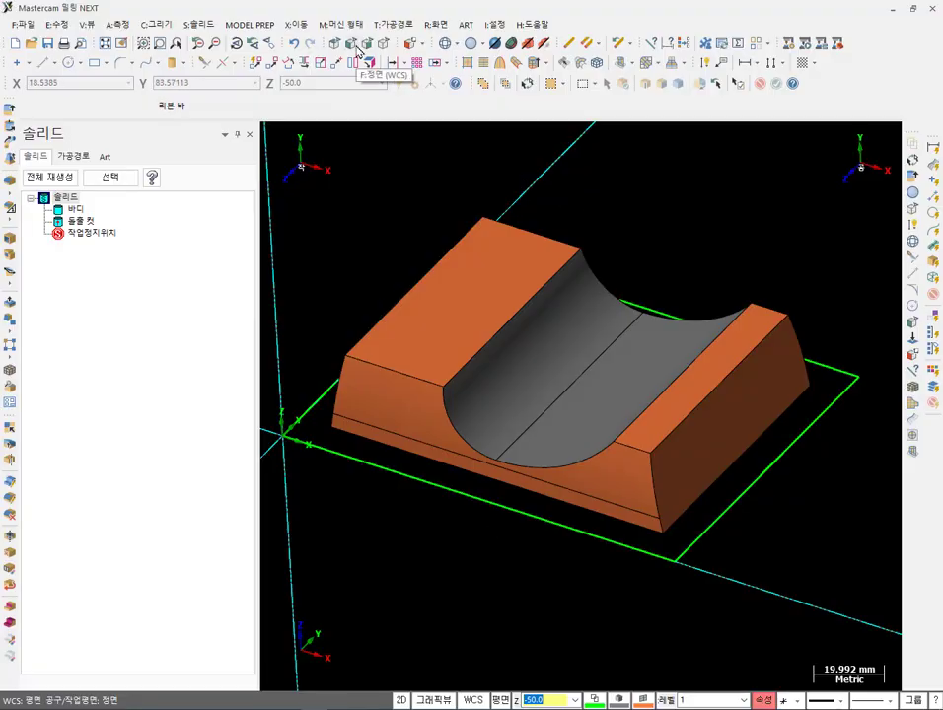
left_click(368, 63)
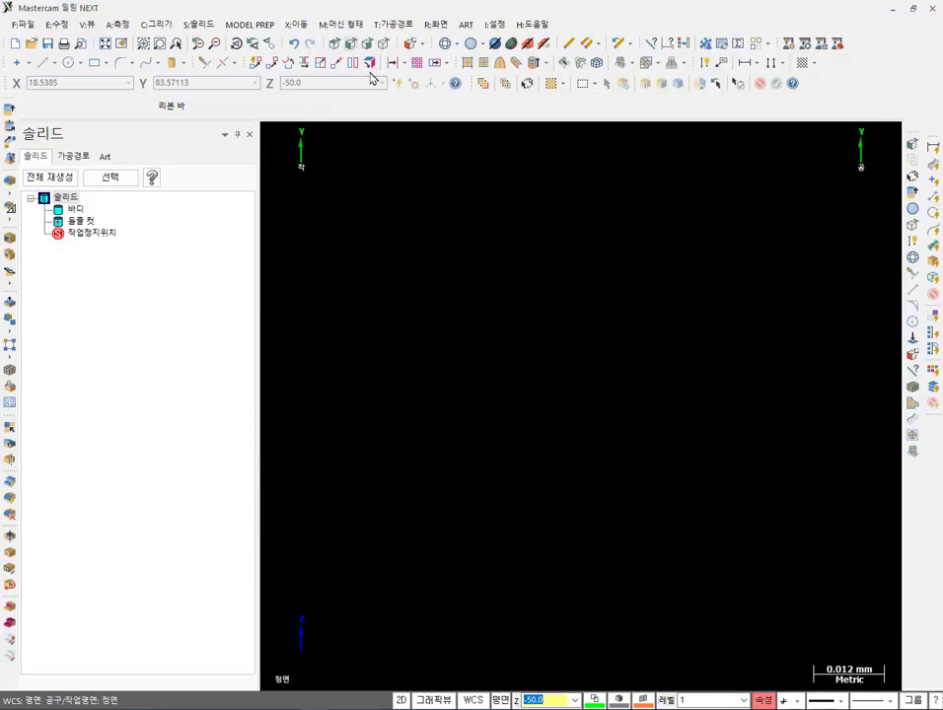
left_click(105, 44)
scroll(583, 590, "down", 2)
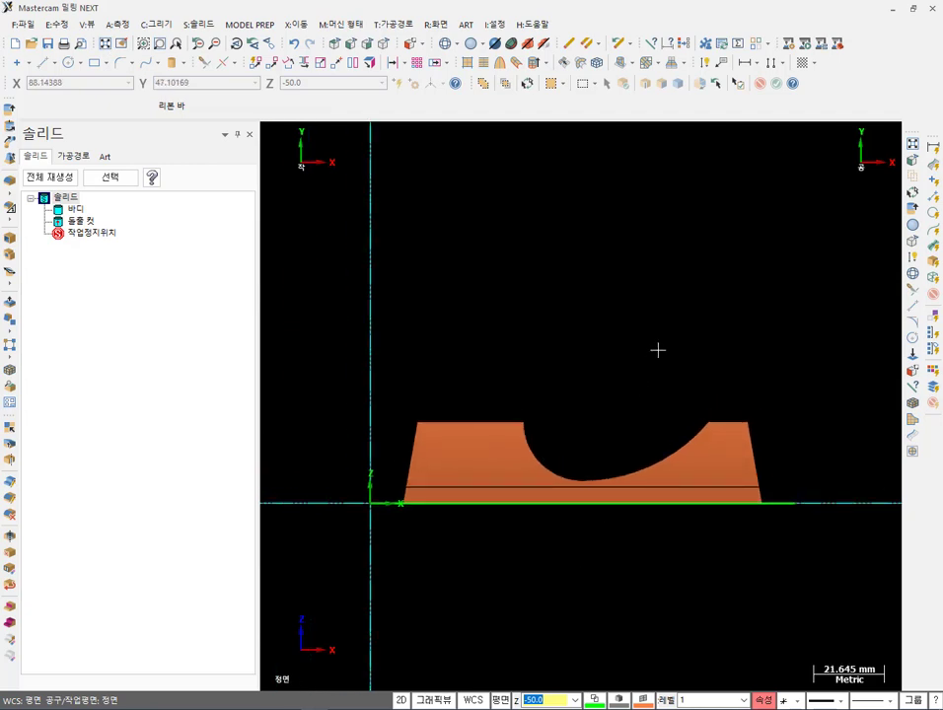
- After rechecking Section A-A in the PDF, draw a circle of radius 21 centred at X80 Y20 in the front plane at Z -50
left_click(479, 708)
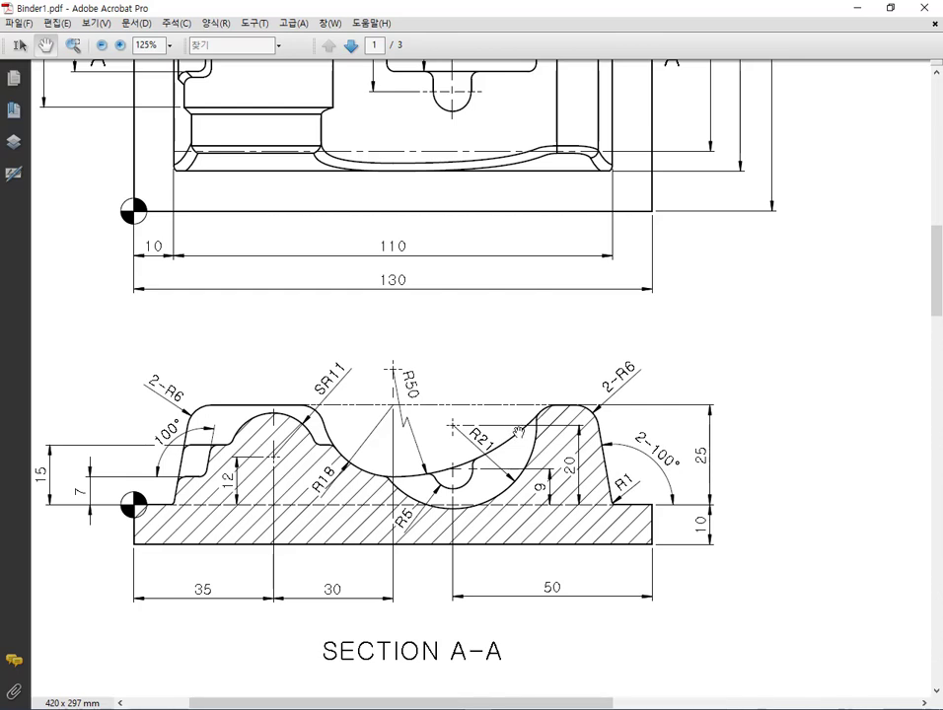
key("alt+Tab")
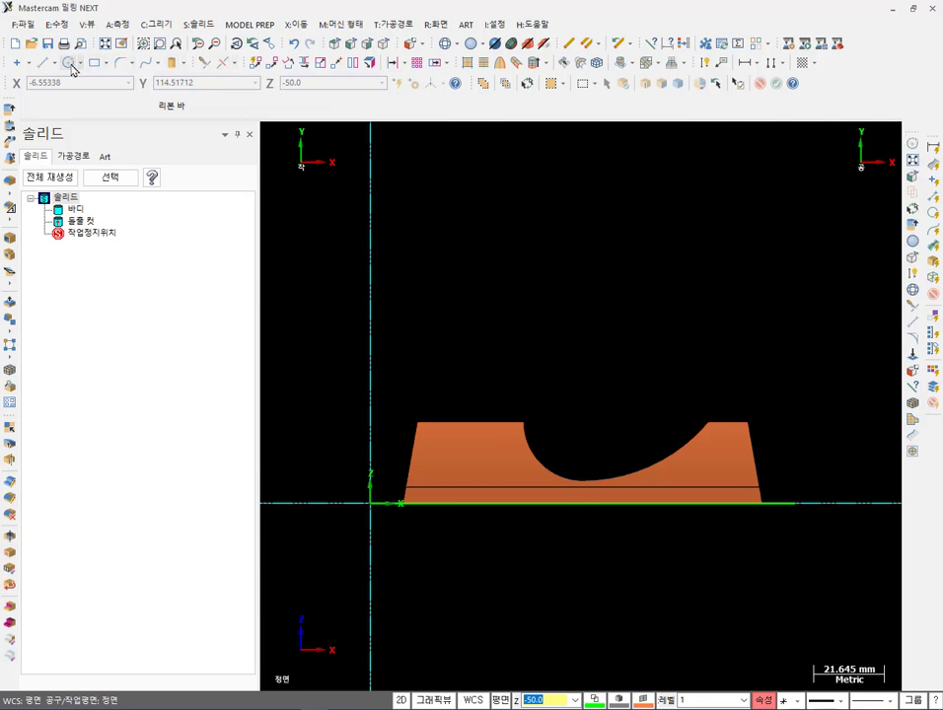
left_click(68, 62)
type("2")
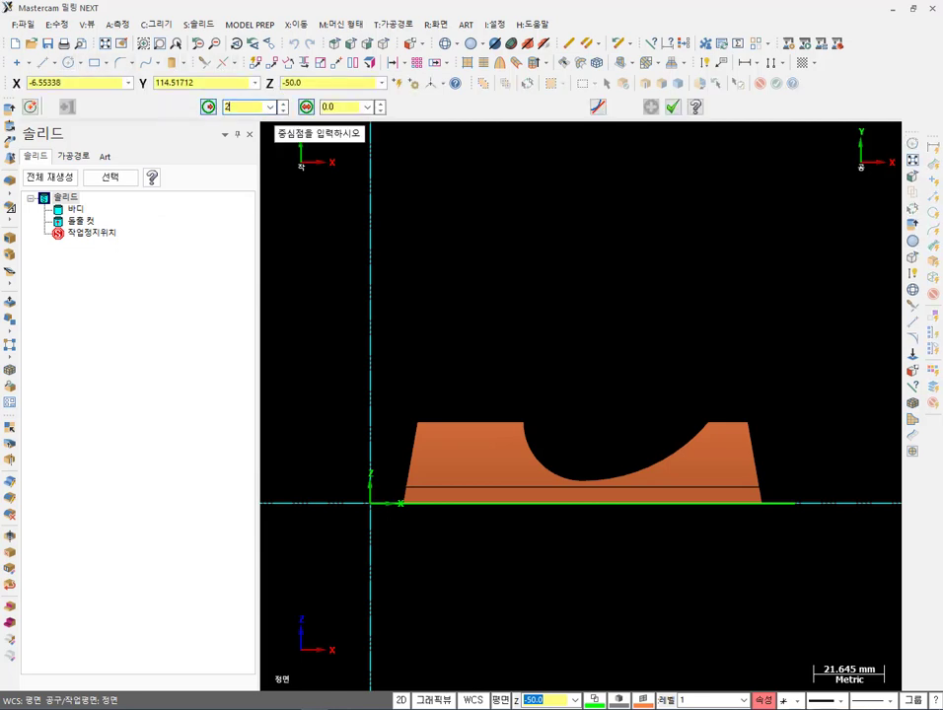
type("1")
key("Return")
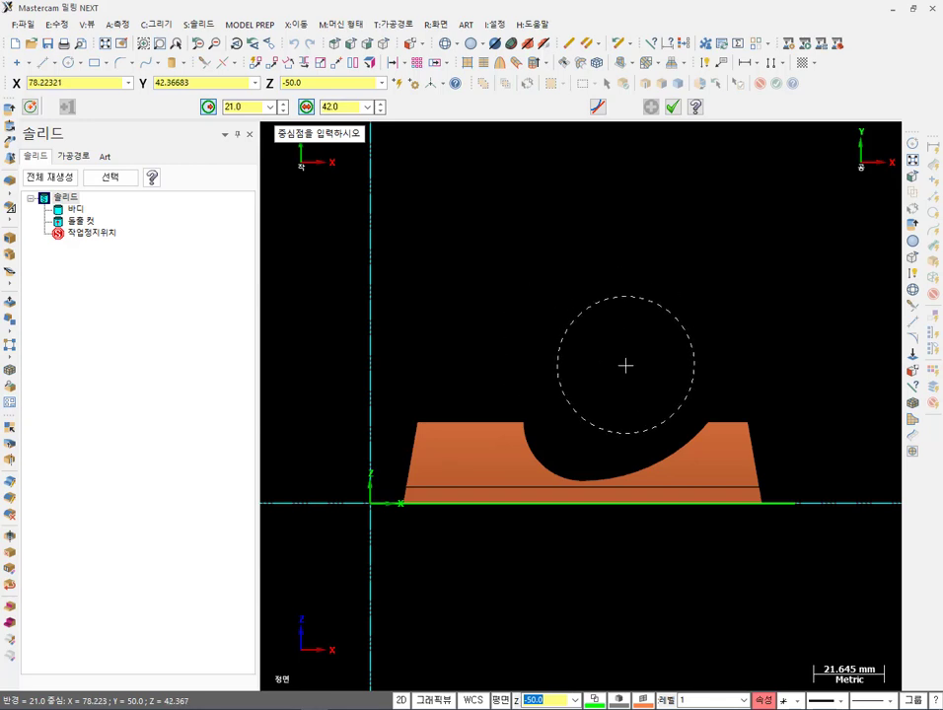
type("X80Y20")
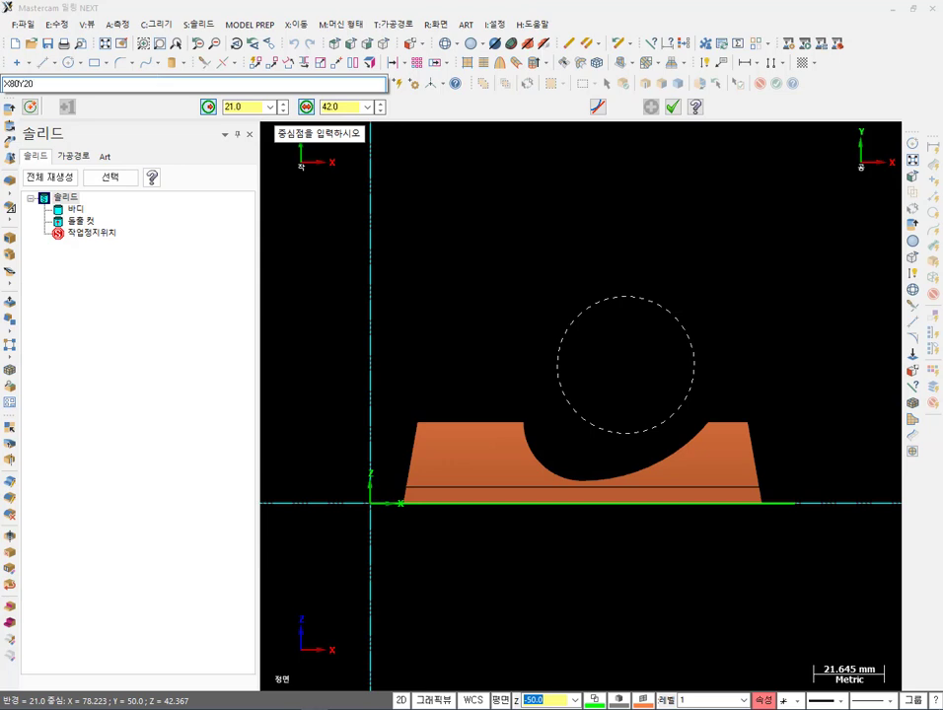
key("Return")
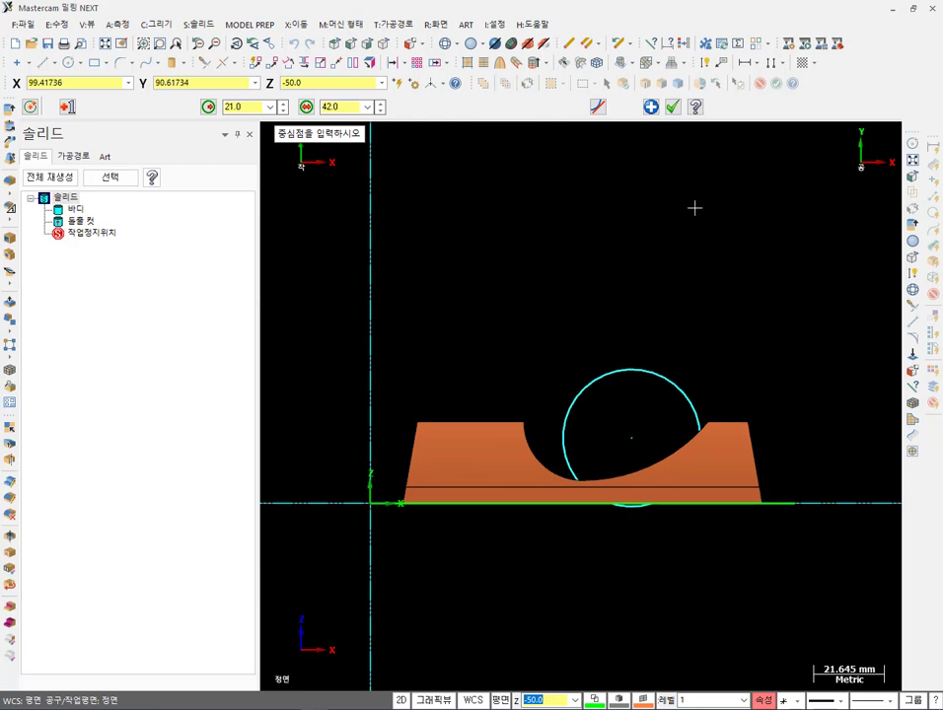
left_click(673, 107)
- Compare the circle with Section A-A in the PDF and check its centre coordinates and radius in its properties
scroll(665, 514, "up", 3)
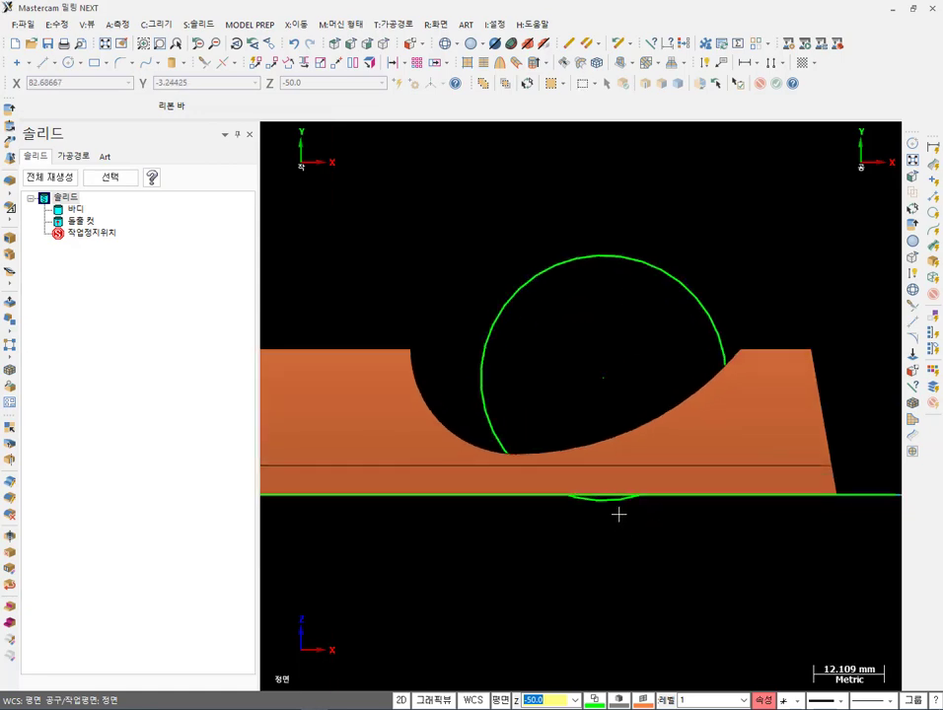
key("alt+Tab")
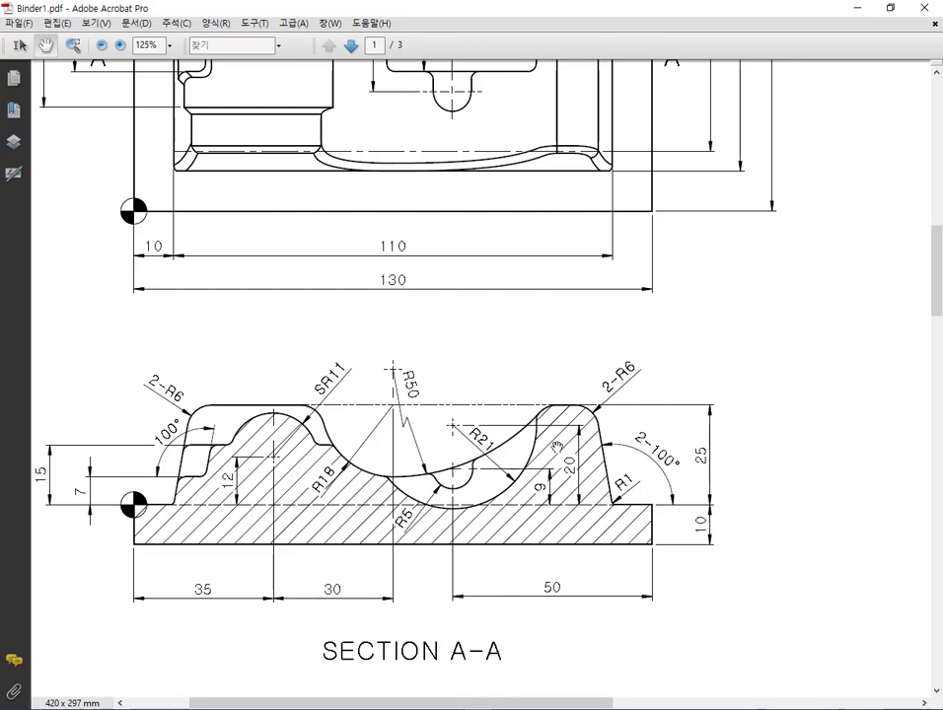
left_click(491, 709)
left_click(498, 310)
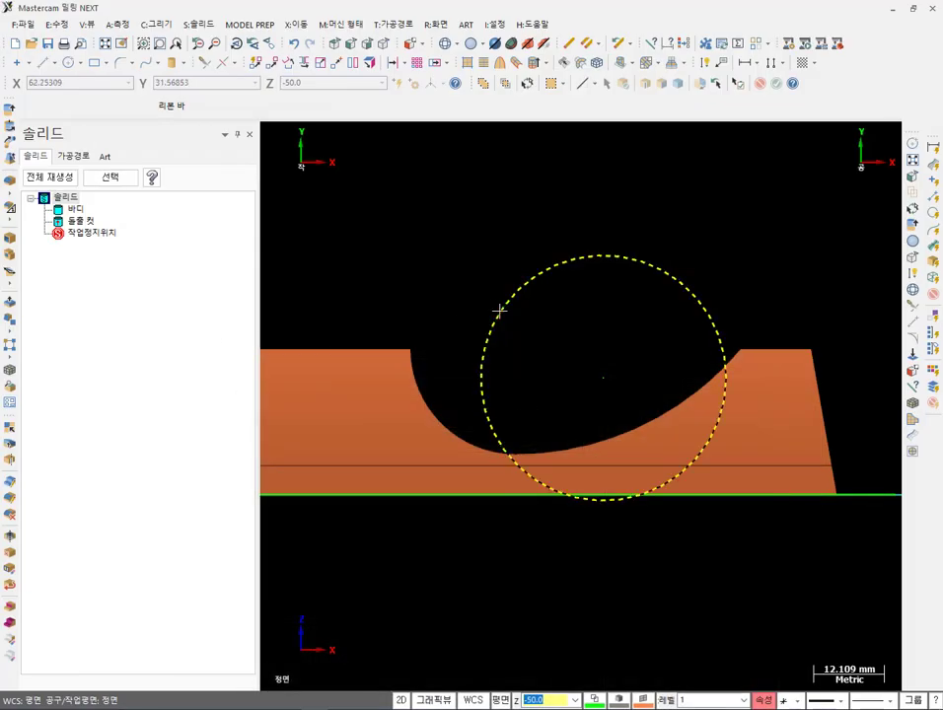
key("F4")
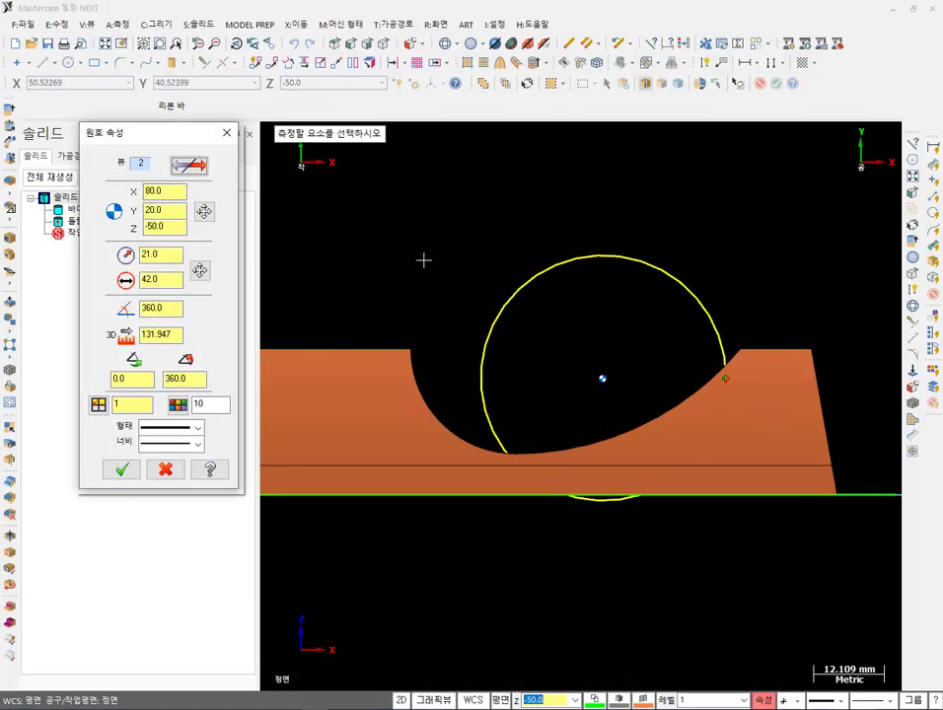
left_click(175, 192)
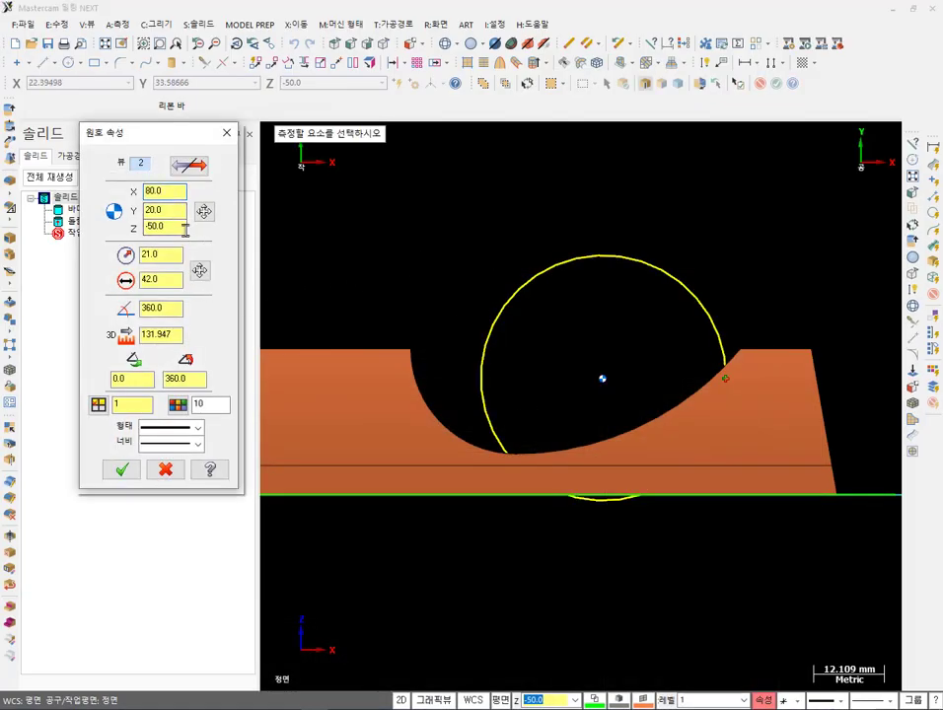
left_click(170, 211)
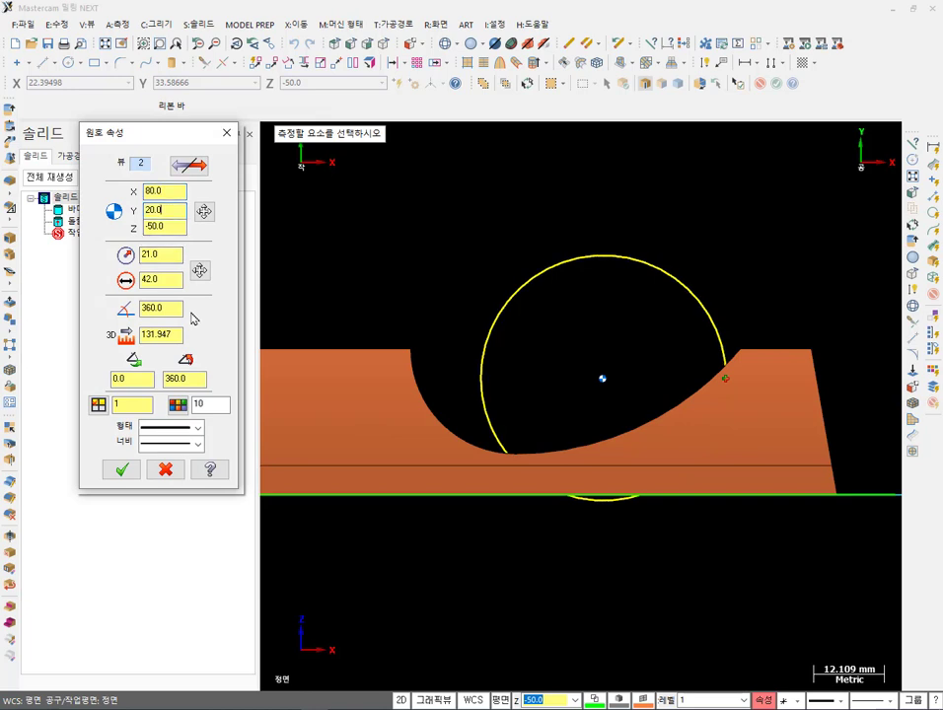
left_click(125, 190)
left_click_drag(175, 210, 141, 210)
left_click_drag(173, 254, 120, 256)
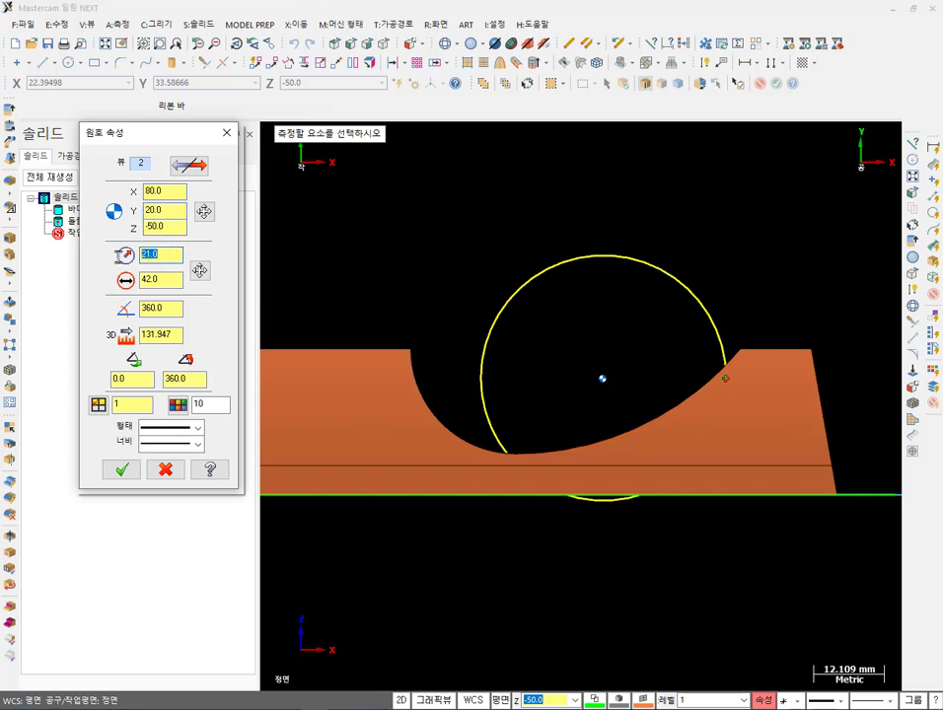
left_click(121, 470)
scroll(653, 289, "down", 2)
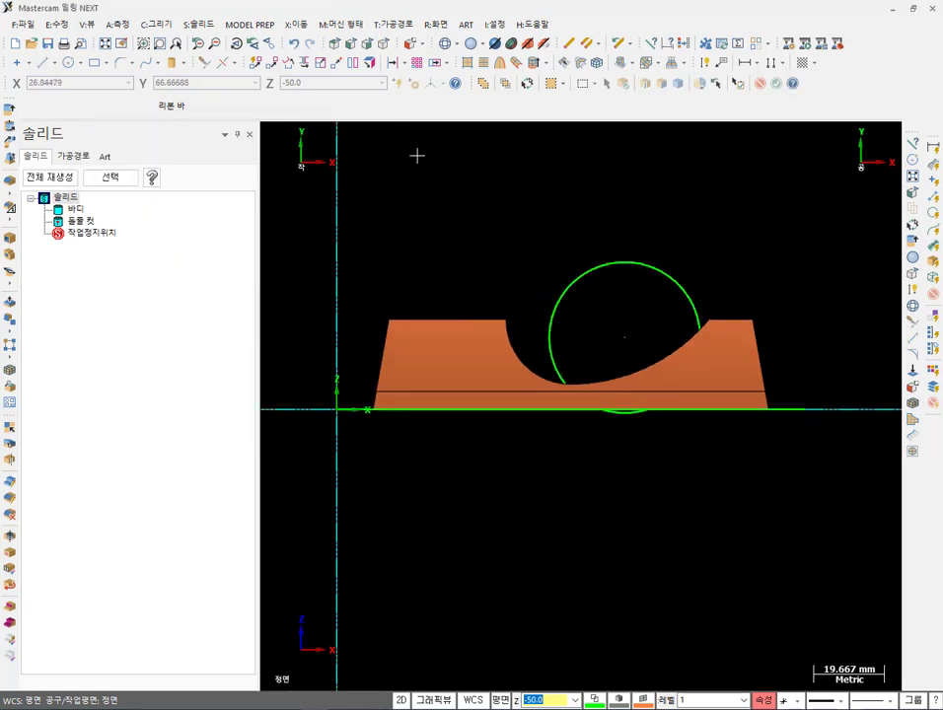
- Show the solid in isometric view and check the base plate's thickness in Section A-A of the PDF drawing
left_click(381, 44)
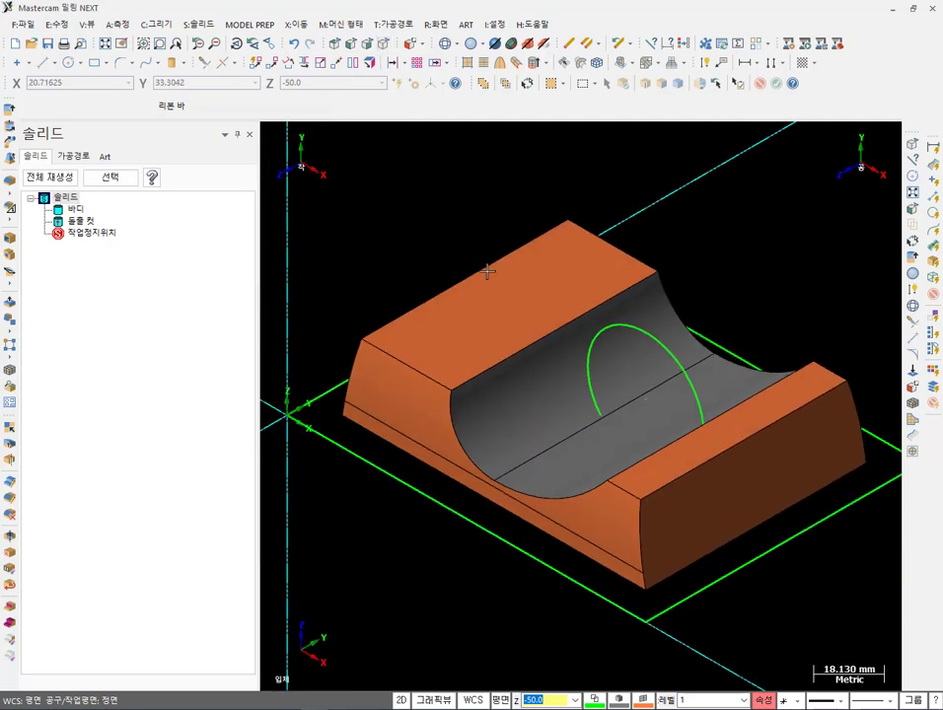
scroll(508, 271, "down", 1)
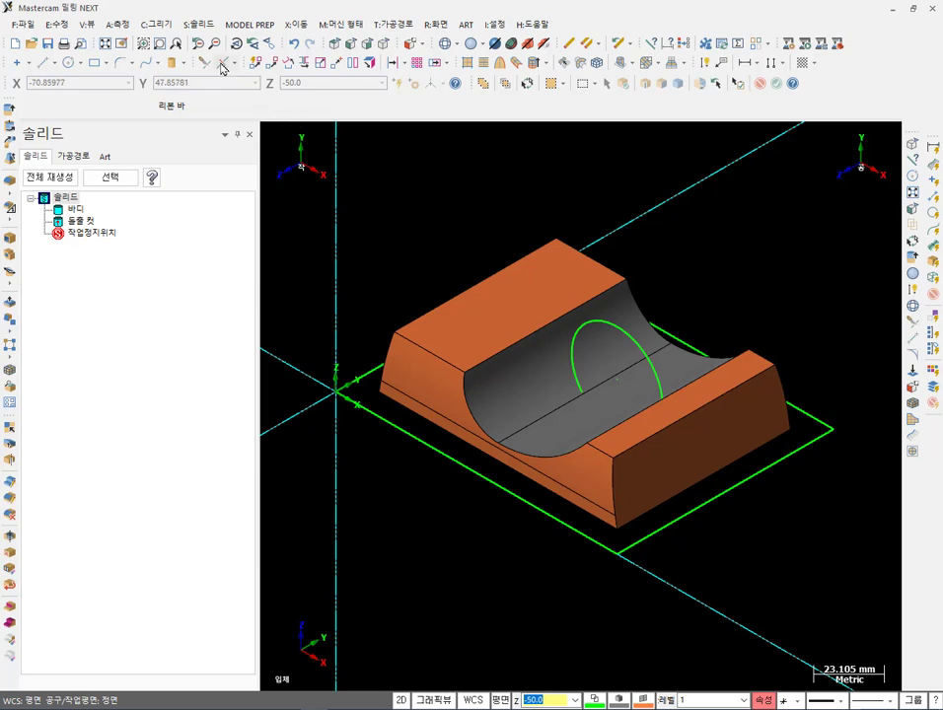
key("alt+Tab")
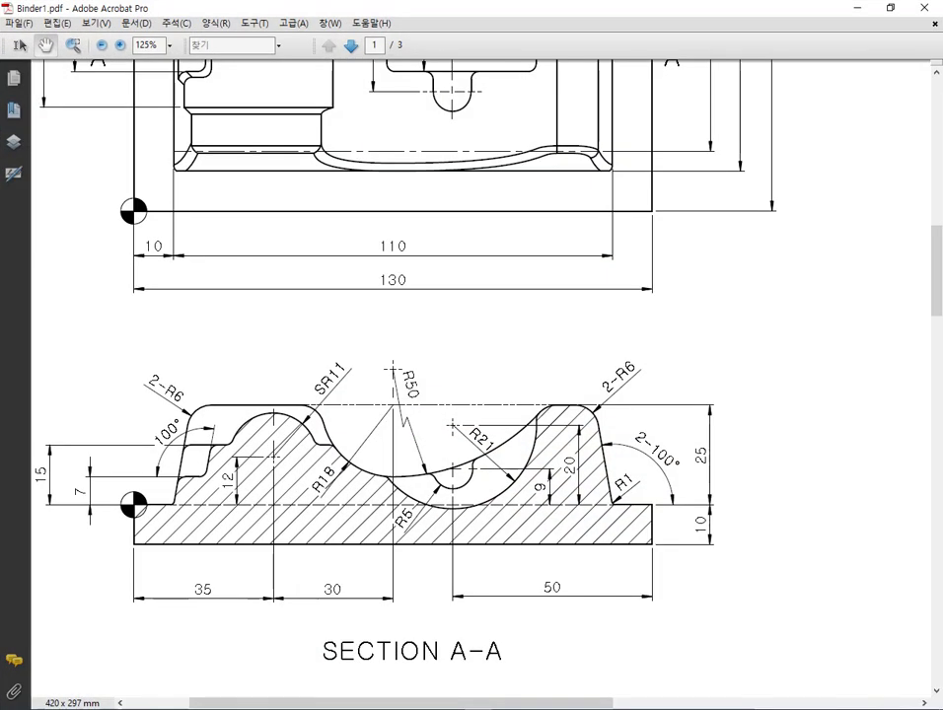
key("alt+Tab")
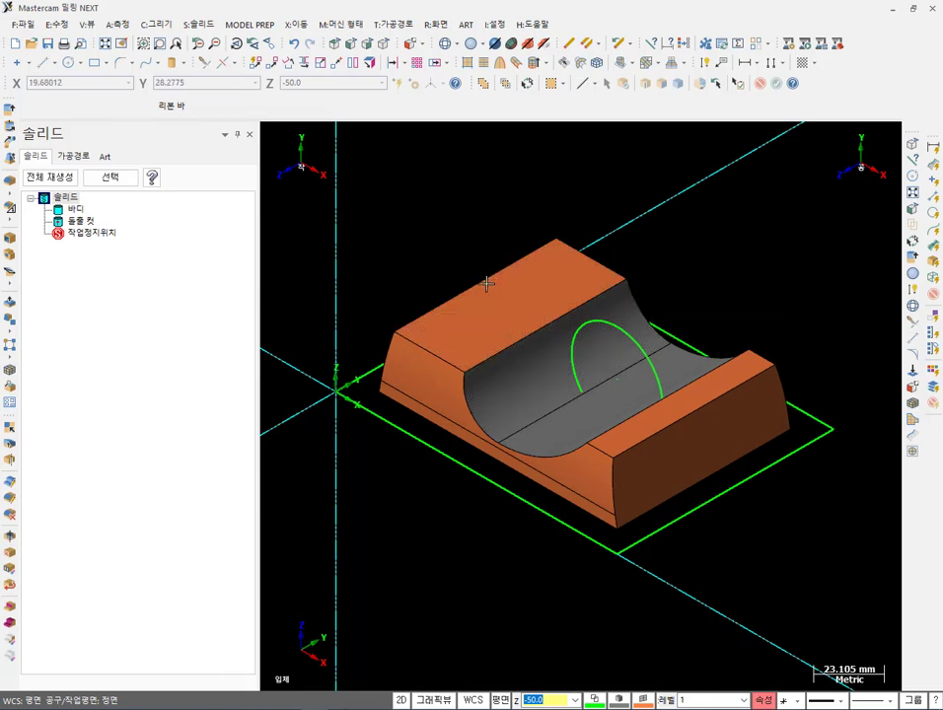
- Extrude the base rectangle in one direction only, with a distance of 10
left_click(200, 24)
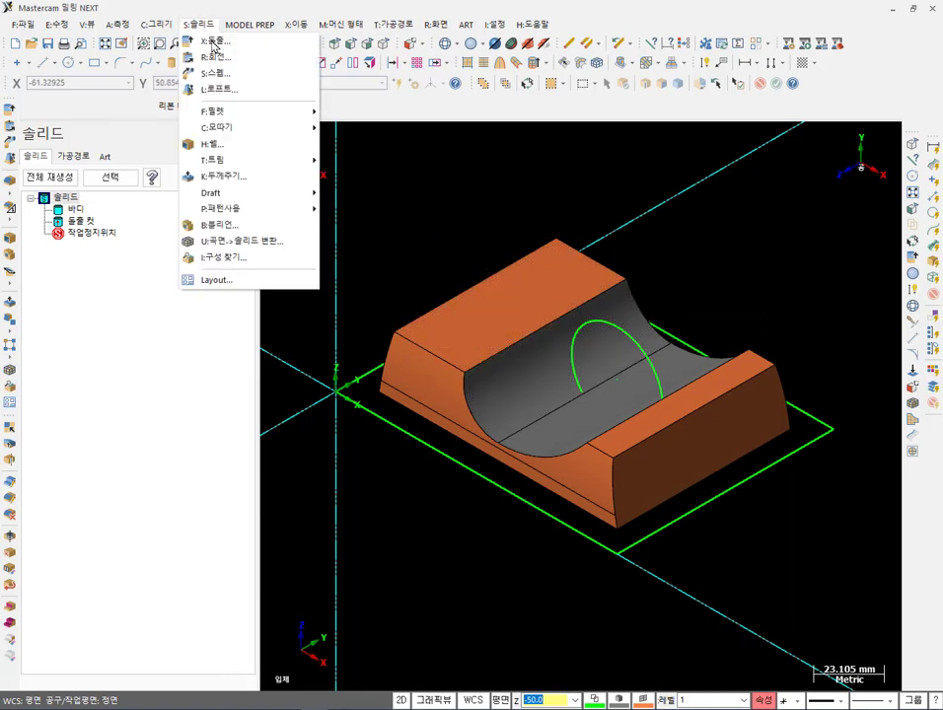
left_click(360, 378)
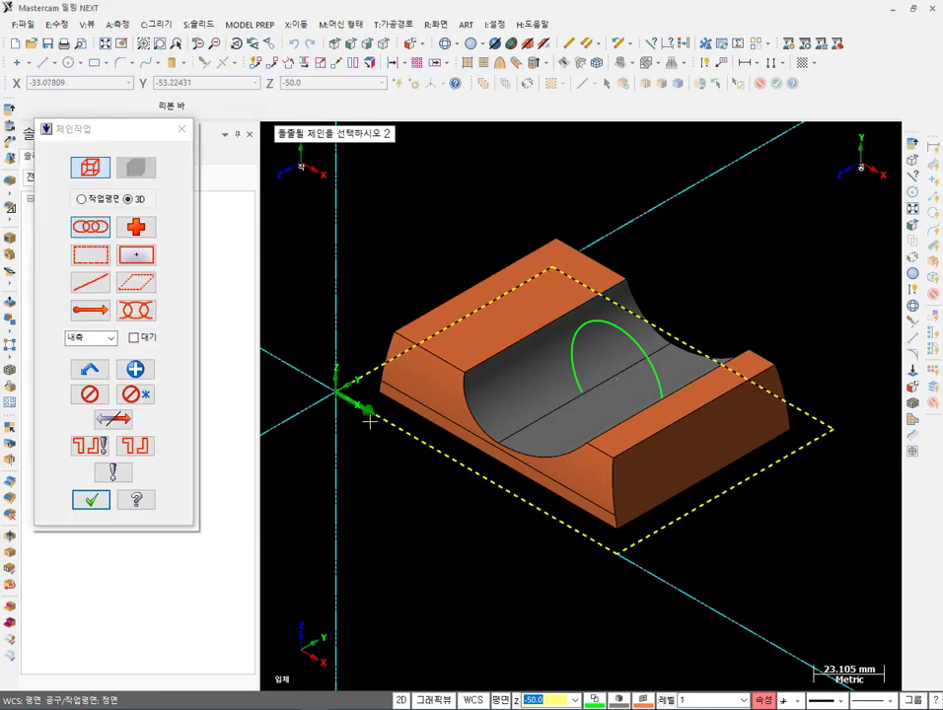
left_click(107, 500)
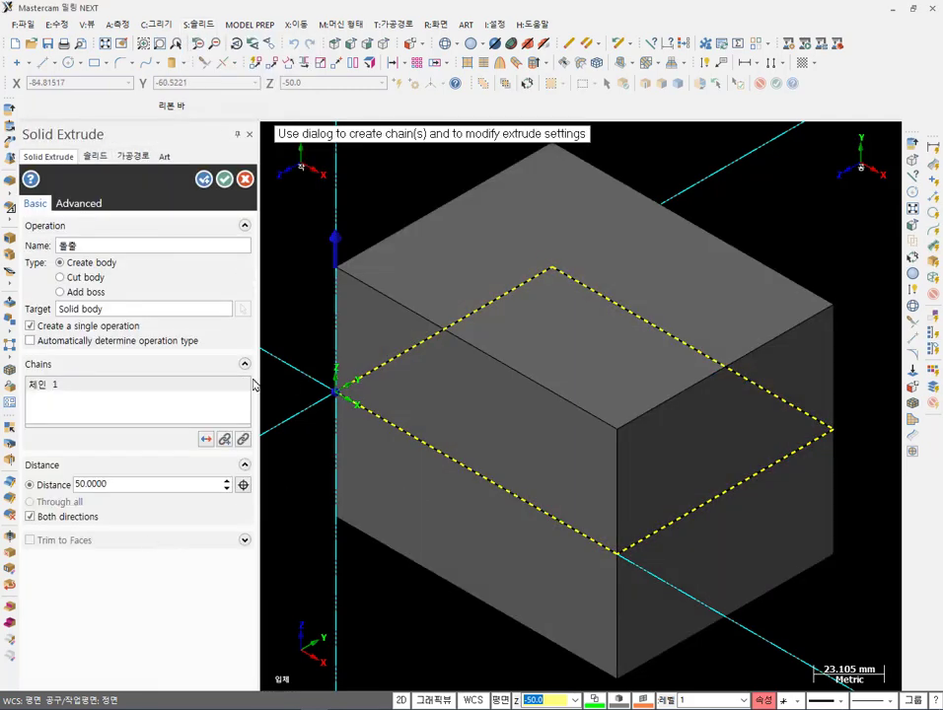
left_click(33, 517)
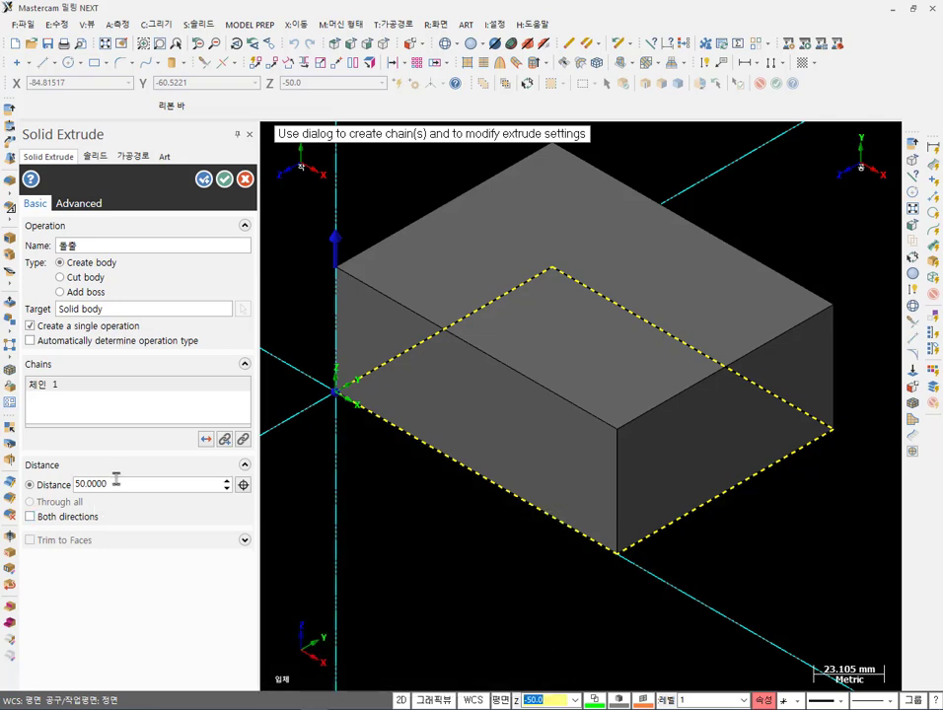
double_click(116, 482)
type("10")
key("Return")
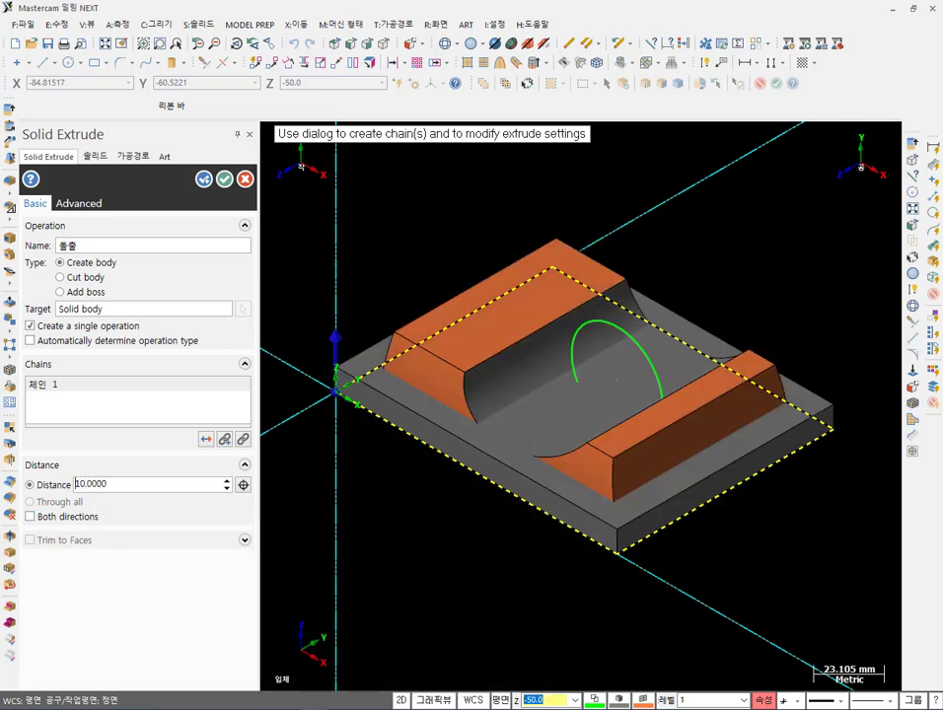
- Make the base plate extrusion a boss added to the existing solid, reverse its direction downward and accept it
left_click(87, 293)
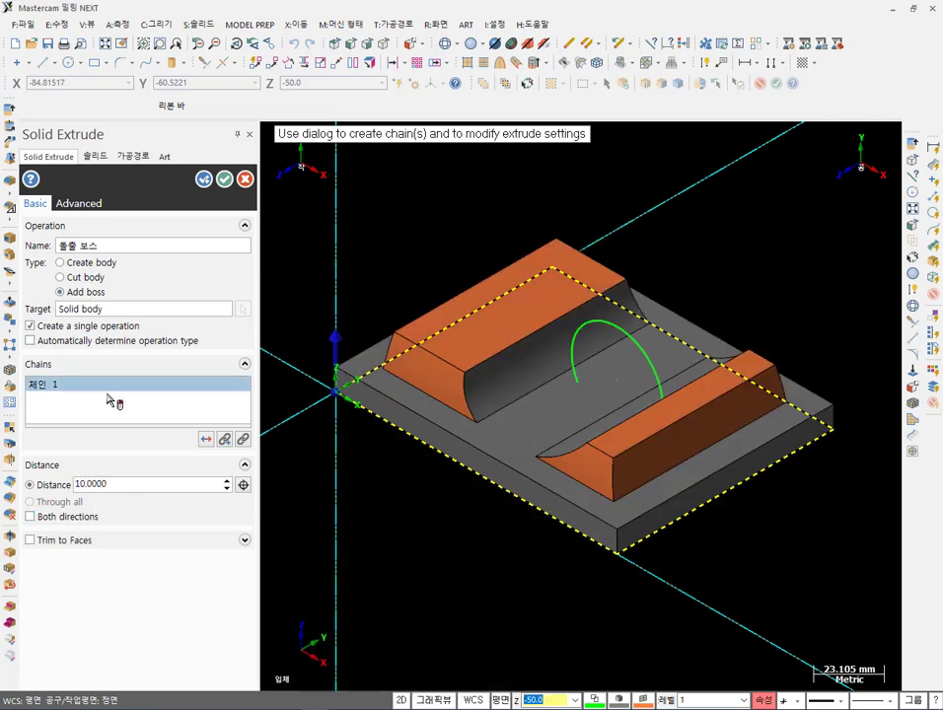
left_click(206, 438)
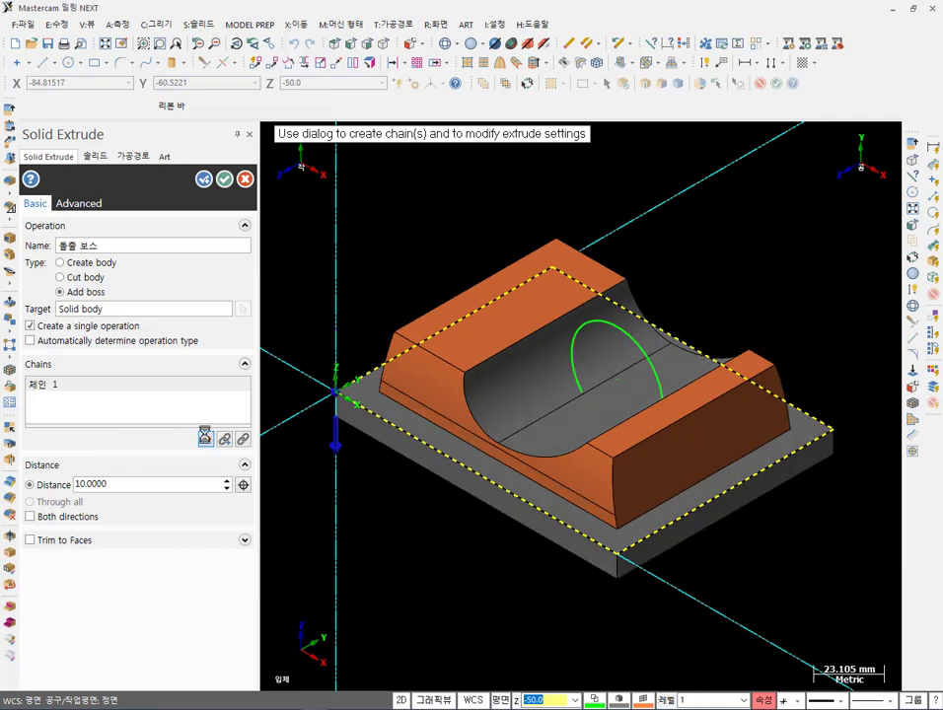
left_click(78, 203)
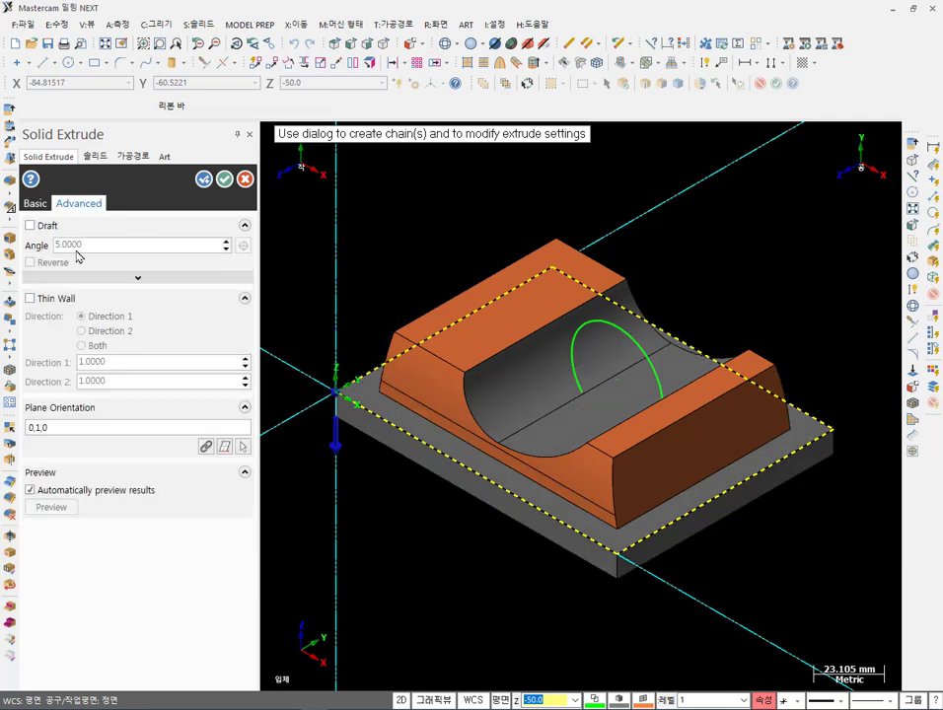
left_click(38, 204)
scroll(502, 556, "up", 1)
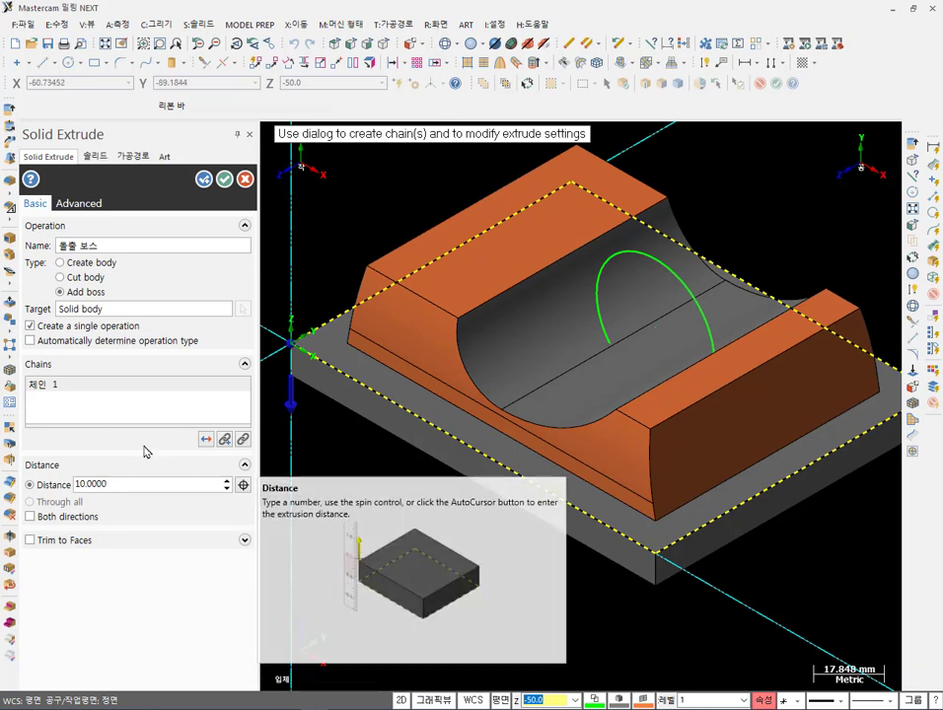
left_click(225, 180)
scroll(468, 579, "down", 1)
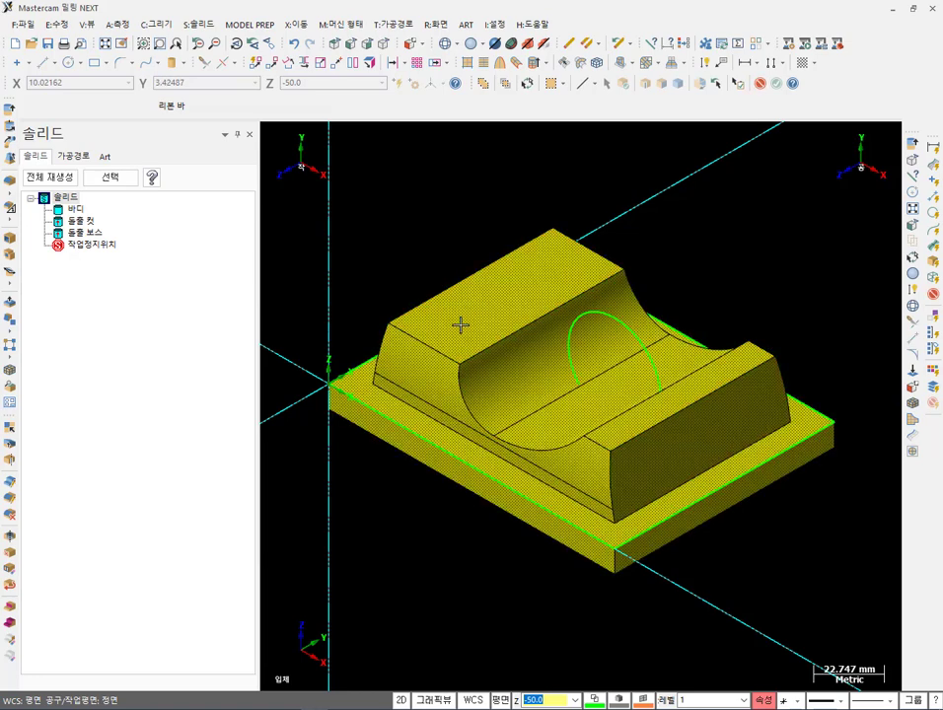
scroll(604, 423, "up", 1)
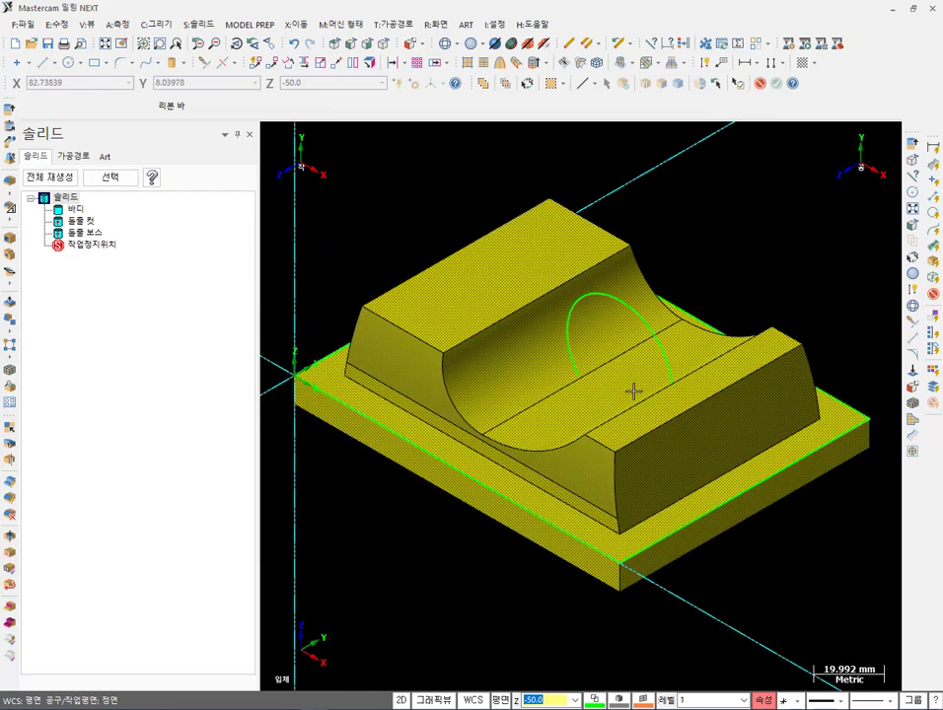
middle_click_drag(653, 284, 675, 302)
scroll(363, 393, "down", 4)
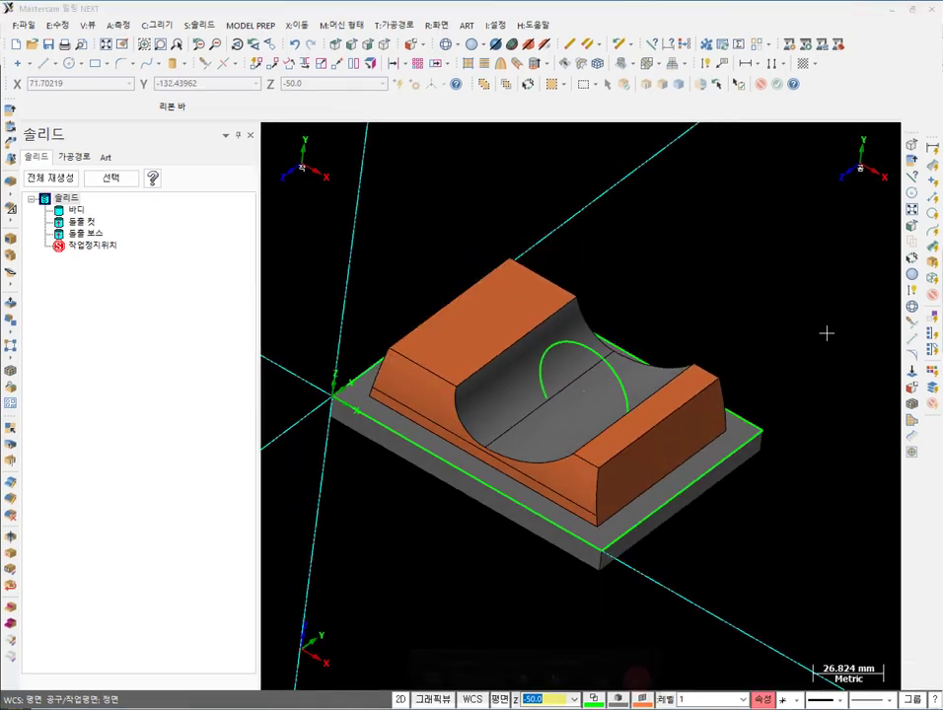
- Check the R21 pocket's width in the plan view and its profile in Section A-A of the PDF drawing
scroll(583, 395, "up", 6)
mouse_move(583, 397)
middle_mouse_down()
mouse_move(576, 413)
mouse_move(551, 368)
mouse_move(592, 379)
middle_mouse_up()
scroll(594, 373, "down", 1)
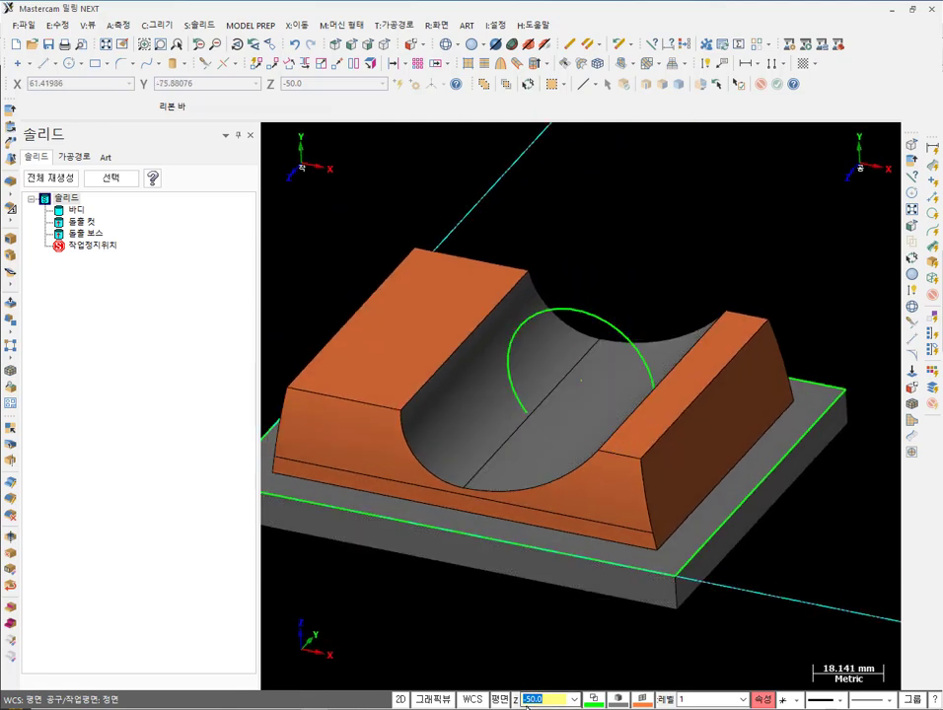
key("alt+Tab")
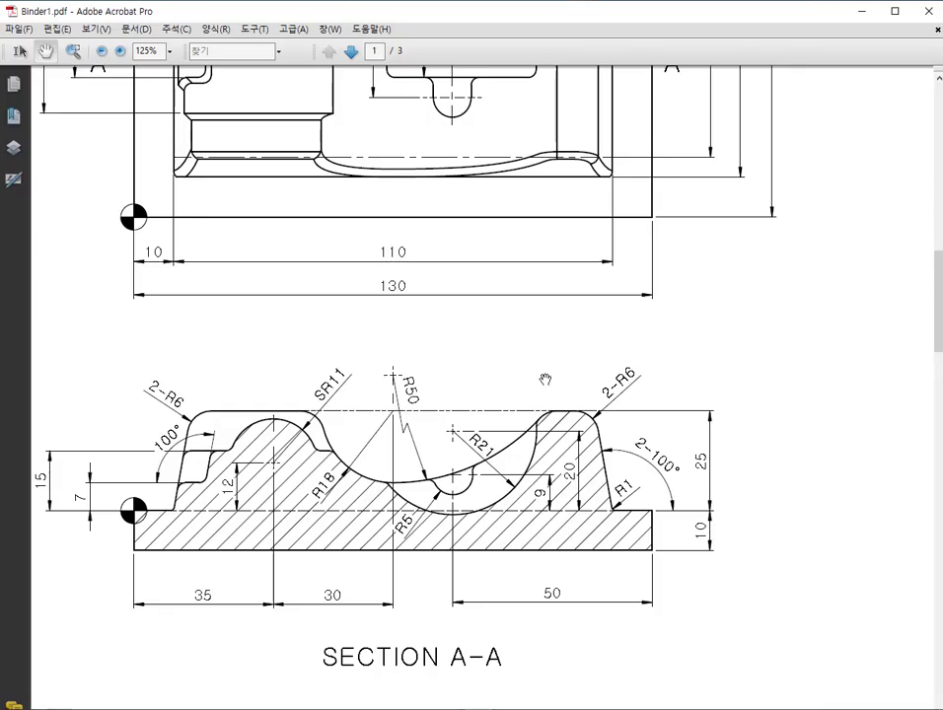
scroll(552, 384, "up", 5)
left_click_drag(532, 572, 657, 632)
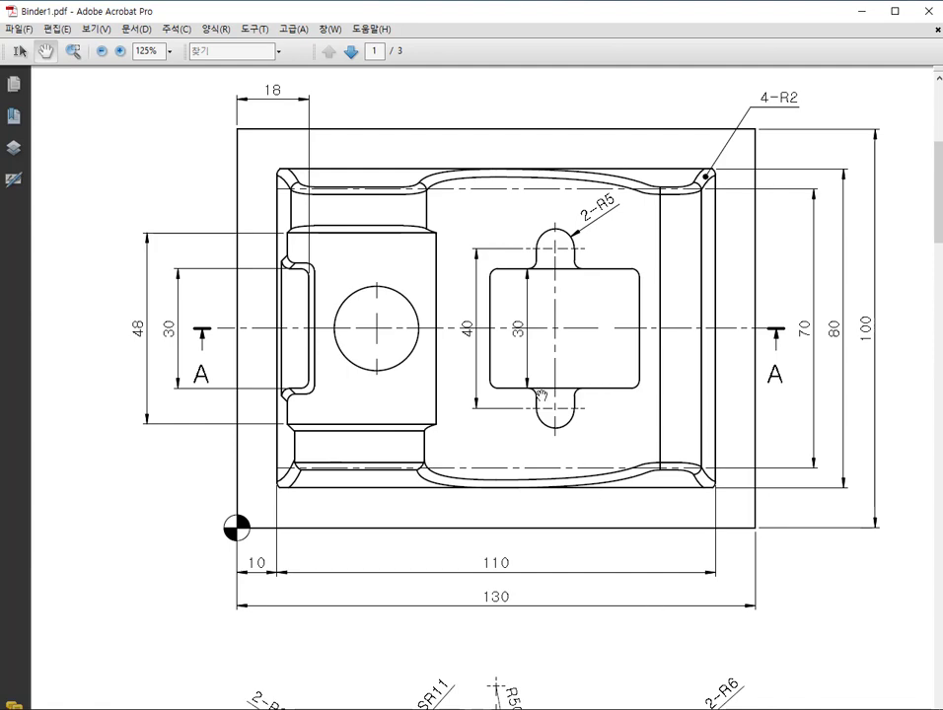
scroll(552, 399, "down", 7)
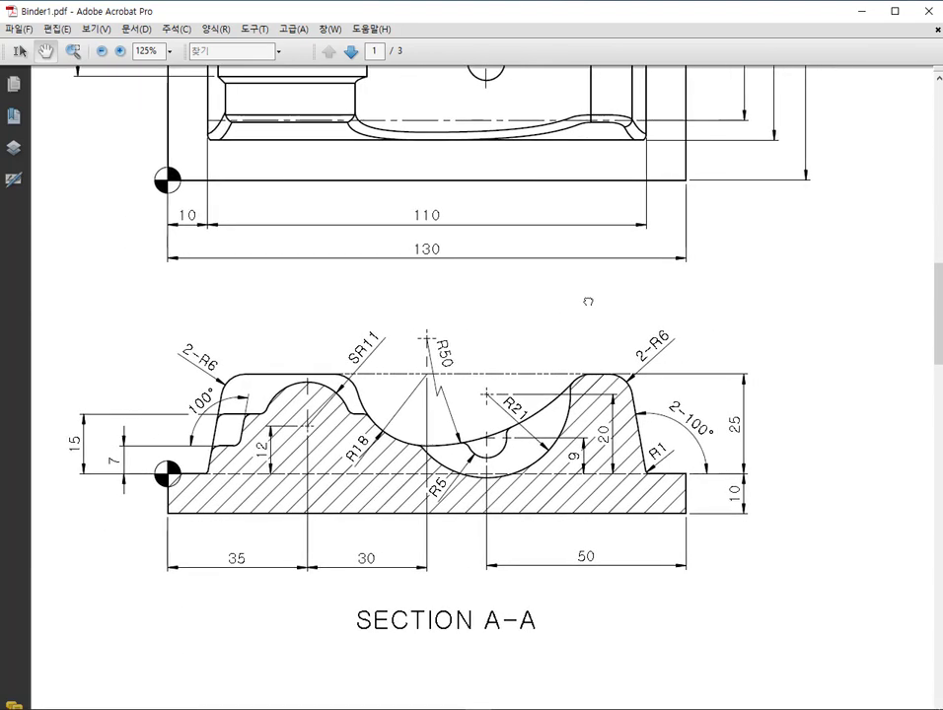
key("alt+Tab")
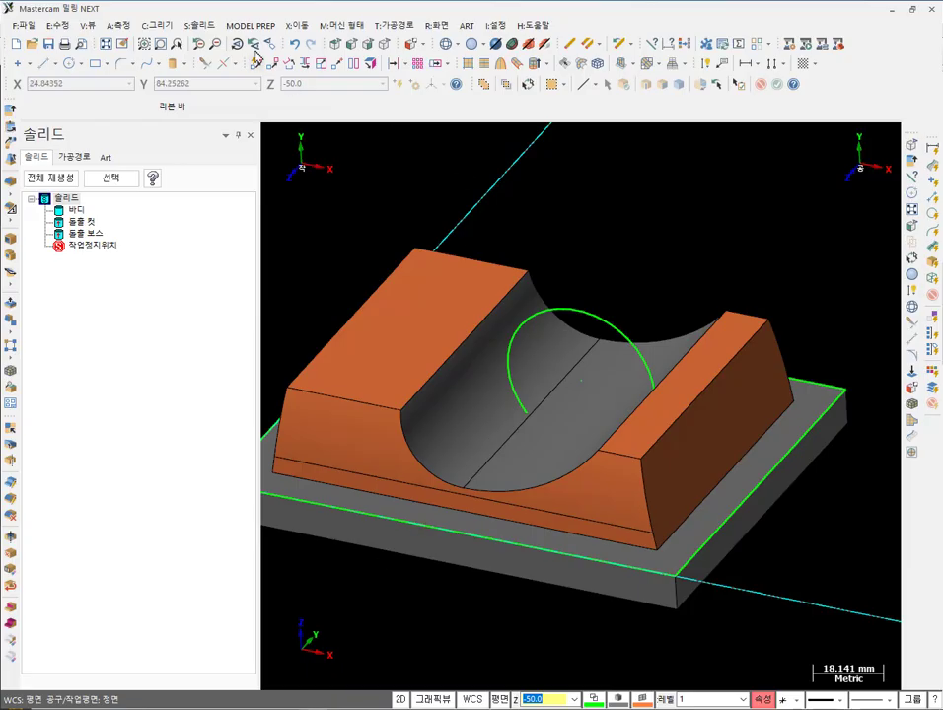
- Extrude the R21 circle 15 in both directions as a cut through the existing solid and accept it
left_click(199, 25)
left_click(224, 44)
left_click(600, 310)
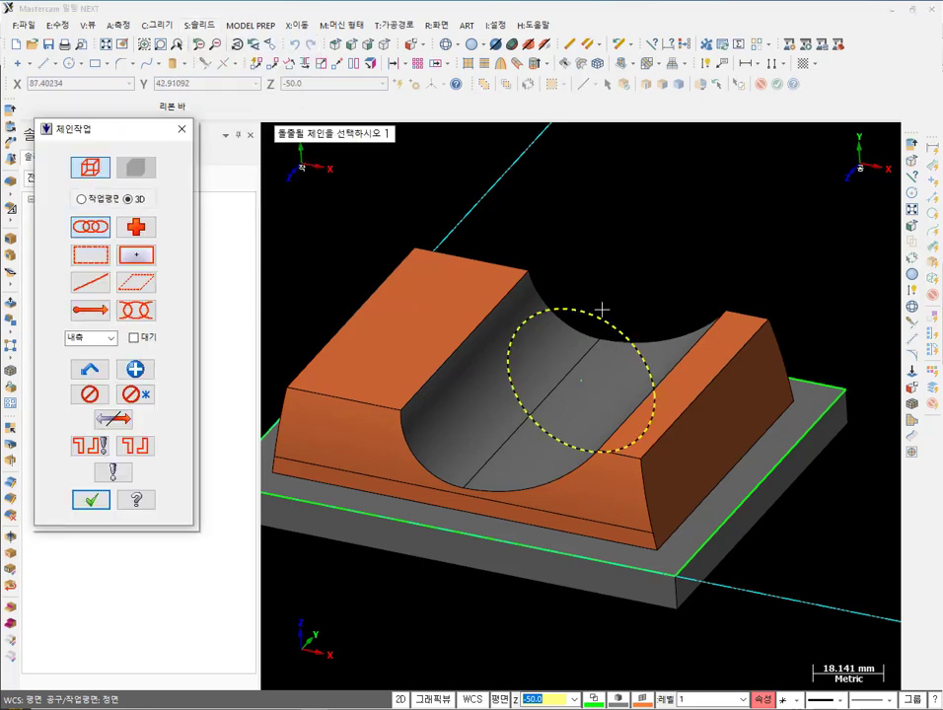
left_click(98, 501)
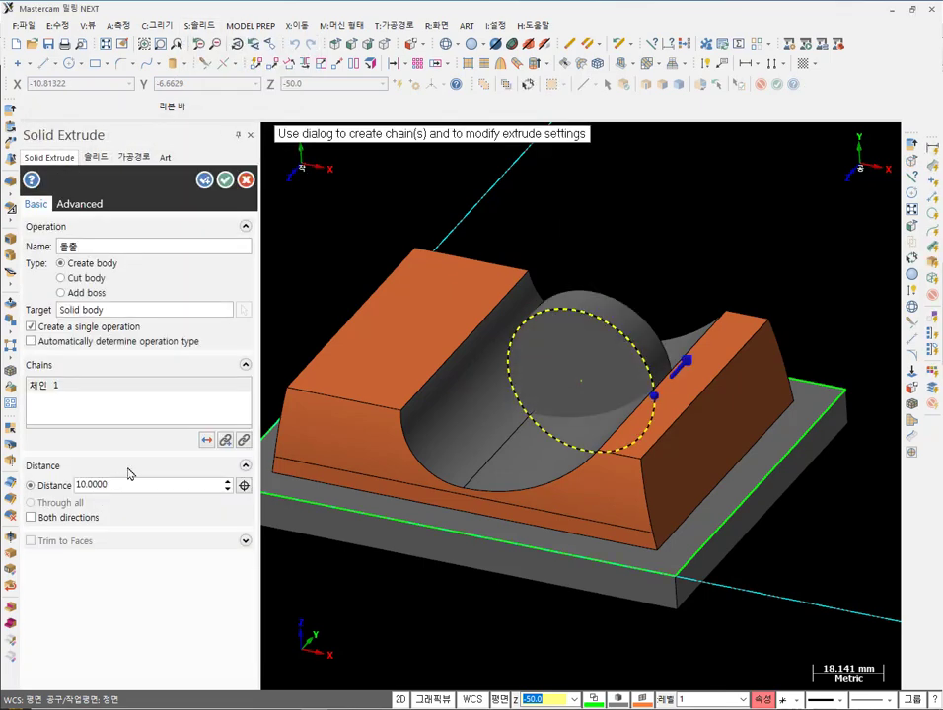
double_click(125, 484)
type("15")
key("Return")
left_click(31, 517)
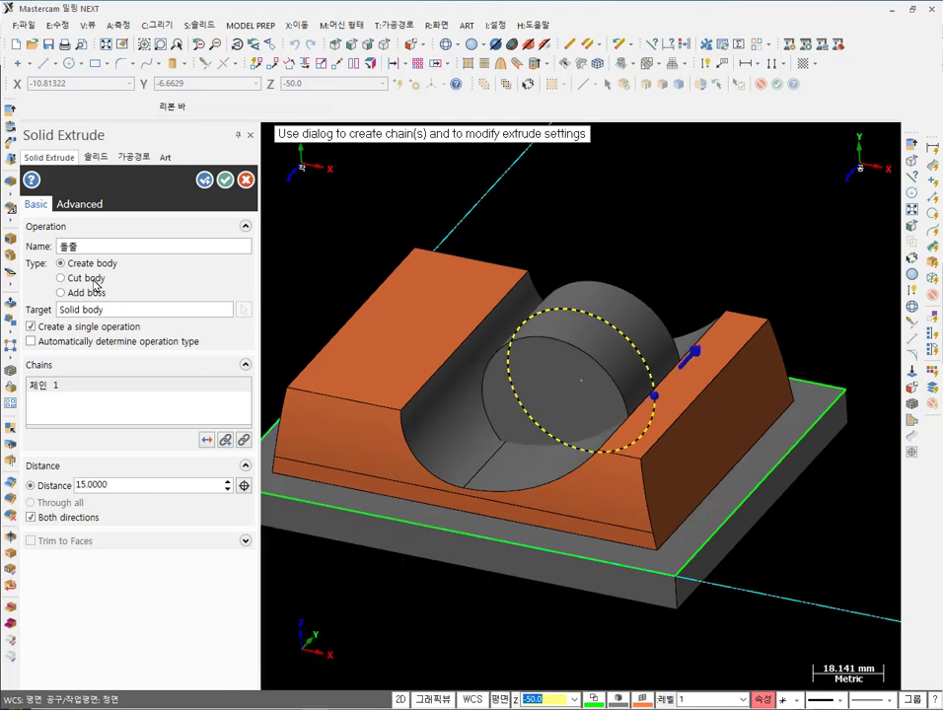
left_click(72, 281)
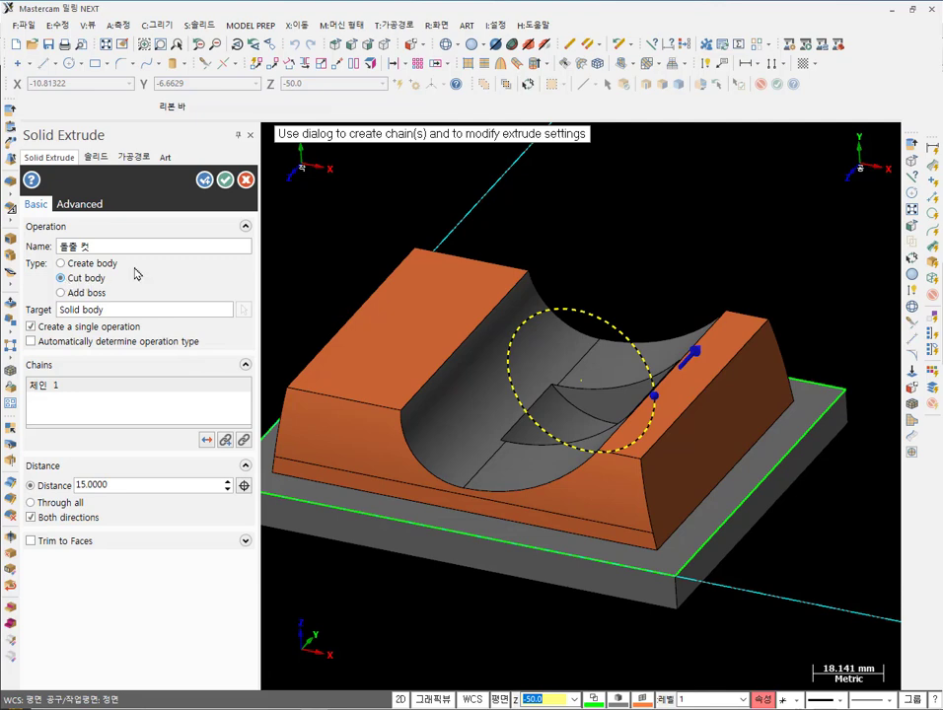
left_click(226, 180)
middle_click_drag(686, 282, 674, 383)
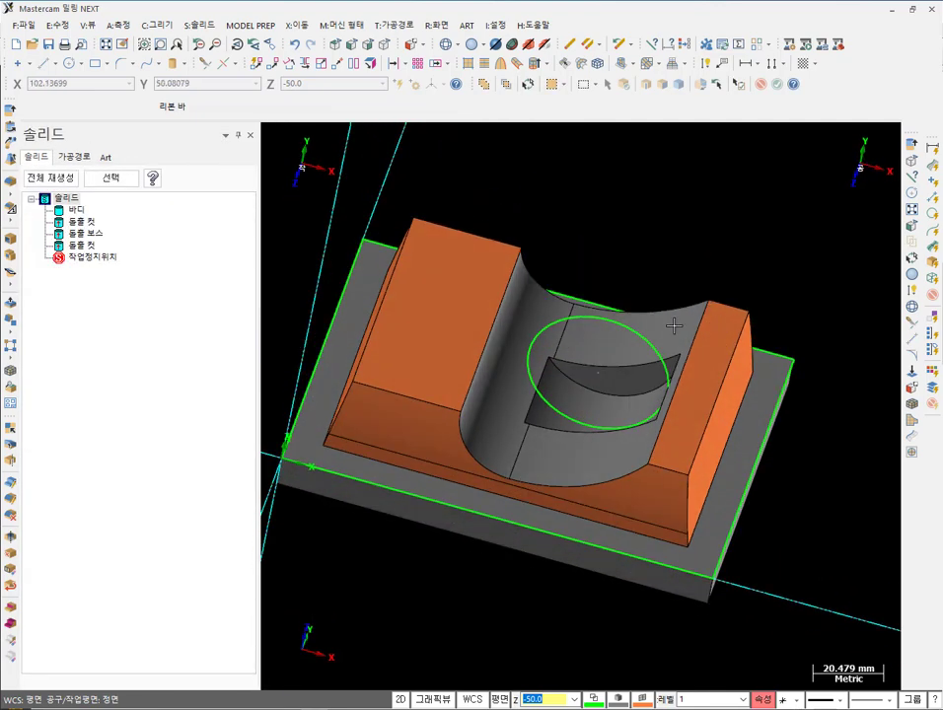
- Hide the base rectangle and the R21 circle so only the solid is displayed
left_click(517, 437)
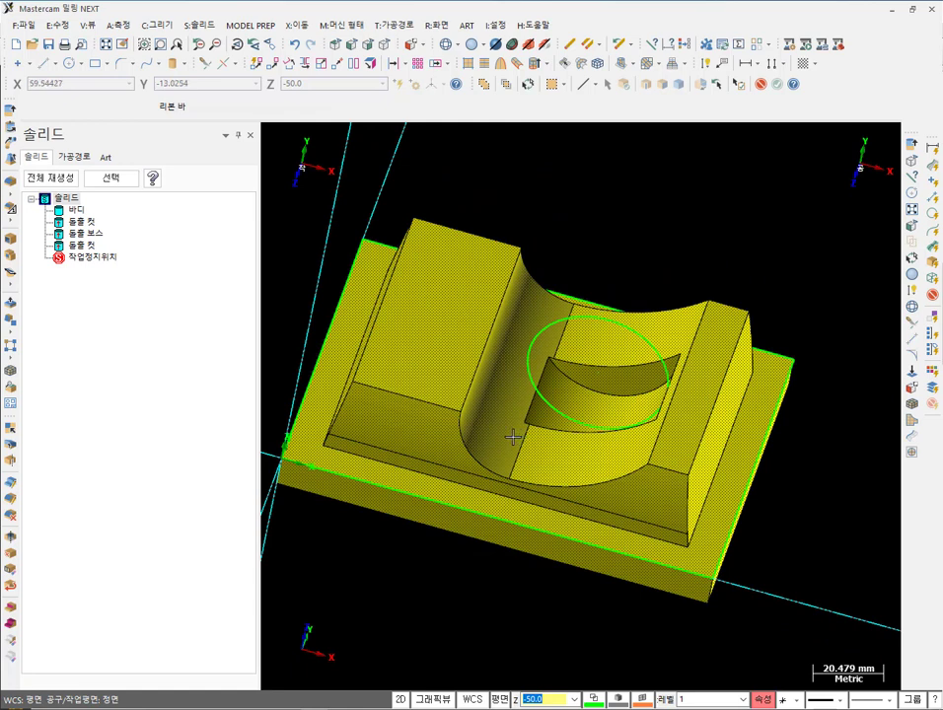
left_click(528, 84)
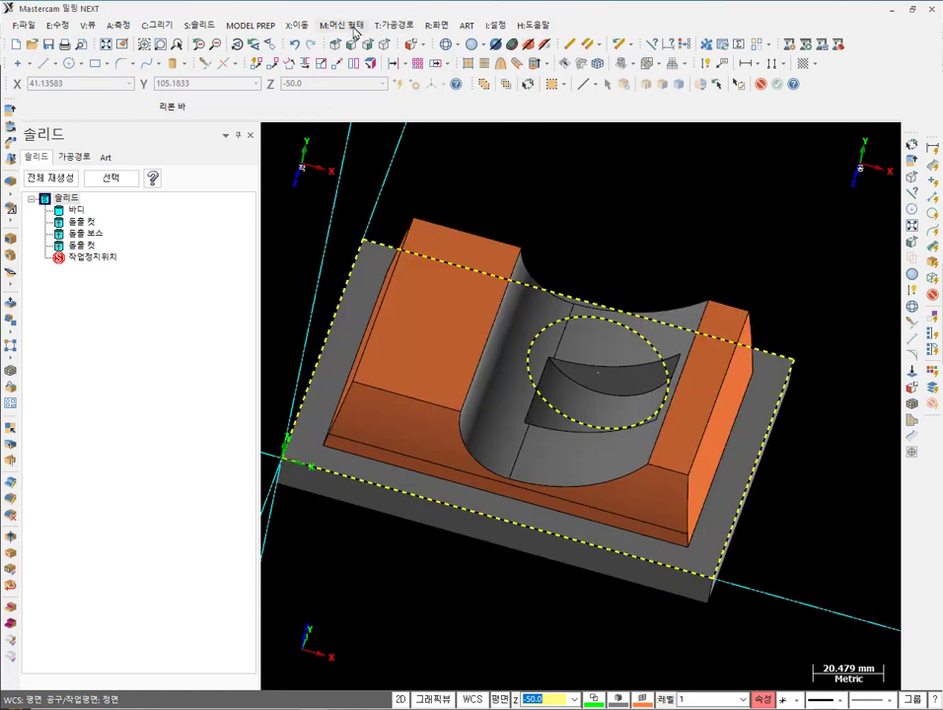
left_click(436, 25)
left_click(460, 95)
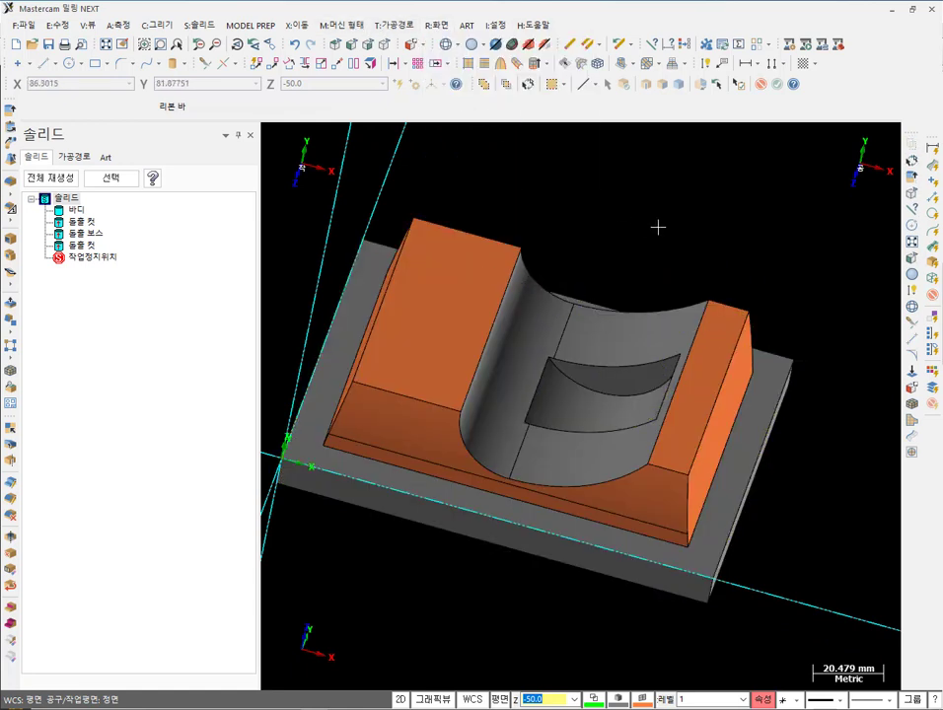
scroll(671, 241, "down", 2)
mouse_move(688, 240)
middle_mouse_down()
mouse_move(650, 245)
mouse_move(671, 250)
middle_mouse_up()
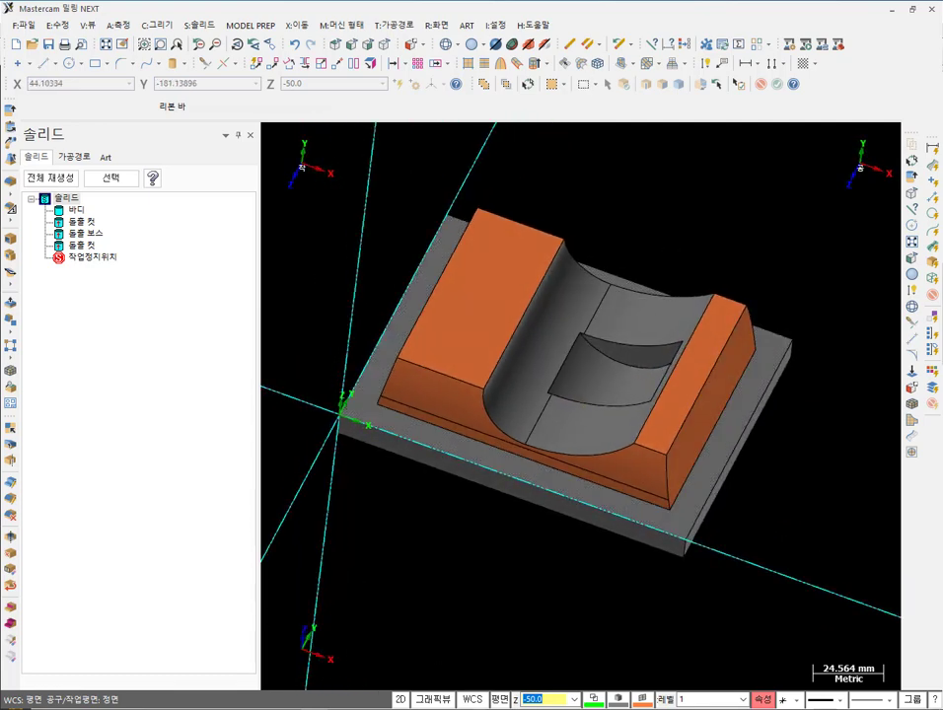
- Examine the R5 slot's centre position and length in the PDF's Section A-A and plan view, and compare them with the solid's pocket
key("alt+Tab")
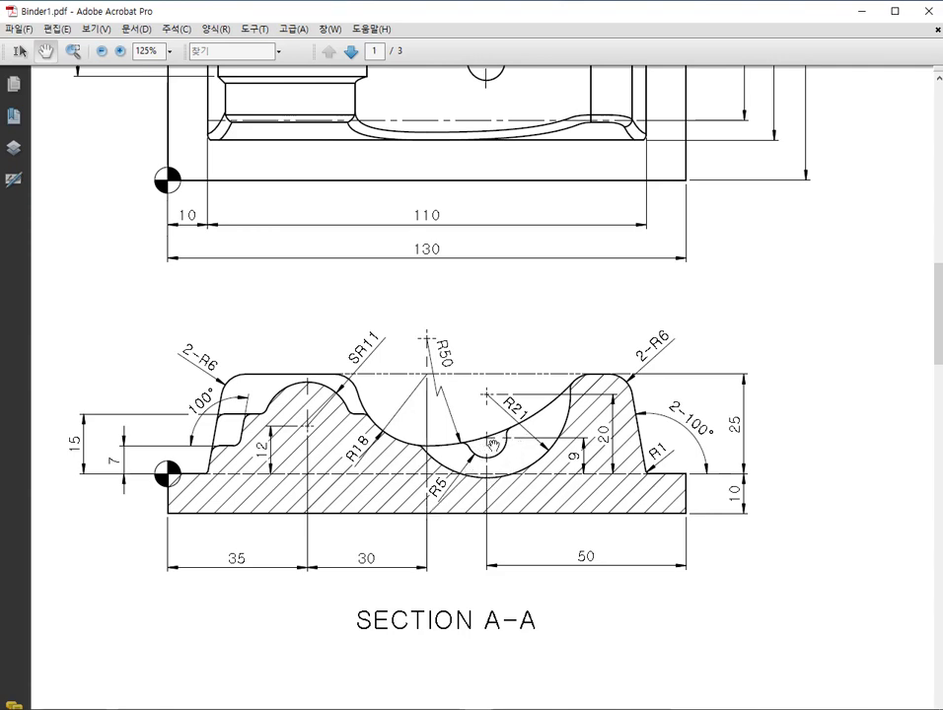
mouse_move(787, 312)
left_mouse_down()
mouse_move(561, 482)
mouse_move(561, 541)
left_mouse_up()
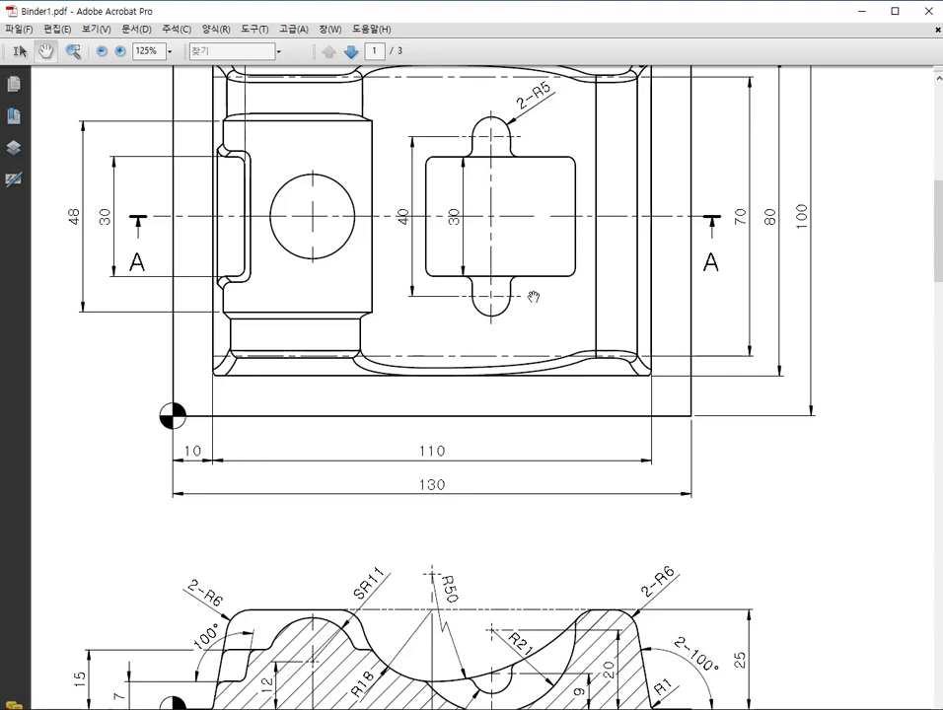
scroll(544, 457, "down", 5)
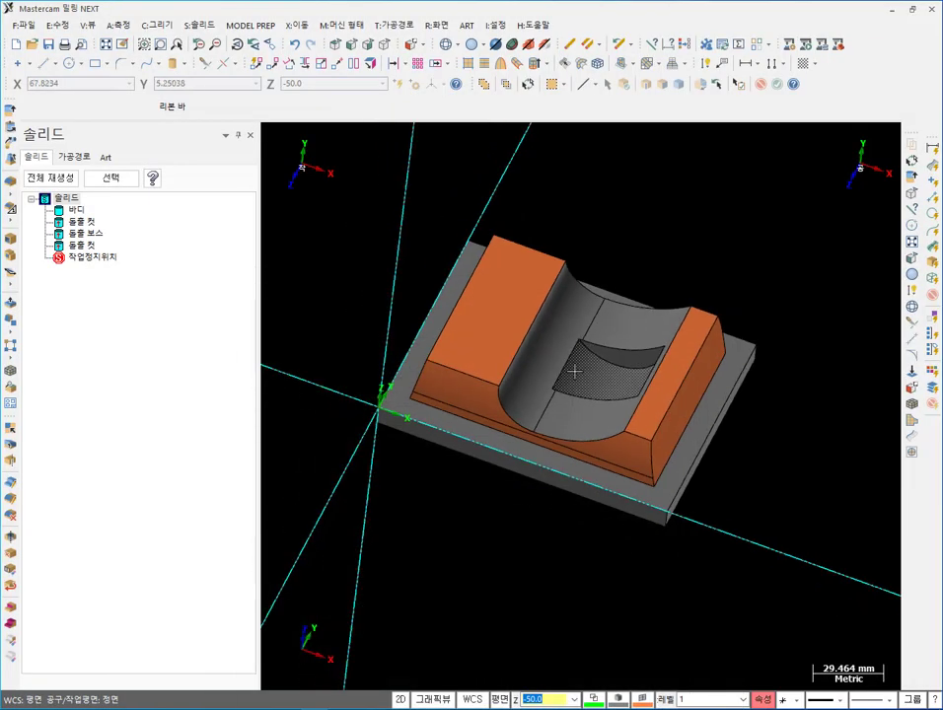
scroll(574, 371, "down", 1)
scroll(652, 268, "up", 2)
middle_click_drag(652, 267, 646, 228)
scroll(644, 229, "up", 2)
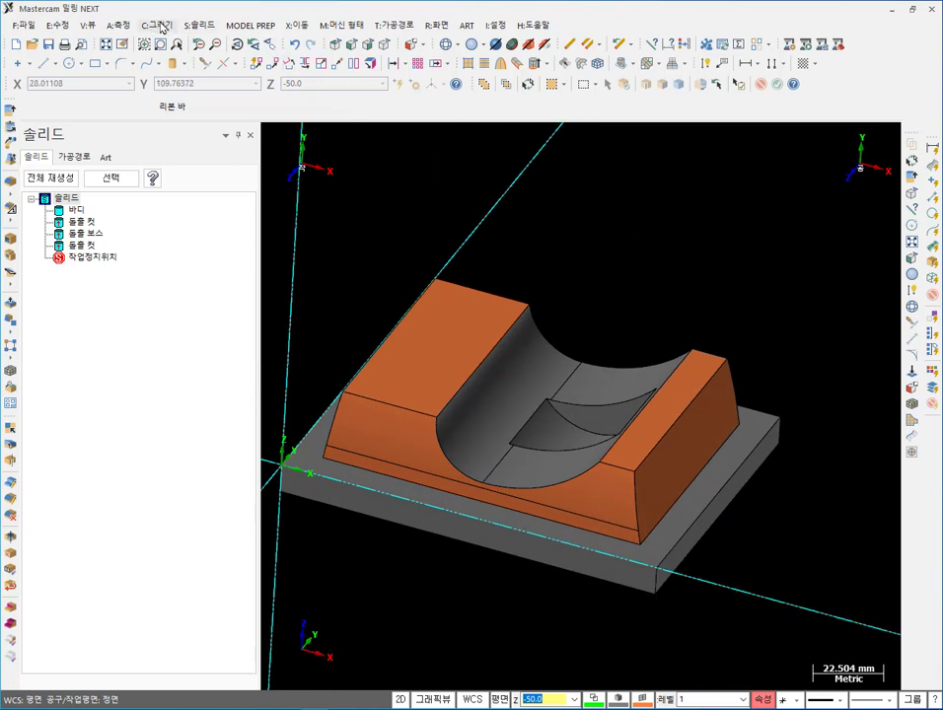
- Draw a circle with a diameter of 10, centred on the centre of the R50 arc along the pocket's edge
left_click(69, 63)
left_click(350, 108)
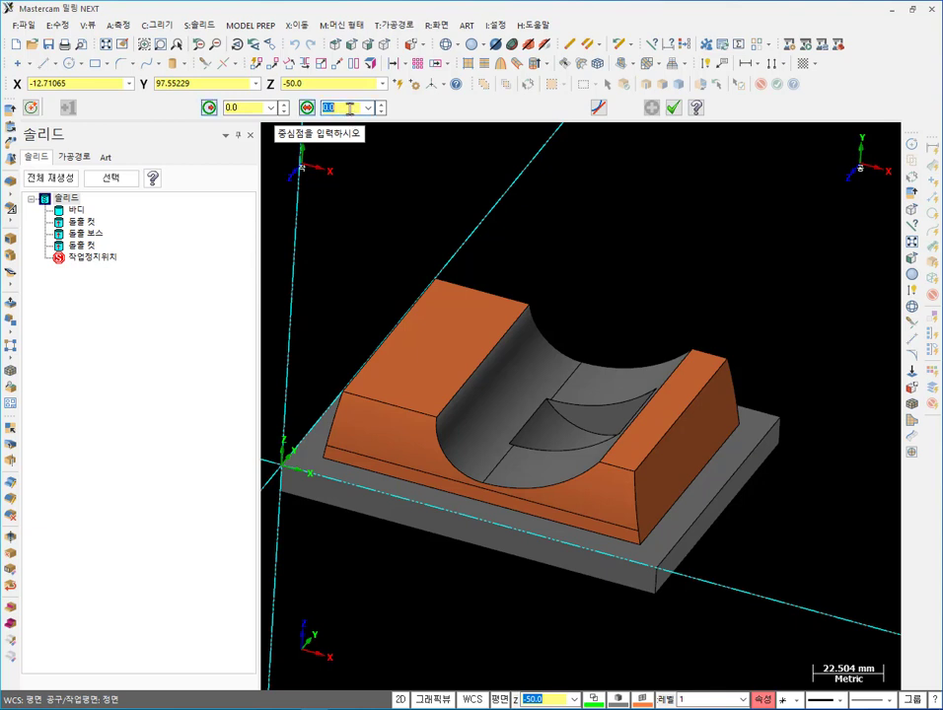
type("10")
key("Return")
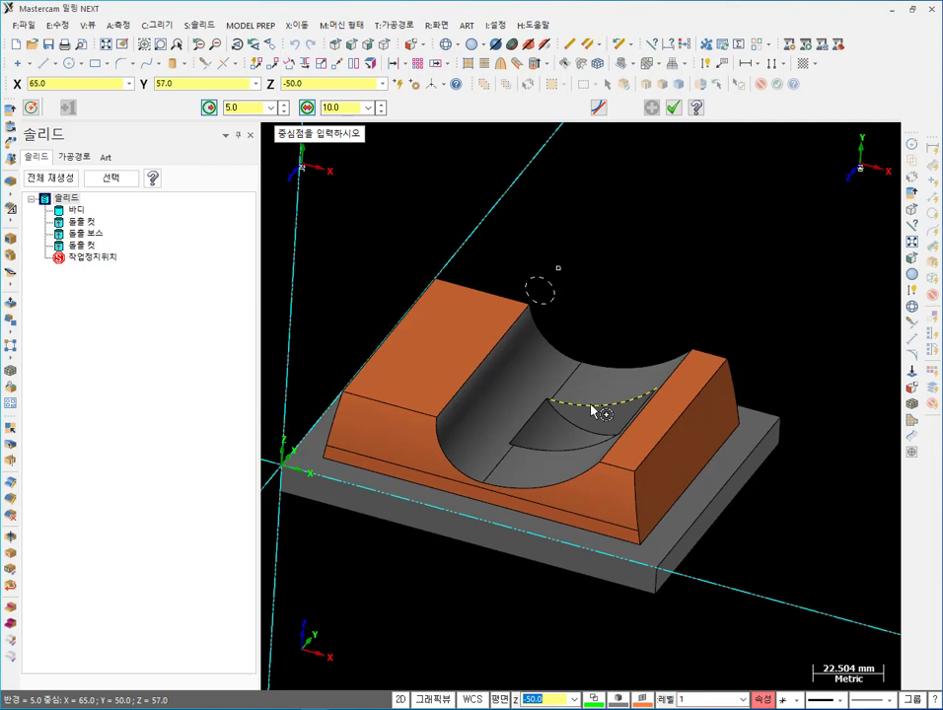
left_click(597, 411)
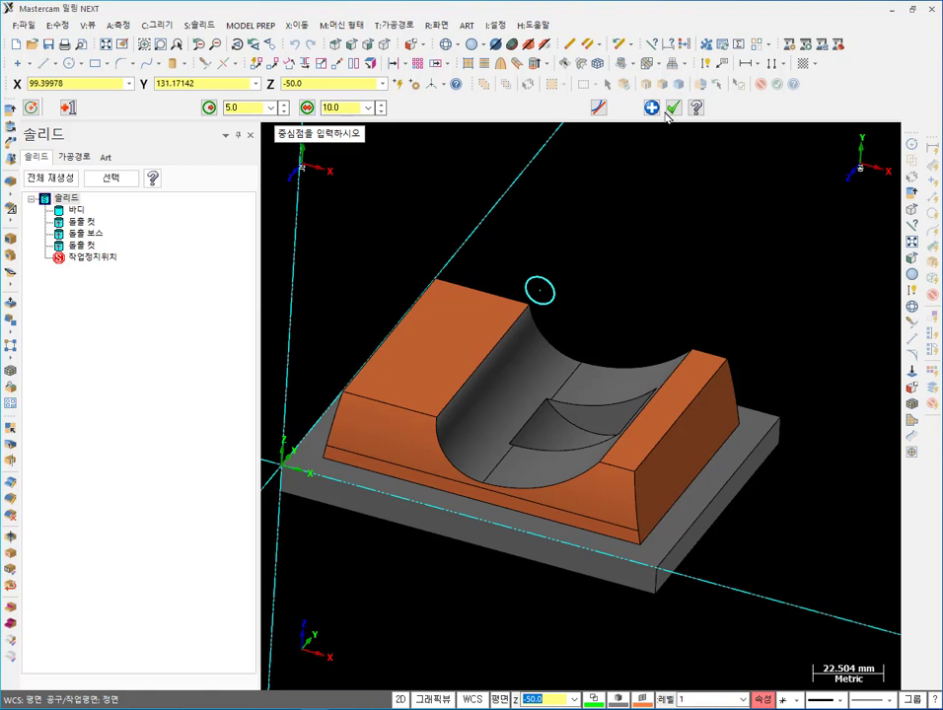
- Compare the new circle's placement with Section A-A in the PDF and move its centre onto the centre of the pocket's R21 arc
left_click(367, 44)
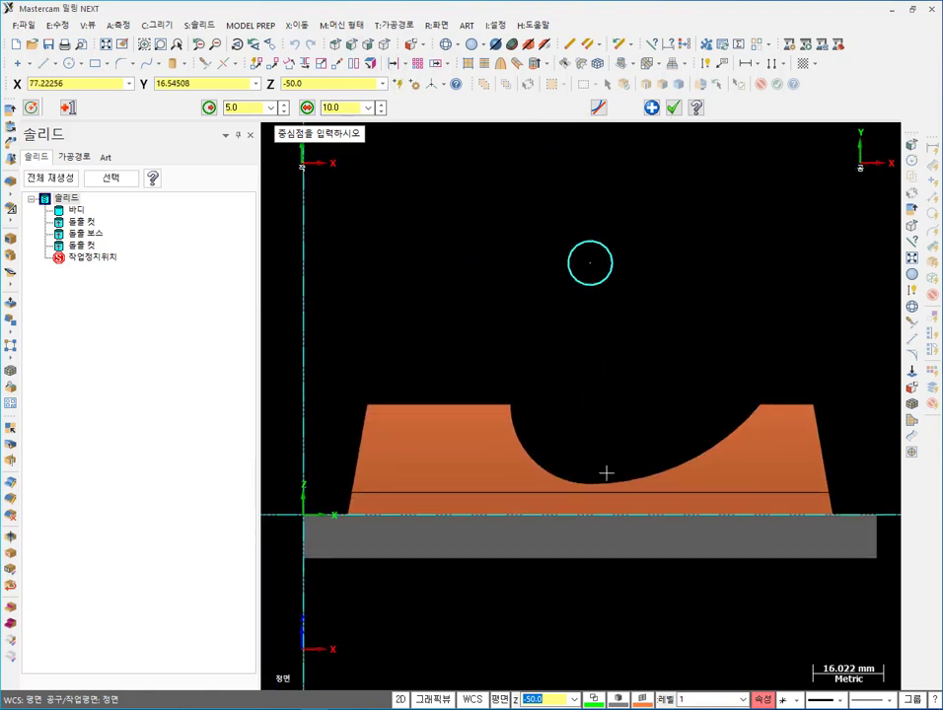
key("alt+Tab")
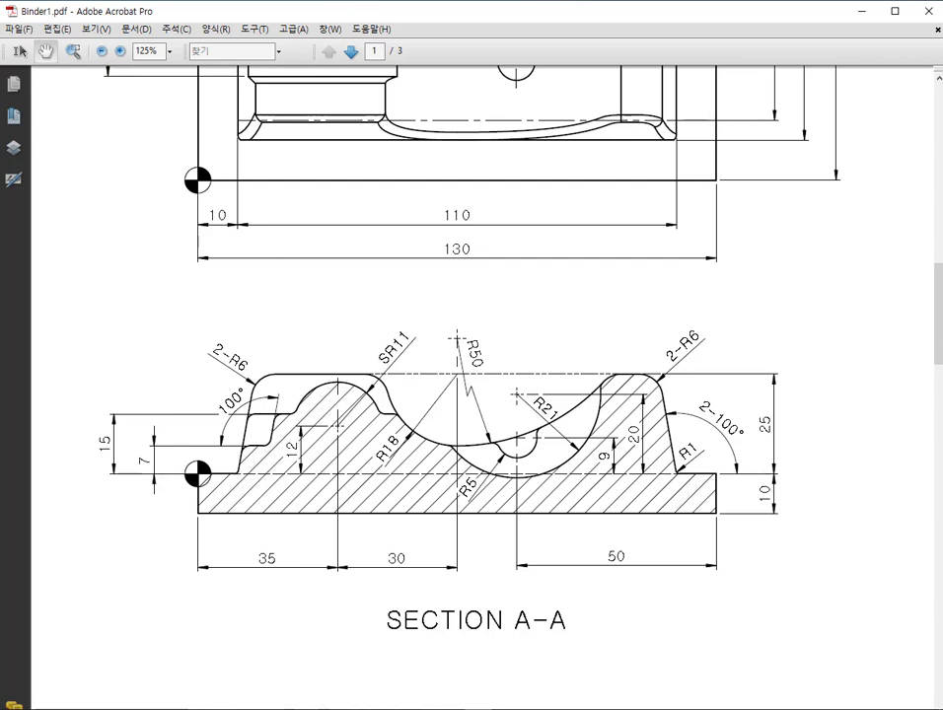
key("alt+Tab")
scroll(647, 341, "down", 1)
mouse_move(690, 318)
middle_mouse_down()
mouse_move(670, 363)
mouse_move(679, 356)
mouse_move(686, 367)
mouse_move(676, 377)
middle_mouse_up()
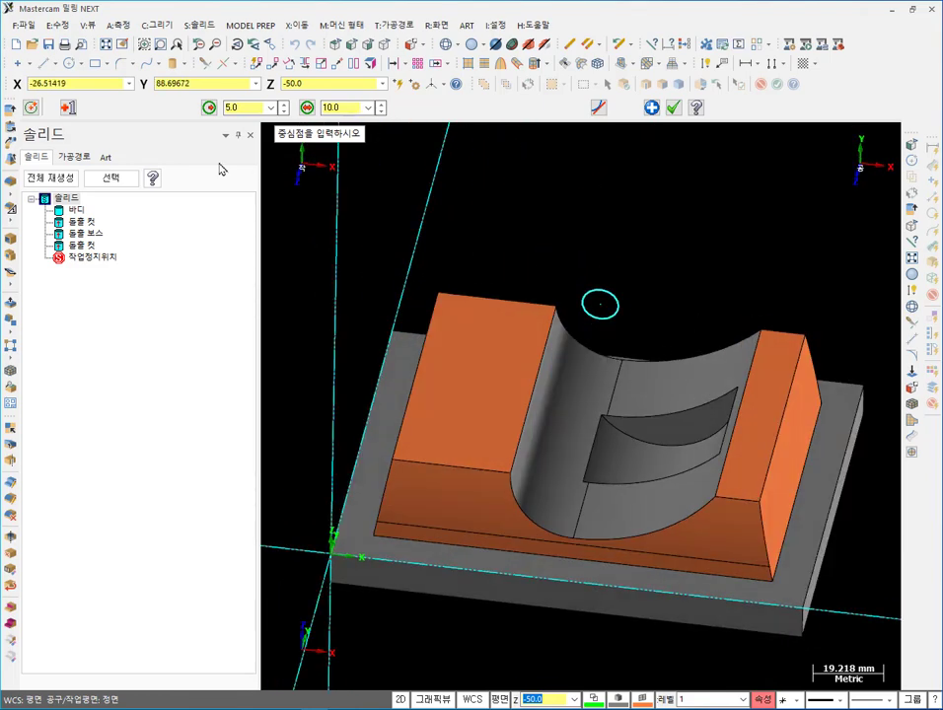
left_click(646, 446)
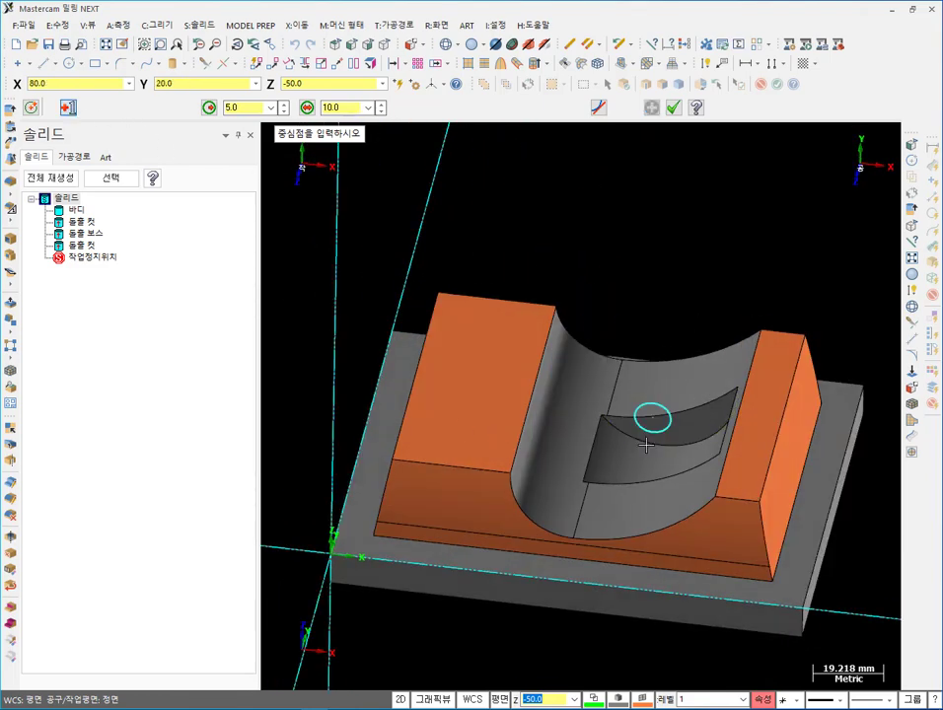
- Check the circle against the R21 arc in a front wireframe view and accept it
left_click(352, 46)
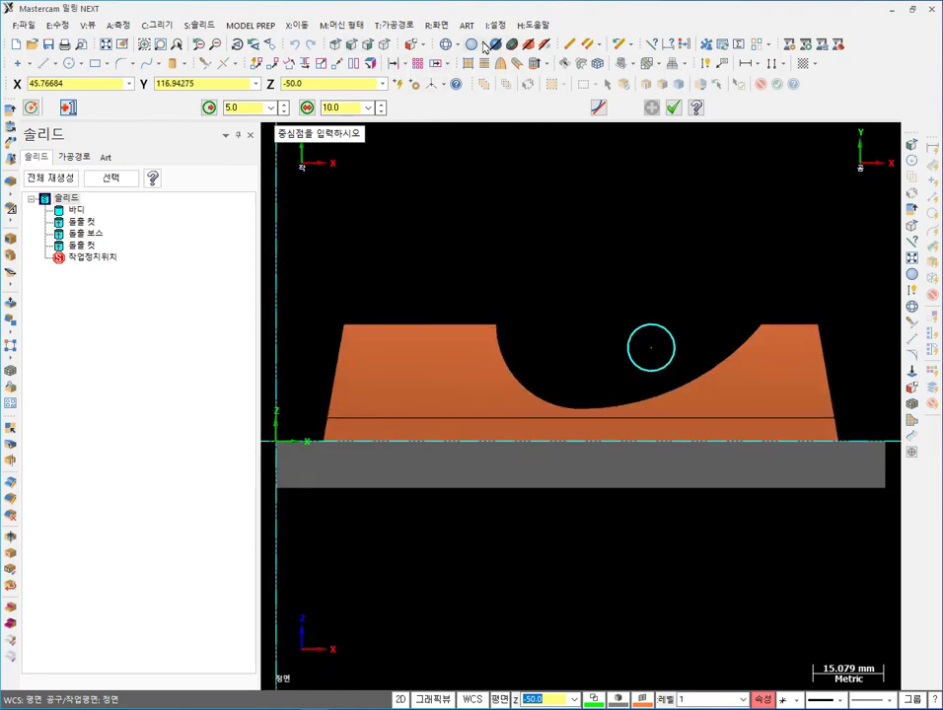
left_click(446, 45)
scroll(730, 246, "up", 4)
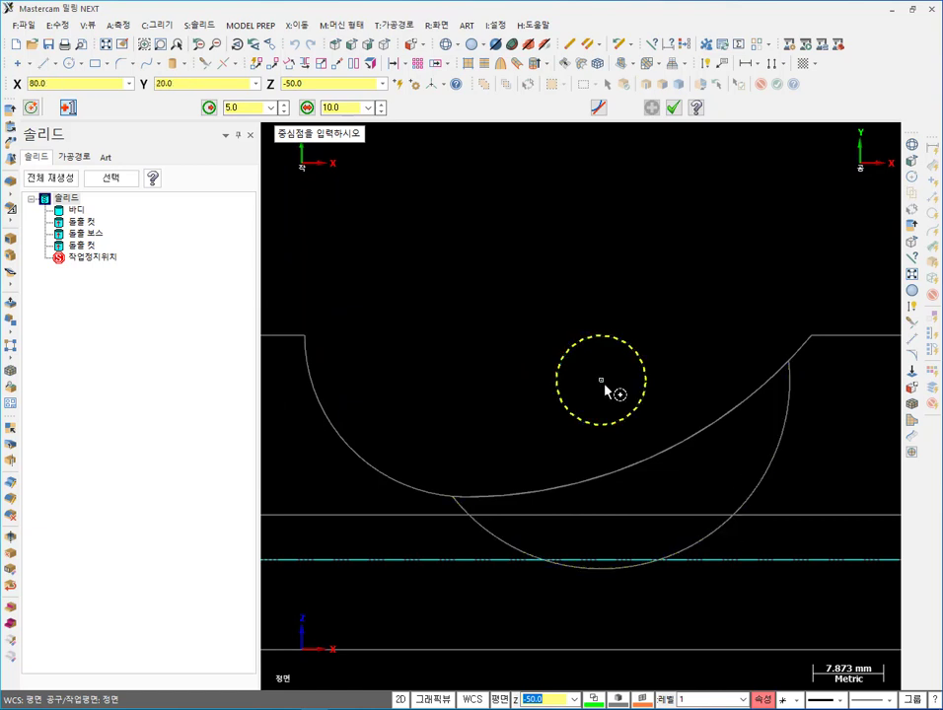
scroll(661, 192, "down", 1)
left_click(673, 108)
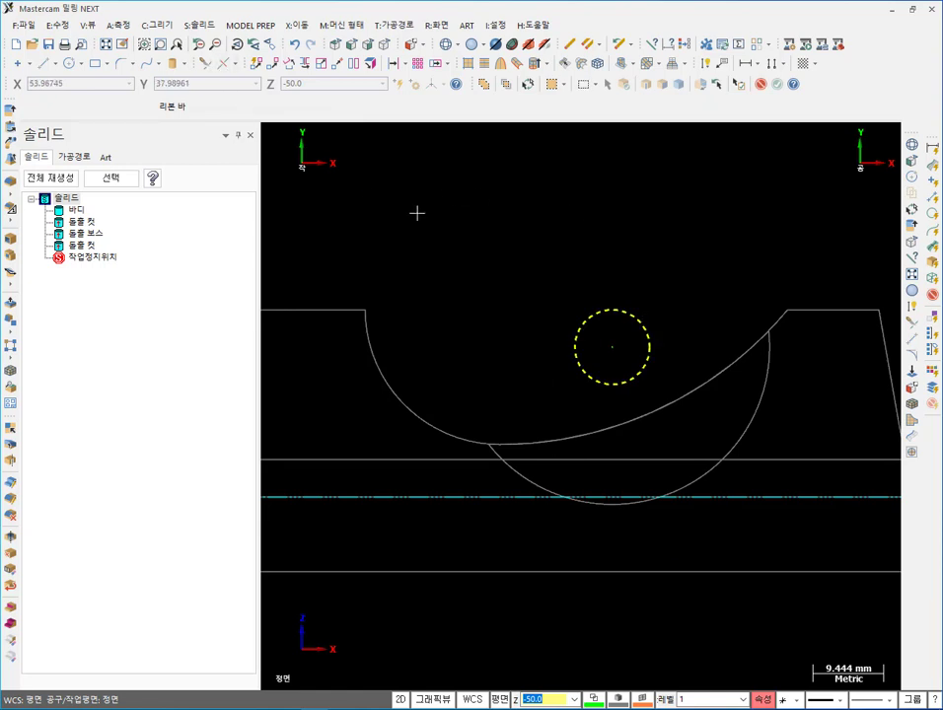
- Lower the circle's centre by 11 to Y 9.0 in its properties
key("F4")
left_click(178, 214)
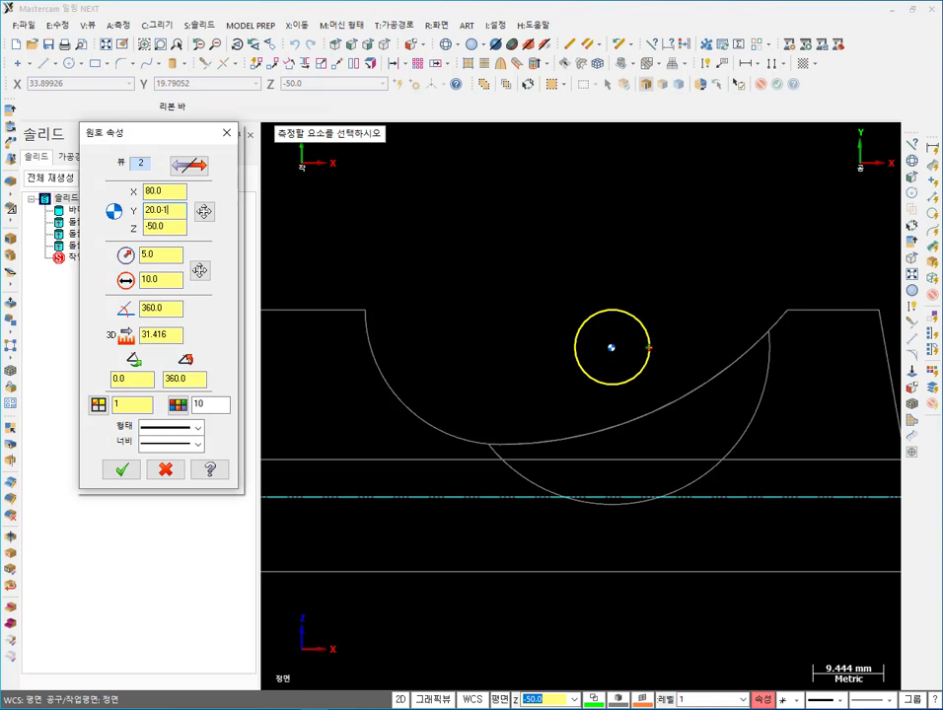
type("-11")
key("Return")
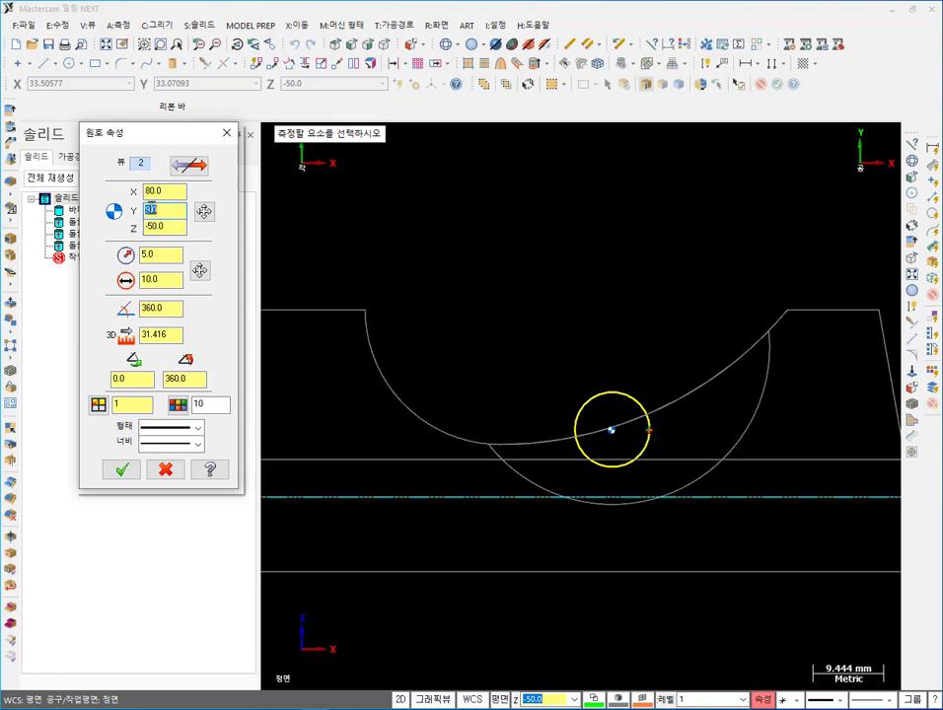
left_click(127, 471)
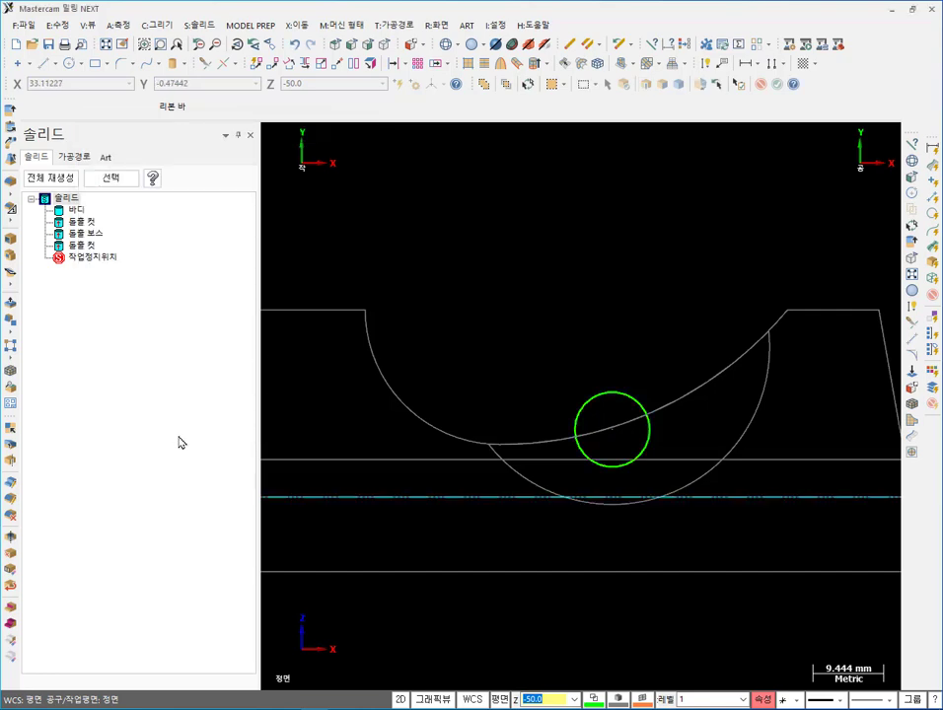
- Show the shaded solid in isometric view and compare the R5 circle with Section A-A in the PDF
left_click(384, 45)
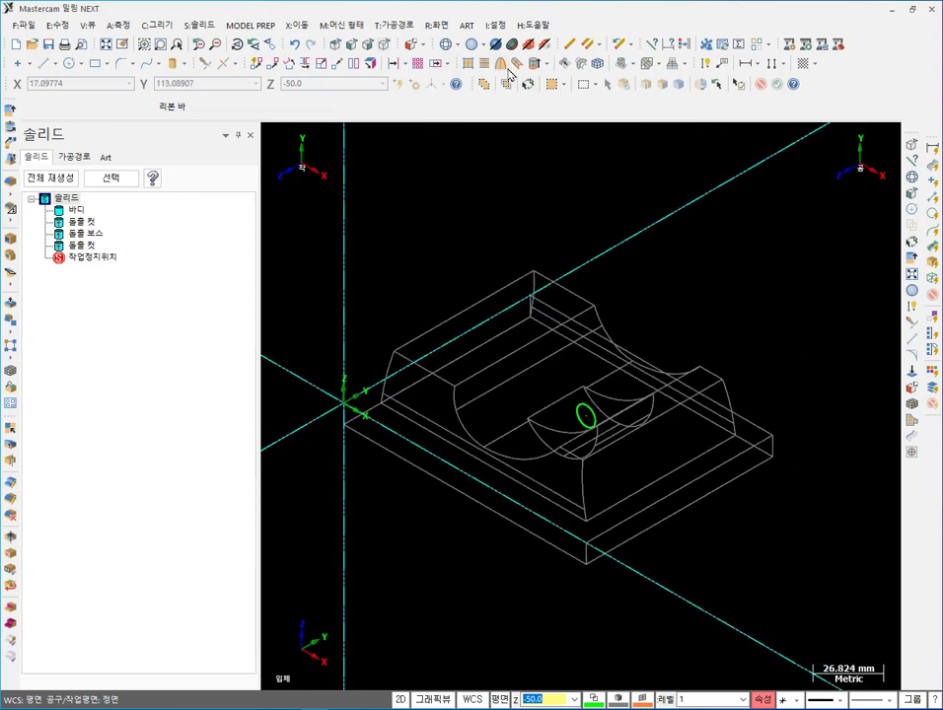
left_click(473, 46)
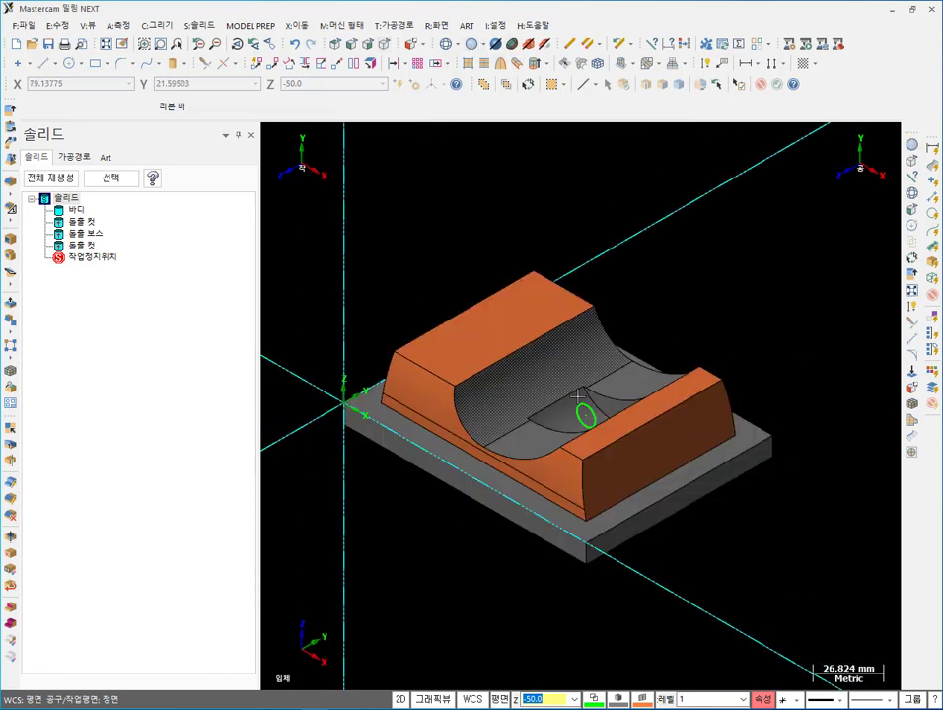
scroll(587, 380, "up", 3)
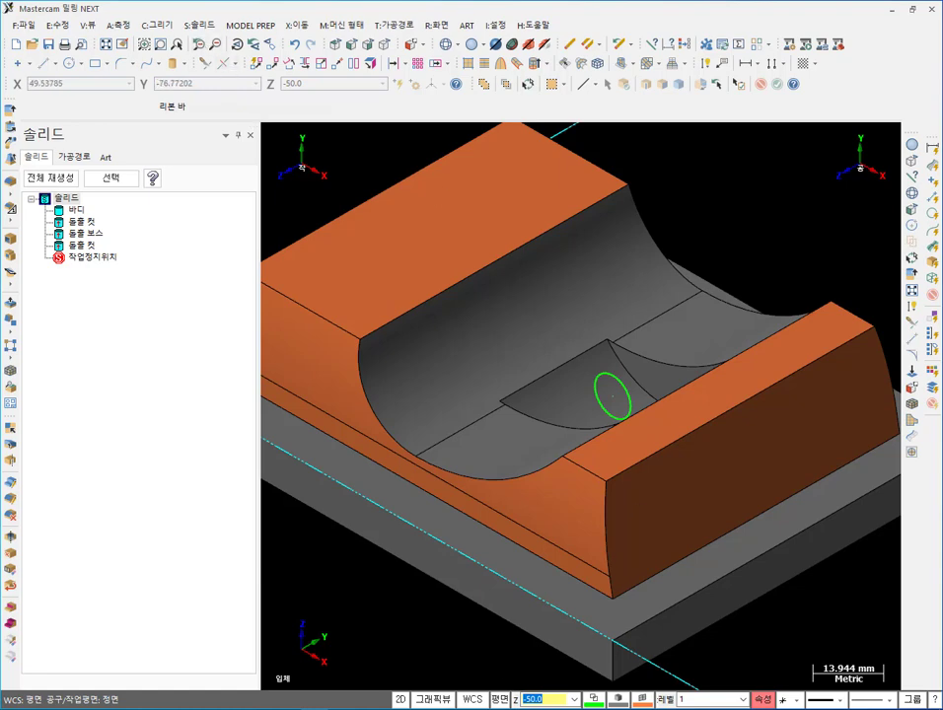
key("alt+Tab")
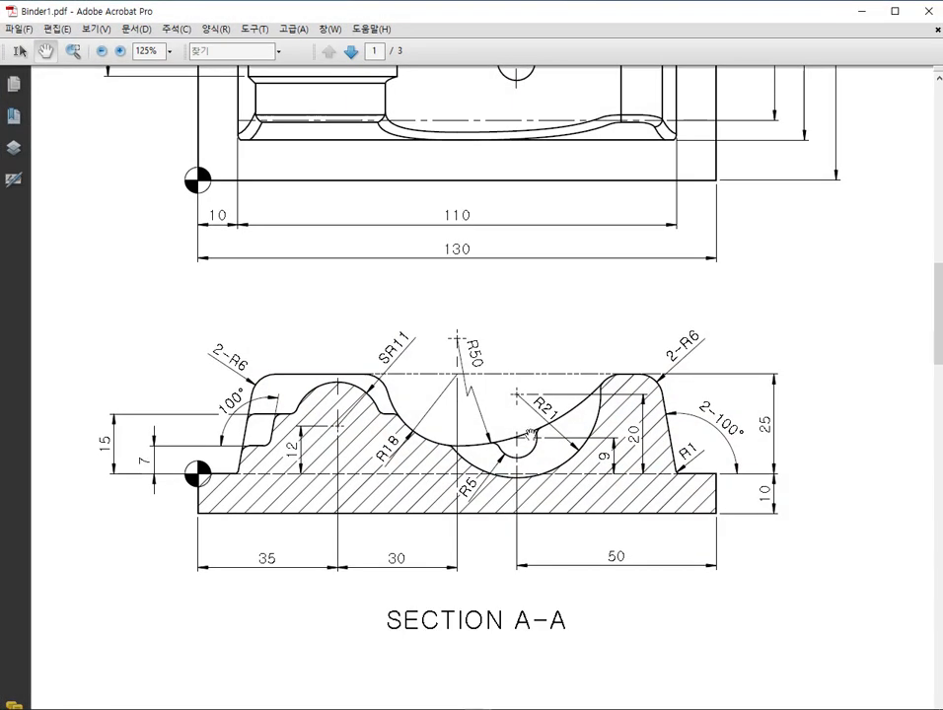
- Extrude the R5 circle as a cut through the solid body with a distance of 25 in both directions
scroll(549, 549, "up", 5)
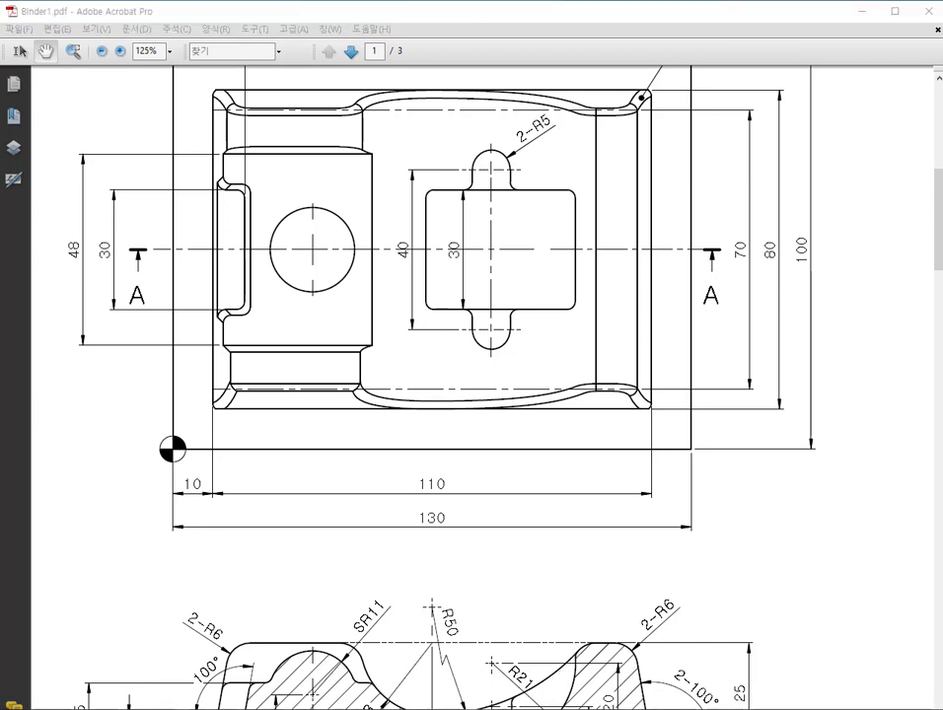
key("alt+Tab")
left_click(198, 24)
left_click(203, 39)
left_click(628, 383)
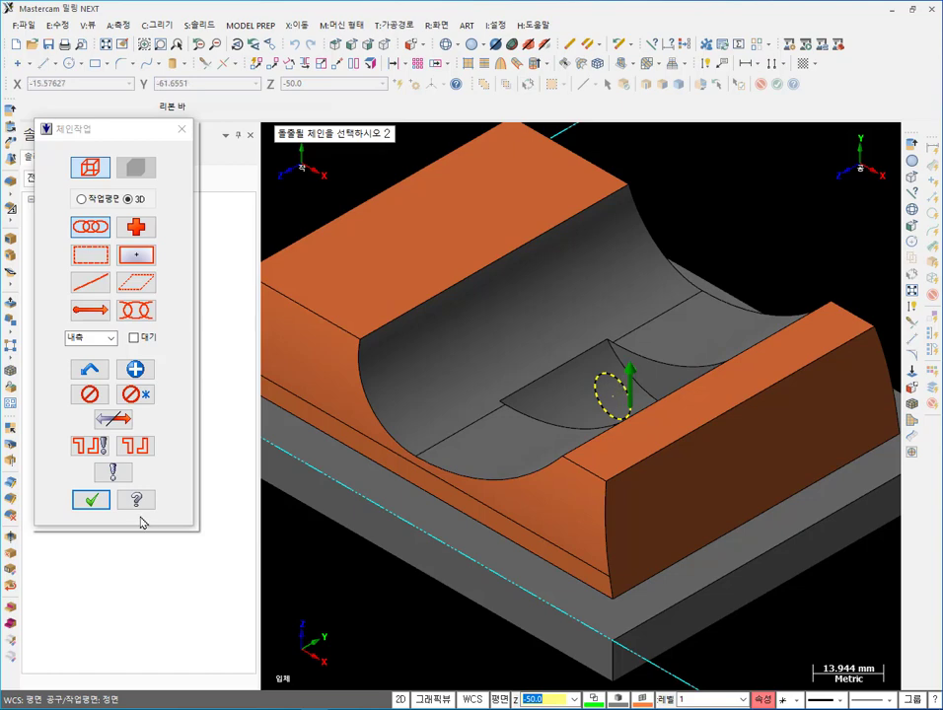
left_click(91, 500)
double_click(122, 480)
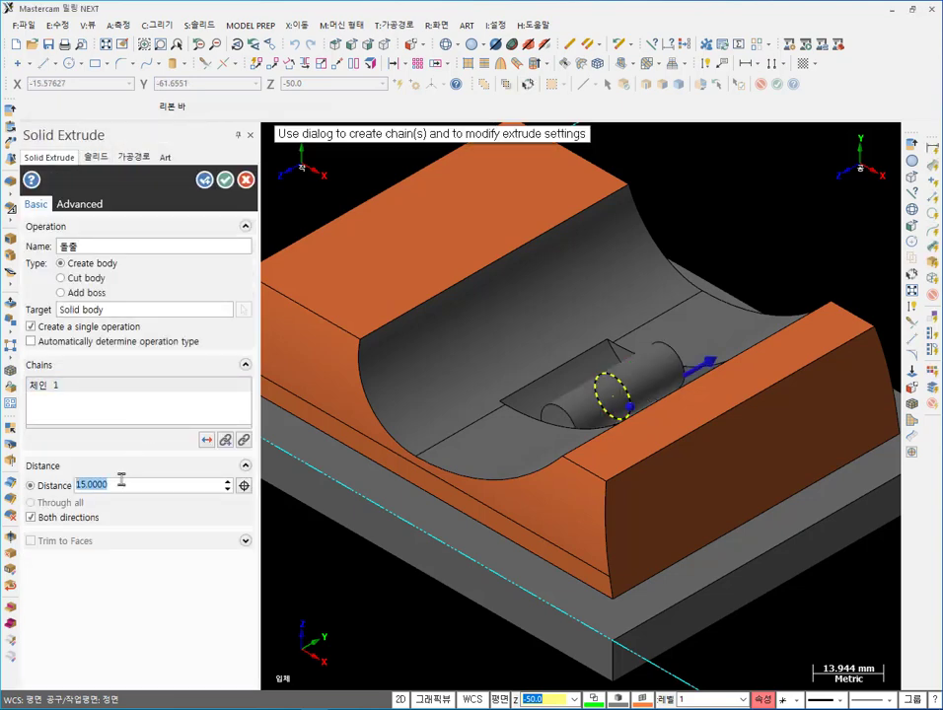
type("1")
key("Return")
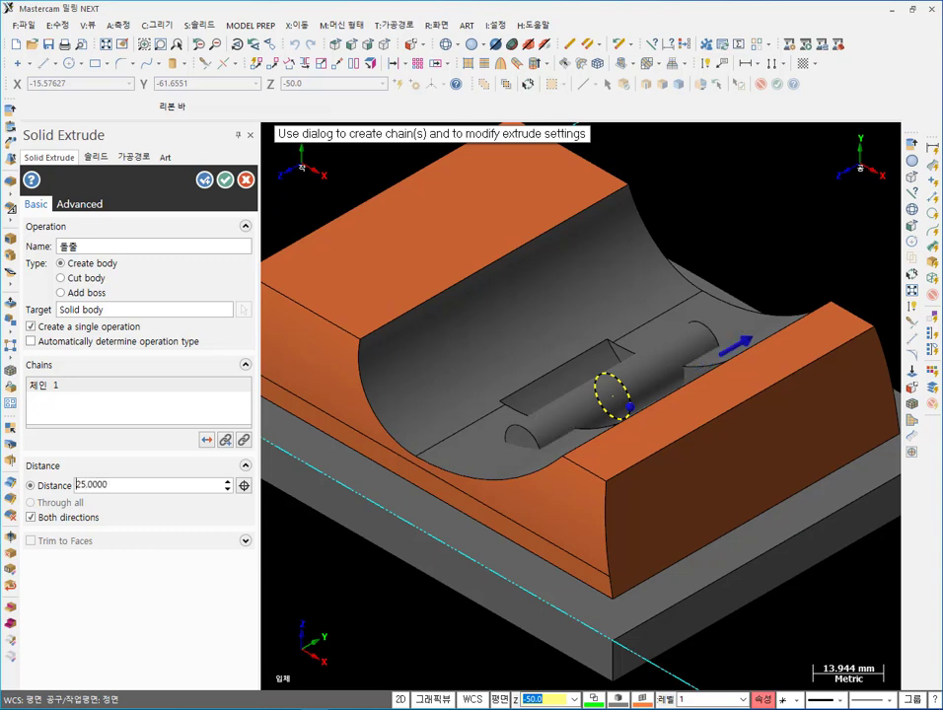
left_click(86, 281)
left_click(225, 180)
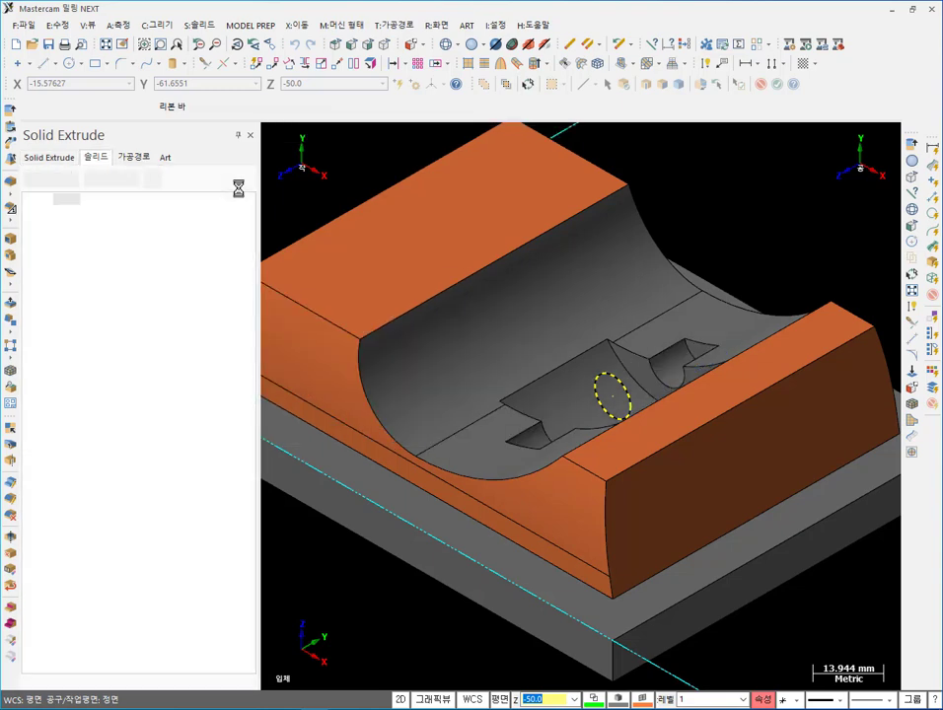
- Round the arc edges at the outer ends of both R5 slots with a constant radius fillet of 5
middle_click_drag(624, 301, 636, 367)
scroll(734, 505, "up", 3)
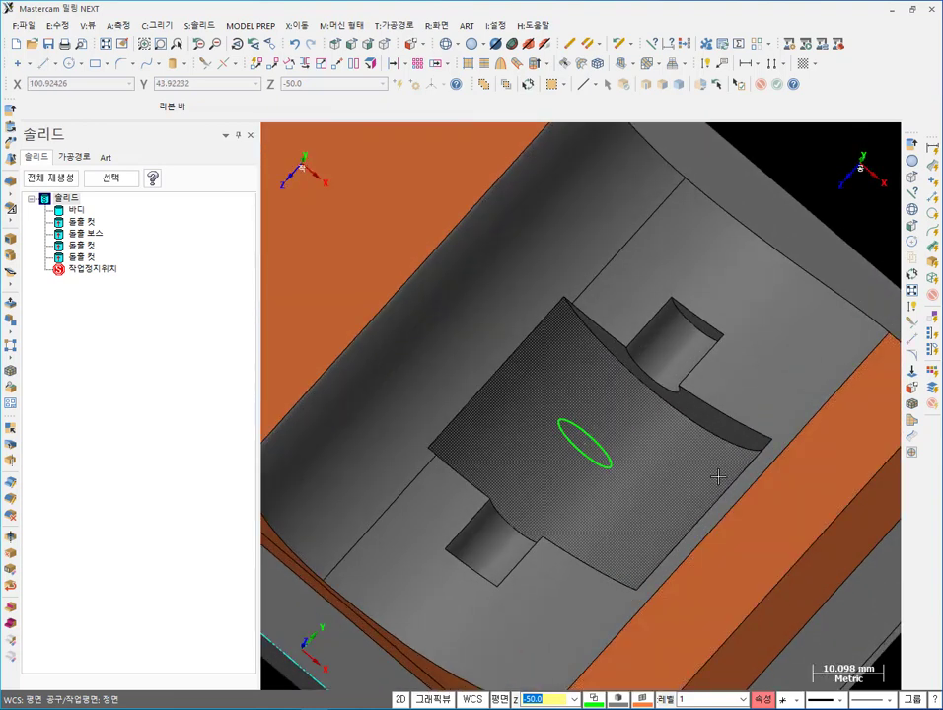
middle_click_drag(718, 477, 741, 449)
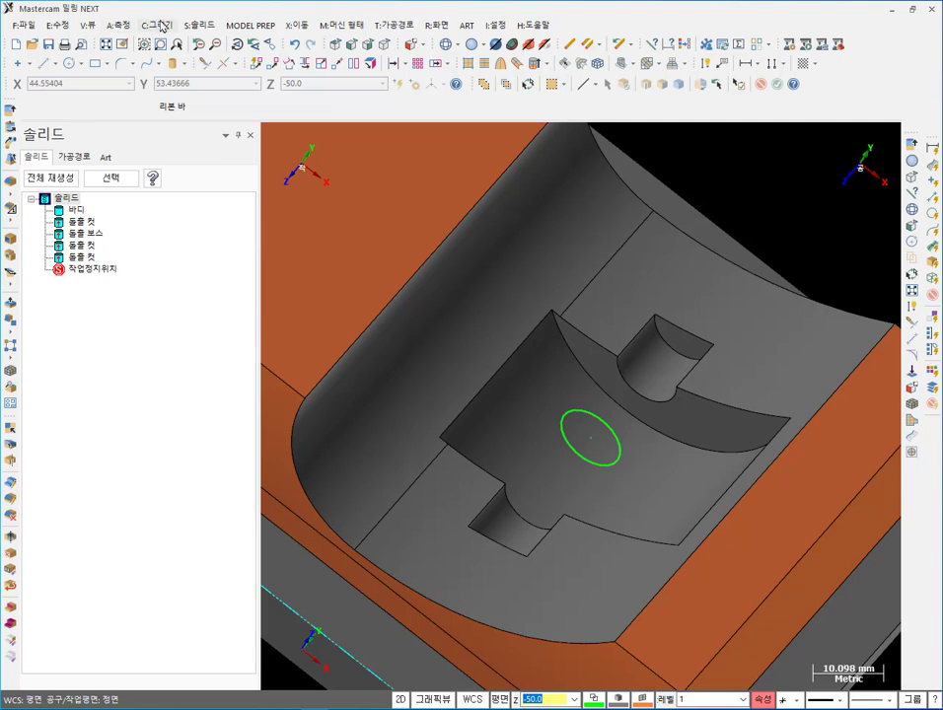
left_click(199, 25)
mouse_move(226, 112)
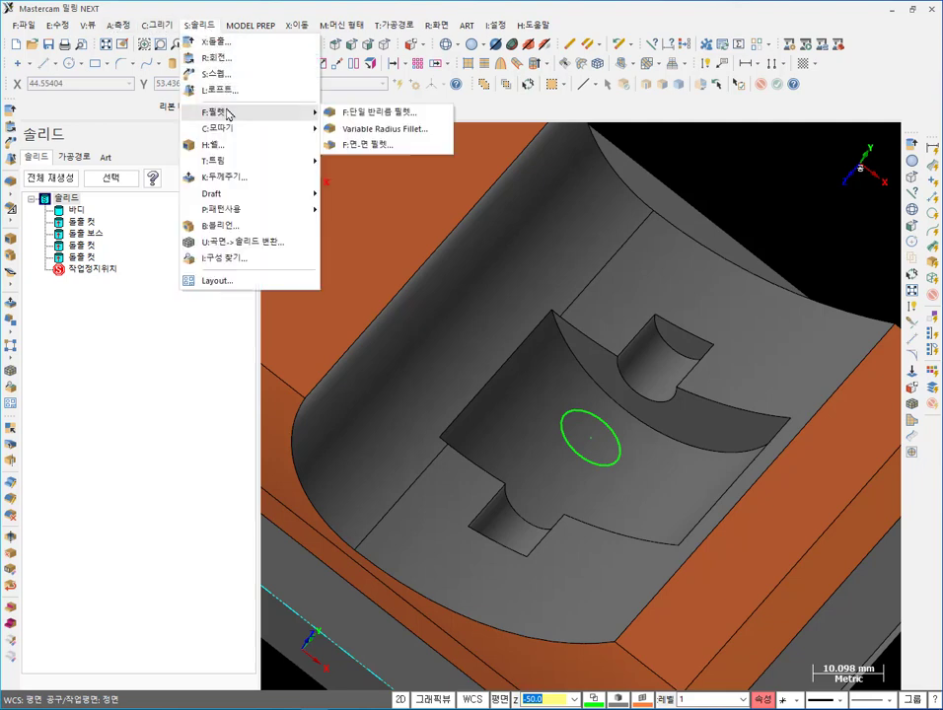
left_click(355, 114)
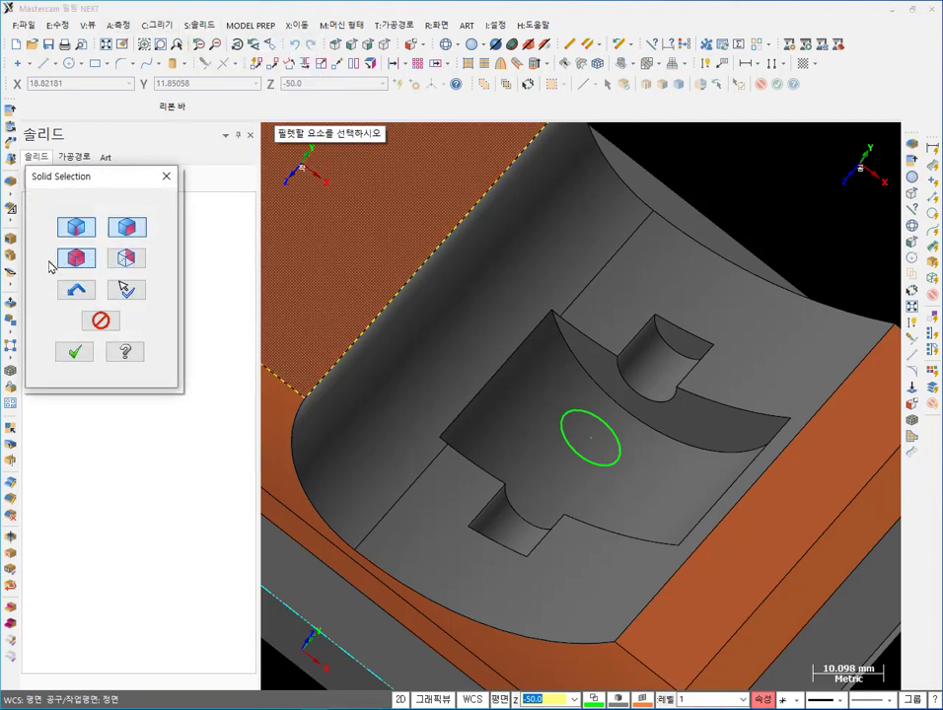
left_click(129, 227)
left_click(689, 364)
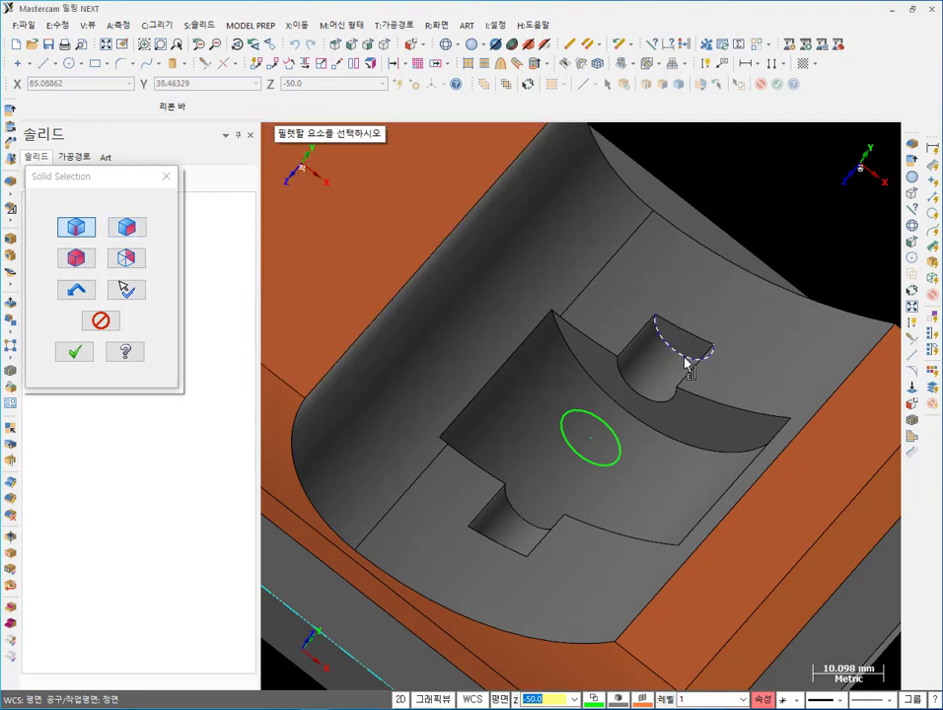
left_click(500, 570)
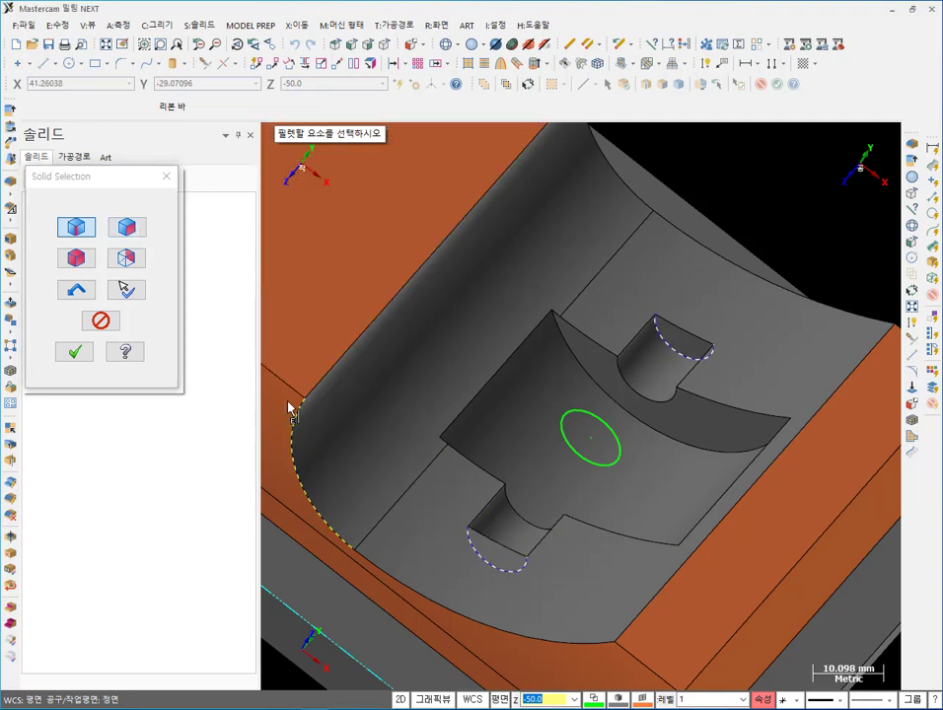
left_click(74, 352)
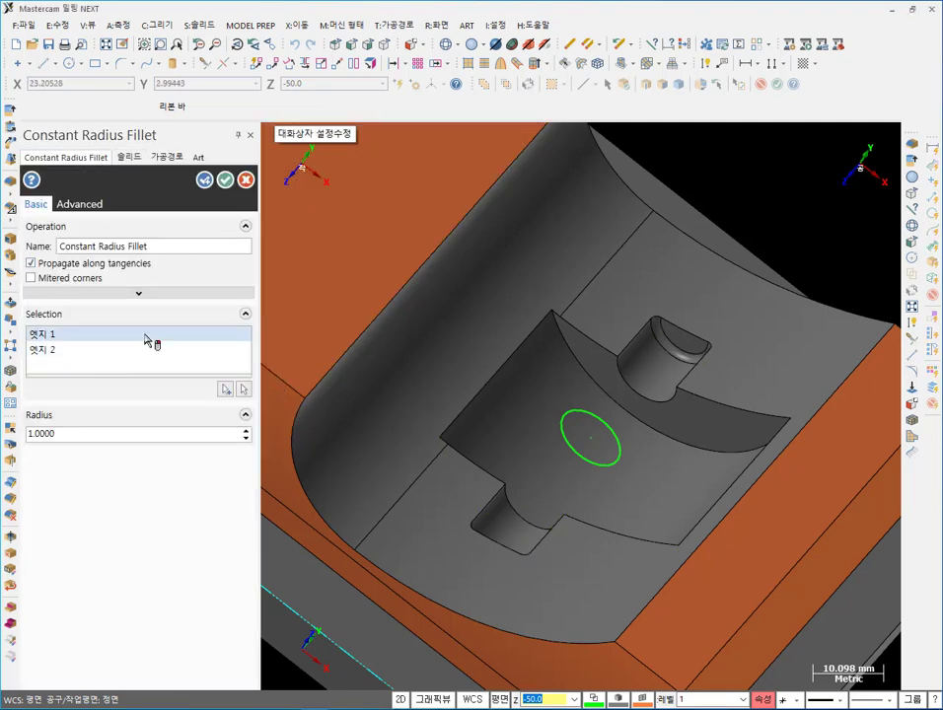
double_click(74, 434)
type("5")
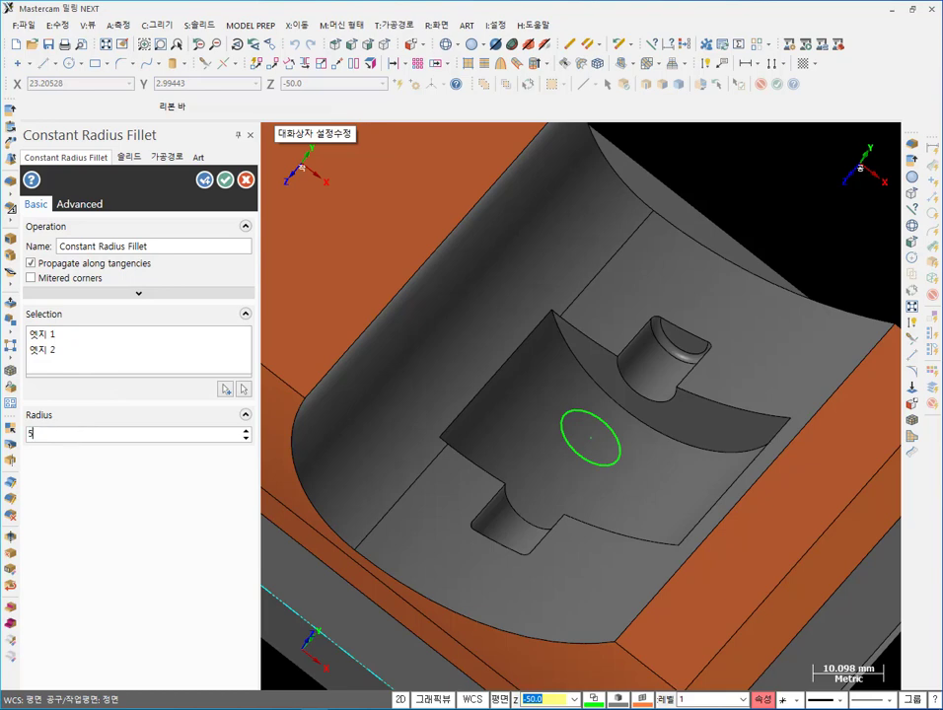
key("Return")
left_click(225, 180)
mouse_move(635, 308)
middle_mouse_down()
mouse_move(631, 355)
mouse_move(670, 413)
middle_mouse_up()
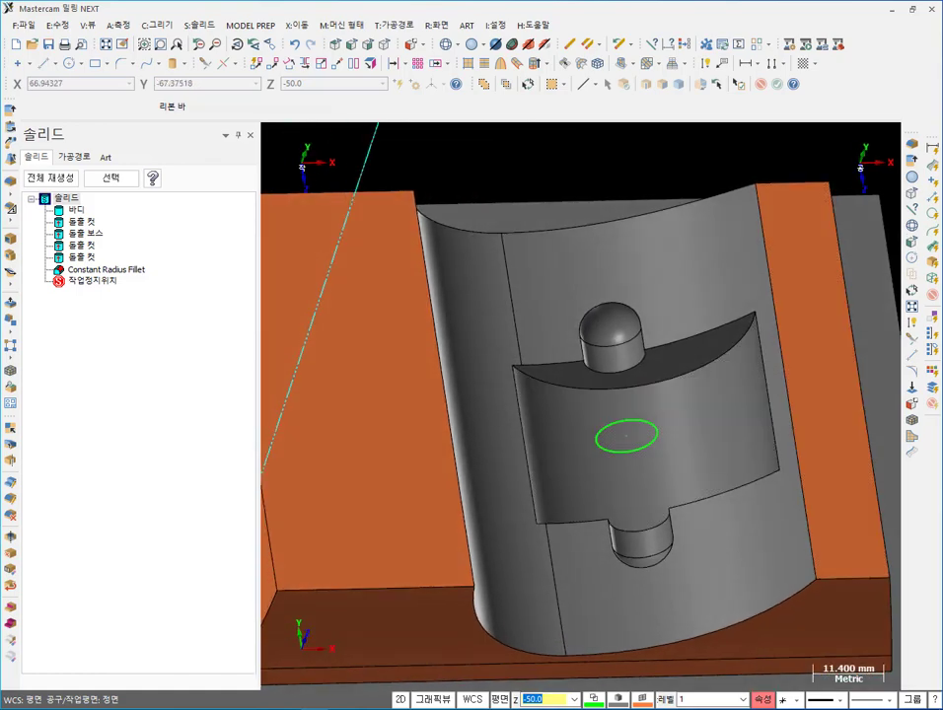
- Examine the plan view, Section A-A and the side view in the PDF for the dimensions of the stepped left end
key("alt+Tab")
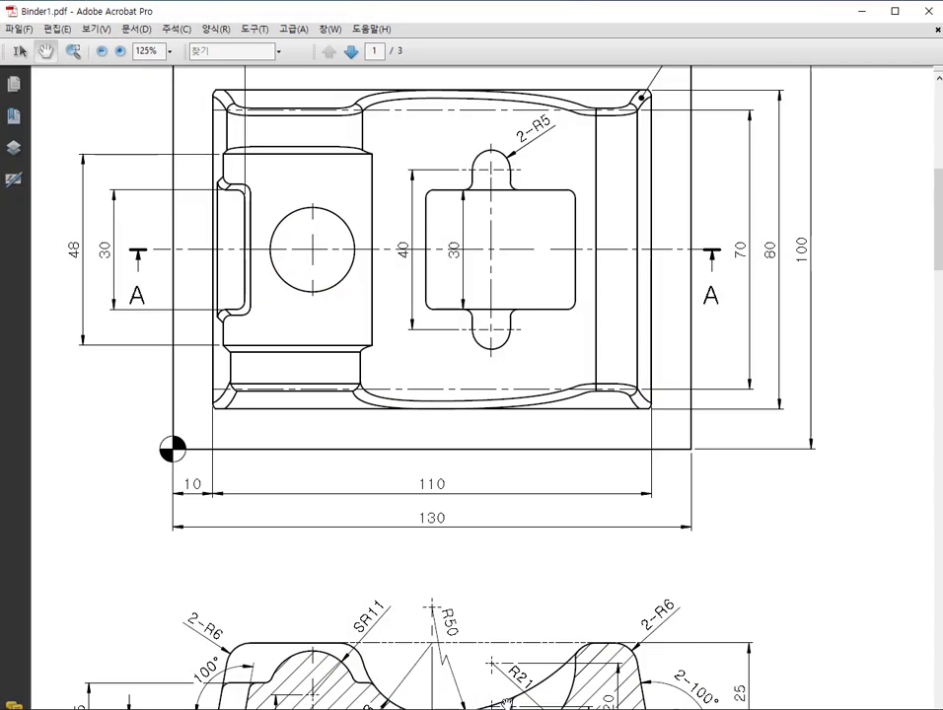
key("alt+Tab")
key("alt+Tab")
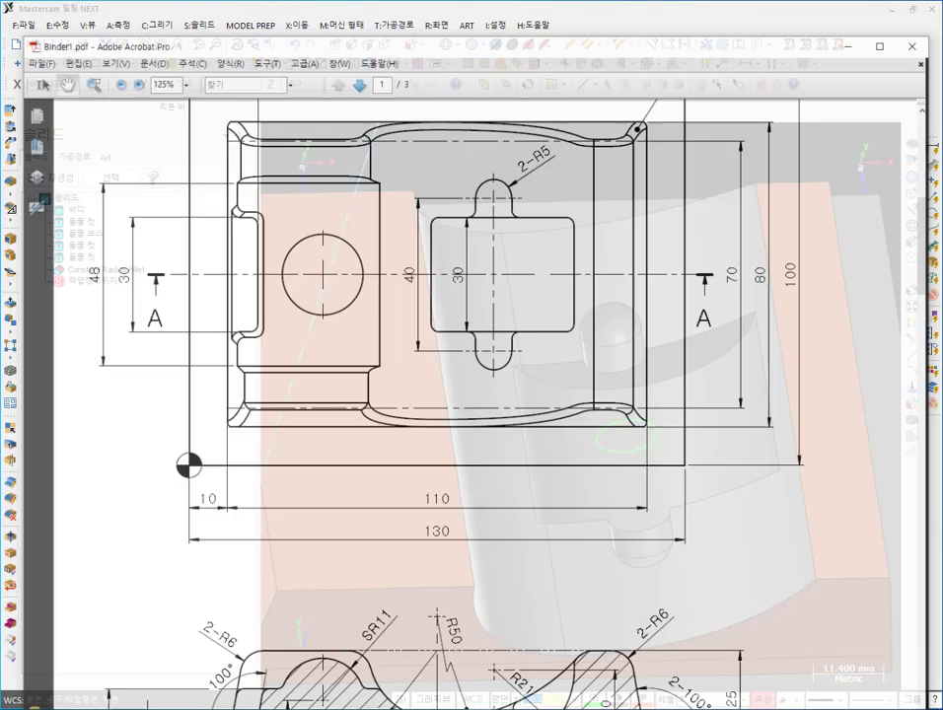
mouse_move(548, 559)
left_mouse_down()
mouse_move(549, 451)
mouse_move(549, 526)
mouse_move(612, 571)
mouse_move(722, 527)
mouse_move(800, 424)
left_mouse_up()
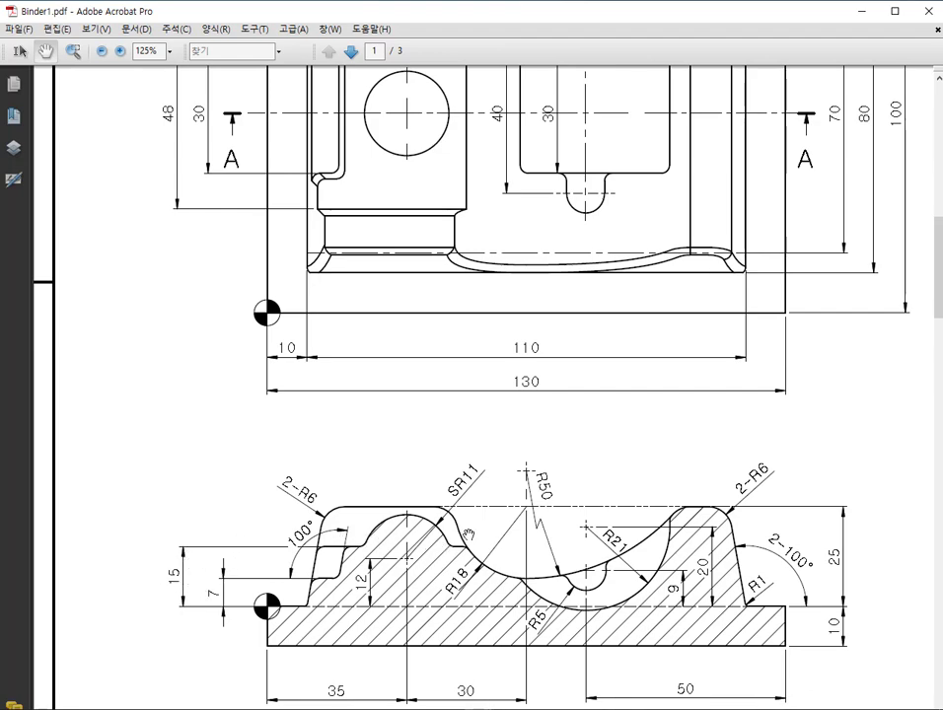
scroll(565, 210, "up", 5)
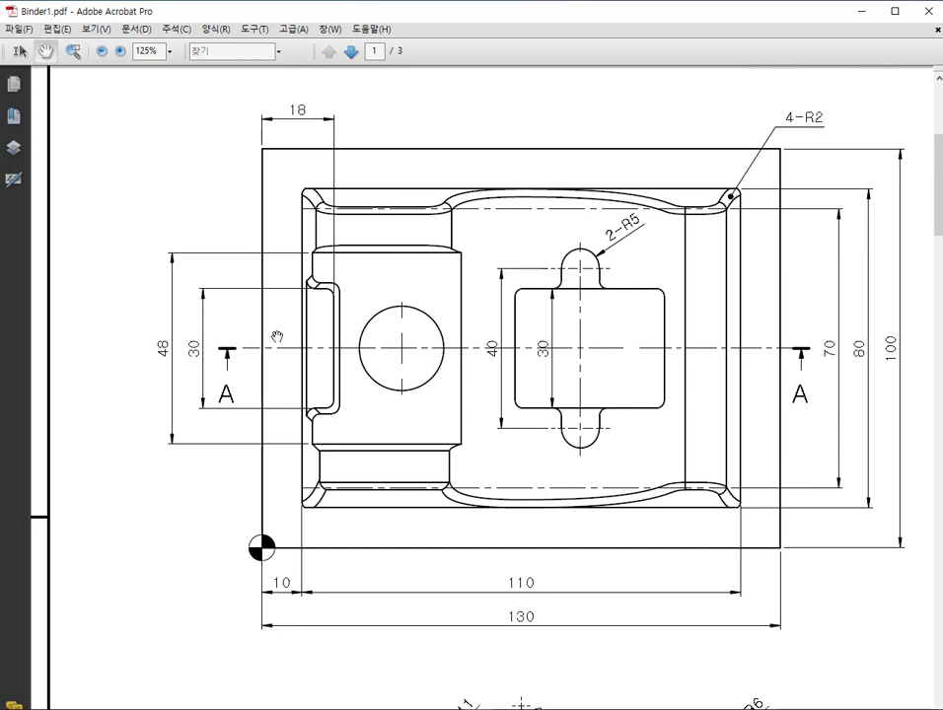
left_click_drag(403, 530, 405, 295)
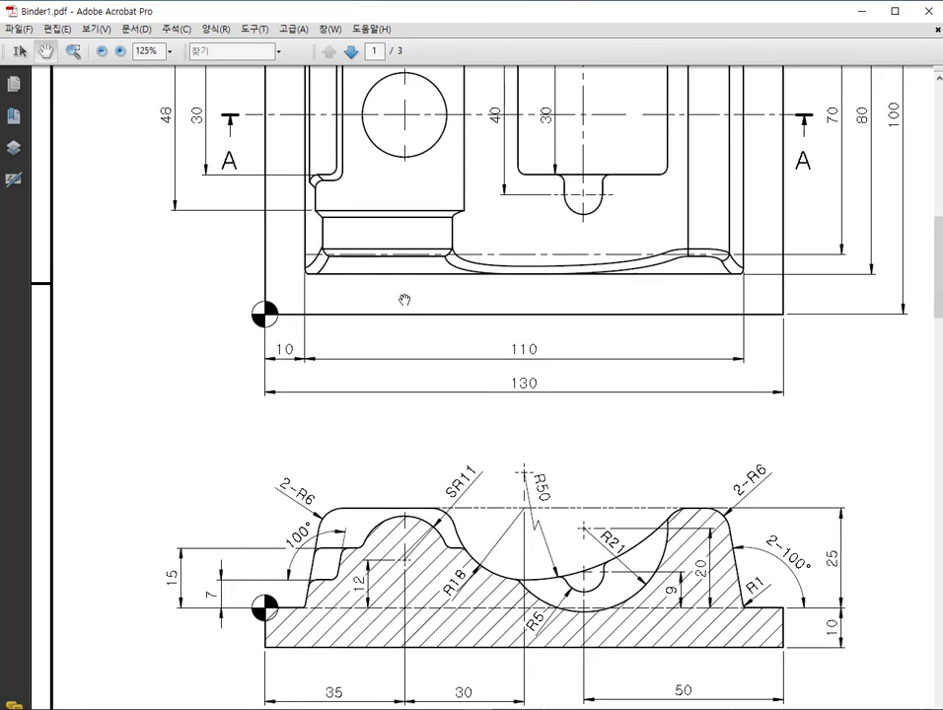
left_click_drag(425, 577, 269, 324)
left_click_drag(583, 368, 234, 369)
left_click_drag(566, 403, 511, 399)
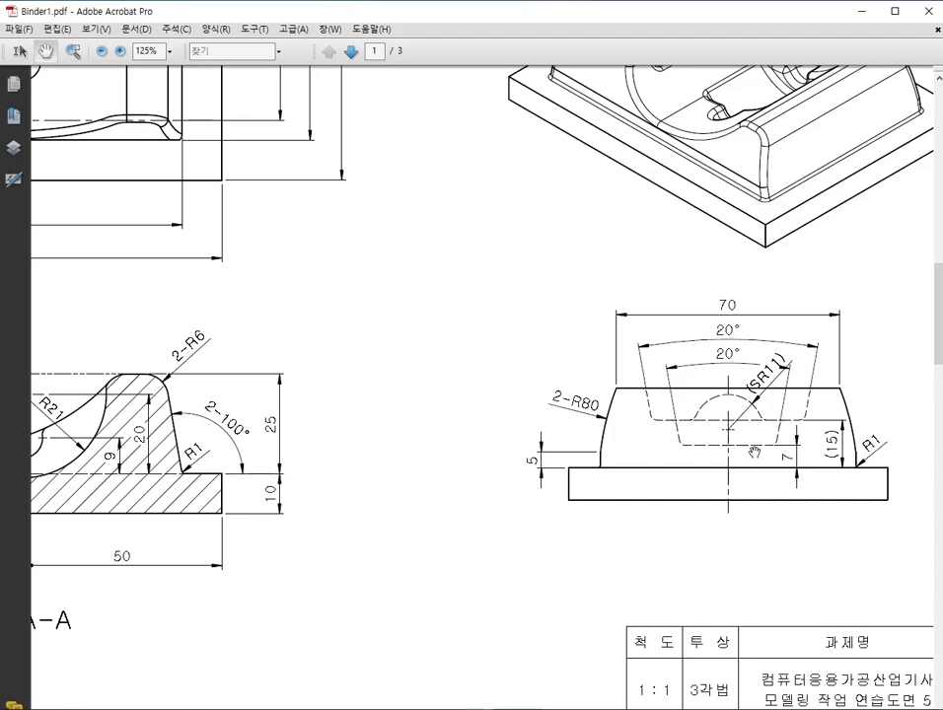
left_click_drag(478, 420, 881, 424)
left_click_drag(497, 396, 658, 415)
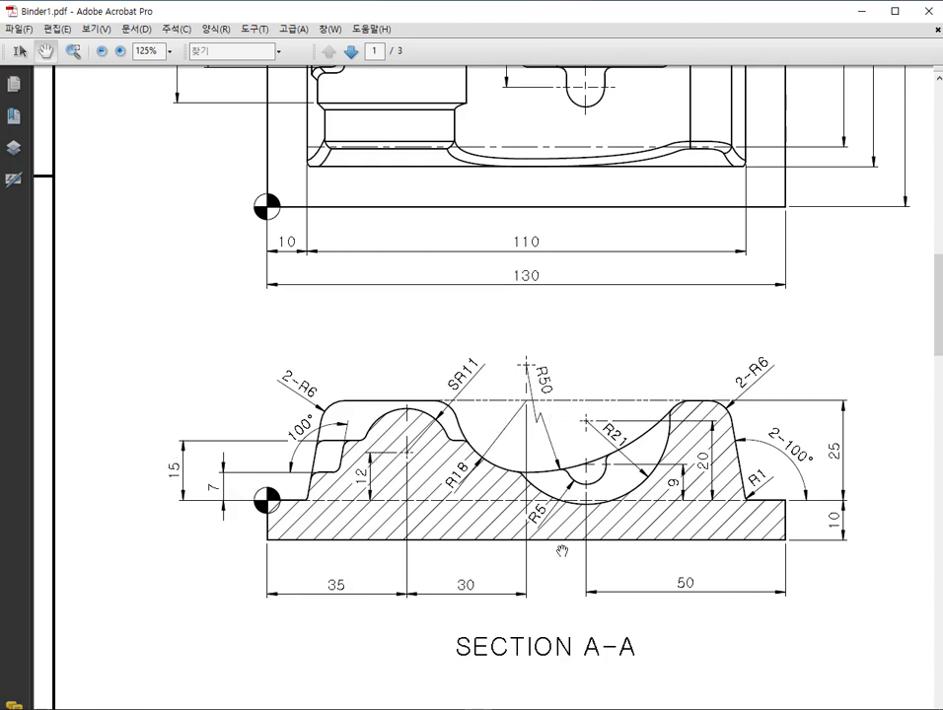
- Draw a horizontal line about 113 mm long at Y 15 in the front view, crossing the left end of the body in Mastercam
left_click(330, 708)
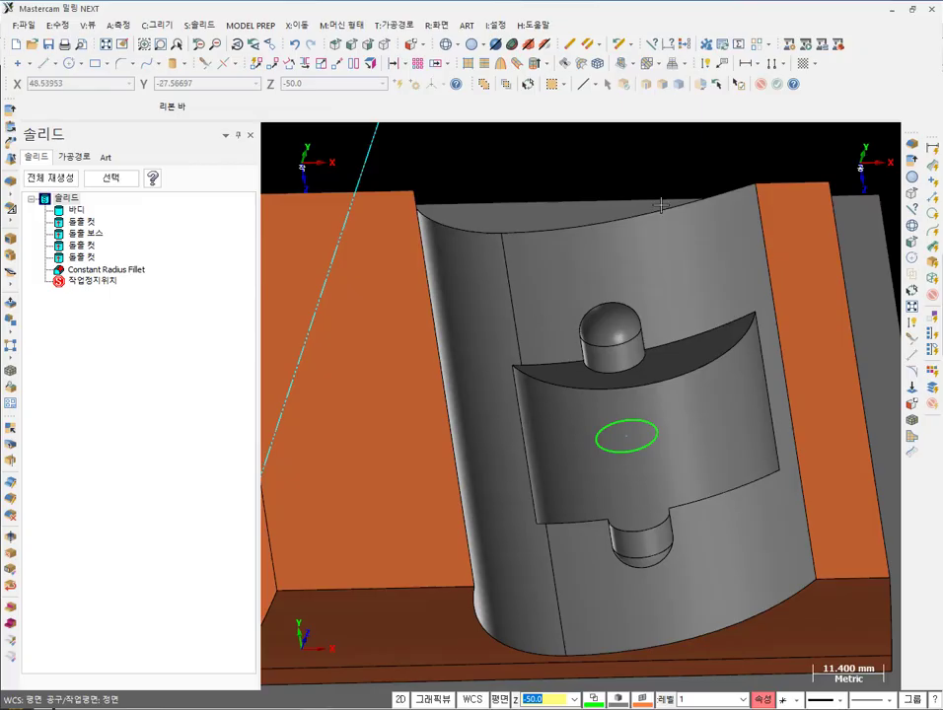
left_click(352, 47)
left_click(107, 46)
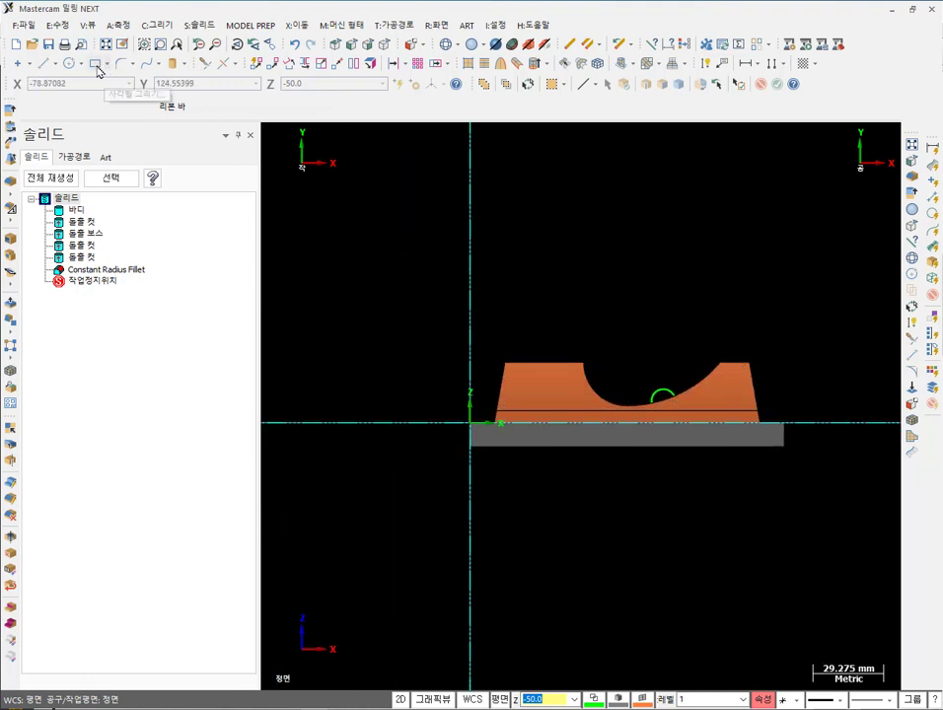
left_click(44, 63)
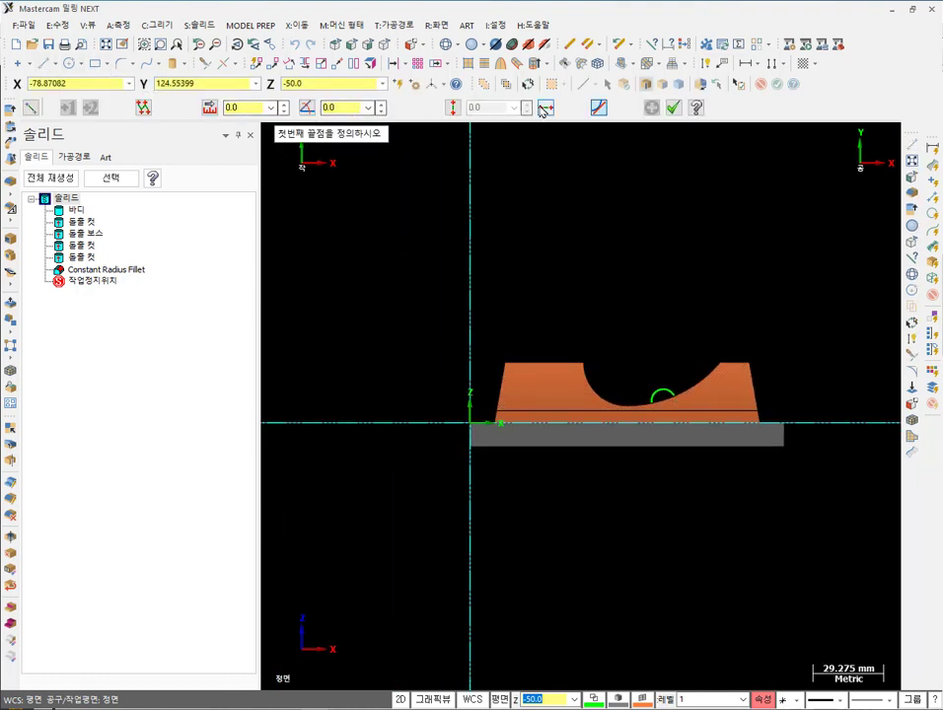
left_click(546, 107)
left_click(355, 293)
left_click(628, 315)
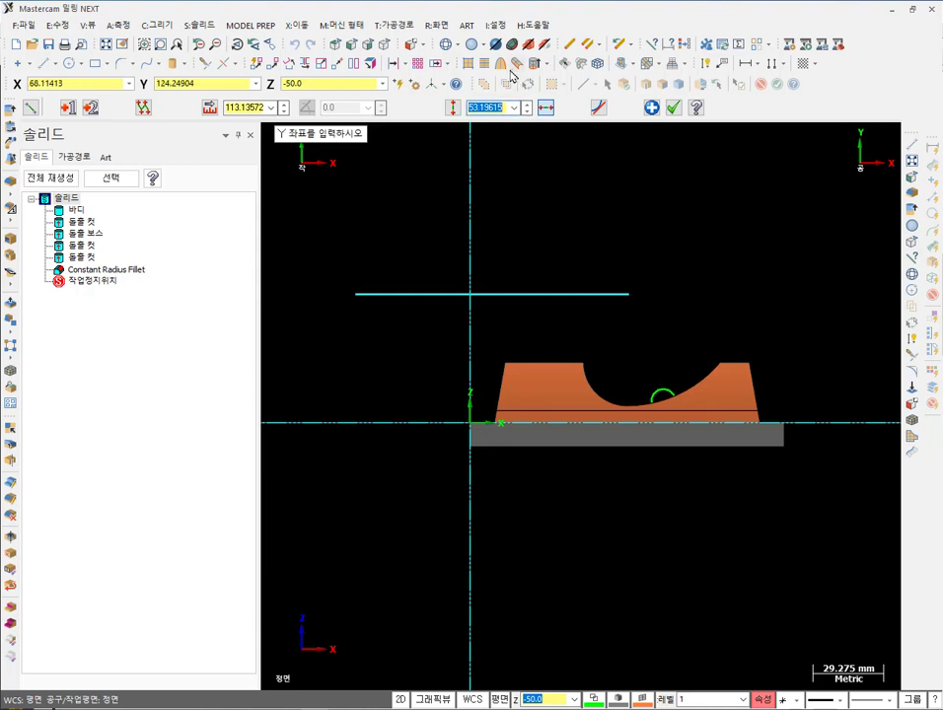
type("15")
key("Return")
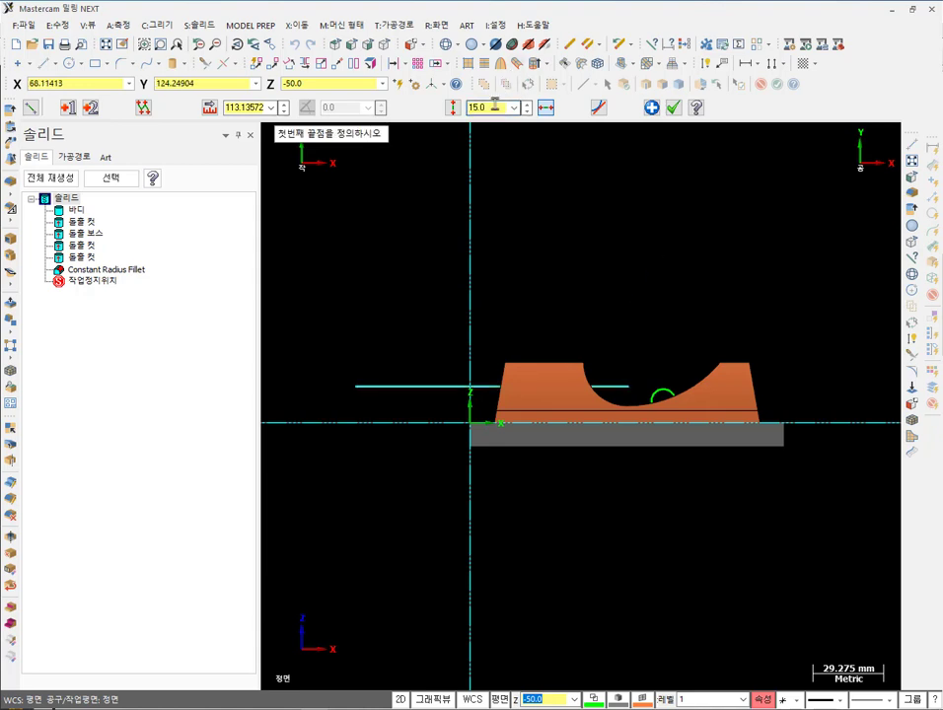
left_click(672, 107)
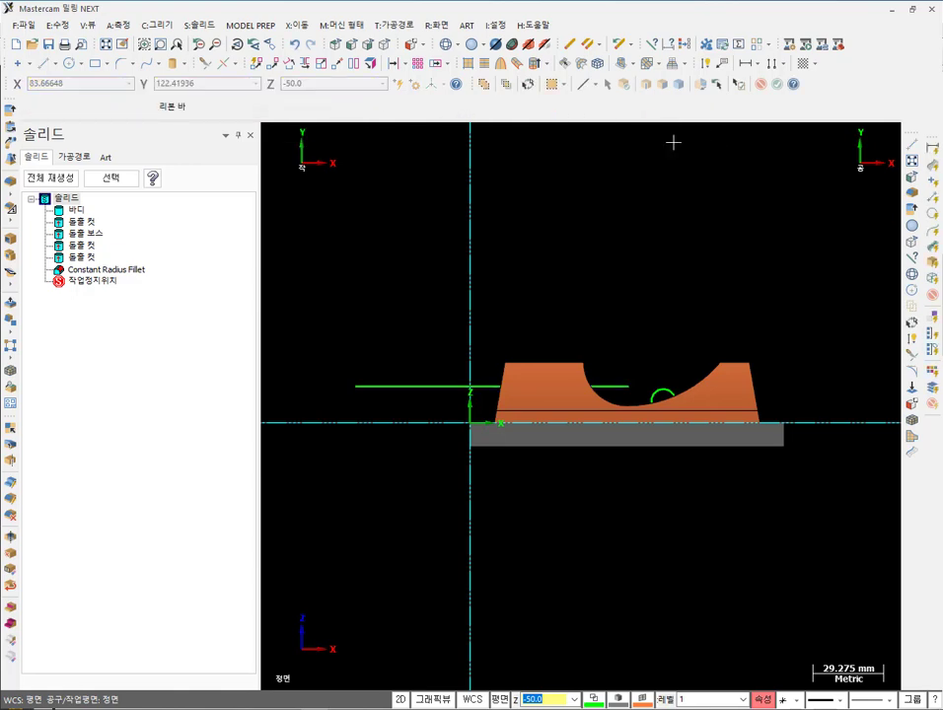
- Examine the plan view in the PDF drawing for the width of the step at the left end
middle_click_drag(715, 284, 678, 336)
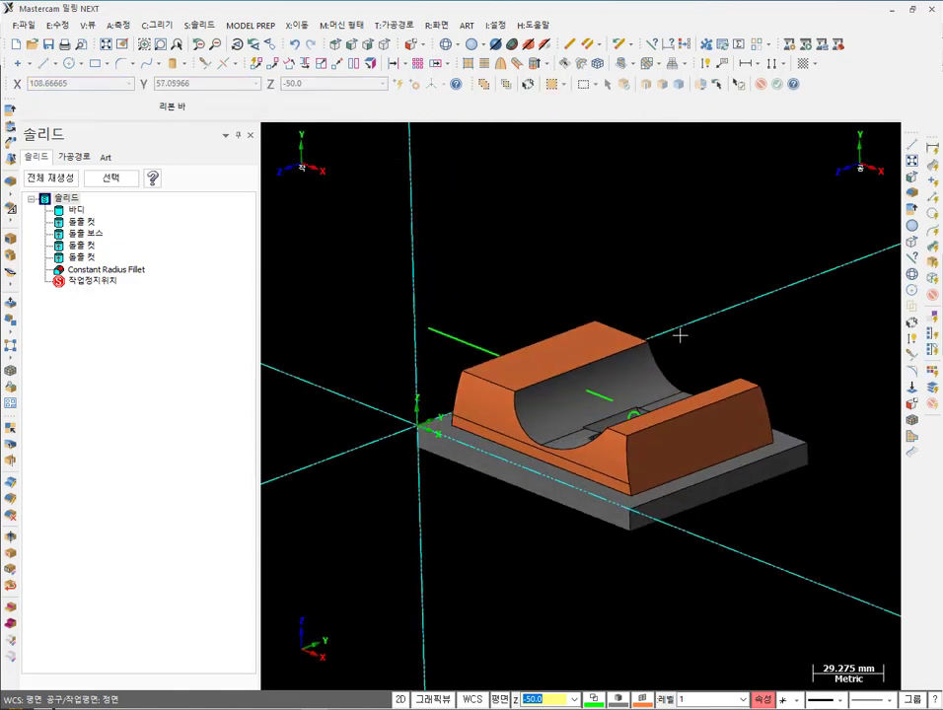
scroll(651, 355, "up", 2)
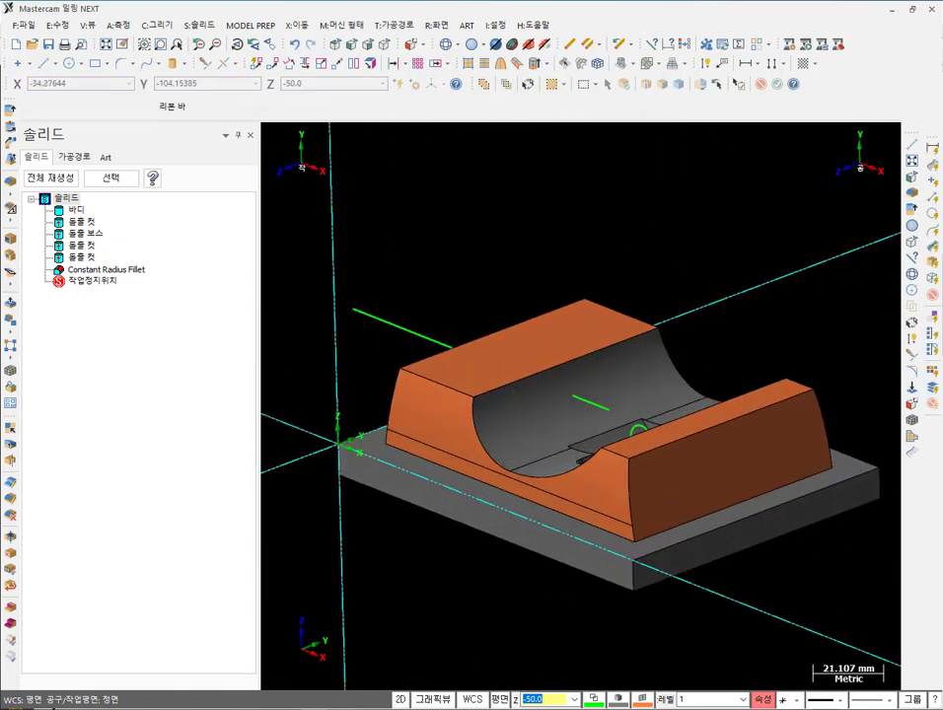
key("alt+Tab")
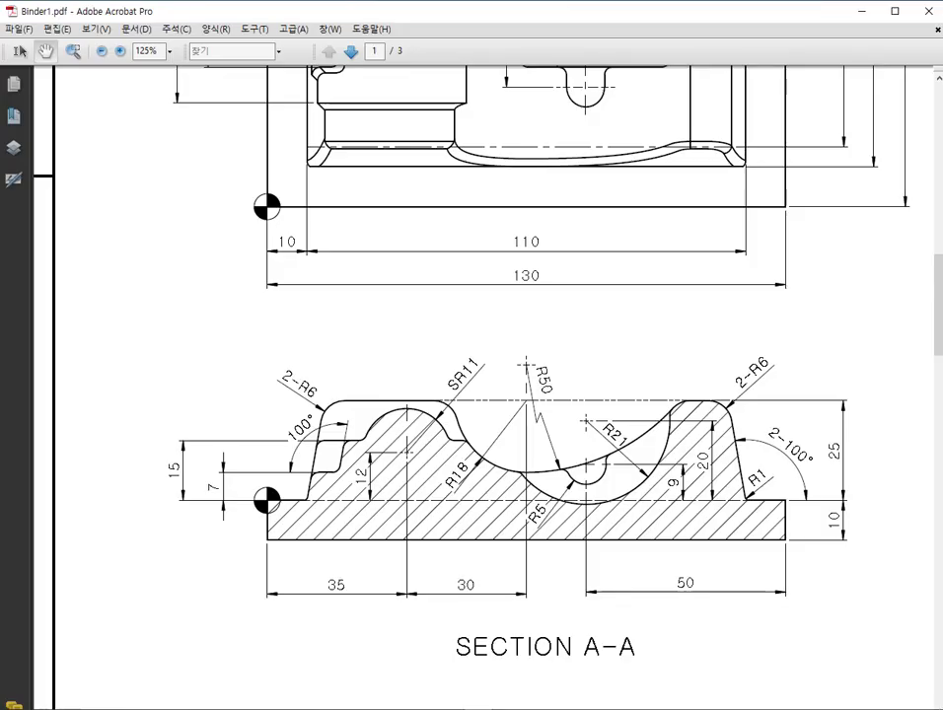
scroll(574, 515, "up", 5)
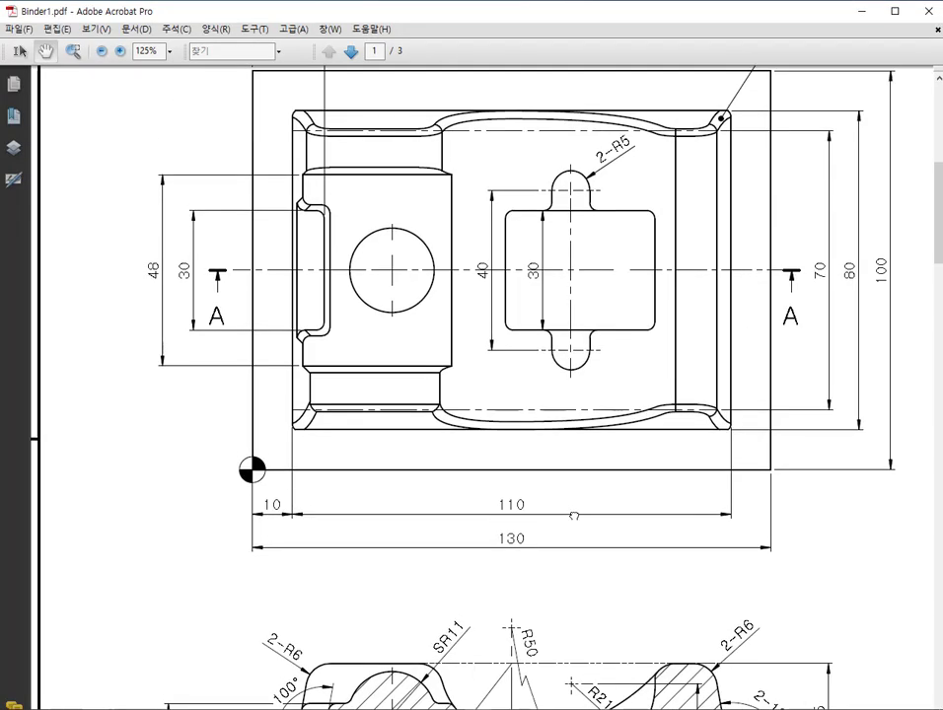
scroll(575, 499, "down", 1)
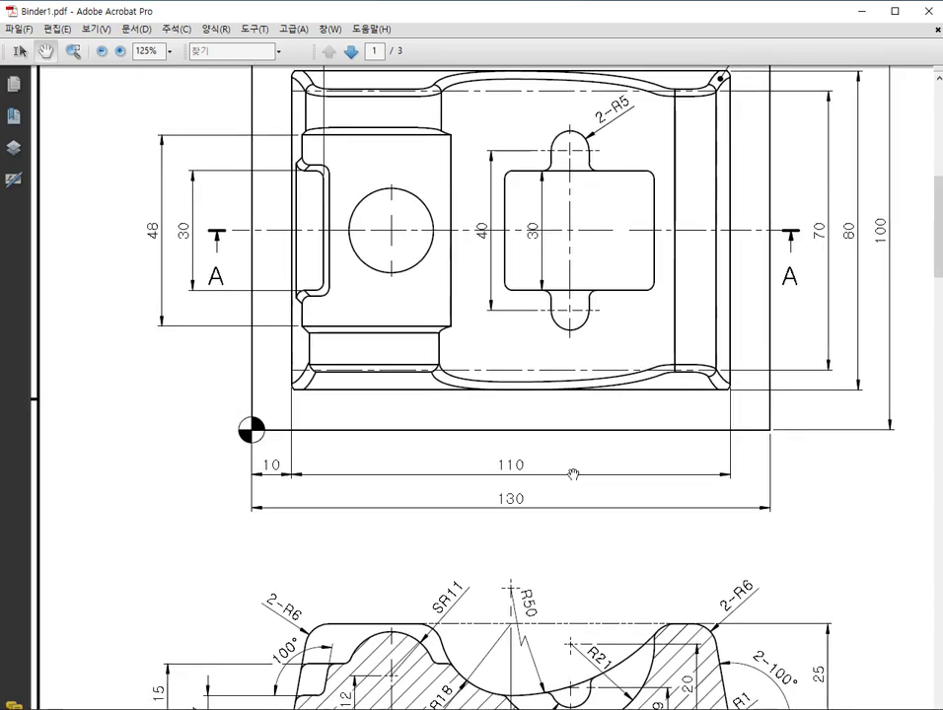
key("alt+Tab")
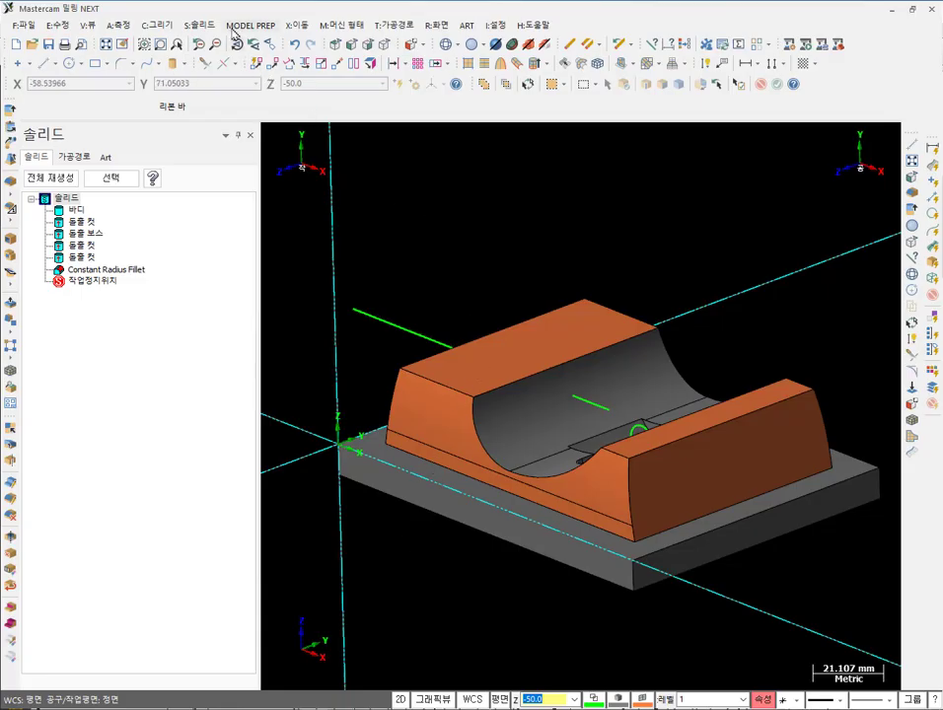
- Start a solid extrude of the horizontal line at Y 15 with a distance of 24 in both directions in Mastercam
left_click(194, 26)
left_click(209, 41)
left_click(404, 329)
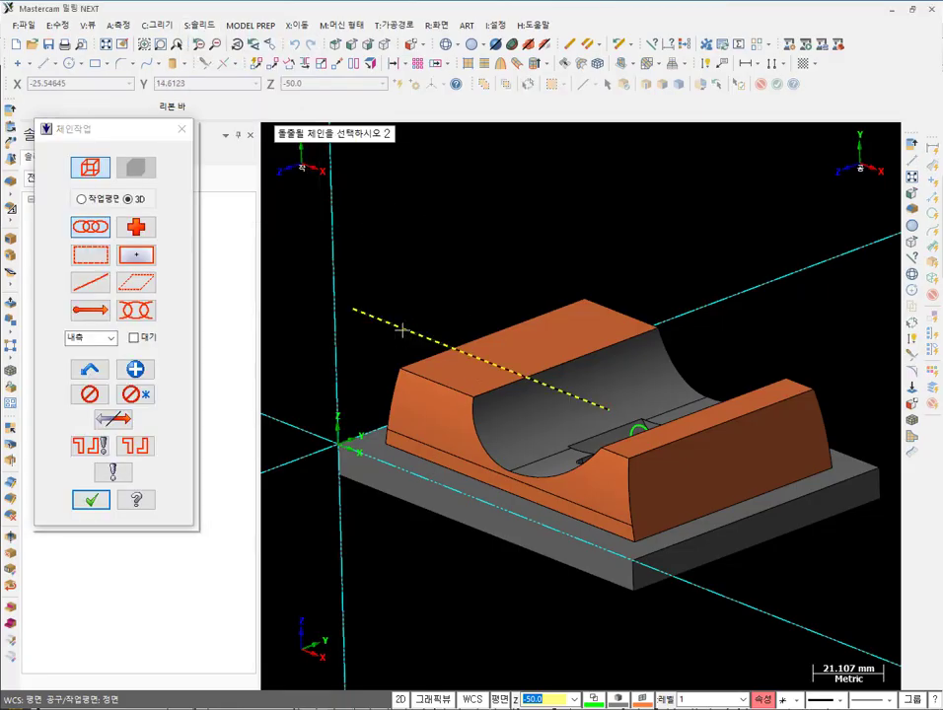
left_click(89, 501)
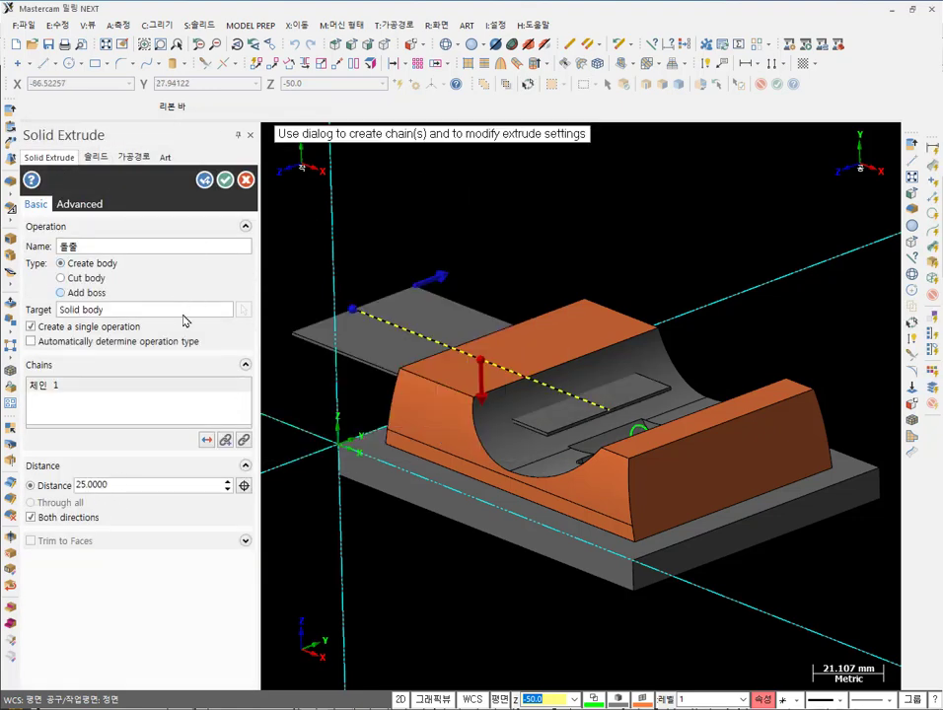
type("24")
key("Return")
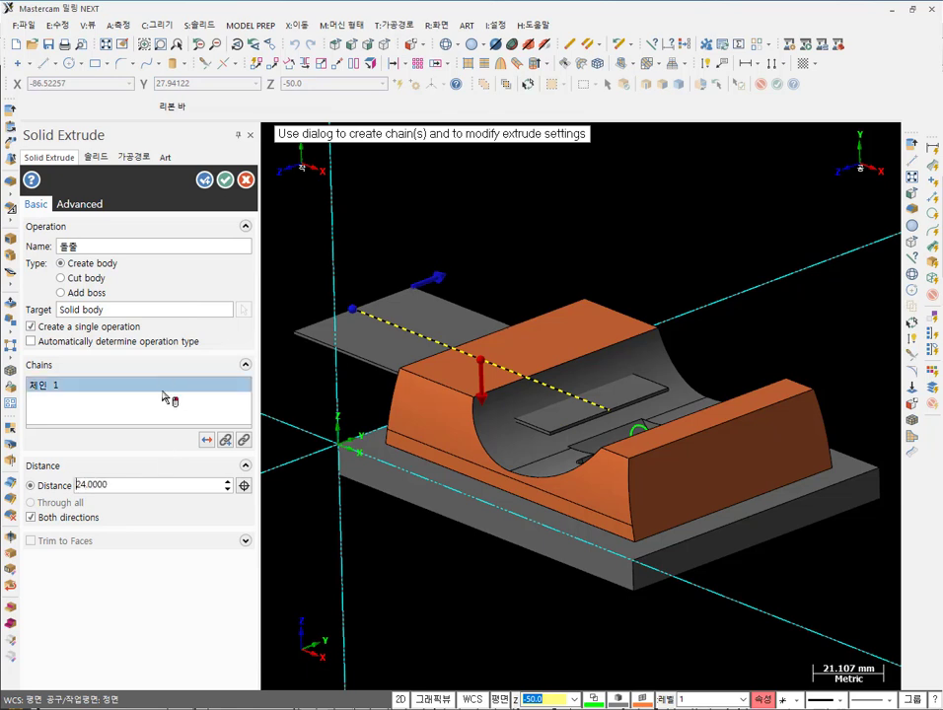
left_click(481, 385)
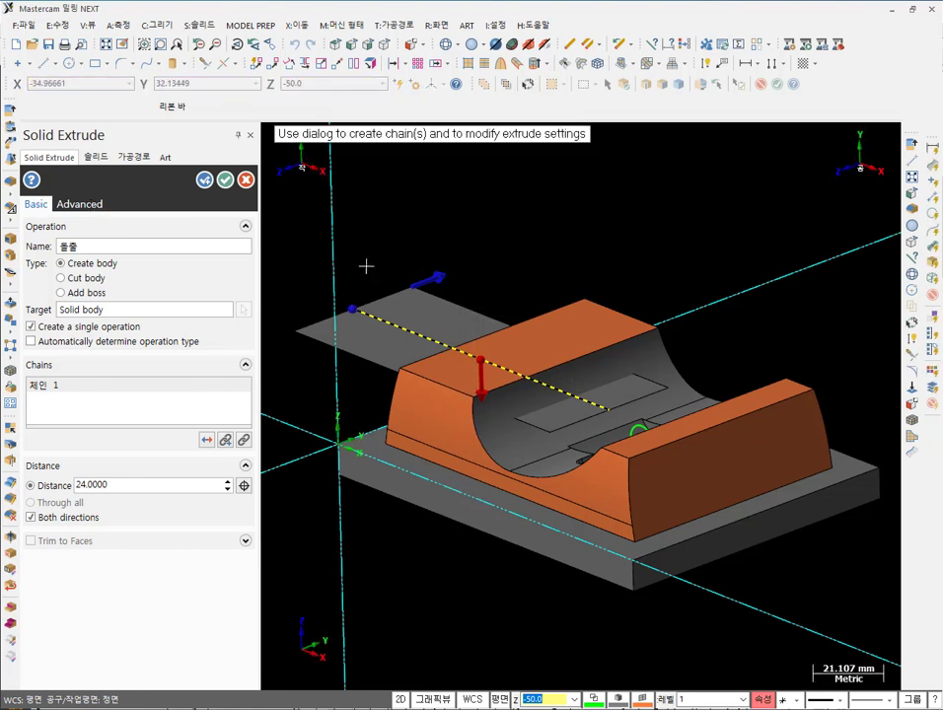
- Thicken the extrude upward past the body's top using thin wall Direction 2, and apply it as a body cut
left_click(91, 208)
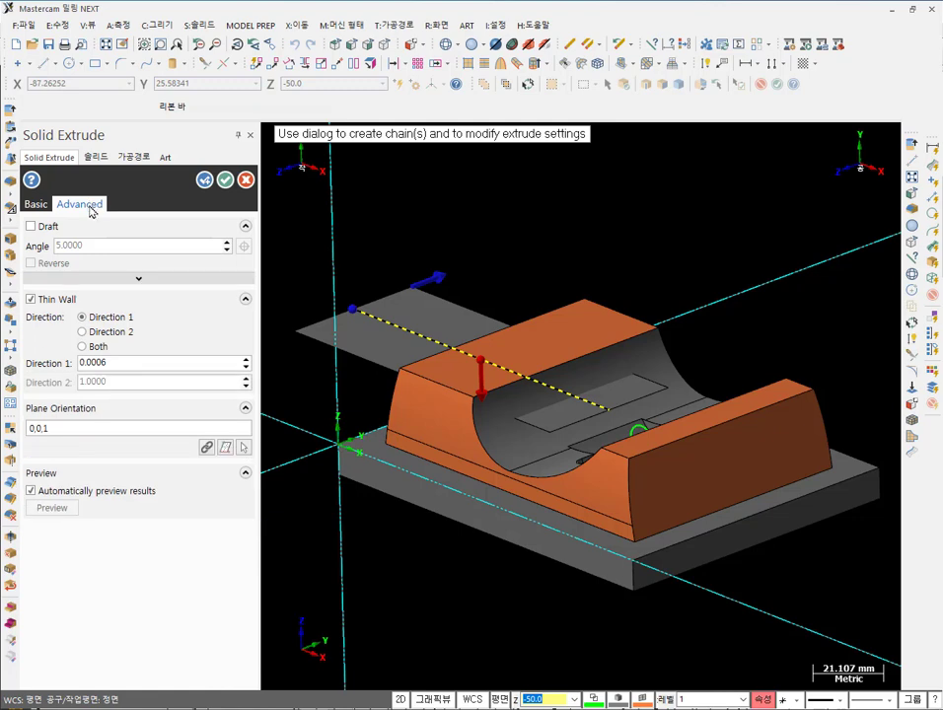
left_click(83, 331)
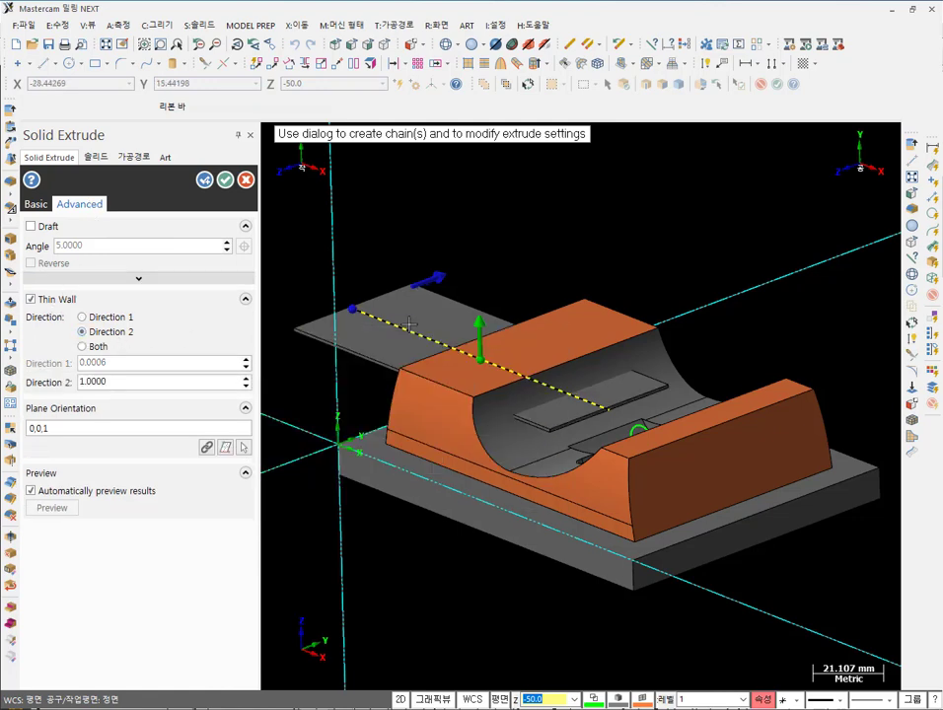
left_click_drag(478, 328, 482, 240)
mouse_move(607, 253)
middle_mouse_down()
mouse_move(547, 227)
mouse_move(585, 225)
mouse_move(611, 248)
middle_mouse_up()
left_click(35, 203)
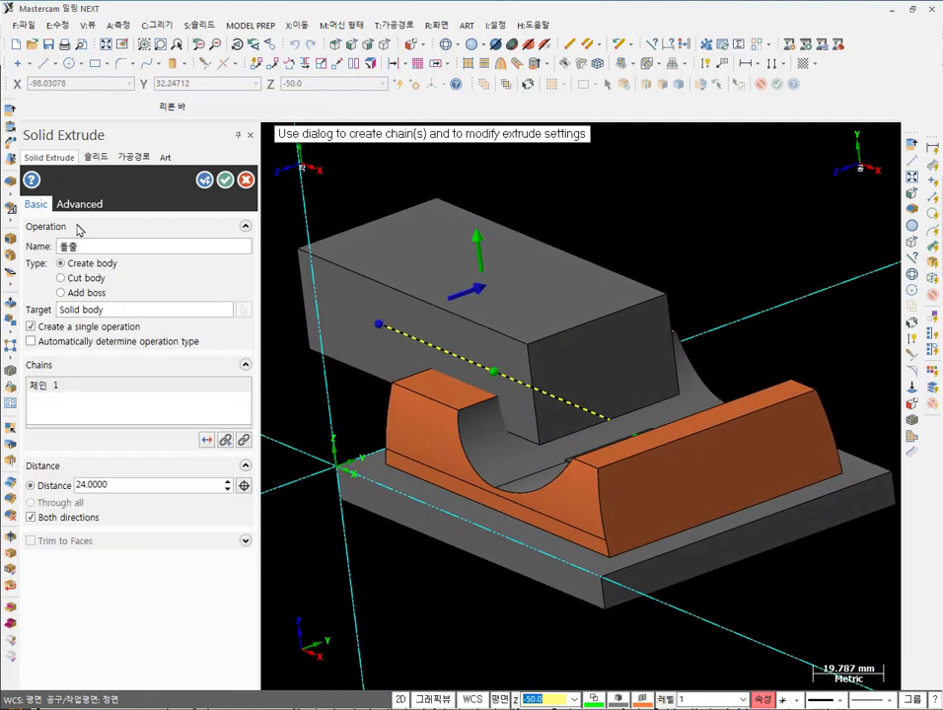
left_click(86, 280)
left_click(226, 180)
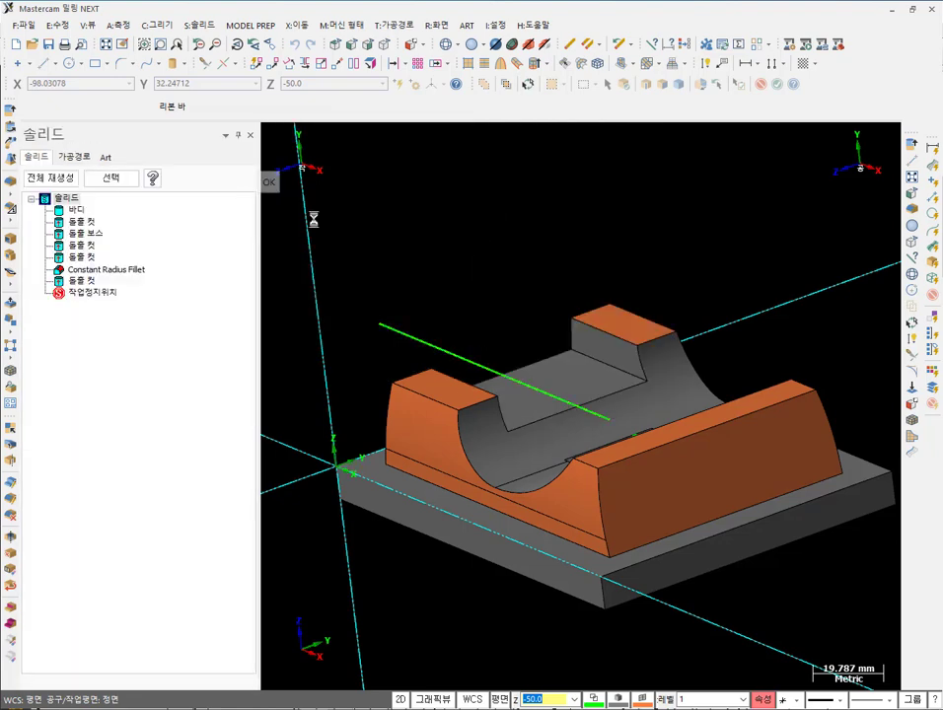
- Examine the plan view, Section A-A and the side view in the PDF for the draft angle of the step's side walls
middle_click_drag(423, 273, 632, 313)
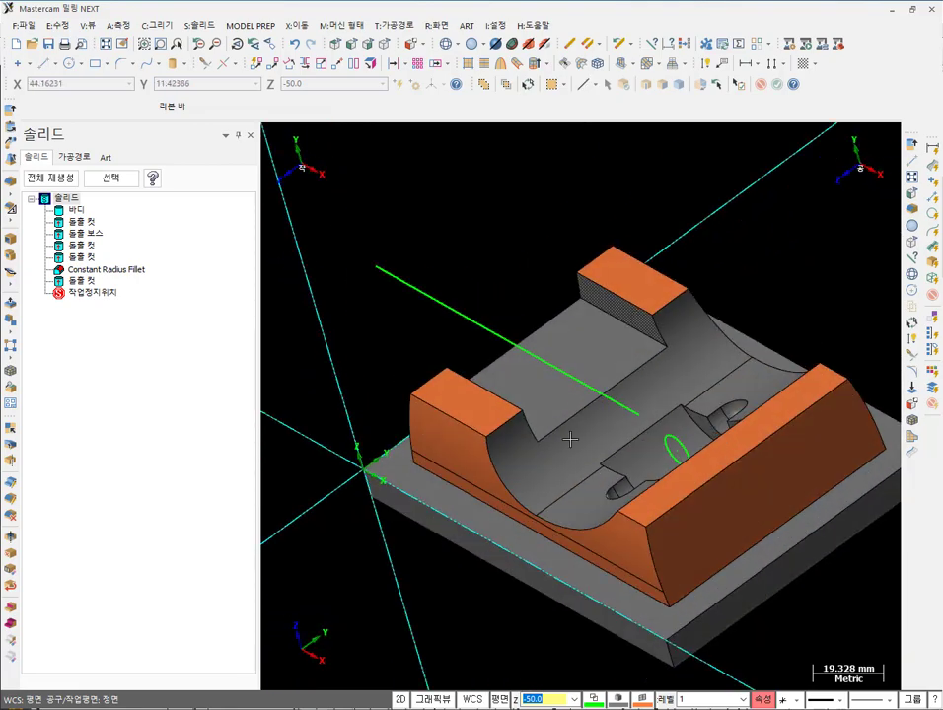
left_click(419, 708)
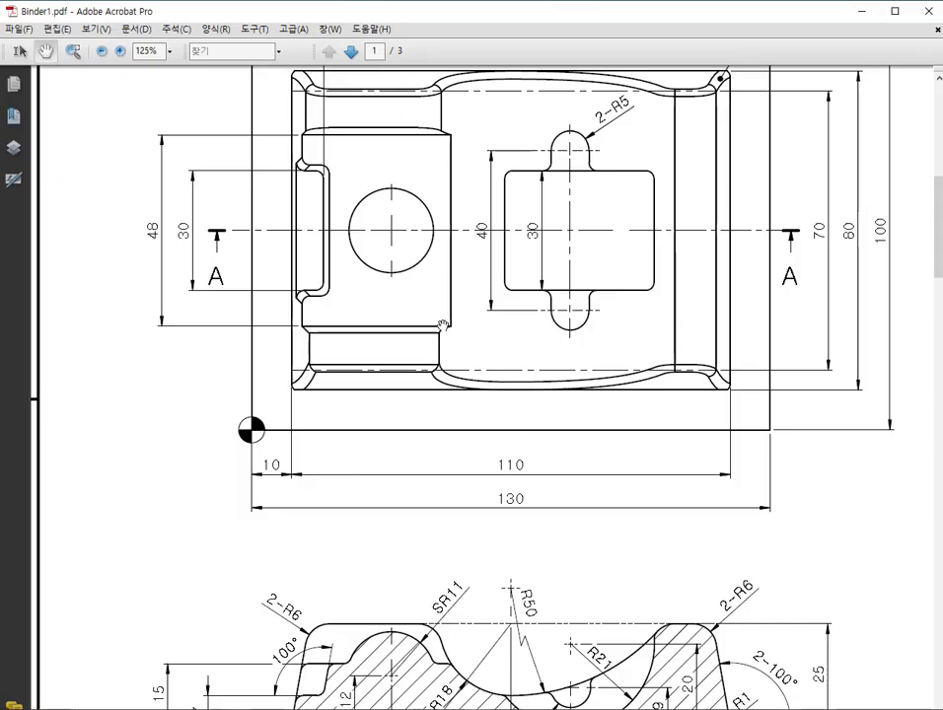
left_click_drag(343, 226, 359, 373)
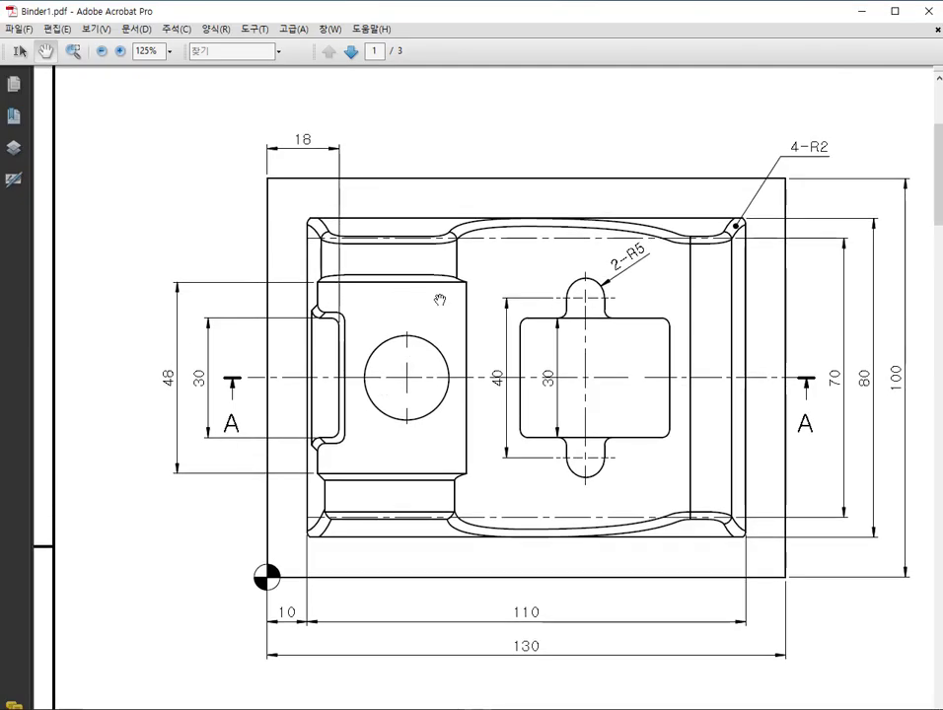
left_click_drag(385, 536, 334, 237)
left_click_drag(424, 453, 404, 352)
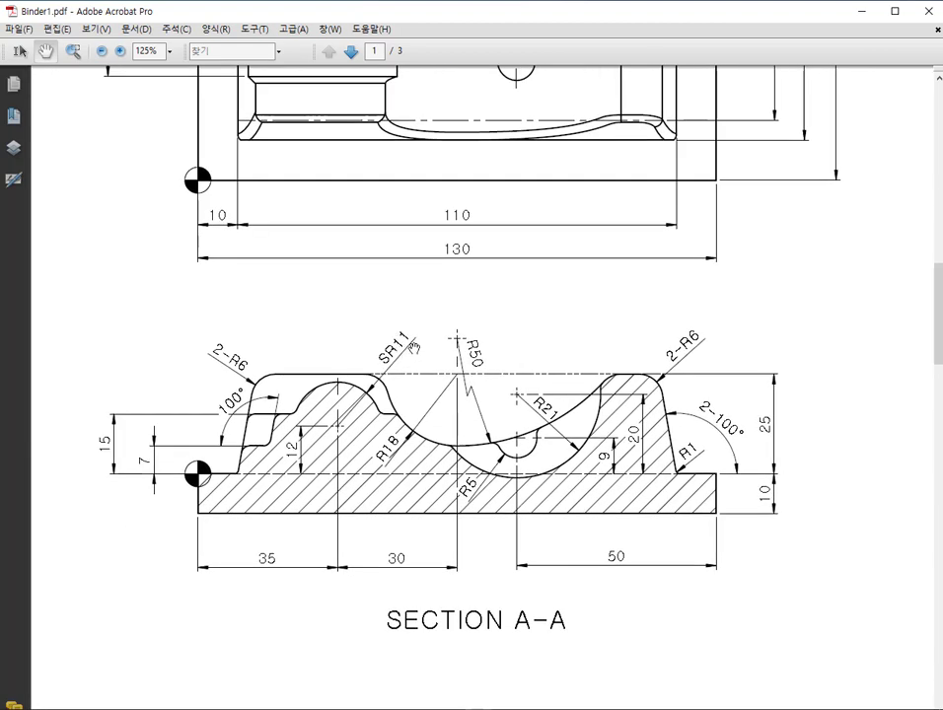
scroll(237, 329, "right", 5)
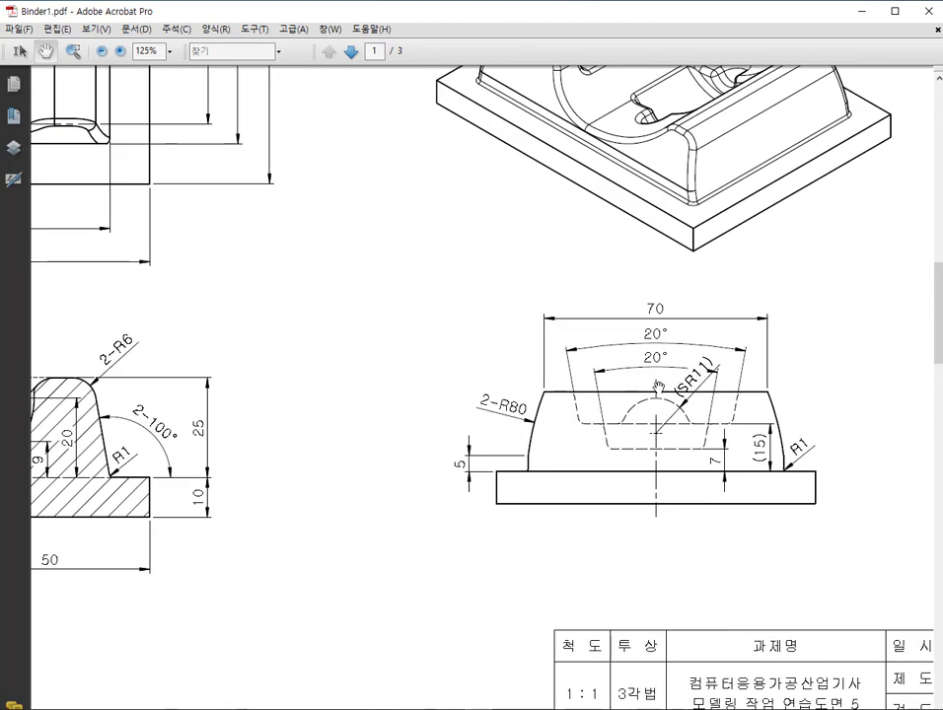
key("alt+Tab")
- Draft both side walls of the step cut by 10 degrees, using the step's floor as the reference face
middle_click_drag(563, 414, 562, 448)
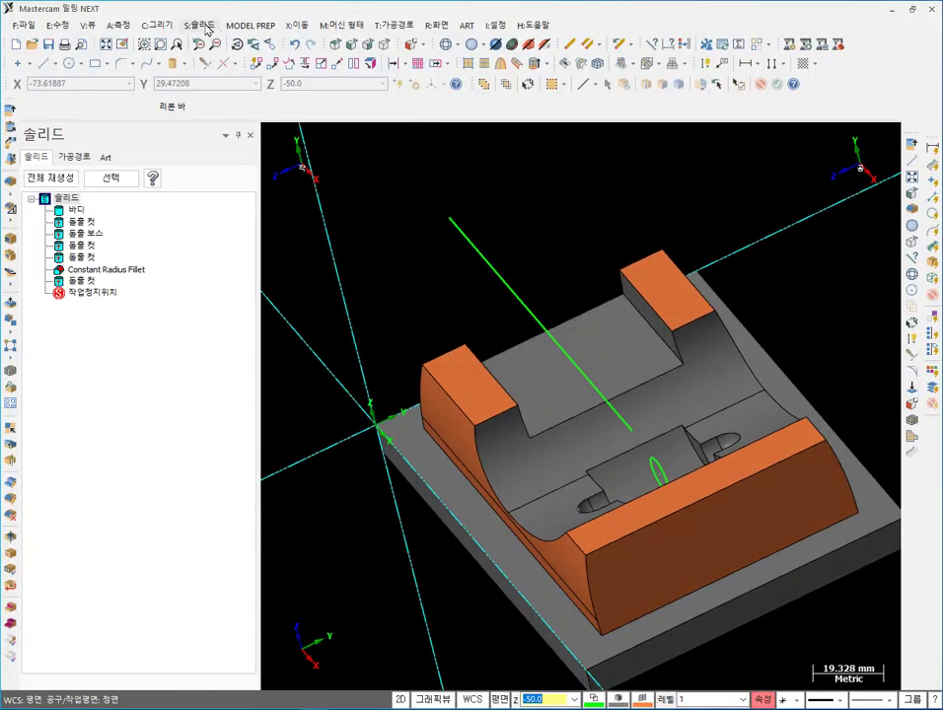
left_click(207, 27)
mouse_move(256, 195)
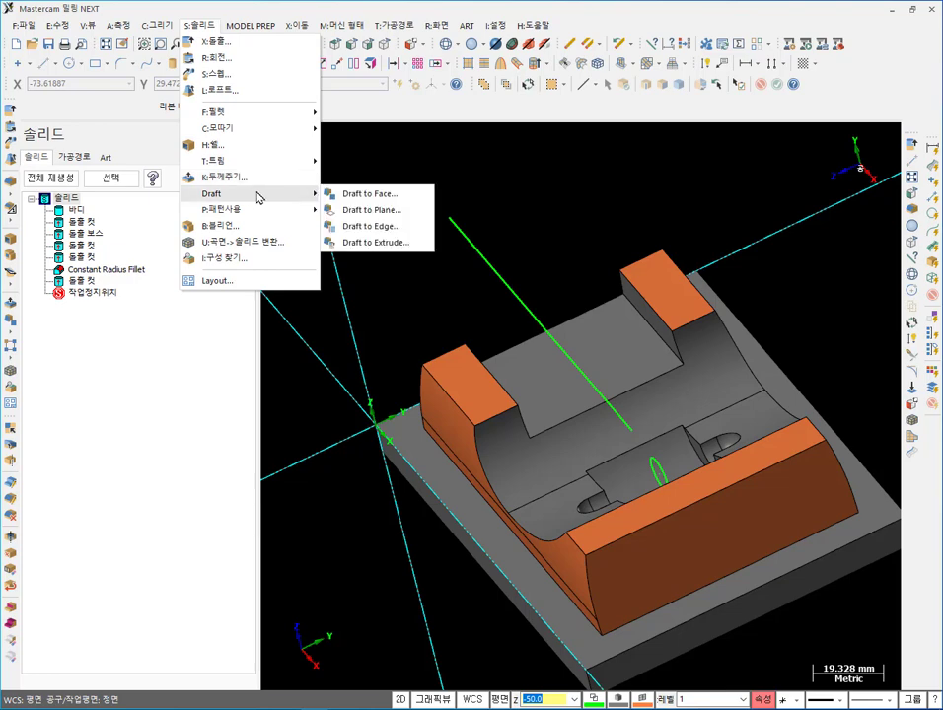
left_click(363, 195)
middle_click_drag(608, 347, 526, 368)
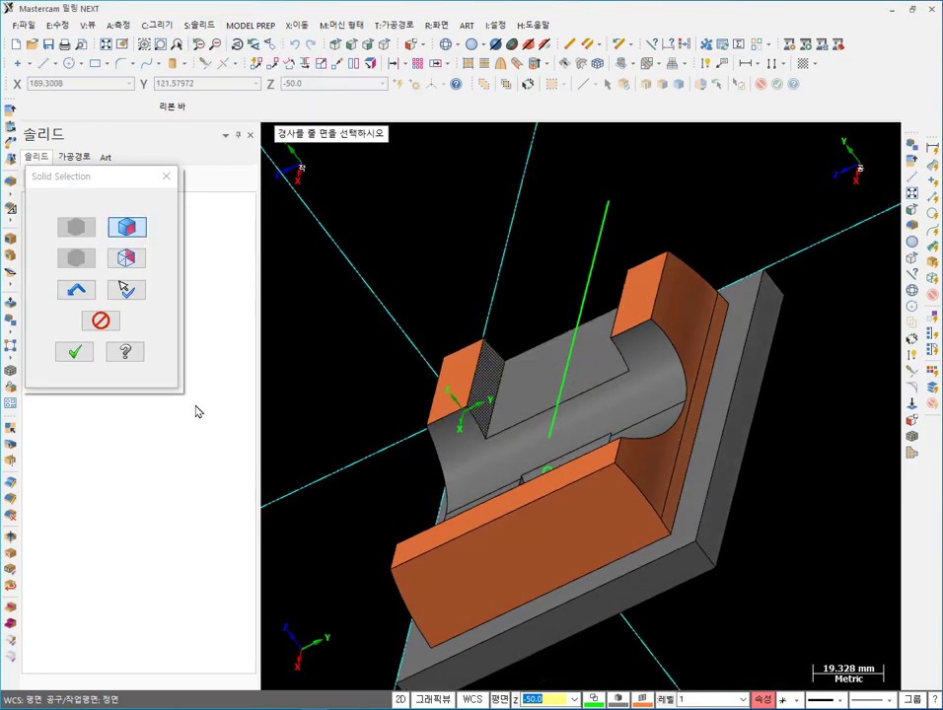
left_click(74, 352)
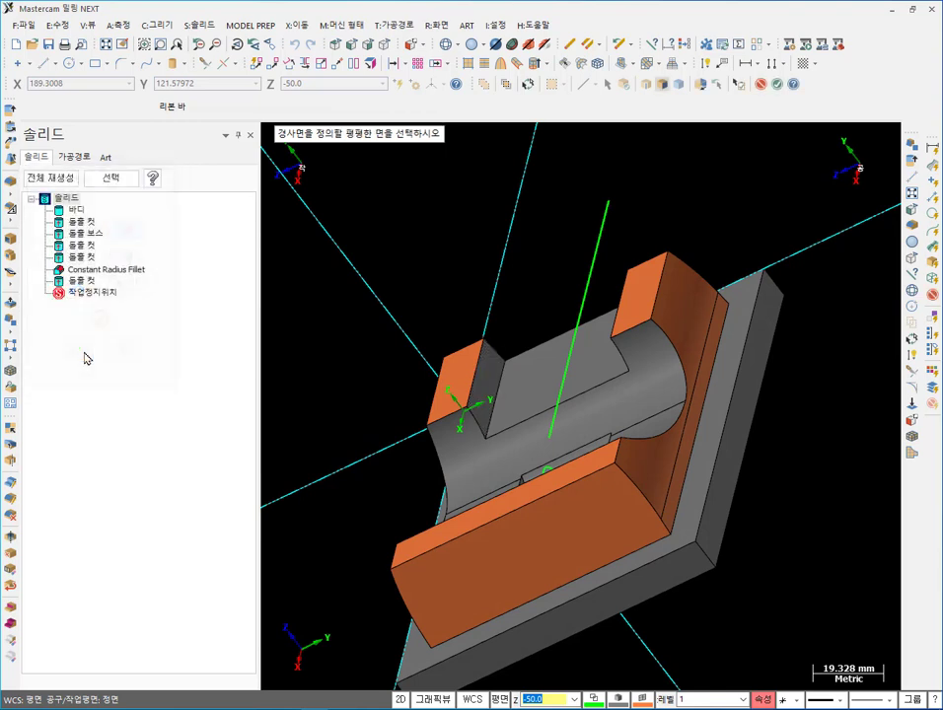
left_click(579, 368)
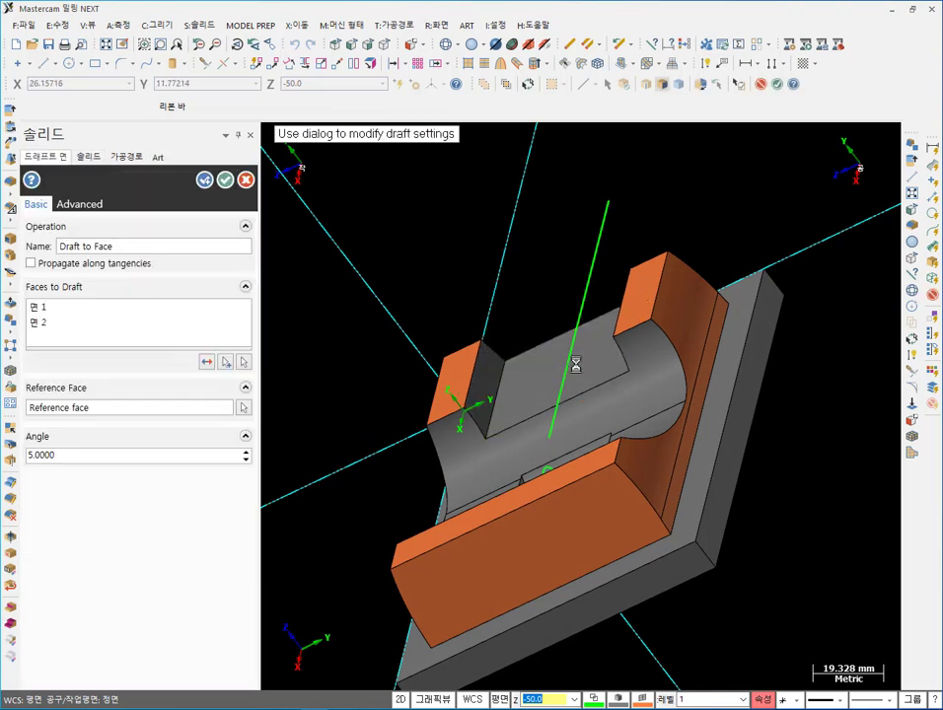
double_click(129, 454)
type("10")
key("Return")
left_click(226, 180)
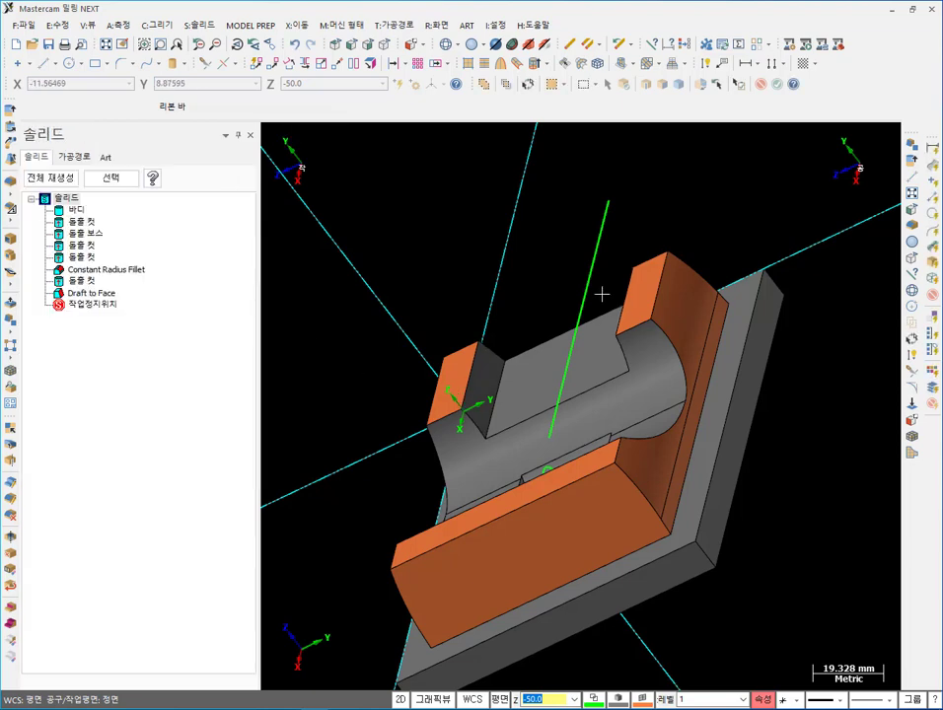
- Inspect the drafted side walls and the stepped left end of the body from above and from several angles
left_click(337, 46)
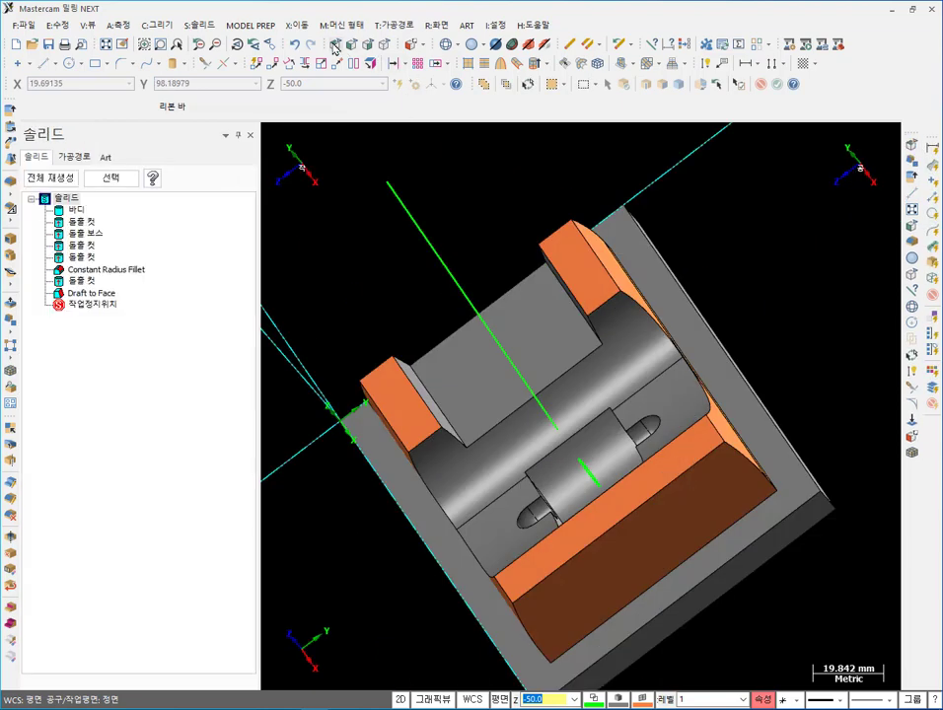
scroll(335, 345, "up", 4)
scroll(518, 326, "up", 2)
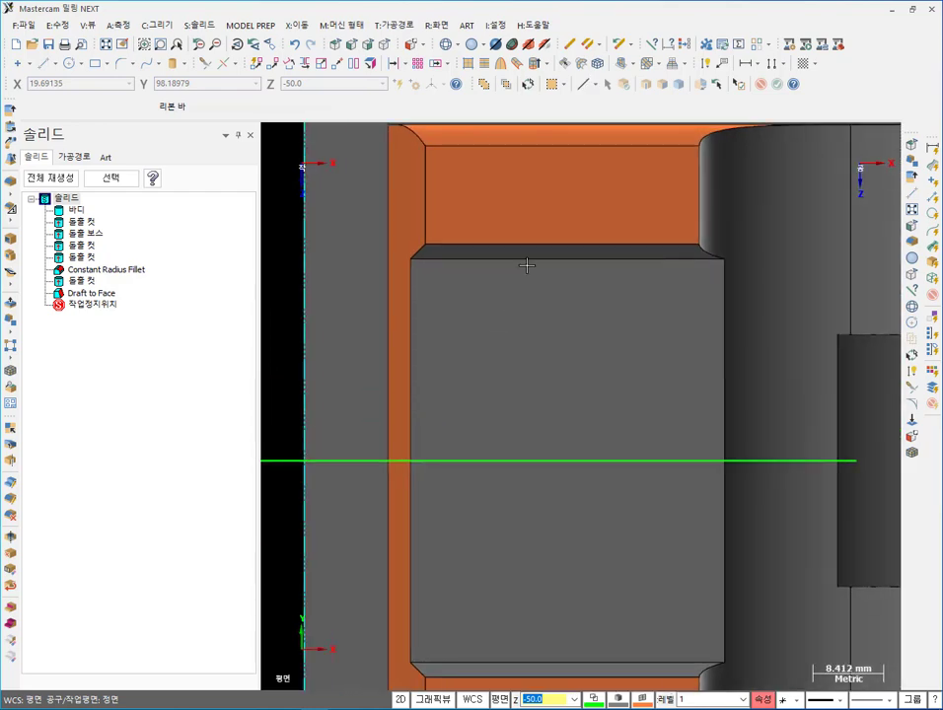
scroll(516, 360, "down", 5)
middle_click_drag(516, 360, 512, 472)
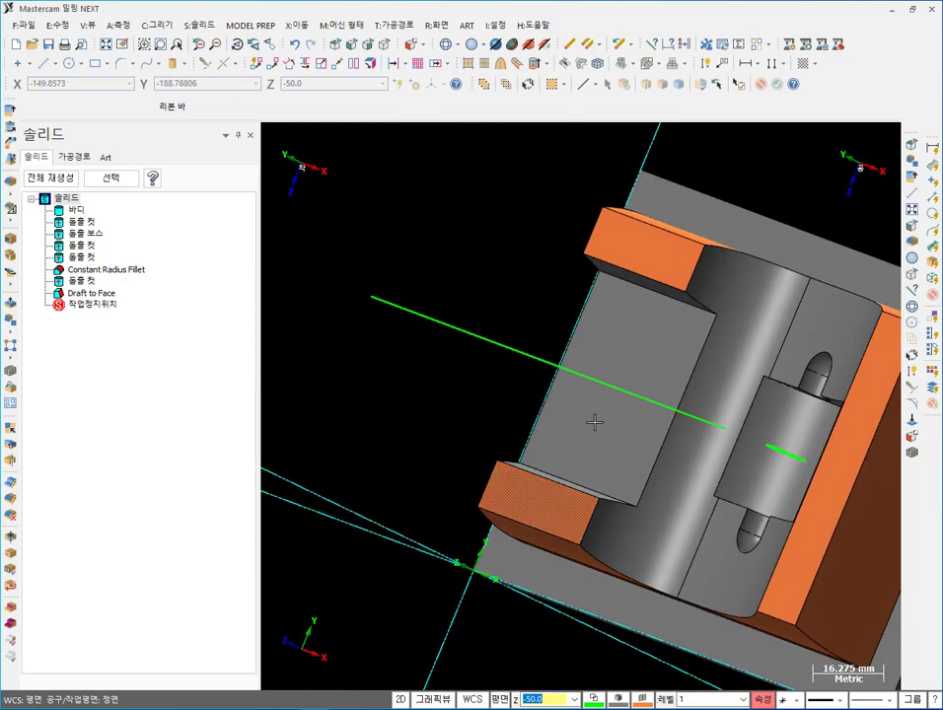
scroll(612, 404, "up", 3)
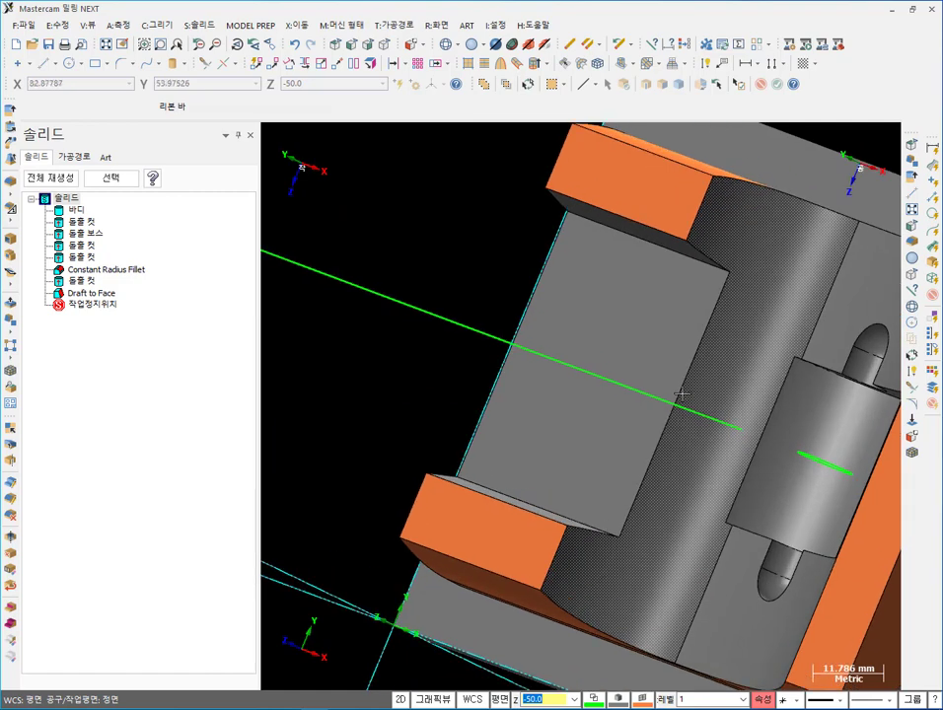
left_click(385, 43)
scroll(506, 143, "down", 3)
middle_click_drag(717, 300, 727, 338)
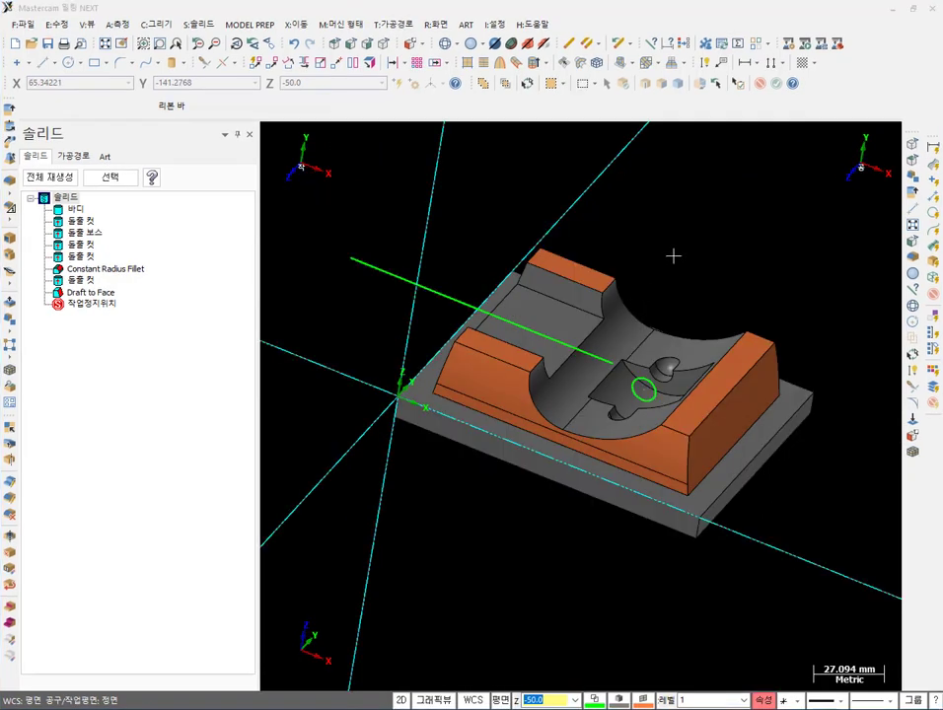
left_click(697, 236)
scroll(478, 273, "up", 3)
left_click(450, 276)
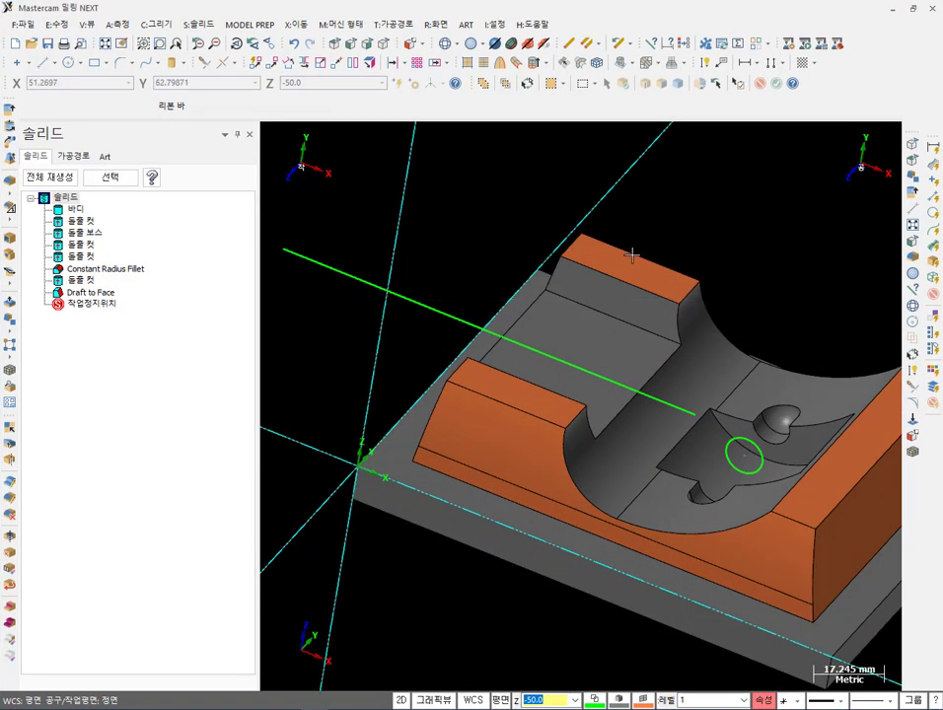
scroll(436, 353, "up", 3)
middle_click_drag(434, 352, 535, 351)
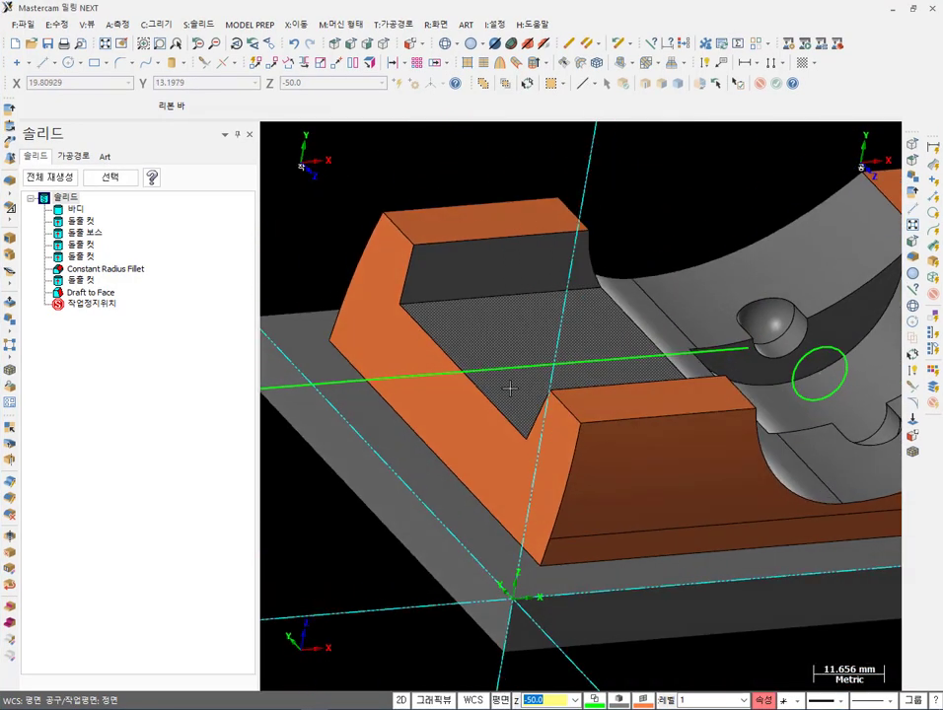
- Examine the side view, Section A-A and the plan view in the PDF for the dimensions of the recess in the left end
key("alt+Tab")
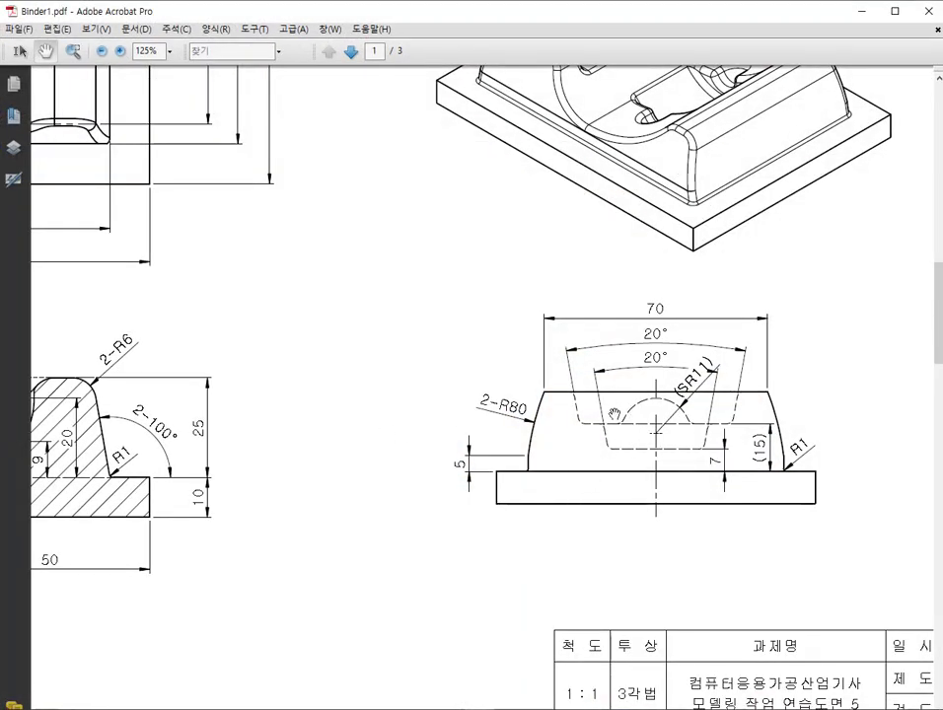
left_click_drag(407, 421, 809, 424)
left_click_drag(314, 366, 553, 391)
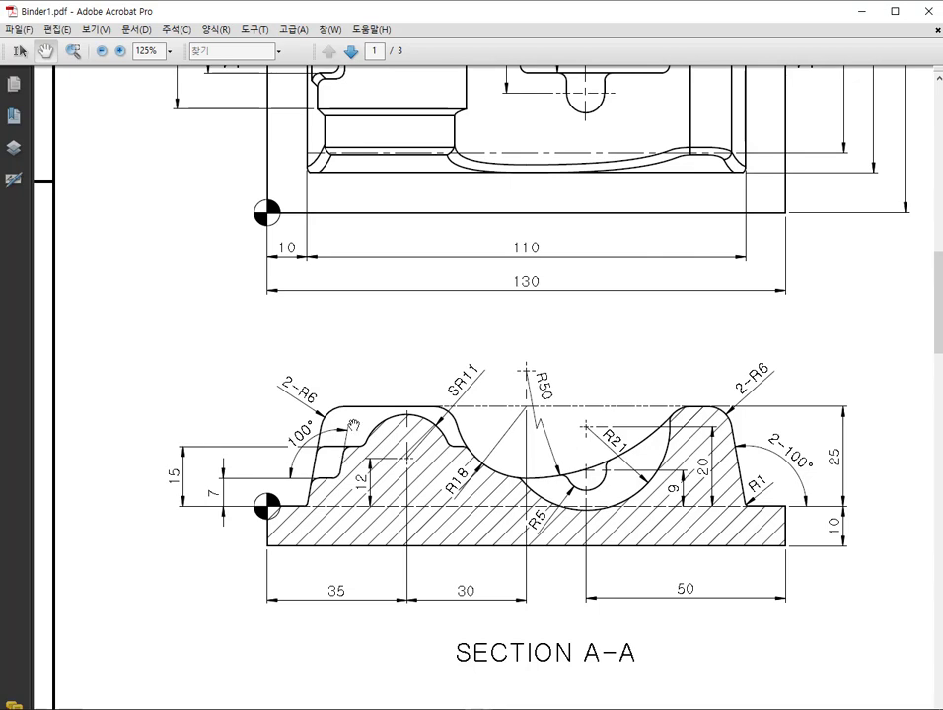
scroll(273, 347, "up", 8)
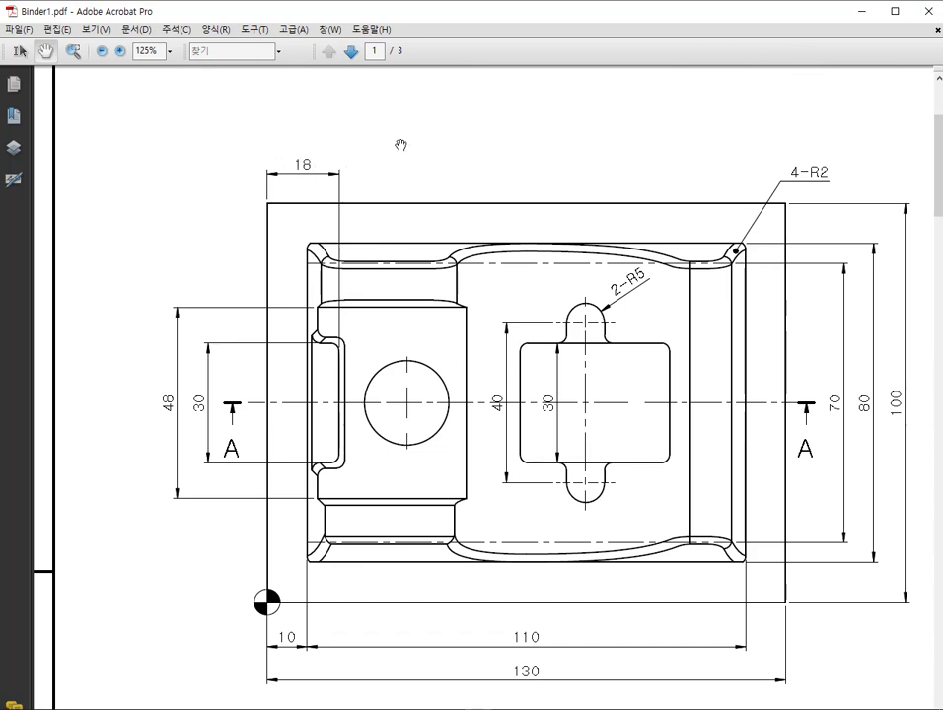
left_click_drag(487, 534, 488, 295)
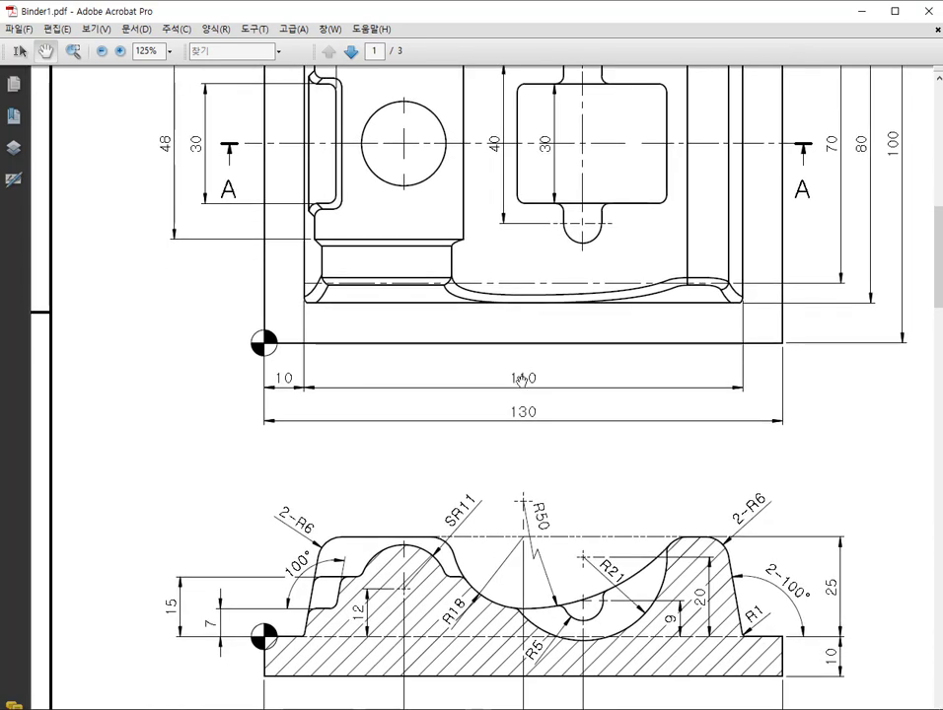
key("alt+Tab")
- Set the construction plane to Top (WCS) and view the Mastercam model from the top
scroll(547, 464, "down", 2)
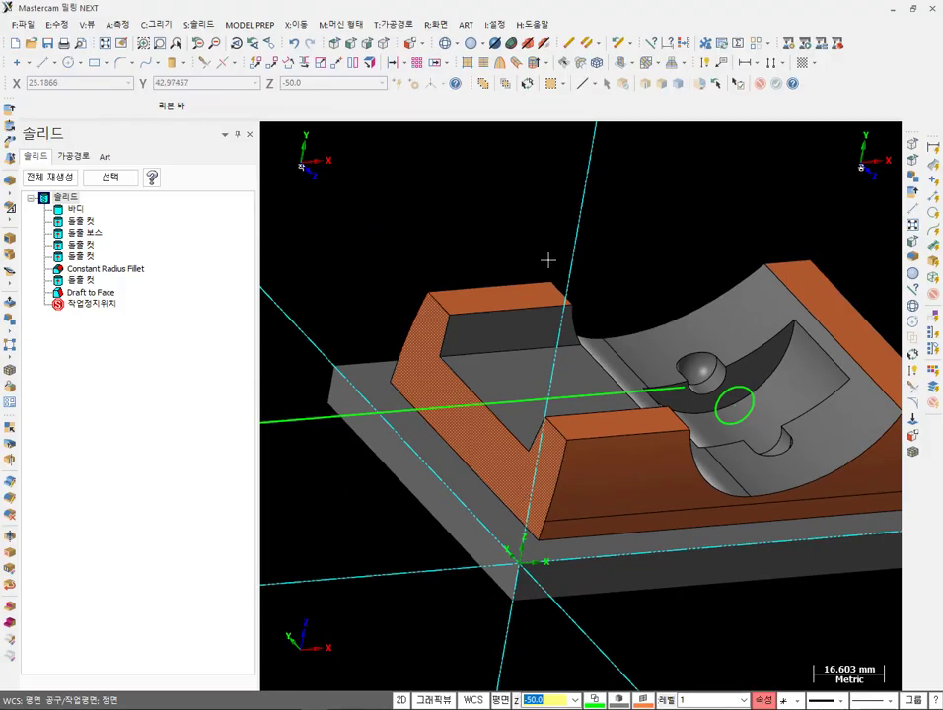
left_click(414, 49)
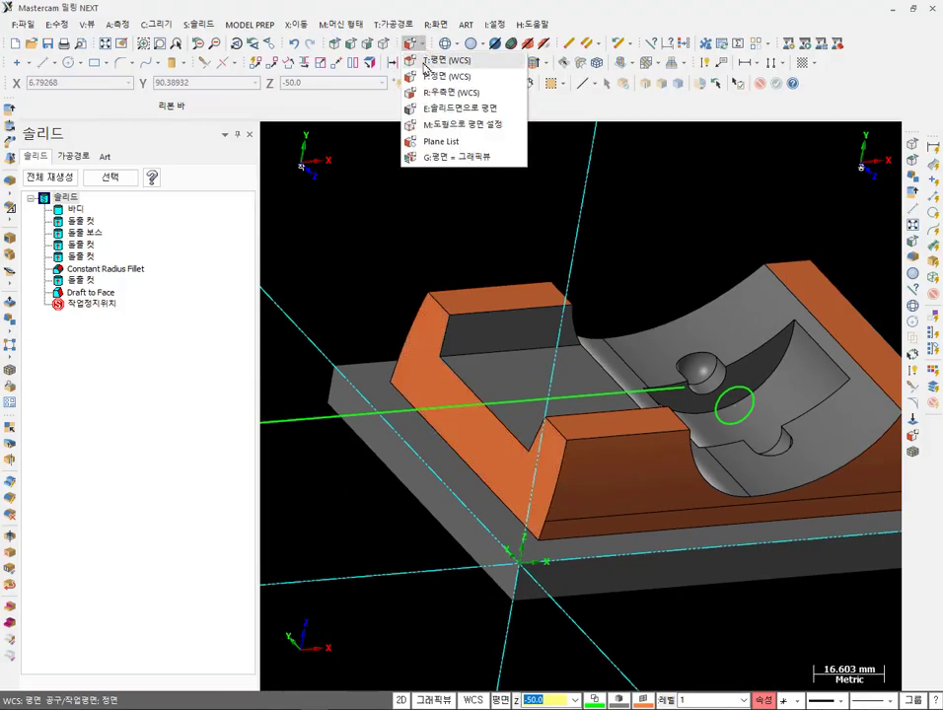
left_click(426, 60)
left_click(335, 44)
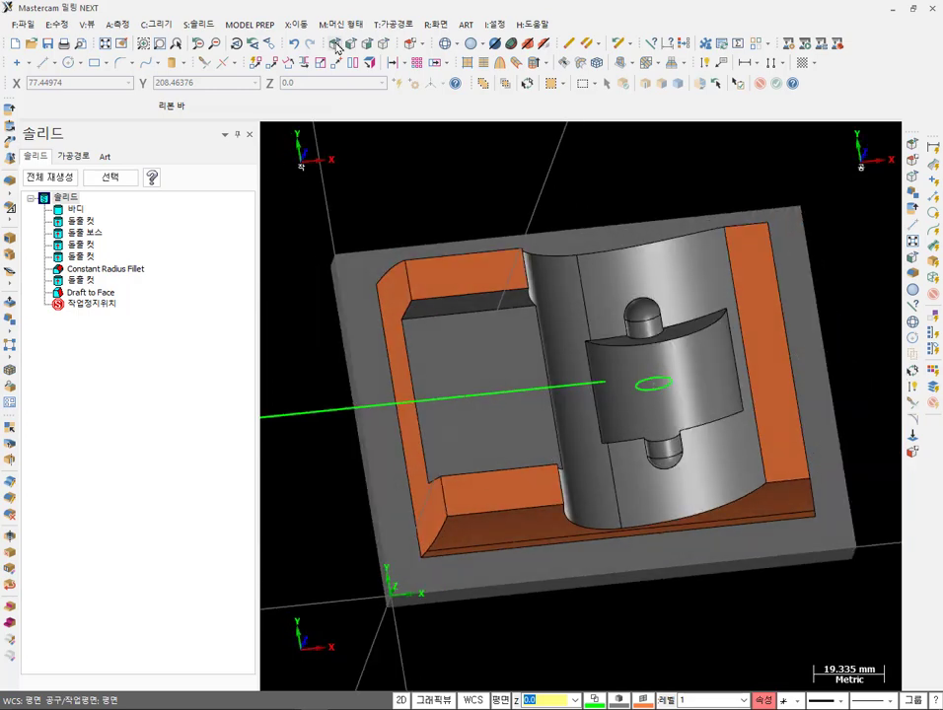
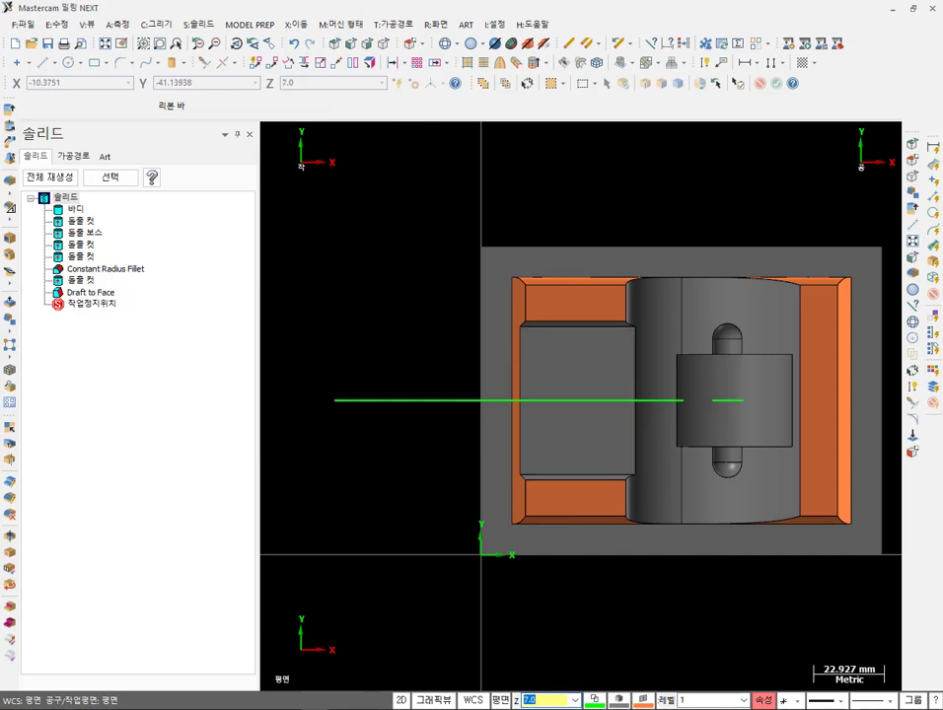
- Check the plan view in the PDF and draw a vertical line about 153 mm long at X 18 in Mastercam, at depth Z 7
key("alt+Tab")
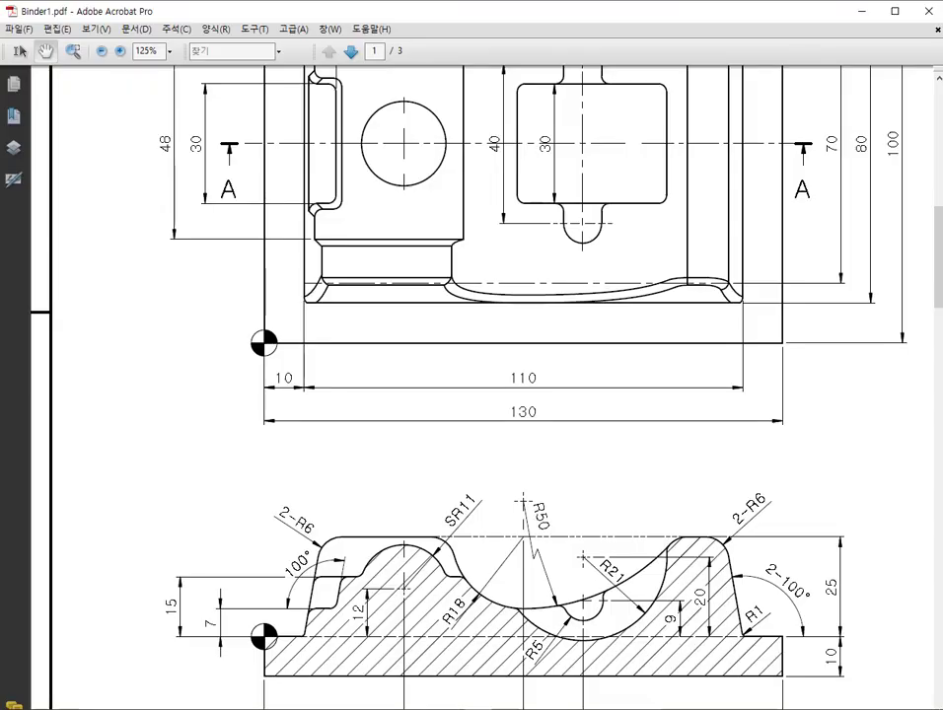
scroll(473, 384, "up", 5)
key("alt+Tab")
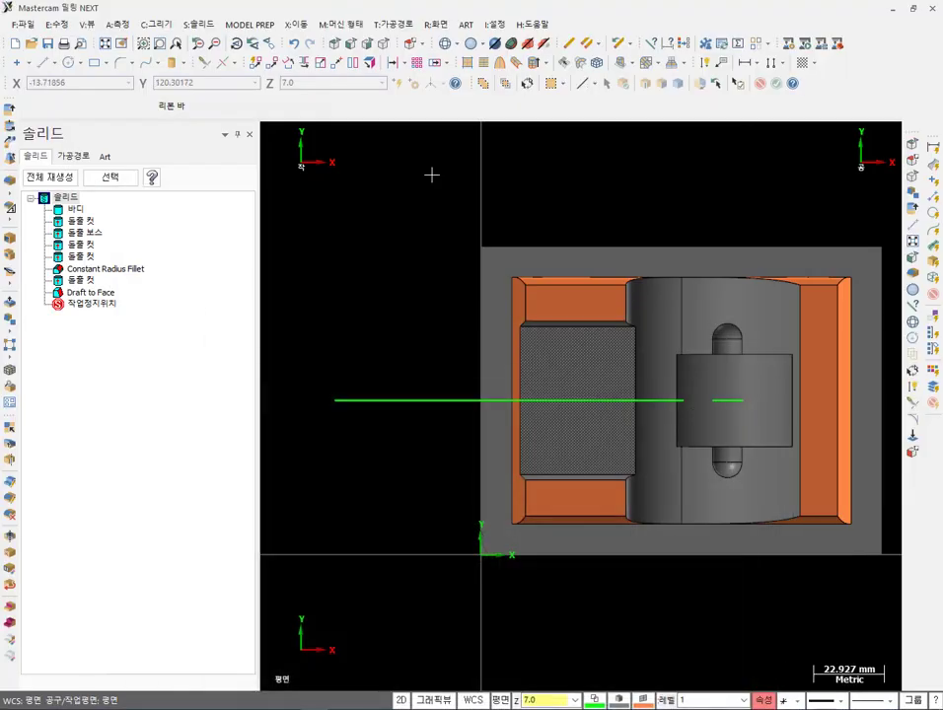
left_click(43, 64)
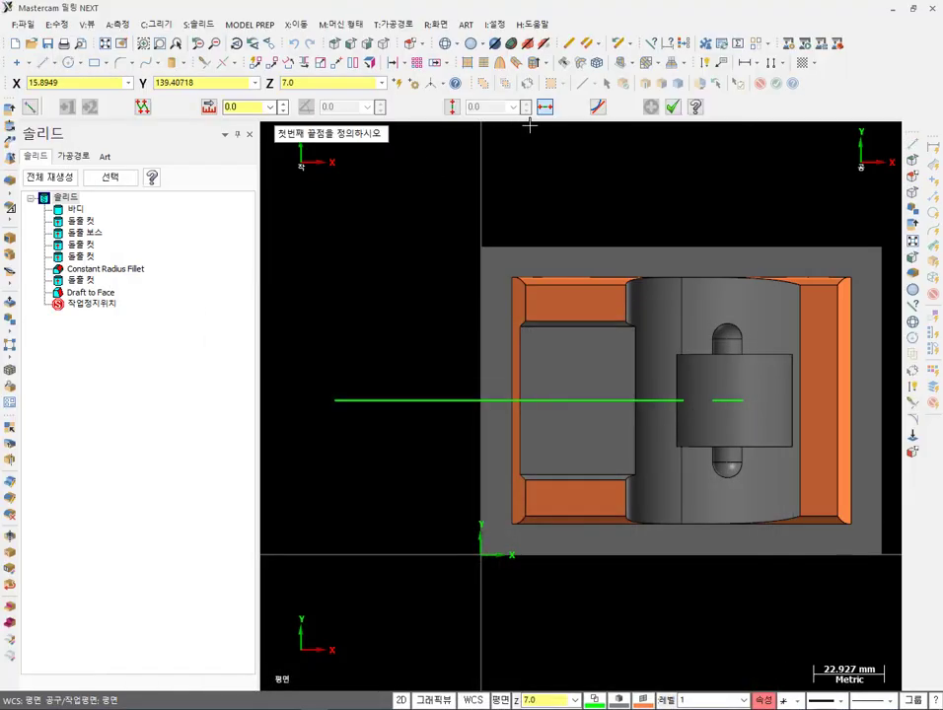
left_click(548, 176)
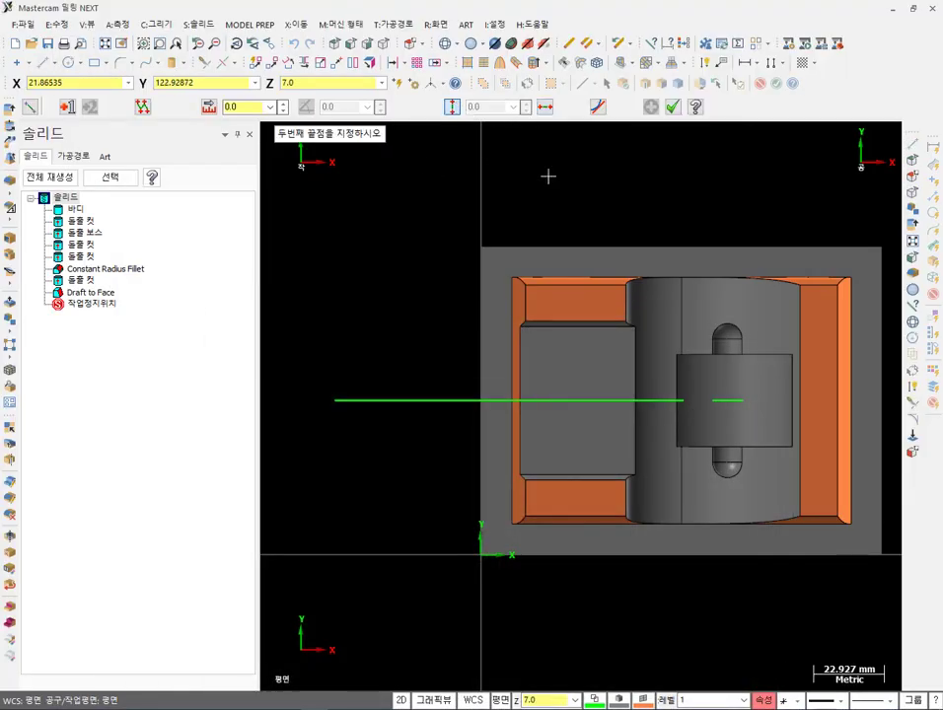
left_click(542, 645)
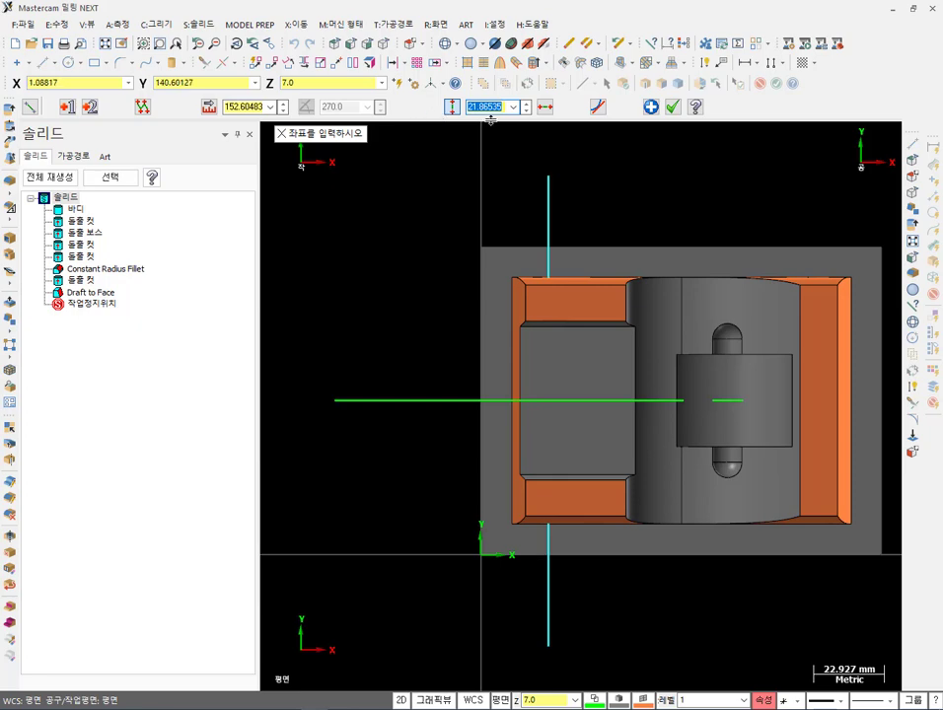
type("18")
key("Return")
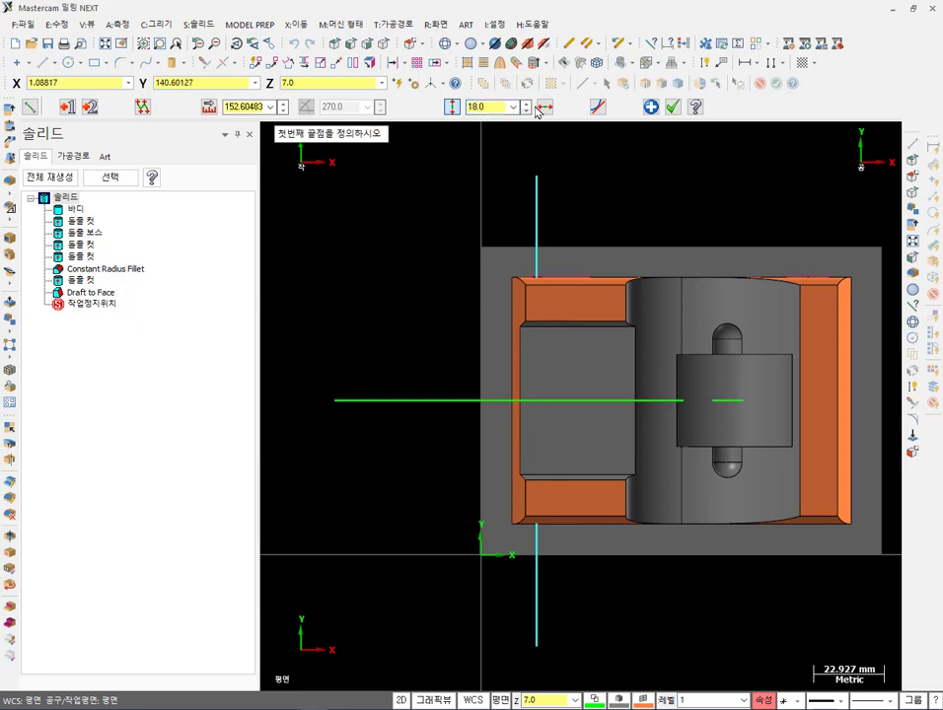
left_click(674, 107)
- Examine the two construction lines against the body from the top and at an angle, and compare the recess with the plan view in the PDF
middle_click_drag(570, 435, 571, 345)
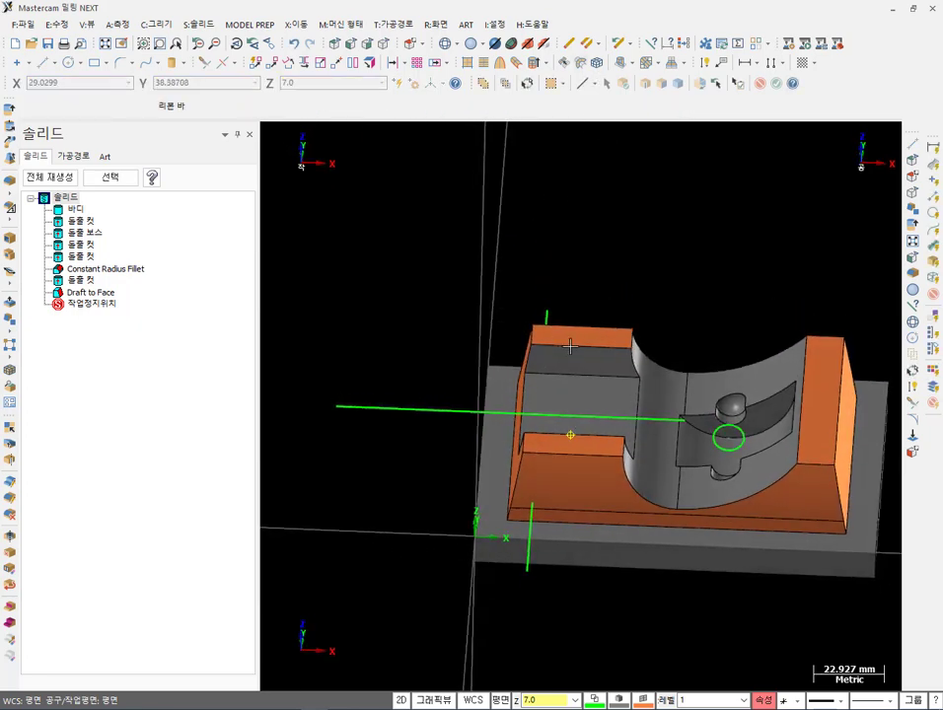
scroll(570, 345, "up", 2)
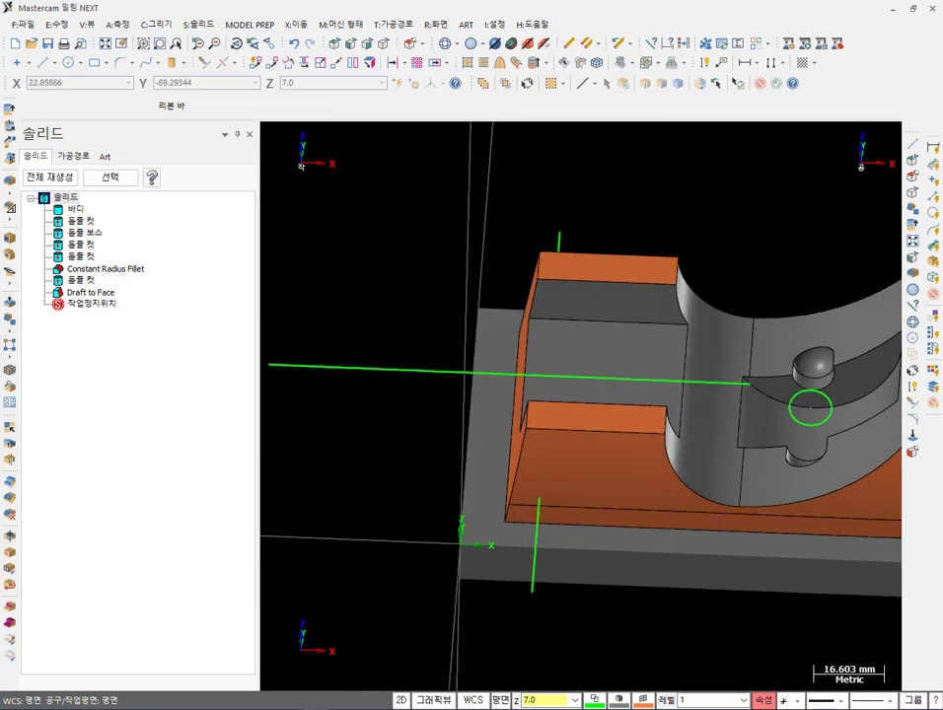
key("alt+Tab")
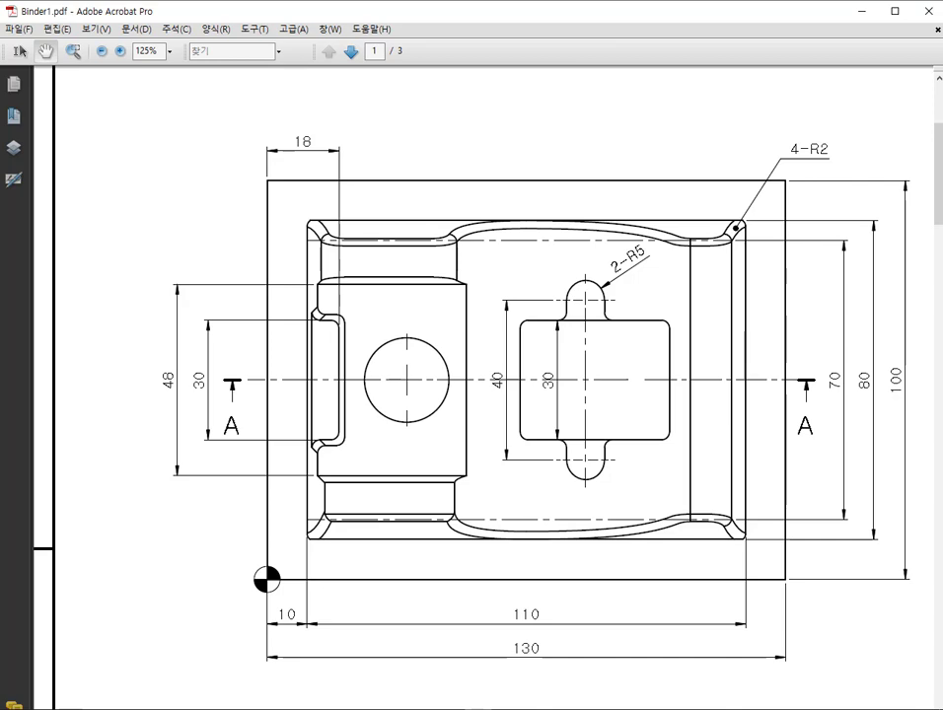
key("alt+Tab")
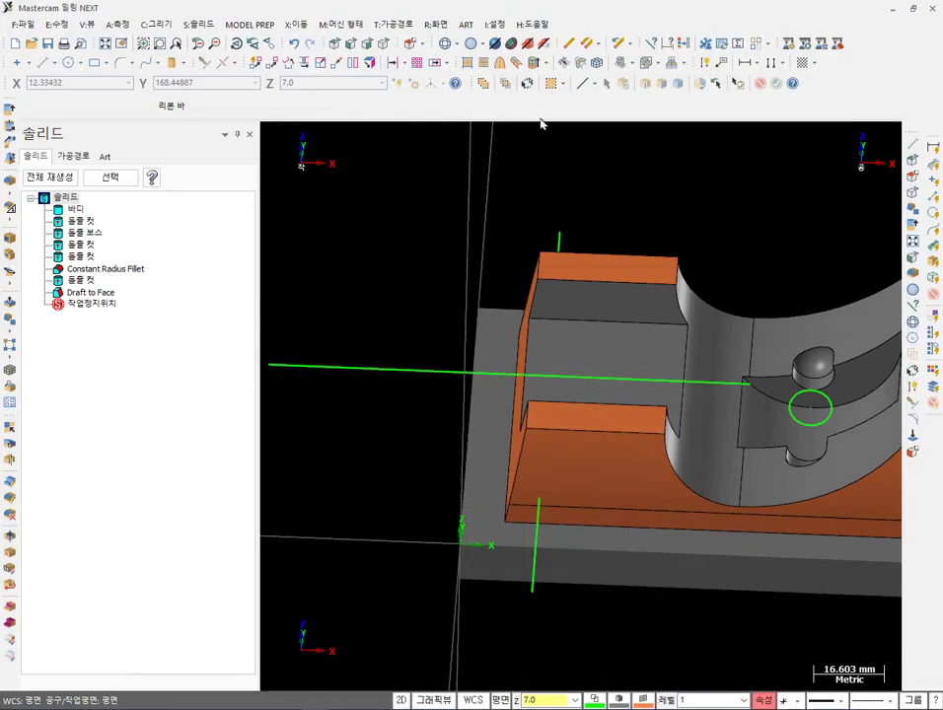
left_click(336, 45)
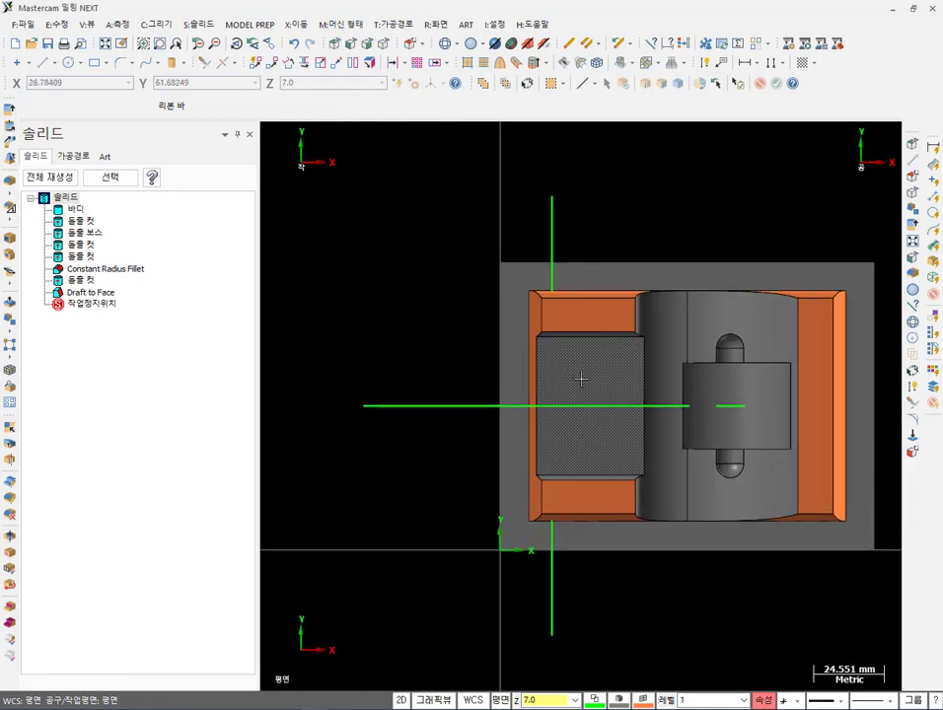
mouse_move(616, 396)
middle_mouse_down()
mouse_move(670, 345)
mouse_move(596, 310)
mouse_move(631, 295)
mouse_move(663, 308)
mouse_move(640, 312)
mouse_move(629, 332)
mouse_move(632, 299)
mouse_move(636, 316)
middle_mouse_up()
left_click(429, 394)
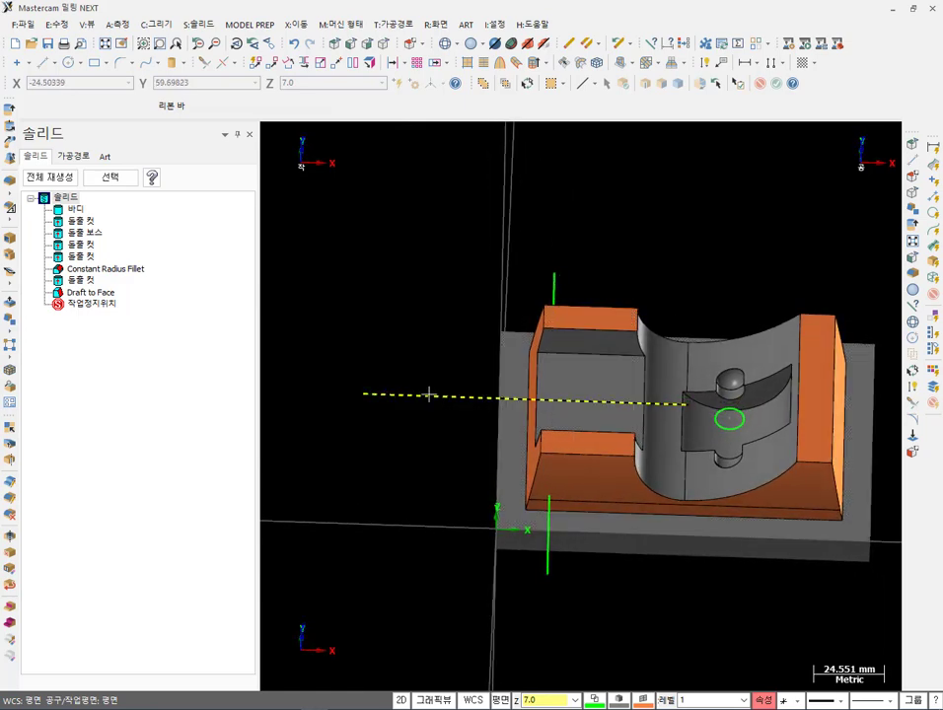
left_click(339, 45)
scroll(395, 298, "up", 2)
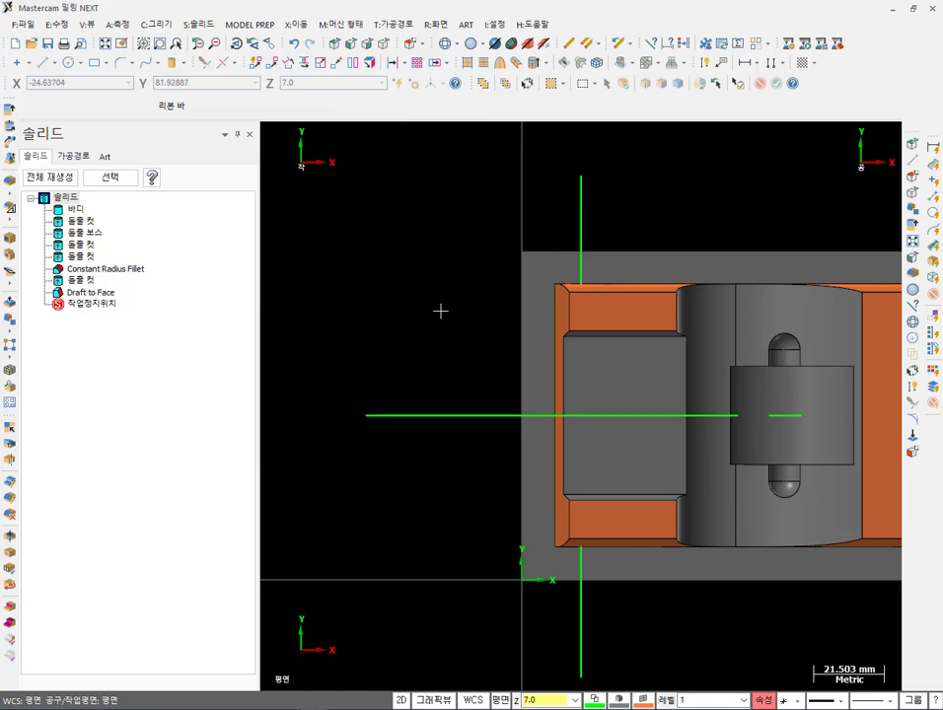
left_click(431, 415)
left_click(579, 179)
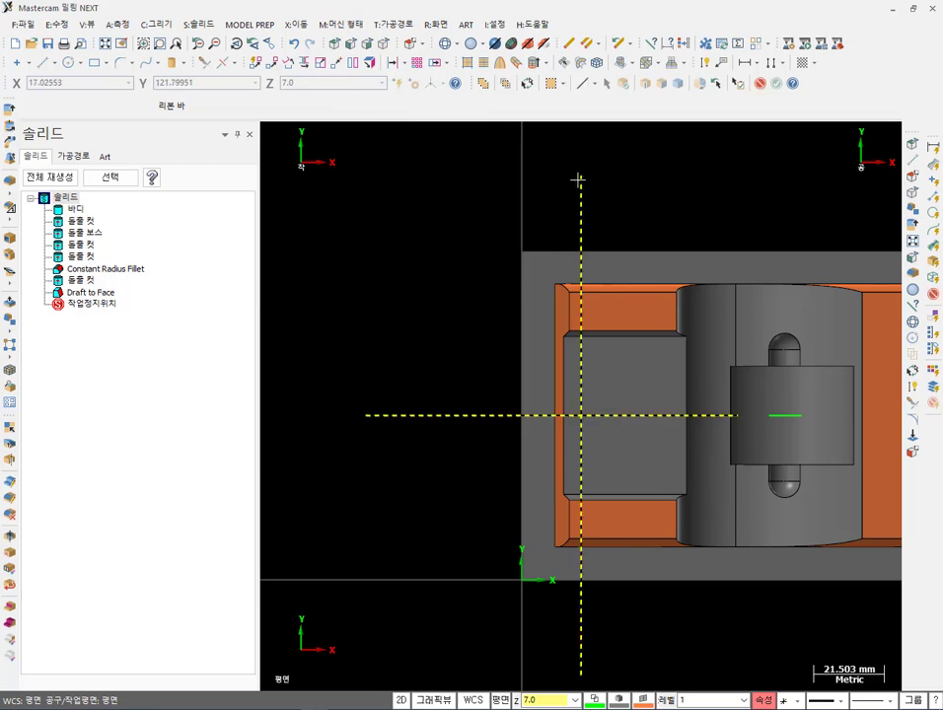
key("Escape")
key("Escape")
middle_click_drag(404, 286, 427, 217)
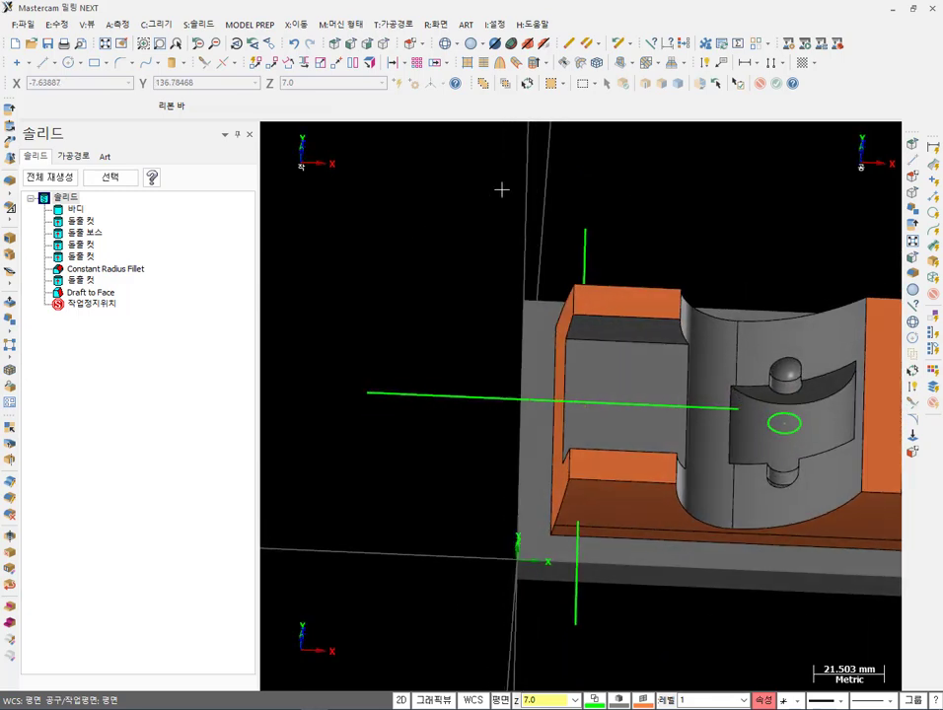
- Project a copy of the horizontal centre line onto the plane at Z 7
left_click(408, 395)
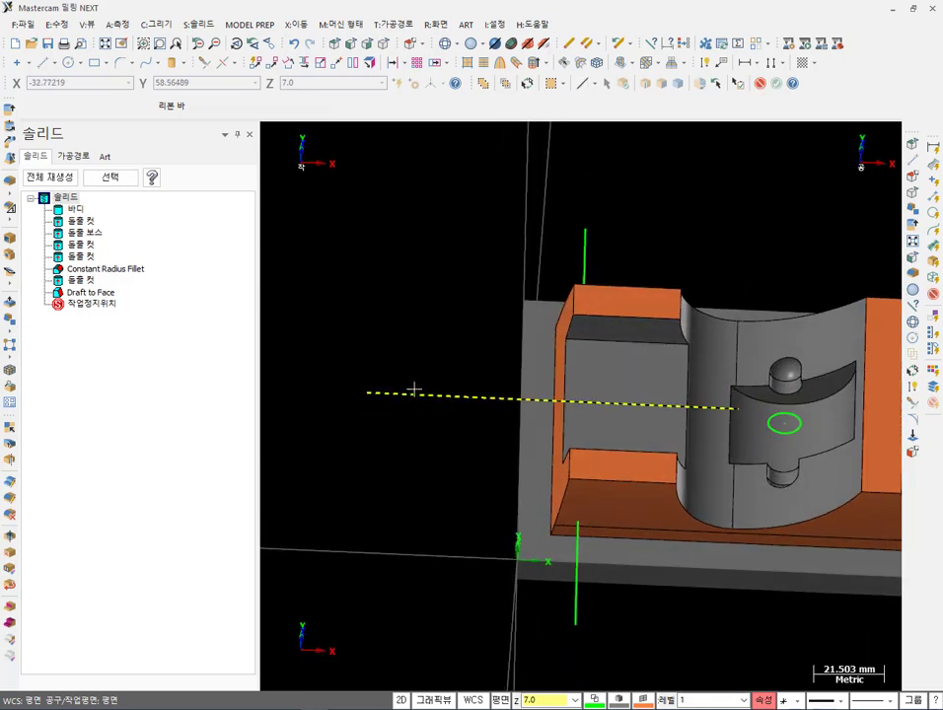
left_click(305, 32)
left_click(325, 186)
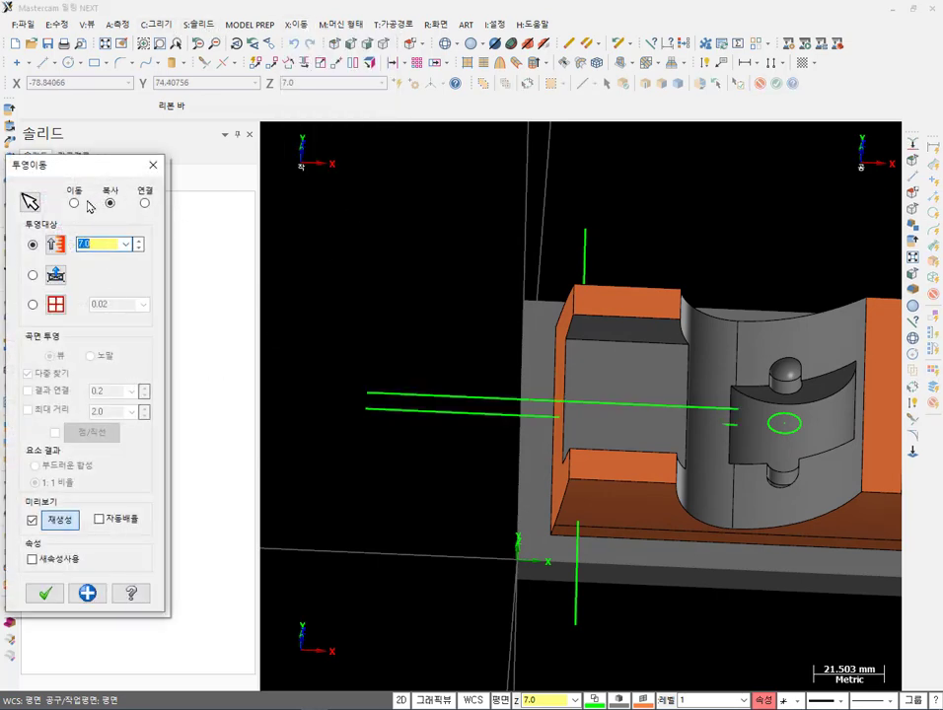
left_click(44, 593)
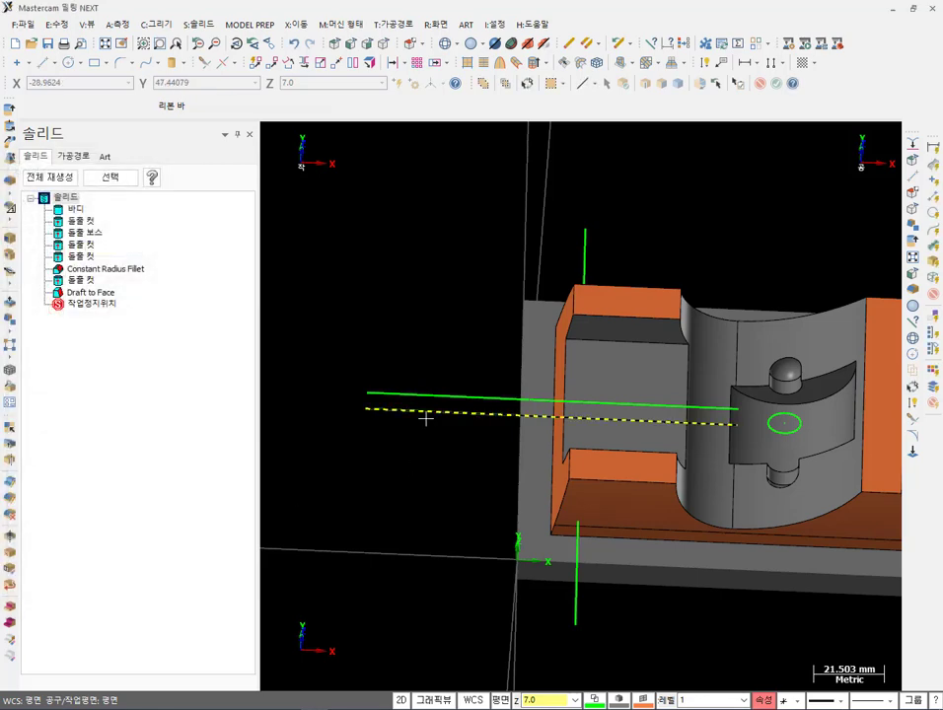
- Isolate the projected horizontal line and the vertical line at X 18, and view them from the top
left_click(586, 229)
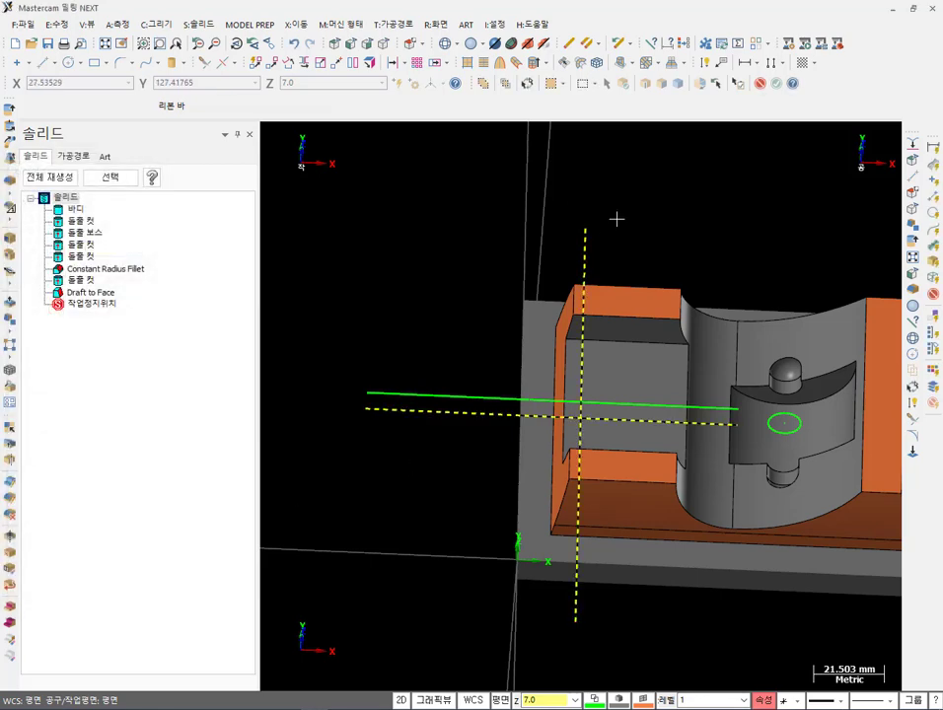
key("alt+e")
right_click(698, 224)
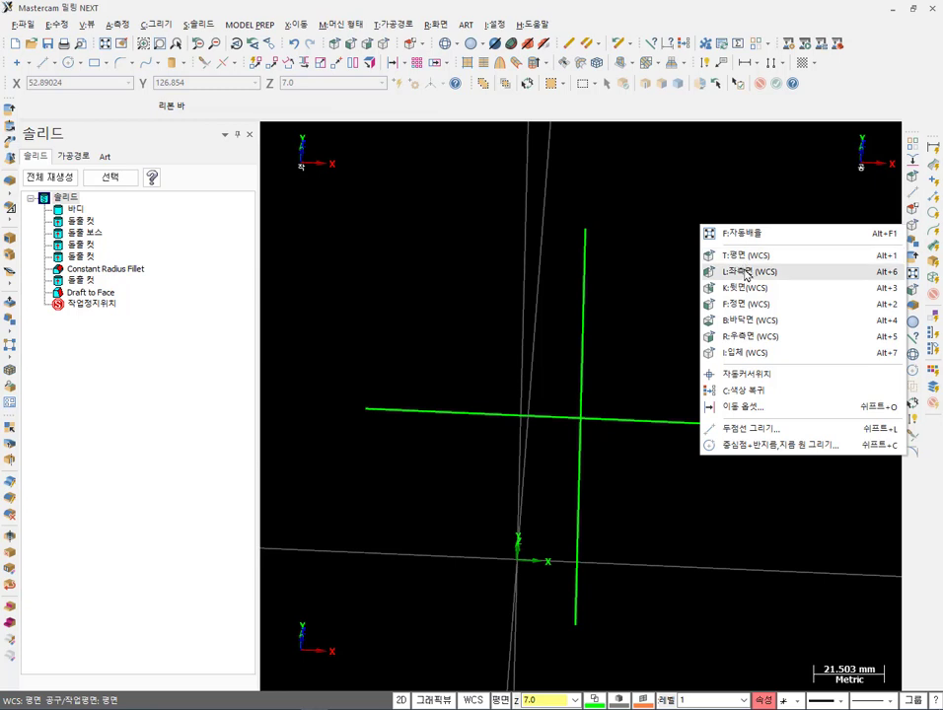
left_click(746, 272)
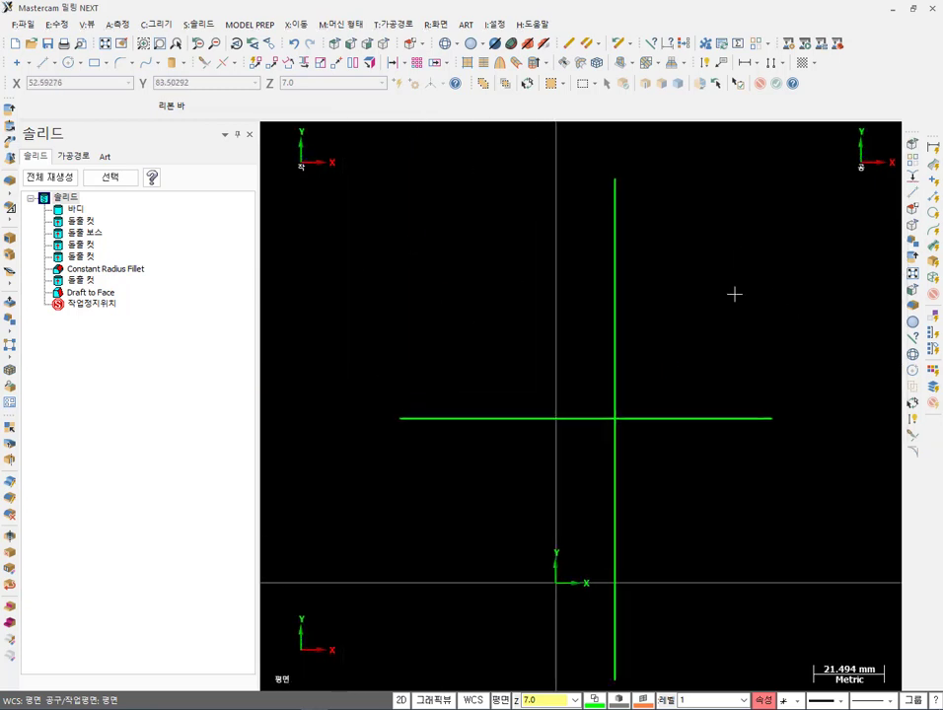
- Divide the horizontal line at X 18 to remove its inner portion, delete the vertical line, and restore the hidden geometry
left_click(203, 62)
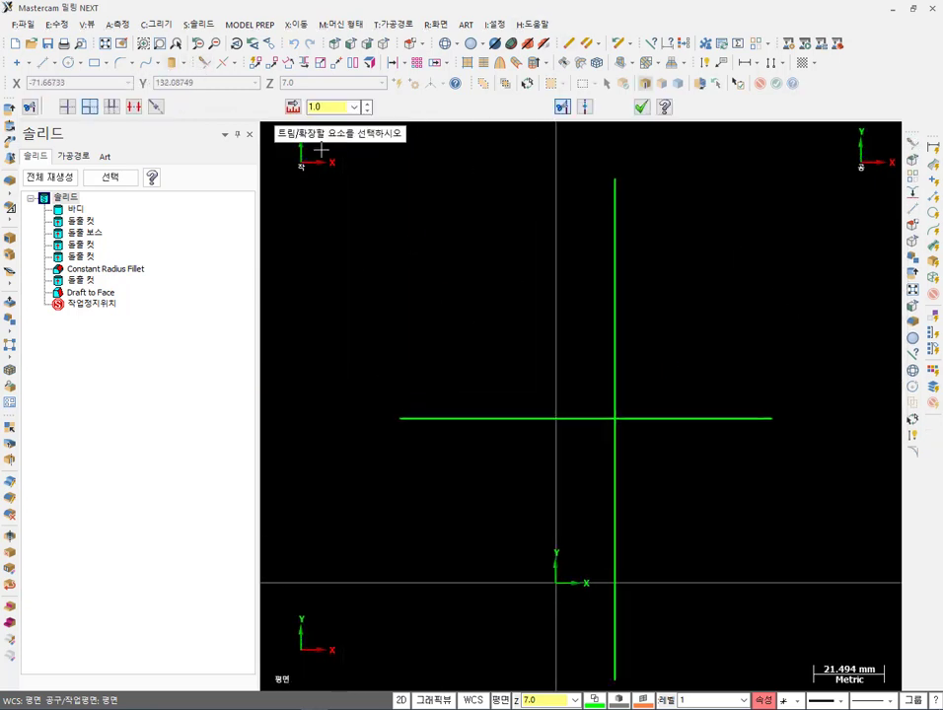
left_click(134, 106)
left_click(667, 413)
left_click(623, 462)
left_click(641, 108)
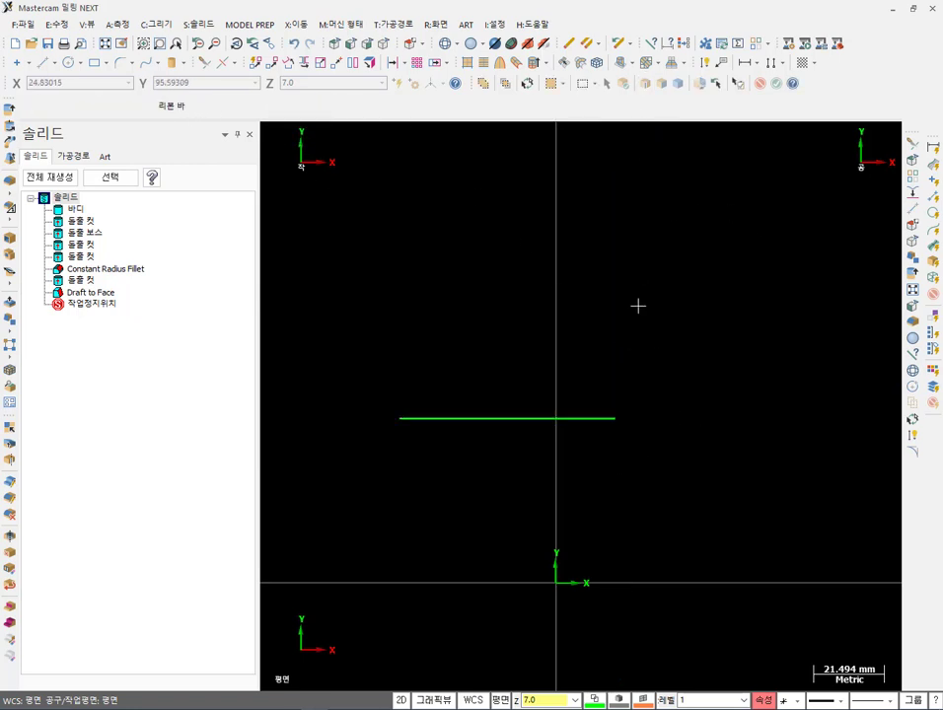
key("alt+e")
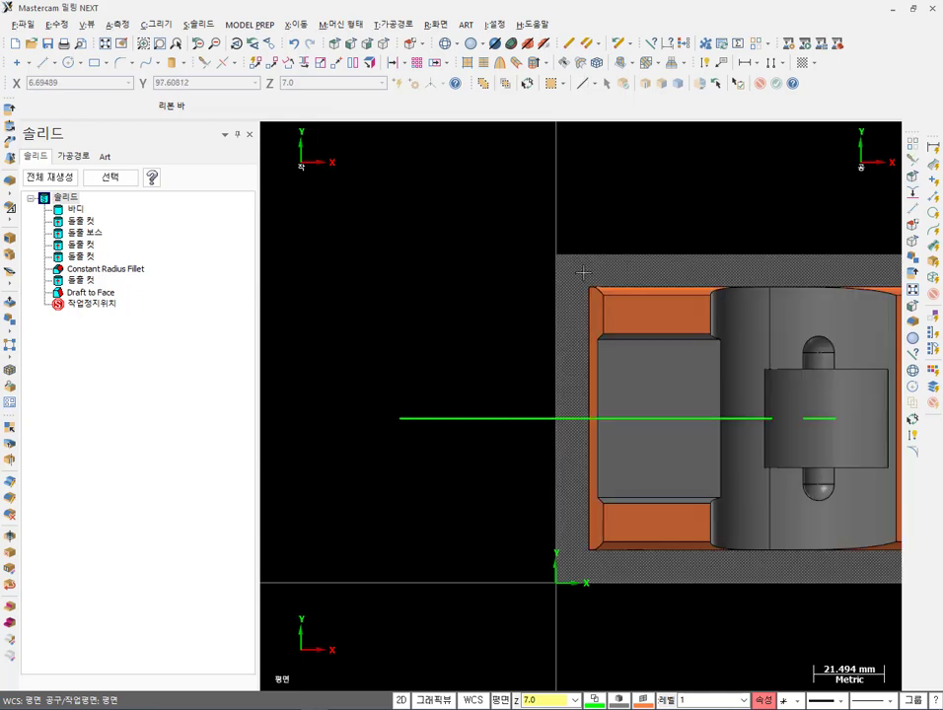
- Show only the trimmed line at Z 7 and the solid body, hiding the other construction geometry
middle_click_drag(478, 233, 512, 197)
left_click(483, 405)
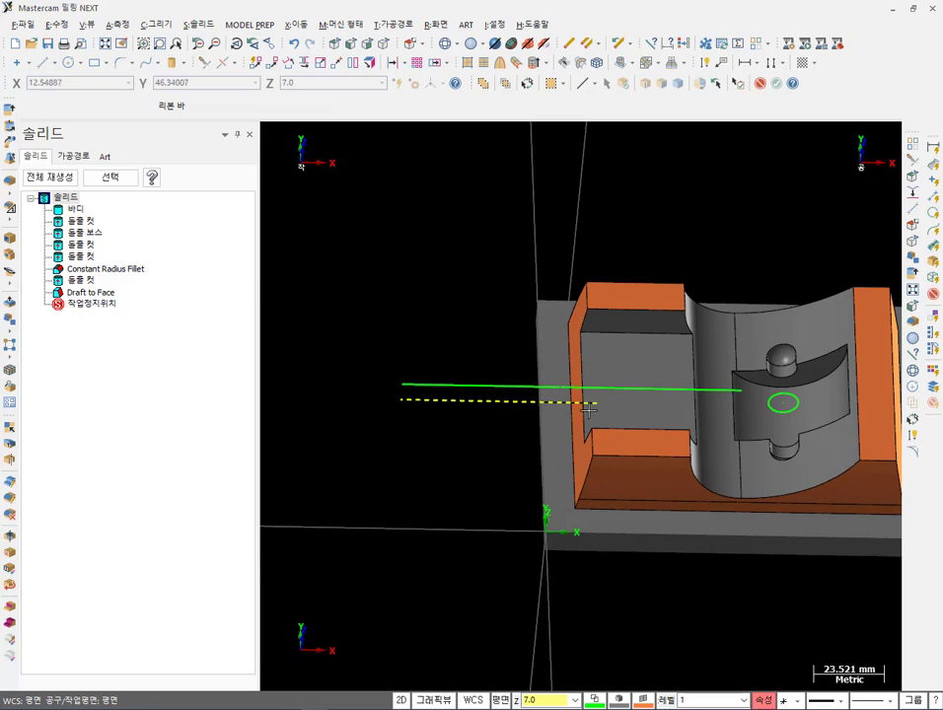
left_click(644, 360)
key("alt+e")
scroll(603, 440, "up", 3)
- Start a solid extrude with the trimmed line as the chain, limited to one direction and reversed to point upward
middle_click_drag(622, 432, 717, 402)
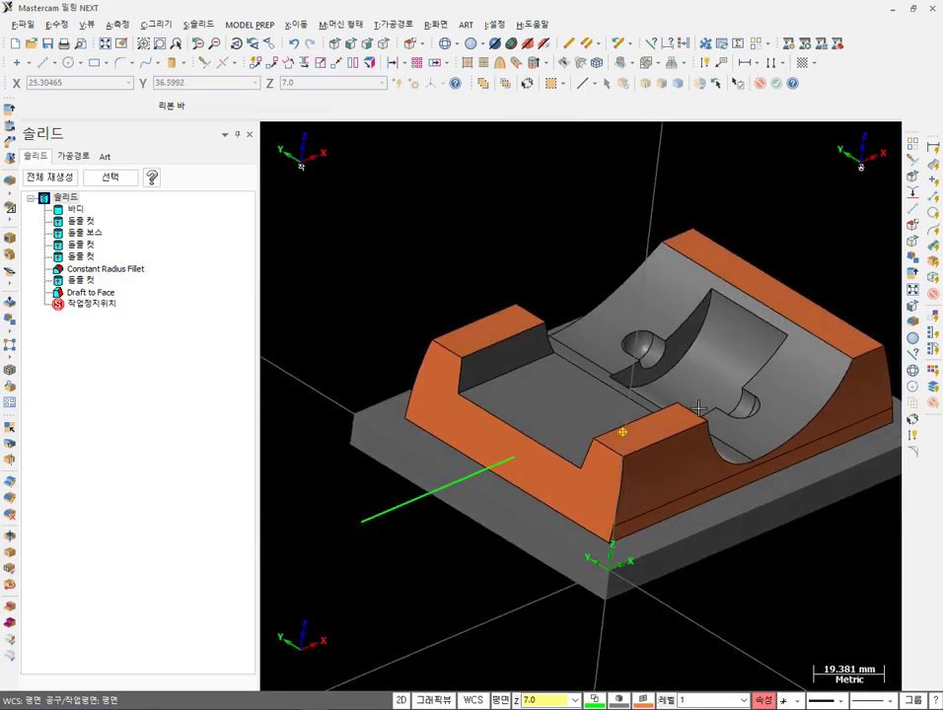
scroll(467, 439, "up", 2)
left_click(198, 24)
left_click(245, 60)
left_click(358, 524)
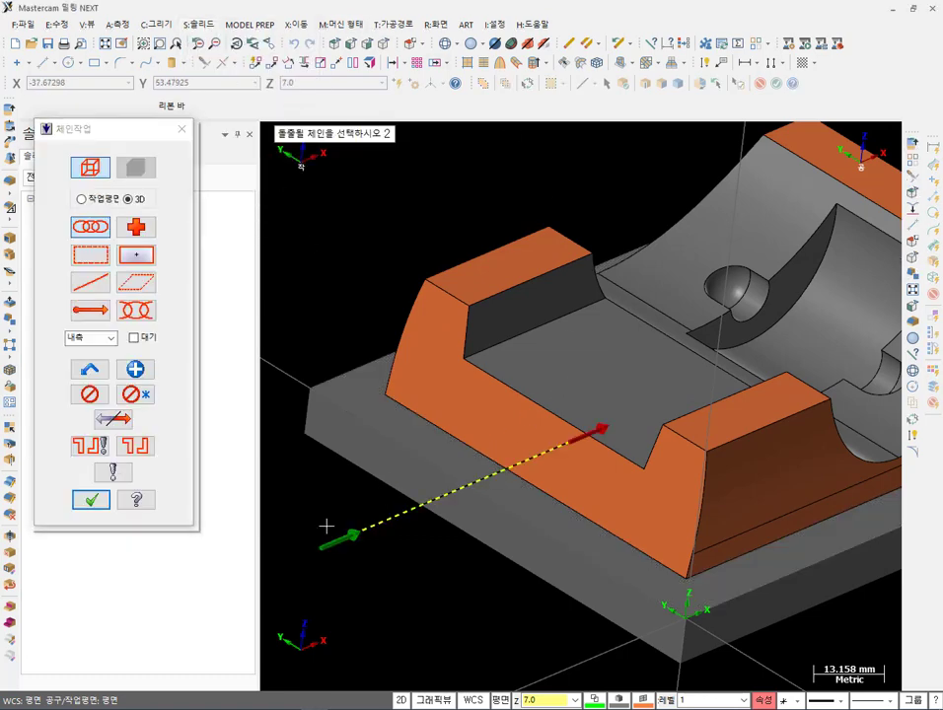
left_click(99, 504)
scroll(519, 252, "down", 2)
middle_click_drag(561, 329, 532, 347)
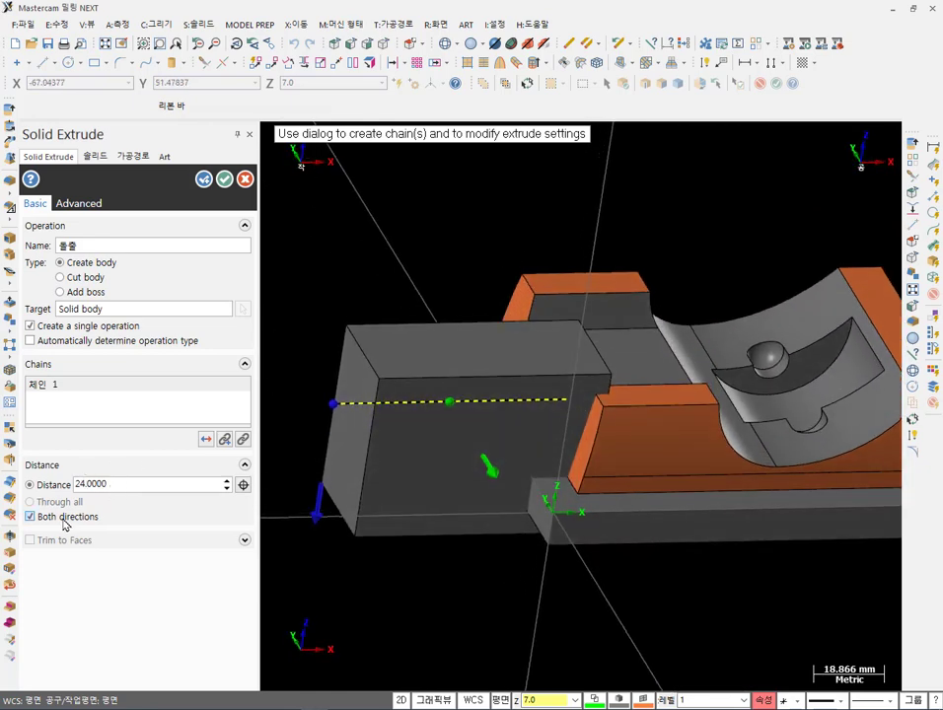
left_click(67, 518)
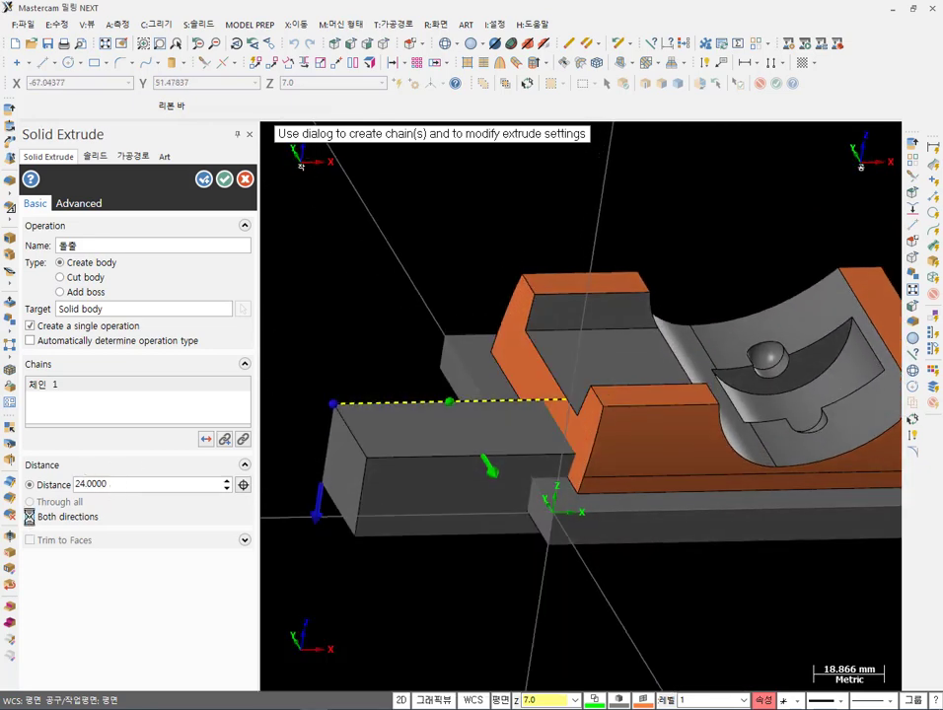
left_click(205, 439)
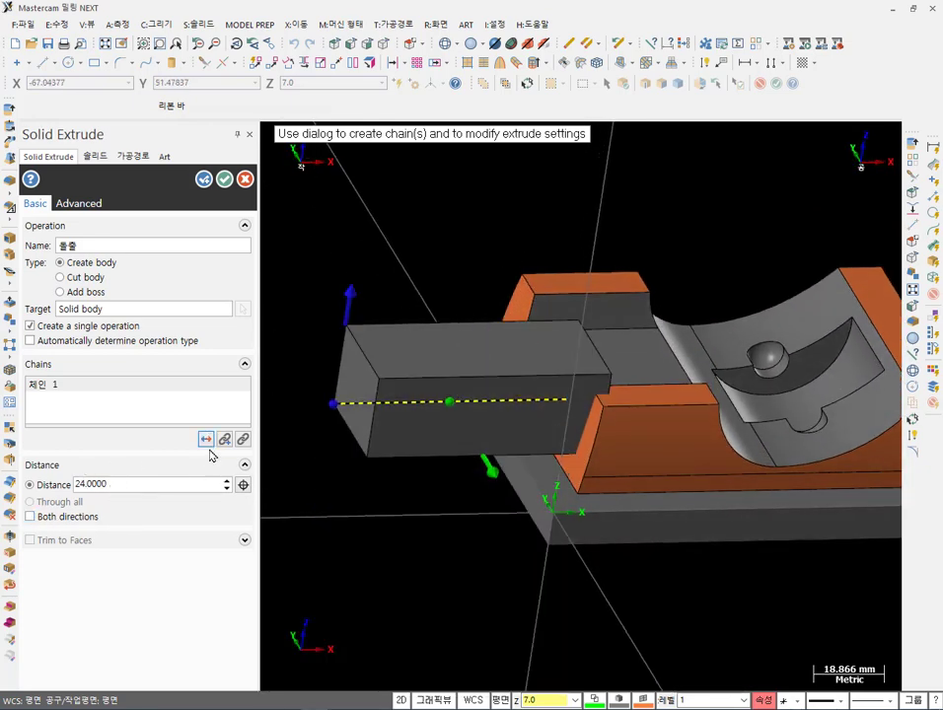
- Set the extrude's thin wall to both directions with a thickness of 15 mm on each side of the line
left_click(87, 202)
left_click(98, 346)
middle_click_drag(362, 403, 432, 419)
scroll(453, 392, "down", 4)
scroll(453, 393, "up", 2)
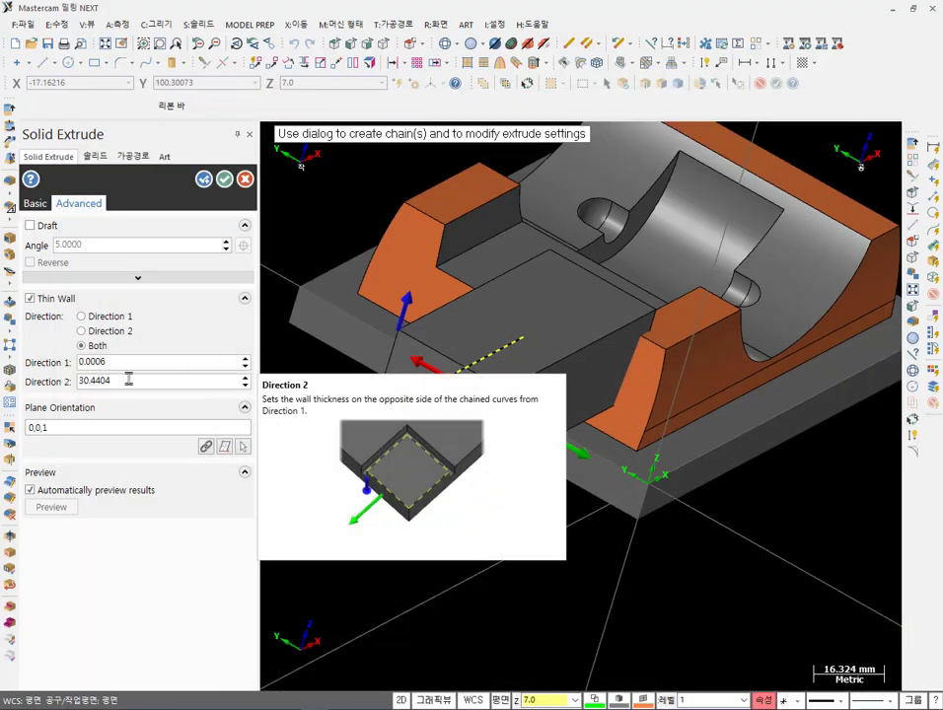
double_click(129, 380)
key("Return")
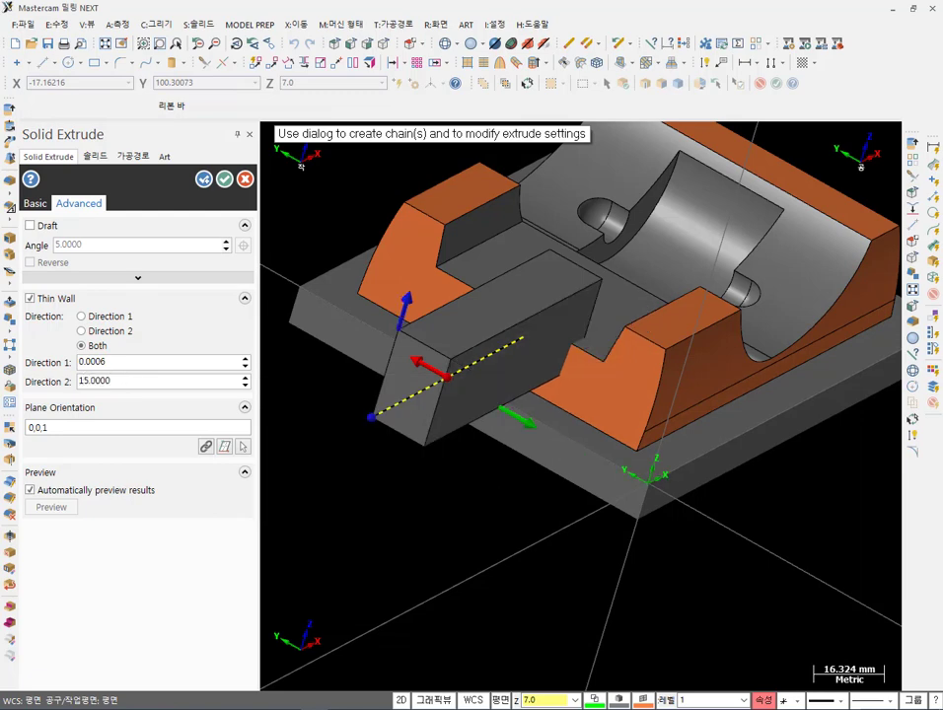
double_click(123, 363)
key("Return")
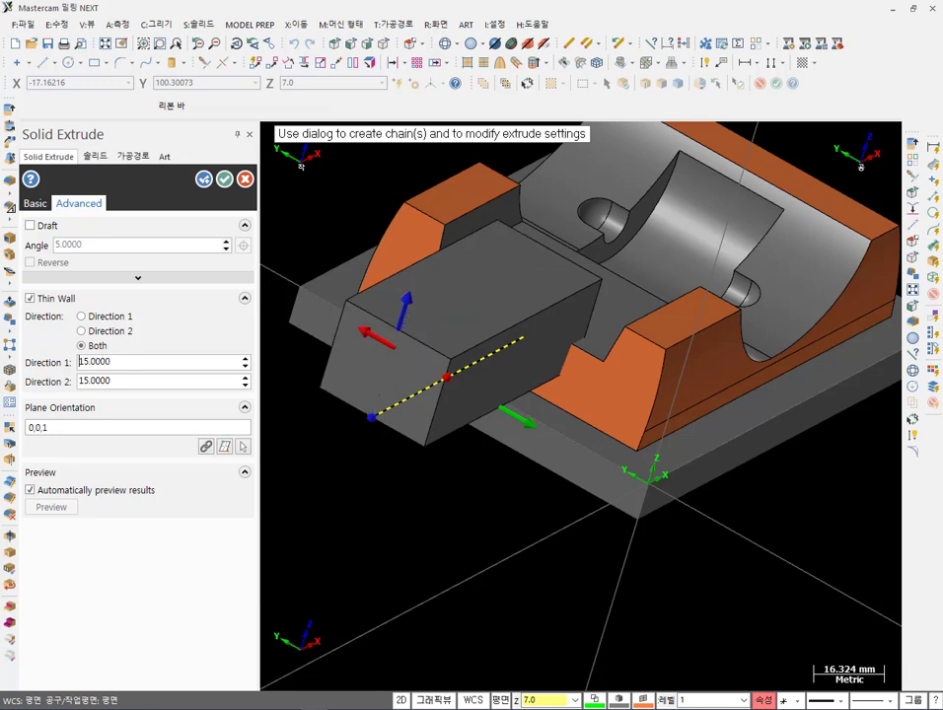
- Switch the thin-wall extrude to a body cut, check the recess against the PDF plan view and apply it
scroll(588, 380, "up", 1)
middle_click_drag(588, 381, 551, 352)
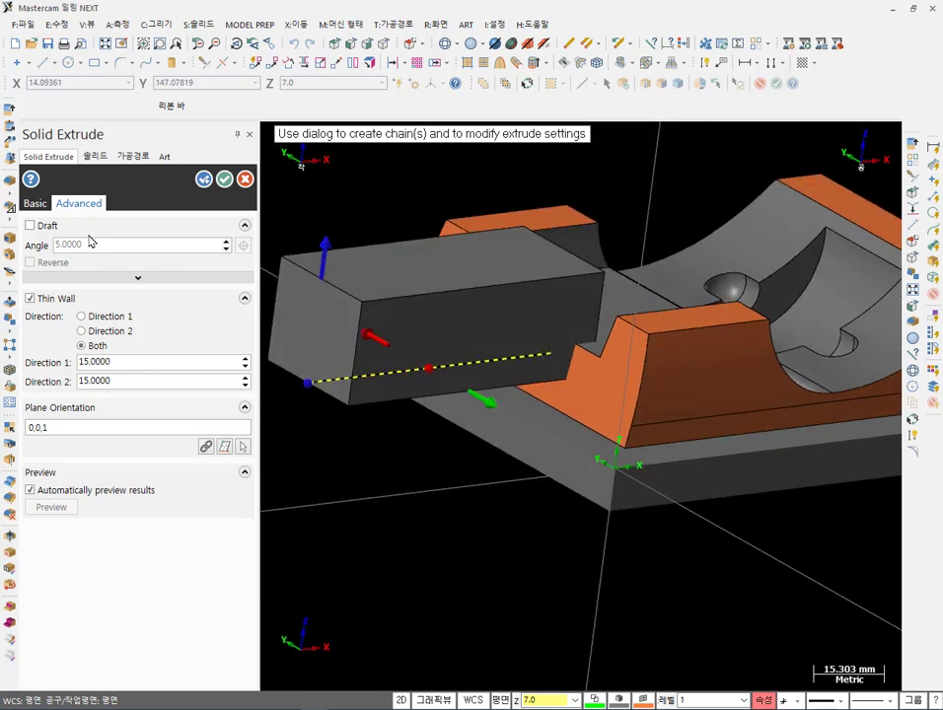
left_click(35, 204)
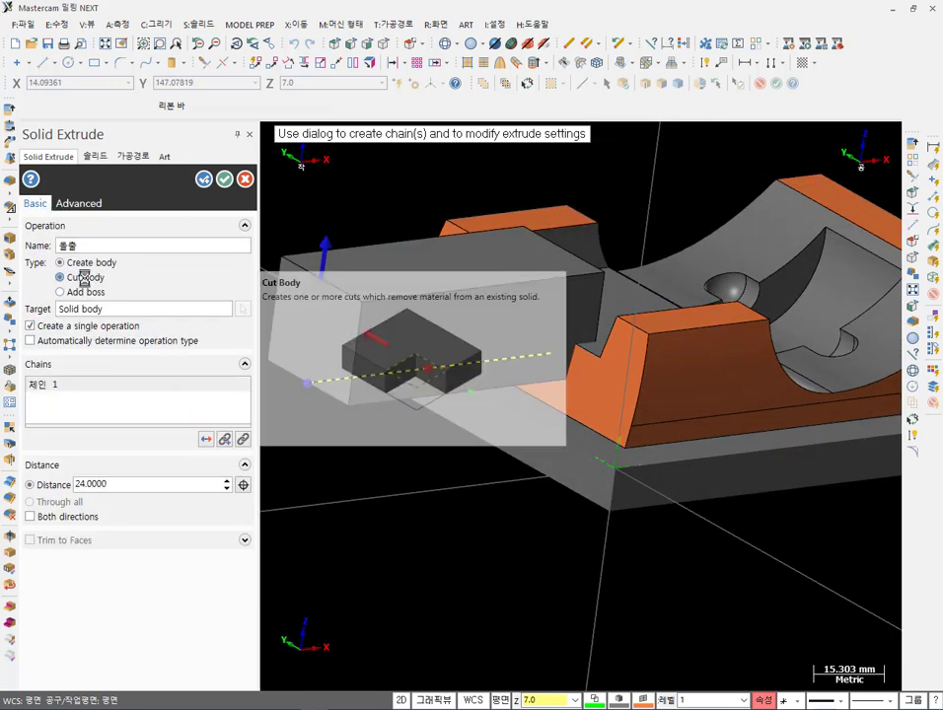
left_click(87, 281)
middle_click_drag(596, 352, 598, 387)
scroll(597, 387, "up", 4)
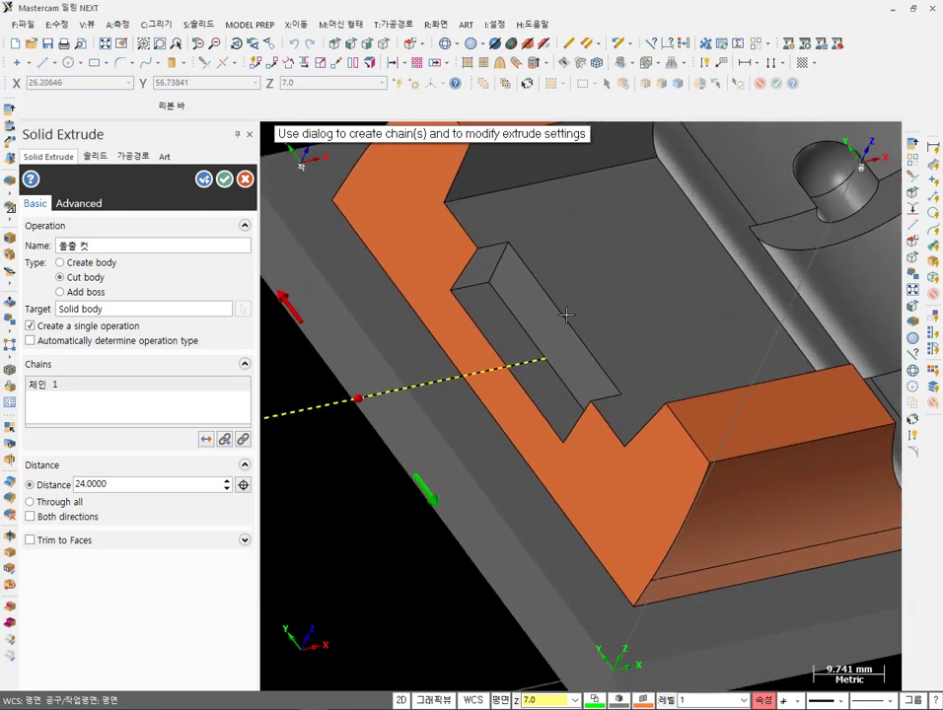
key("alt+Tab")
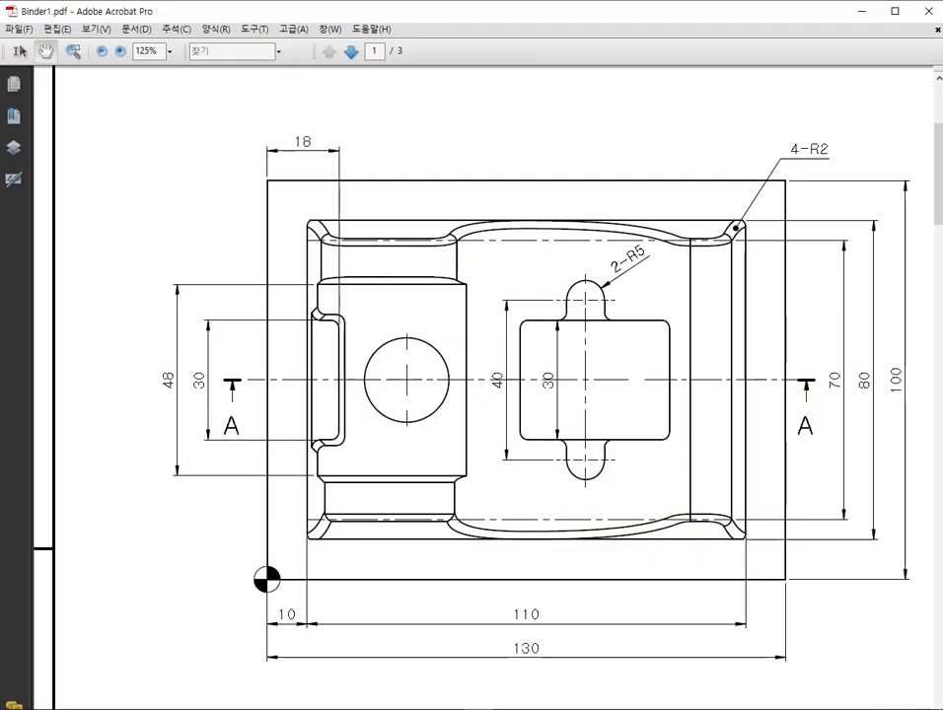
key("alt+Tab")
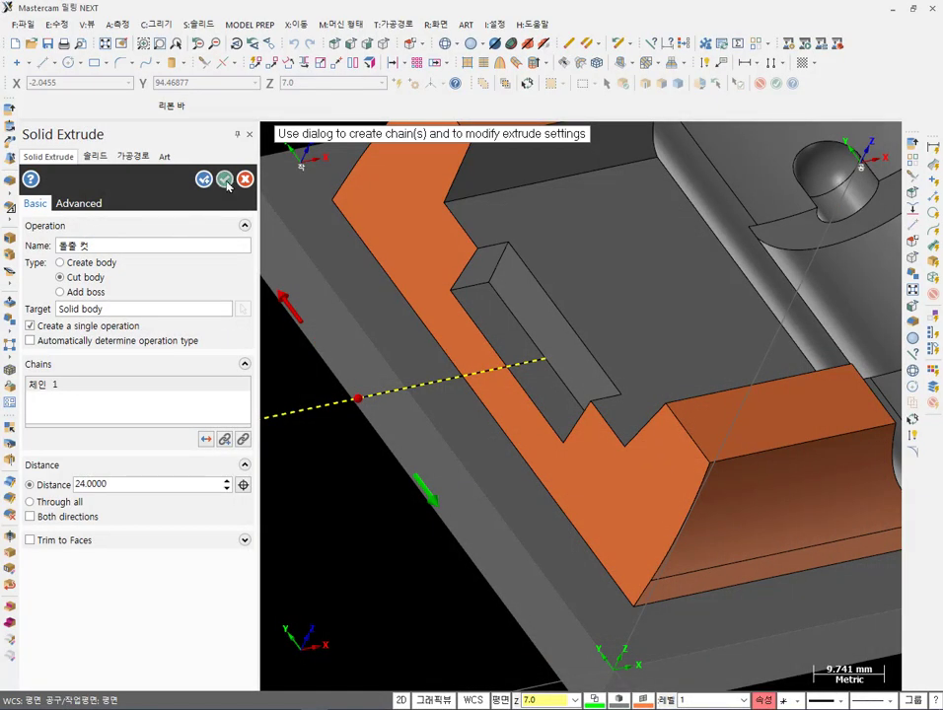
left_click(224, 178)
- Draft the two side walls of the 30 mm recess by 10 degrees, using the recess floor as the reference face
scroll(596, 282, "down", 2)
middle_click_drag(595, 282, 742, 264)
scroll(728, 346, "up", 4)
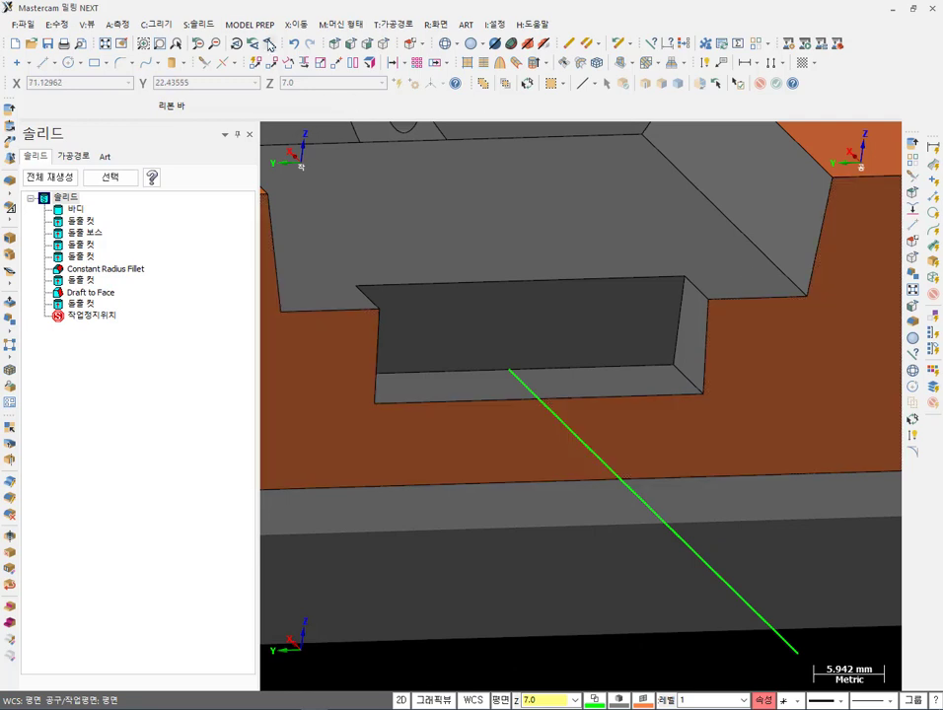
left_click(207, 25)
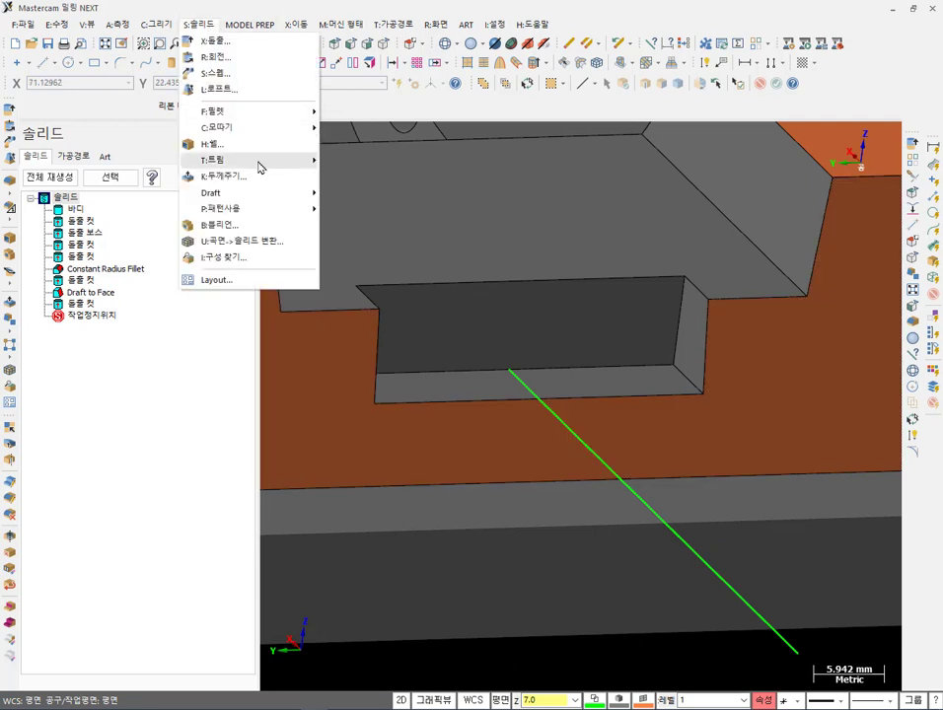
mouse_move(253, 194)
left_click(370, 194)
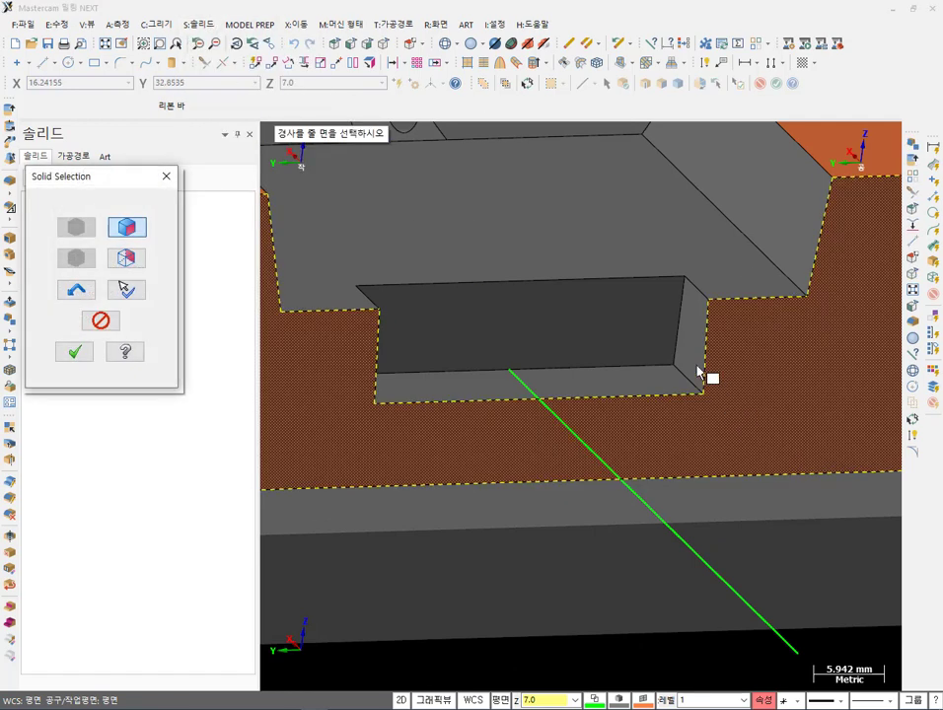
middle_click_drag(696, 352, 441, 364)
left_click(441, 365)
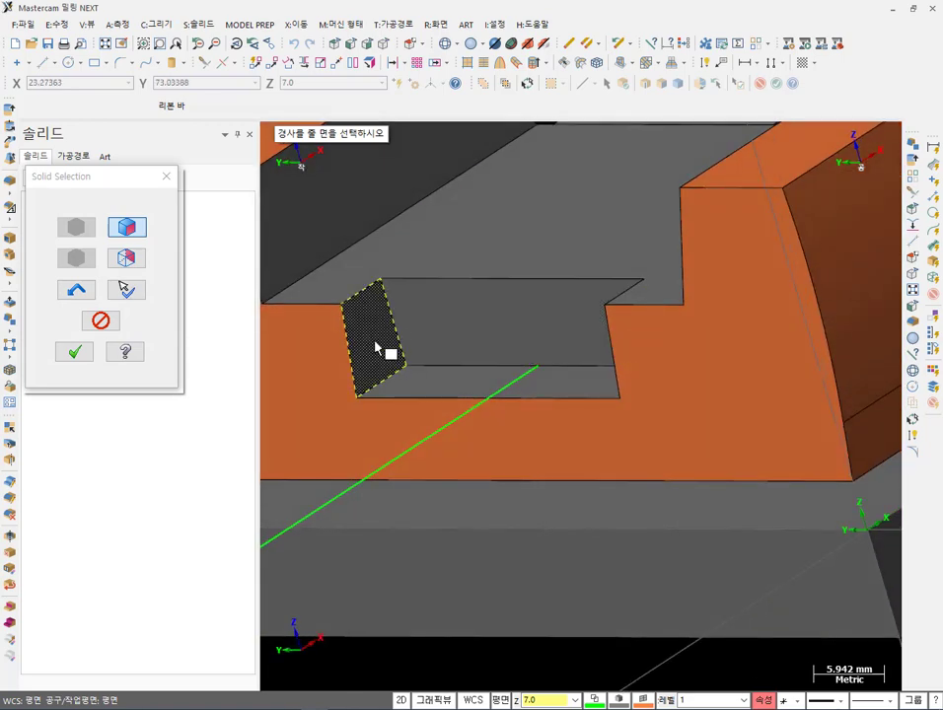
left_click(74, 352)
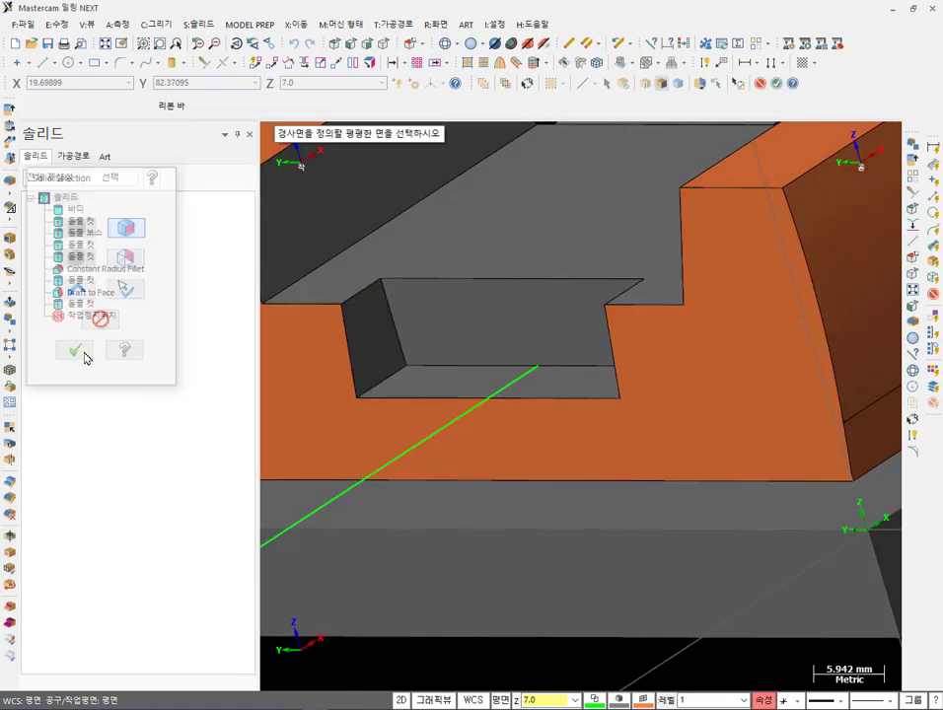
left_click(422, 390)
middle_click_drag(514, 263, 568, 263)
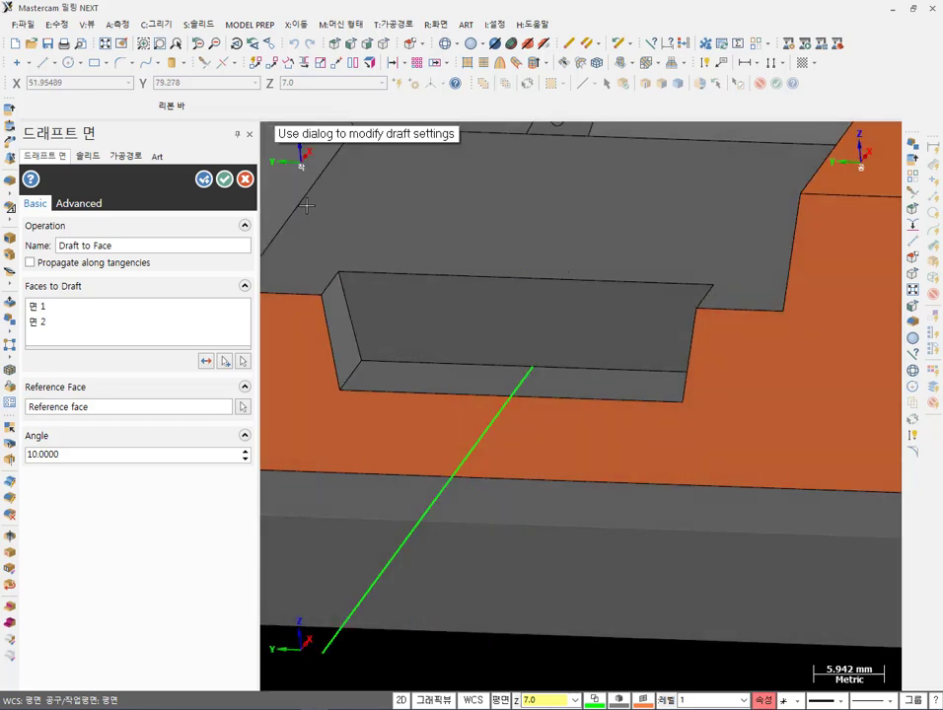
left_click(225, 178)
- Look up the SR11 dome's centre height in section A-A of the PDF drawing and set the construction depth Z to 12
left_click(351, 44)
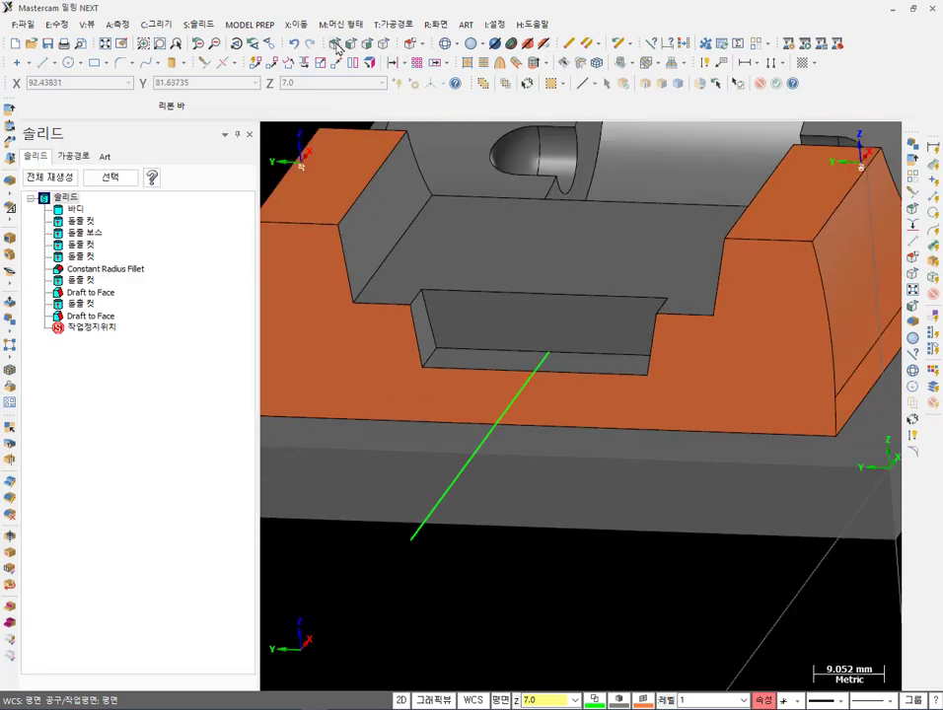
left_click(336, 45)
scroll(434, 365, "up", 4)
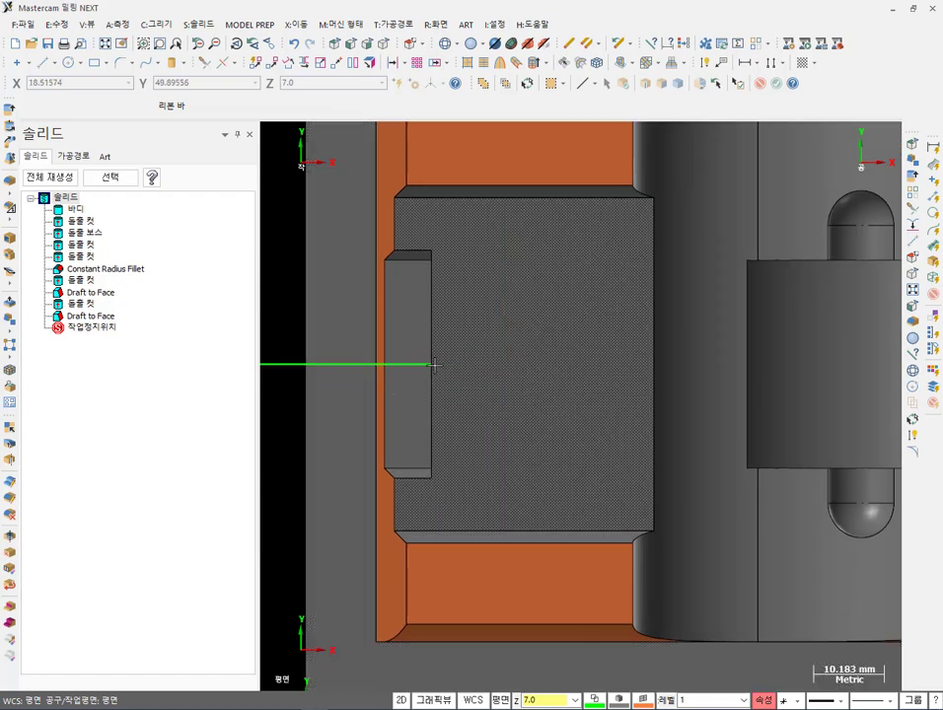
left_click(548, 708)
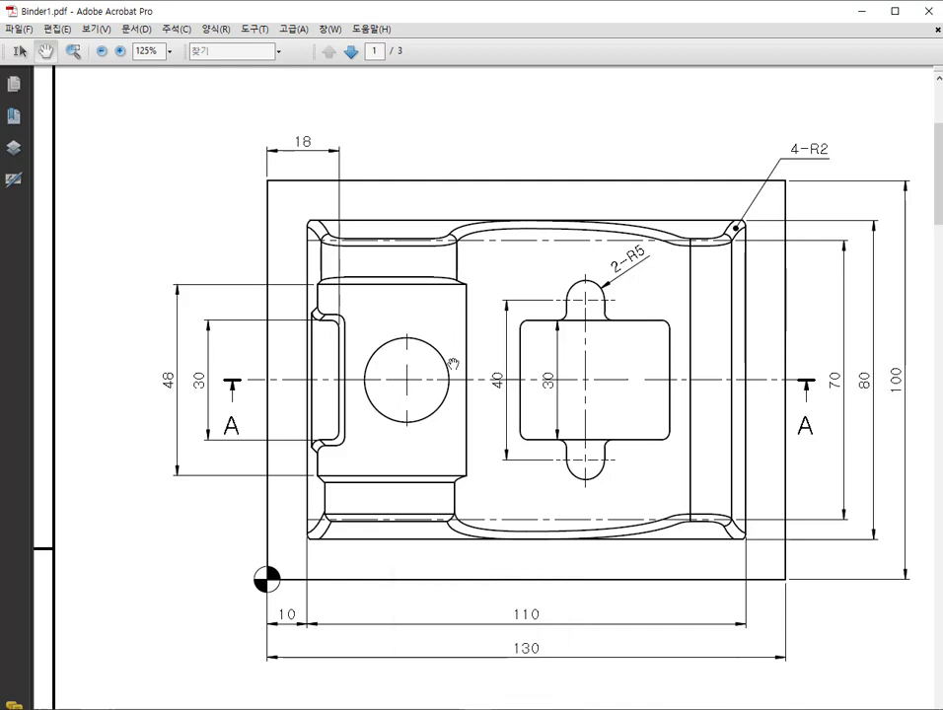
scroll(439, 540, "down", 5)
left_click_drag(396, 483, 427, 464)
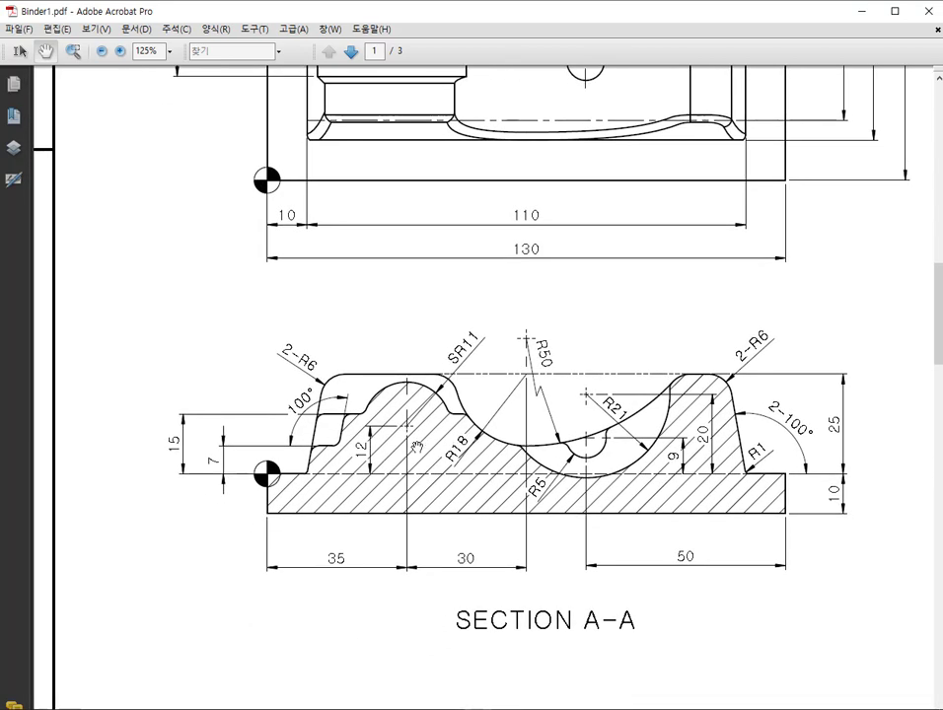
left_click_drag(572, 305, 585, 378)
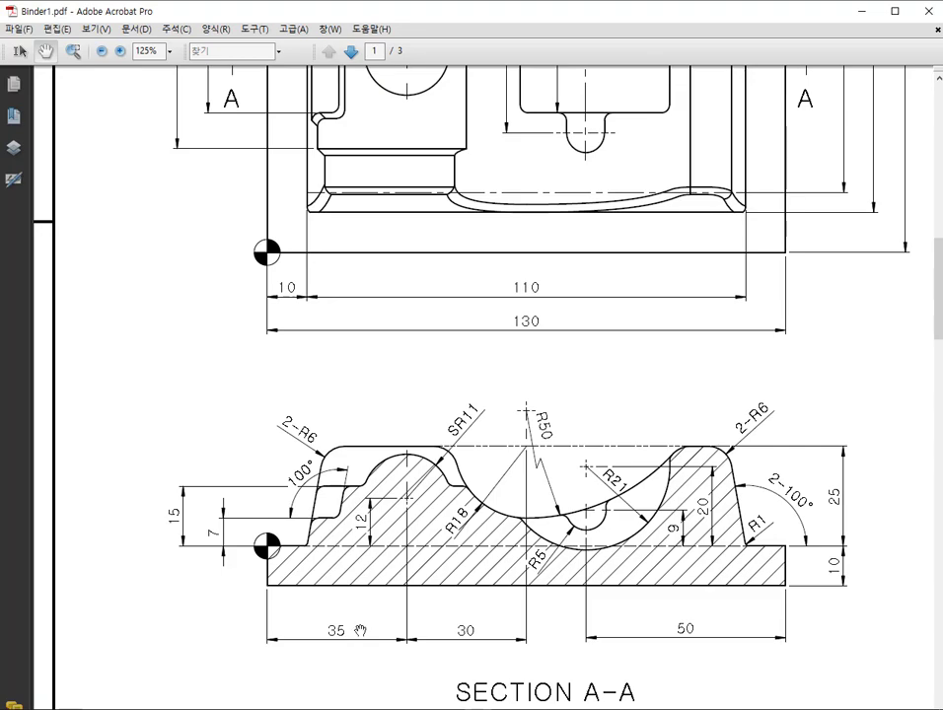
key("alt+Tab")
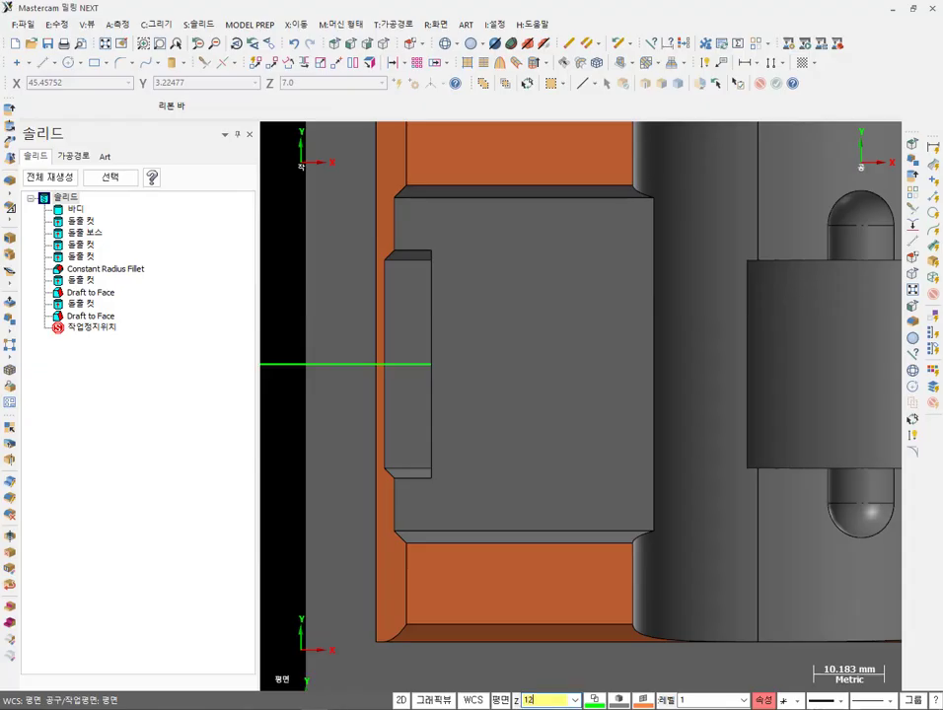
key("Return")
- Draw a circle of radius 11 centred at X 0, Y 50 on the Z 12 plane, taking the radius from the PDF's SR11 callout
key("alt+Tab")
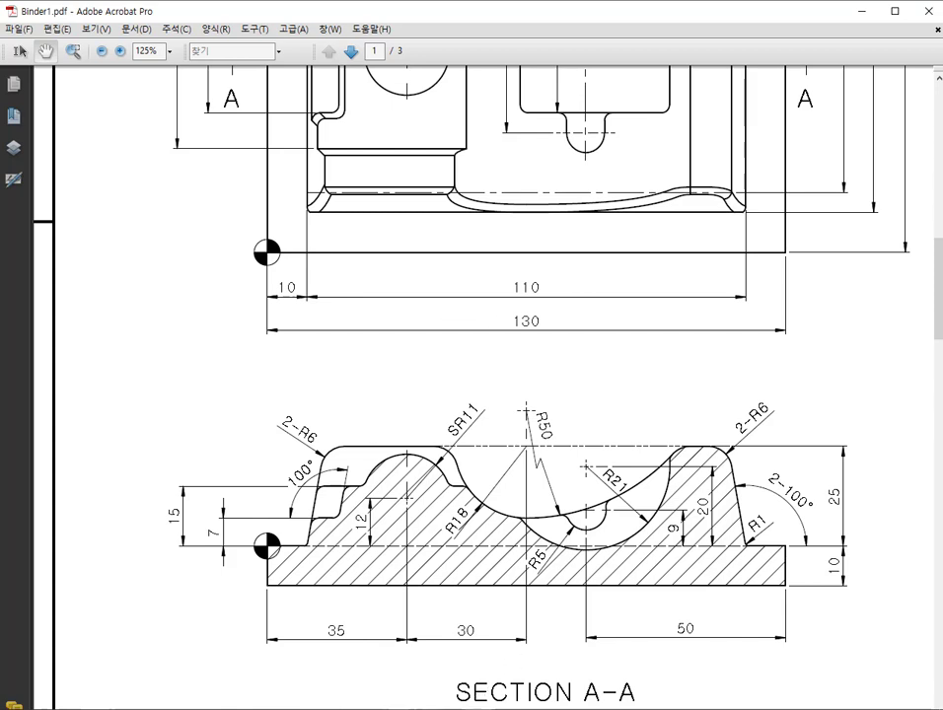
mouse_move(314, 709)
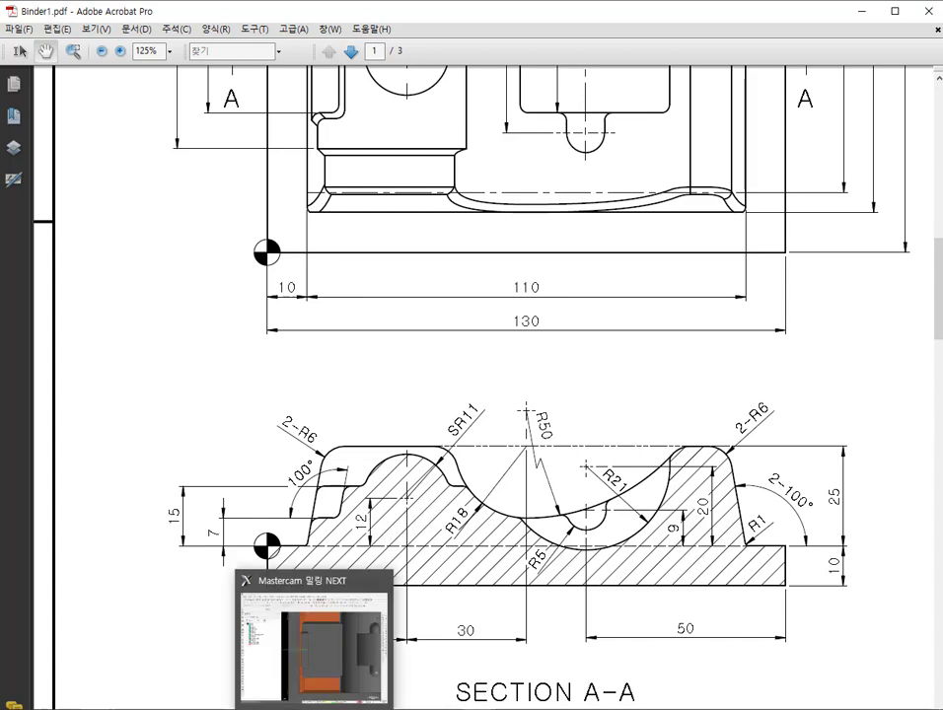
left_click(314, 709)
scroll(550, 464, "down", 3)
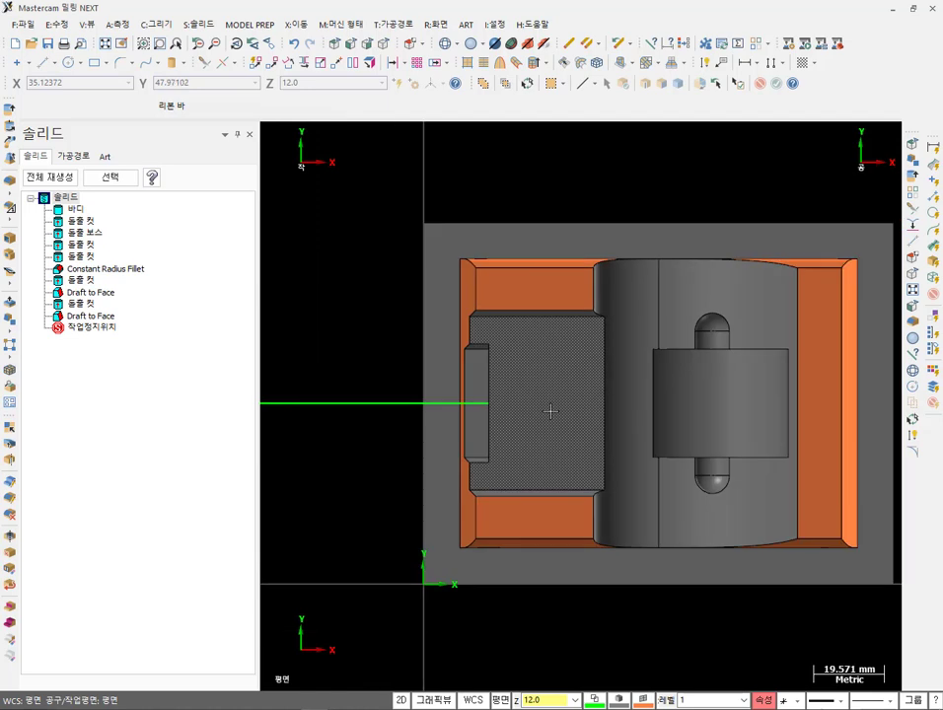
mouse_move(548, 446)
middle_mouse_down()
mouse_move(575, 381)
mouse_move(590, 371)
middle_mouse_up()
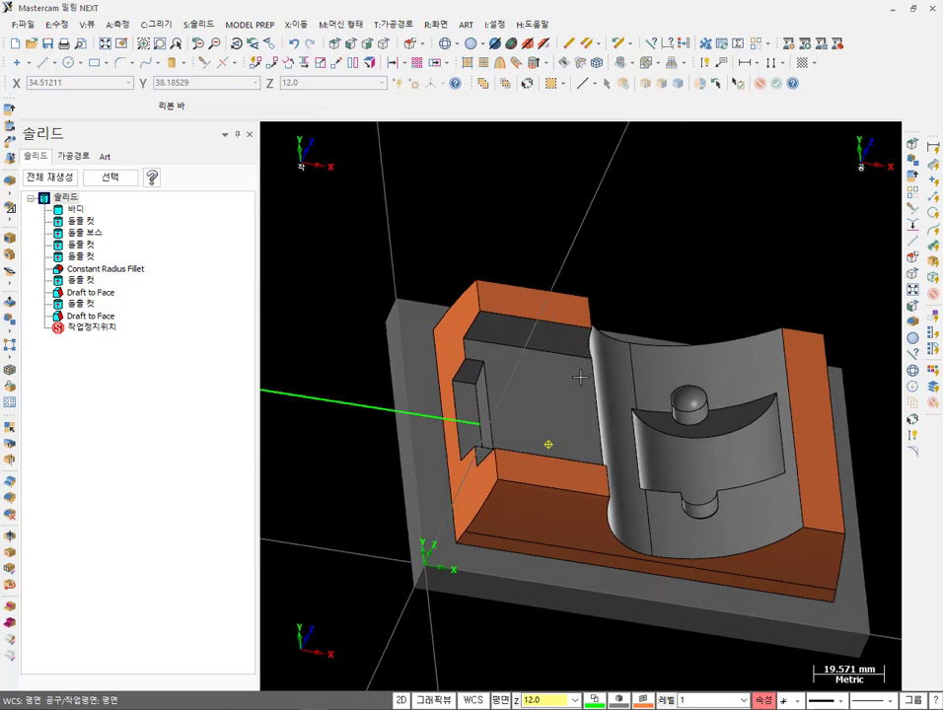
left_click(69, 63)
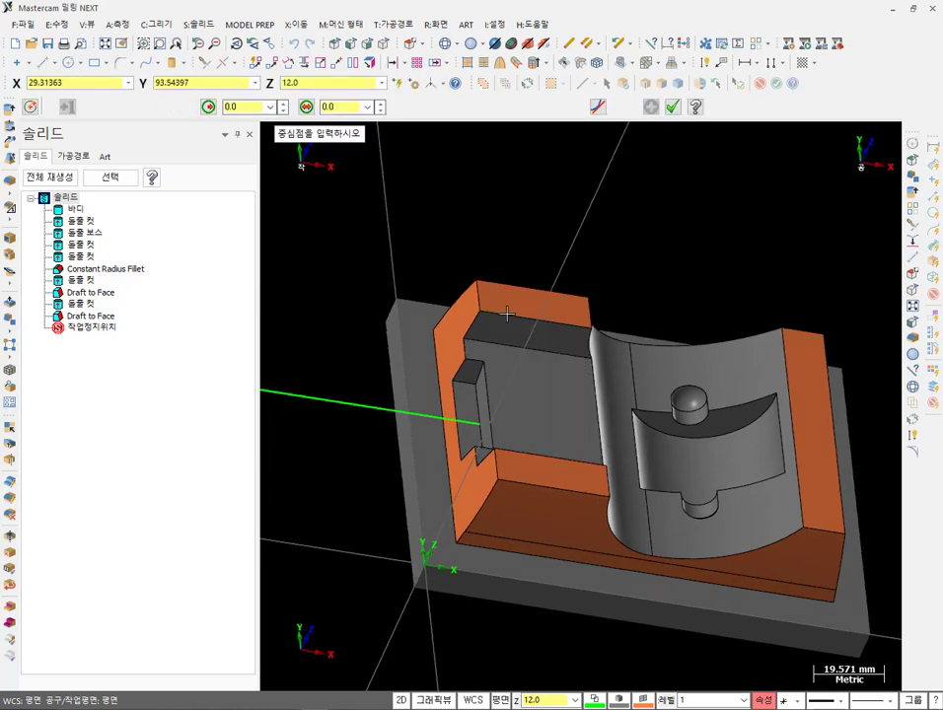
scroll(549, 178, "down", 1)
scroll(550, 177, "up", 1)
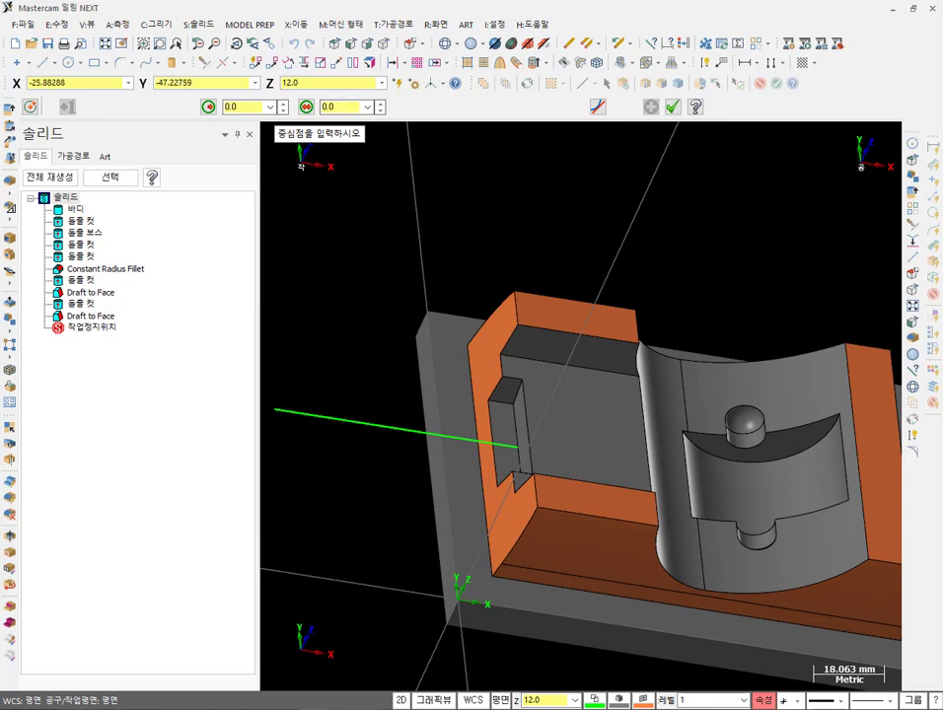
key("alt+Tab")
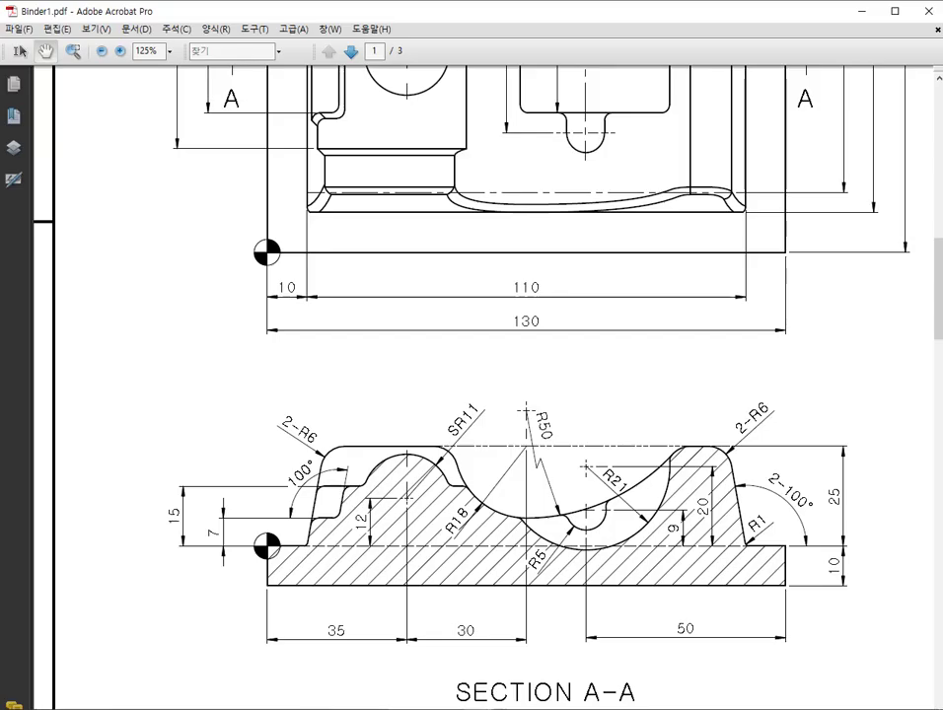
key("alt+Tab")
double_click(243, 107)
key("Return")
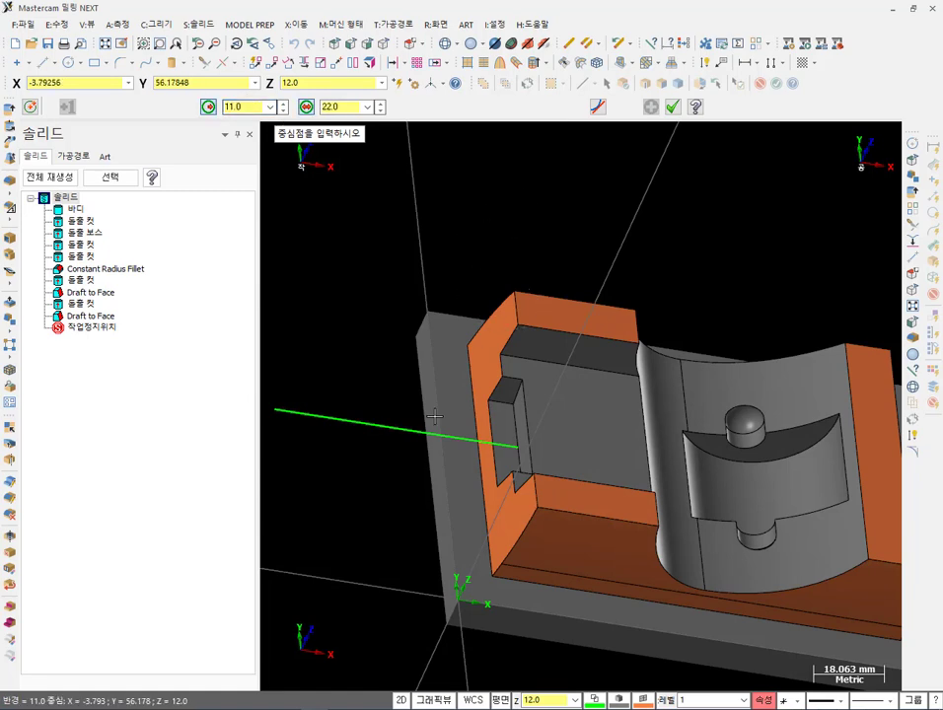
mouse_move(615, 269)
middle_mouse_down()
mouse_move(591, 331)
mouse_move(575, 316)
mouse_move(591, 305)
mouse_move(632, 304)
mouse_move(555, 325)
middle_mouse_up()
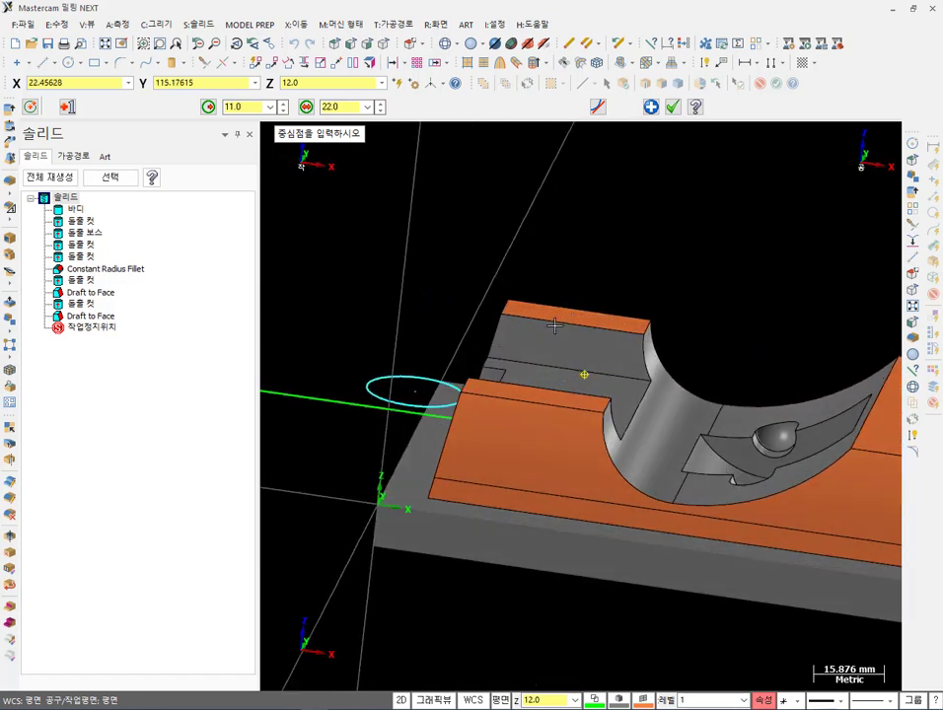
scroll(380, 358, "up", 1)
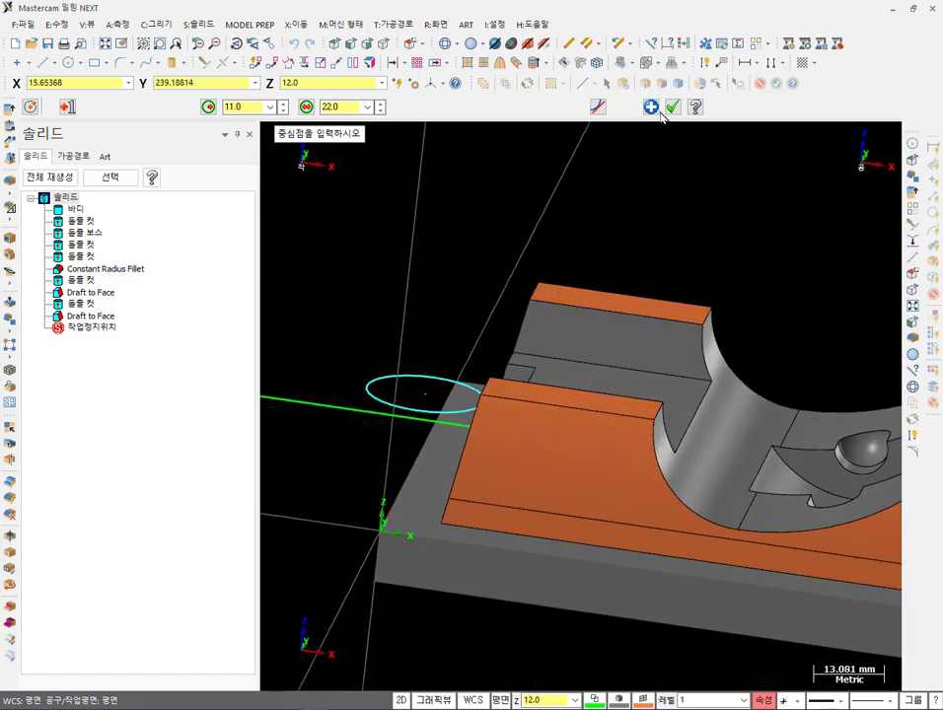
left_click(675, 108)
- Set the radius 11 circle's centre to X 35 through its arc properties and display the model in wireframe
scroll(621, 215, "down", 1)
middle_click_drag(621, 215, 463, 389)
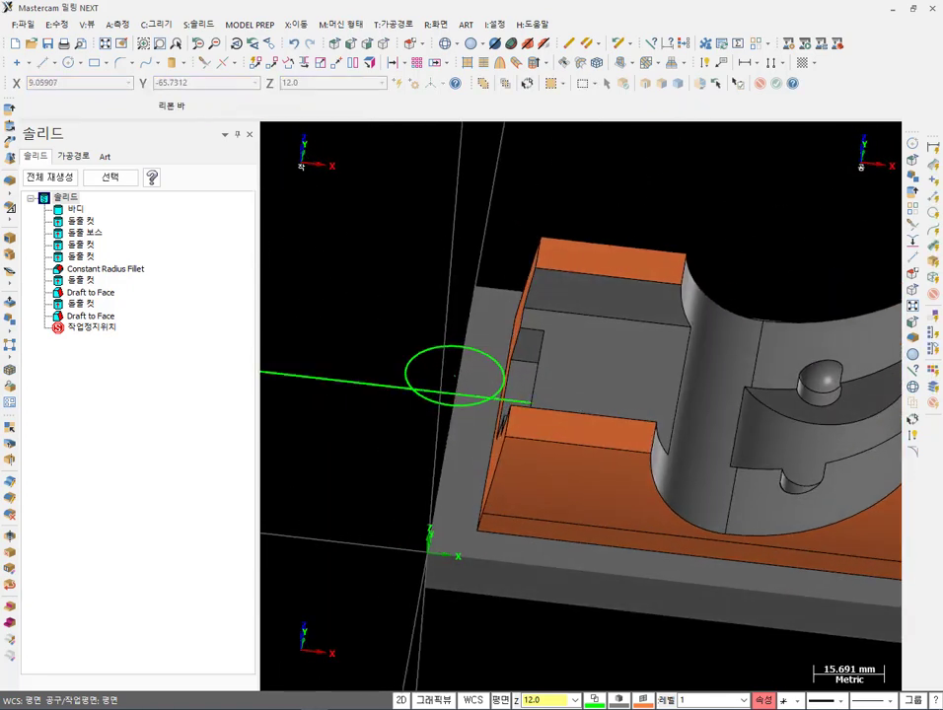
left_click(485, 618)
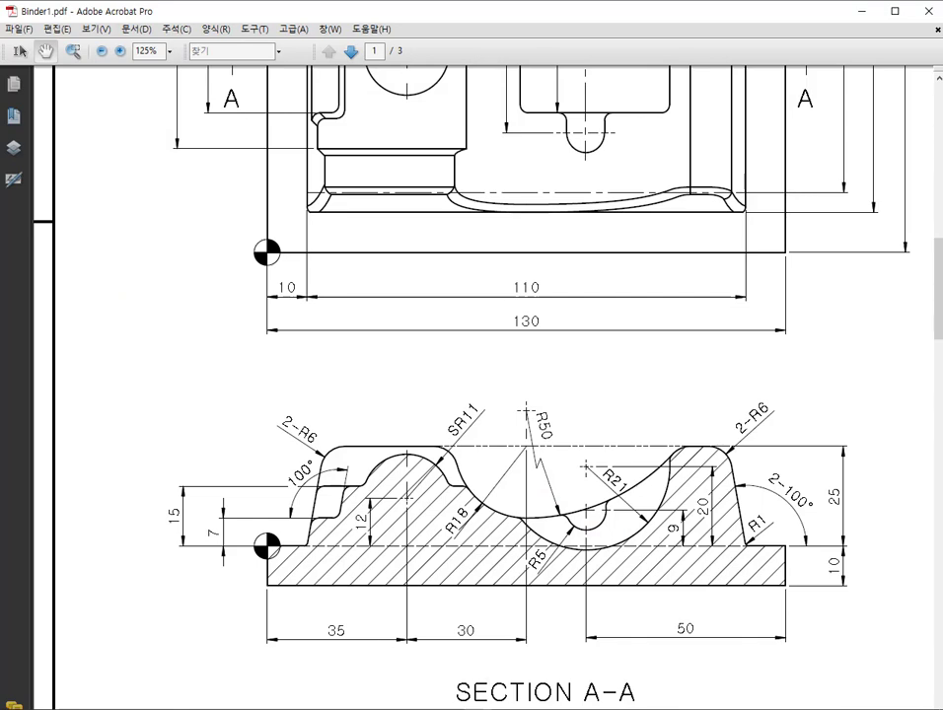
left_click(485, 708)
left_click(419, 356)
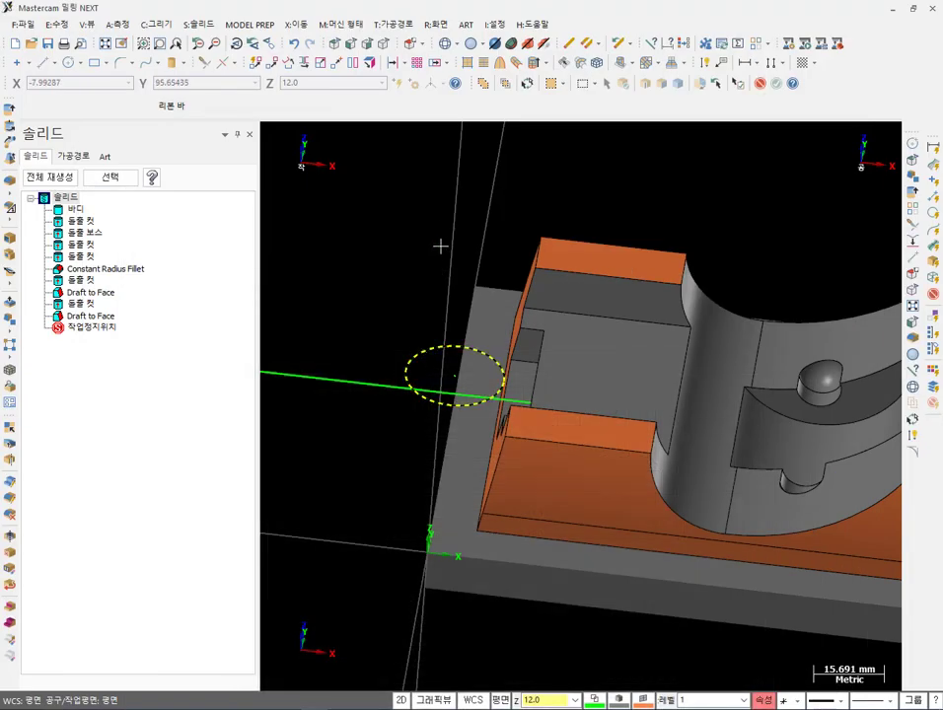
key("F4")
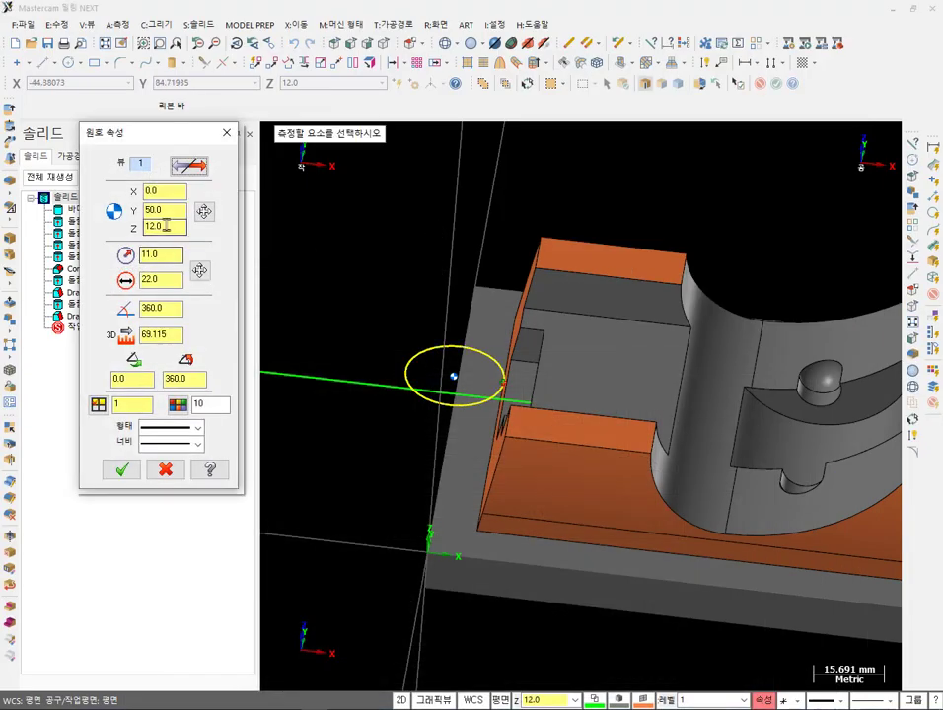
left_click(168, 193)
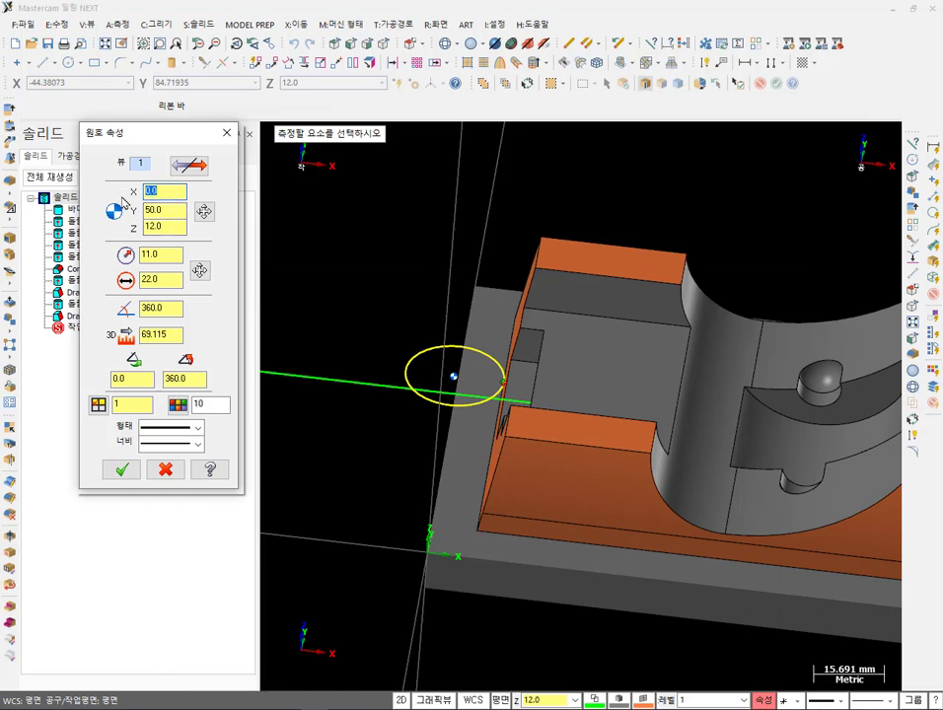
key("Return")
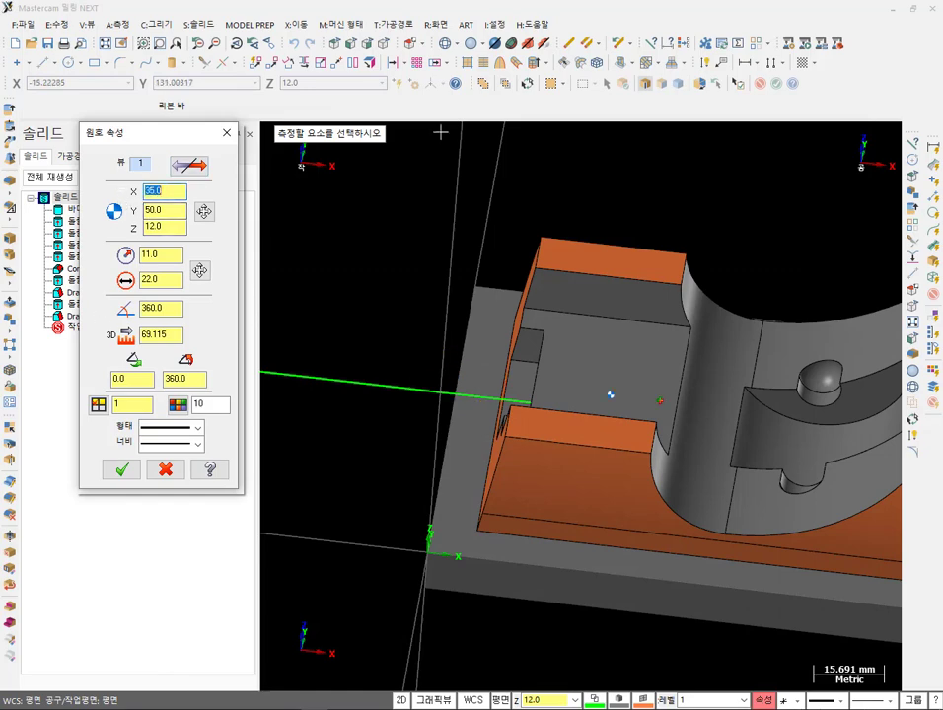
left_click(445, 44)
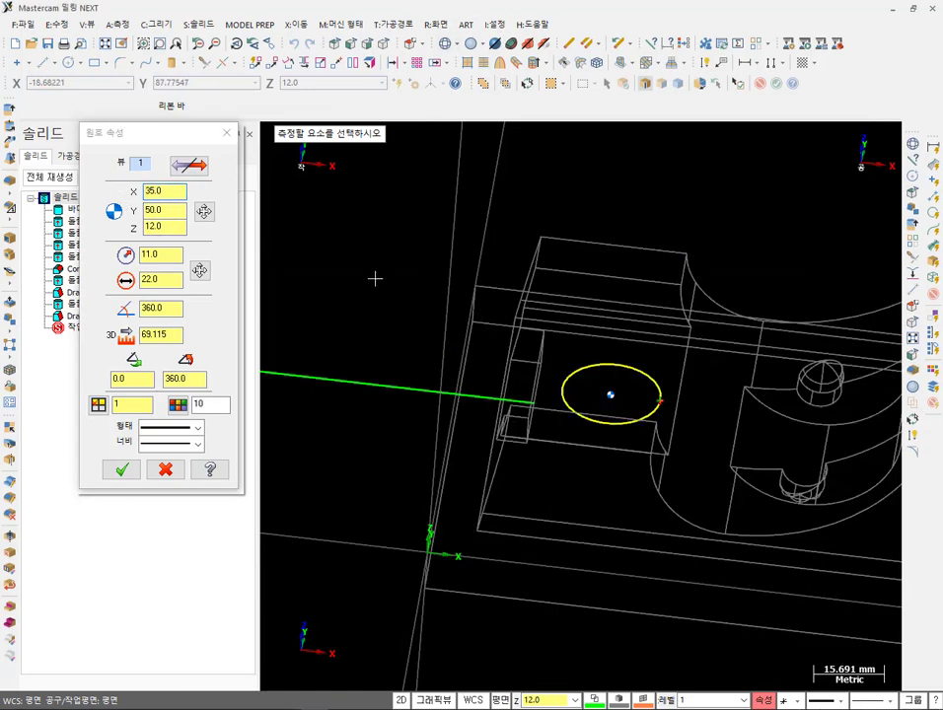
left_click(122, 471)
middle_click_drag(598, 248, 516, 224)
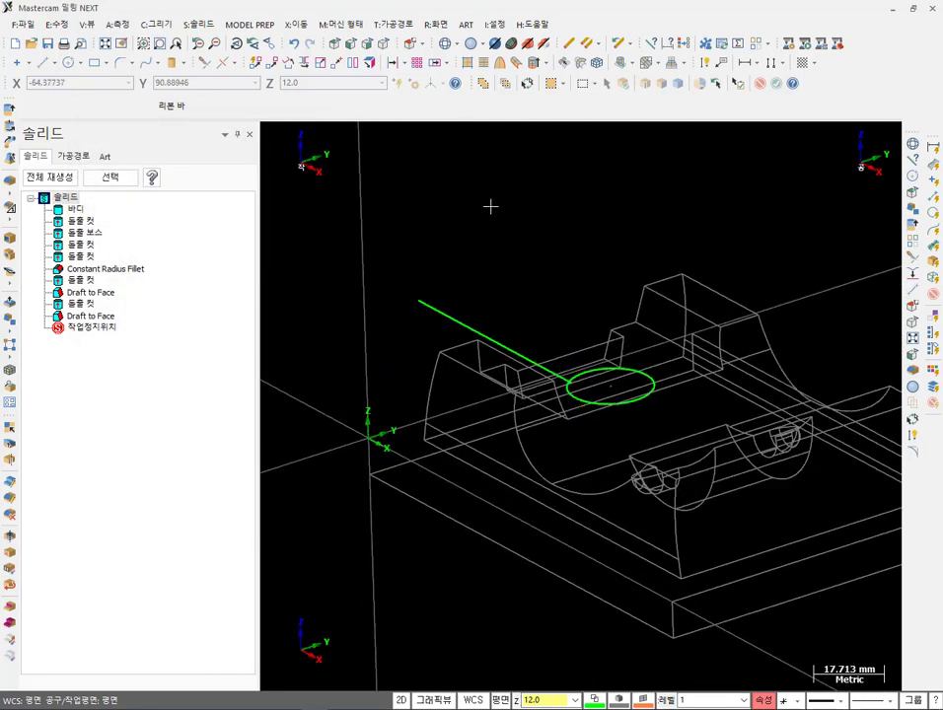
- Create a solid sphere centred on the circle's centre with radius 11 matched to the circle, and display the model shaded
left_click(156, 24)
mouse_move(221, 302)
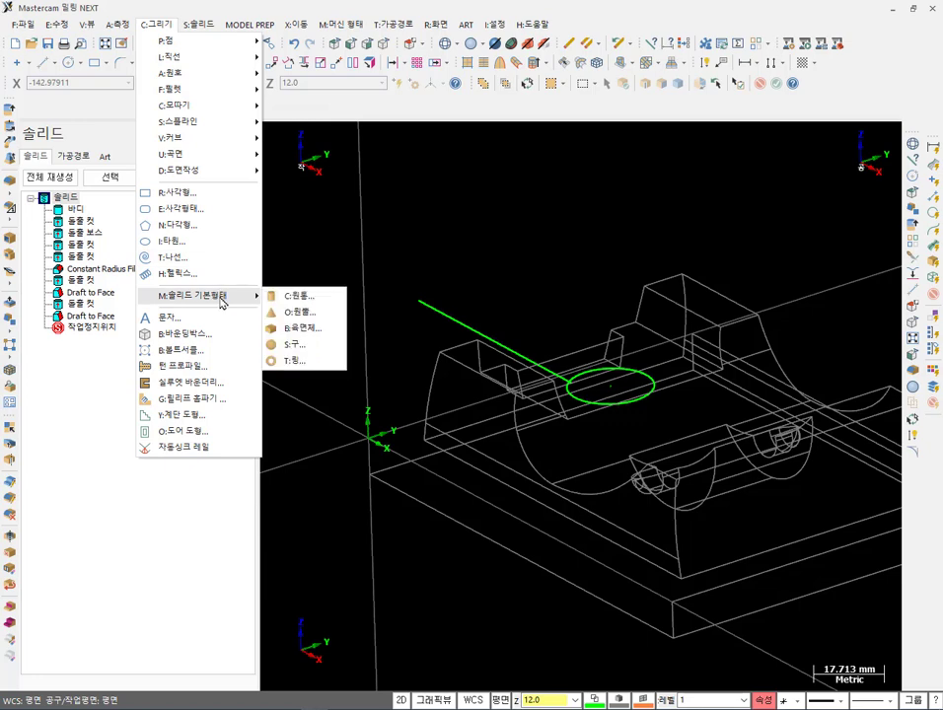
left_click(297, 344)
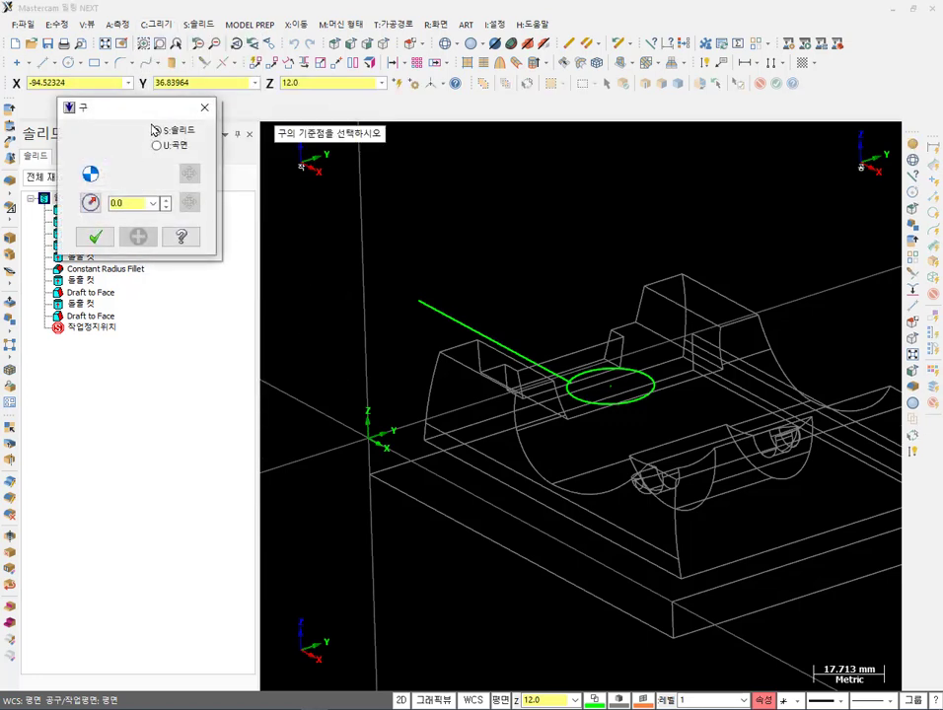
scroll(611, 394, "up", 5)
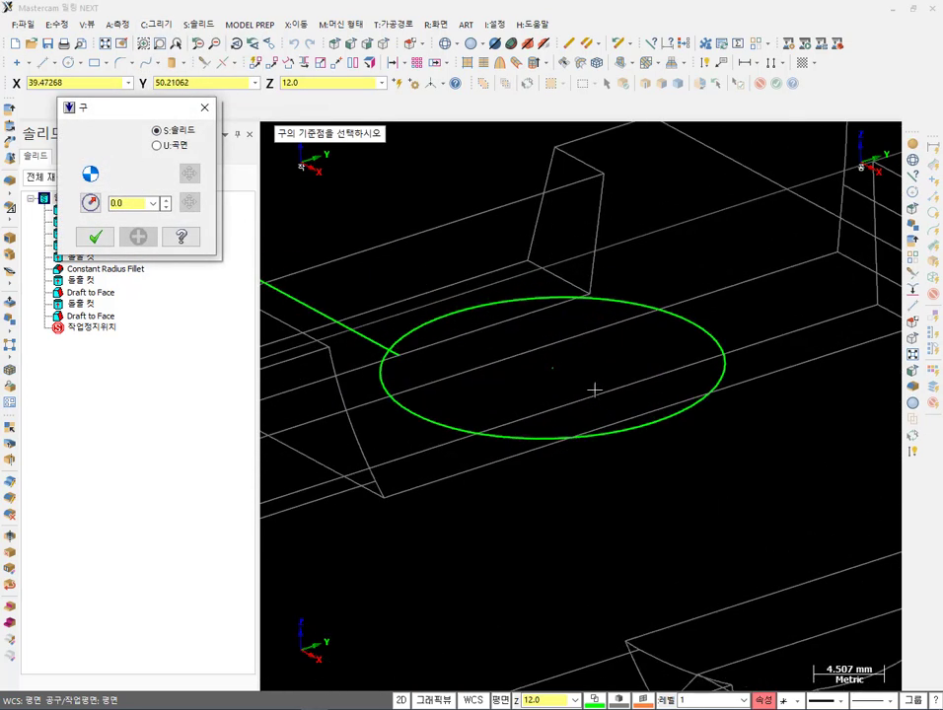
left_click(558, 371)
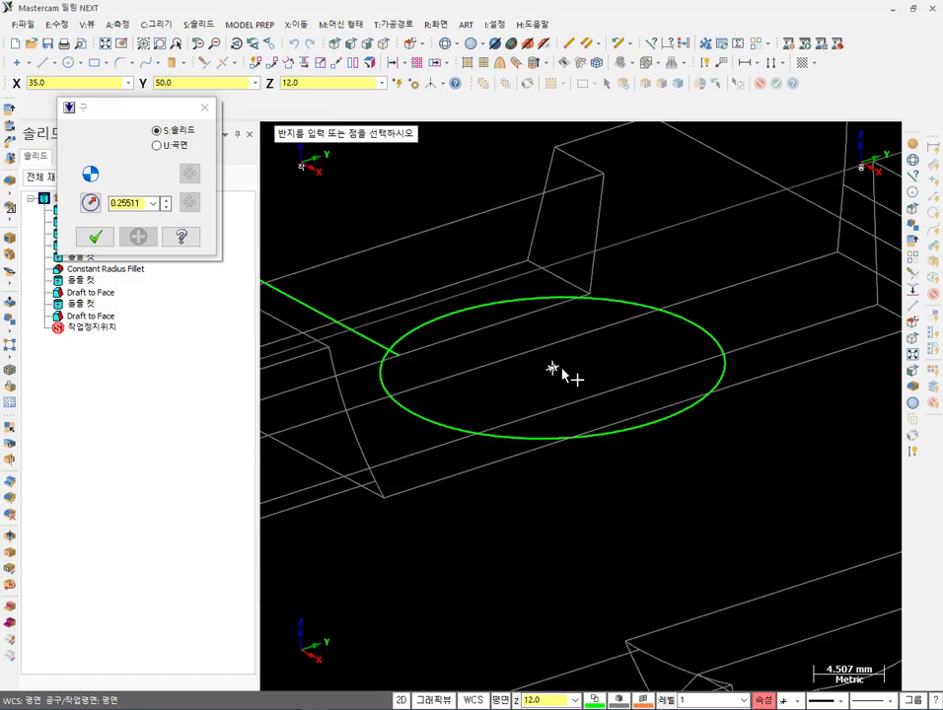
left_click(691, 323)
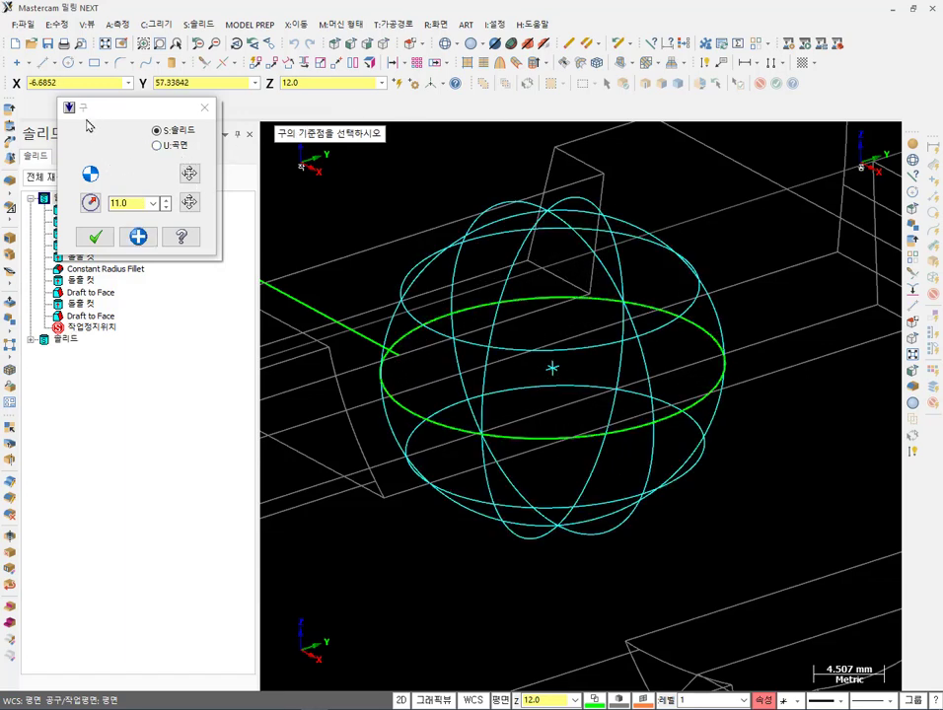
left_click(95, 237)
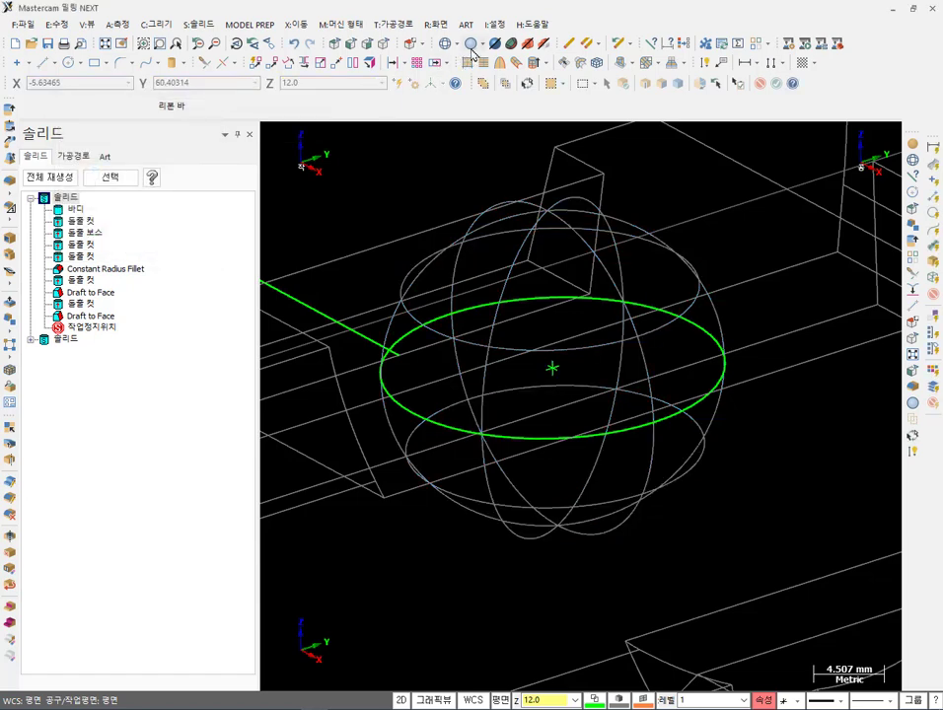
left_click(470, 46)
- Boolean-add the radius 11 sphere to the main body
scroll(554, 249, "down", 4)
mouse_move(475, 371)
middle_mouse_down()
mouse_move(516, 327)
mouse_move(587, 386)
middle_mouse_up()
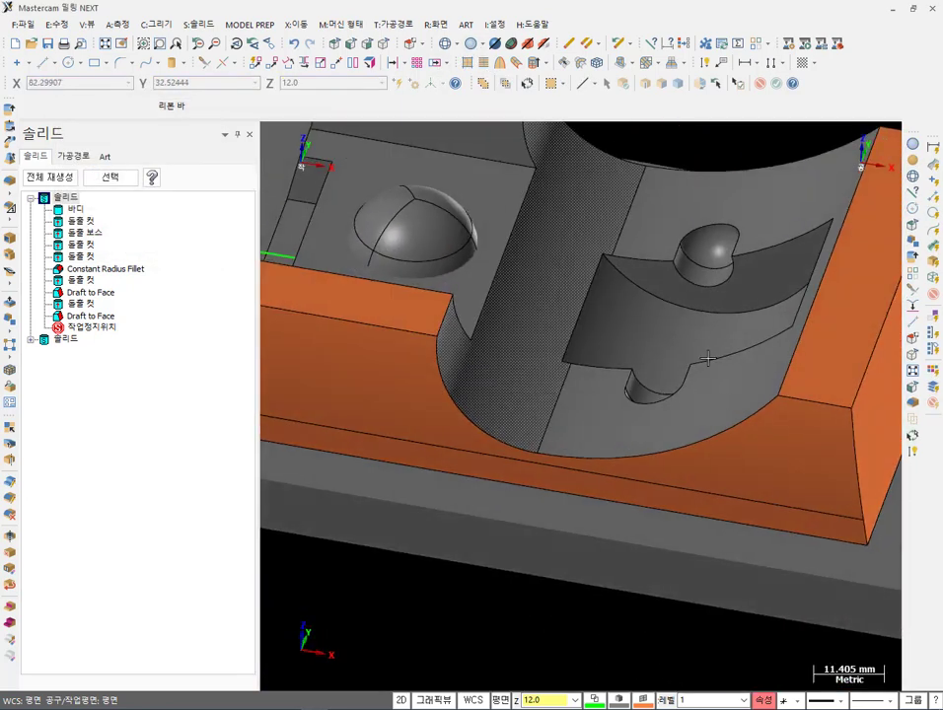
scroll(769, 343, "down", 2)
middle_click_drag(527, 260, 550, 303)
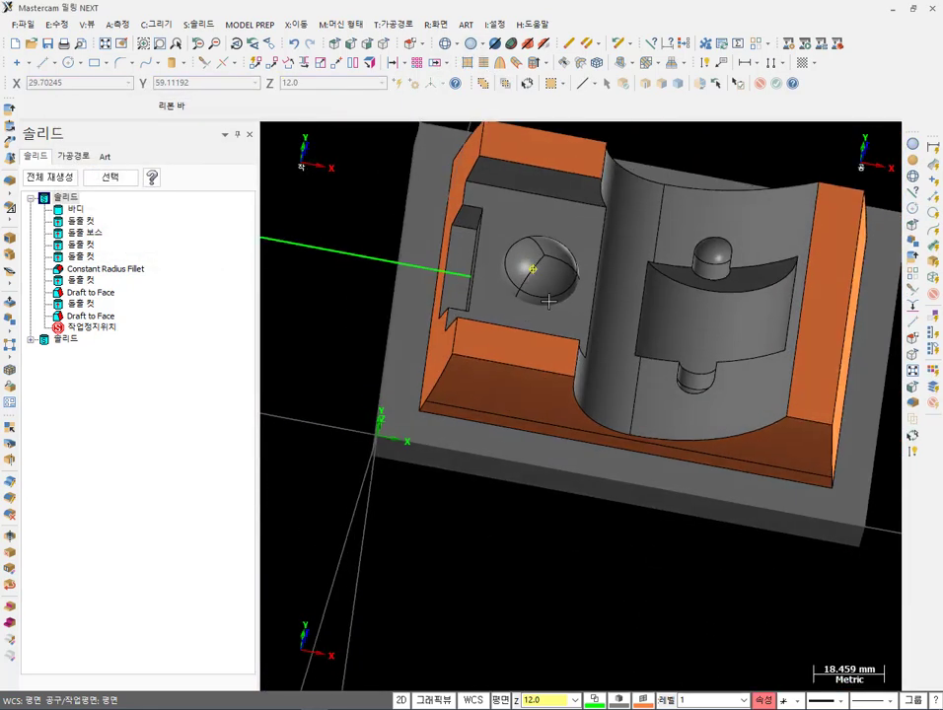
left_click(193, 27)
mouse_move(244, 225)
left_click(360, 223)
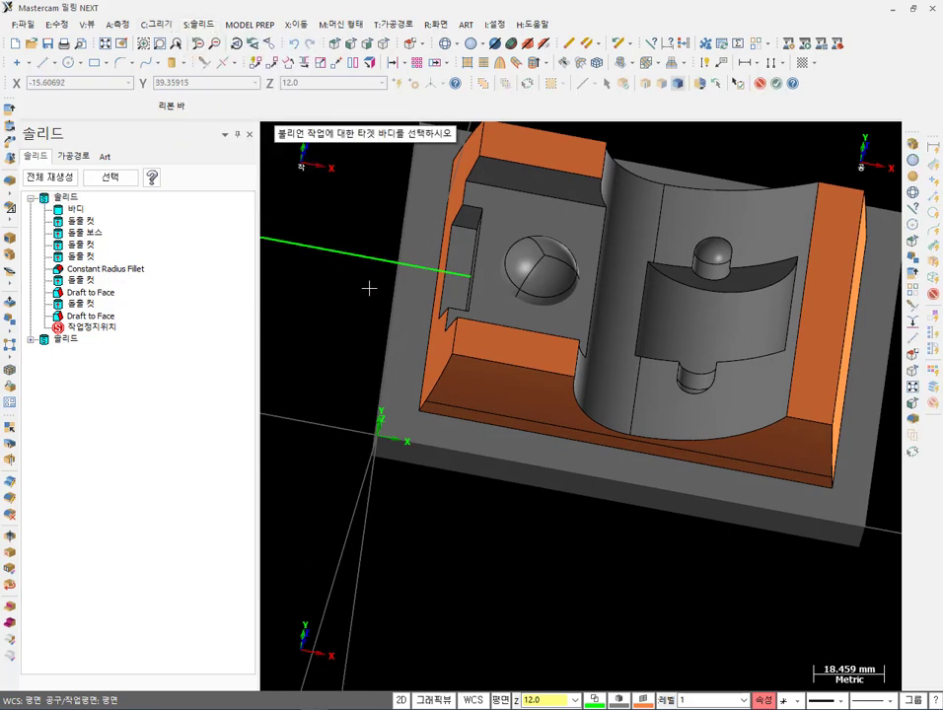
left_click(579, 217)
left_click(537, 271)
left_click(73, 353)
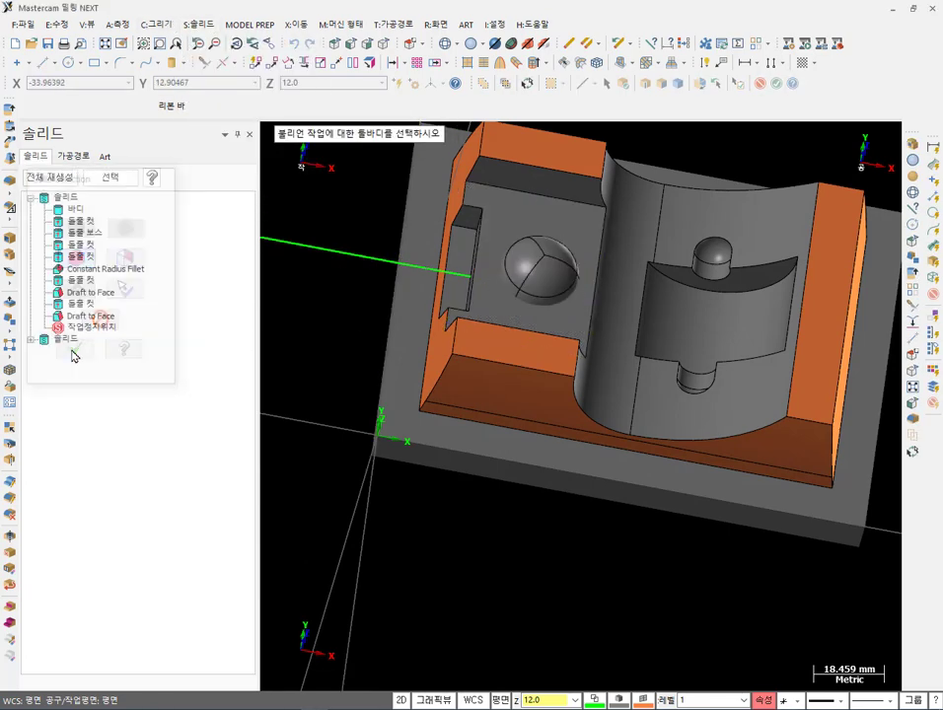
left_click(227, 180)
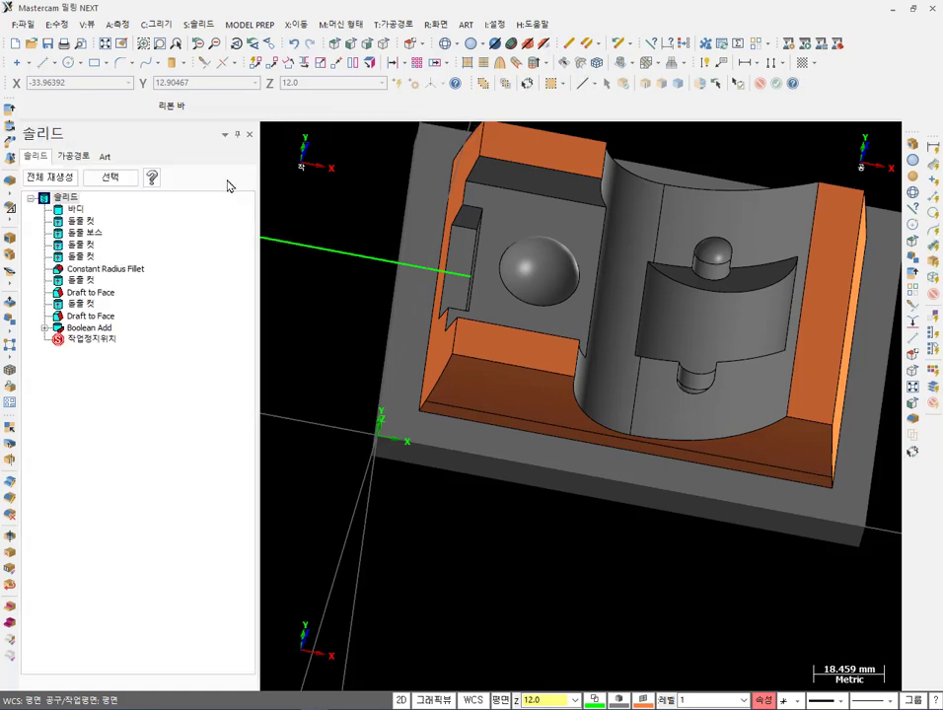
- Examine the PDF drawing's fillet note, isometric view and section A-A for the edges and radii to round
left_click(608, 322)
scroll(631, 330, "down", 1)
middle_click_drag(645, 335, 653, 280)
scroll(666, 267, "up", 3)
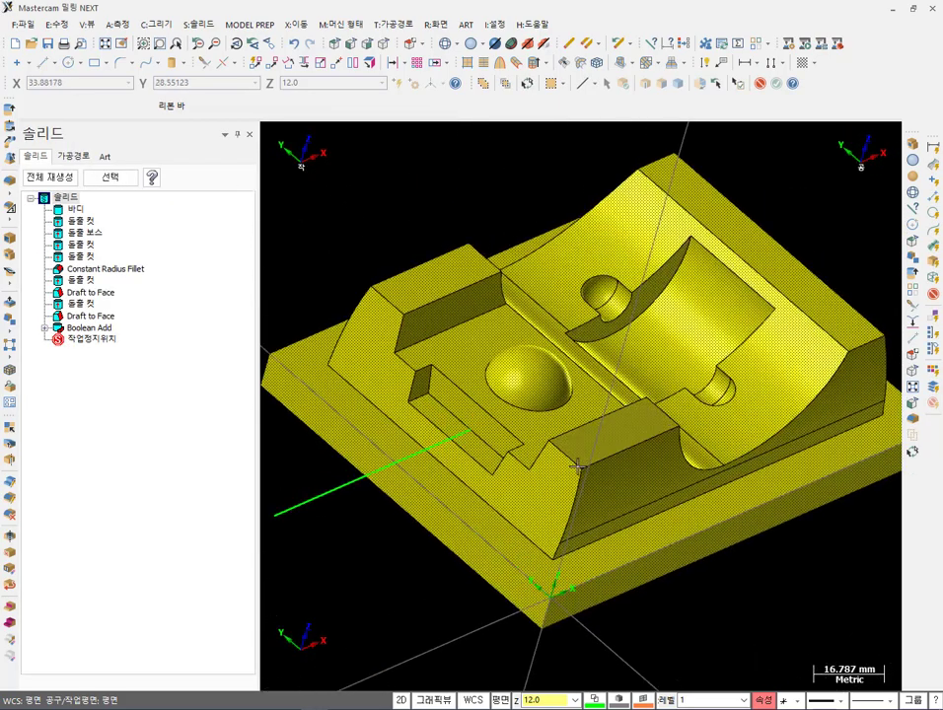
key("alt+Tab")
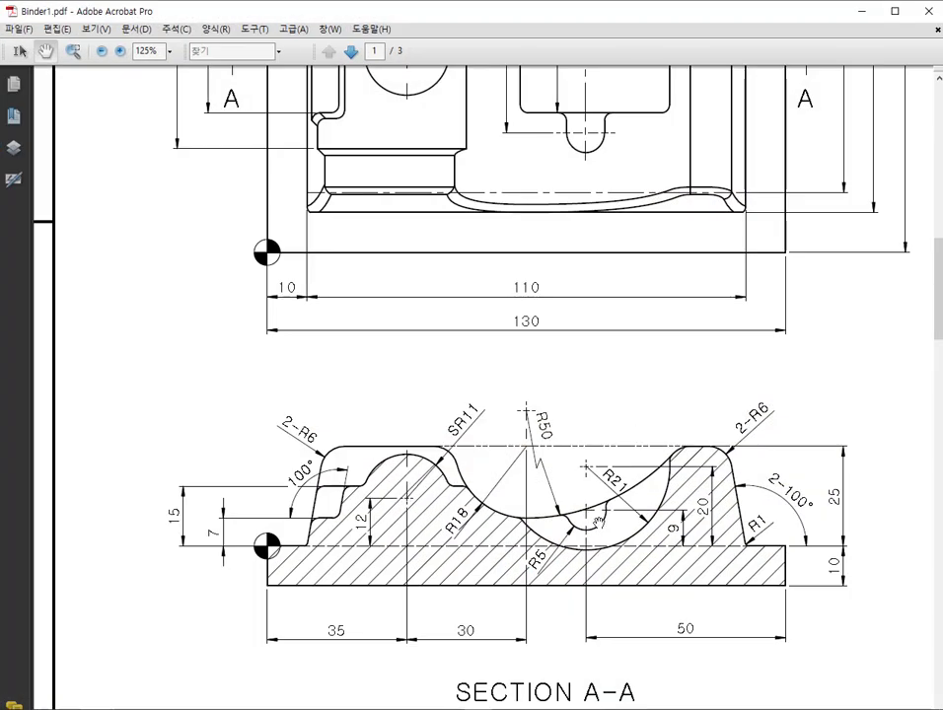
left_click_drag(760, 516, 709, 675)
mouse_move(642, 360)
left_mouse_down()
mouse_move(670, 503)
mouse_move(668, 477)
mouse_move(511, 362)
mouse_move(177, 362)
left_mouse_up()
left_click_drag(657, 499, 395, 512)
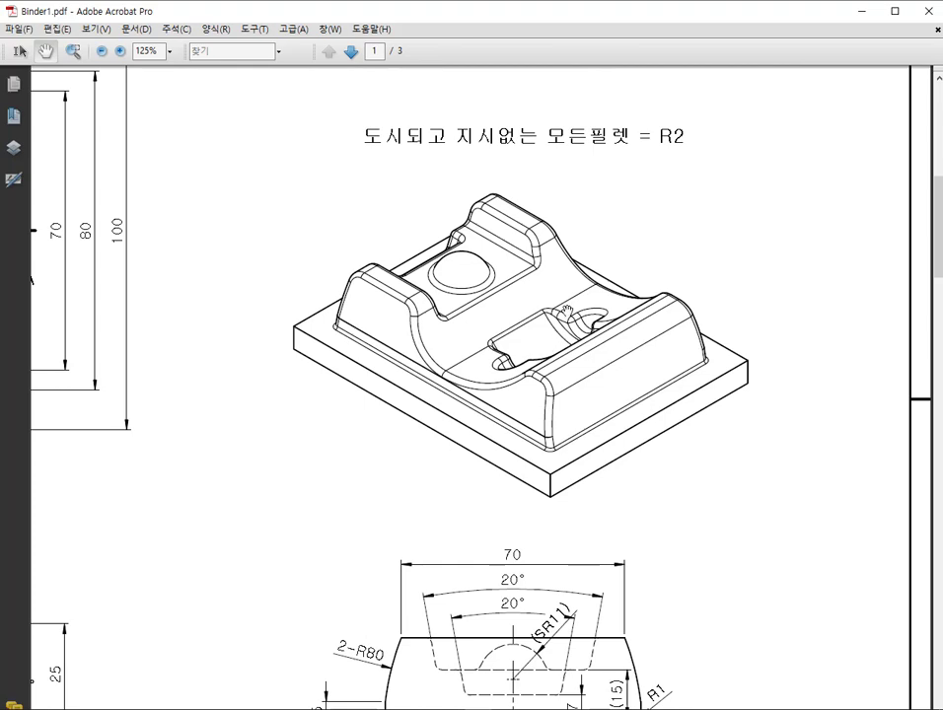
left_click_drag(567, 510, 744, 377)
left_click_drag(191, 462, 620, 452)
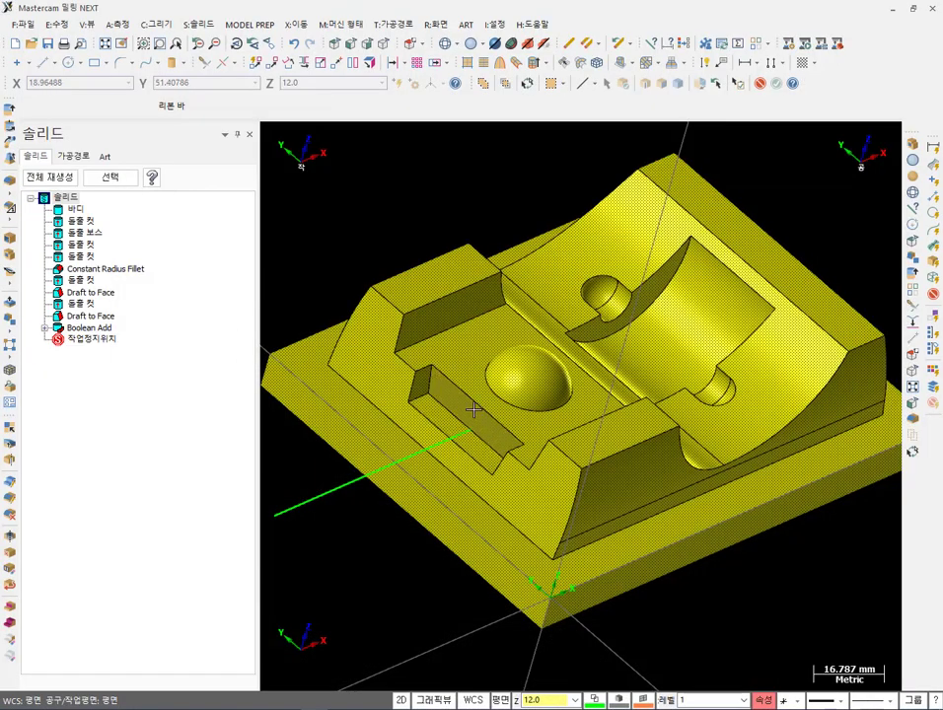
middle_click_drag(592, 395, 427, 451)
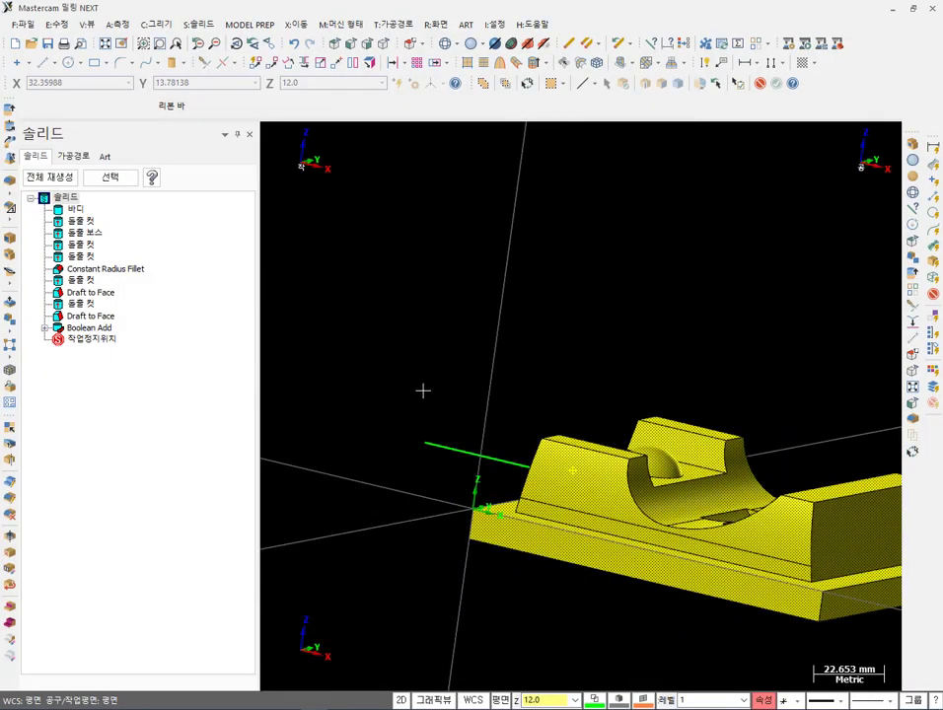
middle_click_drag(421, 359, 454, 379)
scroll(455, 379, "down", 3)
key("Escape")
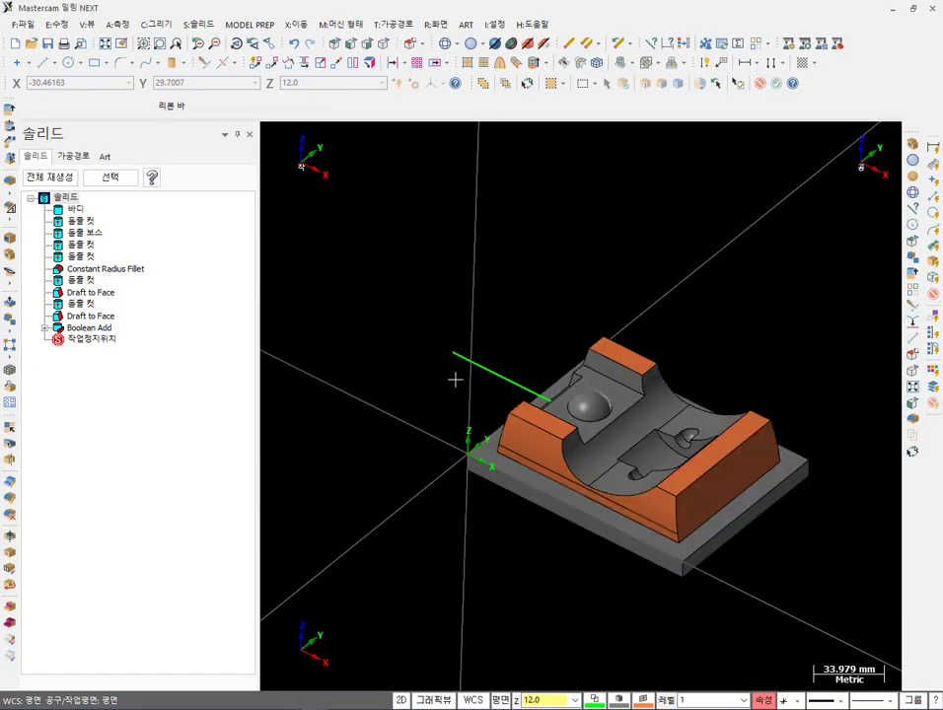
scroll(757, 485, "up", 5)
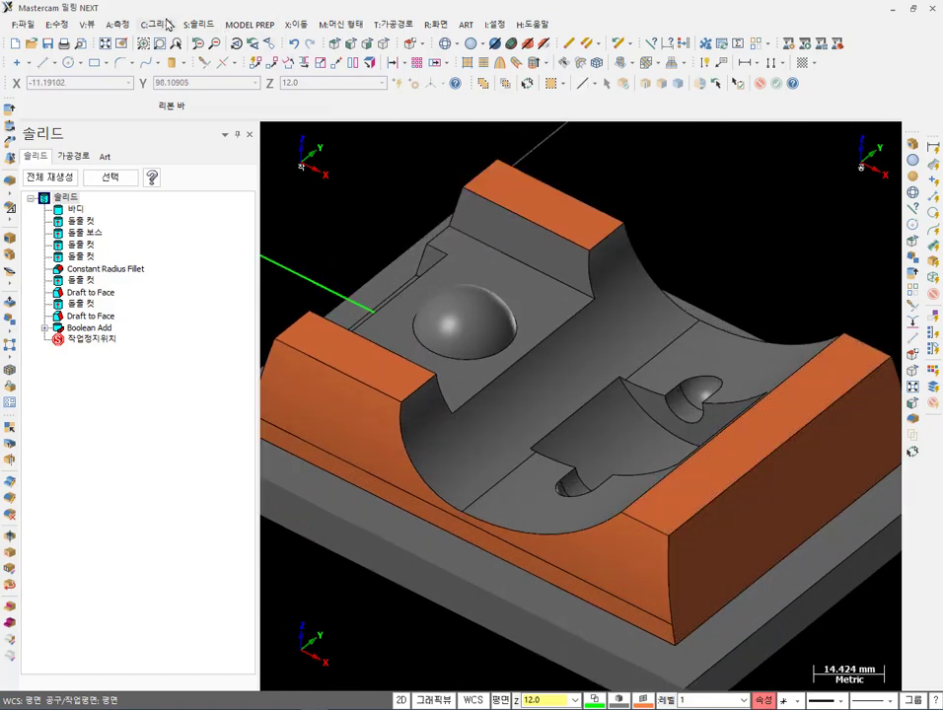
left_click(195, 25)
mouse_move(231, 113)
left_click(336, 116)
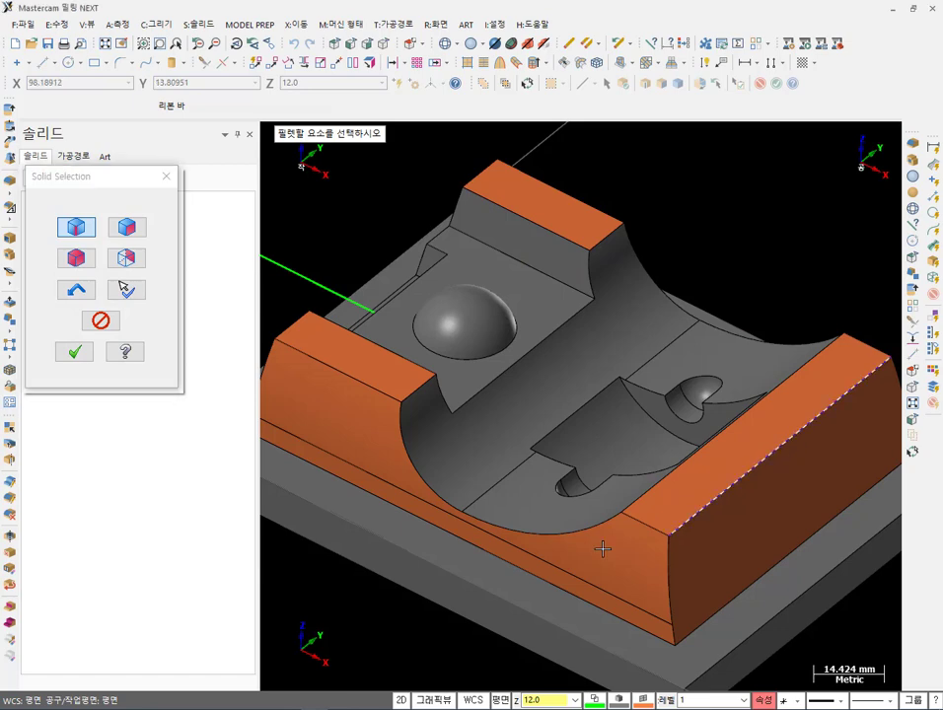
left_click(680, 472)
middle_click_drag(512, 532, 612, 457)
scroll(692, 459, "up", 7)
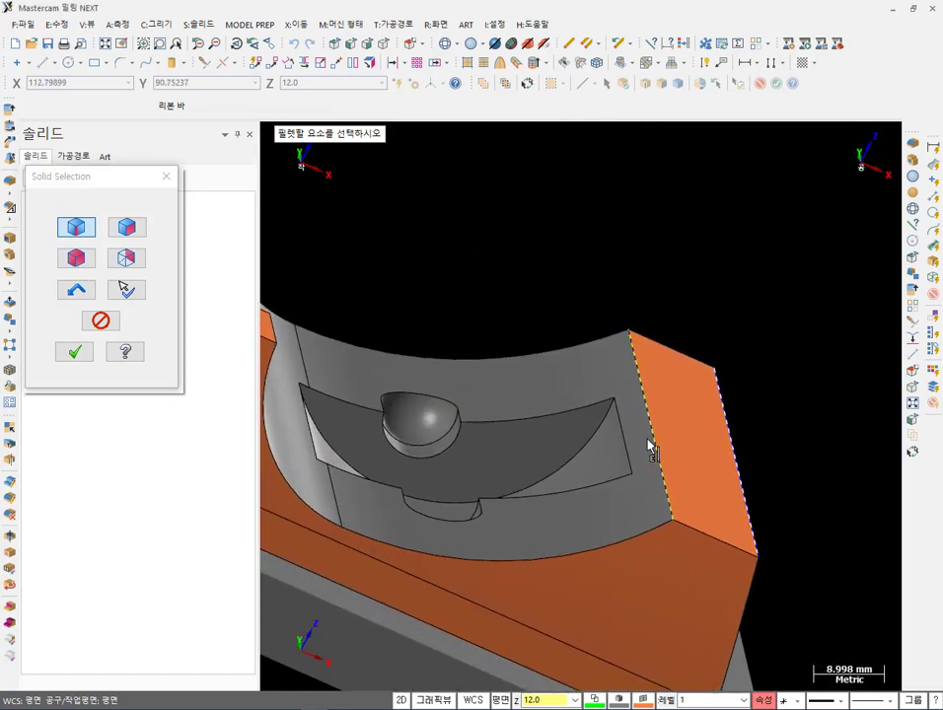
- Check the 2-R6 callout and the rectangular pocket beside the end ridge in the PDF's plan view and section A-A
key("alt+Tab")
left_click_drag(788, 303, 361, 487)
mouse_move(463, 523)
left_mouse_down()
mouse_move(434, 339)
mouse_move(526, 371)
left_mouse_up()
left_click_drag(391, 386, 627, 364)
mouse_move(363, 292)
left_mouse_down()
mouse_move(417, 371)
mouse_move(427, 378)
mouse_move(451, 331)
mouse_move(458, 363)
mouse_move(368, 396)
mouse_move(343, 424)
mouse_move(329, 357)
mouse_move(316, 355)
mouse_move(308, 423)
left_mouse_up()
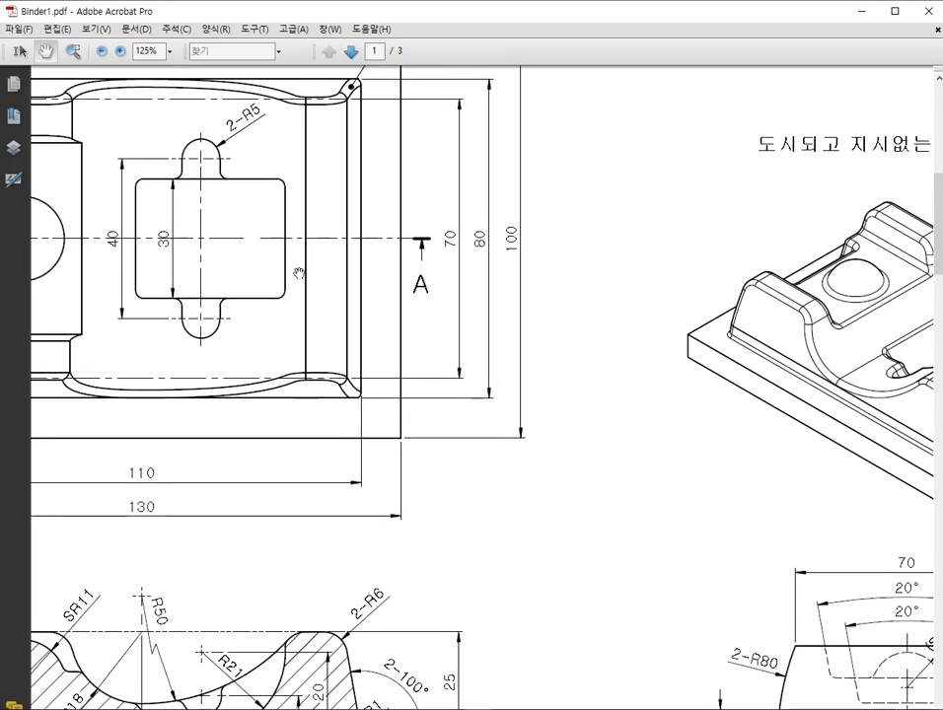
scroll(533, 392, "down", 3)
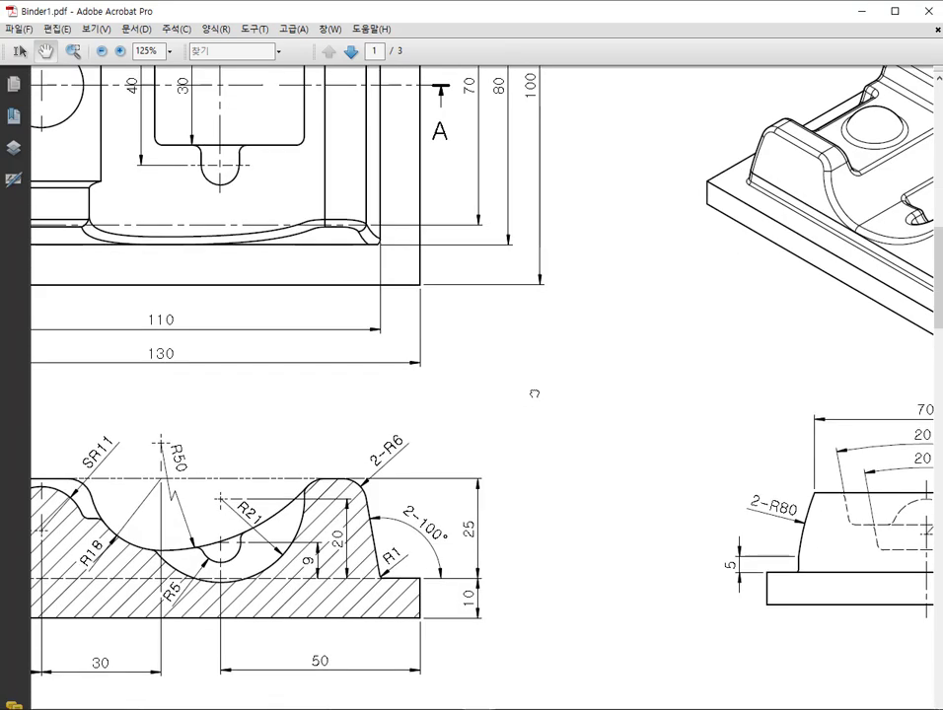
scroll(279, 508, "up", 3)
scroll(279, 511, "down", 2)
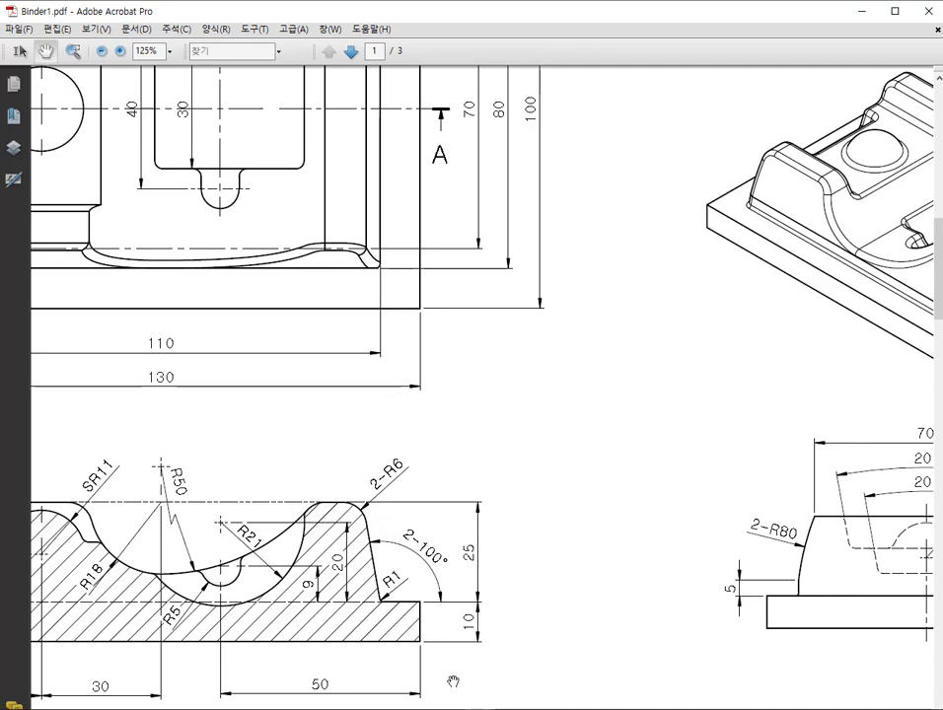
key("alt+Tab")
- Try to apply a constant radius fillet to both long top edges of the ridge opposite the dome
scroll(696, 465, "up", 1)
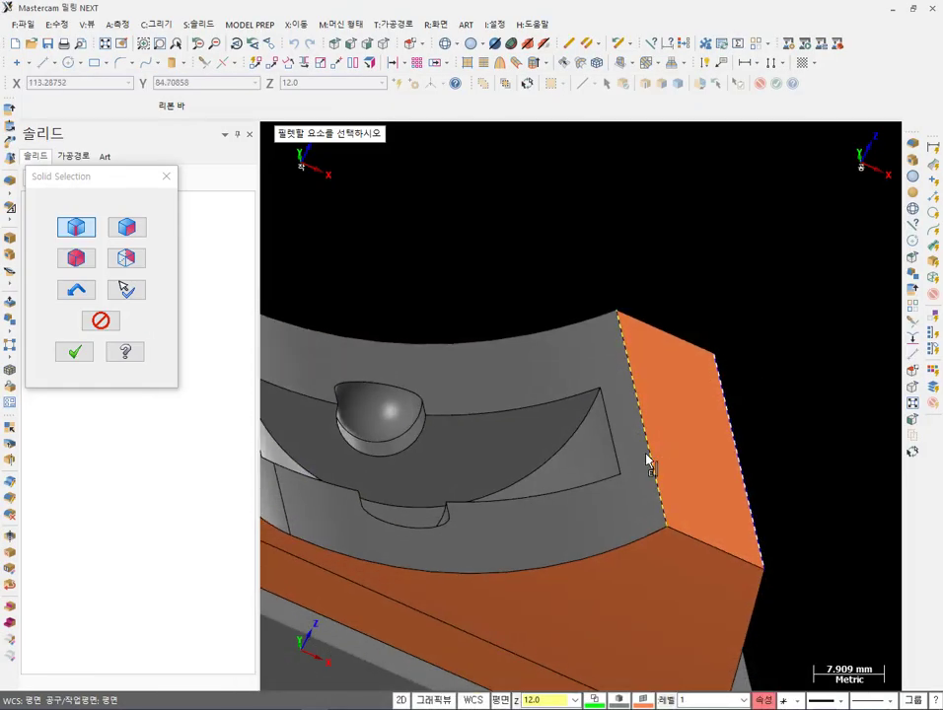
scroll(768, 335, "down", 3)
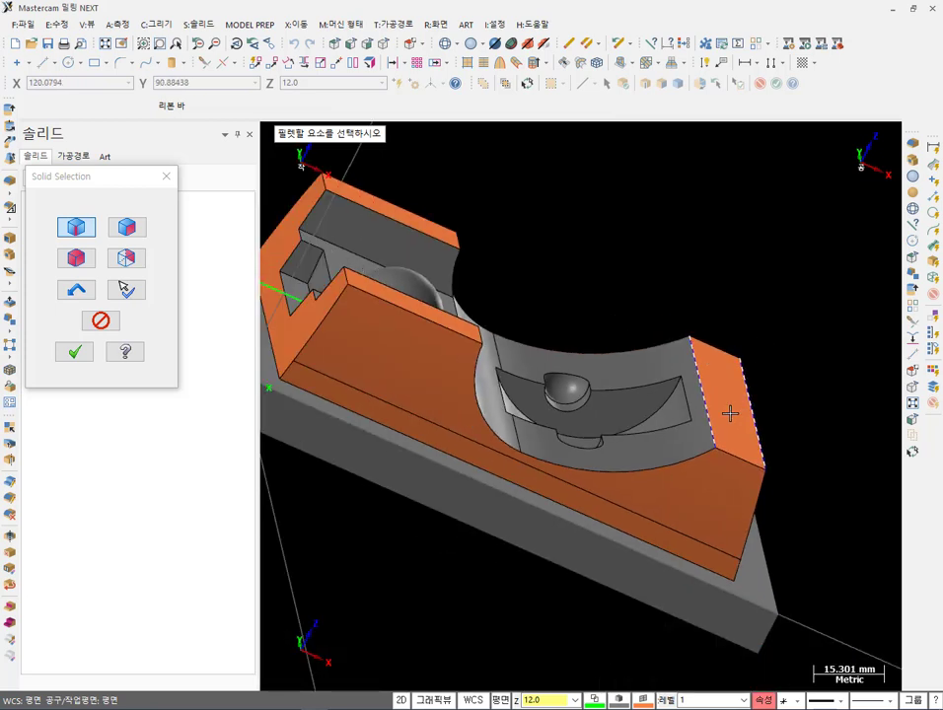
left_click(702, 404)
key("Return")
- Move the rectangular pocket's extruded cut to the end of the solid history and place the stop marker before it
scroll(750, 428, "up", 2)
middle_click_drag(694, 466, 702, 461)
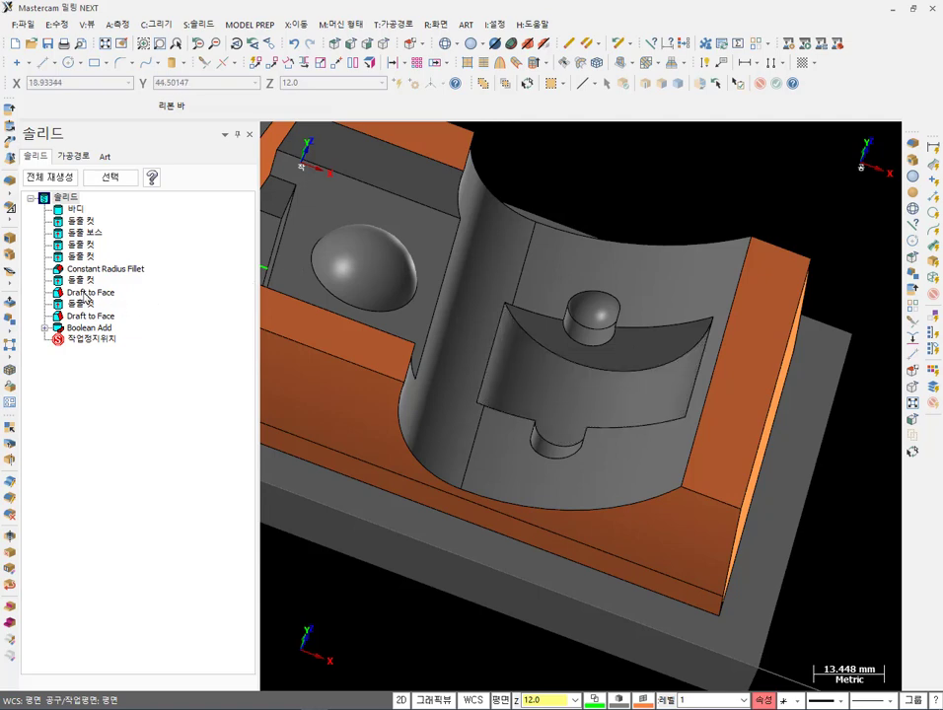
left_click(109, 177)
left_click(643, 396)
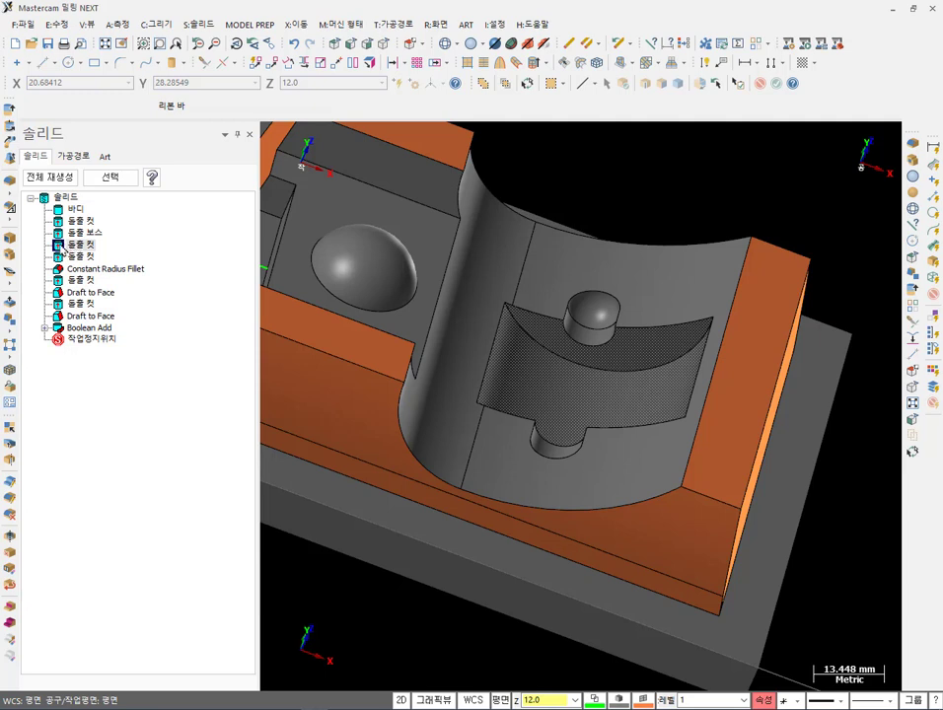
left_click_drag(61, 245, 63, 339)
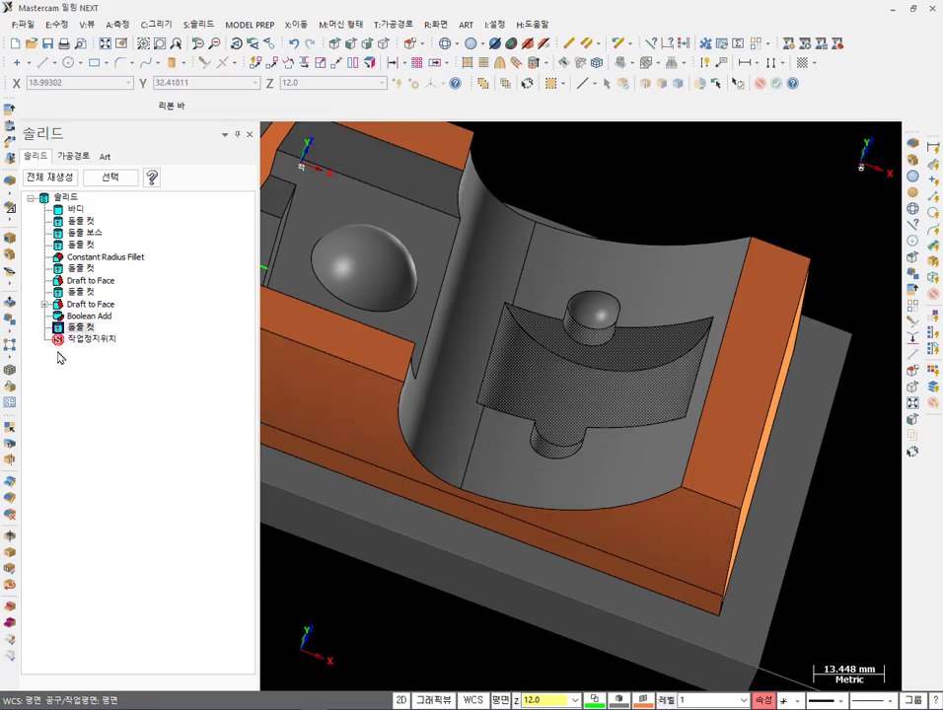
left_click_drag(60, 343, 67, 328)
middle_click_drag(645, 385, 623, 367)
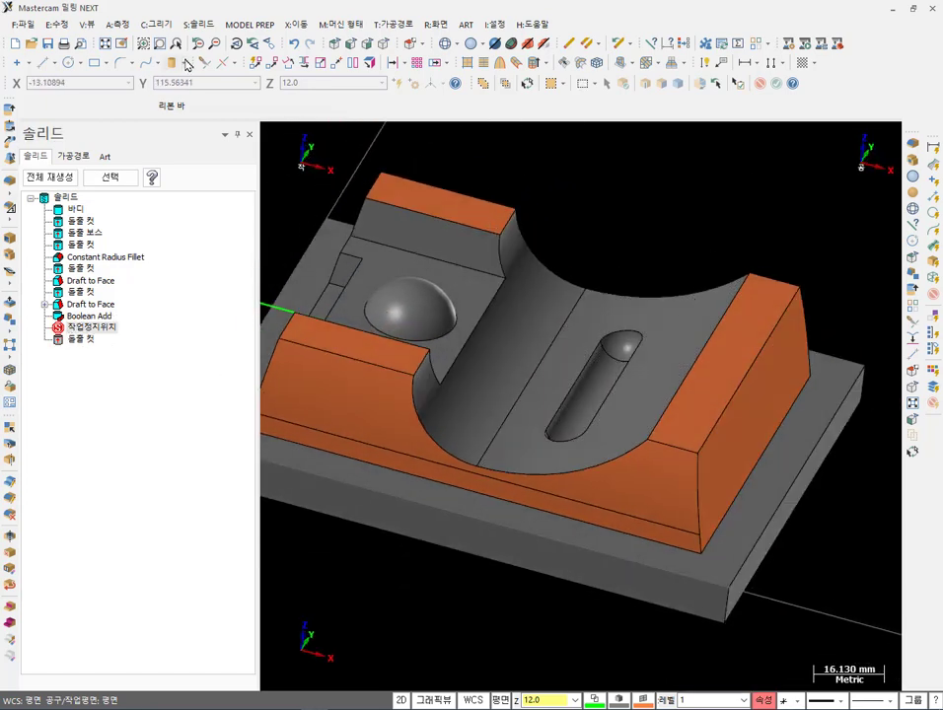
- Apply a constant radius fillet of 6 to both long top edges of the ridge opposite the dome
left_click(200, 25)
mouse_move(231, 111)
left_click(355, 117)
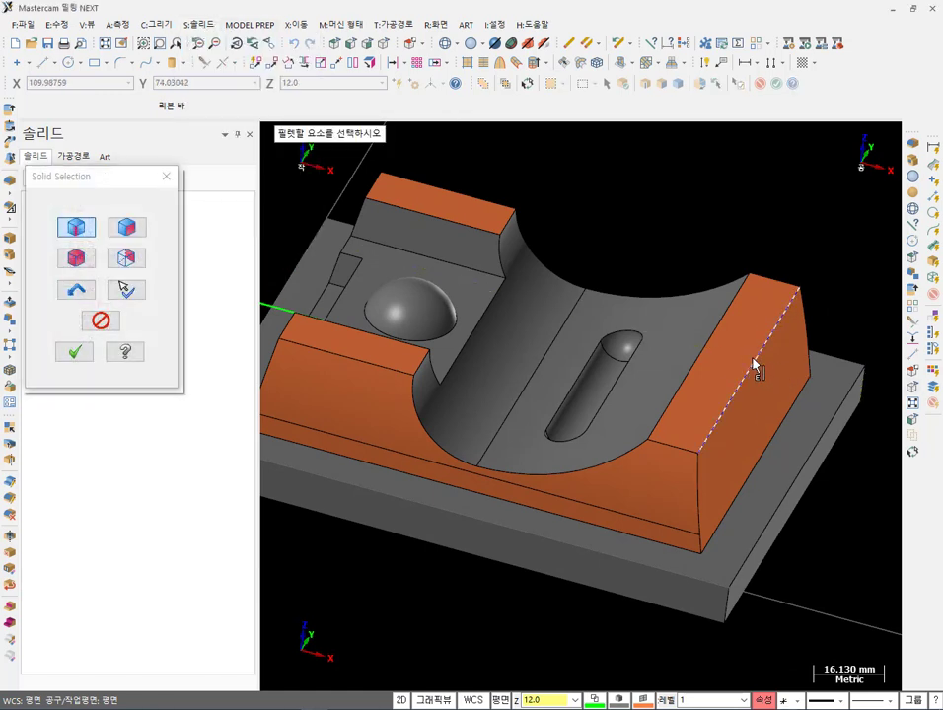
left_click(717, 360)
left_click(342, 281)
left_click(77, 353)
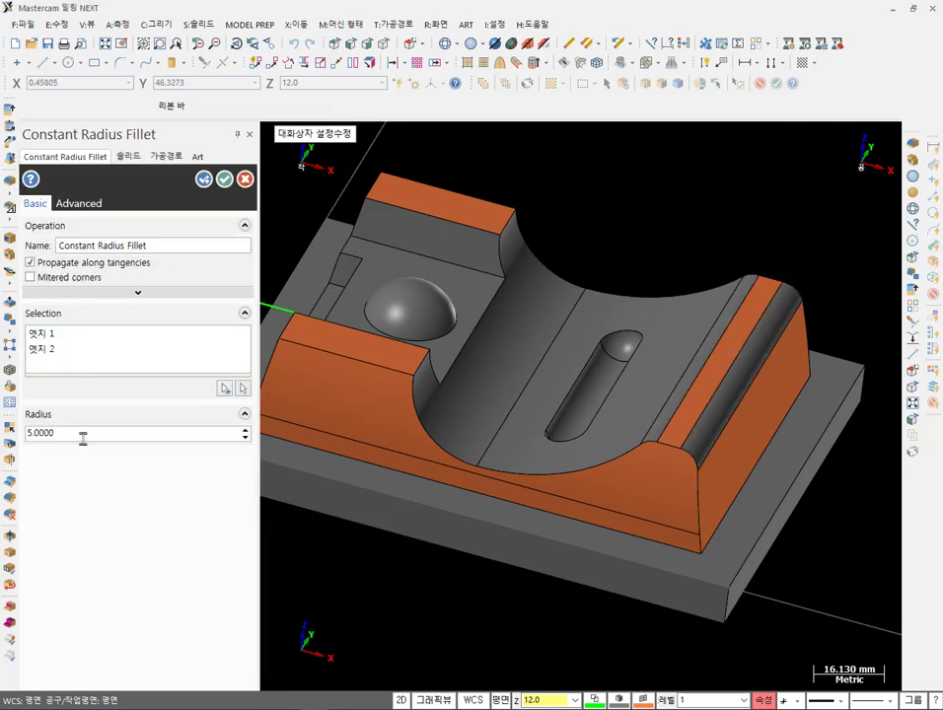
key("Return")
middle_click_drag(548, 412, 575, 441)
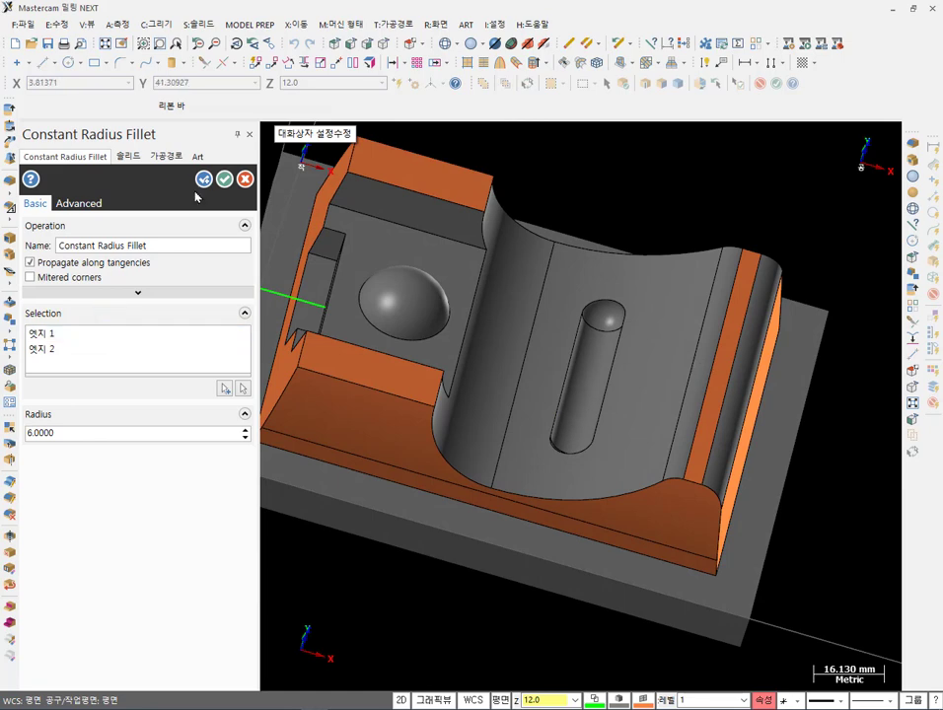
left_click(224, 180)
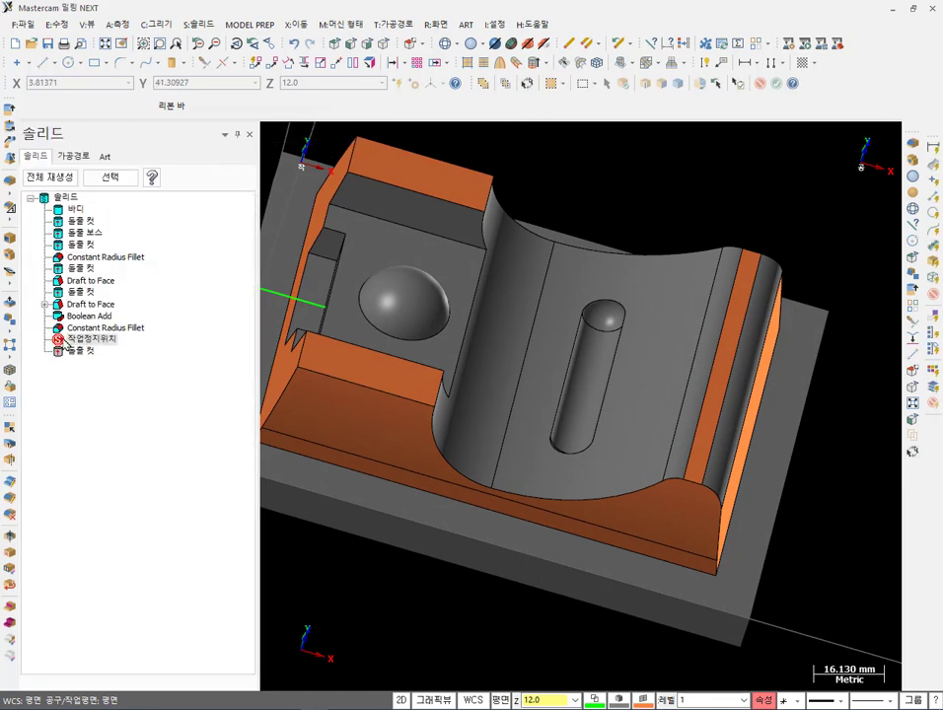
- Move the stop marker below the pocket's extruded cut to restore it, and inspect the pocket beside the filleted ridge
left_click_drag(62, 352, 61, 355)
scroll(728, 407, "up", 3)
scroll(765, 379, "up", 5)
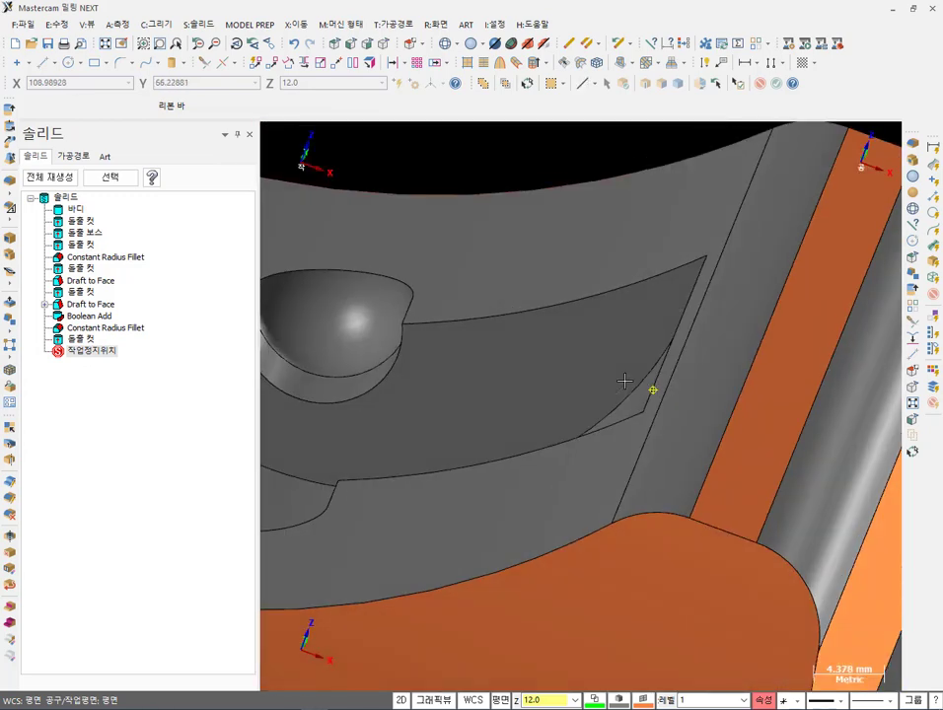
middle_click_drag(624, 381, 641, 372)
scroll(680, 288, "down", 6)
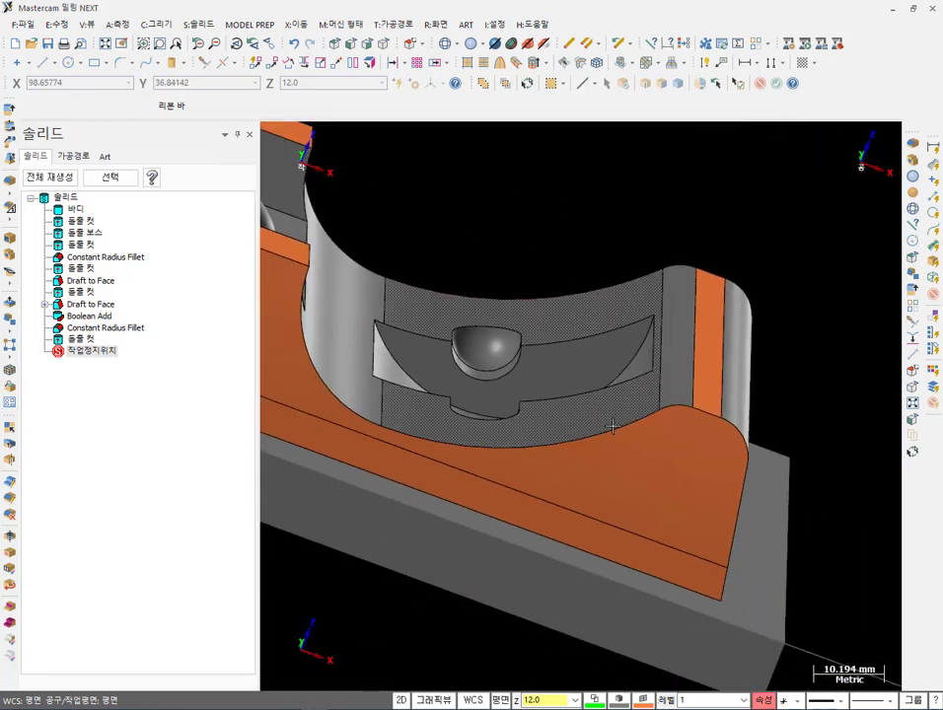
- Inspect the pocket and ridges from several angles and compare them with the isometric view in the PDF drawing
middle_click_drag(614, 423, 579, 461)
scroll(582, 498, "down", 3)
mouse_move(706, 361)
middle_mouse_down()
mouse_move(690, 328)
mouse_move(744, 336)
middle_mouse_up()
scroll(668, 345, "up", 6)
scroll(727, 373, "down", 6)
middle_click_drag(688, 397, 495, 306)
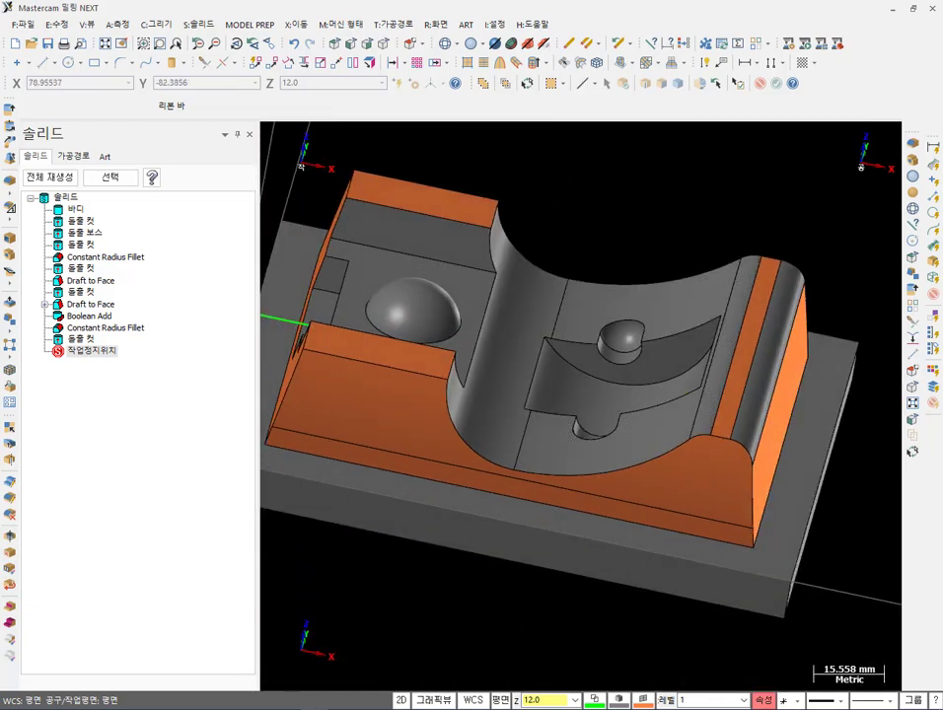
key("alt+Tab")
mouse_move(557, 332)
left_mouse_down()
mouse_move(180, 358)
mouse_move(333, 435)
left_mouse_up()
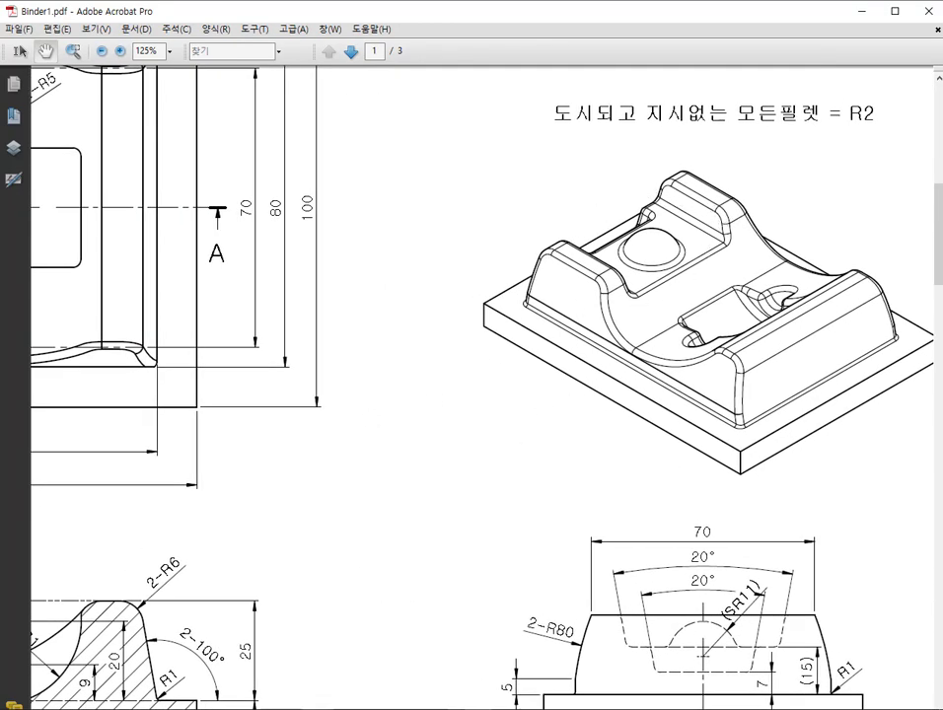
key("alt+Tab")
scroll(599, 393, "down", 3)
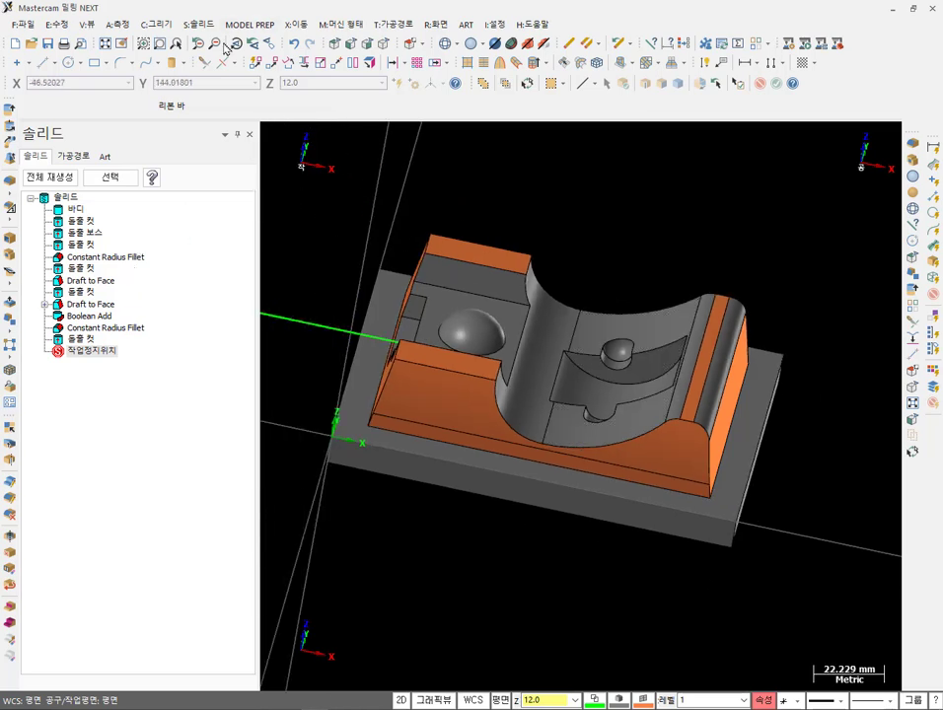
- Add the top edges of both dome-side ridges to the existing radius 6 fillet and regenerate the solid
left_click(84, 330)
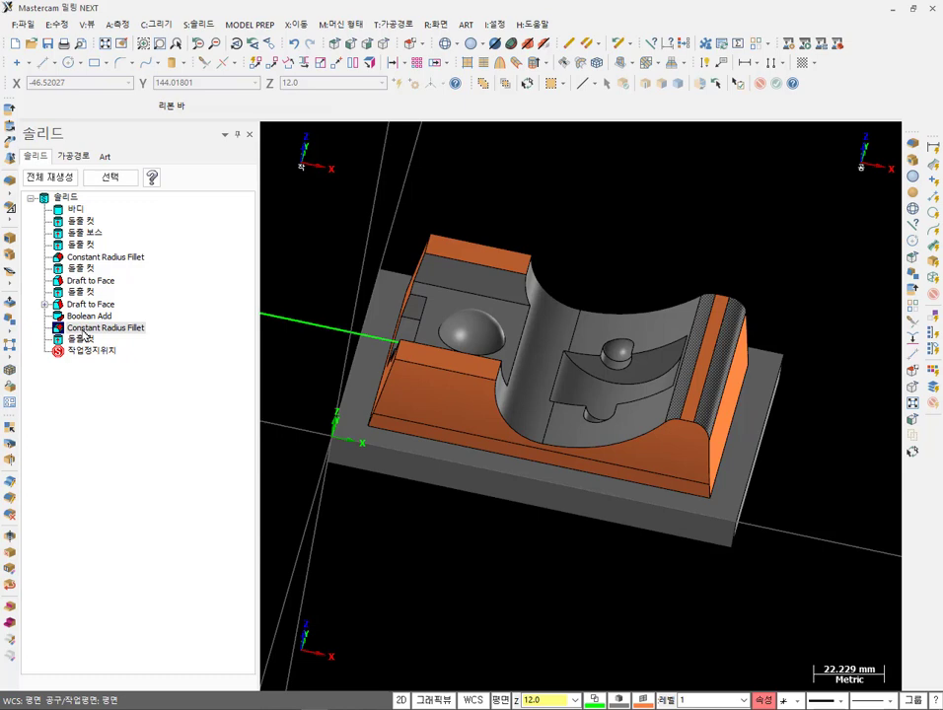
double_click(87, 329)
left_click(225, 388)
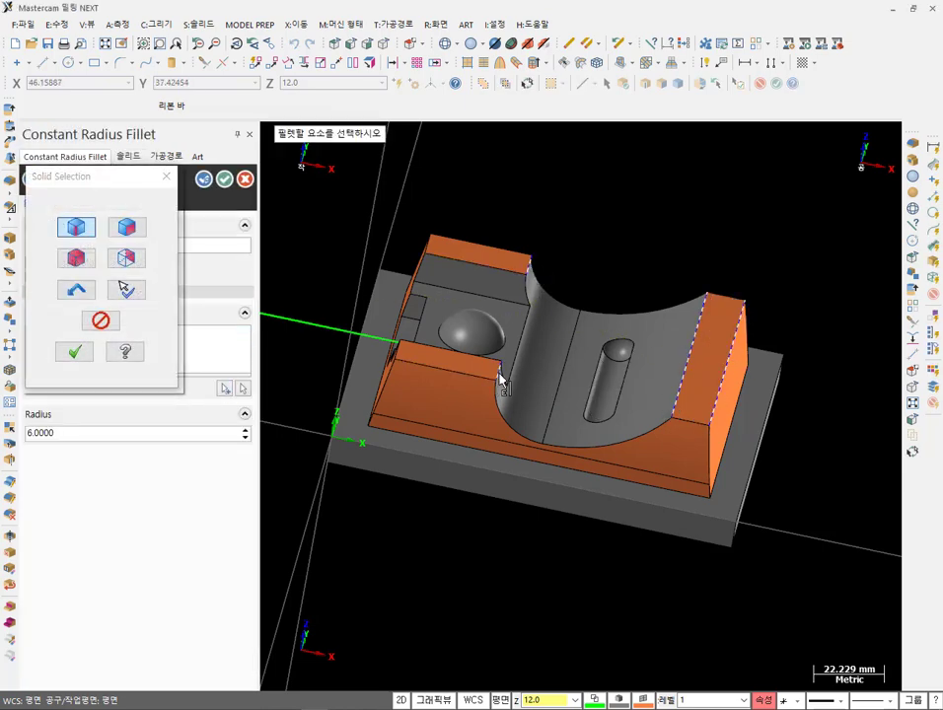
middle_click_drag(429, 249, 412, 309)
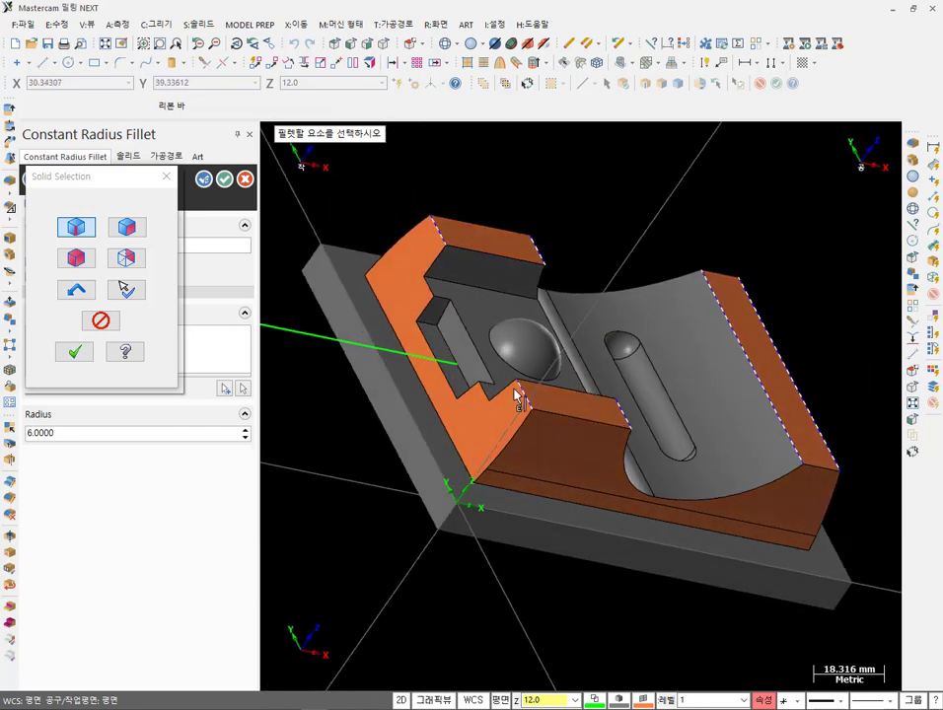
left_click(81, 353)
middle_click_drag(596, 255, 450, 249)
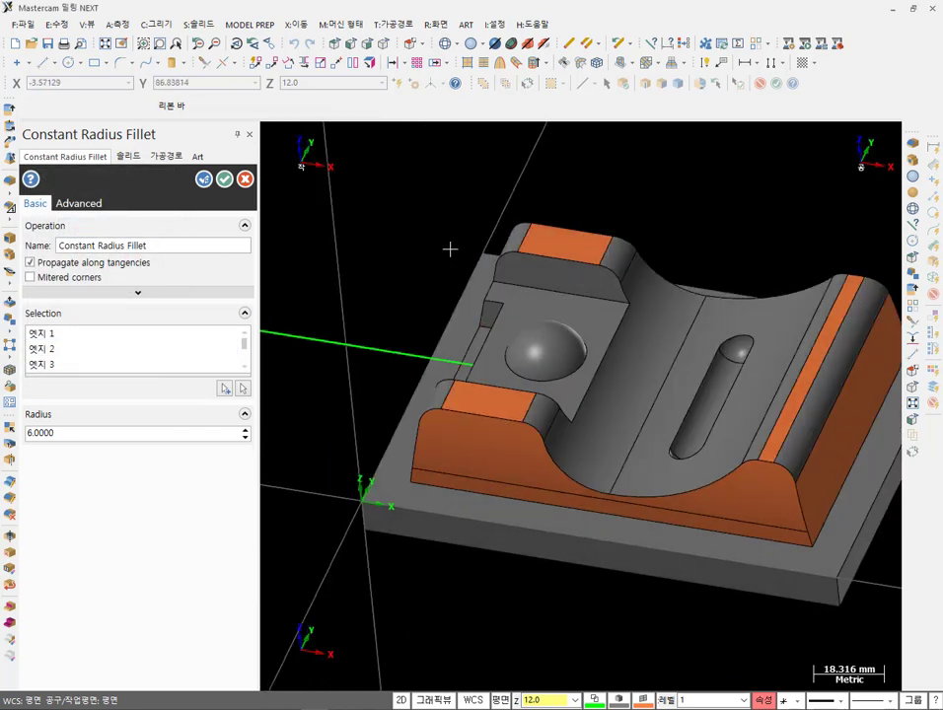
left_click(225, 180)
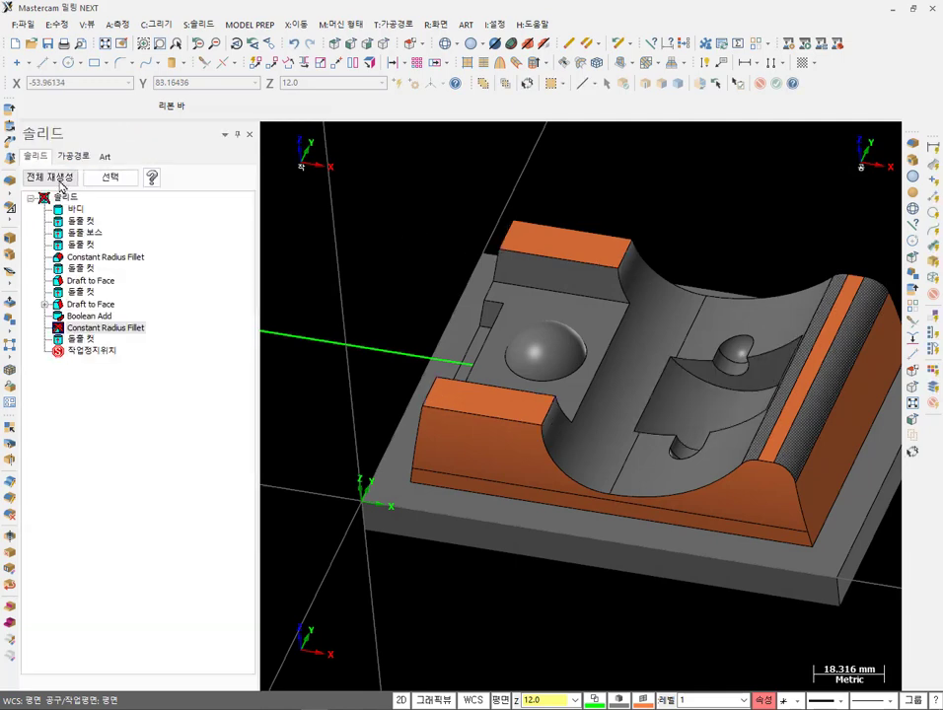
middle_click_drag(589, 349, 589, 403)
scroll(707, 391, "up", 5)
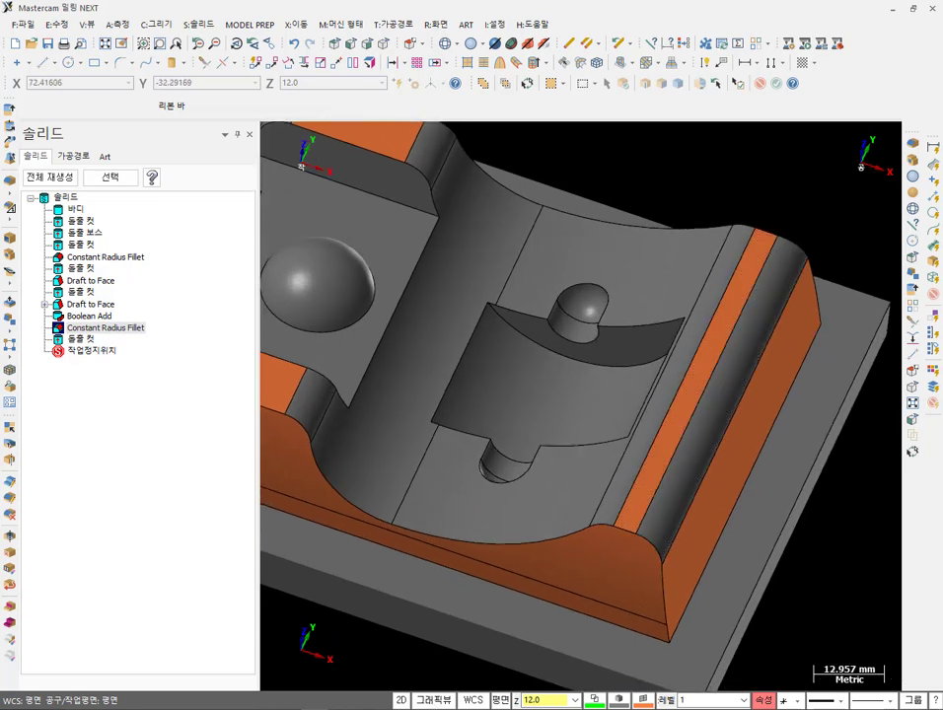
- Check the fillet radii and profile in section A-A and the side view of the PDF drawing
key("alt+Tab")
left_click_drag(710, 240, 681, 154)
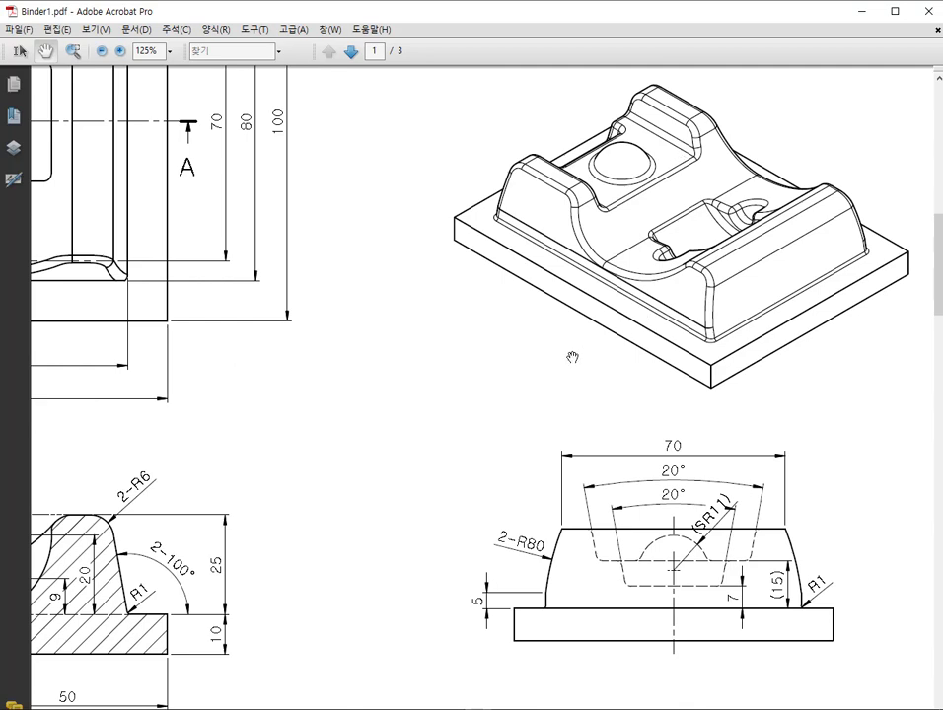
left_click_drag(477, 429, 573, 391)
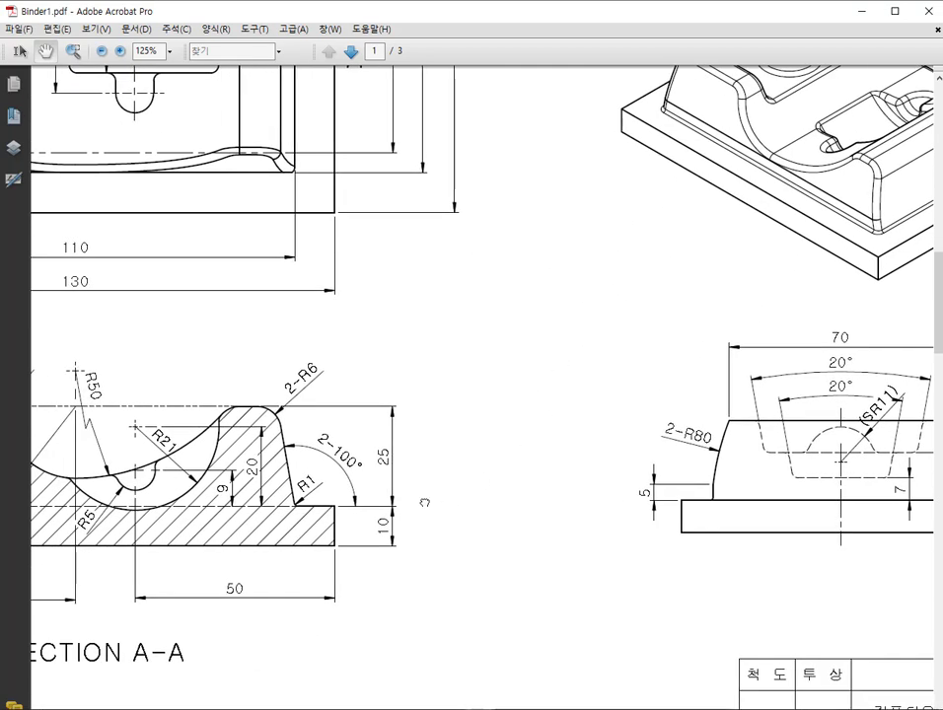
left_click_drag(413, 505, 702, 457)
left_click_drag(589, 471, 651, 475)
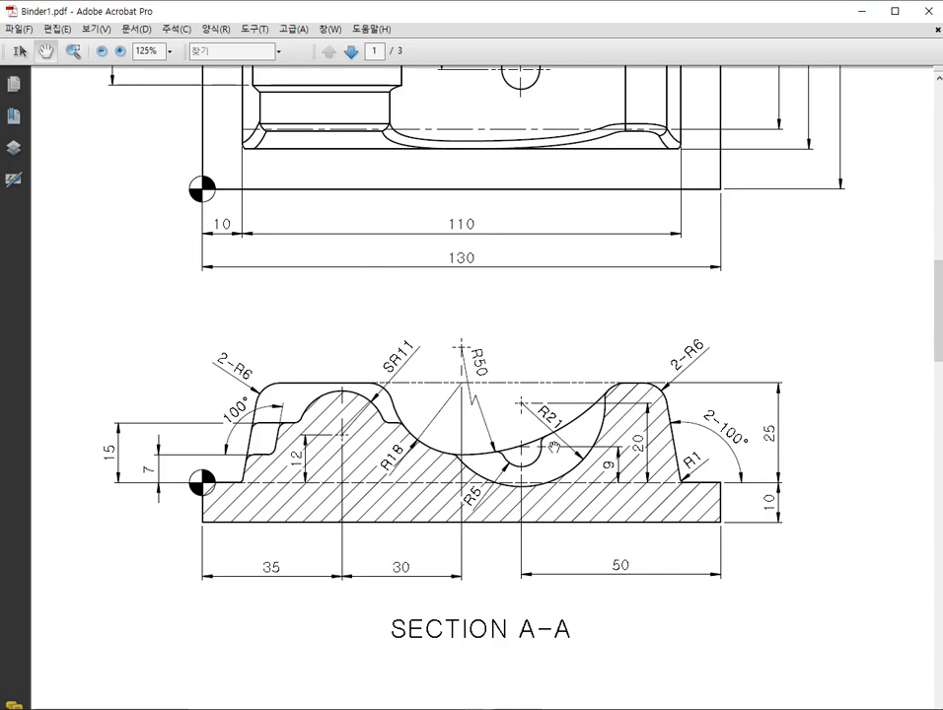
left_click_drag(495, 467, 620, 484)
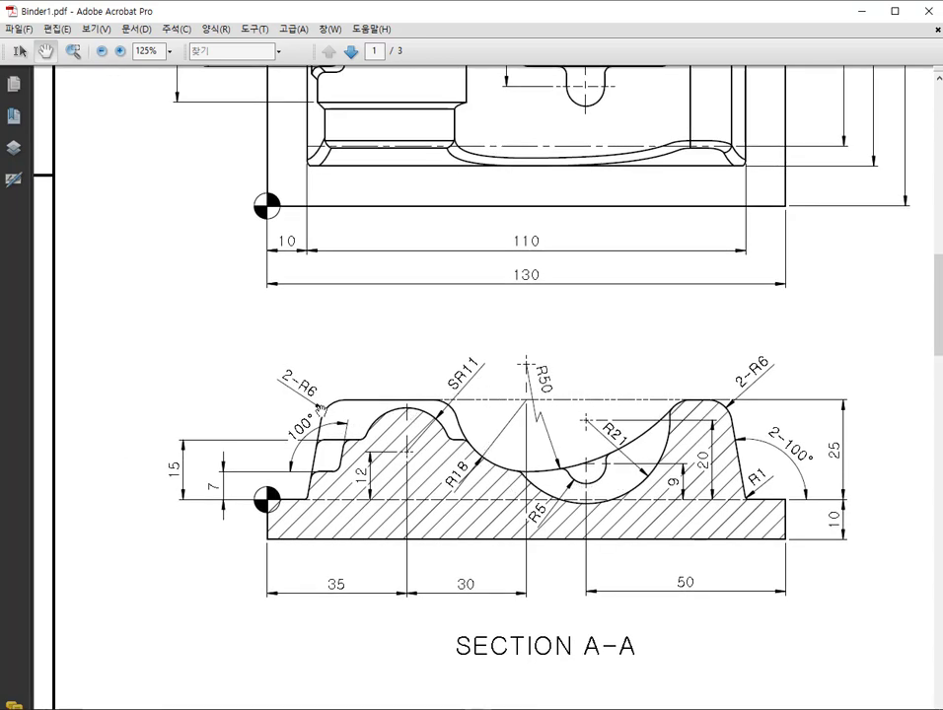
left_click_drag(583, 301, 314, 285)
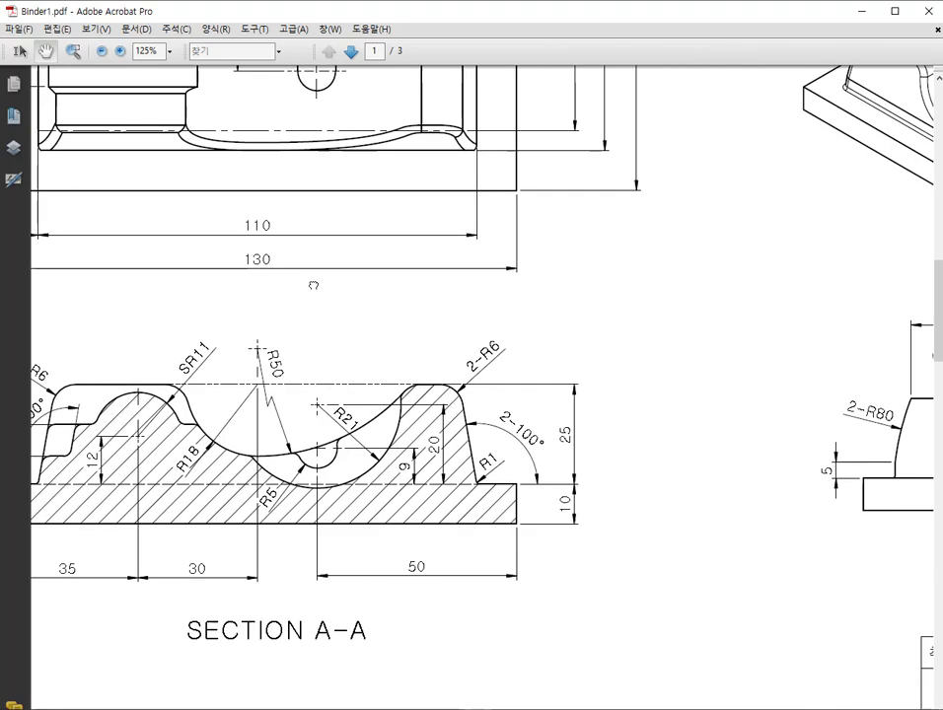
left_click(493, 709)
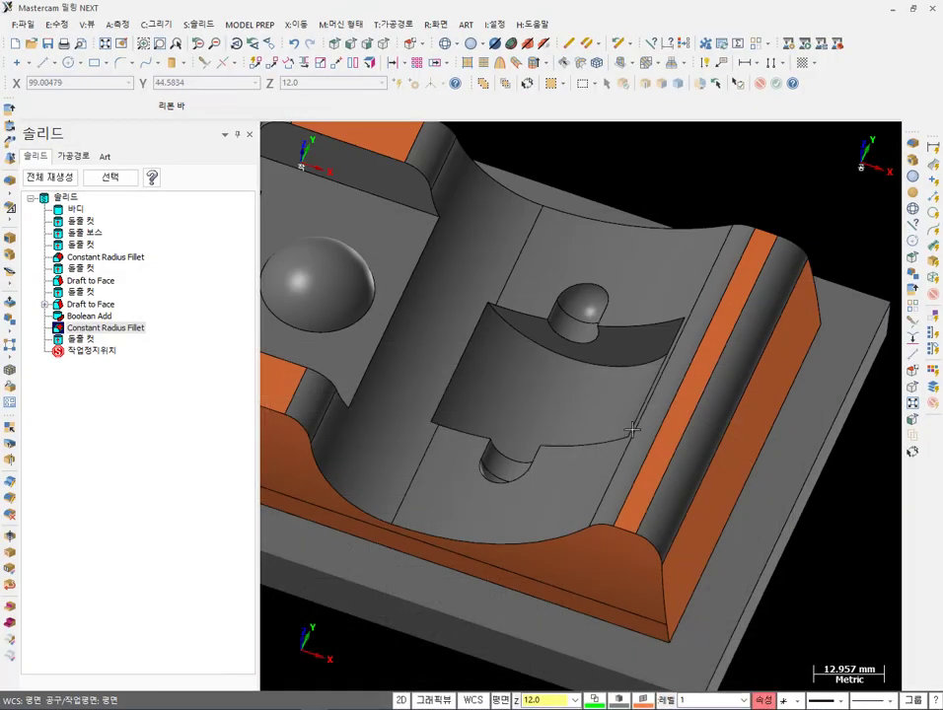
- Start a constant radius fillet and select the pocket's two curved floor edges and the edges where the R5 slot ends meet the pocket walls
scroll(791, 478, "down", 5)
scroll(567, 340, "up", 5)
mouse_move(576, 323)
middle_mouse_down()
mouse_move(579, 298)
mouse_move(556, 290)
mouse_move(773, 417)
mouse_move(751, 376)
middle_mouse_up()
scroll(745, 400, "up", 2)
scroll(662, 376, "up", 3)
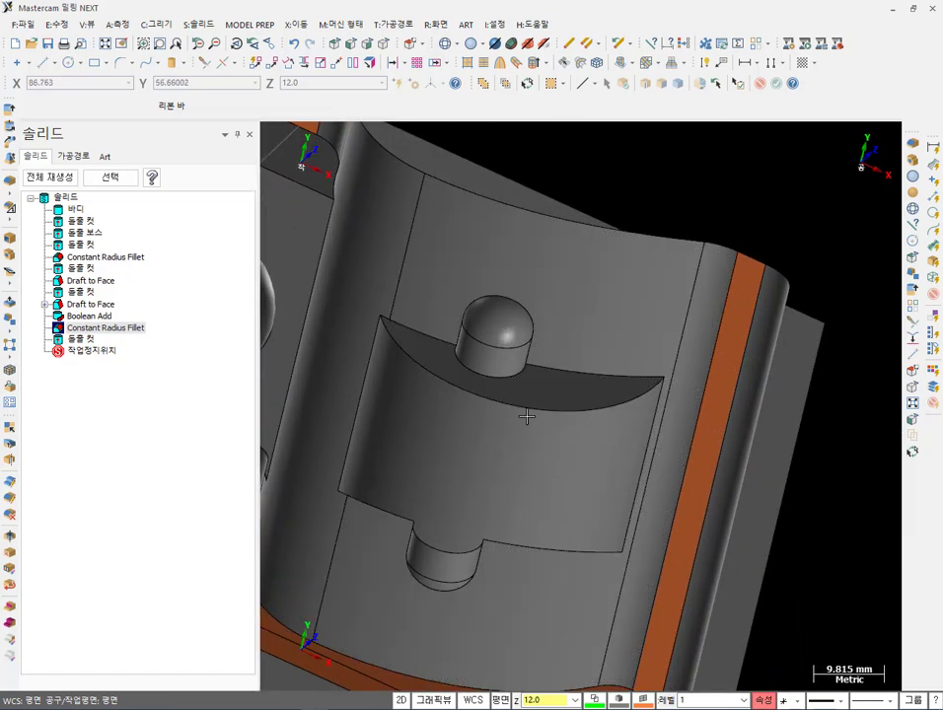
left_click(190, 23)
mouse_move(232, 112)
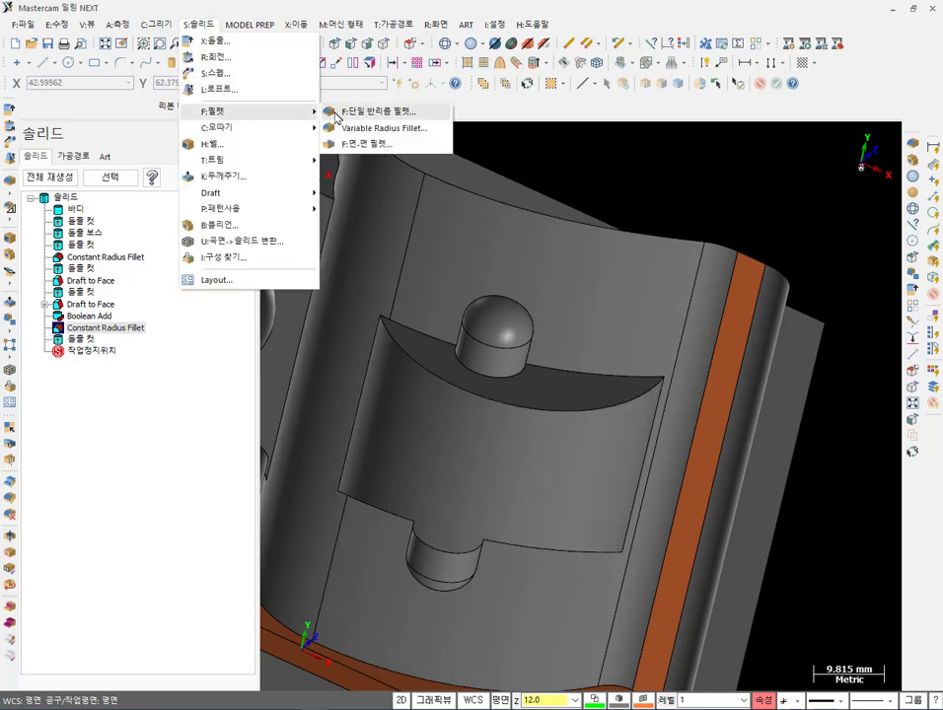
left_click(332, 111)
left_click(597, 405)
mouse_move(662, 275)
middle_mouse_down()
mouse_move(603, 332)
mouse_move(564, 451)
mouse_move(568, 373)
mouse_move(512, 388)
mouse_move(594, 390)
mouse_move(600, 379)
middle_mouse_up()
left_click(533, 538)
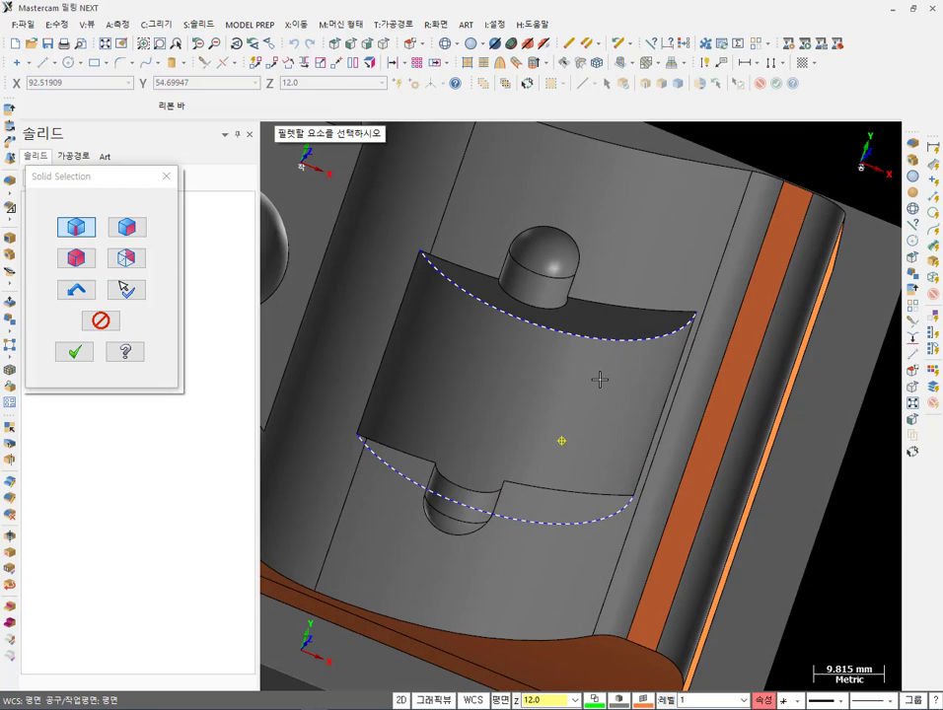
left_click(557, 314)
scroll(619, 378, "down", 1)
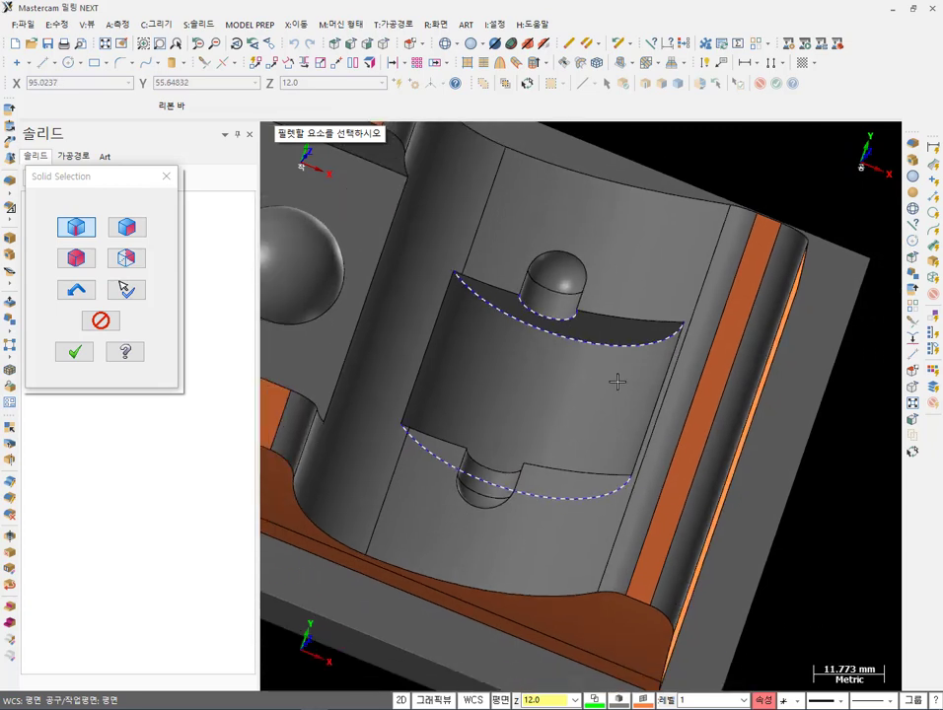
middle_click_drag(619, 380, 548, 444)
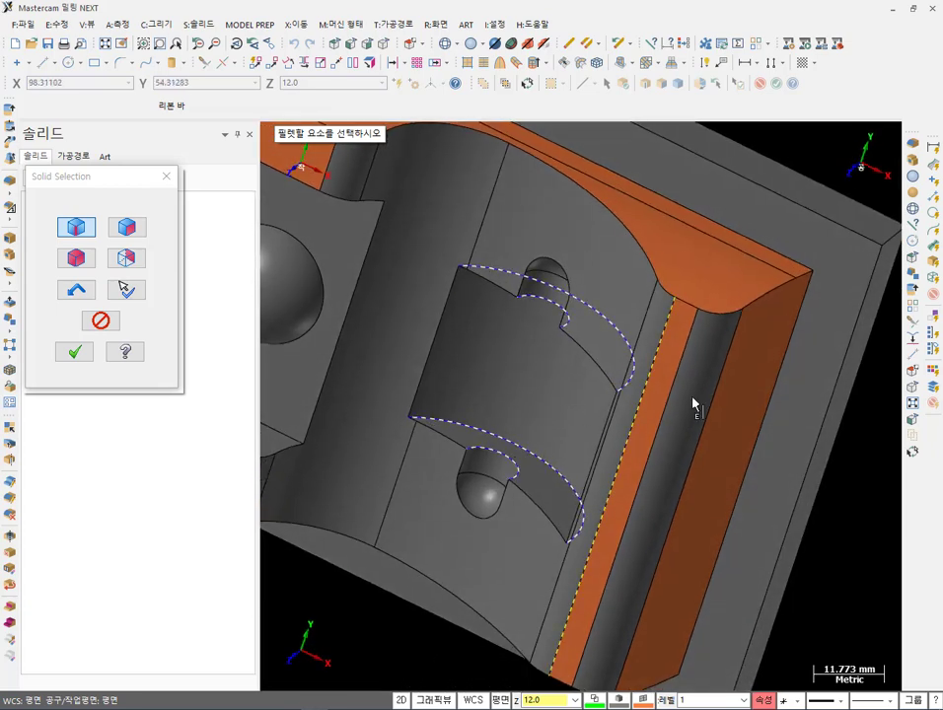
- Add the floor edges of the dome recess's side walls and the corner and floor edges at both ends of the notch to the fillet selection
scroll(726, 395, "down", 1)
middle_click_drag(597, 386, 627, 338)
scroll(850, 391, "down", 2)
scroll(553, 286, "up", 2)
middle_click_drag(447, 254, 486, 255)
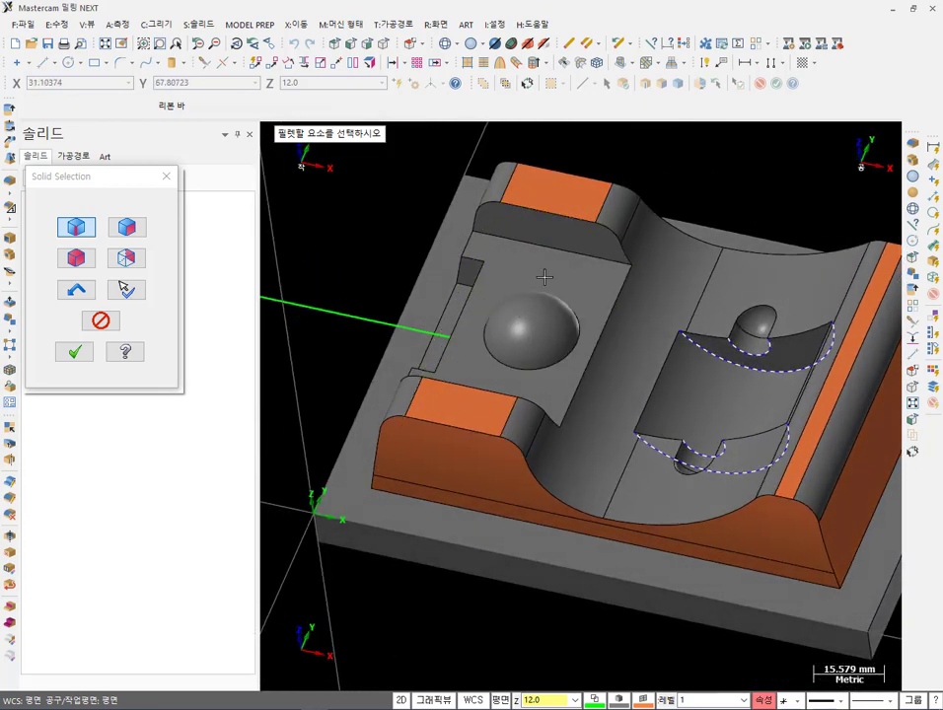
scroll(625, 293, "down", 1)
middle_click_drag(626, 293, 659, 248)
scroll(454, 183, "up", 2)
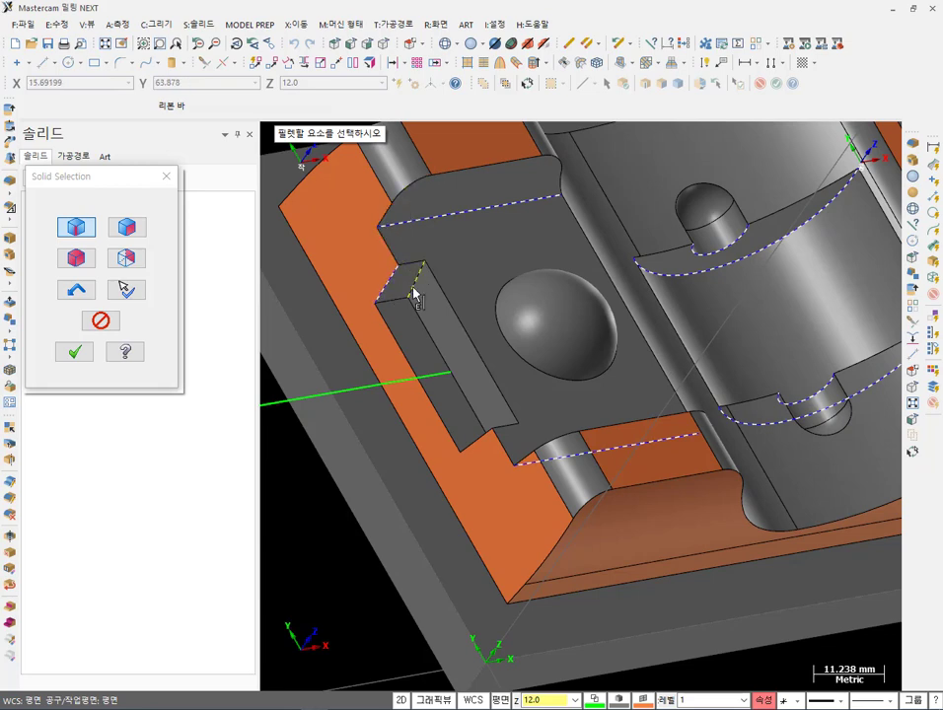
middle_click_drag(451, 347, 502, 433)
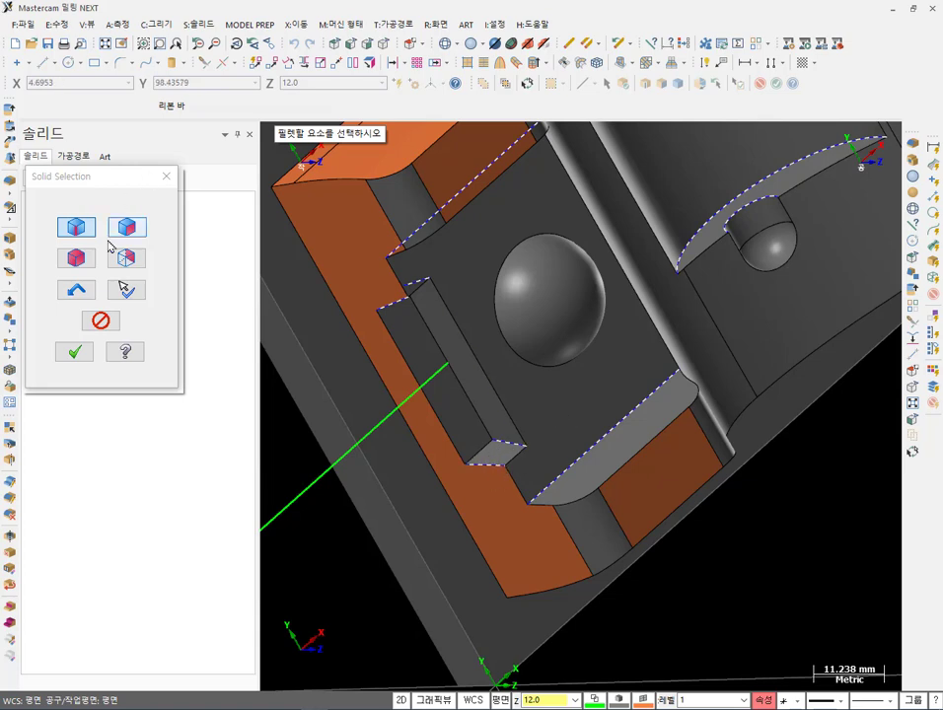
- Set the fillet radius to 2, check the selected edges against the drawing's plan view, and apply the fillet
left_click(76, 355)
left_click(87, 432)
type("2")
key("Return")
mouse_move(566, 480)
middle_mouse_down()
mouse_move(541, 371)
mouse_move(531, 415)
mouse_move(559, 417)
mouse_move(534, 414)
mouse_move(524, 430)
middle_mouse_up()
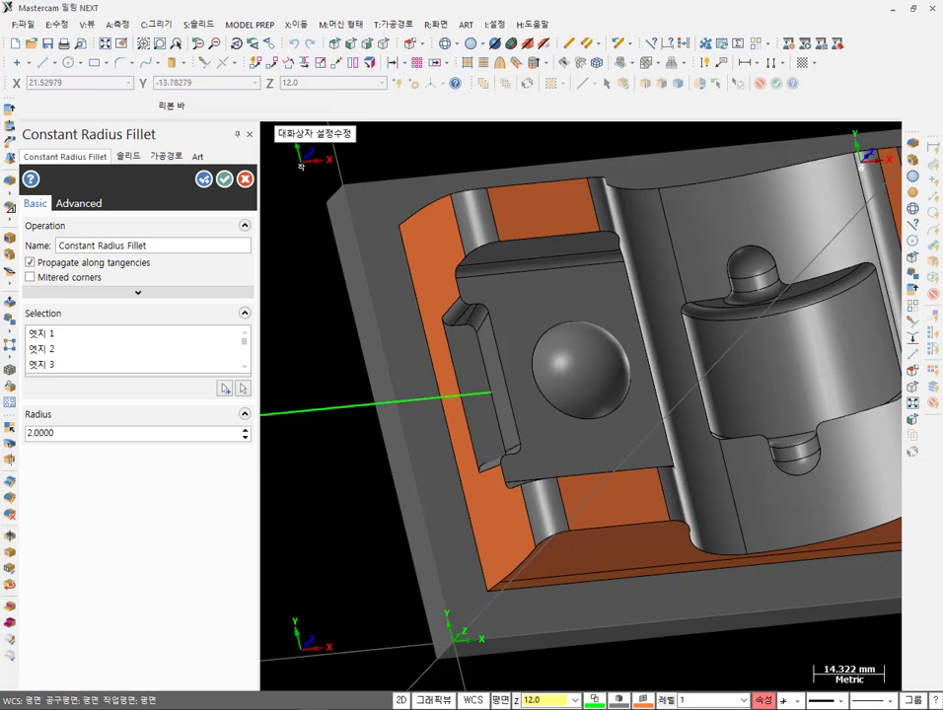
left_click(480, 708)
left_click_drag(735, 304, 588, 403)
scroll(415, 500, "up", 3)
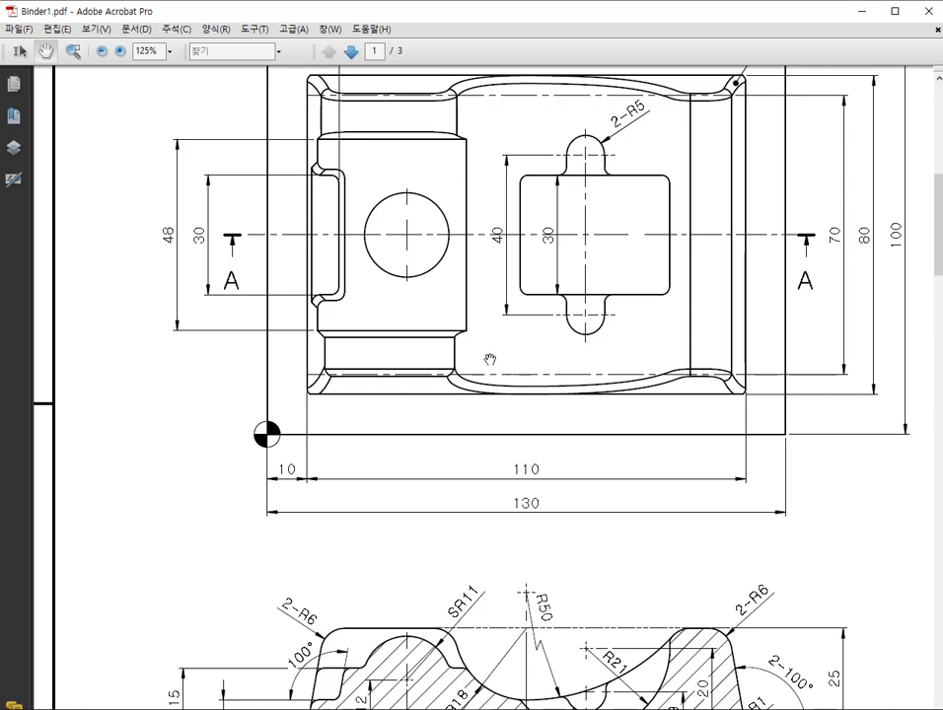
key("alt+Tab")
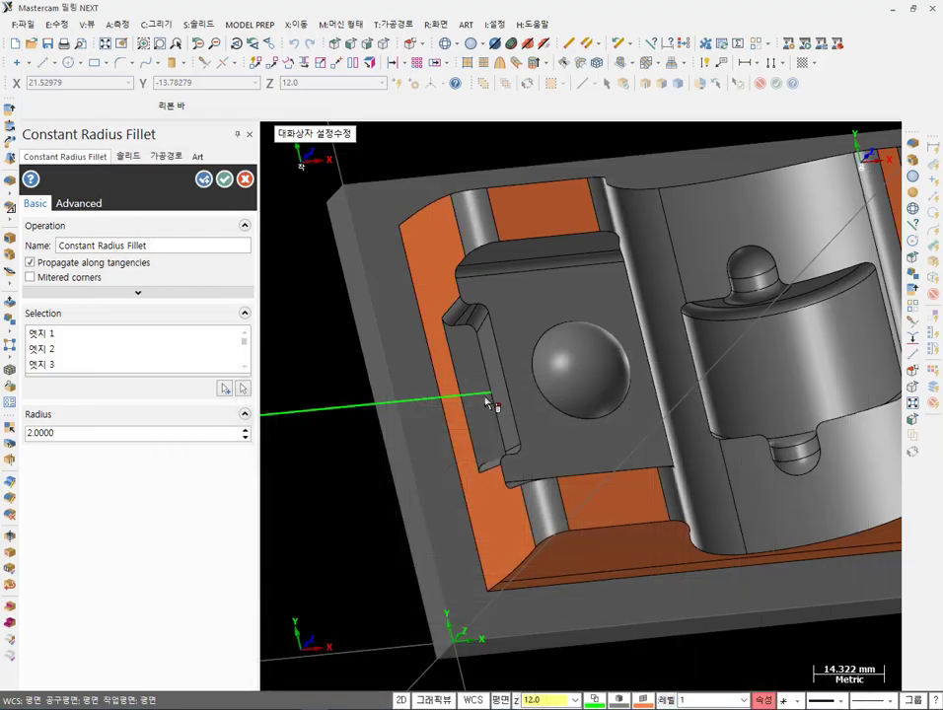
scroll(461, 388, "down", 1)
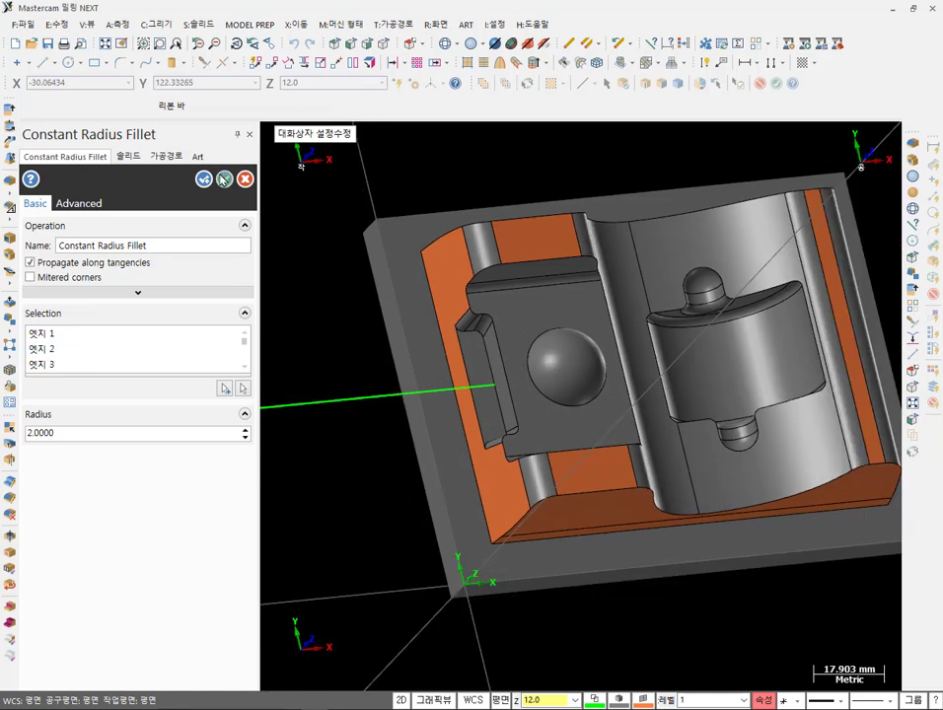
left_click(224, 179)
- Start another R2 constant radius fillet with the upper rim edges of the dome recess, the side notch and the rectangular pocket
scroll(588, 298, "up", 1)
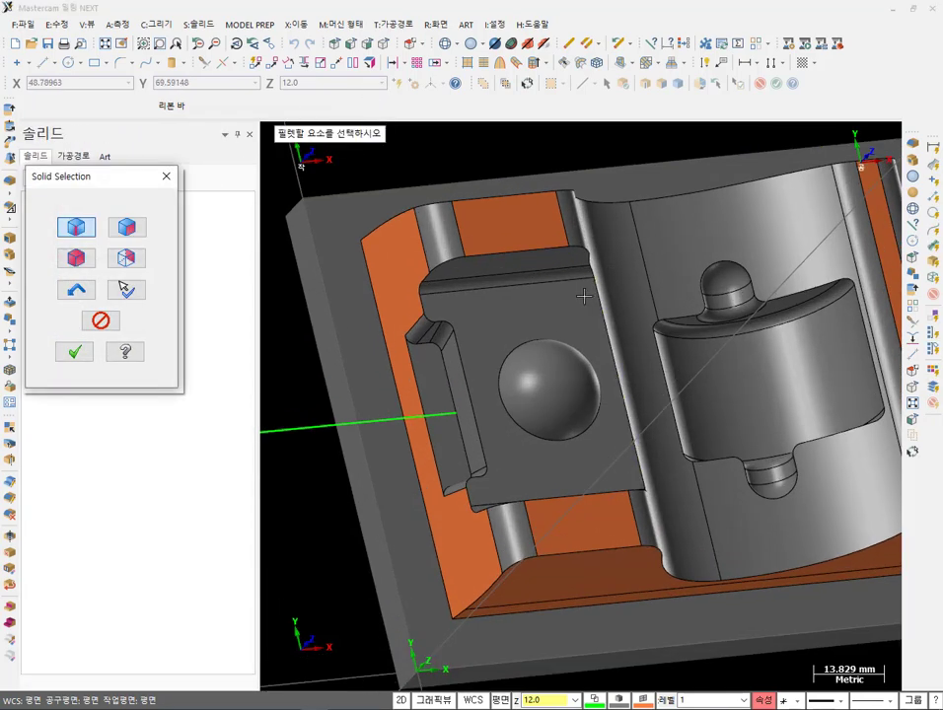
left_click(535, 253)
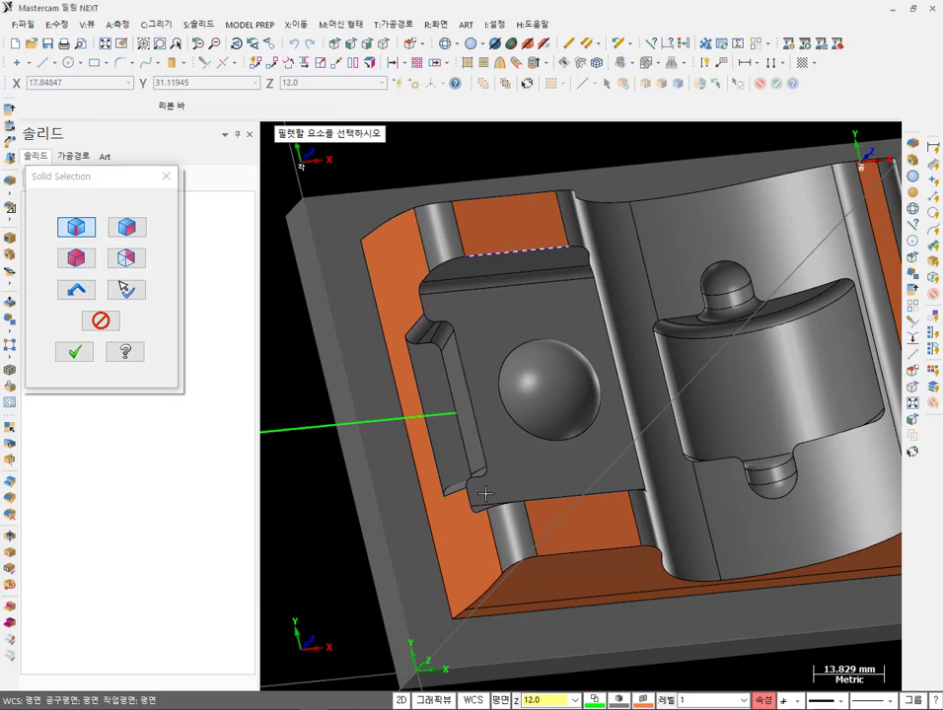
left_click(449, 373)
scroll(386, 333, "down", 1)
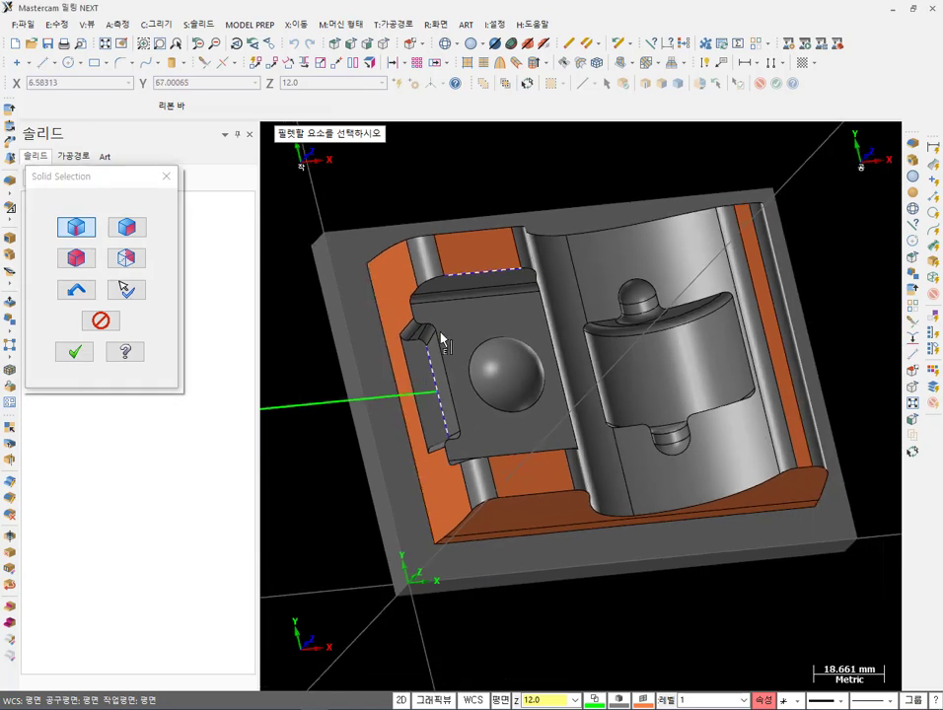
scroll(723, 284, "up", 1)
left_click(708, 264)
left_click(75, 352)
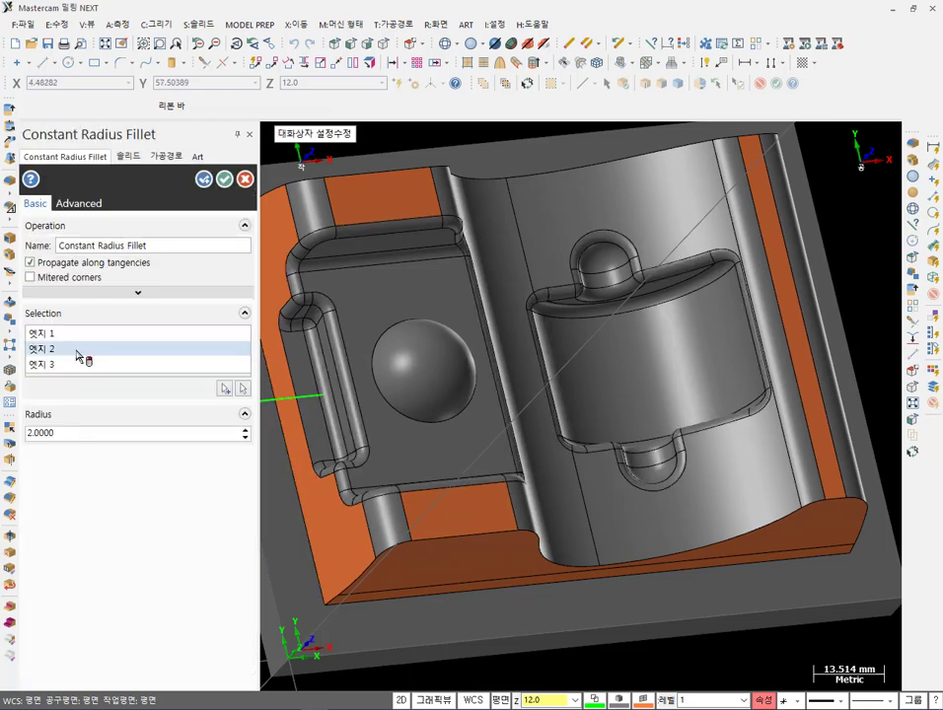
mouse_move(627, 365)
middle_mouse_down()
mouse_move(648, 339)
mouse_move(665, 356)
mouse_move(553, 344)
mouse_move(639, 379)
mouse_move(600, 345)
mouse_move(558, 341)
middle_mouse_up()
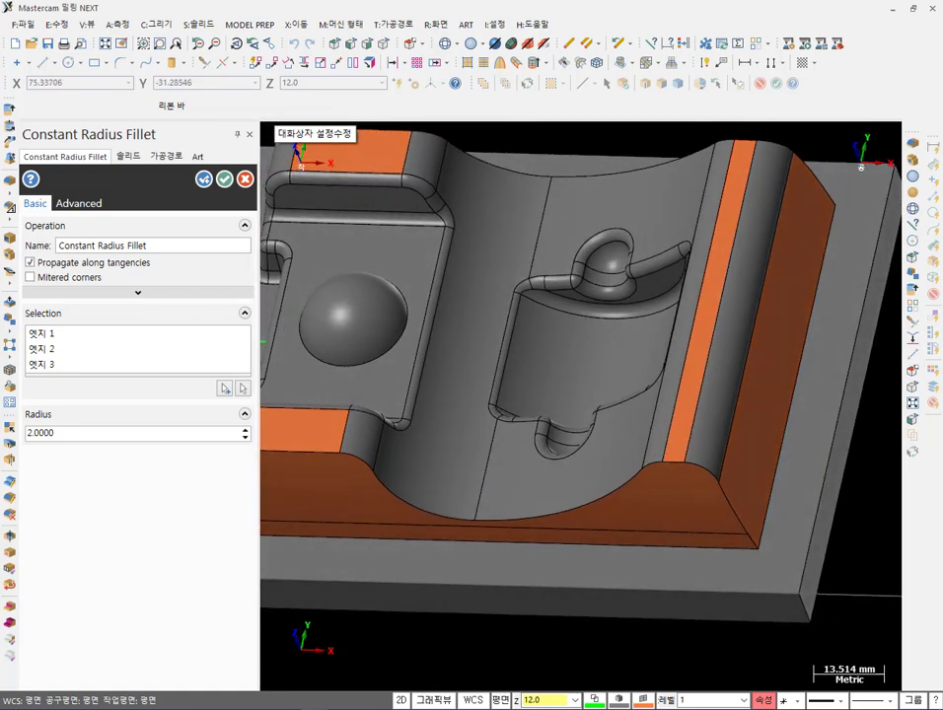
- Check section A-A of the PDF drawing in Acrobat and add the dome's base edge to the Mastercam fillet selection
key("alt+Tab")
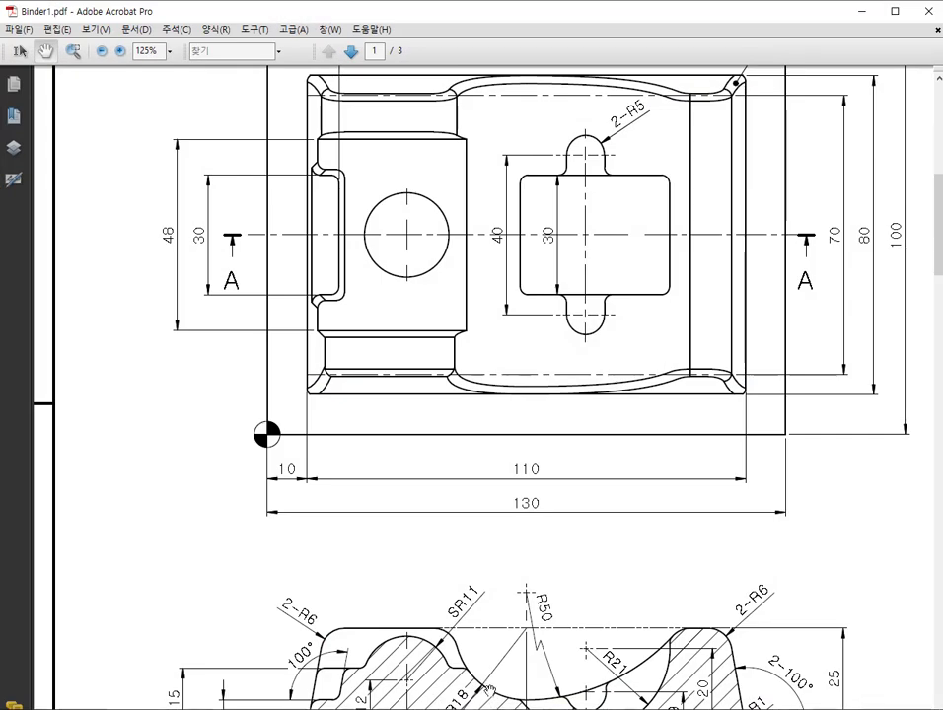
left_click_drag(482, 663, 464, 487)
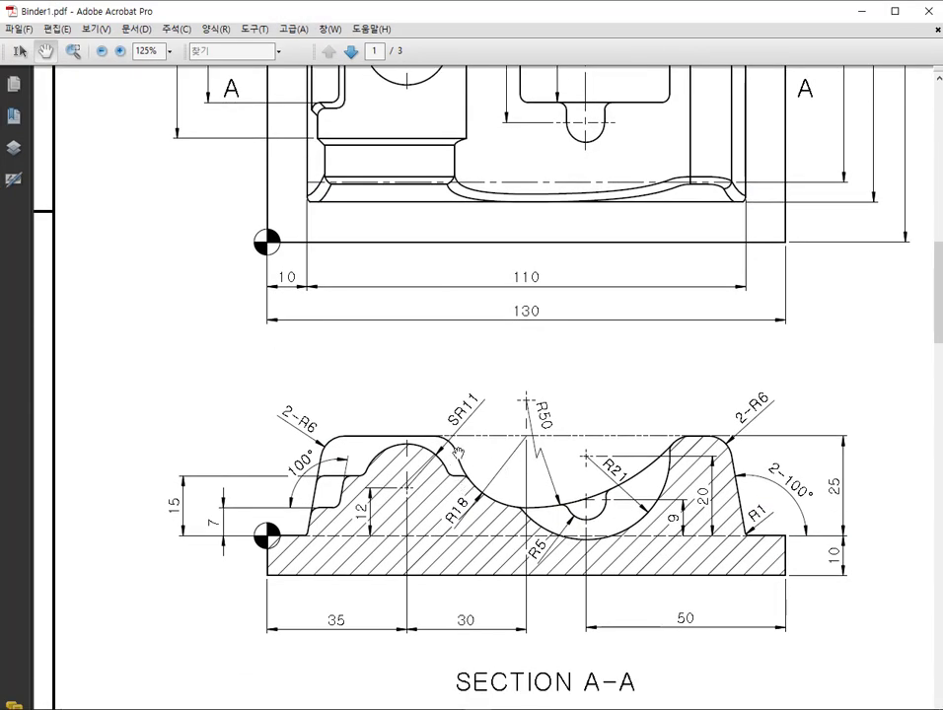
key("alt+Tab")
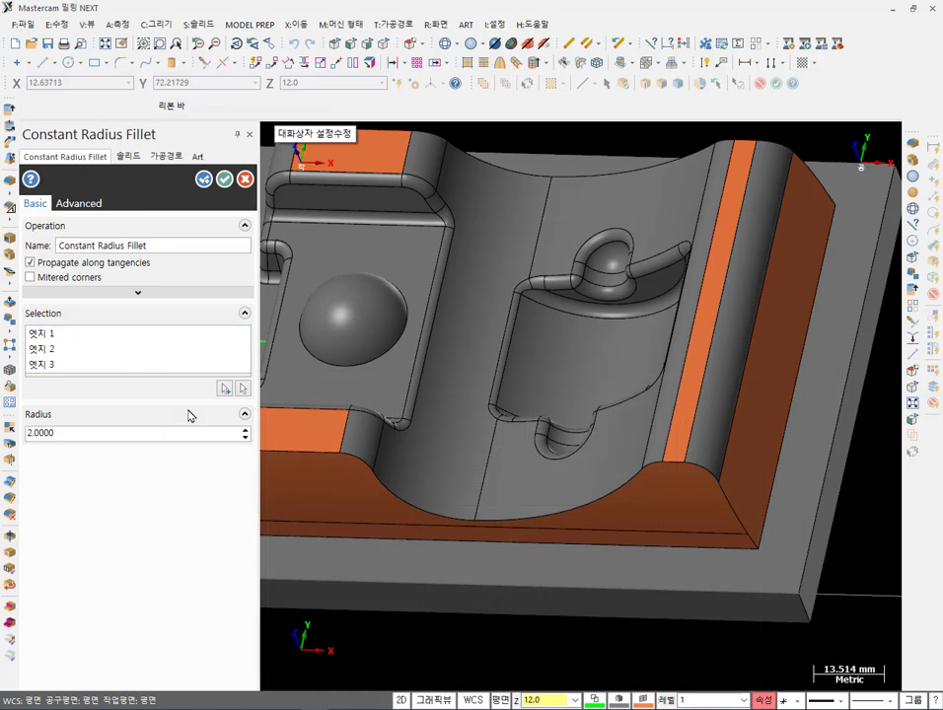
left_click(225, 390)
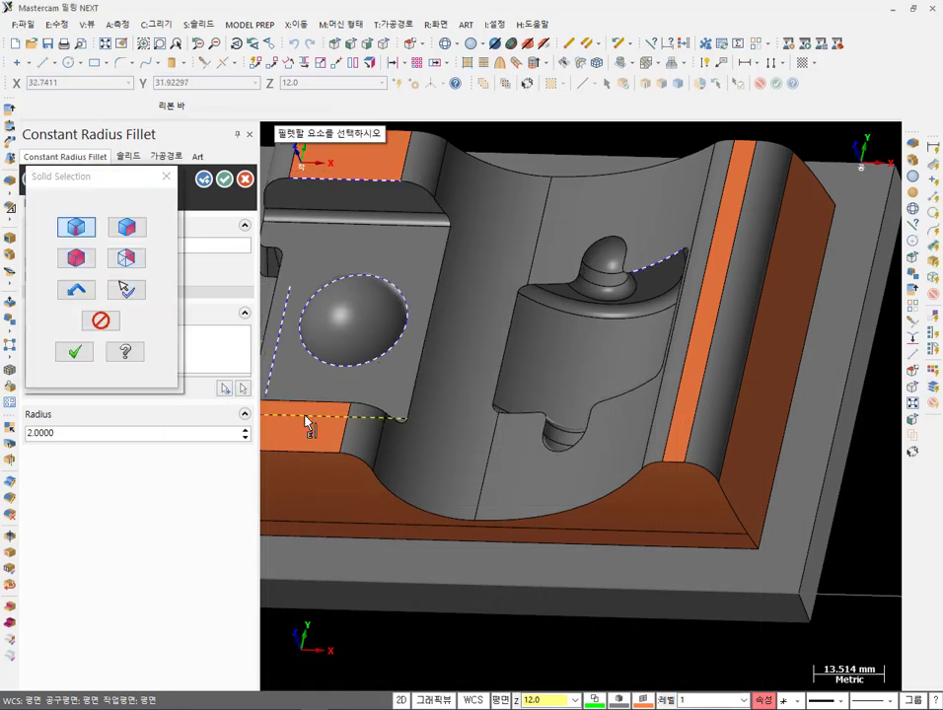
left_click(75, 352)
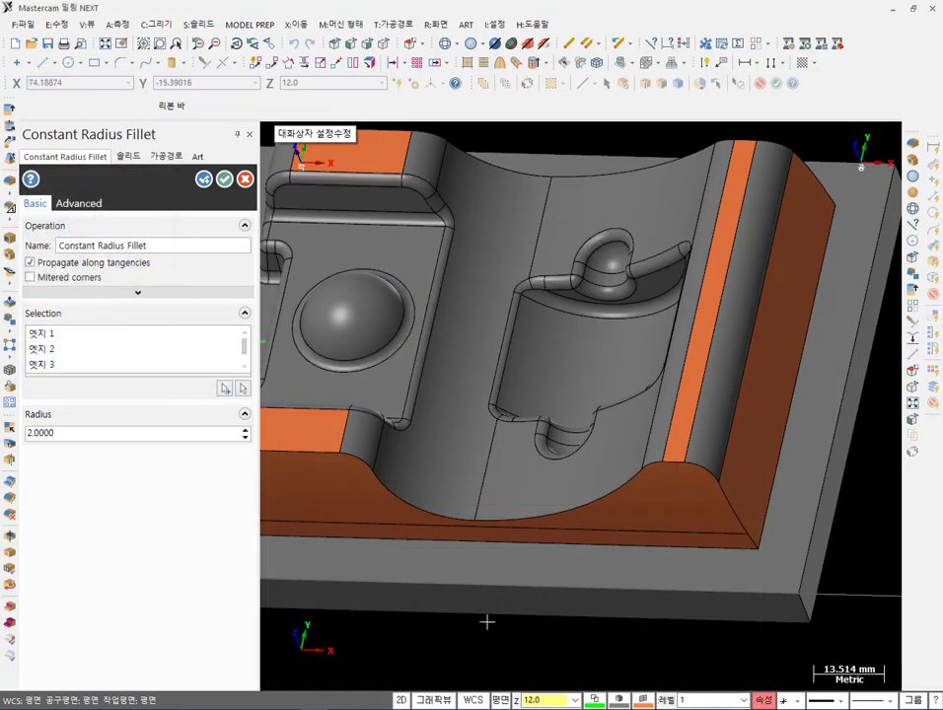
- Check the 4-R2 callout in the drawing's plan view and add the top profile edge of the body's front side to the fillet
key("alt+Tab")
mouse_move(649, 468)
left_mouse_down()
mouse_move(595, 415)
mouse_move(539, 415)
mouse_move(531, 431)
mouse_move(531, 592)
left_mouse_up()
left_click_drag(728, 201, 612, 424)
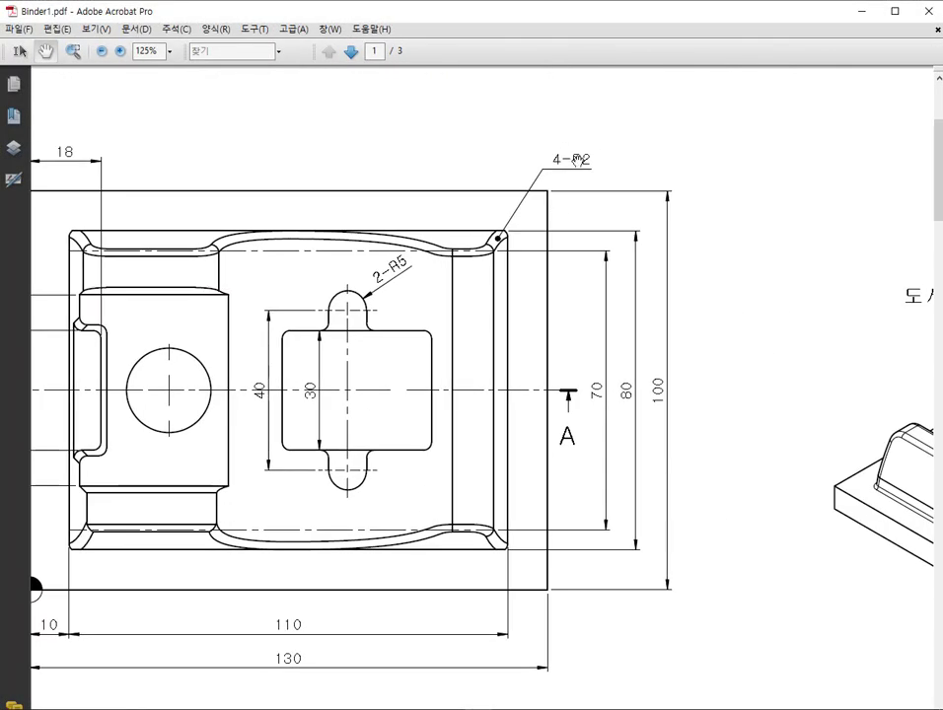
left_click(470, 707)
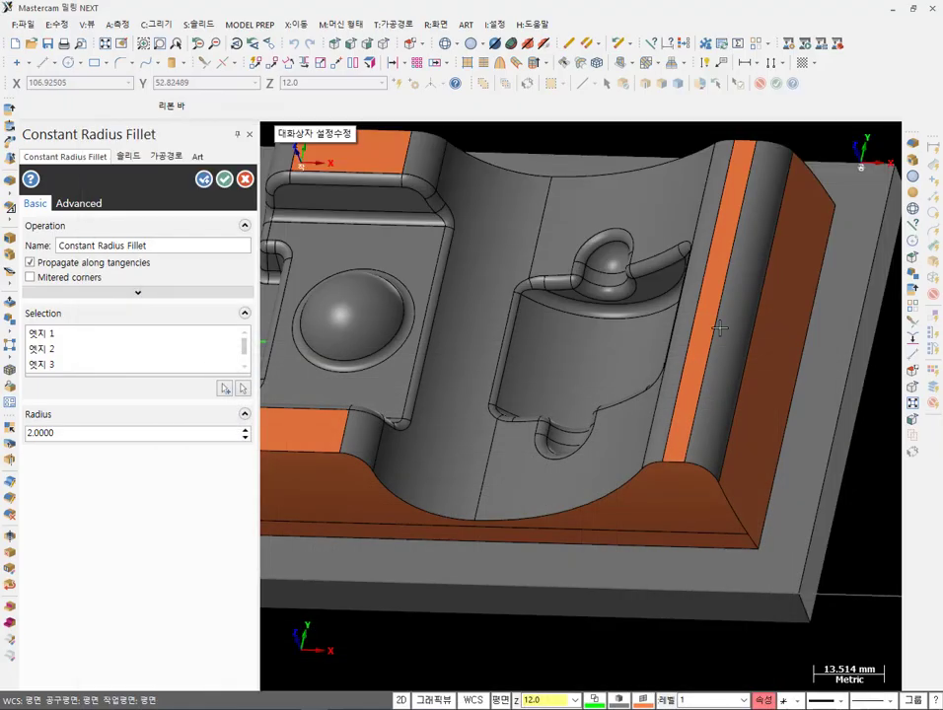
scroll(722, 409, "down", 1)
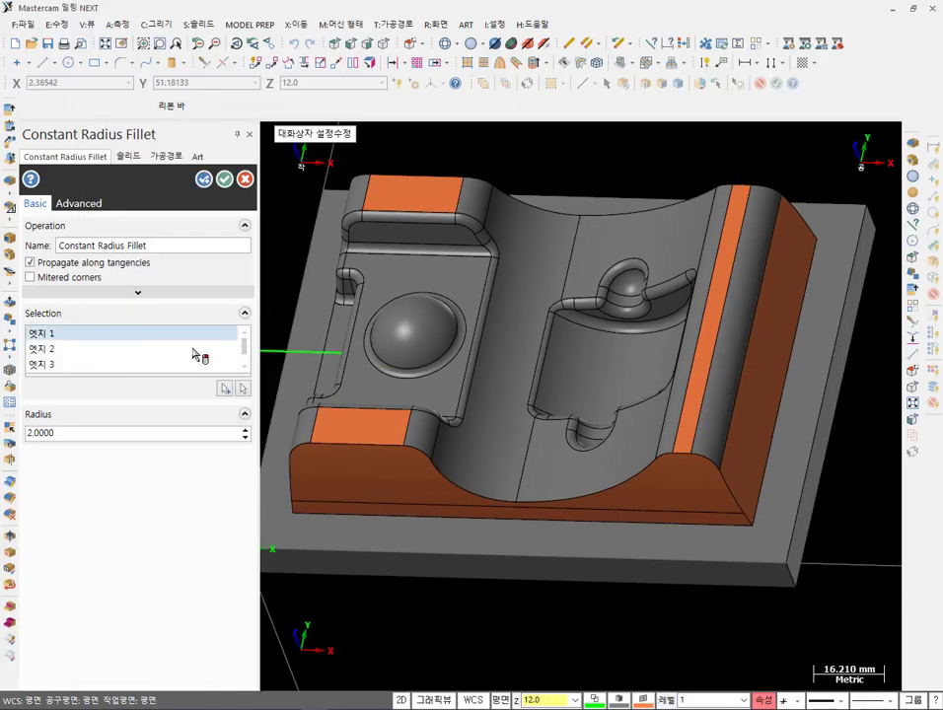
left_click(224, 388)
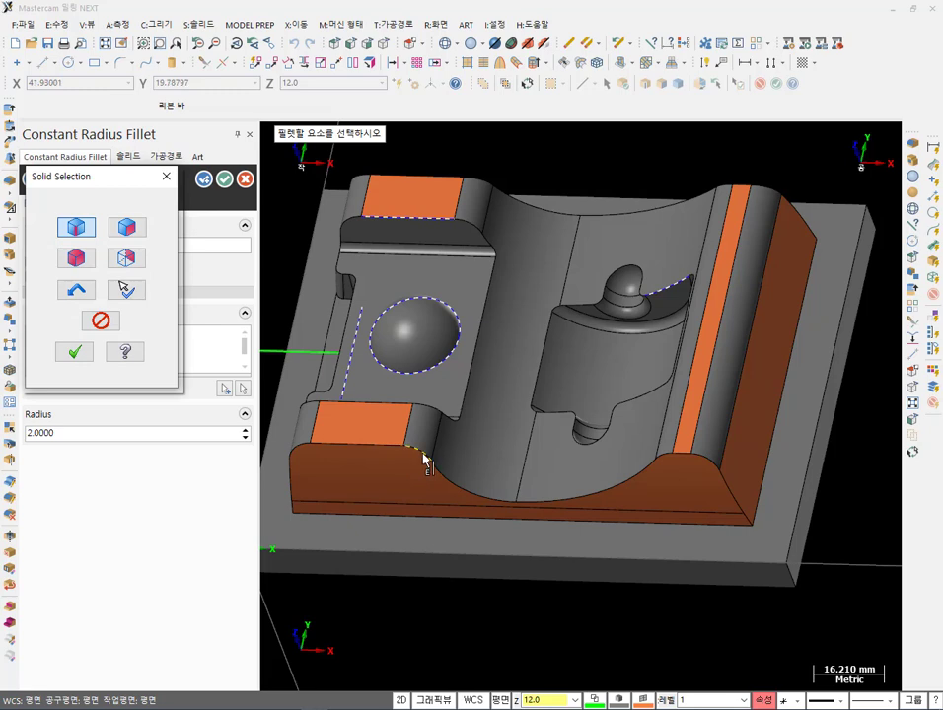
left_click(75, 352)
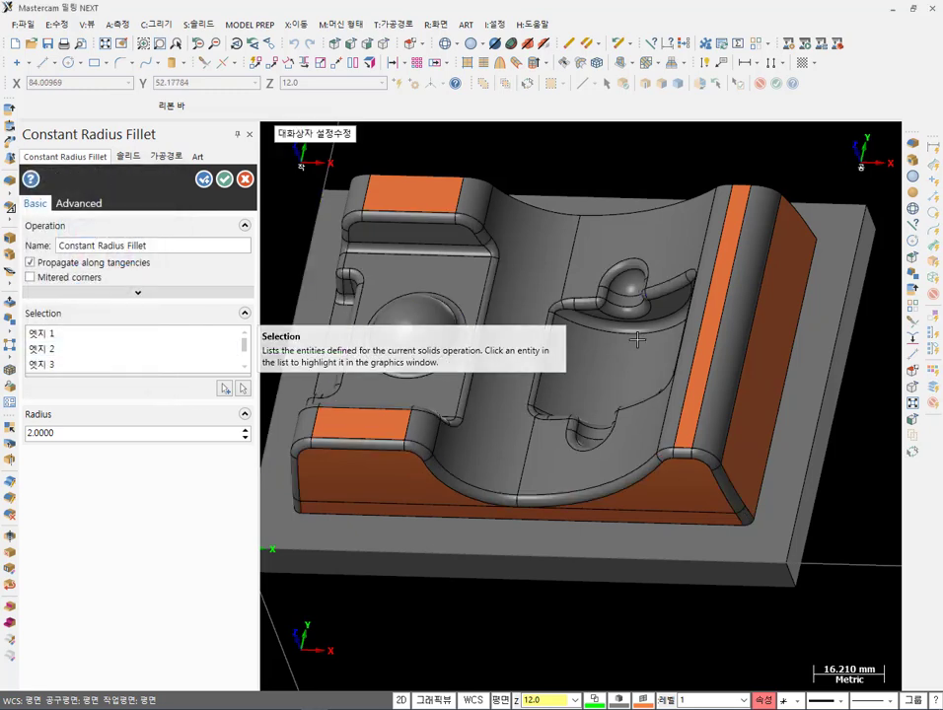
- Add the top profile edge of the body's rear side to the R2 fillet selection and apply the fillet
middle_click_drag(600, 231, 797, 391)
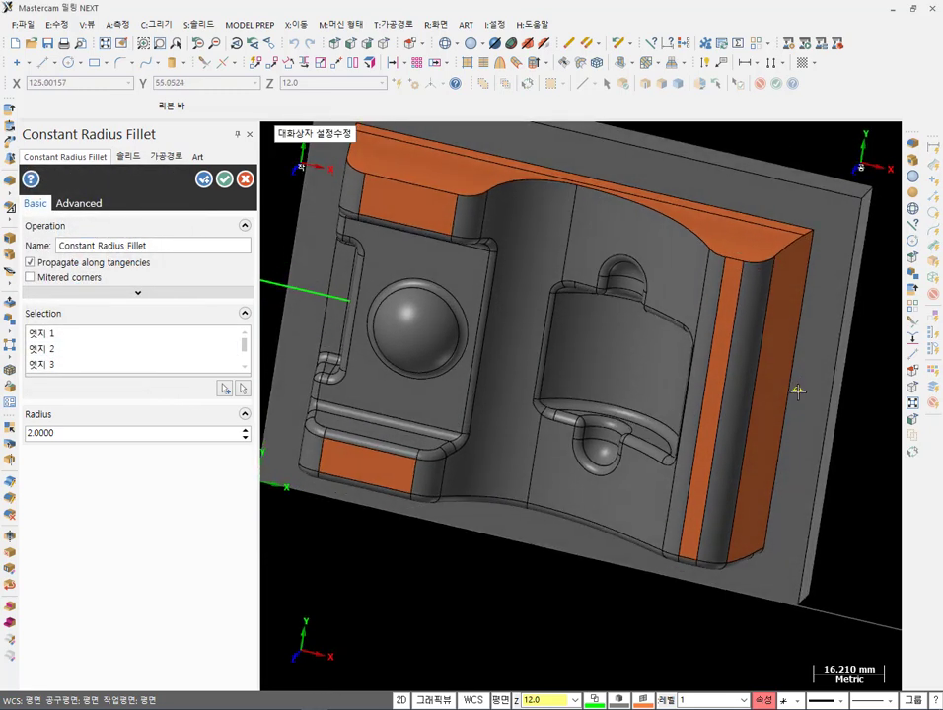
left_click(224, 389)
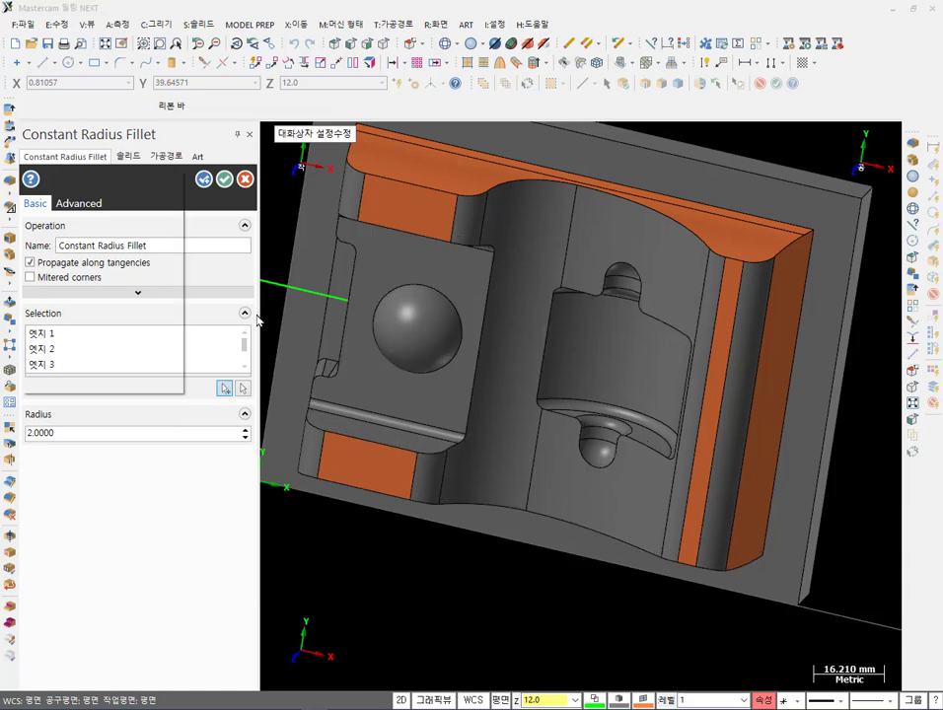
left_click(418, 190)
left_click(76, 351)
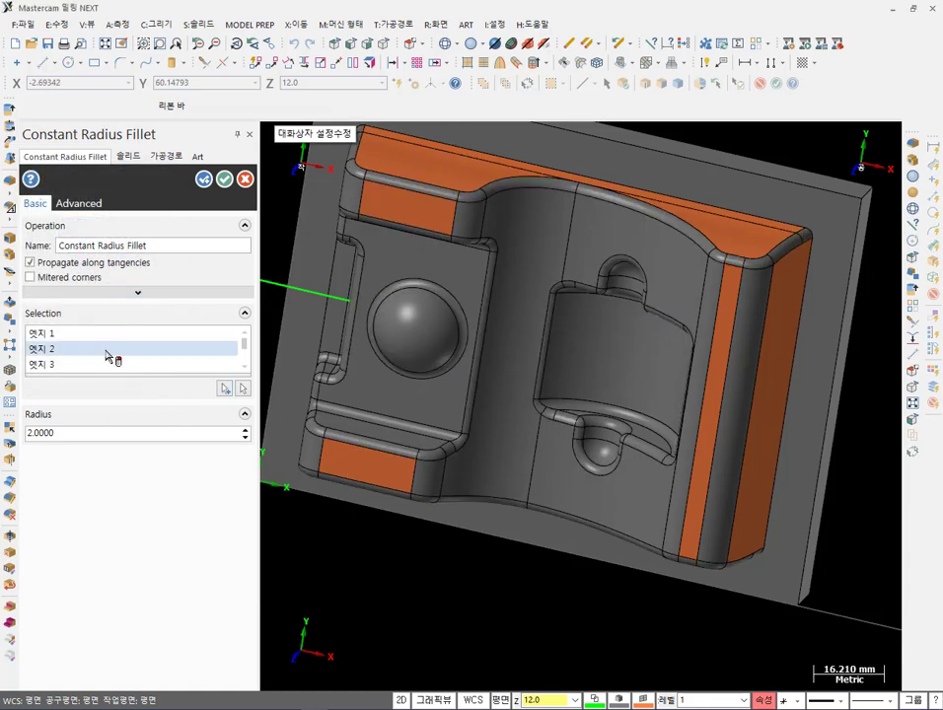
mouse_move(458, 393)
middle_mouse_down()
mouse_move(526, 296)
mouse_move(498, 305)
mouse_move(434, 285)
mouse_move(444, 282)
mouse_move(343, 293)
middle_mouse_up()
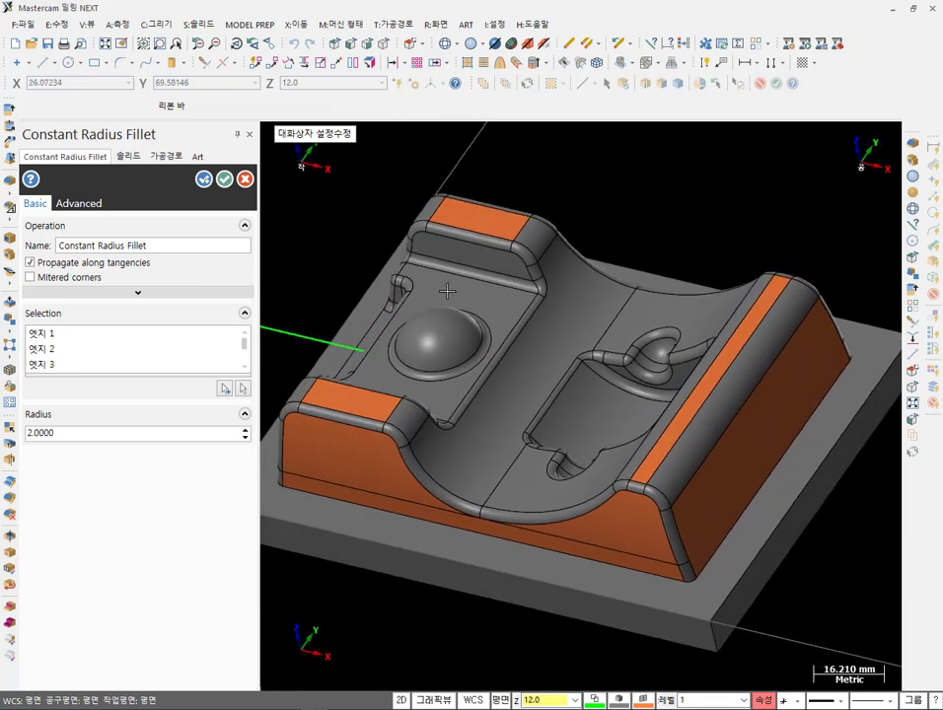
left_click(204, 179)
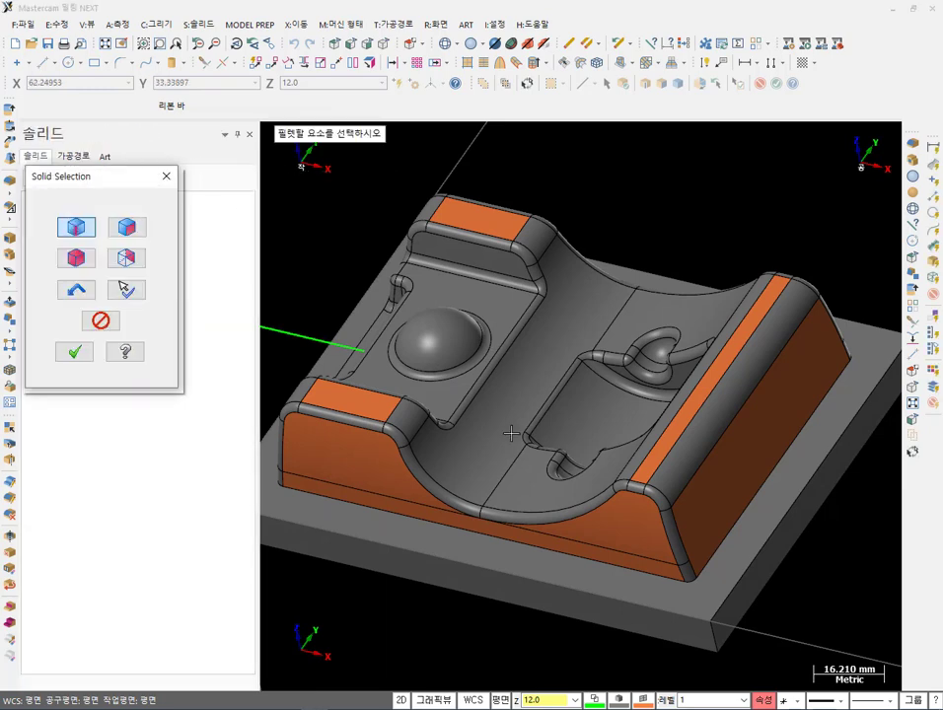
- Fillet the edge where the body meets the base plate with a radius of 1 mm
left_click(522, 542)
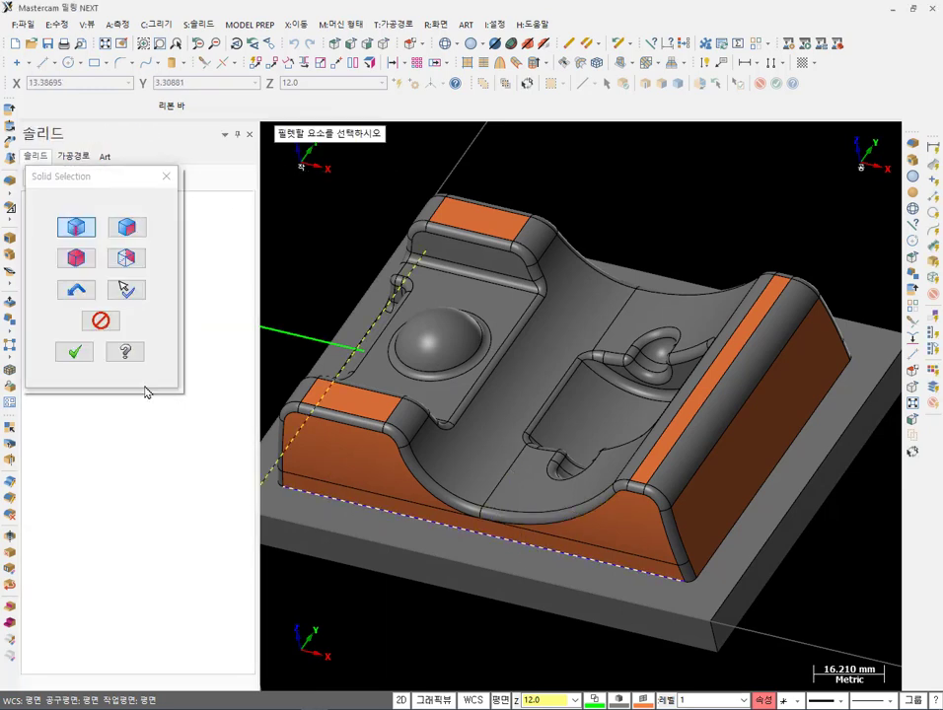
left_click(74, 351)
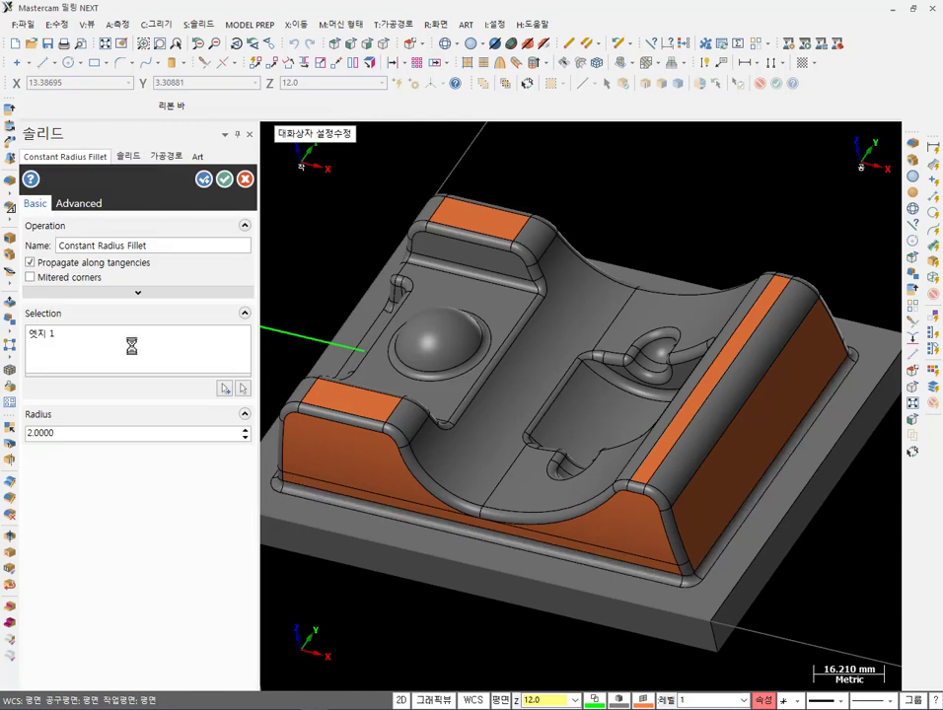
left_click(89, 432)
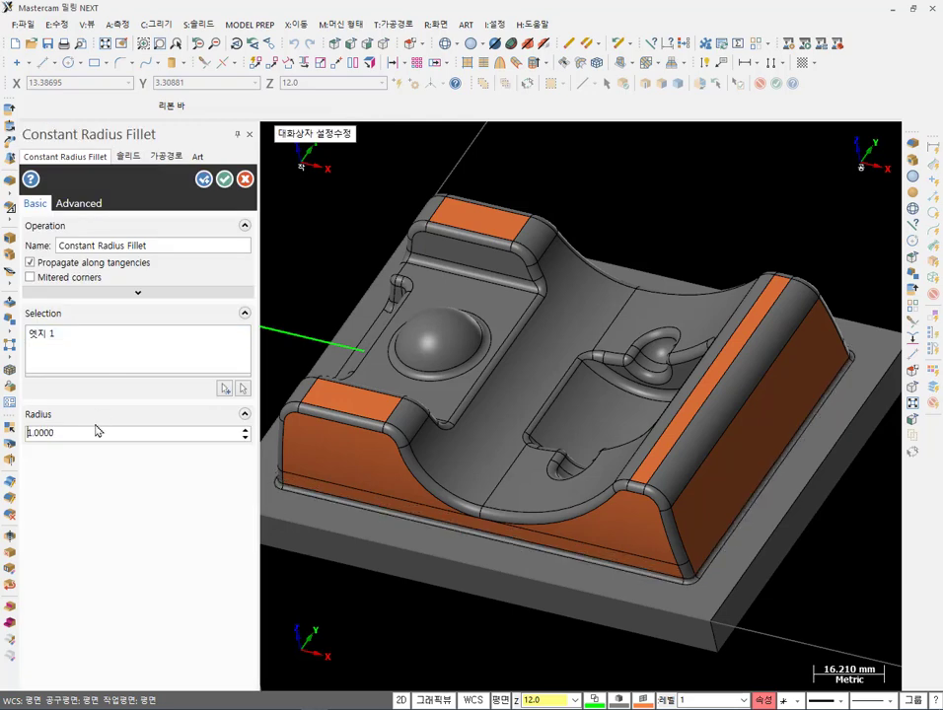
left_click(225, 179)
- Compare the filleted model with the plan view, section A-A and side view of the PDF drawing
scroll(651, 363, "down", 2)
middle_click_drag(691, 370, 682, 432)
left_click(478, 709)
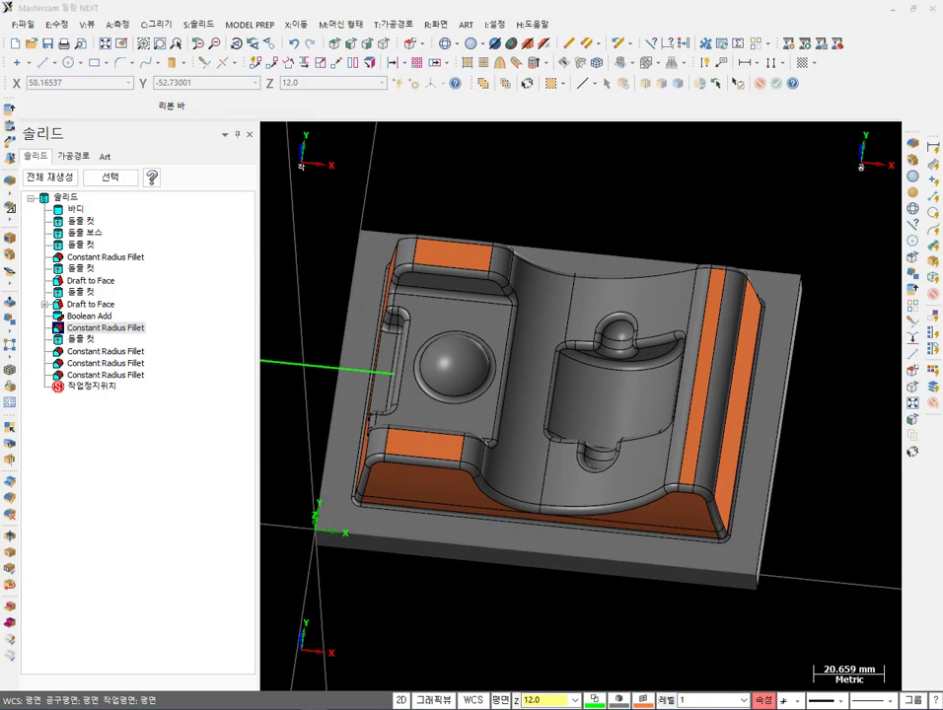
mouse_move(397, 416)
left_mouse_down()
mouse_move(436, 392)
mouse_move(597, 391)
mouse_move(629, 350)
mouse_move(583, 312)
mouse_move(483, 309)
mouse_move(521, 255)
mouse_move(562, 296)
left_mouse_up()
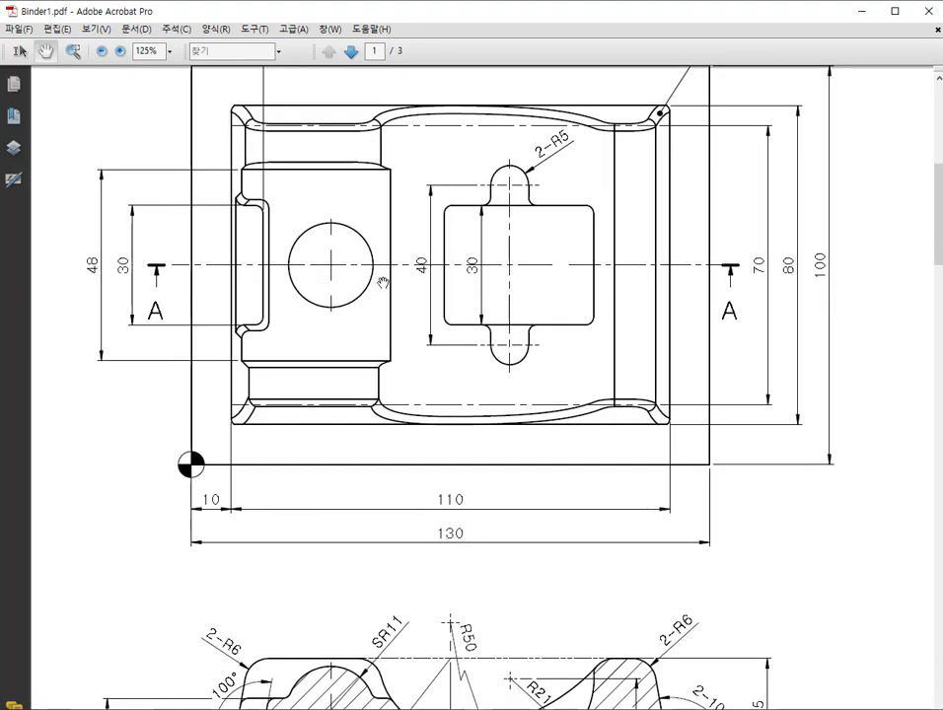
scroll(374, 444, "down", 3)
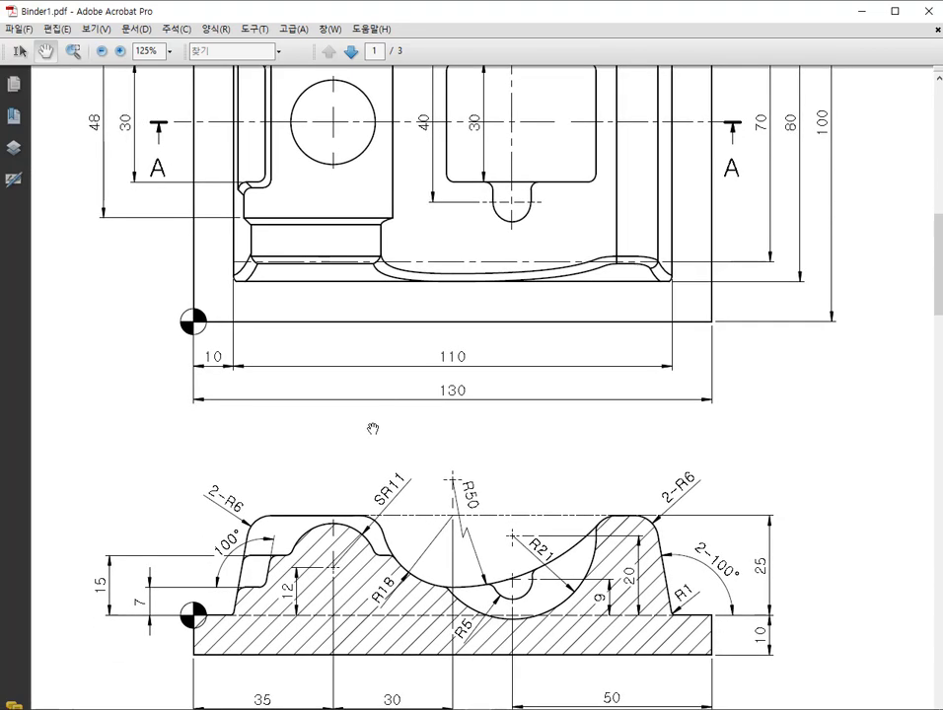
mouse_move(433, 573)
left_mouse_down()
mouse_move(402, 549)
mouse_move(271, 520)
left_mouse_up()
left_click_drag(612, 446, 265, 382)
left_click_drag(624, 381, 598, 360)
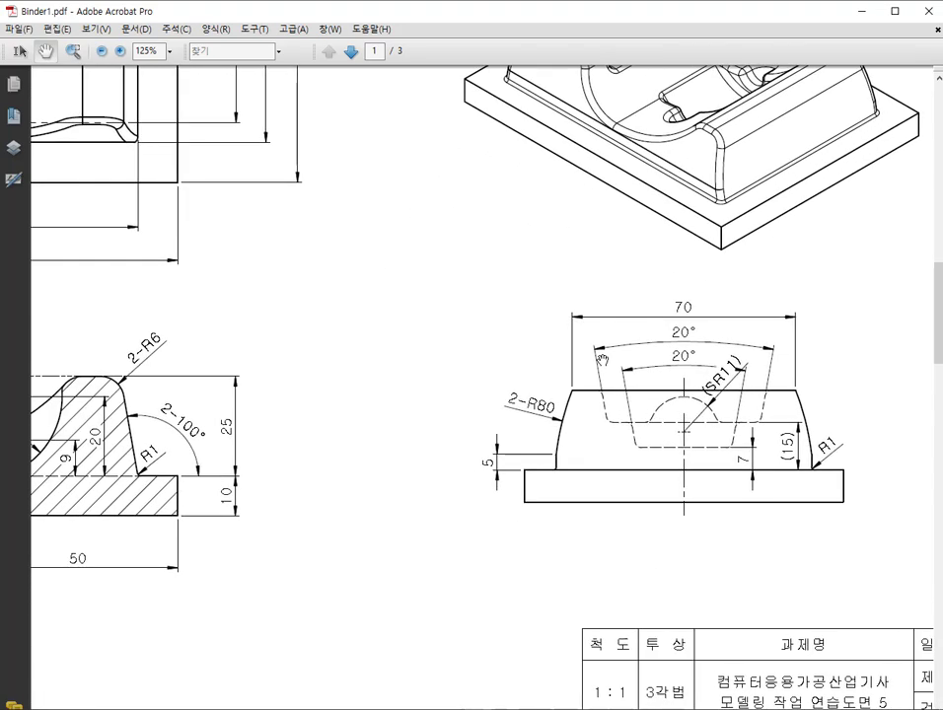
- Return to Mastercam, show the model in isometric view, reveal the hidden wireframe geometry, and select and hide all of it
key("alt+Tab")
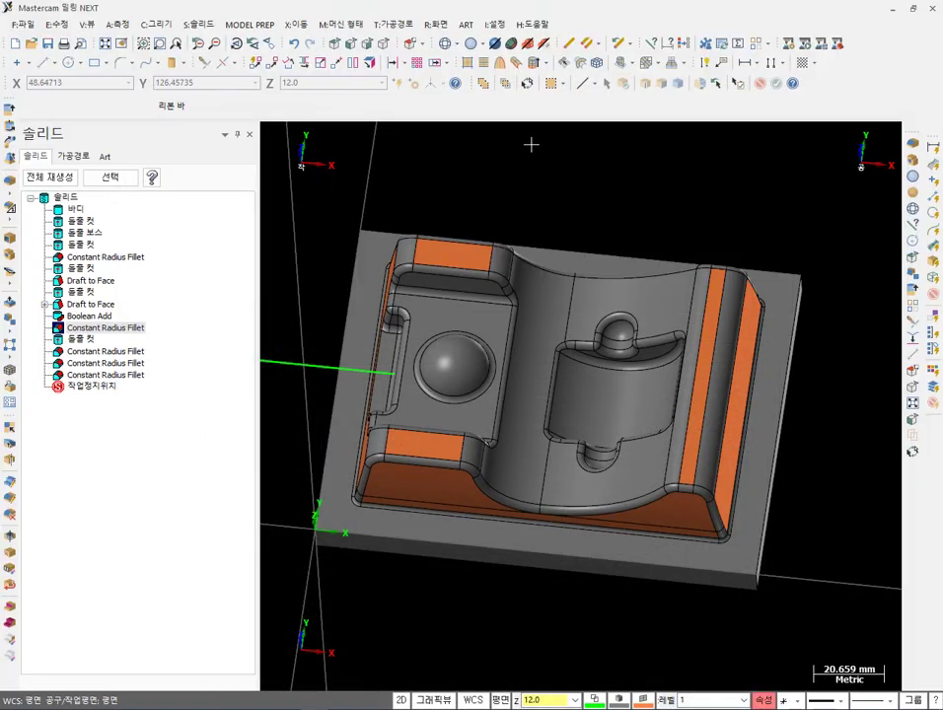
left_click(382, 45)
middle_click_drag(550, 214, 664, 359)
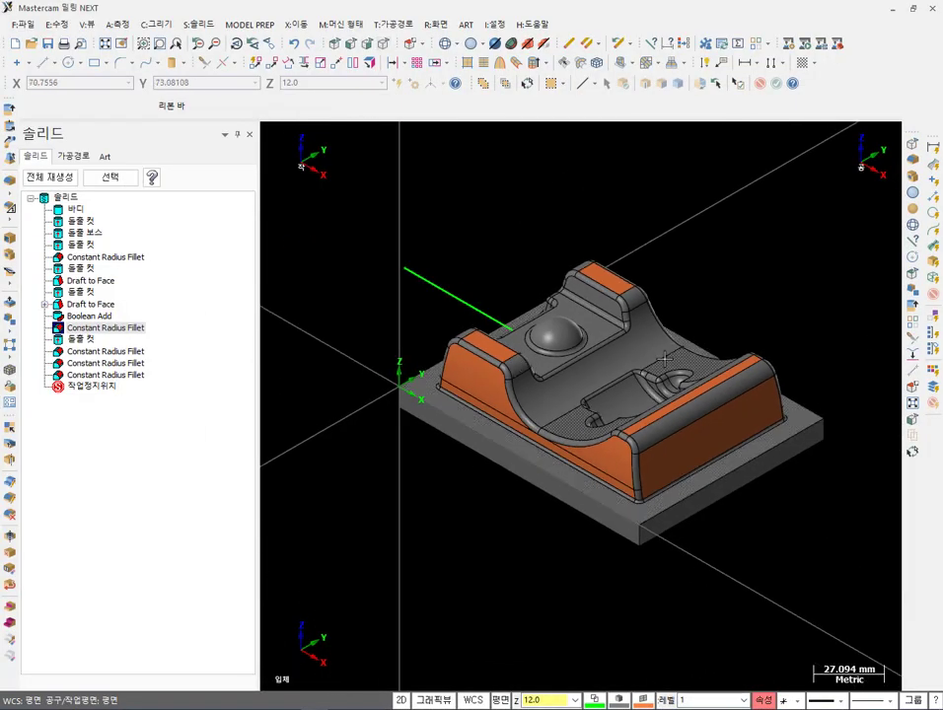
key("alt+e")
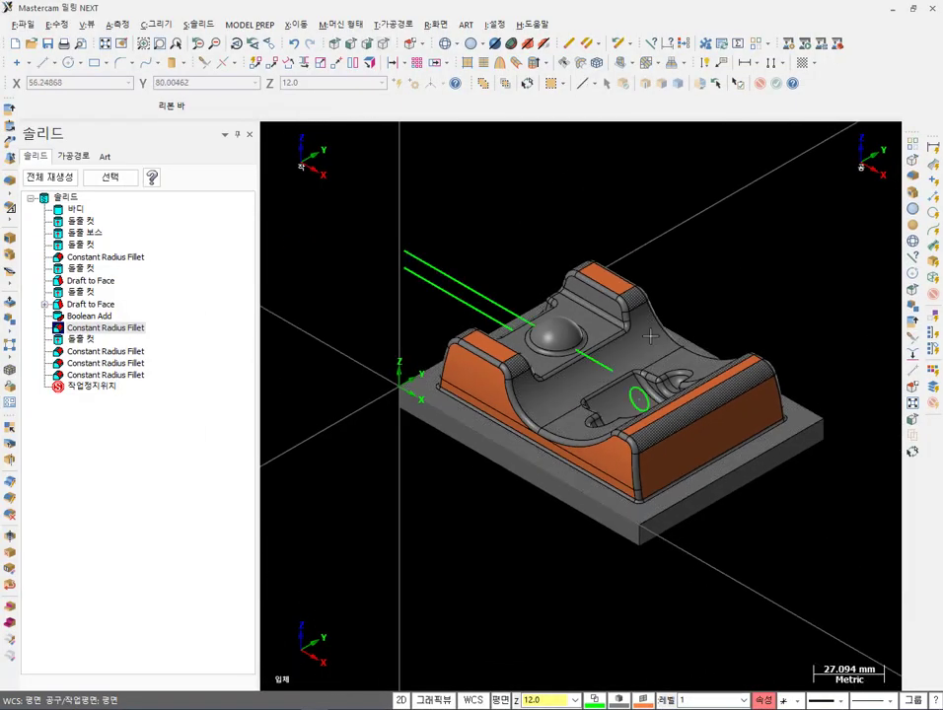
left_click(650, 336)
left_click(526, 84)
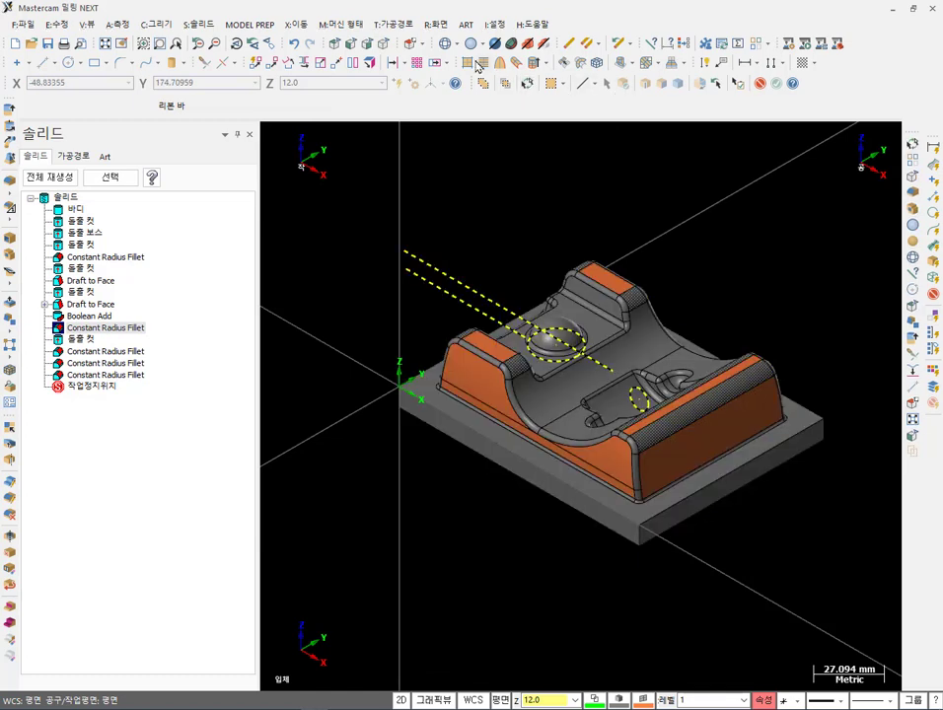
left_click(435, 23)
left_click(469, 97)
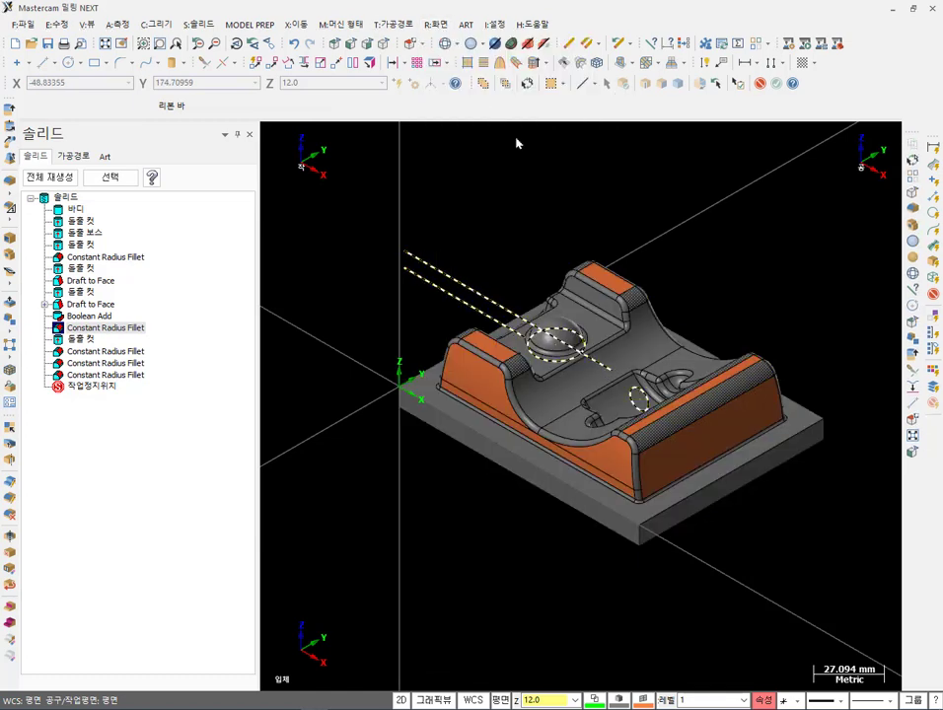
- Switch the construction mode from 2D to 3D and set the construction depth Z to 0
scroll(592, 340, "up", 2)
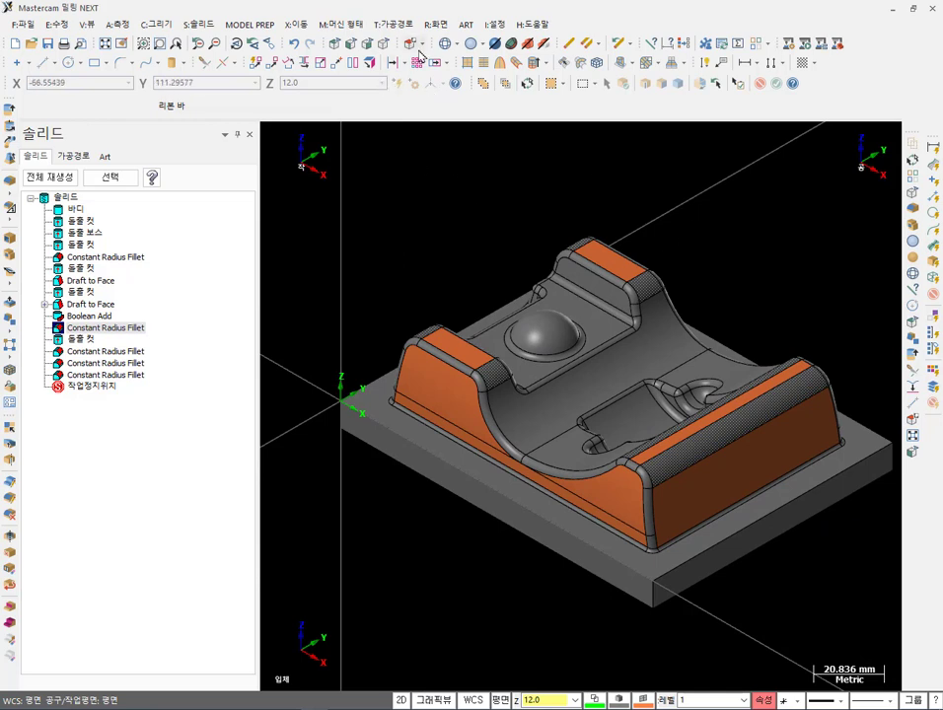
left_click(399, 700)
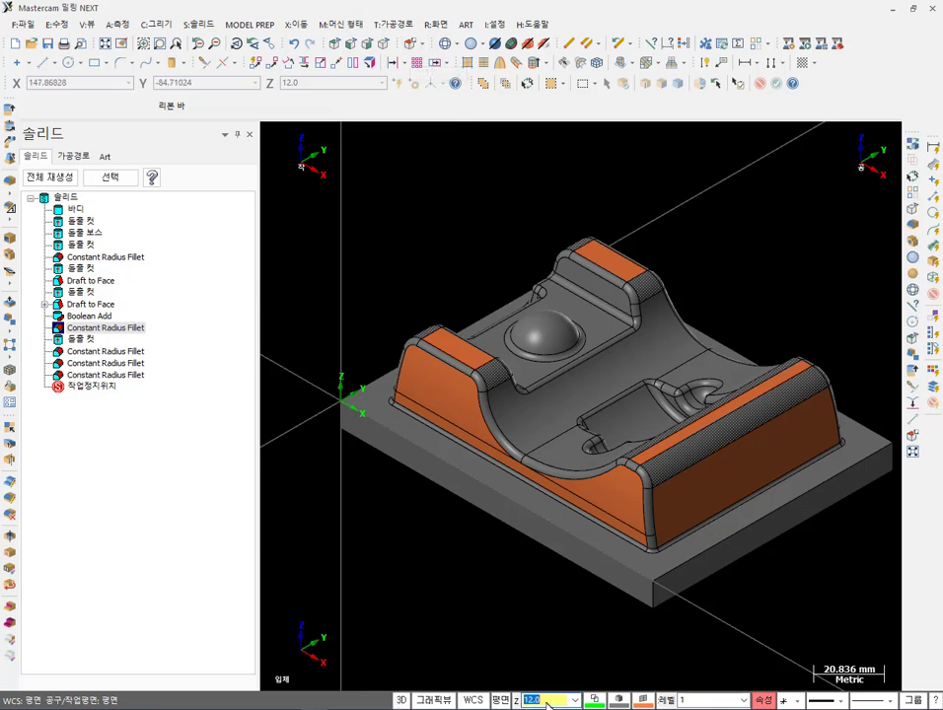
scroll(534, 359, "down", 3)
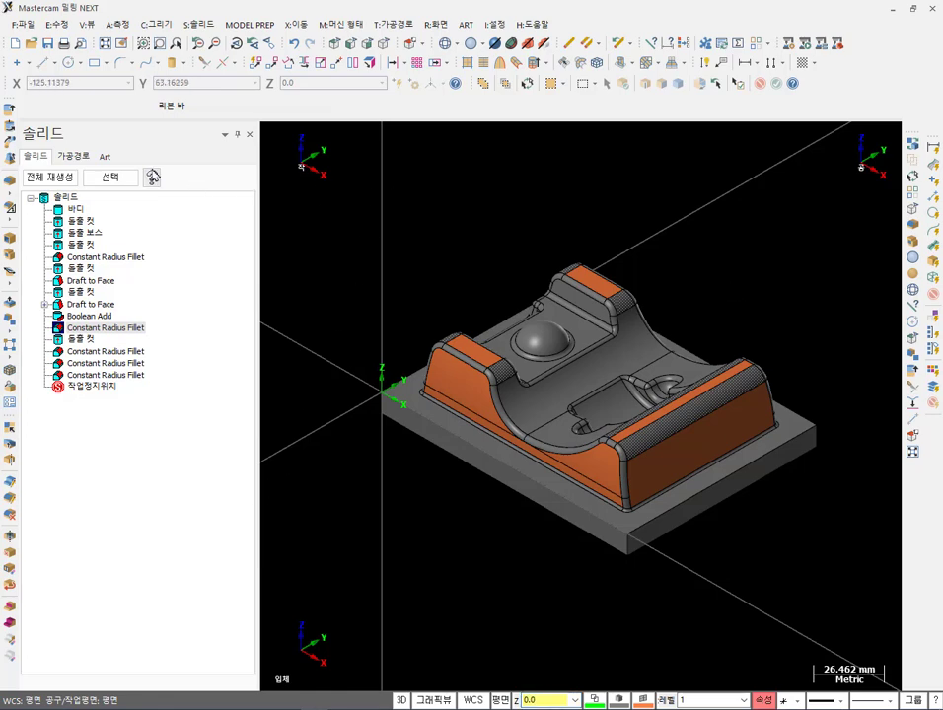
- Define the machine group's rectangular stock from all solids, sized 130 × 100 × 35 mm with its origin at X65, Y50, Z25
left_click(92, 162)
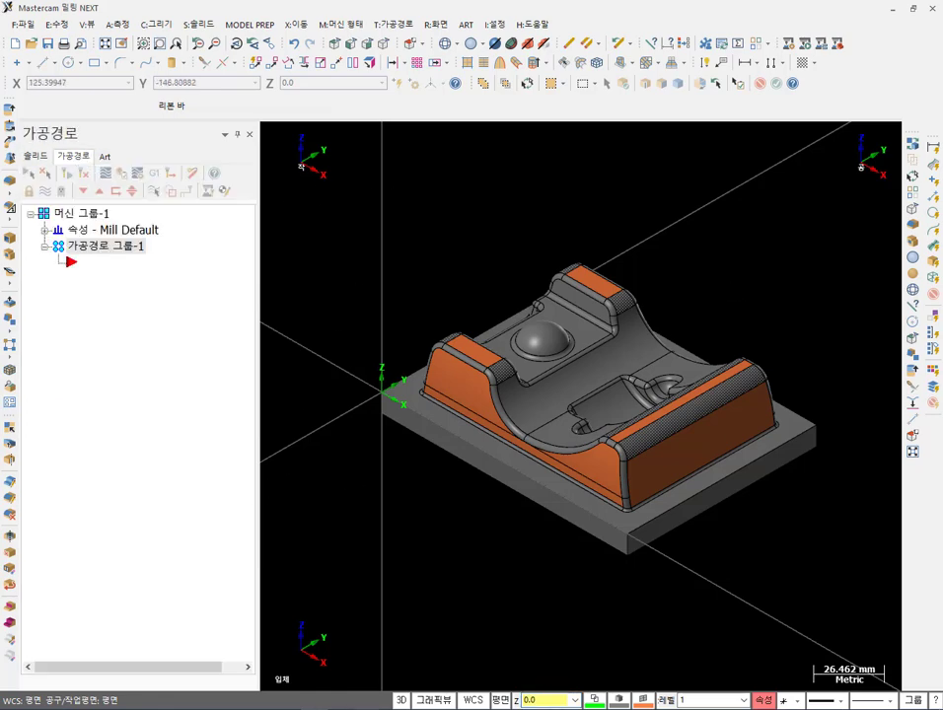
scroll(812, 207, "up", 4)
scroll(659, 338, "down", 5)
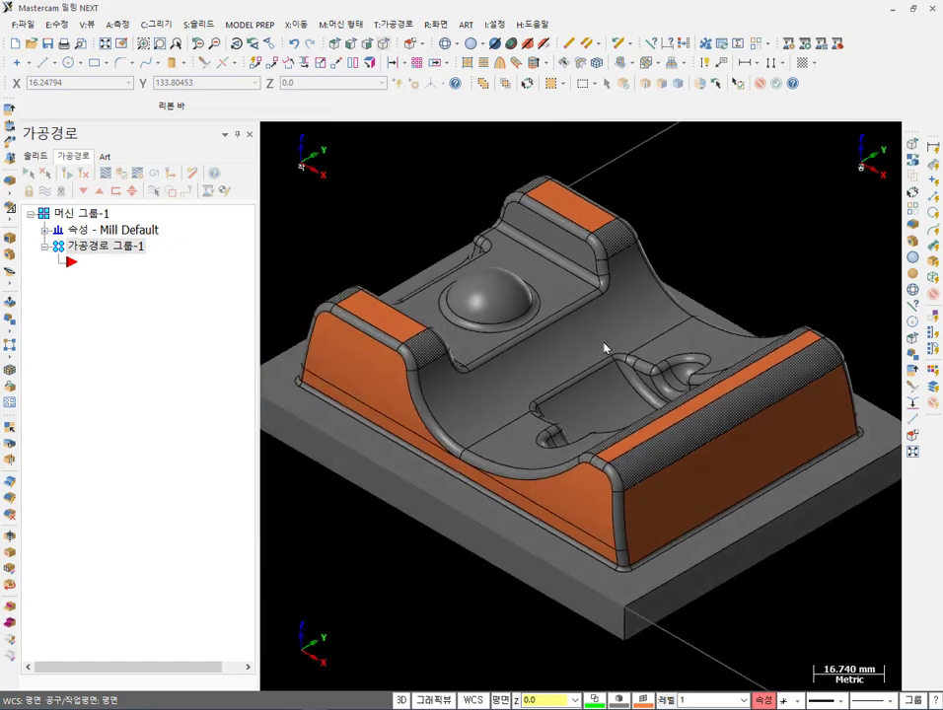
left_click(45, 230)
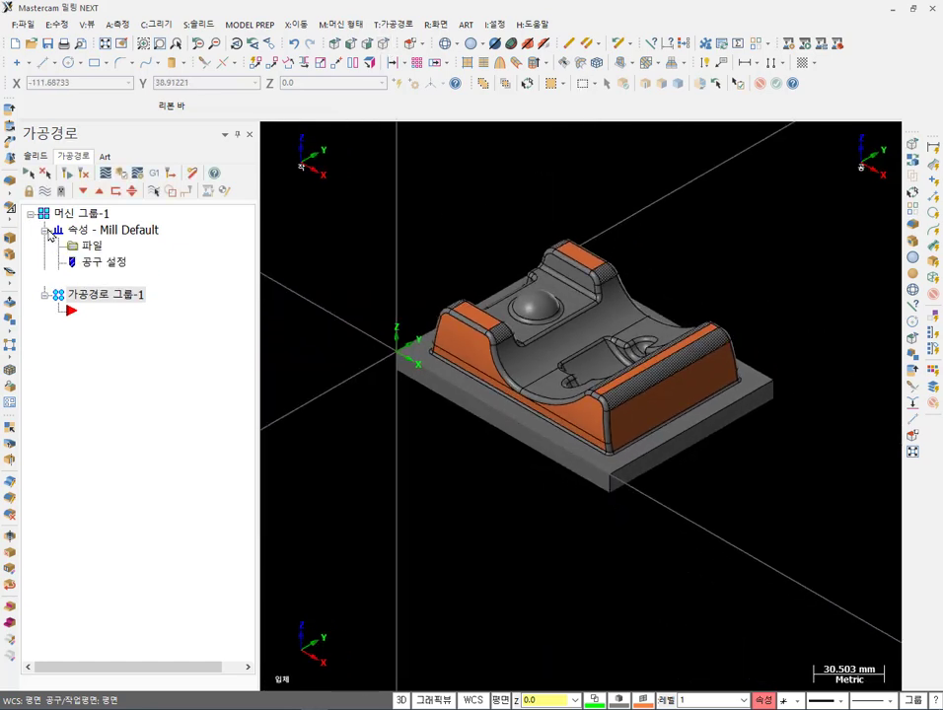
left_click(110, 277)
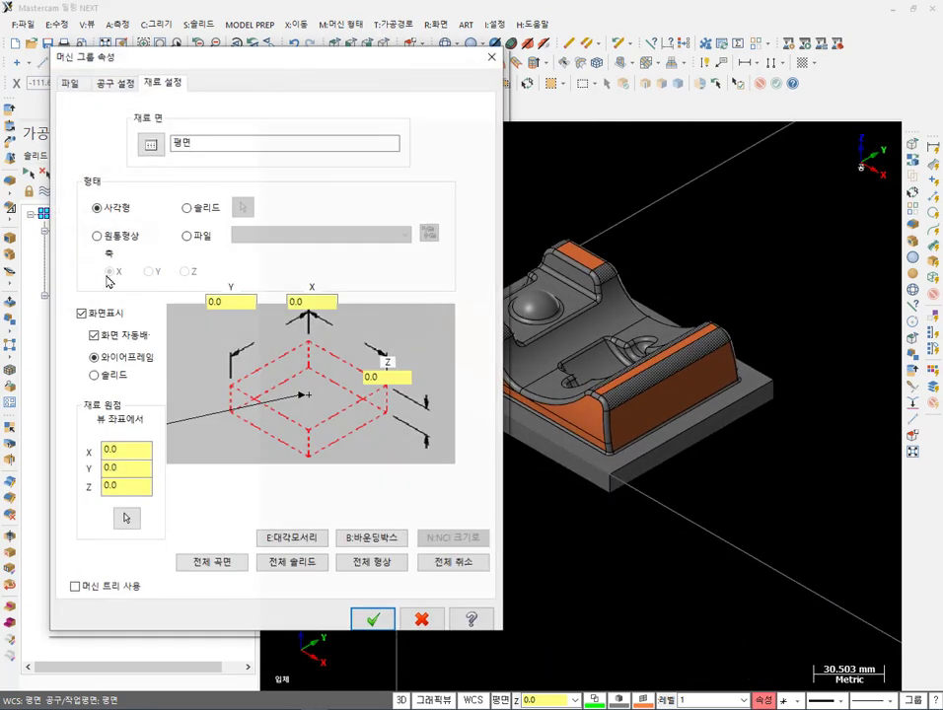
left_click(302, 564)
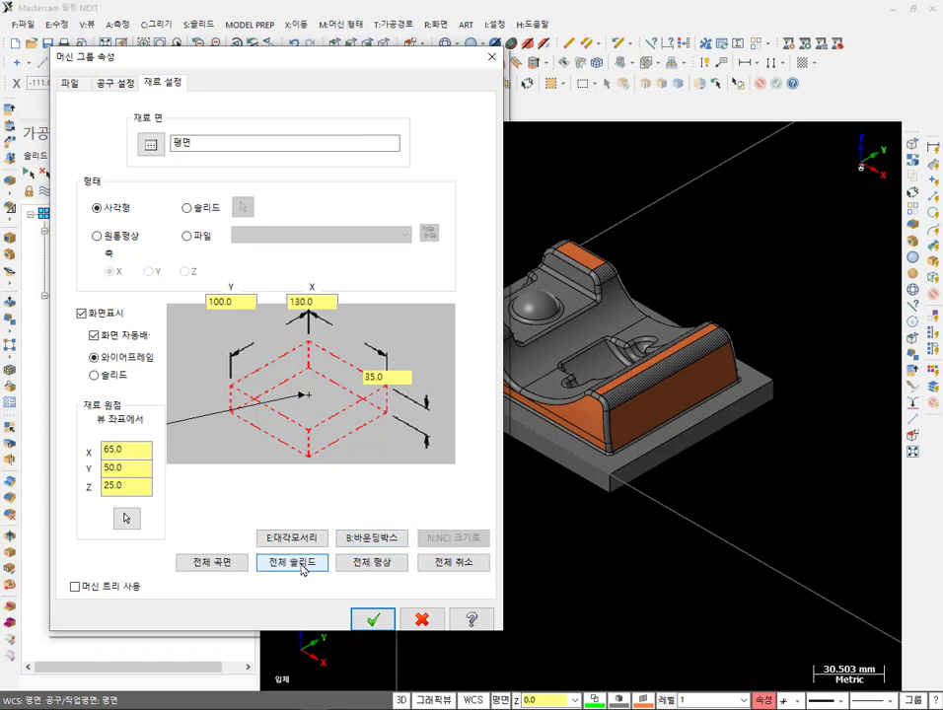
left_click(373, 619)
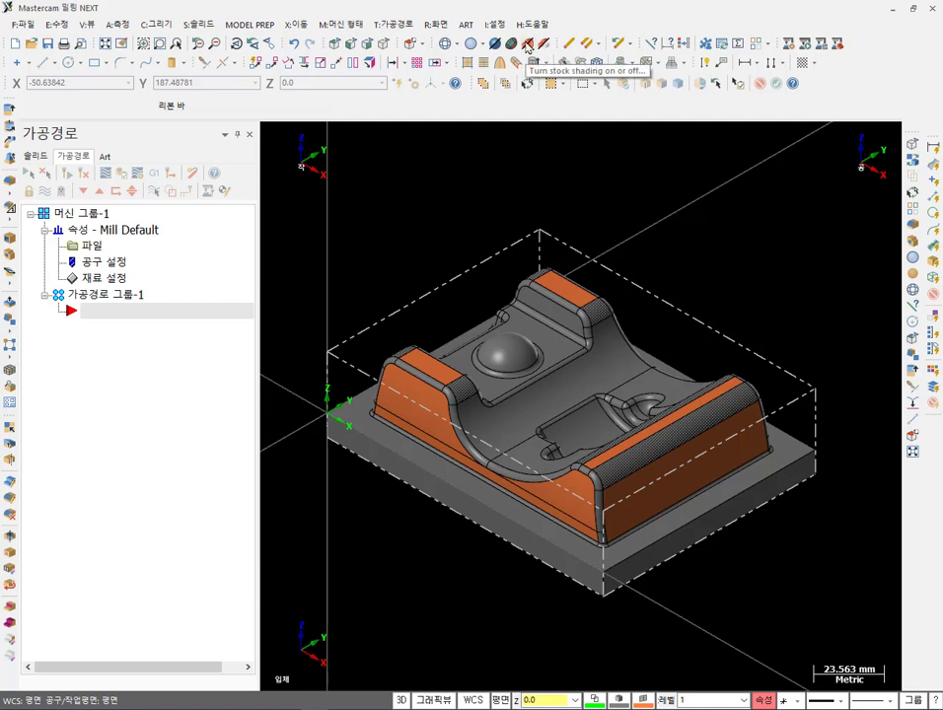
- Turn on stock shading and check how the stock encloses the part in top, isometric and front views
left_click(527, 47)
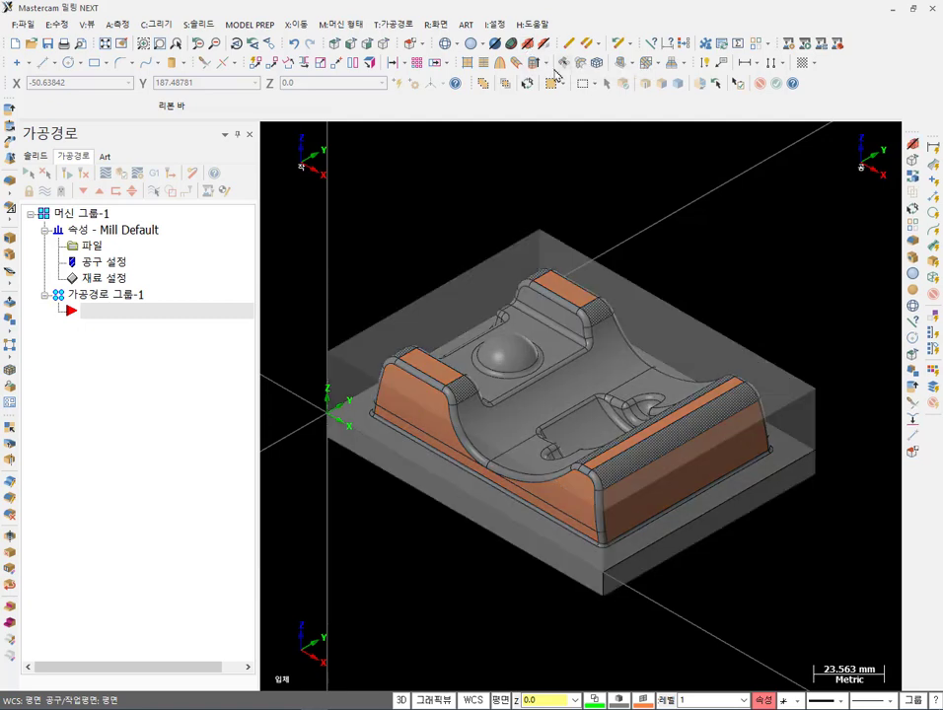
scroll(658, 241, "down", 2)
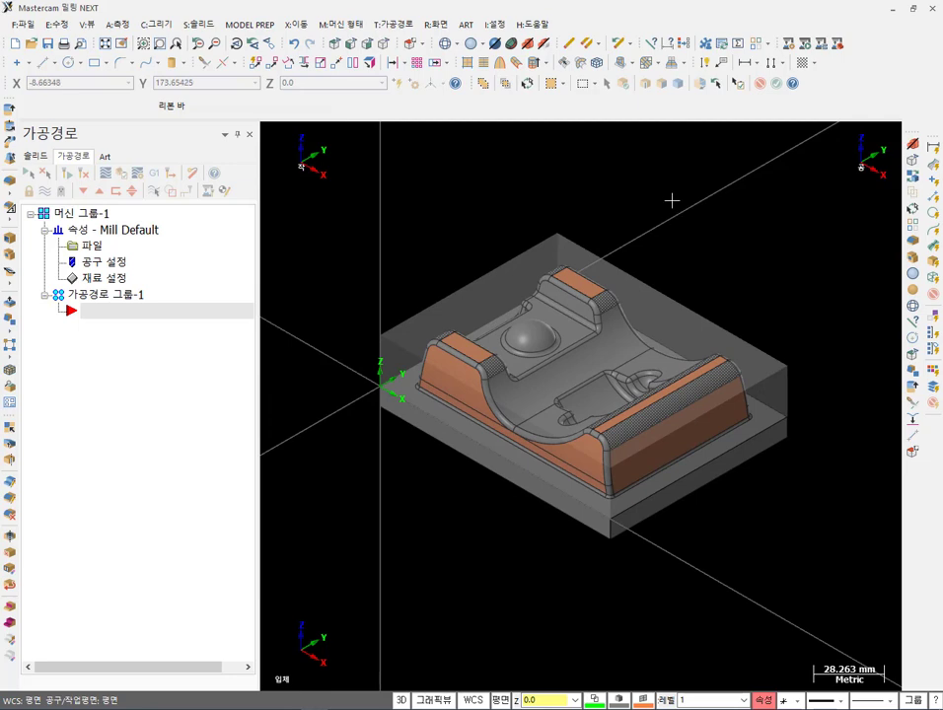
left_click(335, 45)
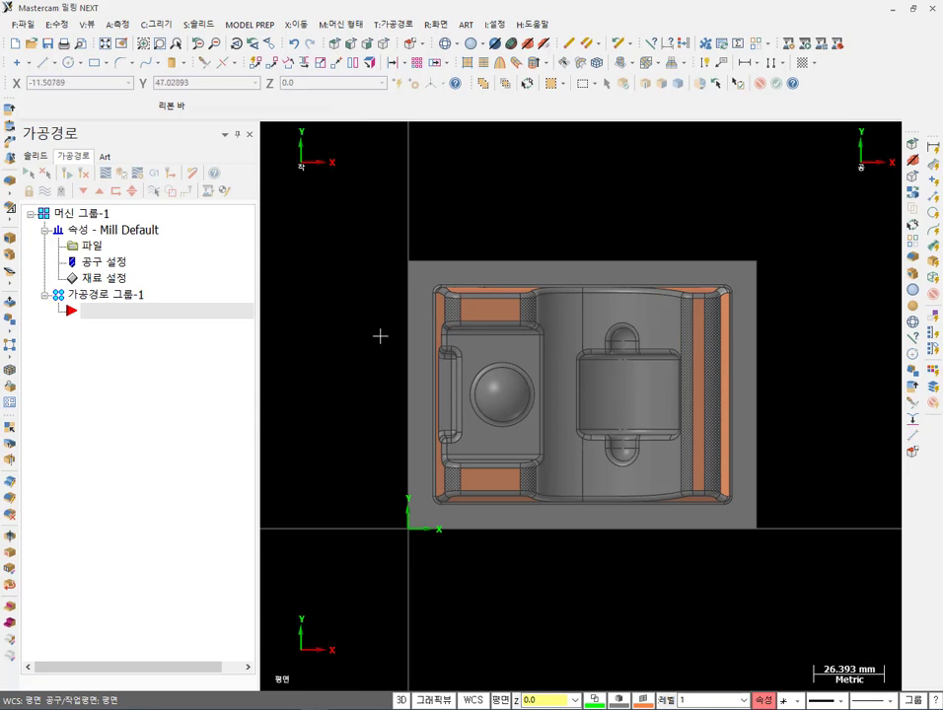
left_click(382, 46)
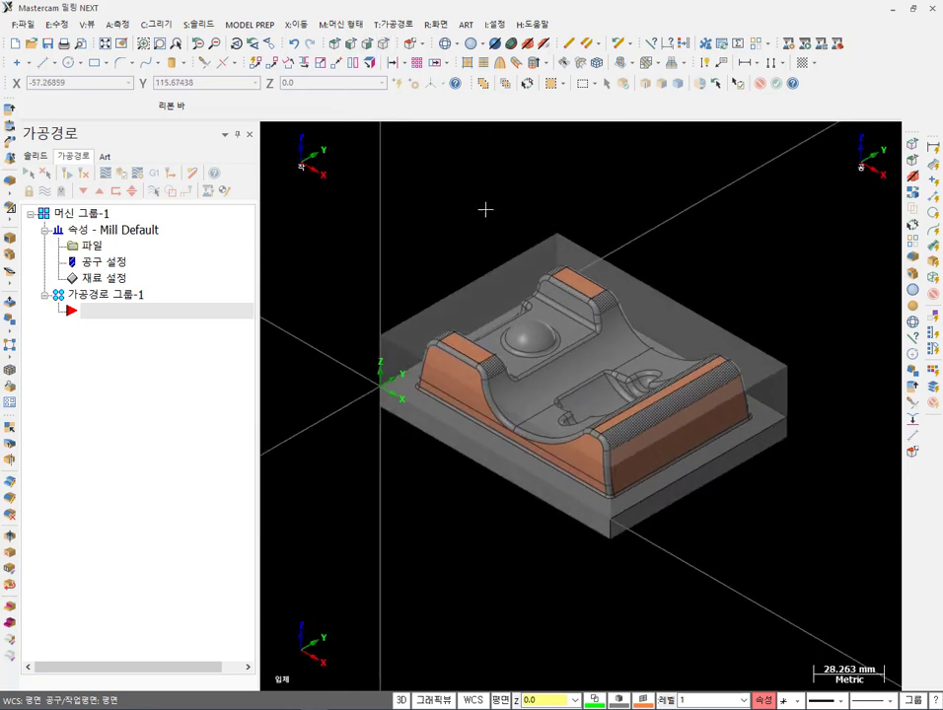
left_click(353, 44)
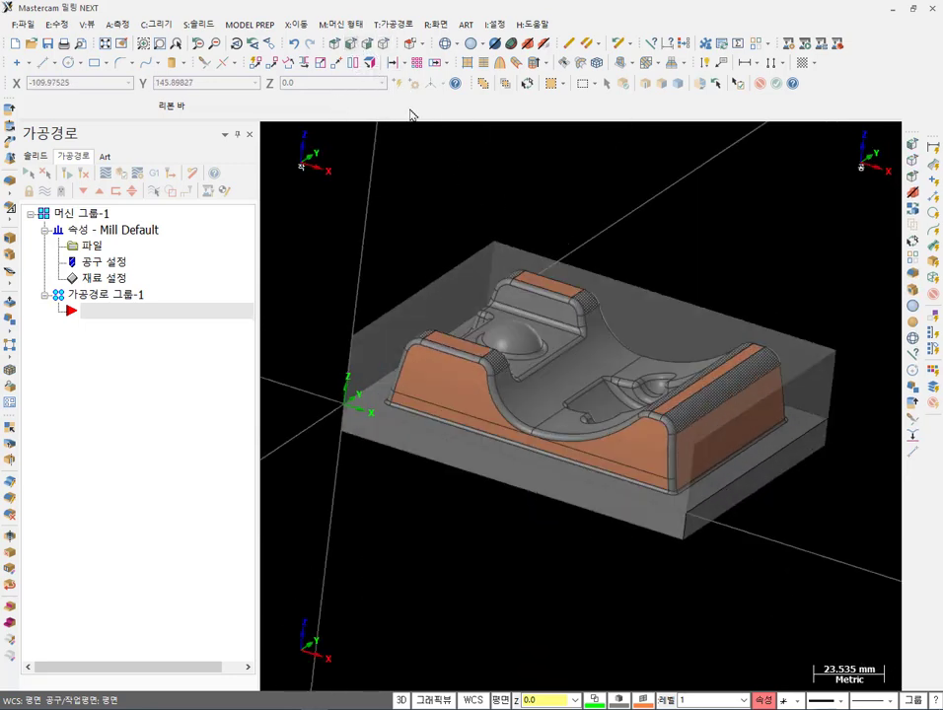
scroll(315, 281, "up", 2)
scroll(431, 341, "up", 2)
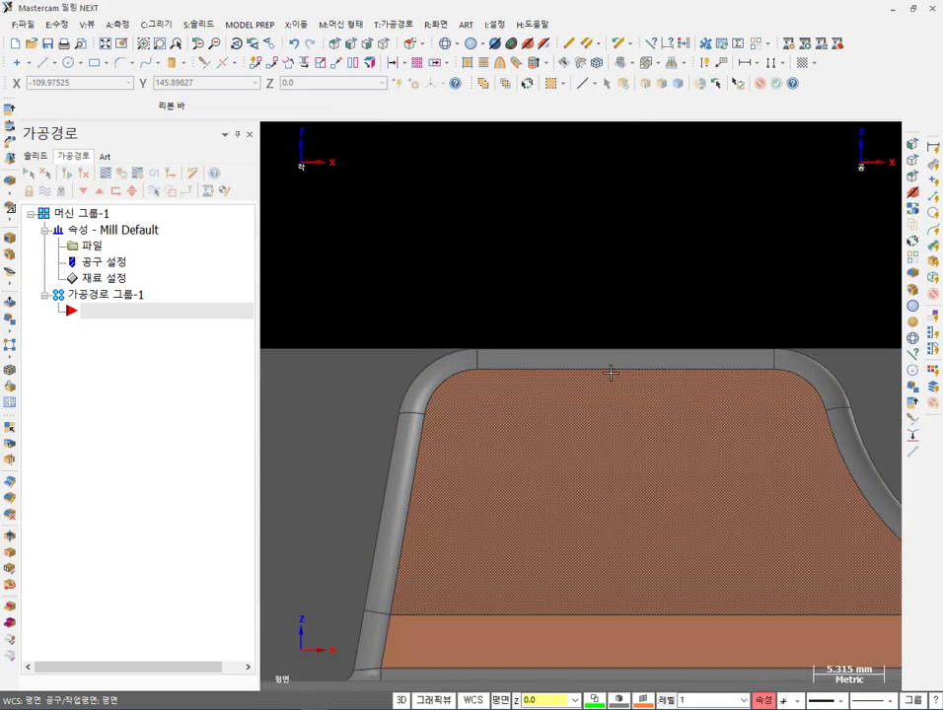
middle_click_drag(644, 341, 640, 369)
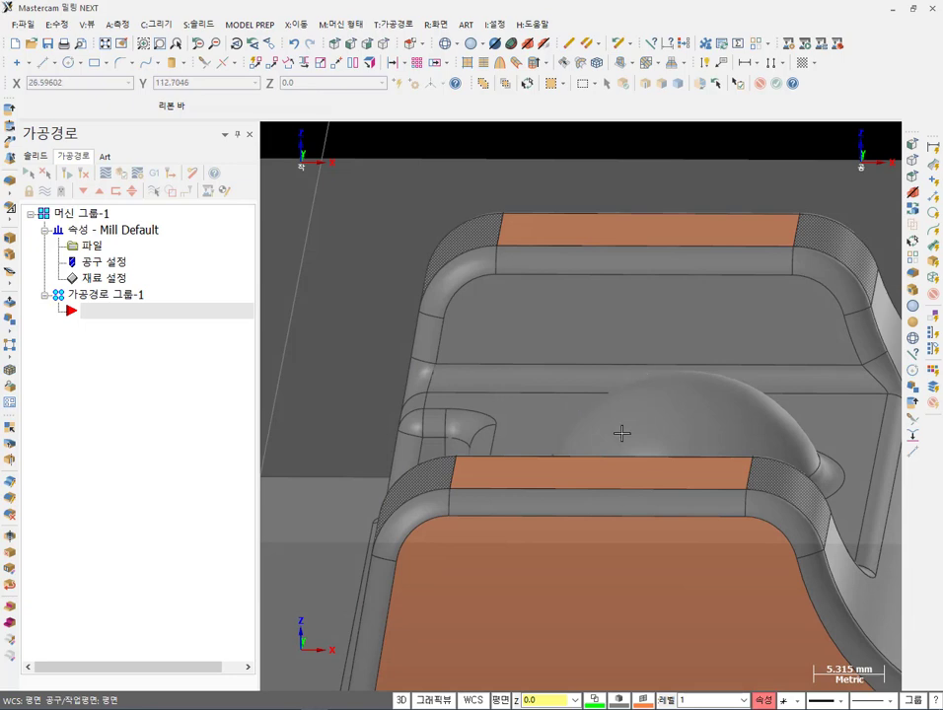
scroll(594, 309, "down", 4)
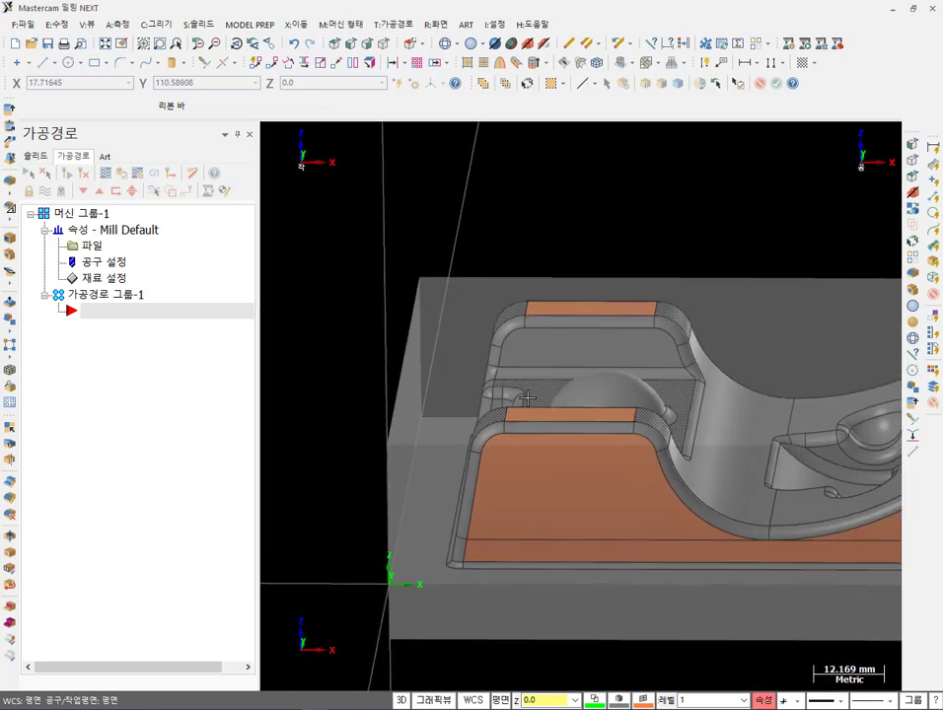
- Switch the stock display off and back on, and turn off stock shading
left_click(544, 46)
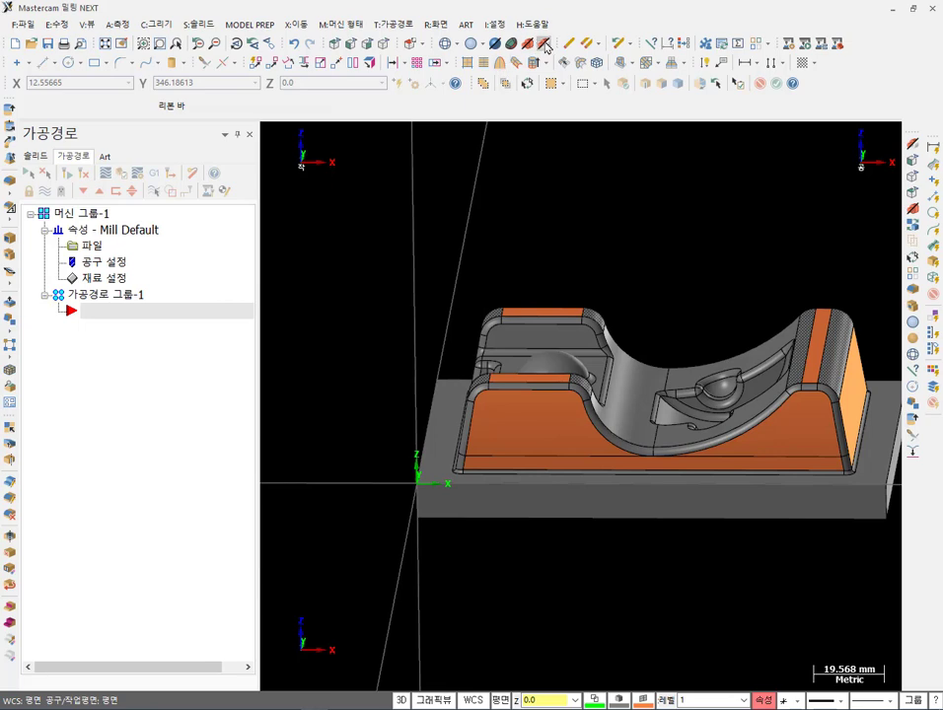
left_click(544, 46)
left_click(530, 46)
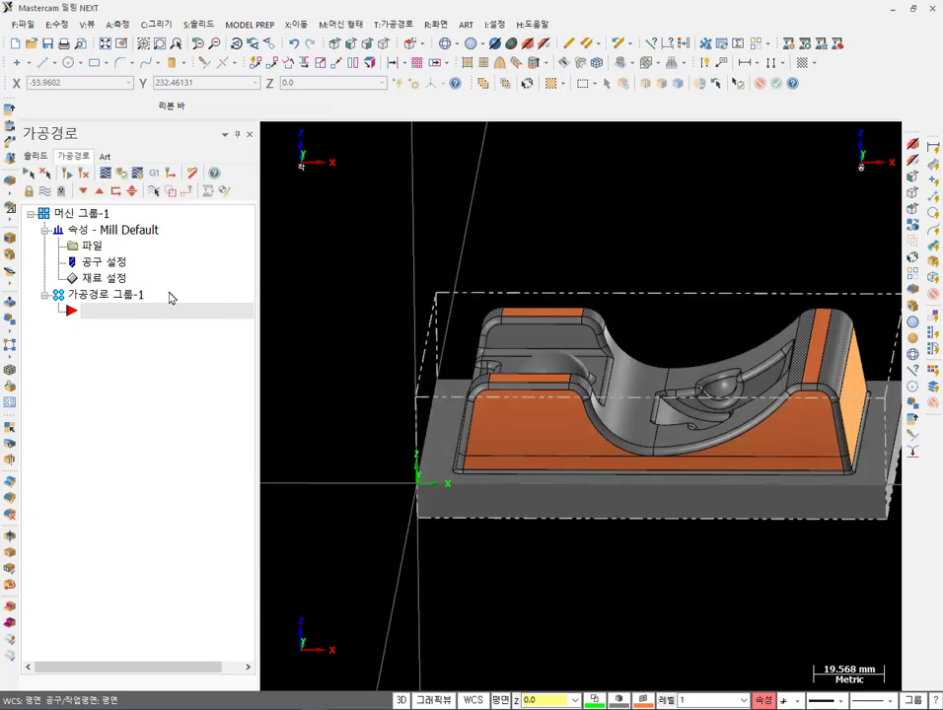
- Reopen the stock setup, set the stock origin to Z27, and increase the stock height in Z
double_click(100, 277)
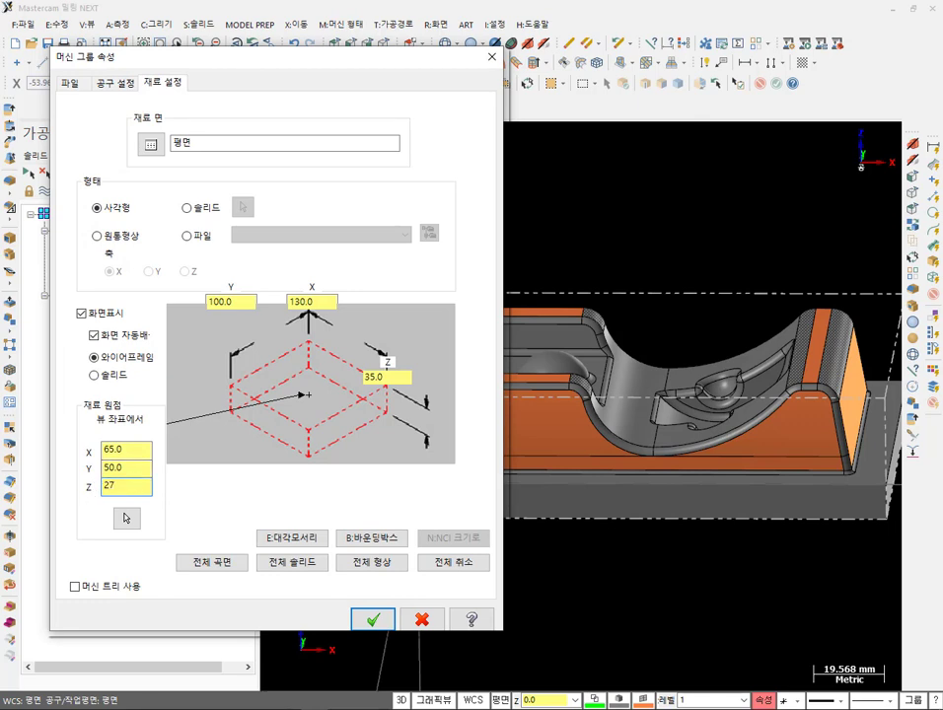
left_click(388, 376)
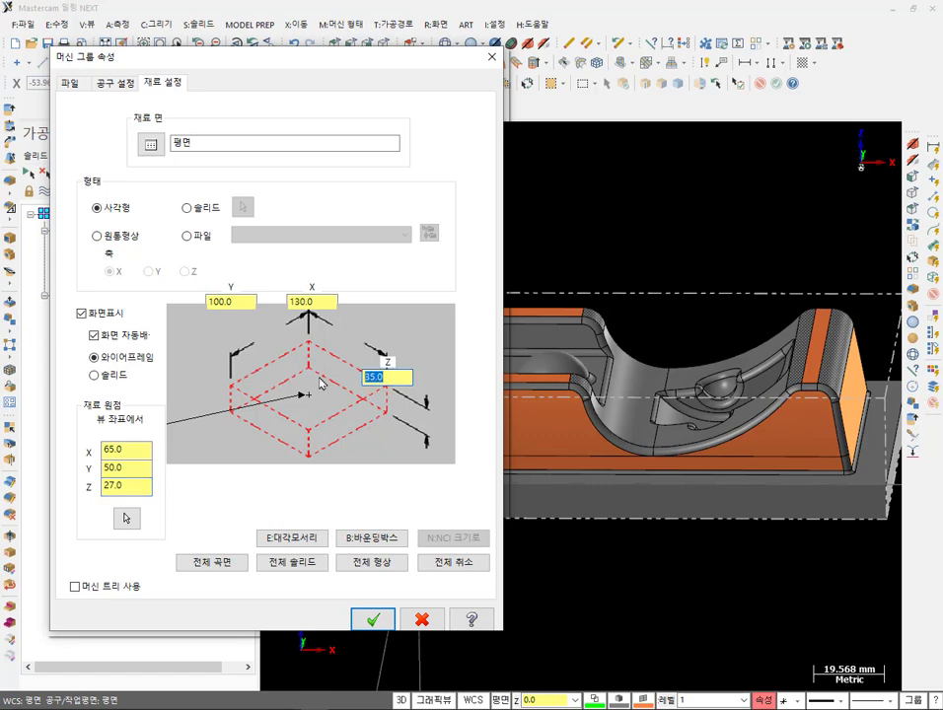
type("3")
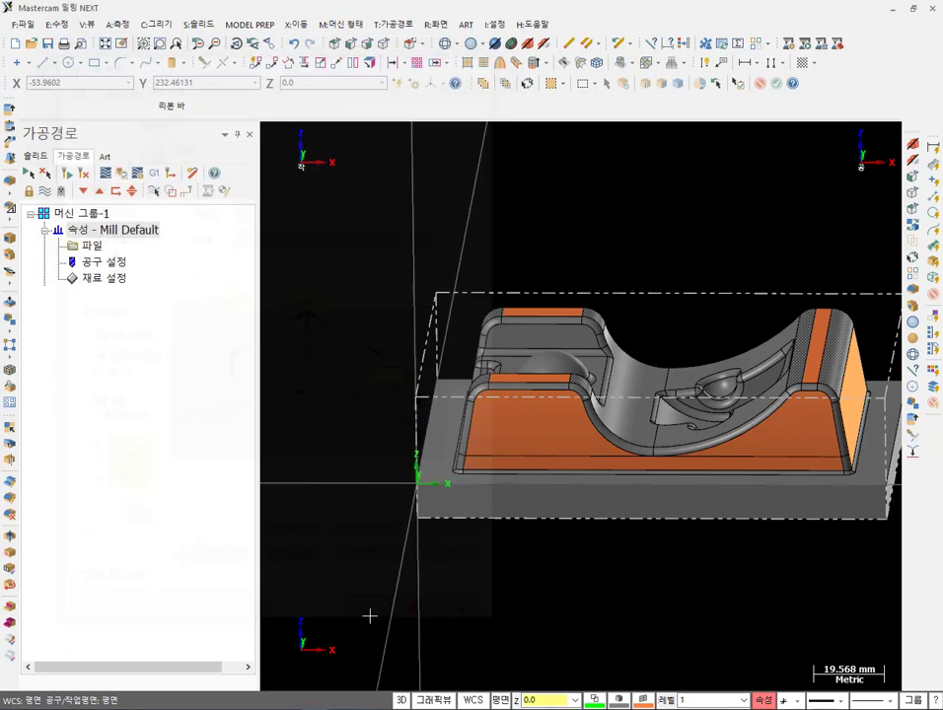
left_click(372, 619)
- Inspect the clearance between the stock's top face and the part from the front and in angled views
key("alt+2")
scroll(564, 300, "up", 5)
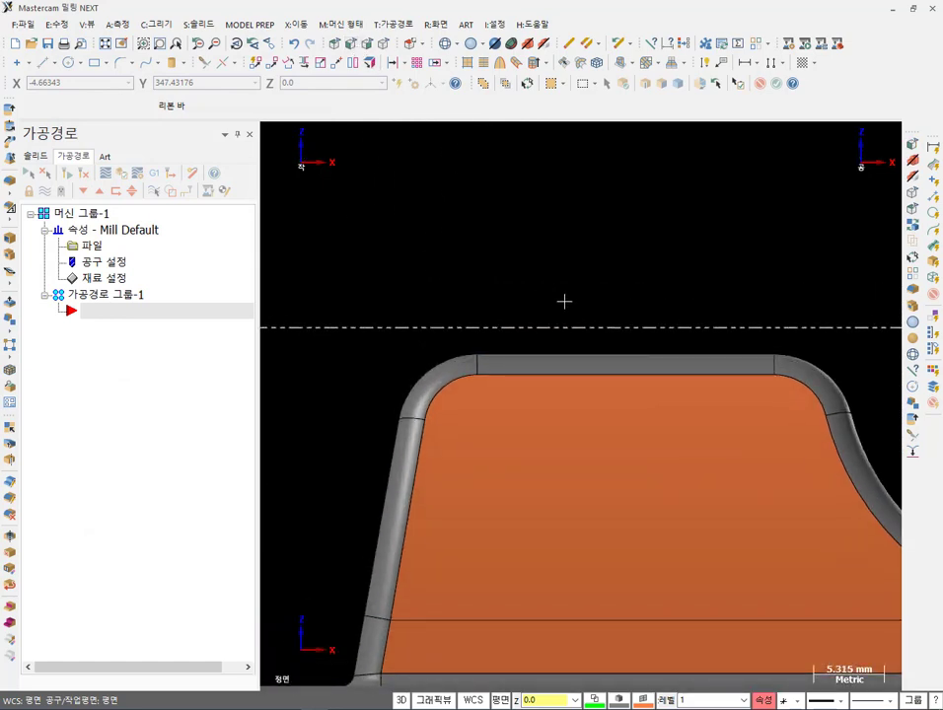
scroll(565, 301, "down", 6)
middle_click_drag(810, 359, 631, 296)
scroll(720, 237, "up", 2)
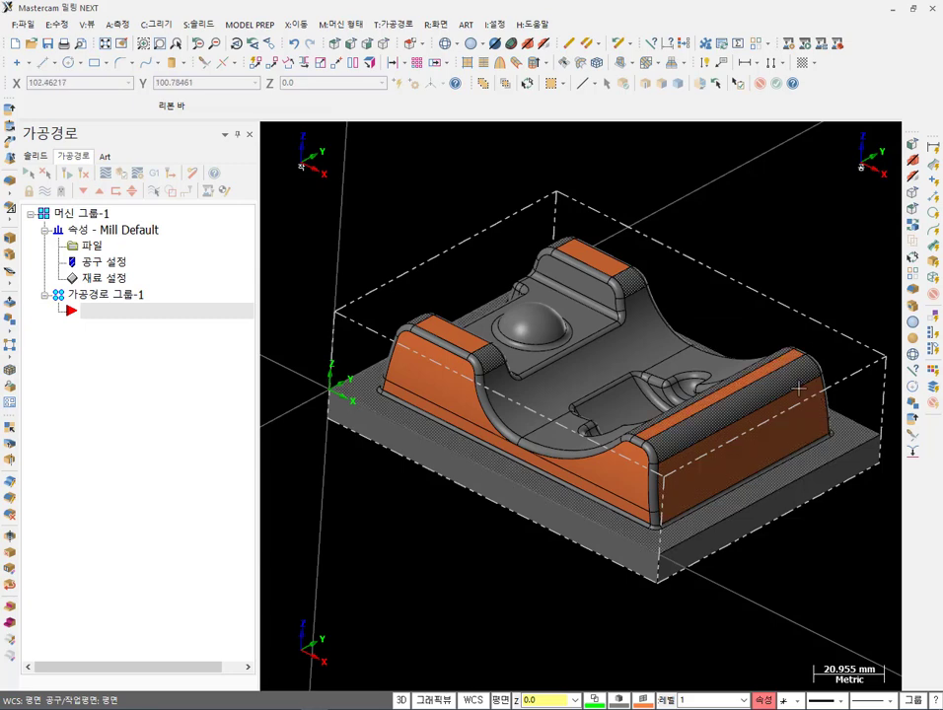
scroll(674, 259, "down", 3)
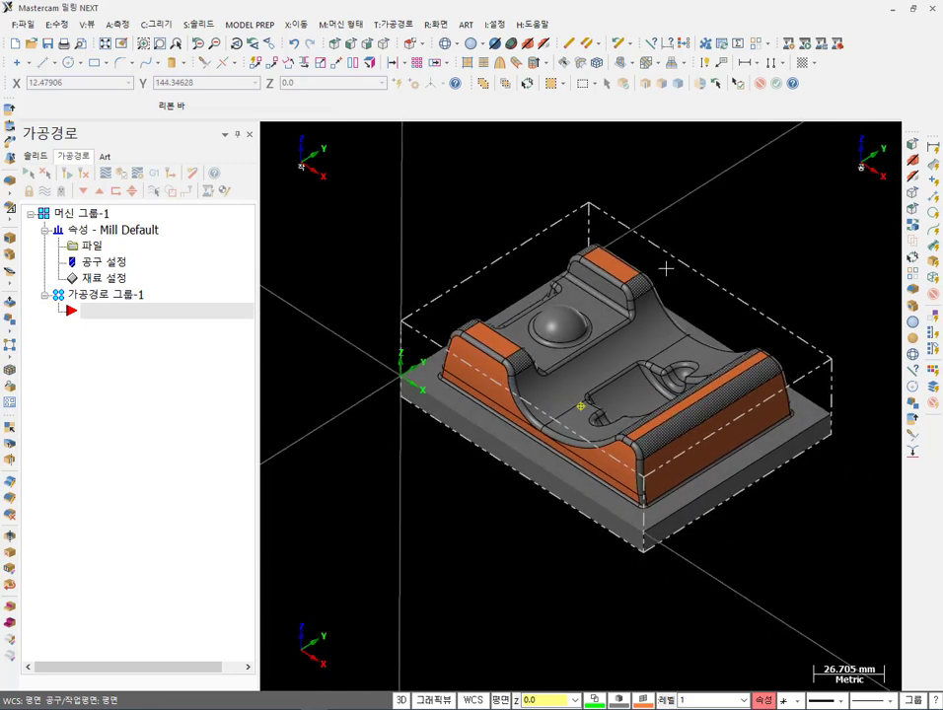
scroll(688, 237, "up", 3)
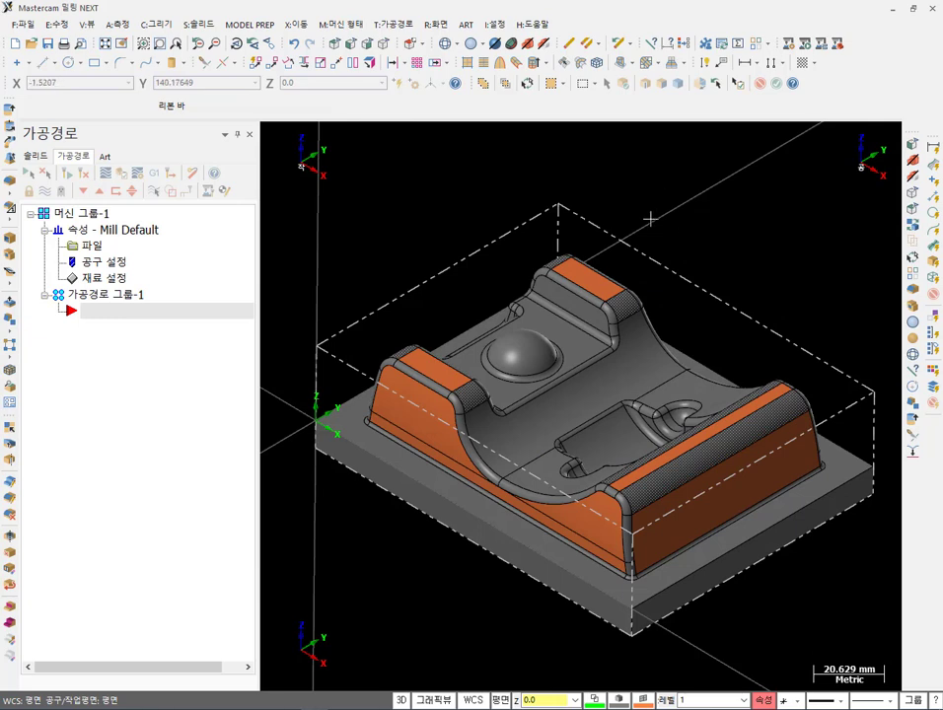
- In the tool manager, filter the Mill_mm tool library to flat end mills and add the 10. FLAT ENDMILL to the machine group
left_click(402, 25)
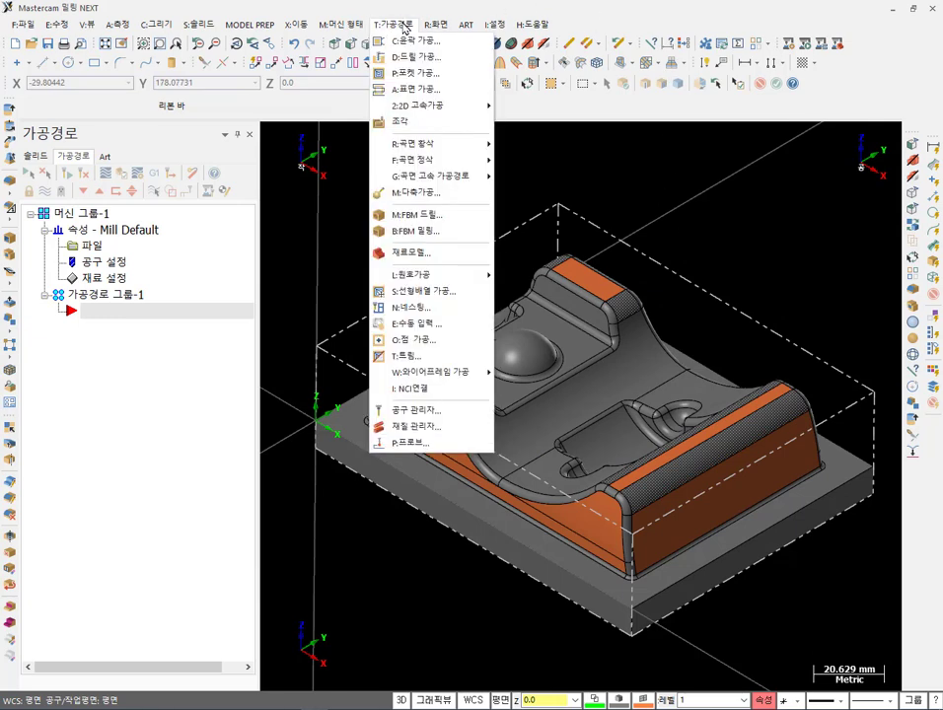
left_click(435, 412)
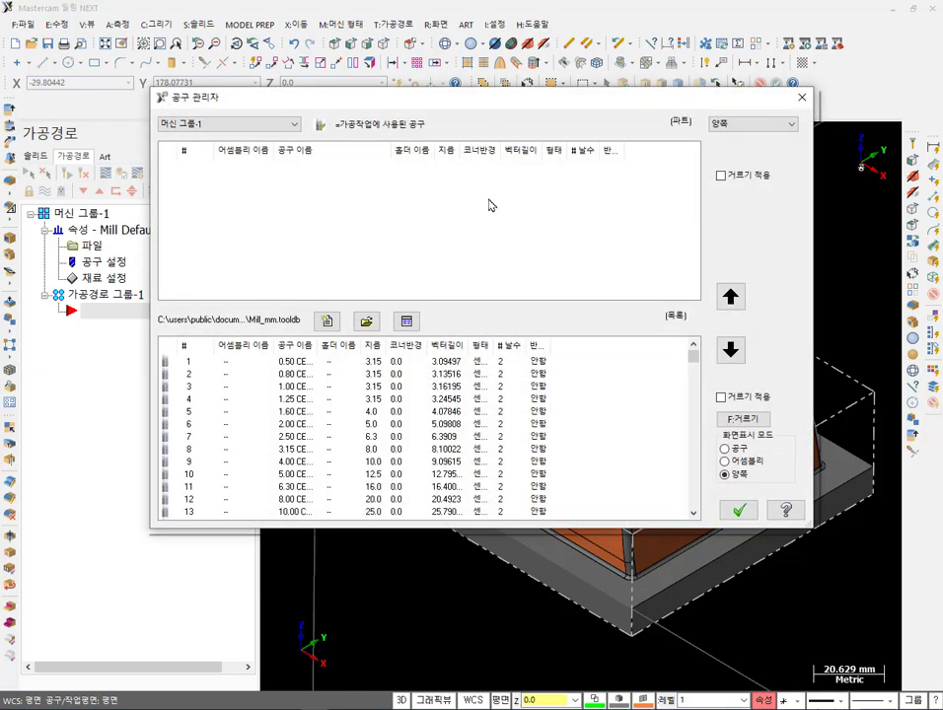
left_click_drag(472, 103, 489, 131)
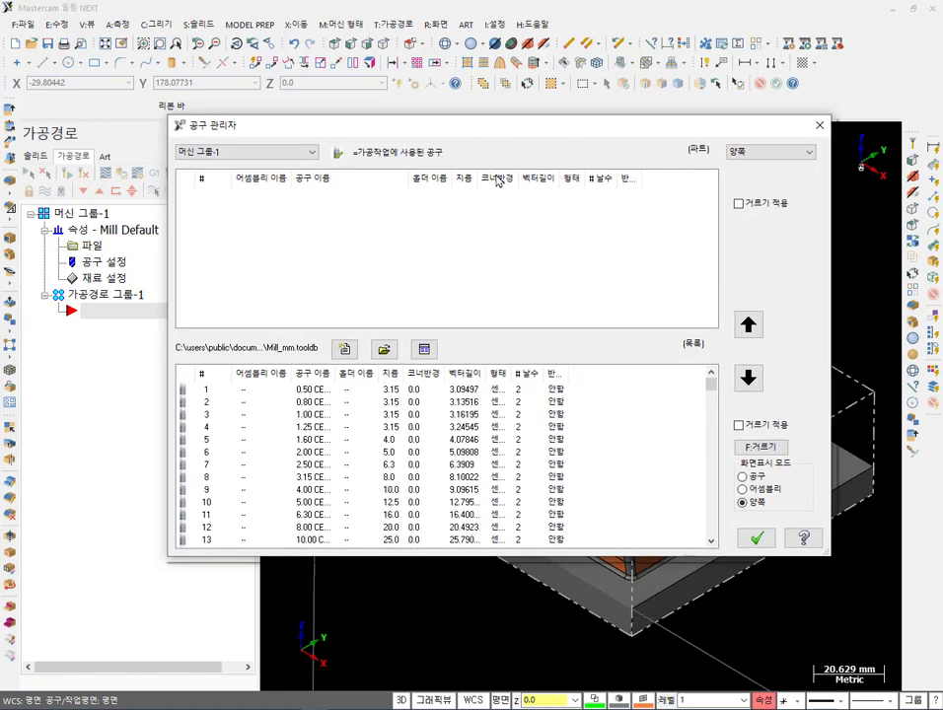
mouse_move(582, 134)
left_mouse_down()
mouse_move(233, 112)
mouse_move(493, 139)
mouse_move(566, 136)
left_mouse_up()
left_click(735, 425)
left_click(740, 448)
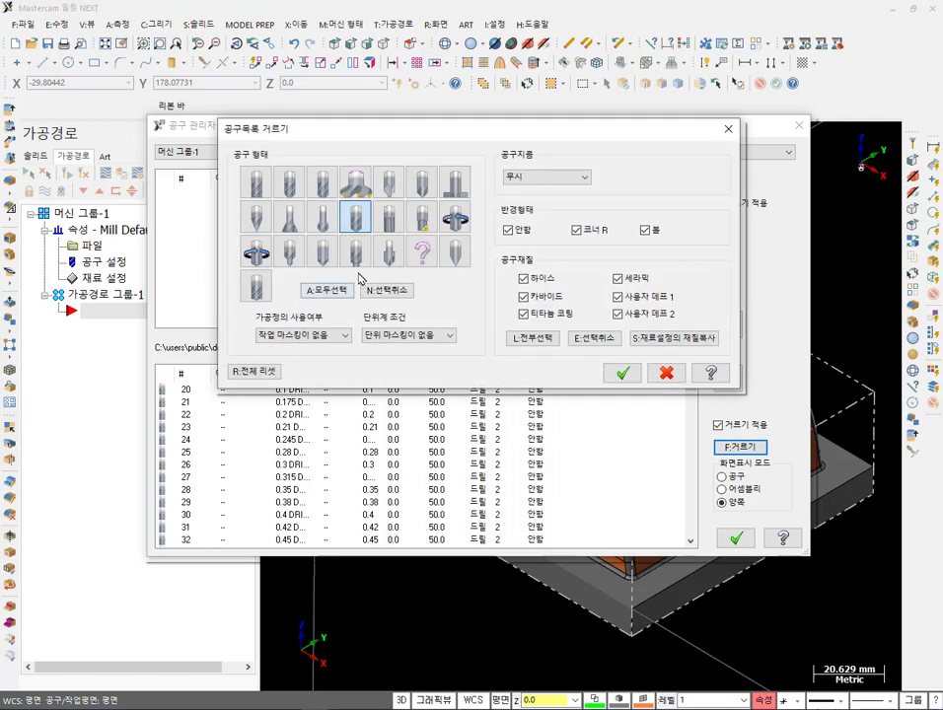
left_click(384, 290)
left_click(254, 184)
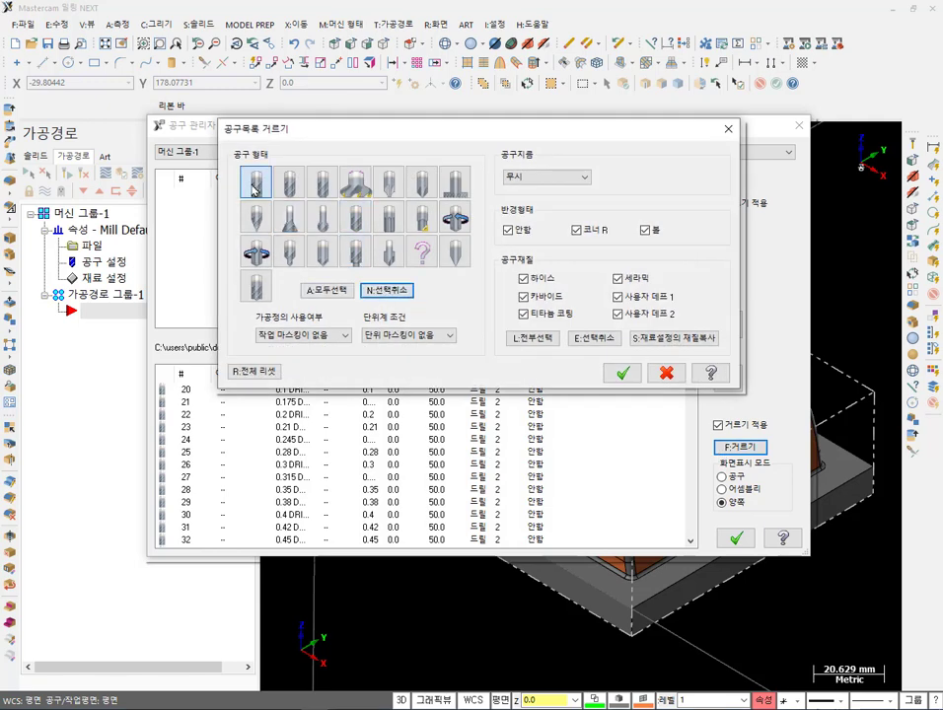
left_click(619, 372)
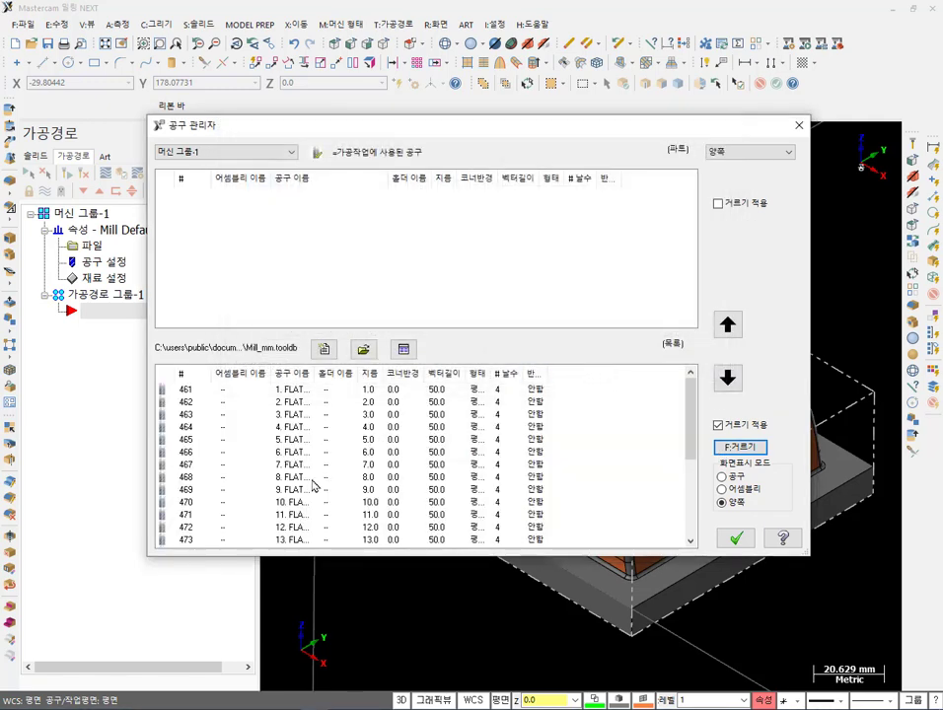
left_click_drag(303, 502, 319, 291)
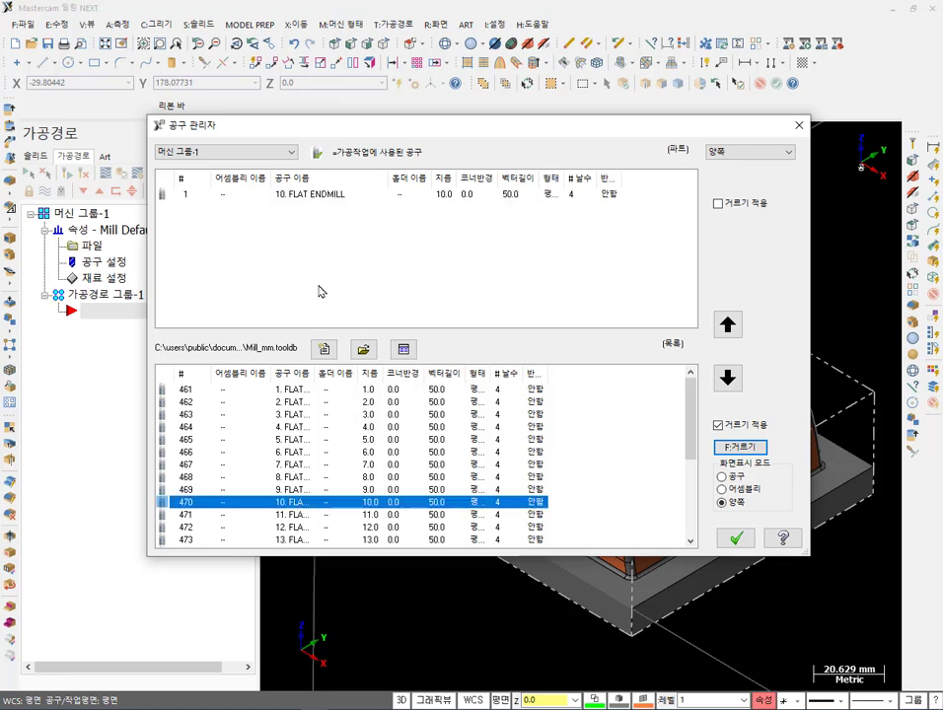
left_click(319, 194)
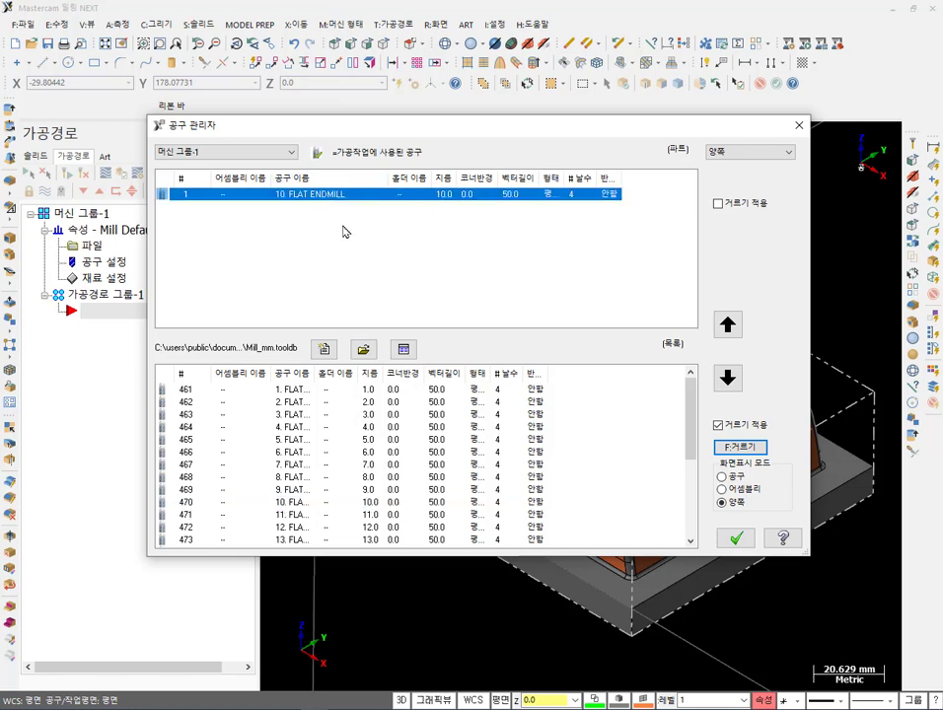
- Change the library filter to ball end mills only and add the 8. BALL ENDMILL to the machine group
left_click(743, 450)
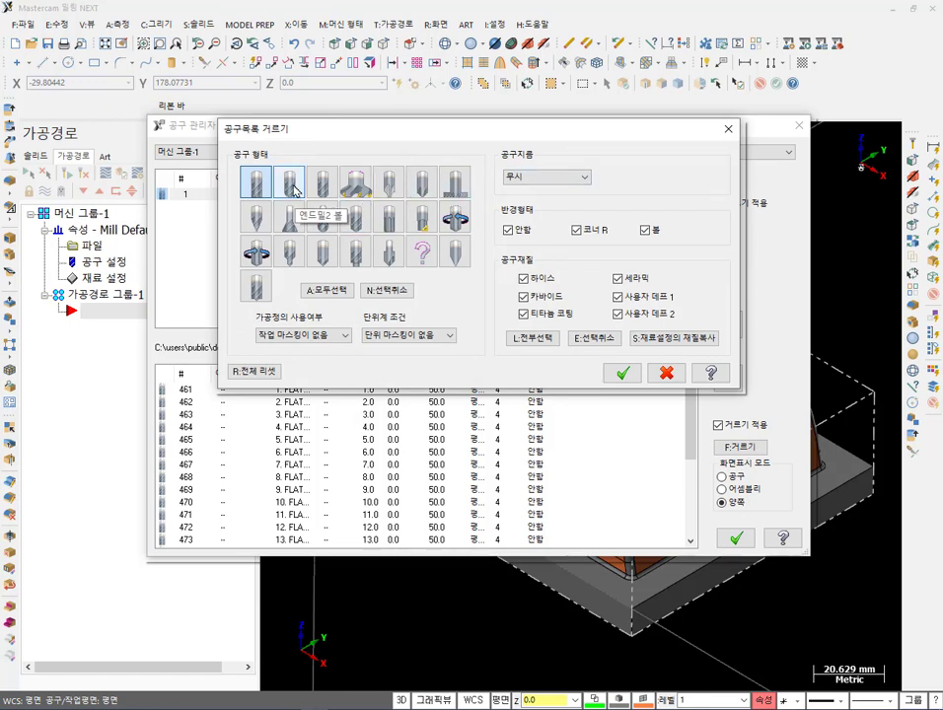
left_click(260, 184)
left_click(289, 184)
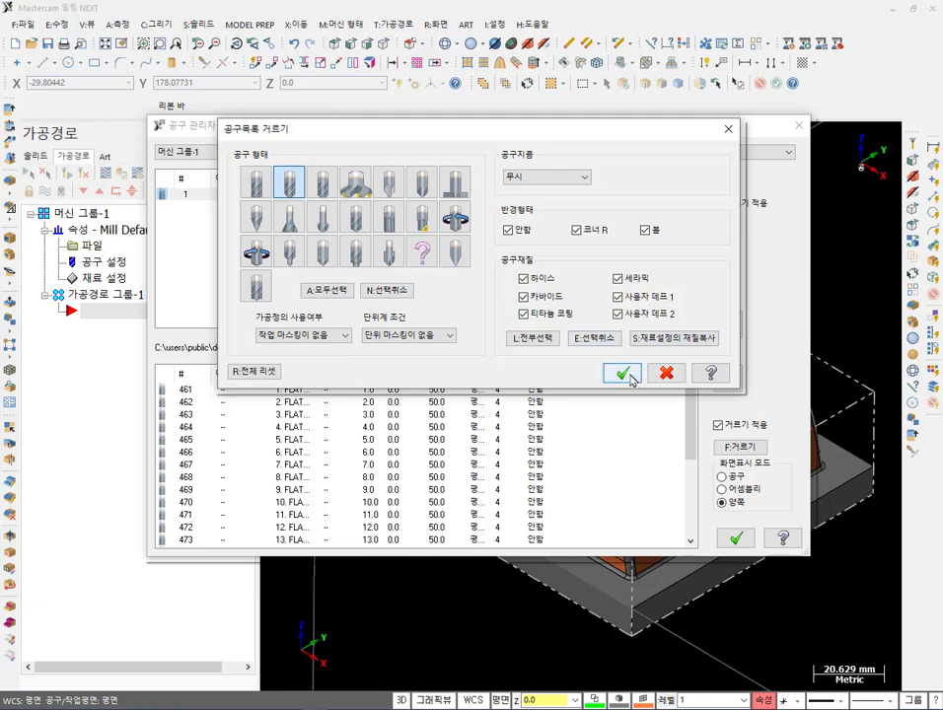
left_click(633, 377)
double_click(294, 479)
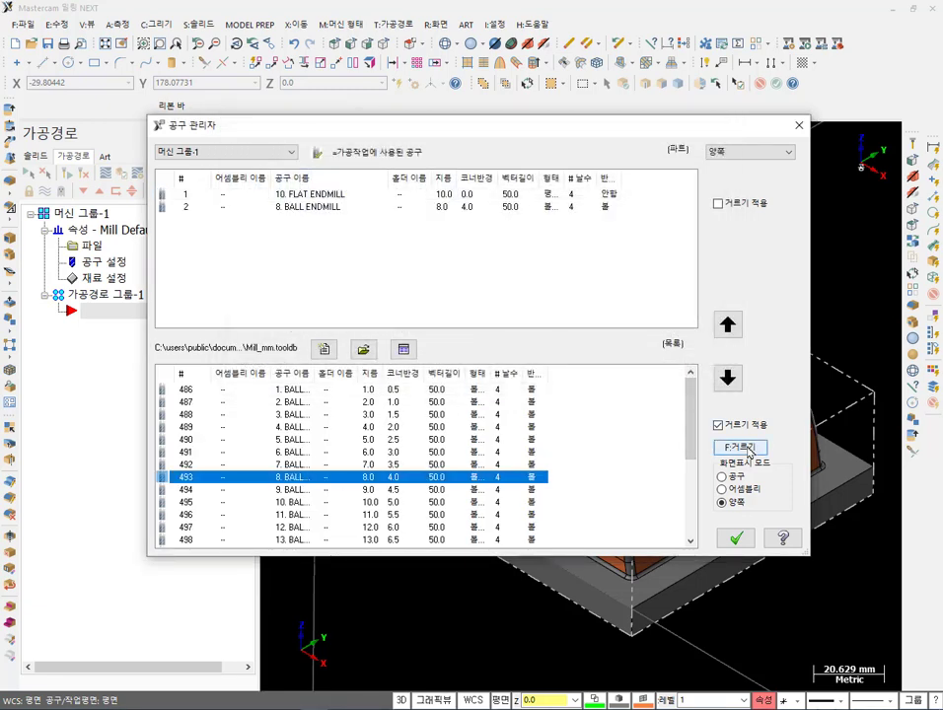
left_click_drag(710, 133, 372, 126)
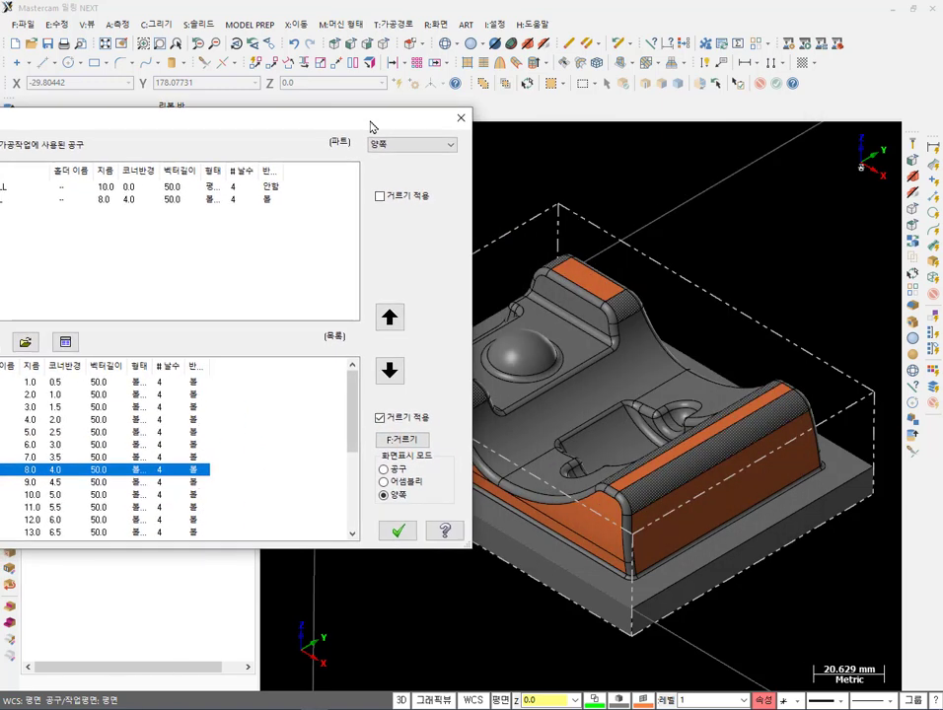
left_click_drag(372, 126, 723, 159)
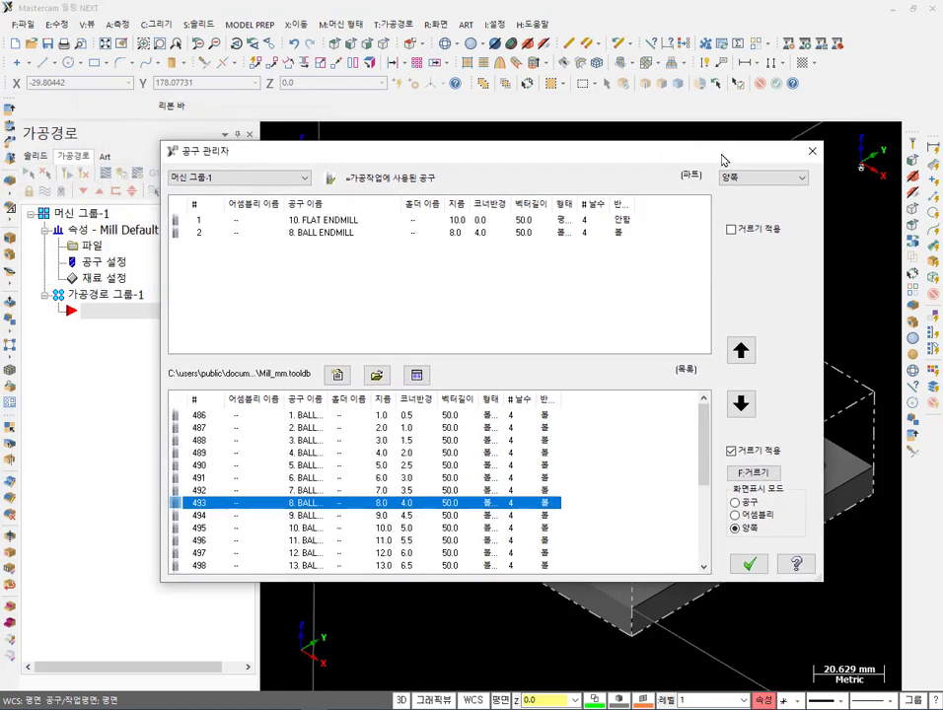
- Add the 4. BALL ENDMILL from the library to the machine group and accept the tool list
left_click_drag(723, 159, 748, 154)
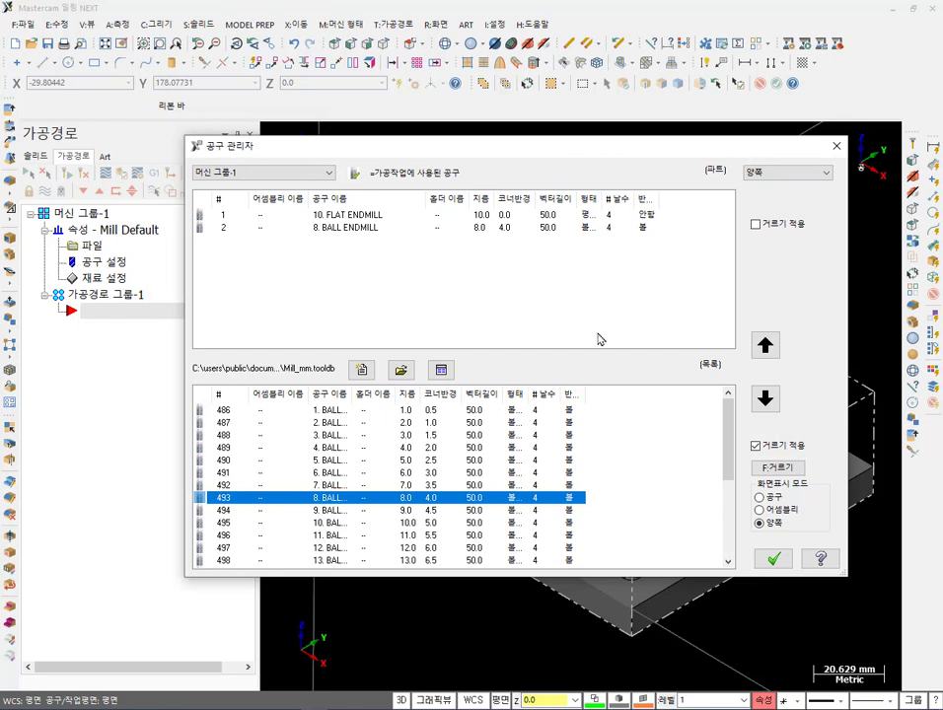
left_click_drag(355, 448, 483, 257)
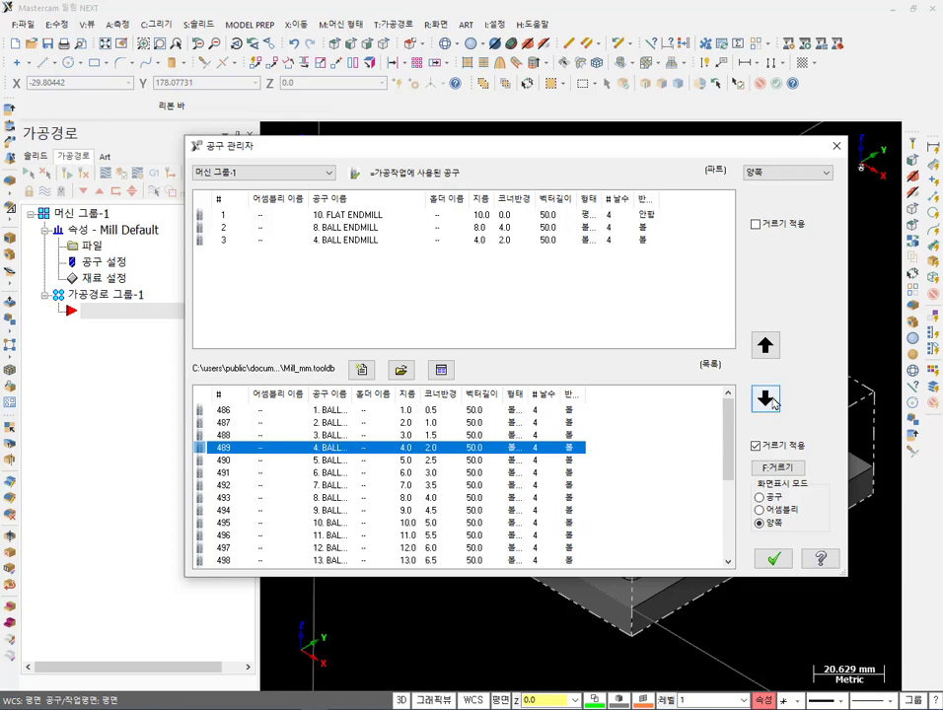
left_click(774, 558)
scroll(874, 273, "down", 1)
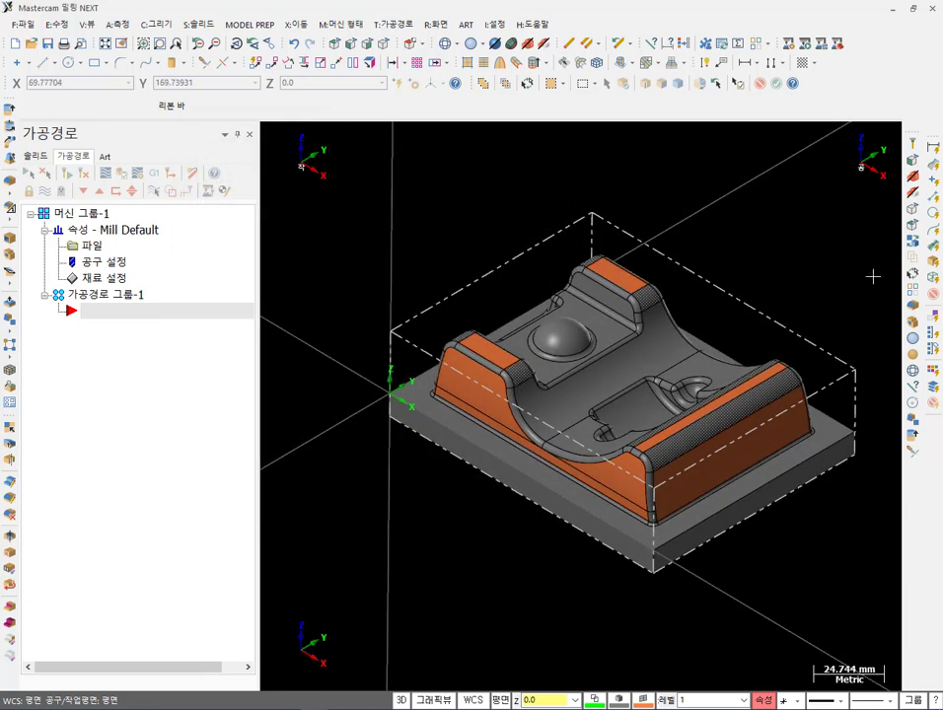
scroll(800, 262, "up", 1)
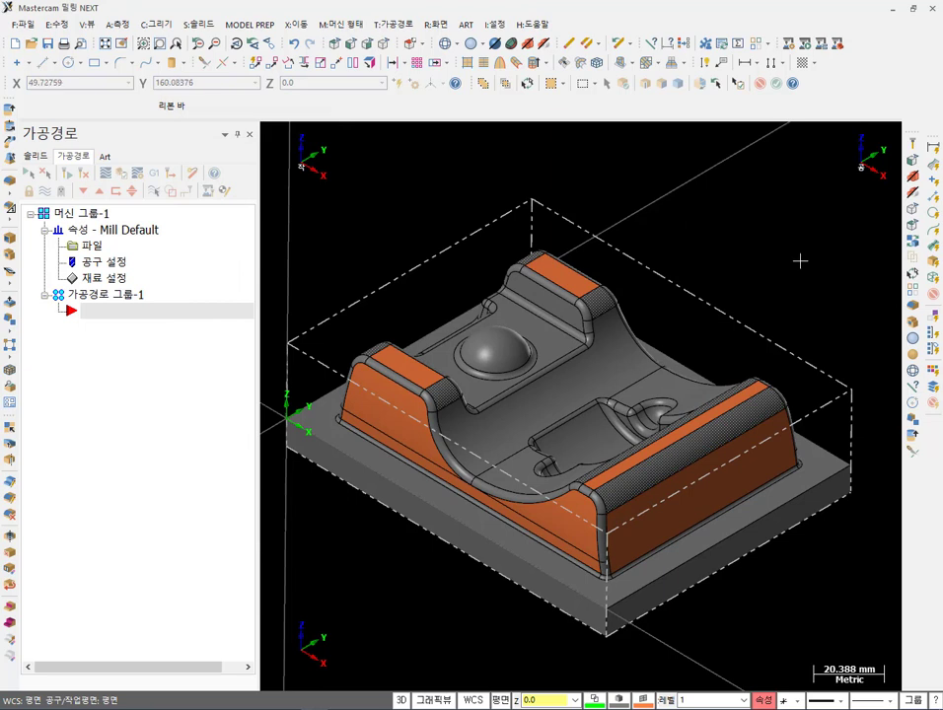
scroll(800, 262, "down", 1)
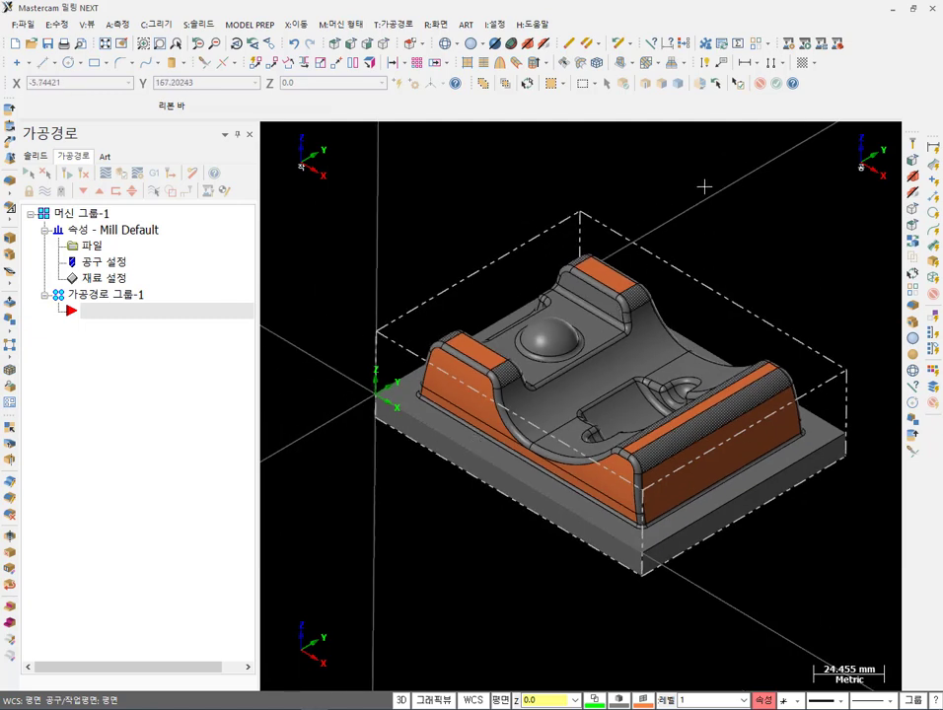
scroll(758, 259, "up", 1)
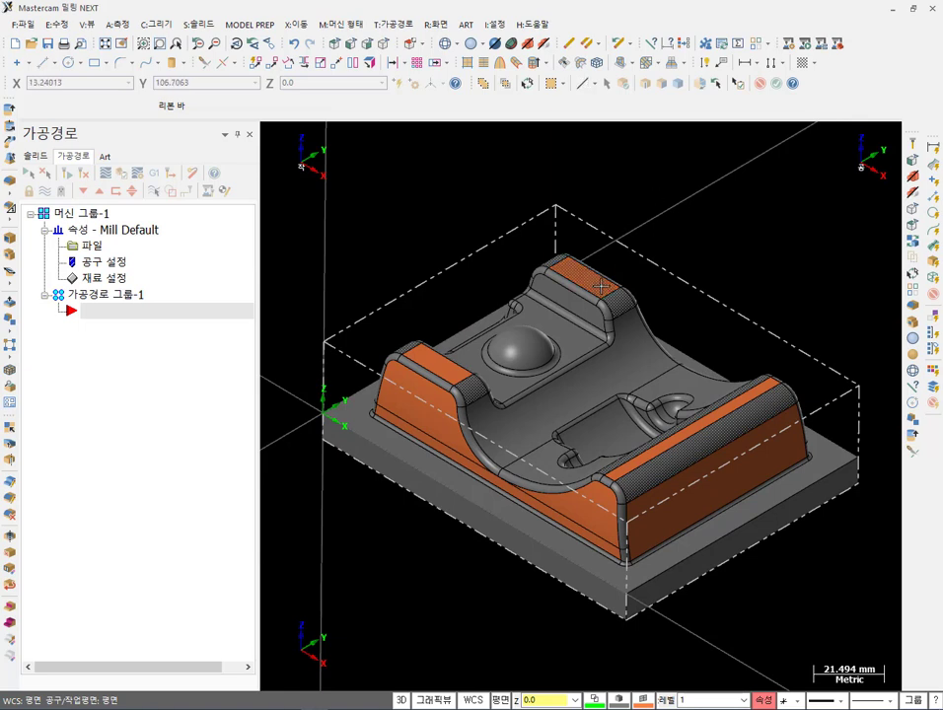
left_click(395, 25)
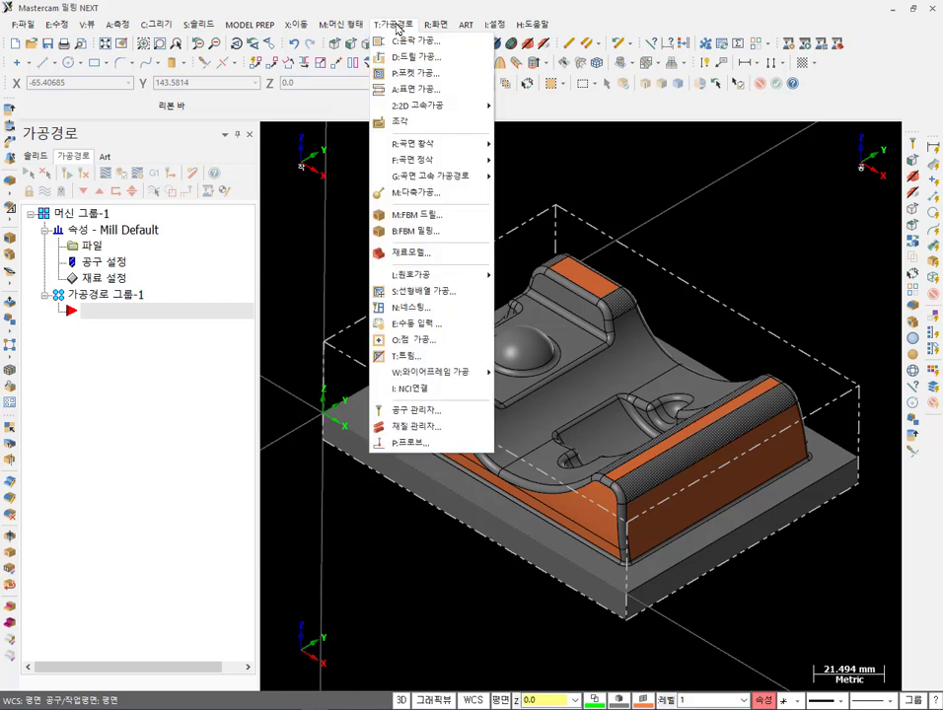
left_click(434, 74)
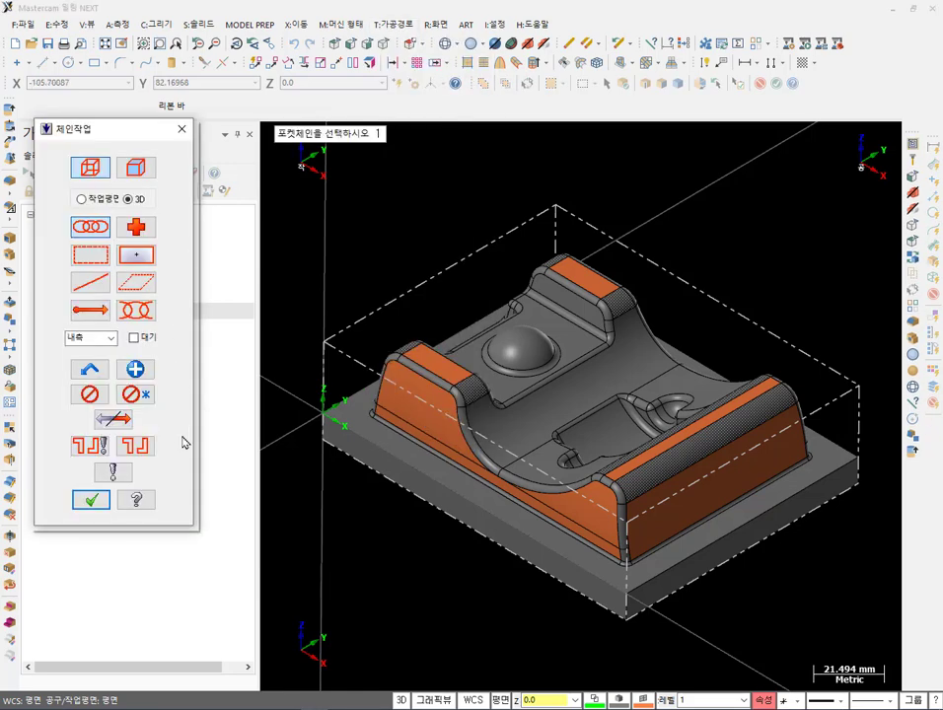
left_click_drag(117, 135, 227, 246)
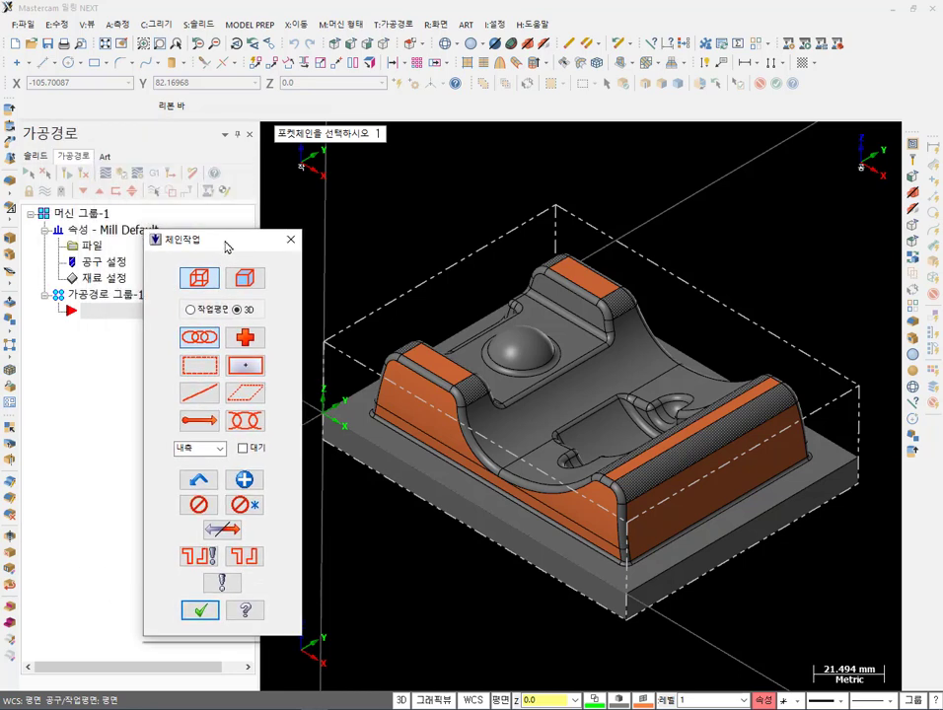
left_click(290, 240)
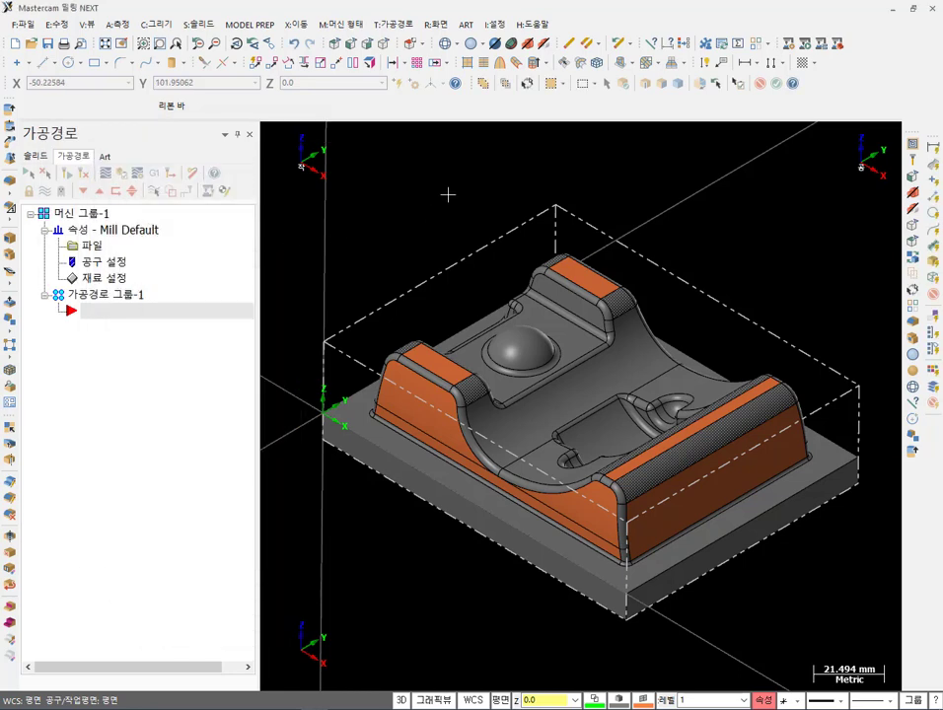
- Start a surface rough pocket toolpath and select the whole solid body as its drive surfaces
left_click(394, 25)
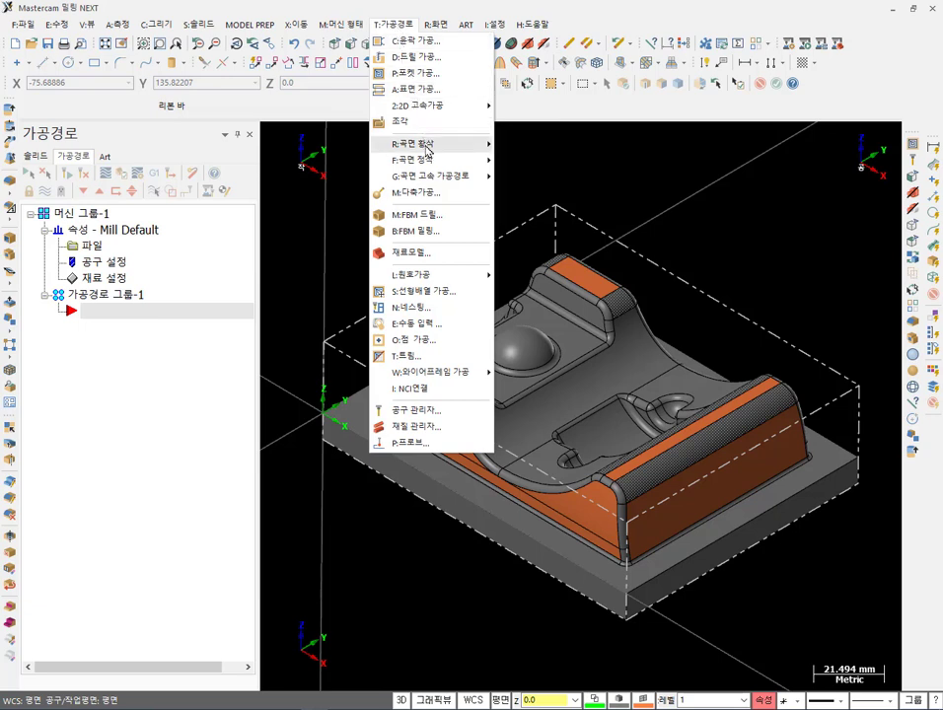
mouse_move(428, 146)
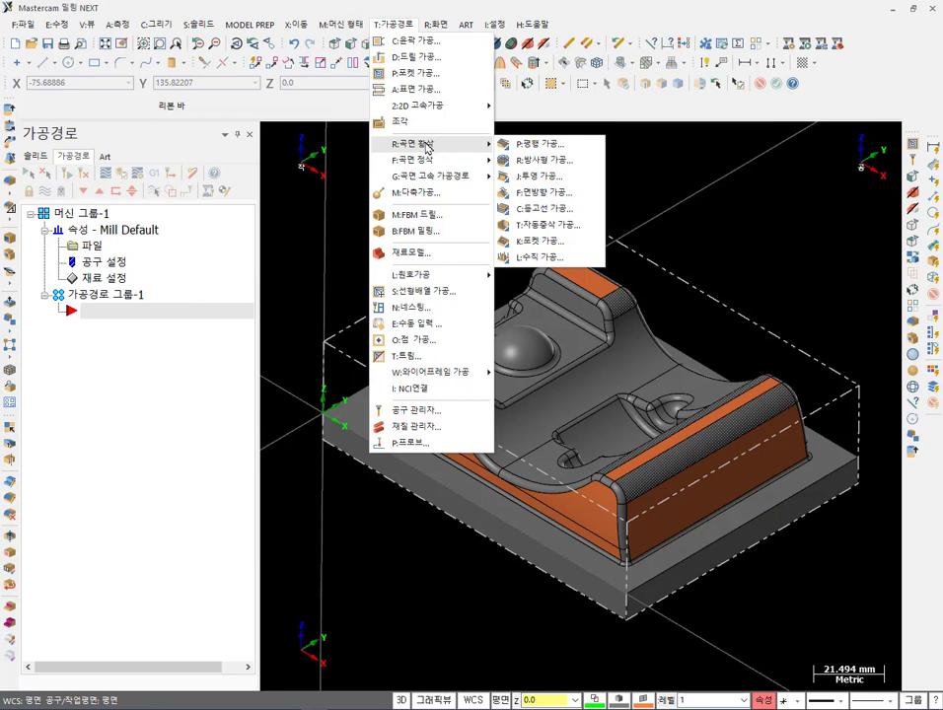
left_click(541, 242)
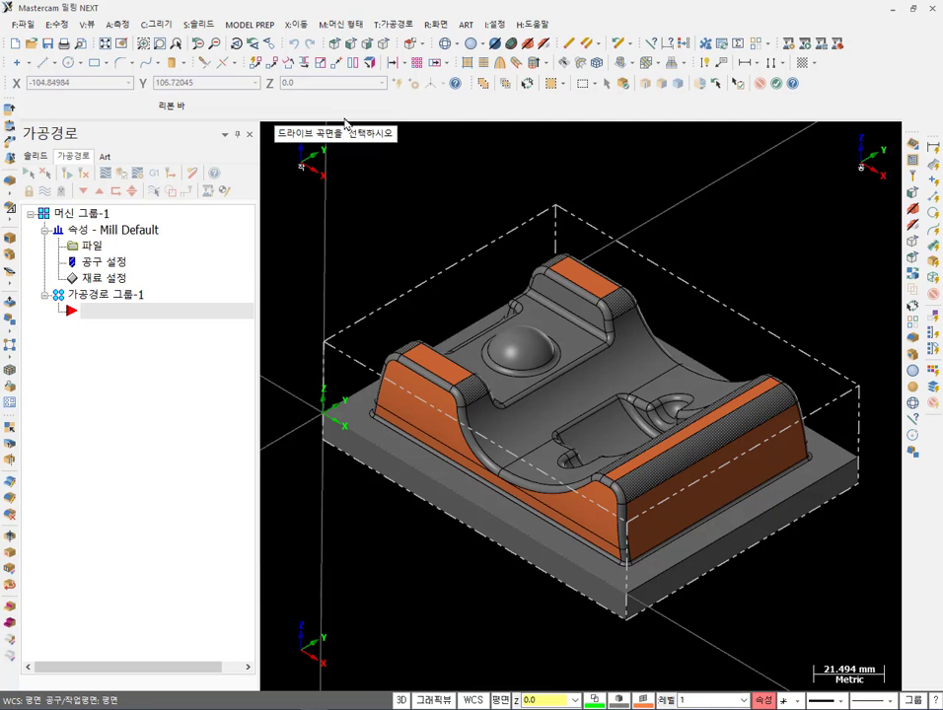
left_click(585, 342)
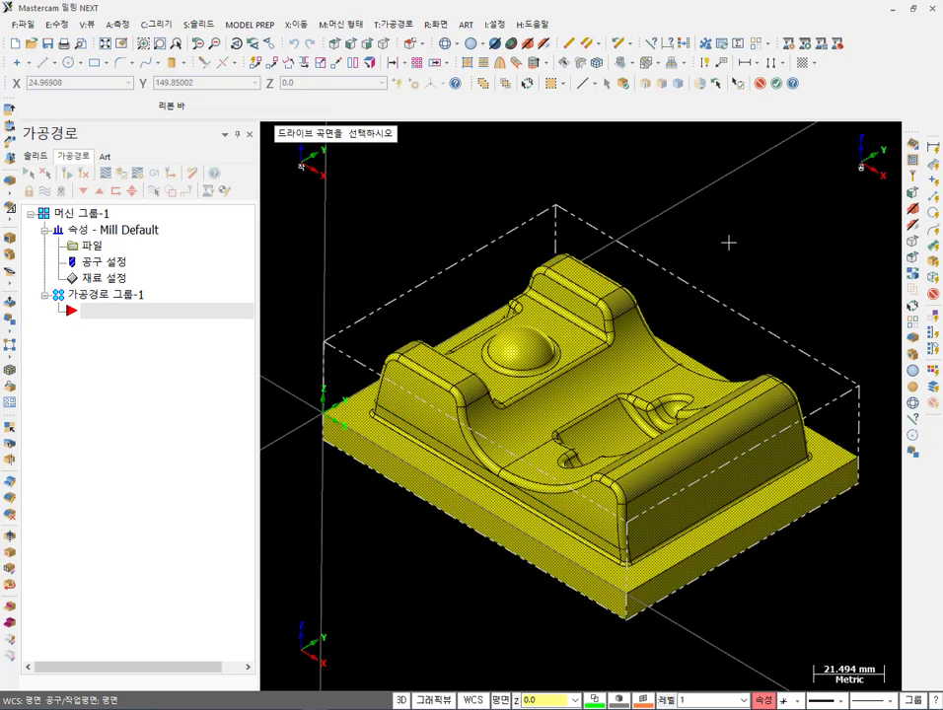
scroll(575, 255, "down", 1)
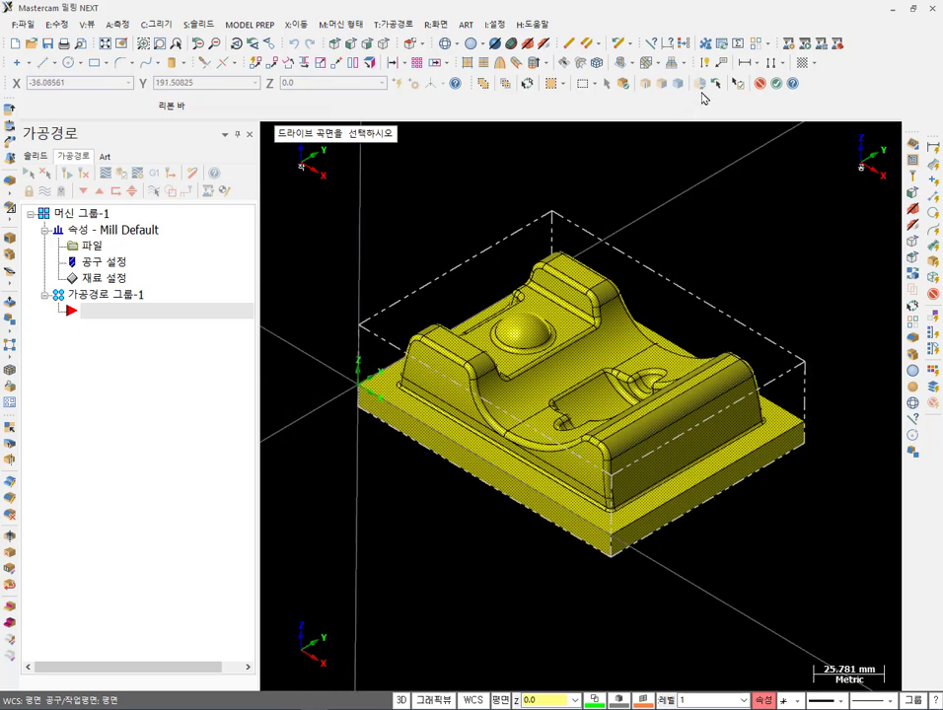
left_click(775, 84)
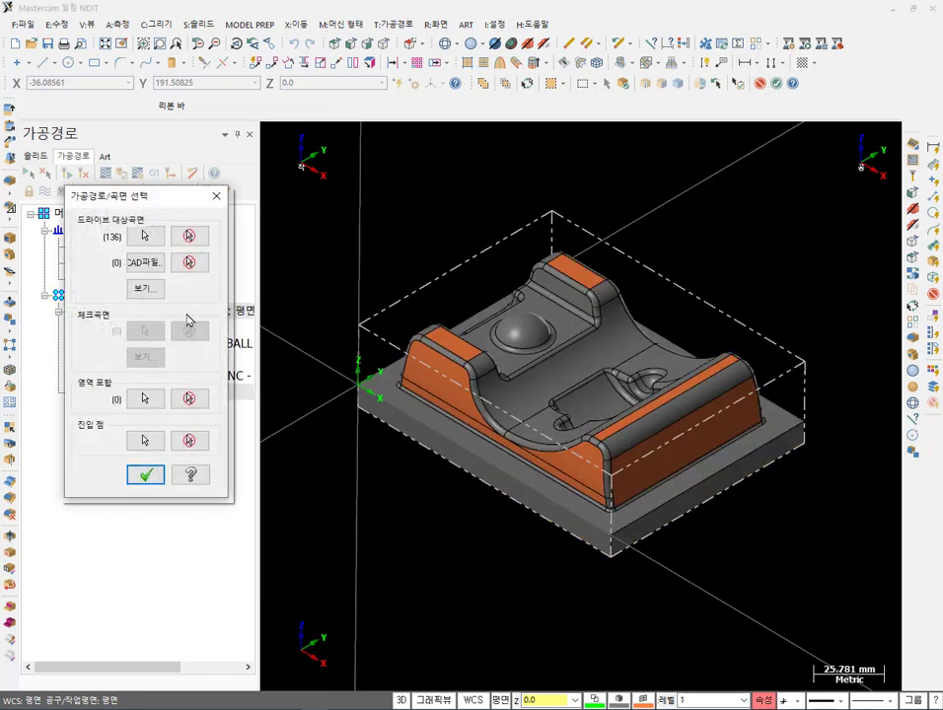
- Define the containment boundary from the outer edge loop of the base plate's top face and accept the surface selection
left_click_drag(148, 202, 255, 281)
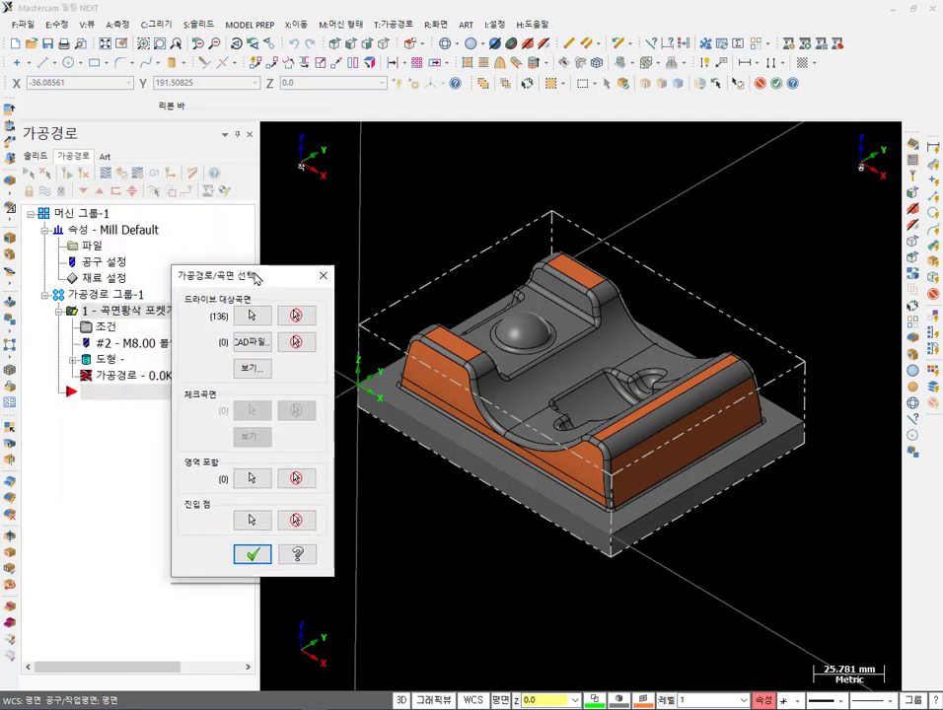
left_click(250, 480)
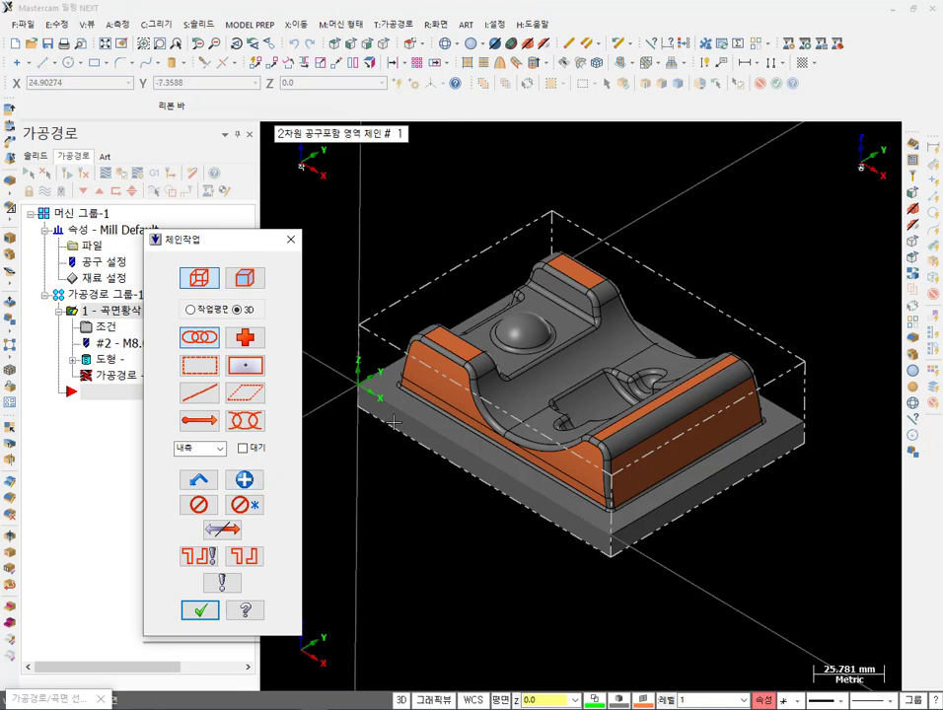
left_click(249, 283)
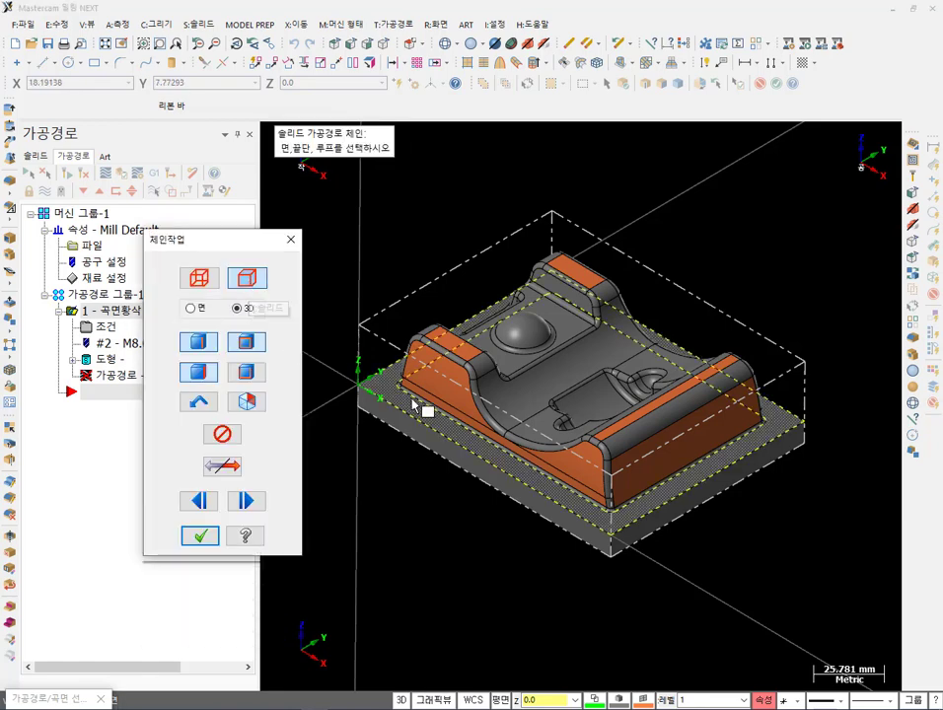
left_click(424, 421)
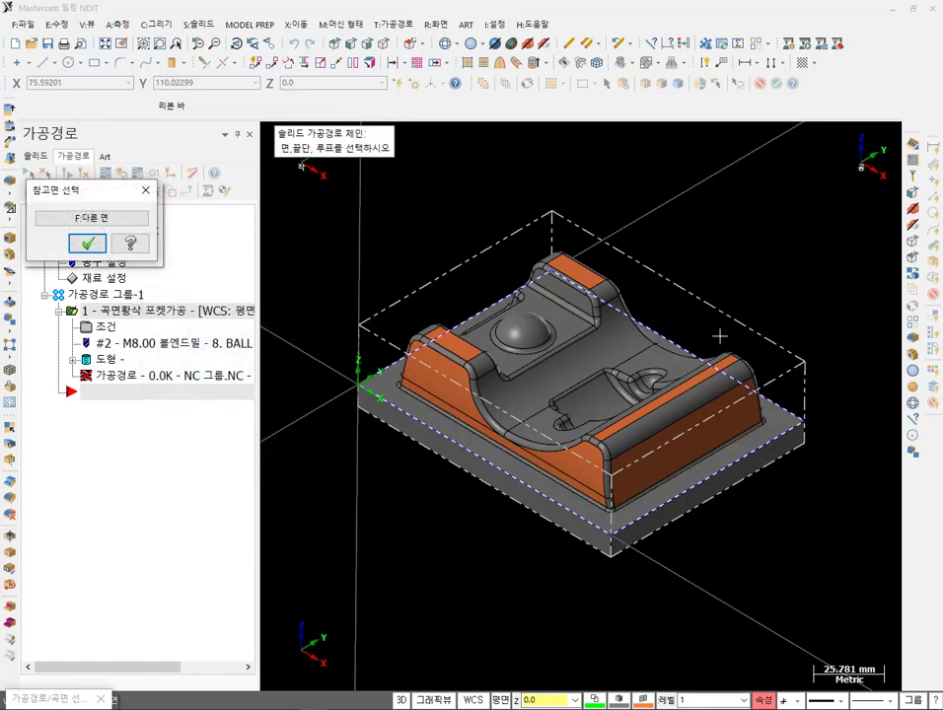
scroll(710, 231, "up", 2)
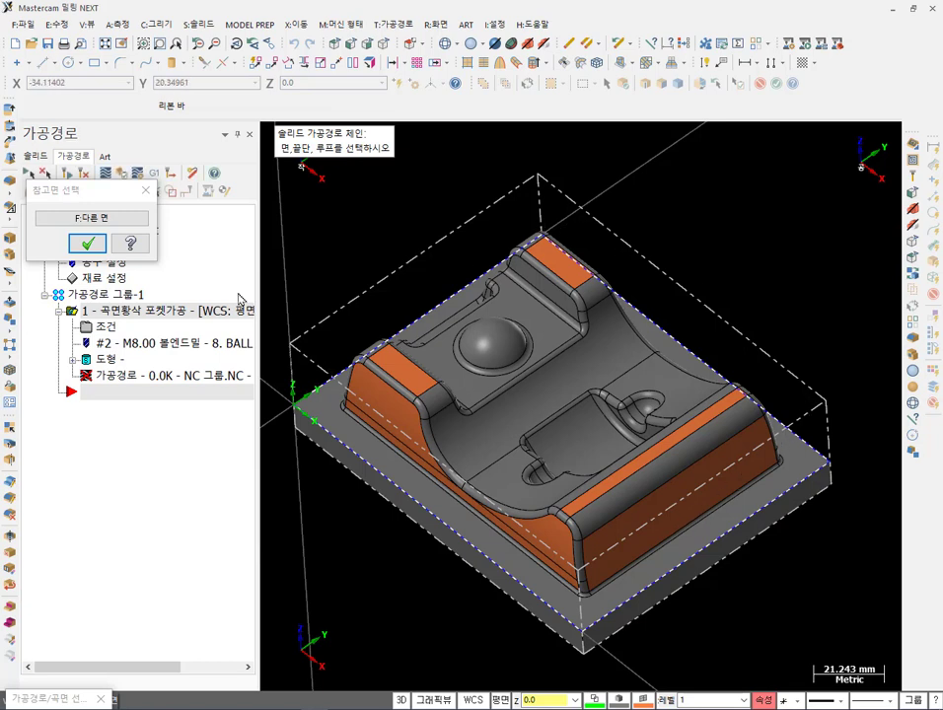
left_click(91, 244)
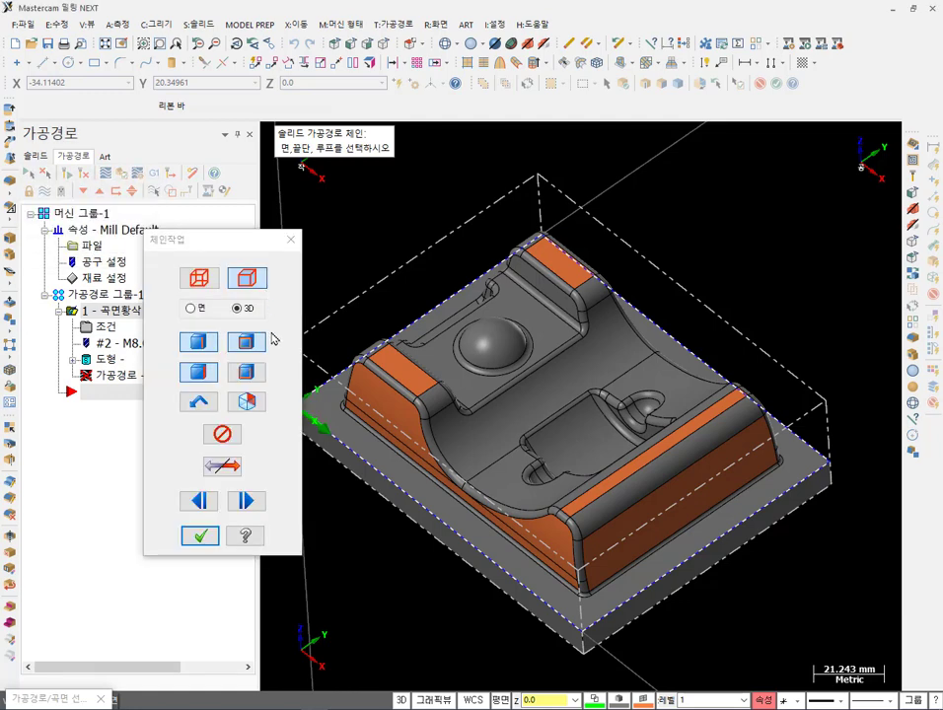
left_click(199, 536)
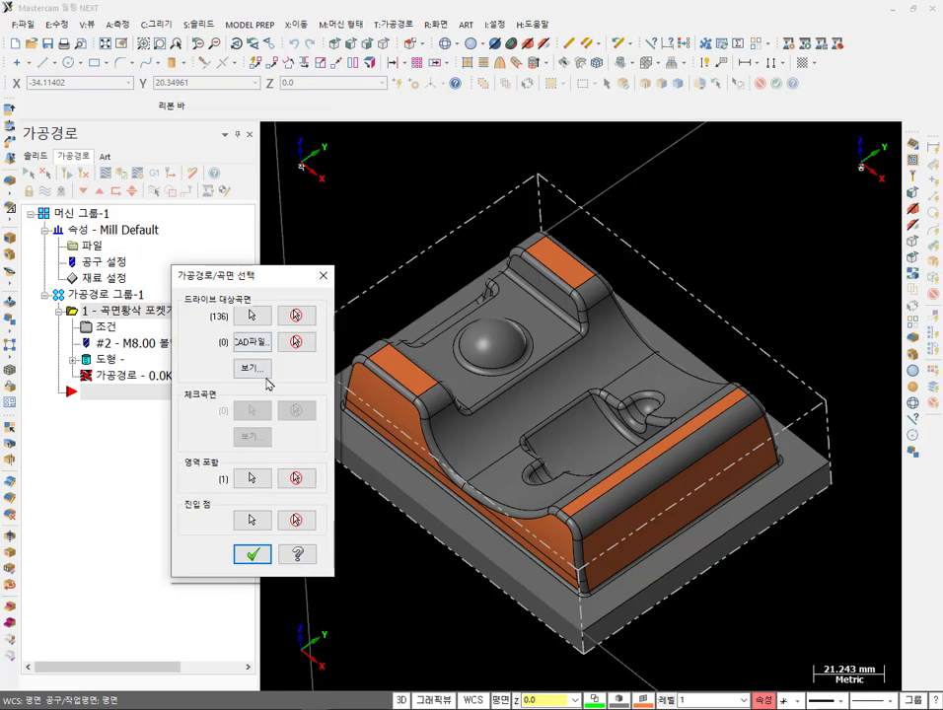
left_click(252, 555)
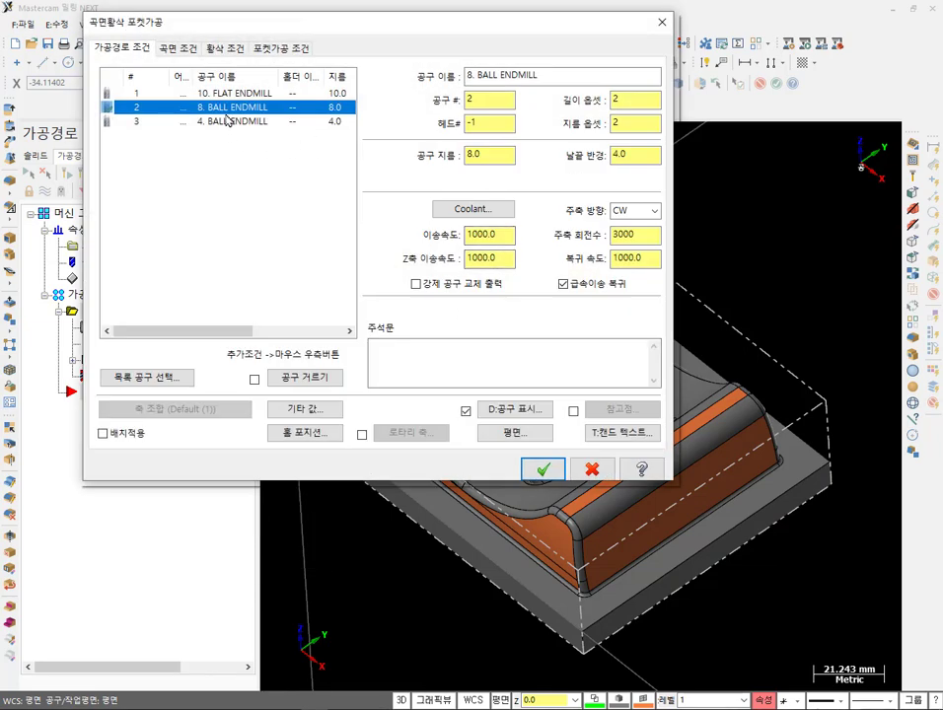
- Choose the 10. FLAT ENDMILL for the pocket roughing and set the stock to leave on the drive surfaces to 0.5
left_click(234, 95)
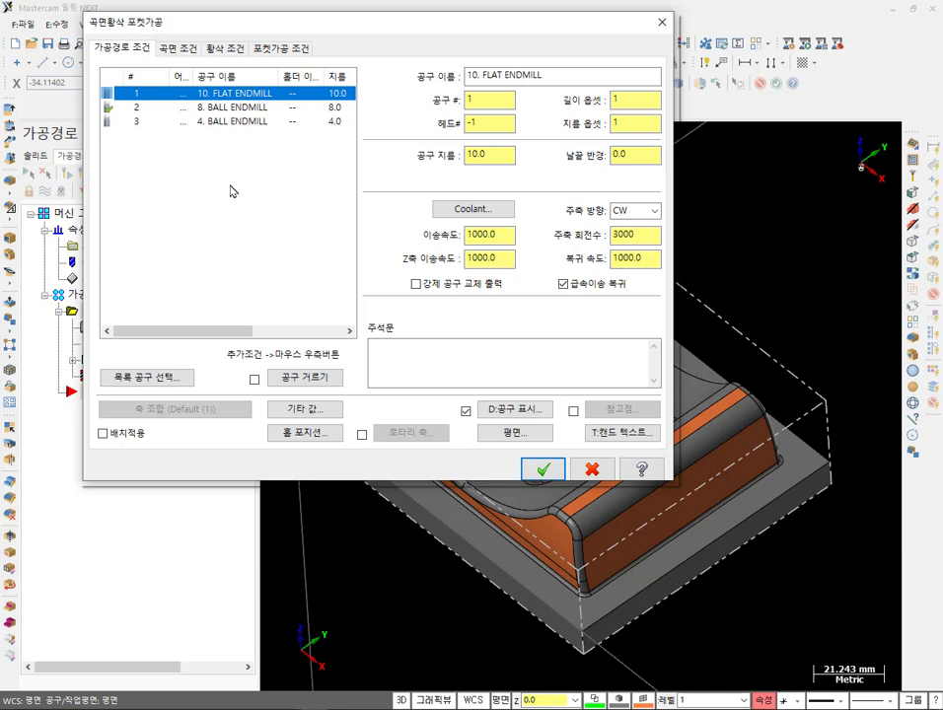
left_click(188, 47)
left_click(545, 139)
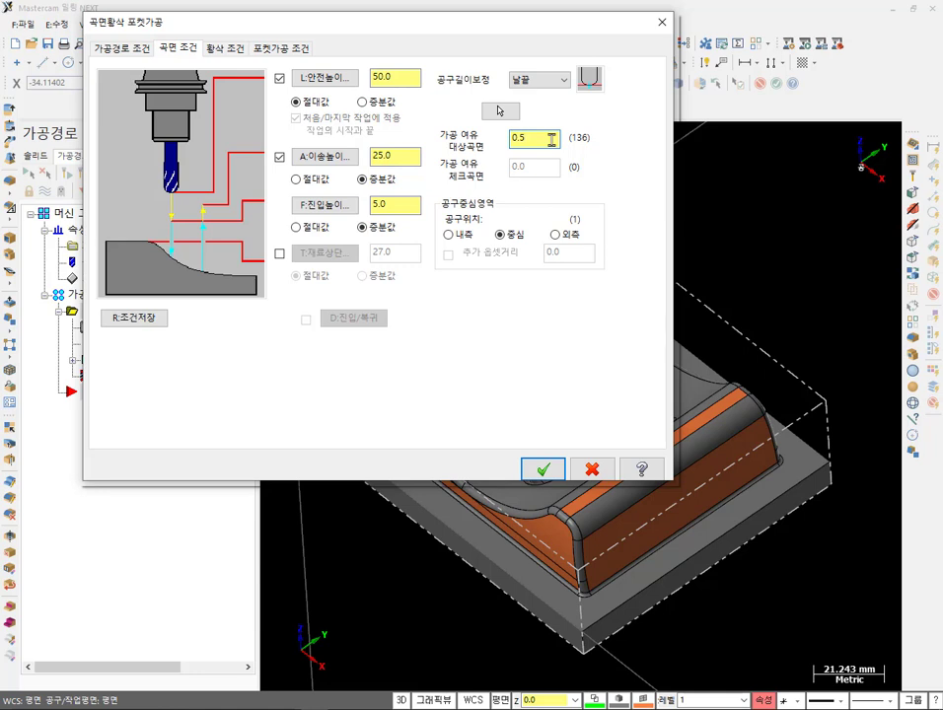
- In the roughing parameters, set the cut tolerance to 0.1 and enable plunging from outside the containment boundary
left_click(229, 47)
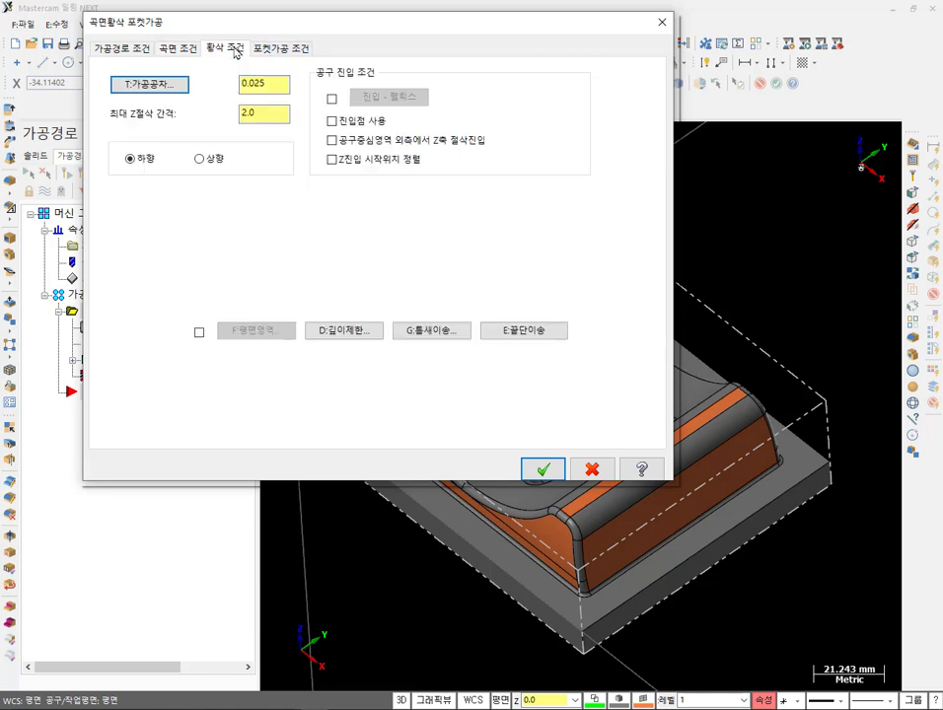
left_click_drag(278, 85, 205, 89)
type("0.1")
left_click(264, 113)
left_click_drag(584, 30, 623, 57)
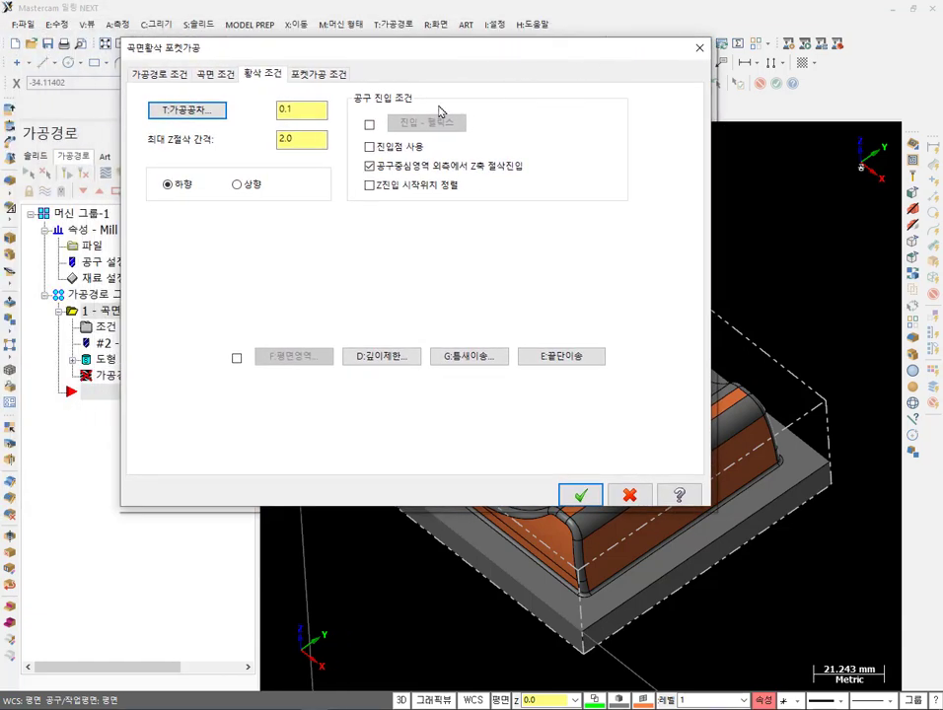
- Enable helix entry and set its minimum radius to 10% and maximum radius to 45%
left_click(369, 123)
left_click(424, 122)
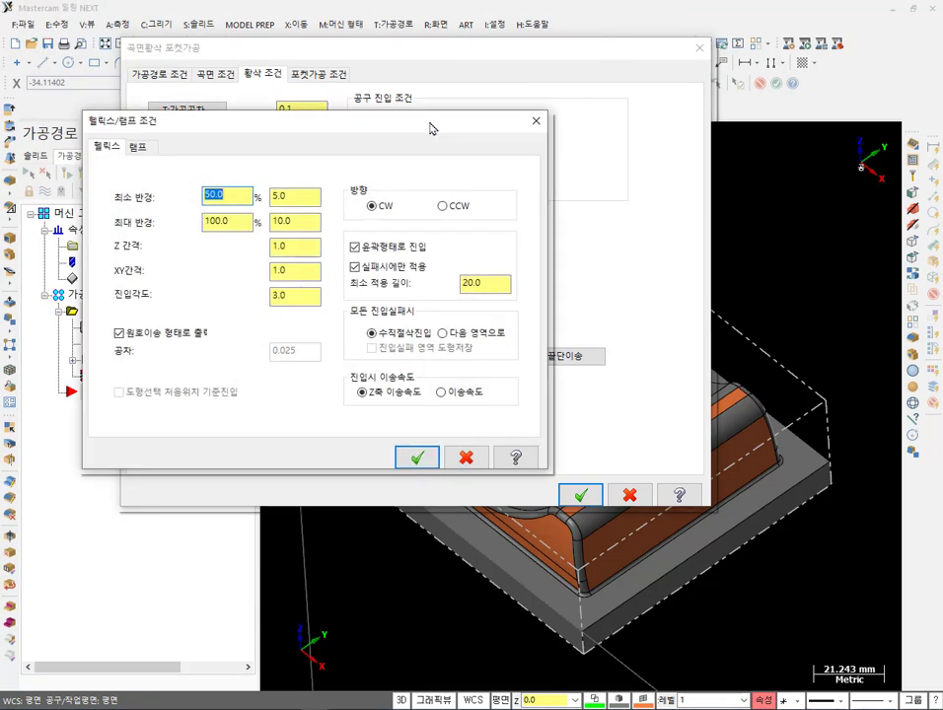
type("10.0")
key("Tab")
type("45.0")
key("Tab")
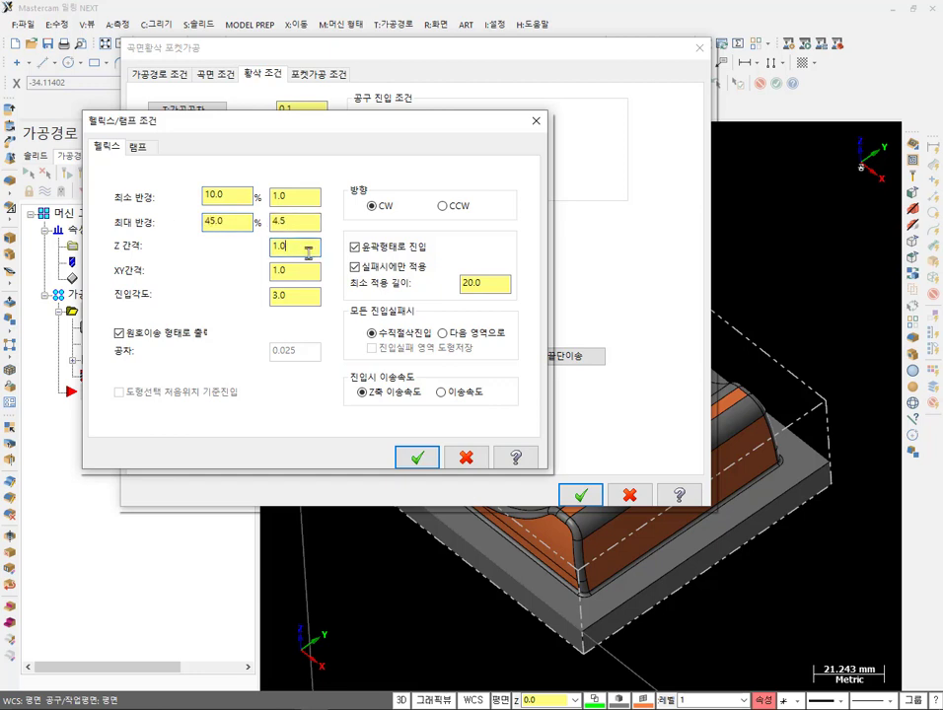
left_click(309, 272)
key("Tab")
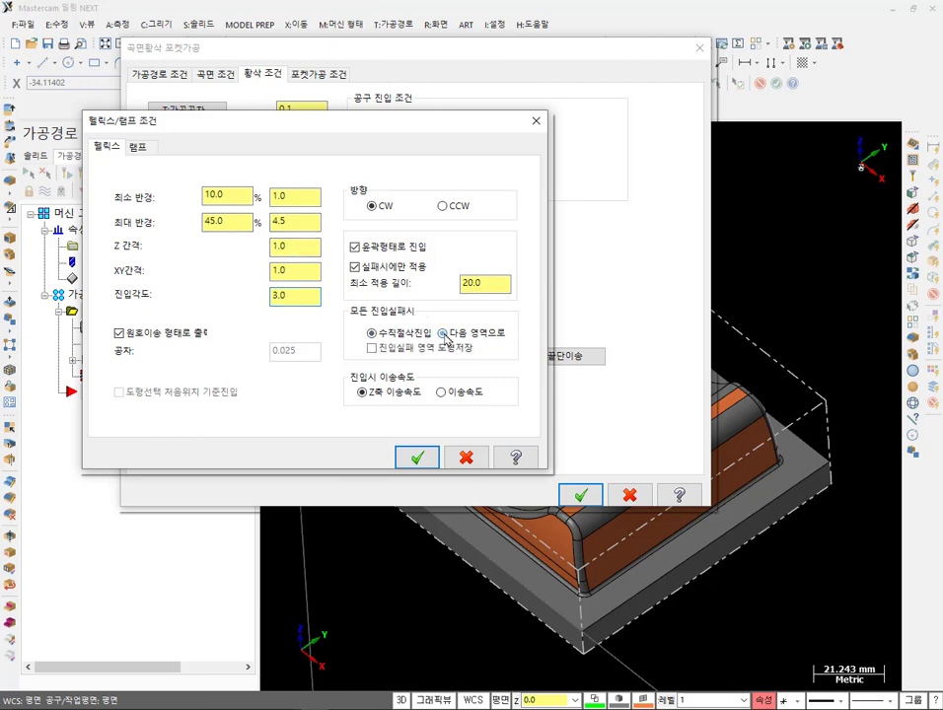
- Make failed helix entries skip to the next area and set the minimum length for boundary-following entry to 1
left_click(443, 334)
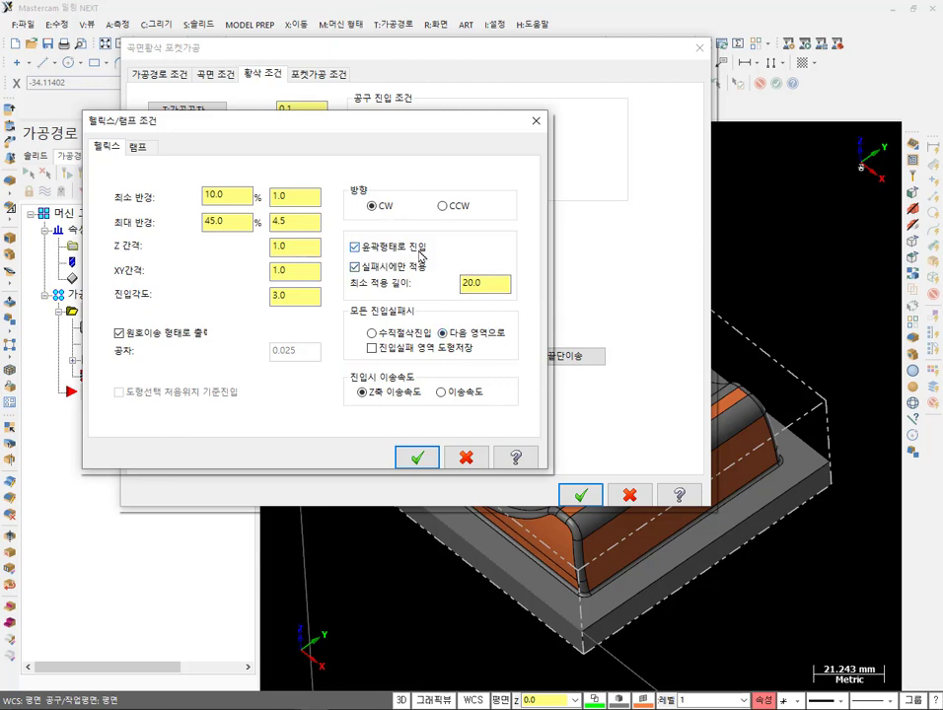
key("Tab")
key("Tab")
double_click(483, 284)
type("1")
left_click(419, 457)
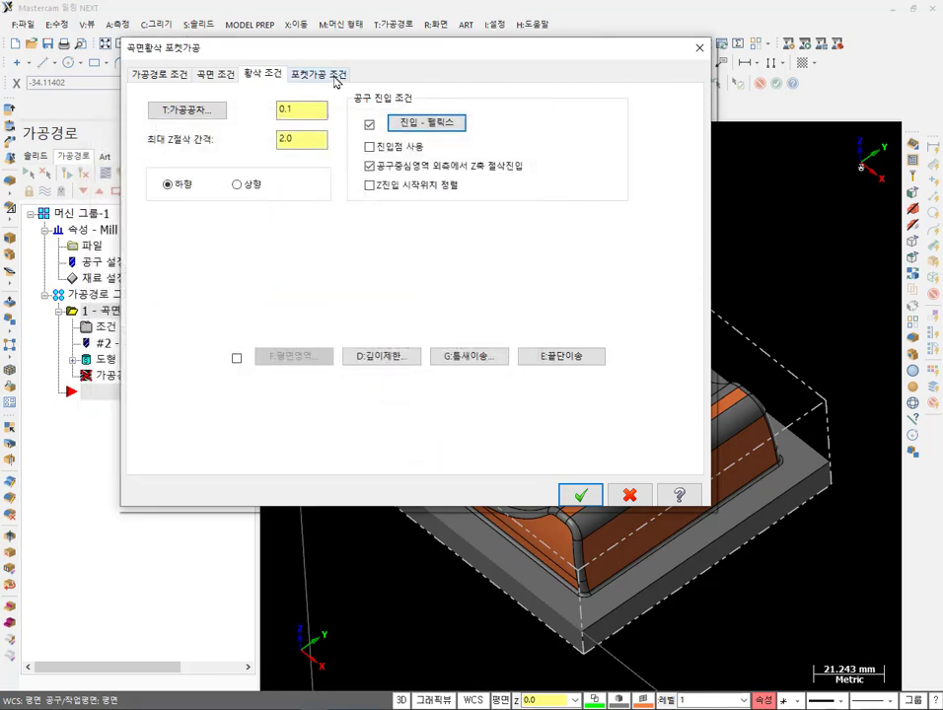
- In the incremental depth limits, set both the top and the final cut depth adjustments to 0.0
left_click(390, 363)
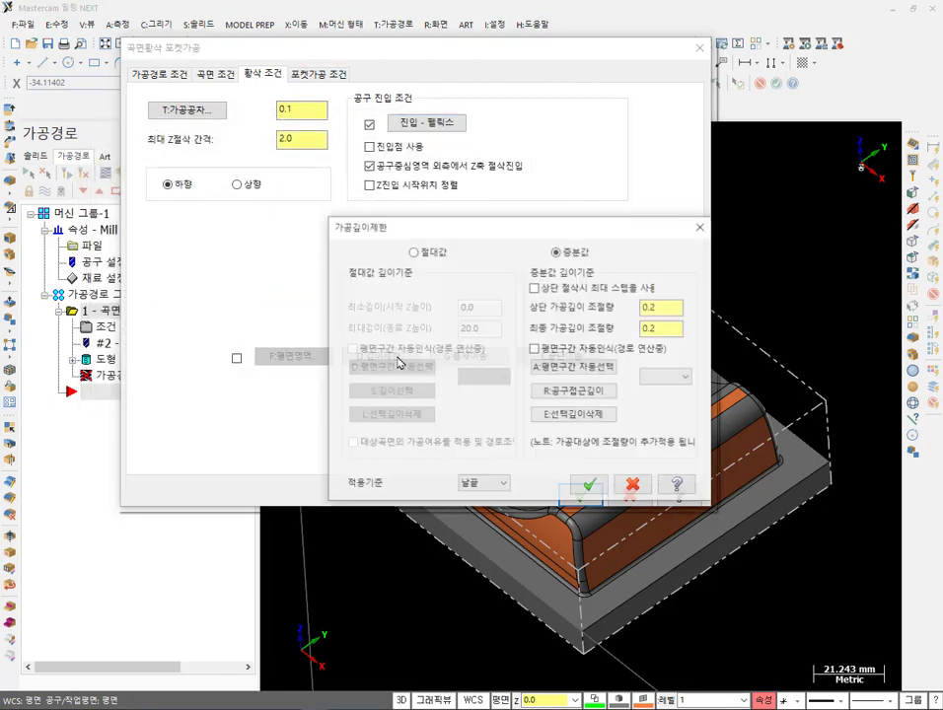
double_click(658, 307)
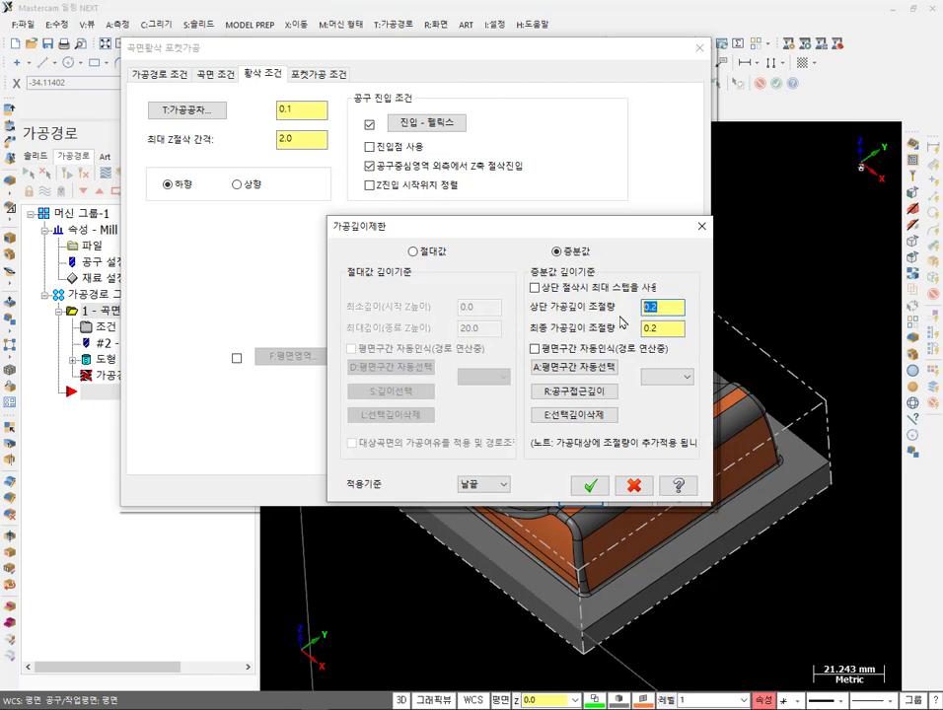
type("0.0")
key("Tab")
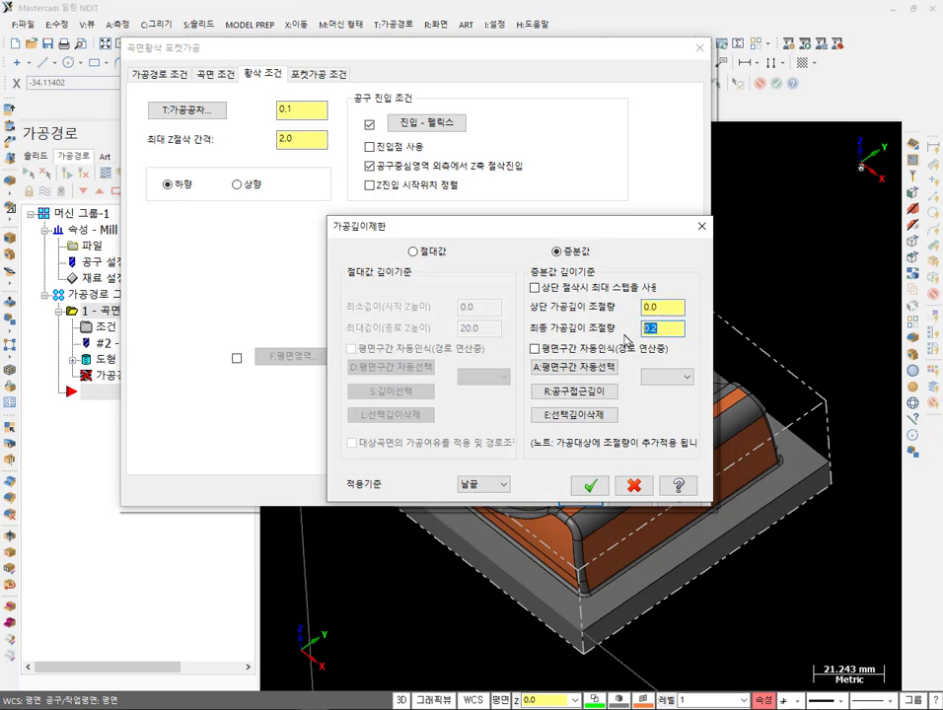
type("0.0")
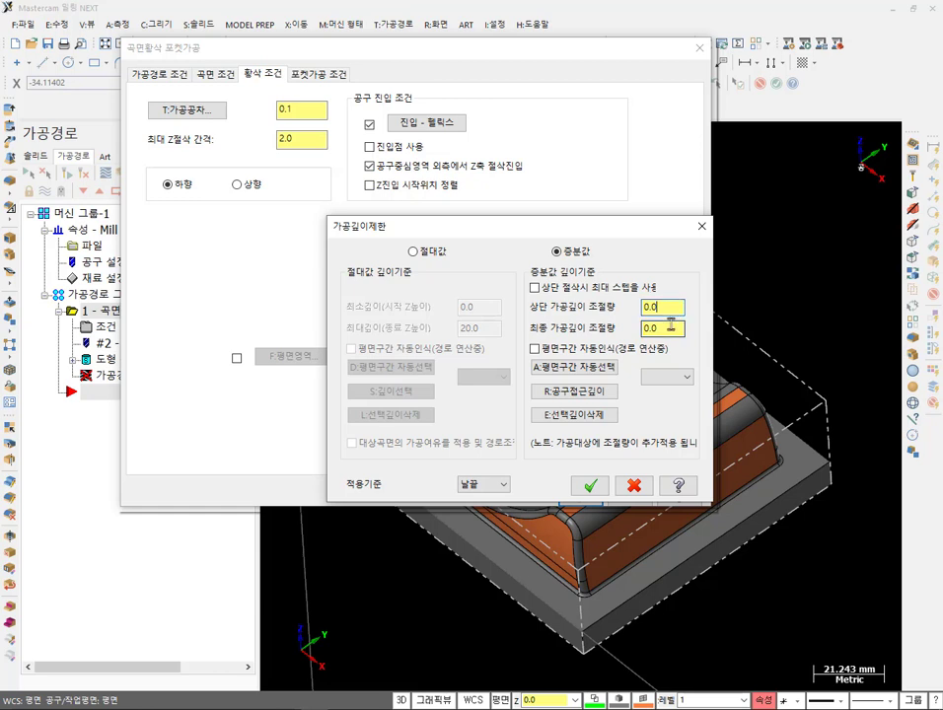
left_click(672, 309)
left_click(673, 326)
left_click(589, 485)
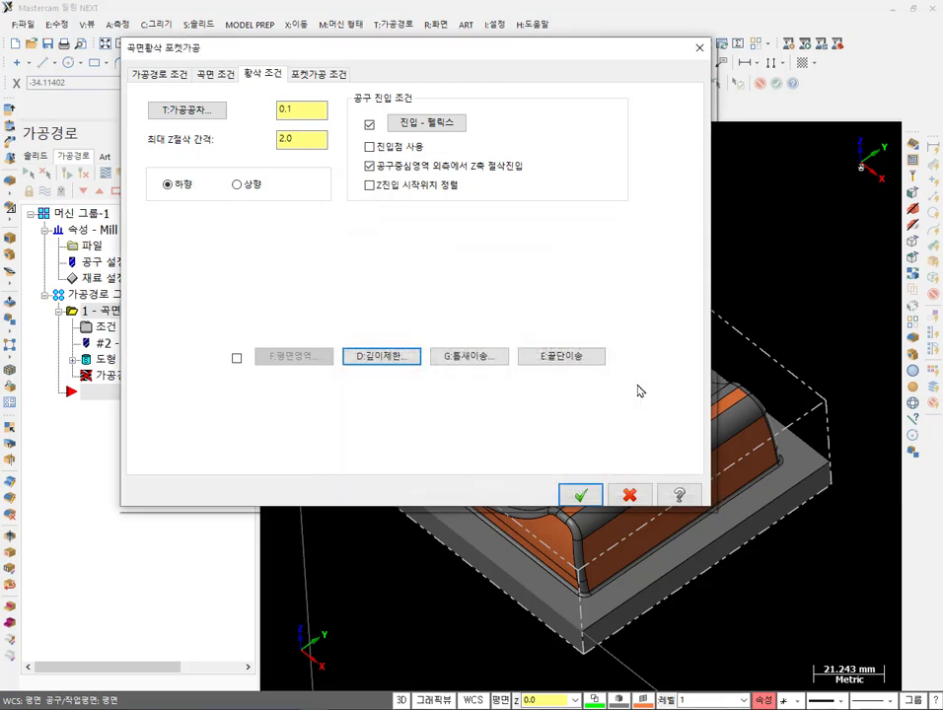
- Set pocketing to constant overlap spiral with a 50% stepover, turn off inside-to-outside cutting, and generate the toolpath
left_click(316, 75)
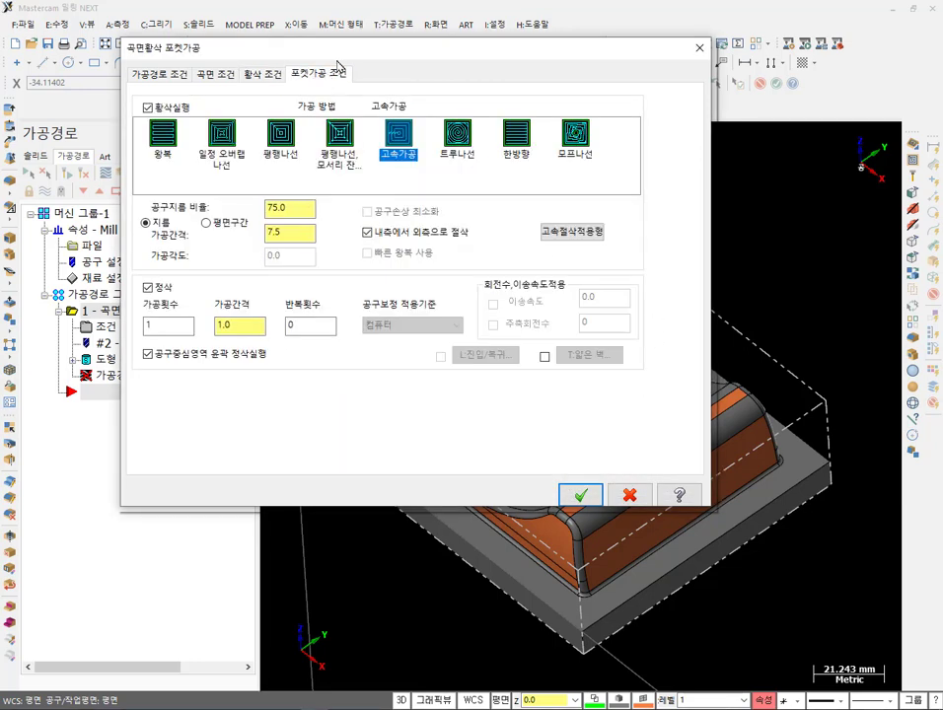
left_click(223, 148)
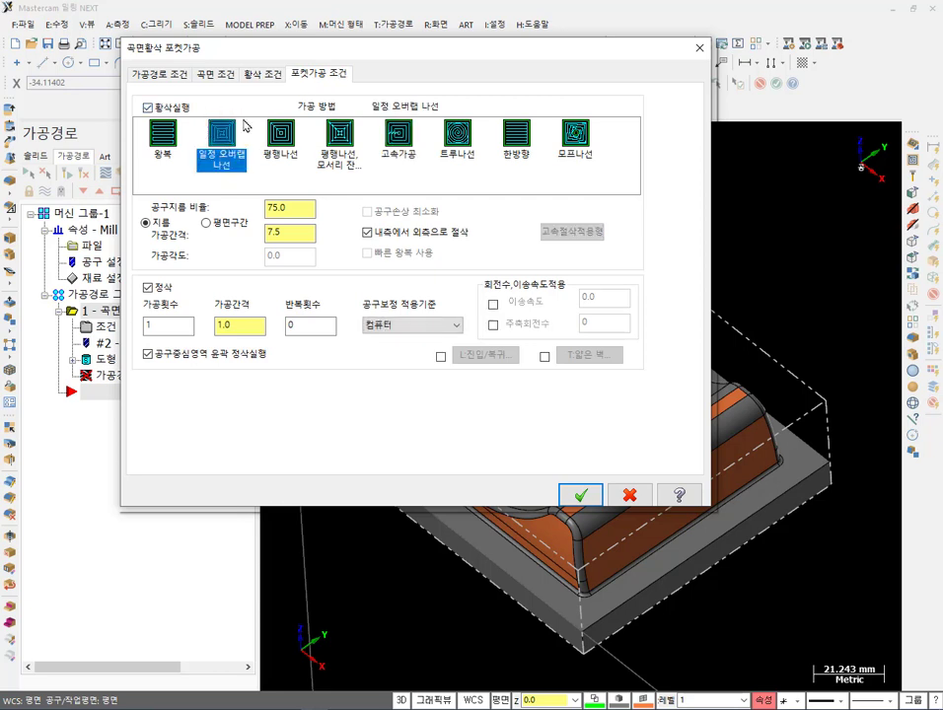
left_click_drag(296, 208, 238, 208)
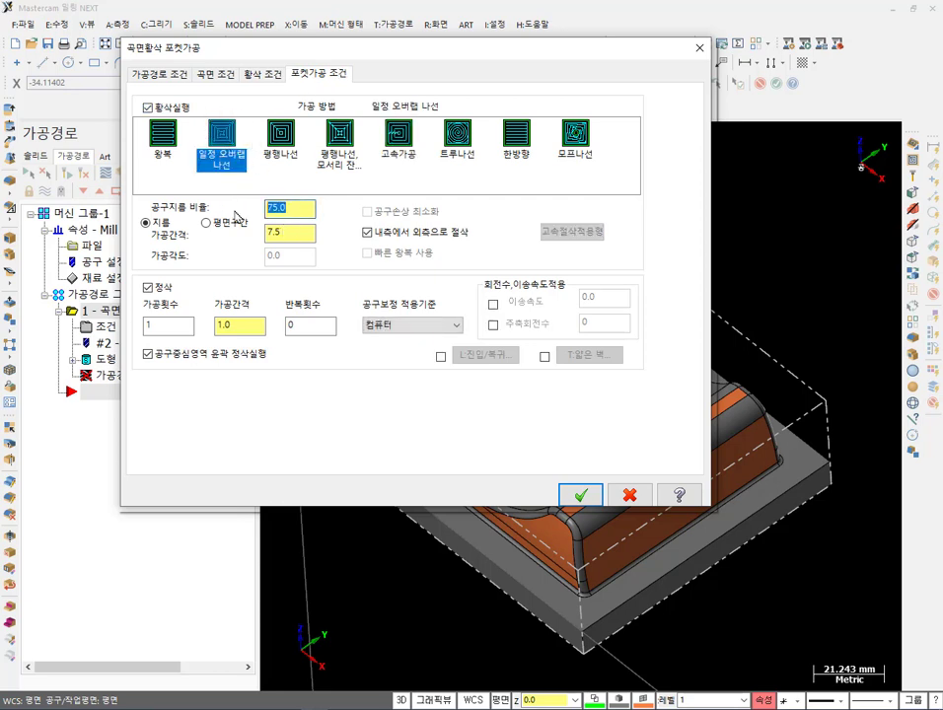
type("50")
left_click(298, 233)
left_click(368, 234)
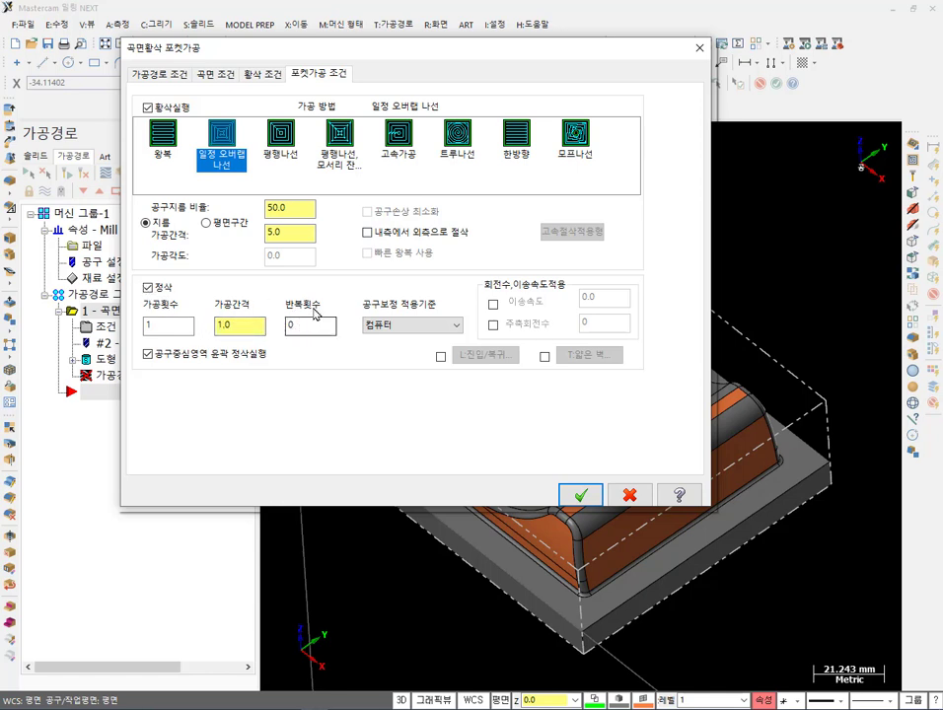
left_click(578, 495)
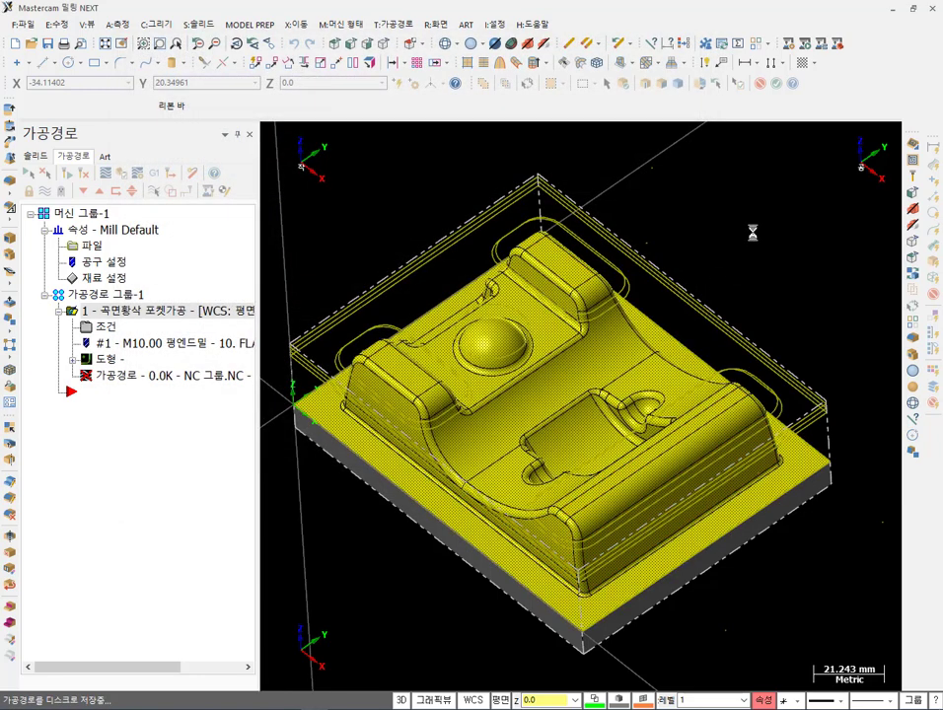
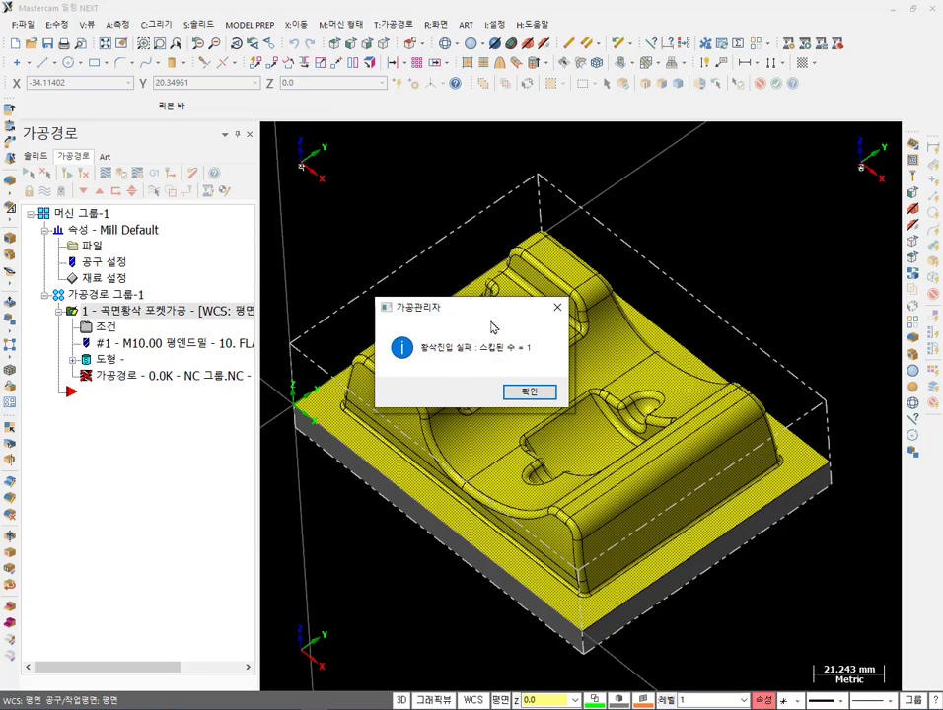
- Dismiss the skipped-entry notice and start a solid verification of the surface rough pocket operation in a maximized simulator window
left_click(531, 392)
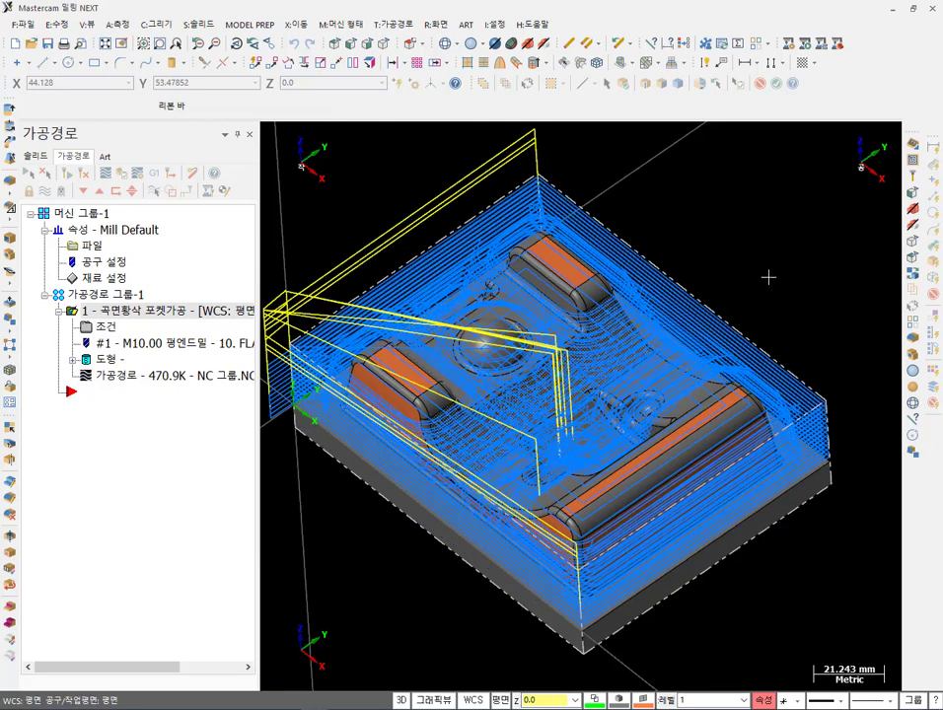
scroll(678, 390, "down", 2)
scroll(582, 426, "up", 2)
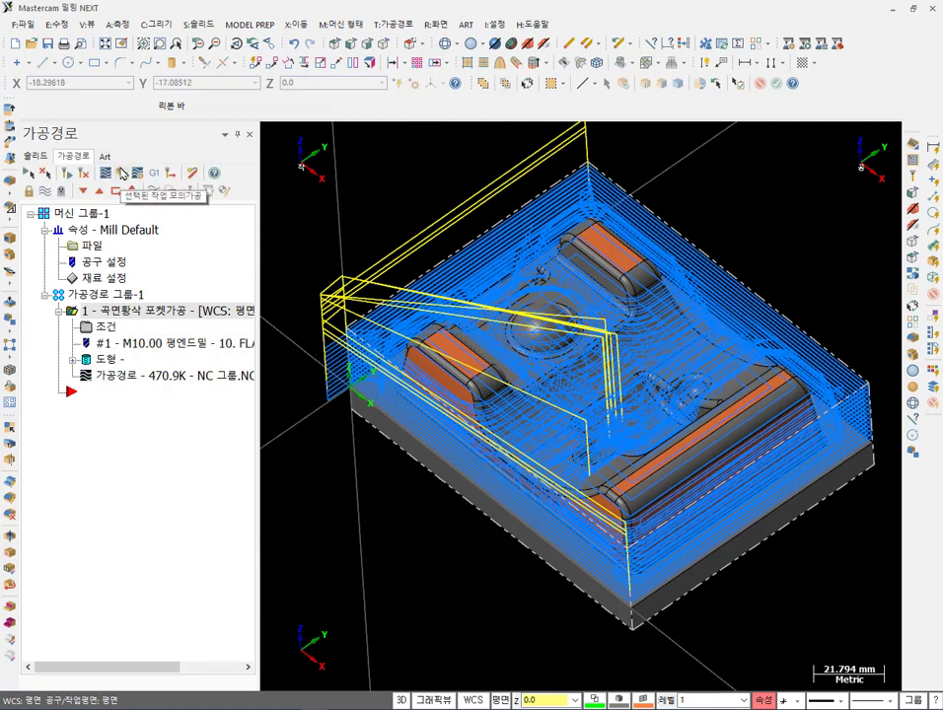
left_click(121, 174)
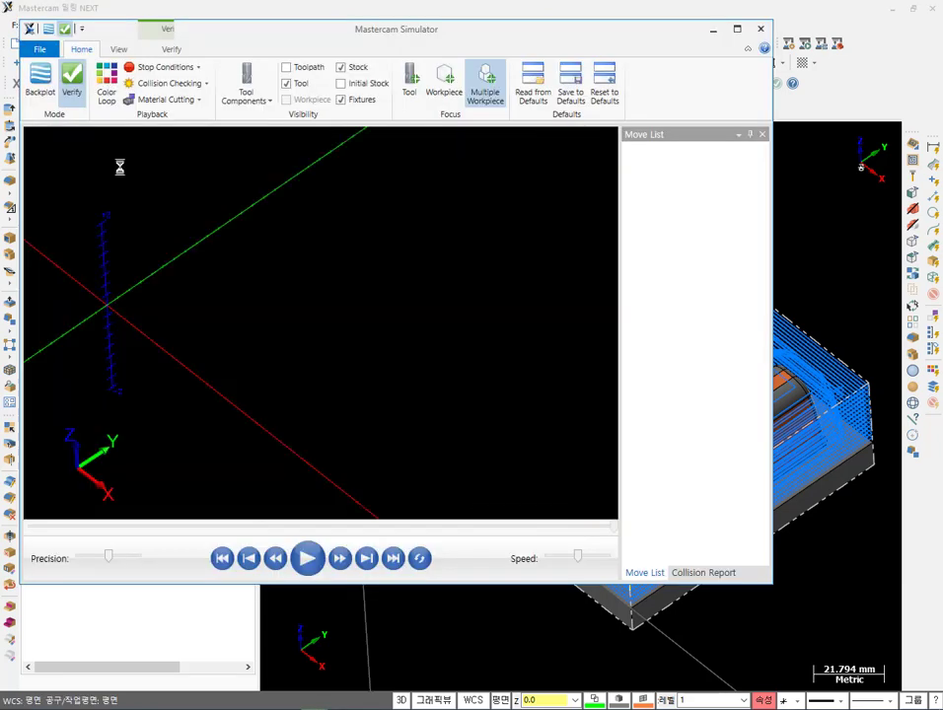
left_click(735, 32)
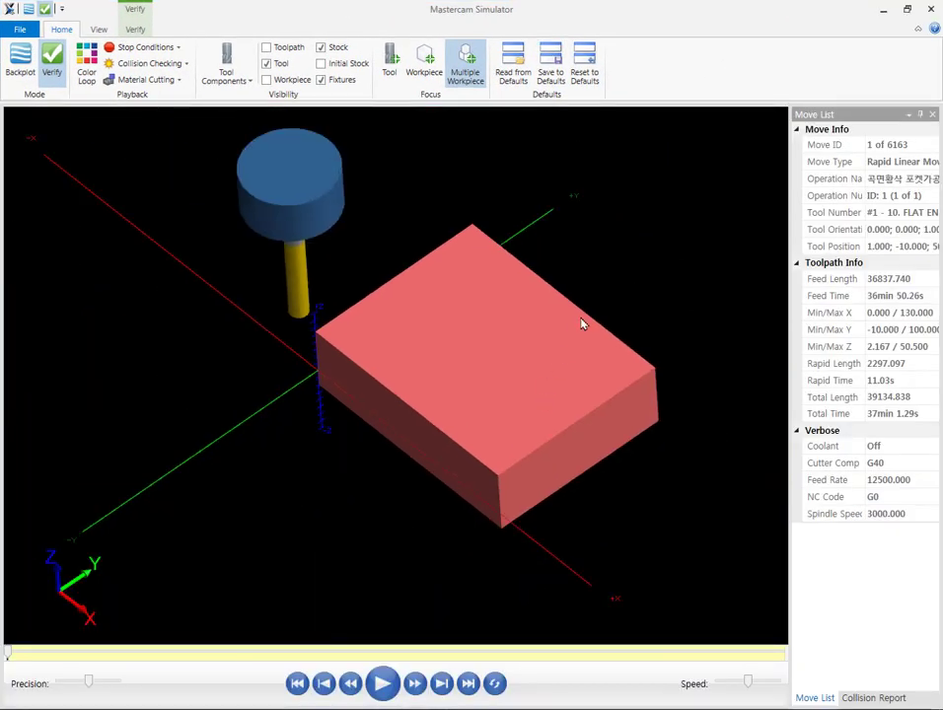
scroll(662, 231, "up", 2)
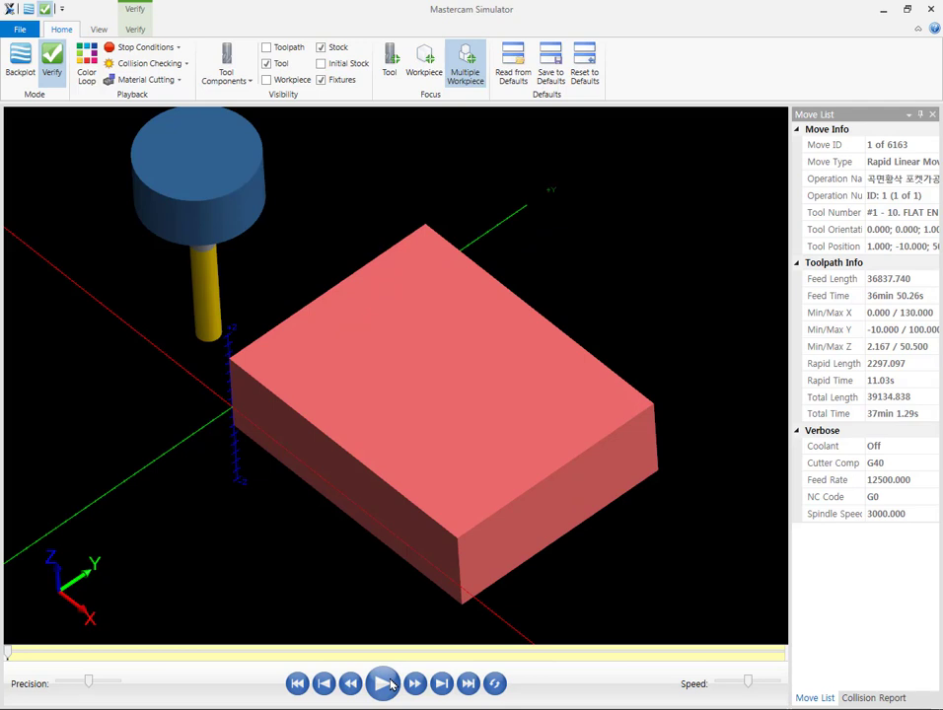
- Run the verification through to the end of the toolpath and inspect the machined stock
left_click(468, 682)
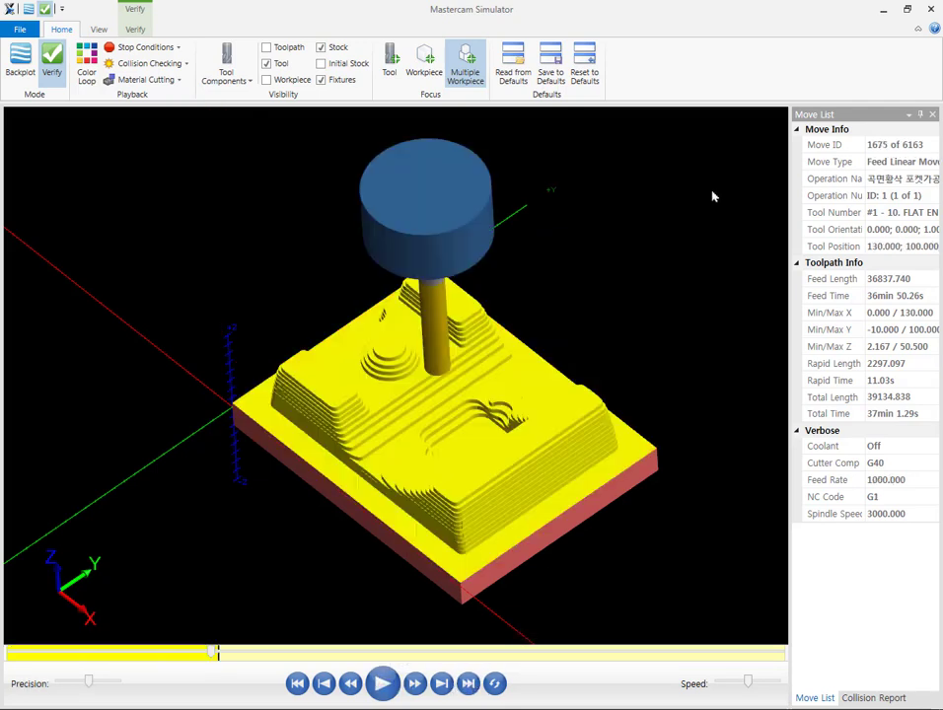
scroll(491, 506, "up", 1)
left_click_drag(444, 399, 477, 378)
middle_click_drag(476, 377, 475, 383)
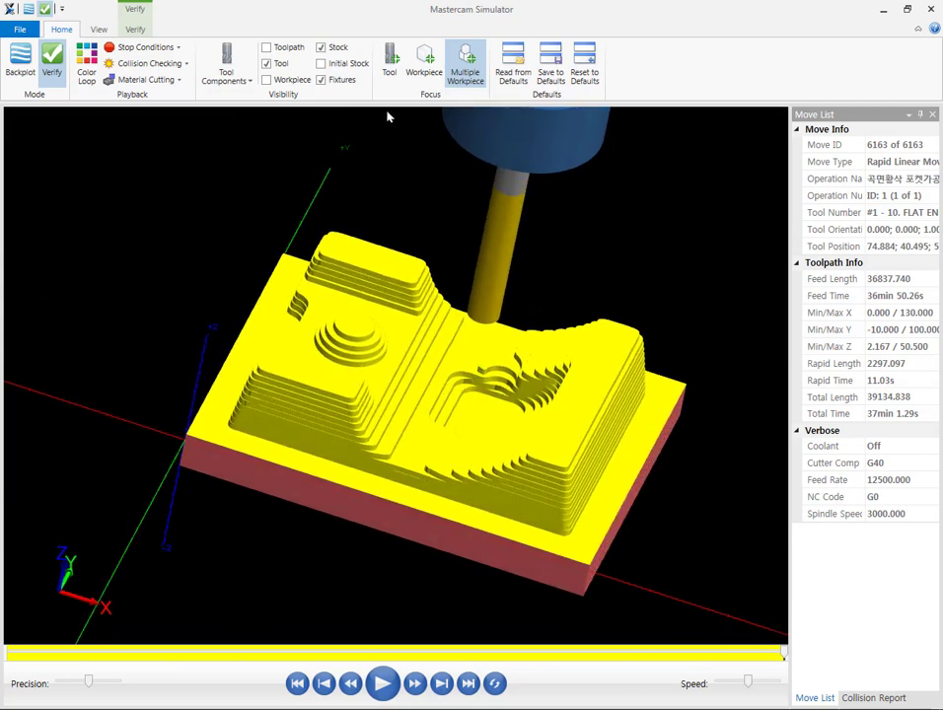
- Overlay the workpiece with translucent stock to examine the material left in the pocket, and restore the opaque stock-only display
left_click(274, 81)
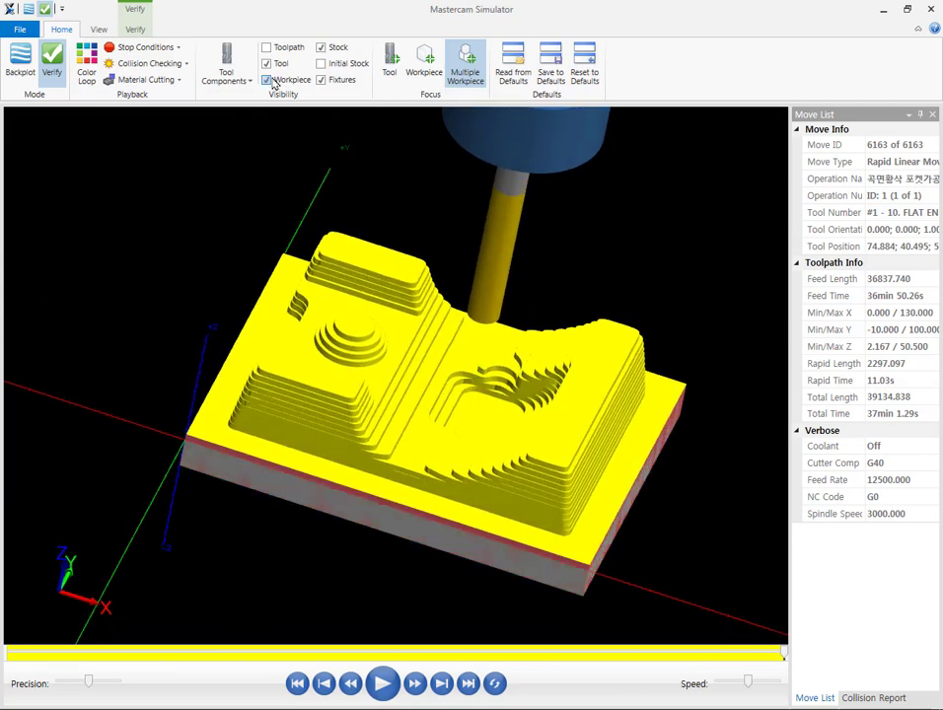
left_click(339, 51)
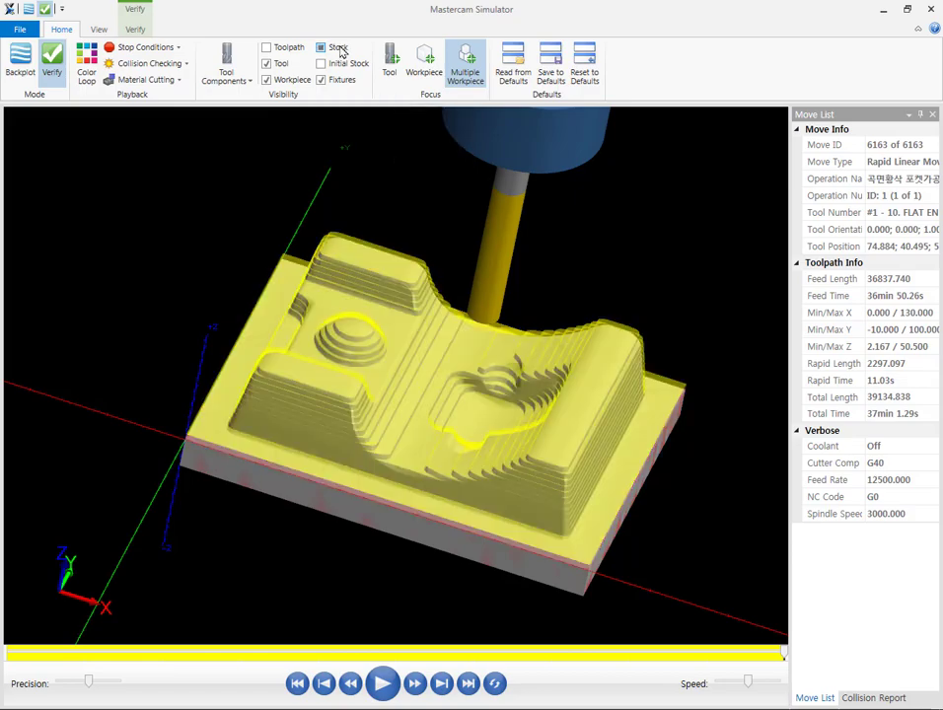
scroll(391, 410, "up", 5)
mouse_move(403, 397)
middle_mouse_down()
mouse_move(427, 404)
mouse_move(434, 425)
mouse_move(423, 442)
mouse_move(386, 371)
mouse_move(370, 379)
mouse_move(379, 392)
mouse_move(425, 397)
mouse_move(392, 399)
mouse_move(387, 418)
mouse_move(424, 415)
mouse_move(401, 402)
middle_mouse_up()
scroll(575, 357, "up", 1)
scroll(673, 315, "up", 5)
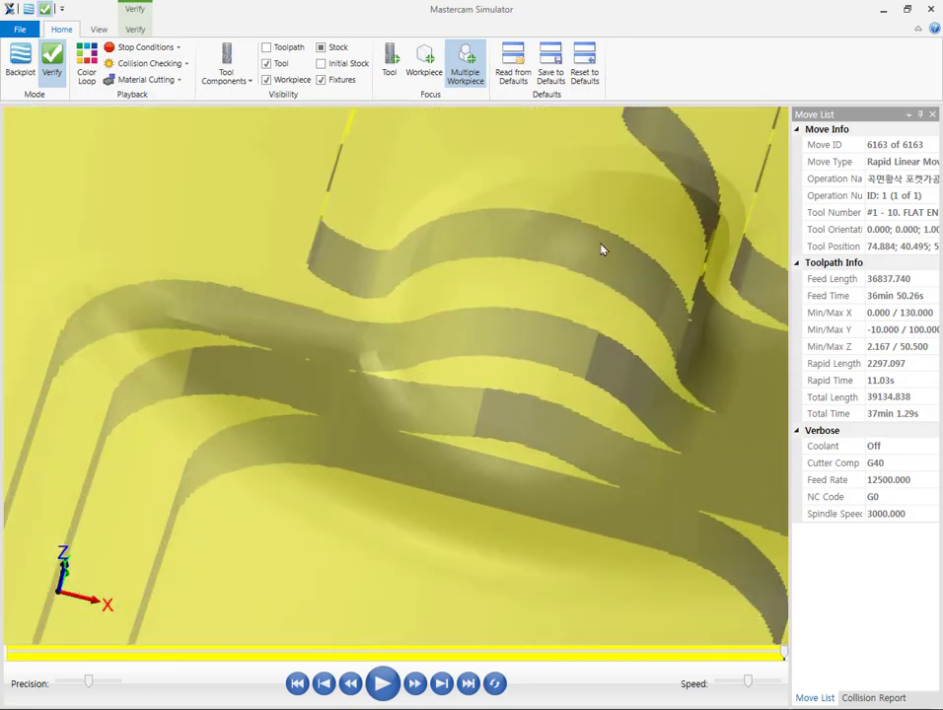
scroll(414, 381, "down", 6)
middle_click_drag(415, 381, 363, 241)
left_click(301, 80)
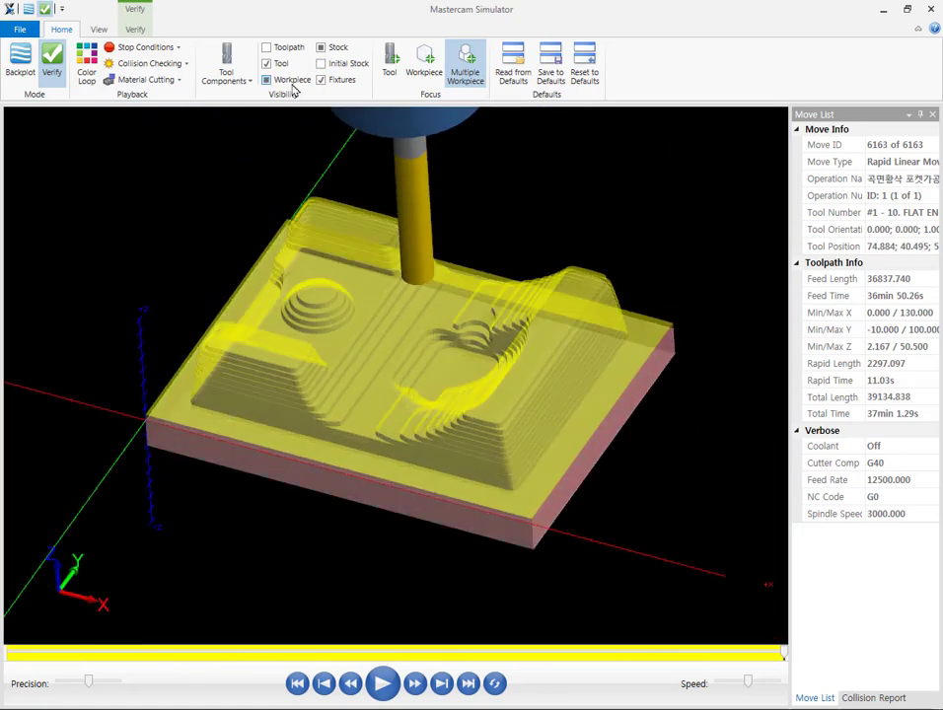
left_click(321, 47)
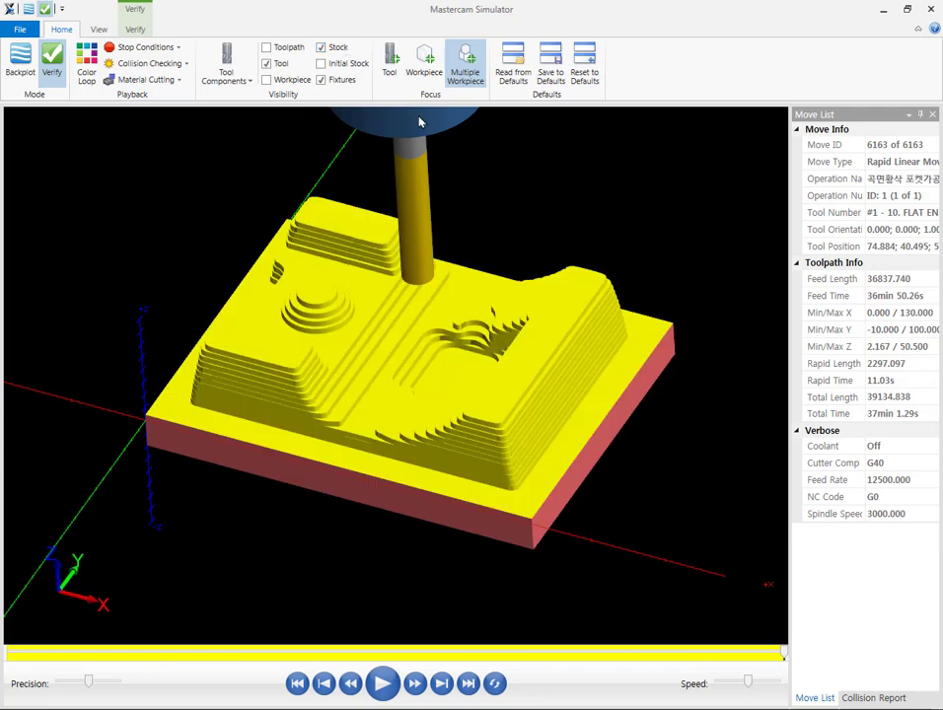
- Compare the machined stock against the workpiece with a 0.1 tolerance and inspect the coloured deviation
left_click(136, 30)
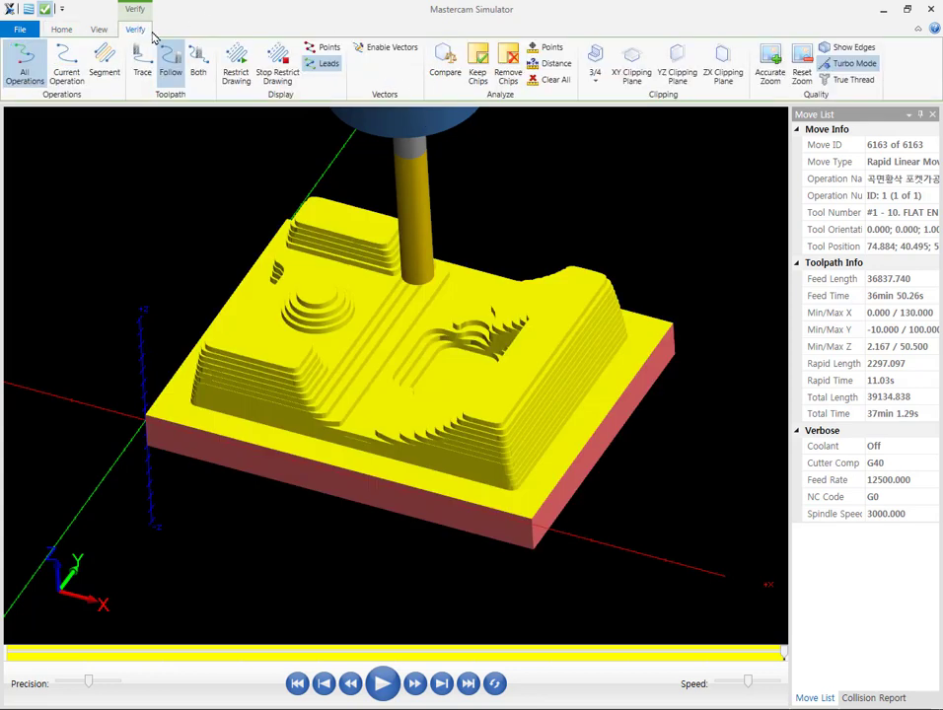
left_click(446, 58)
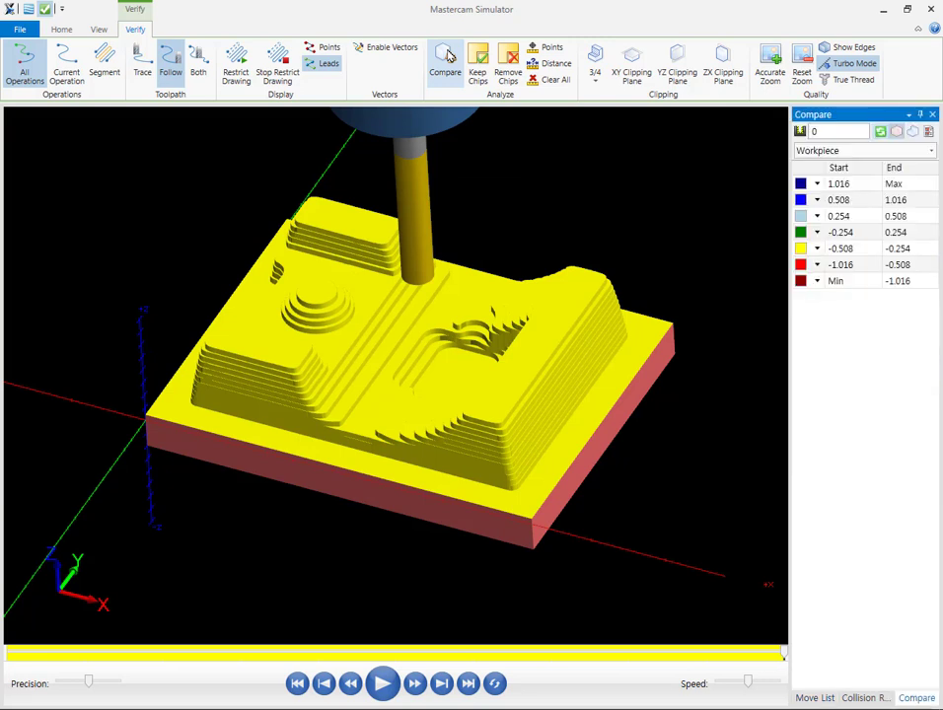
left_click(928, 132)
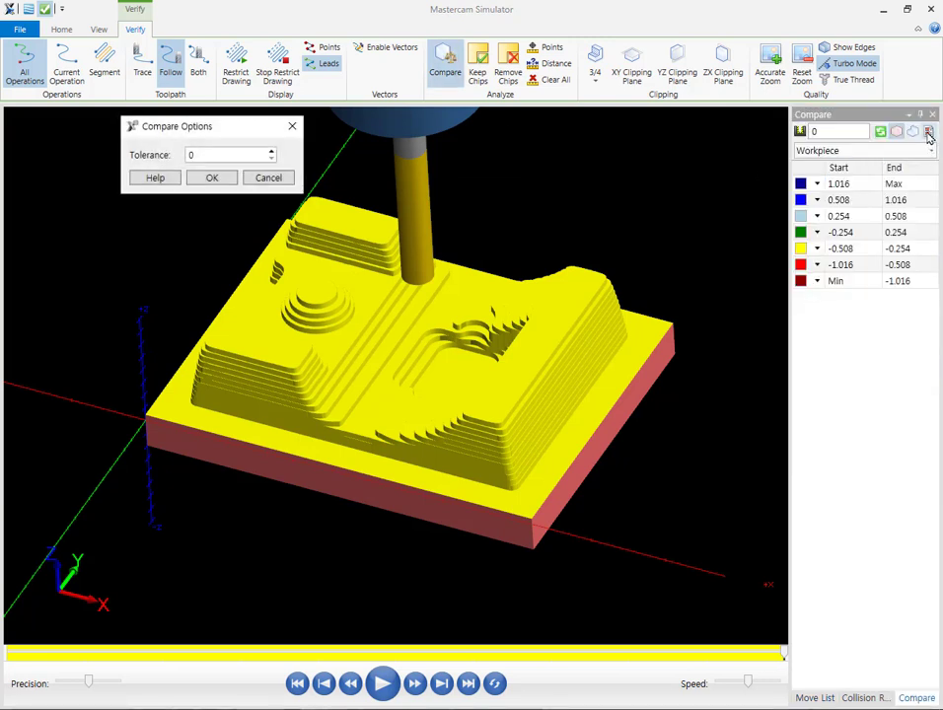
left_click(229, 158)
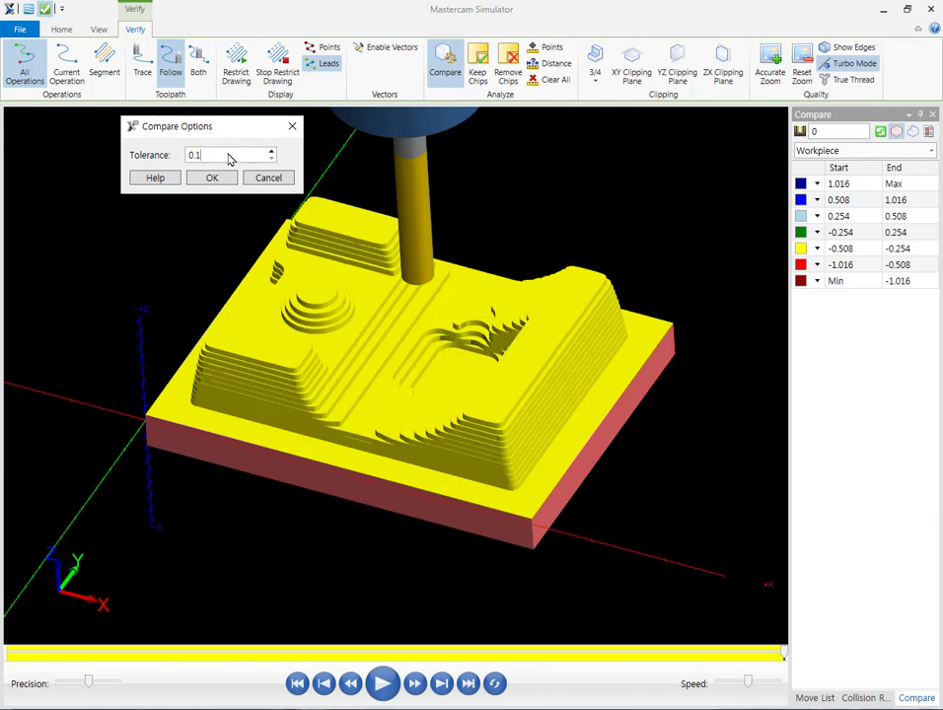
left_click(216, 178)
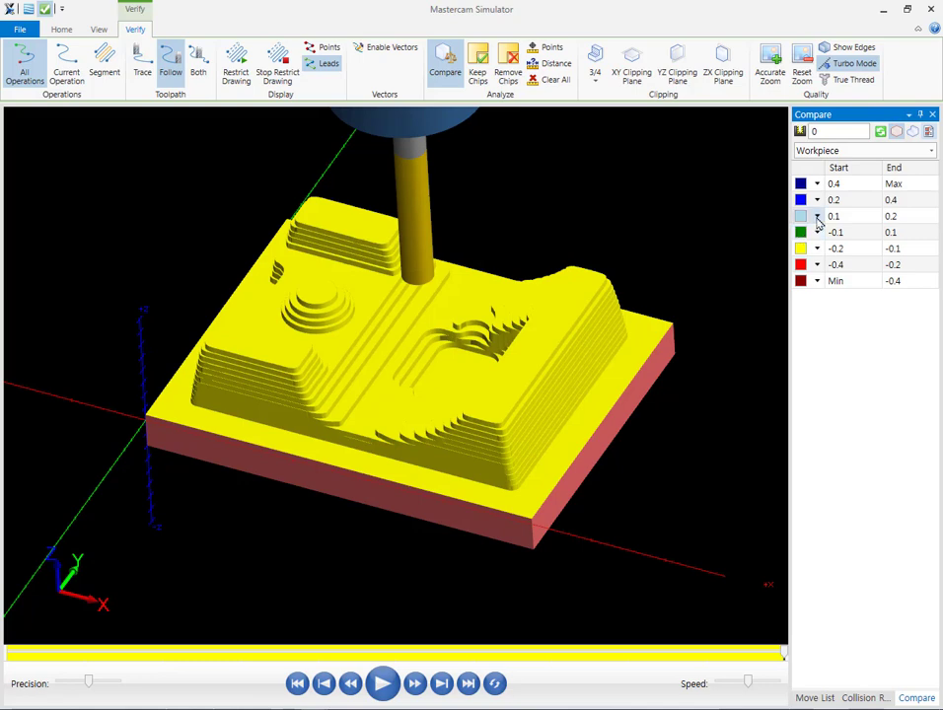
left_click(880, 131)
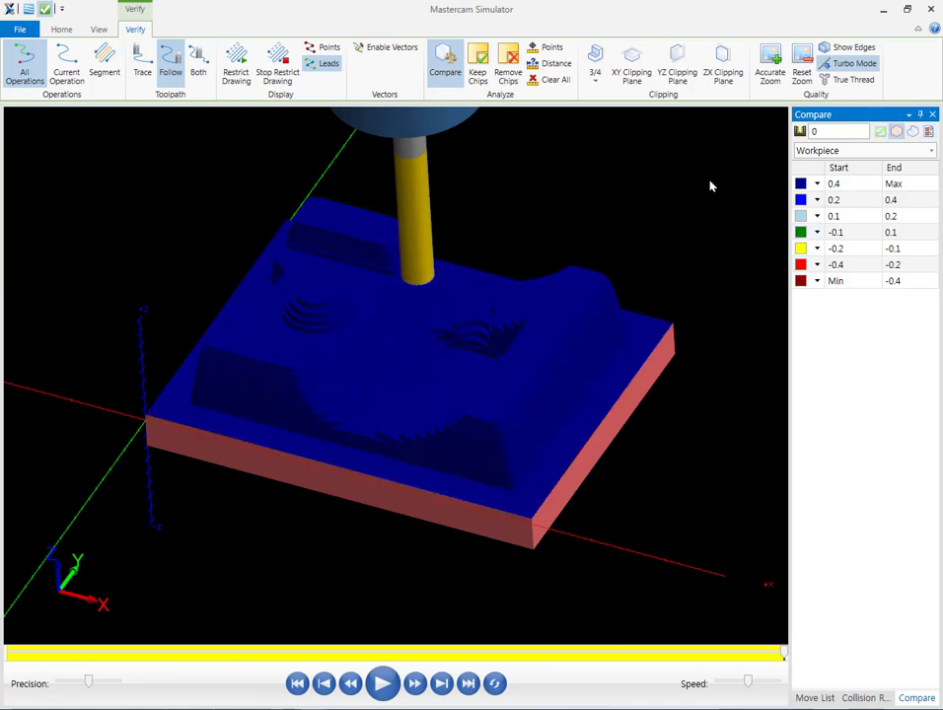
scroll(431, 371, "up", 3)
mouse_move(431, 371)
middle_mouse_down()
mouse_move(436, 362)
mouse_move(469, 387)
mouse_move(473, 409)
mouse_move(442, 364)
middle_mouse_up()
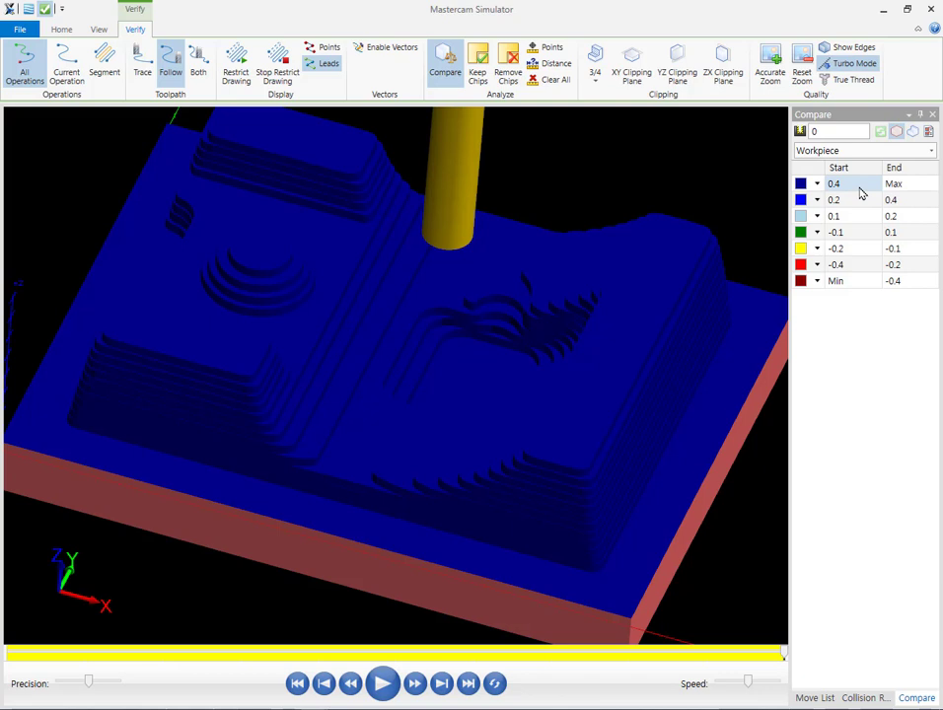
- Set the compare tolerance to 0.5 and refresh the stock comparison
left_click(928, 133)
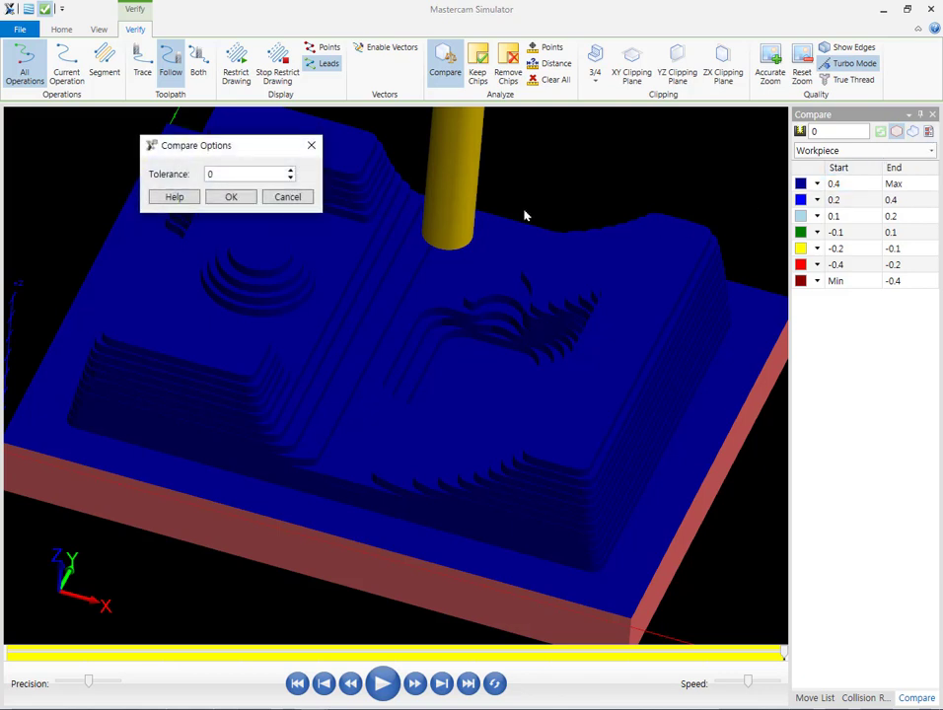
double_click(238, 178)
left_click(231, 197)
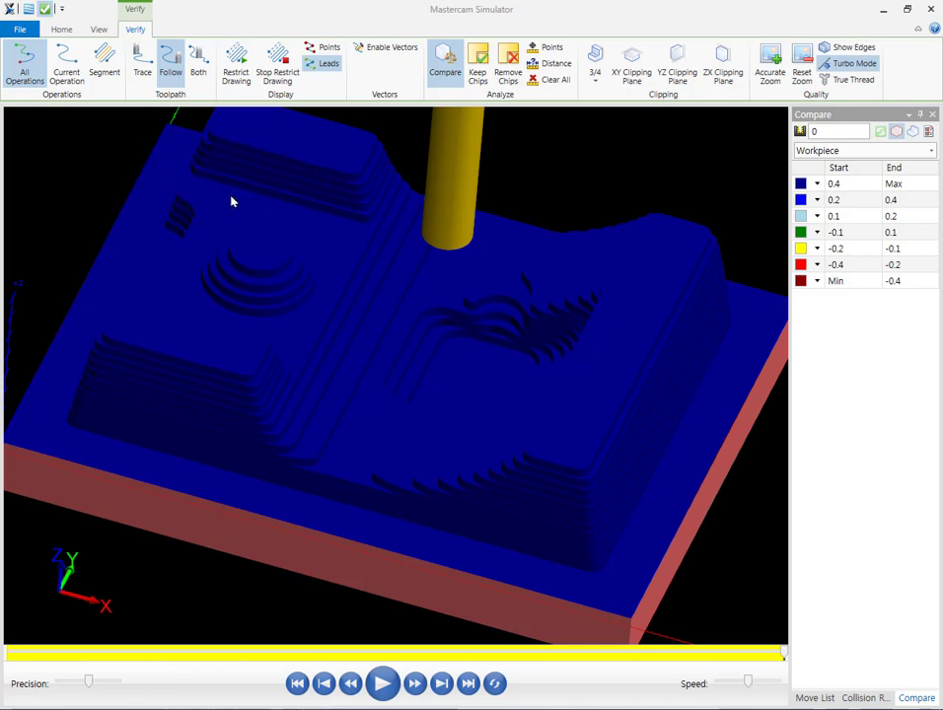
left_click(880, 131)
mouse_move(561, 301)
middle_mouse_down()
mouse_move(522, 276)
mouse_move(548, 316)
middle_mouse_up()
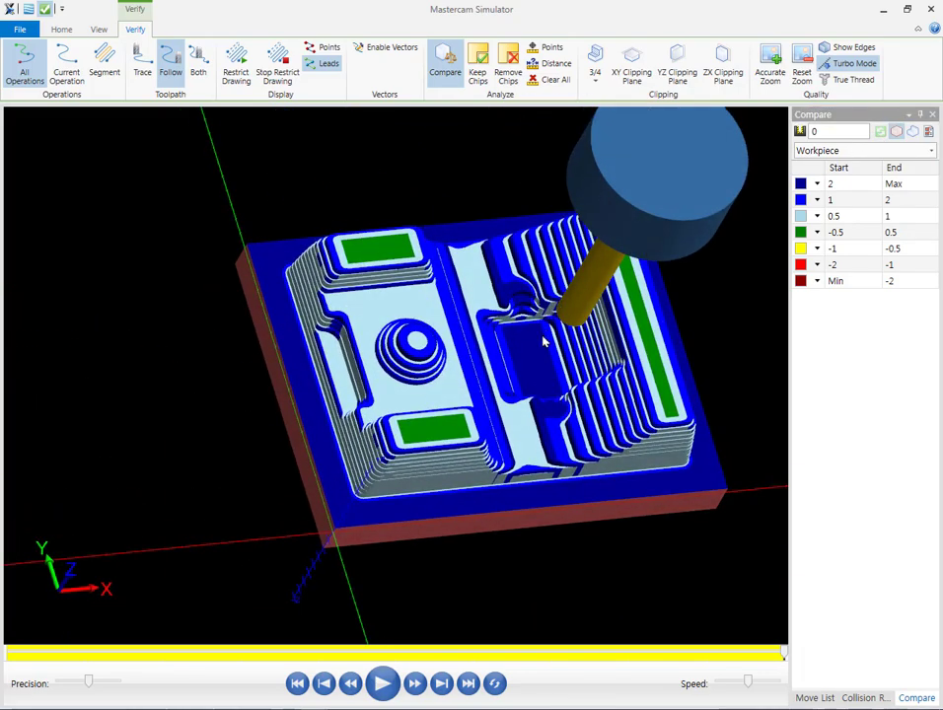
- Examine the colour-coded leftover material in the central pocket, on the stepped walls, at the outer corner and on the base
scroll(548, 317, "up", 6)
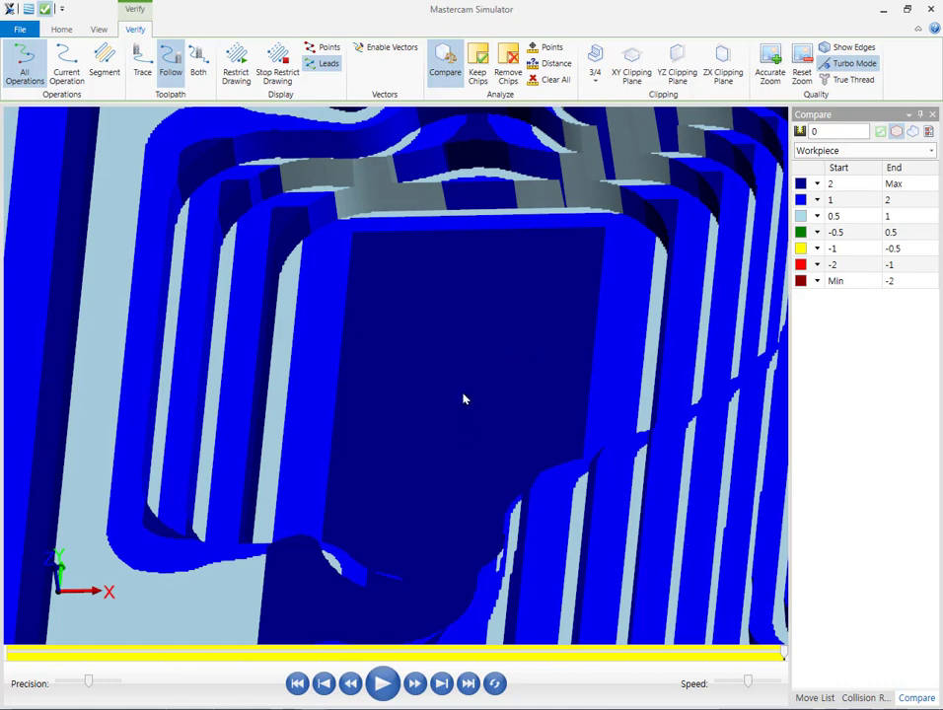
scroll(499, 274, "down", 3)
scroll(491, 145, "down", 5)
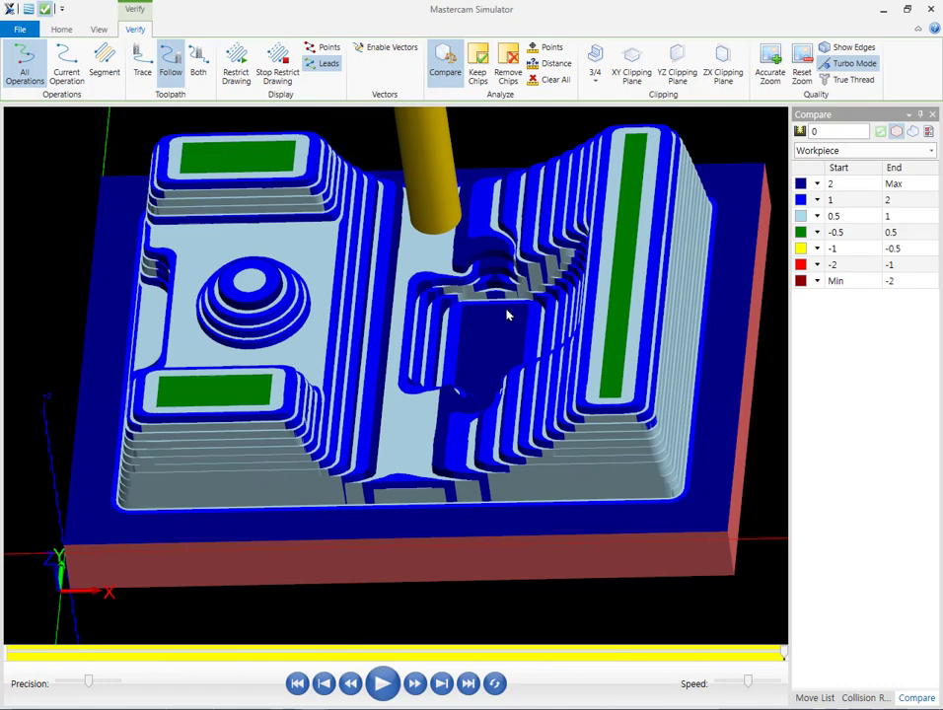
scroll(490, 231, "up", 5)
scroll(498, 311, "down", 6)
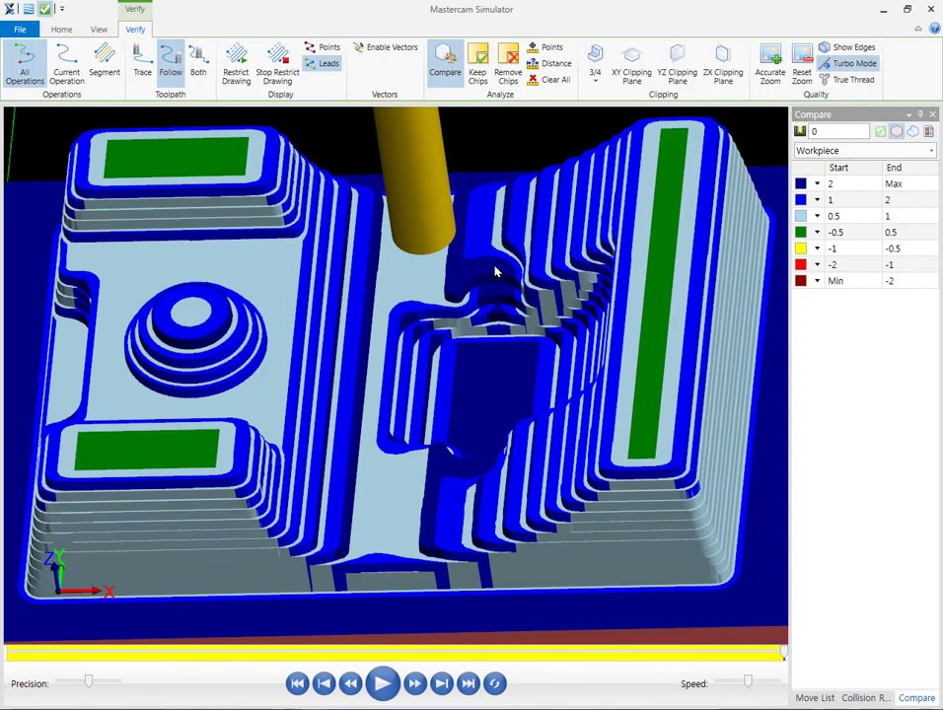
middle_click_drag(499, 276, 505, 305)
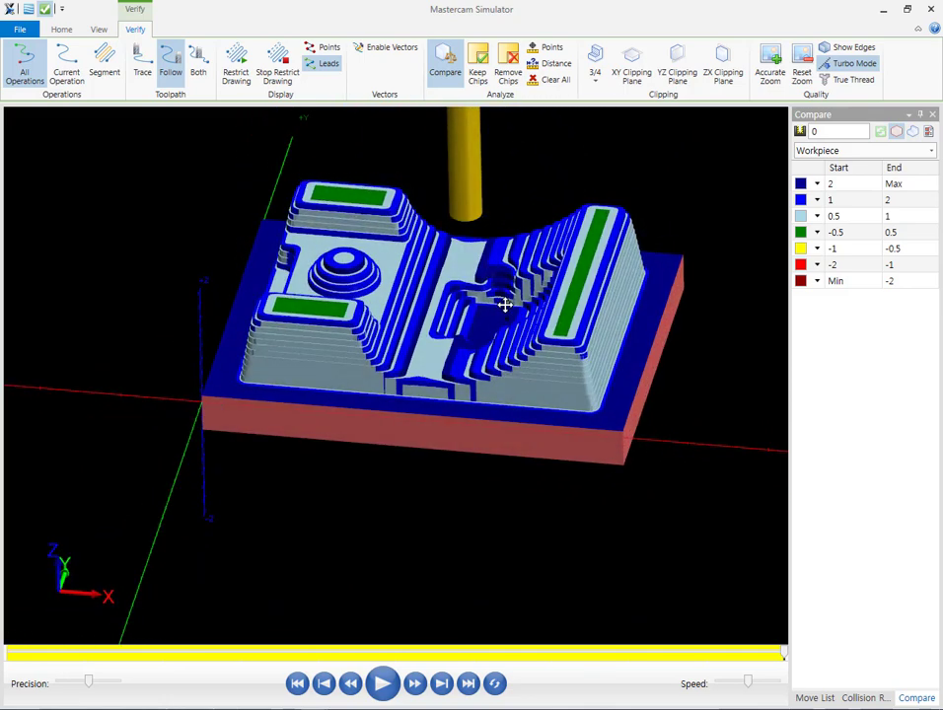
scroll(421, 194, "up", 4)
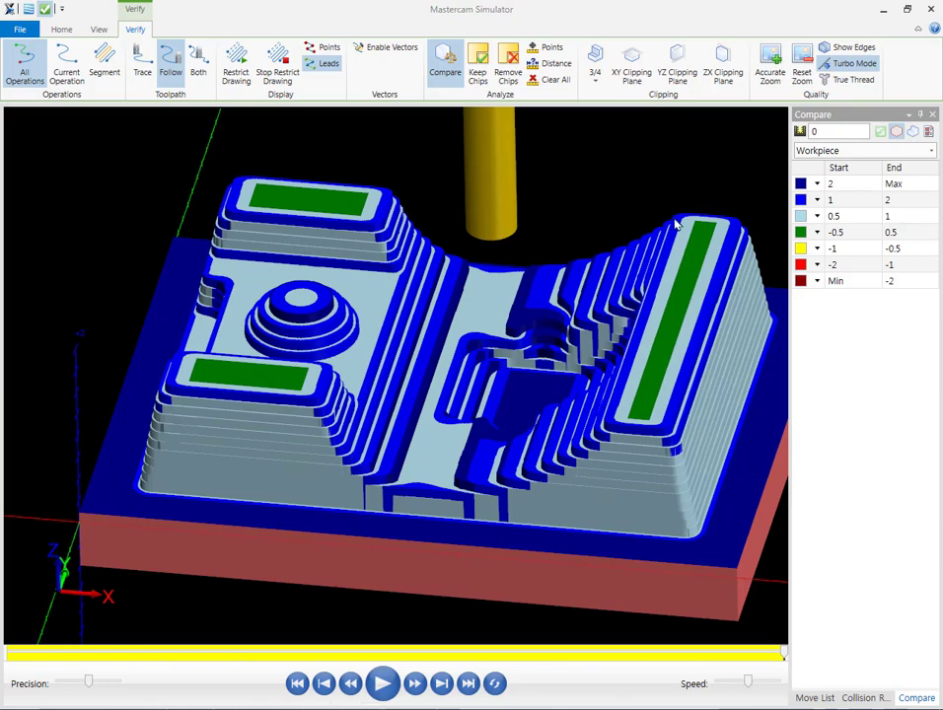
scroll(481, 365, "up", 3)
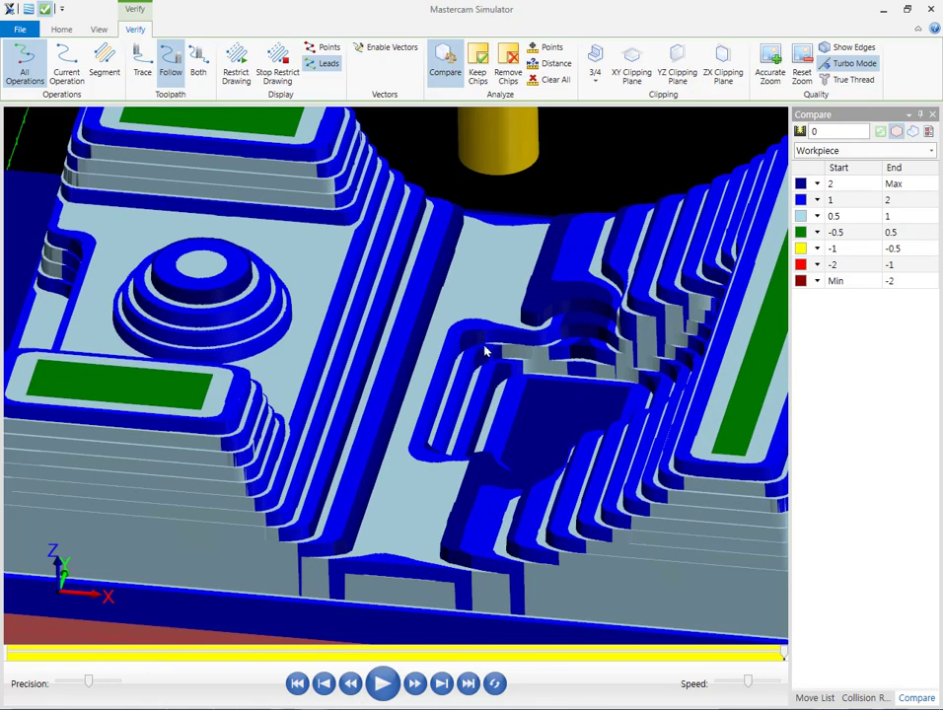
scroll(500, 345, "down", 4)
middle_click_drag(500, 345, 400, 333)
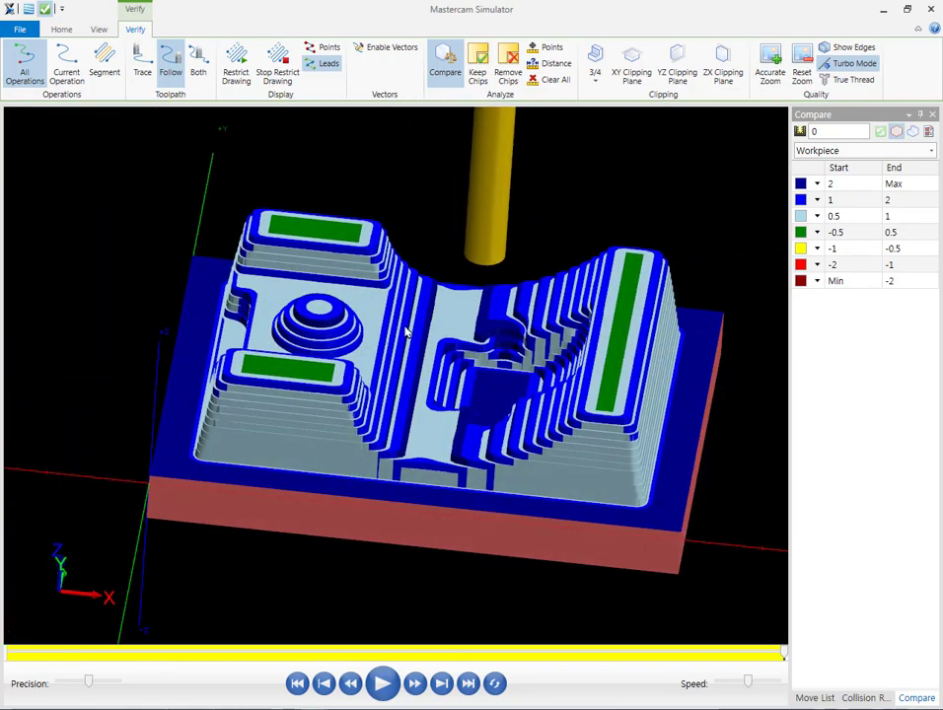
scroll(659, 518, "up", 6)
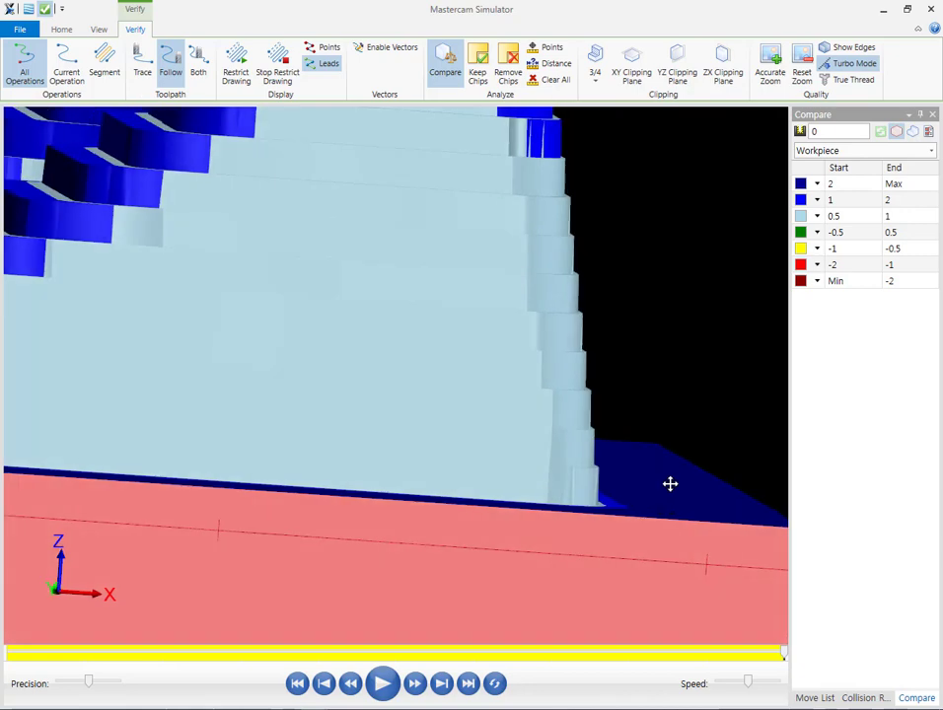
scroll(670, 483, "down", 6)
middle_click_drag(665, 470, 642, 468)
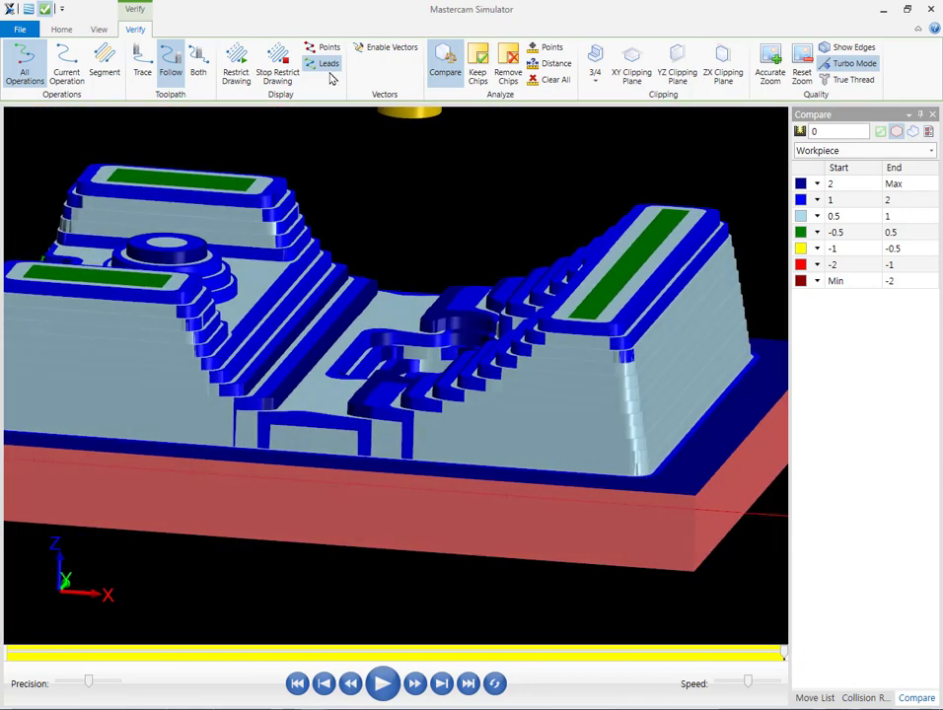
middle_click_drag(638, 401, 626, 419)
scroll(688, 505, "up", 3)
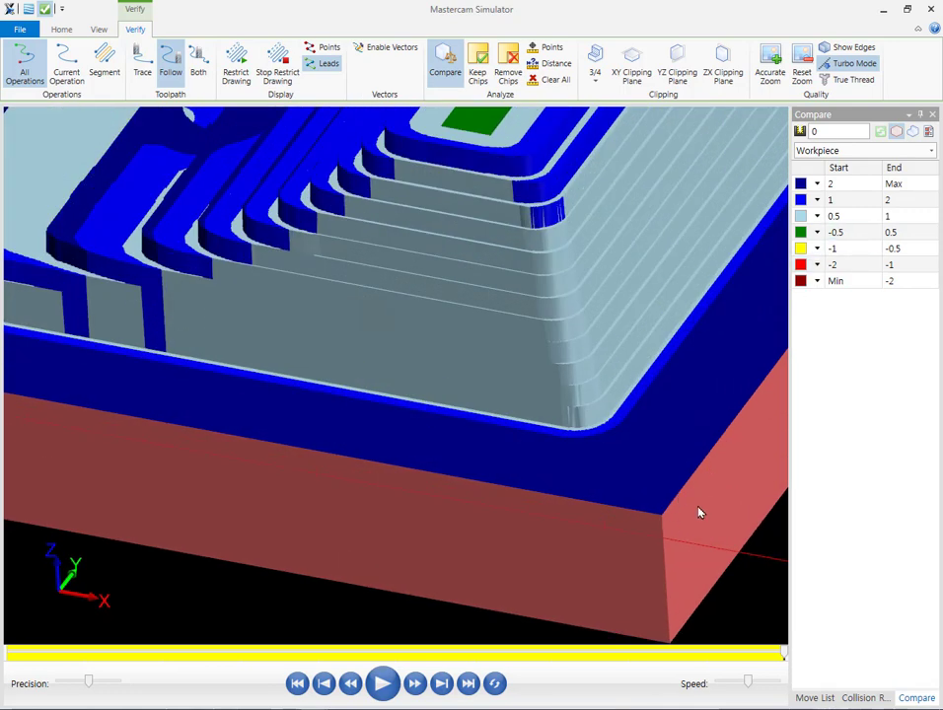
- Return to Mastercam, enable automatic flat-area detection in the surface rough pocket's incremental depth limits, and regenerate the toolpath
left_click(883, 9)
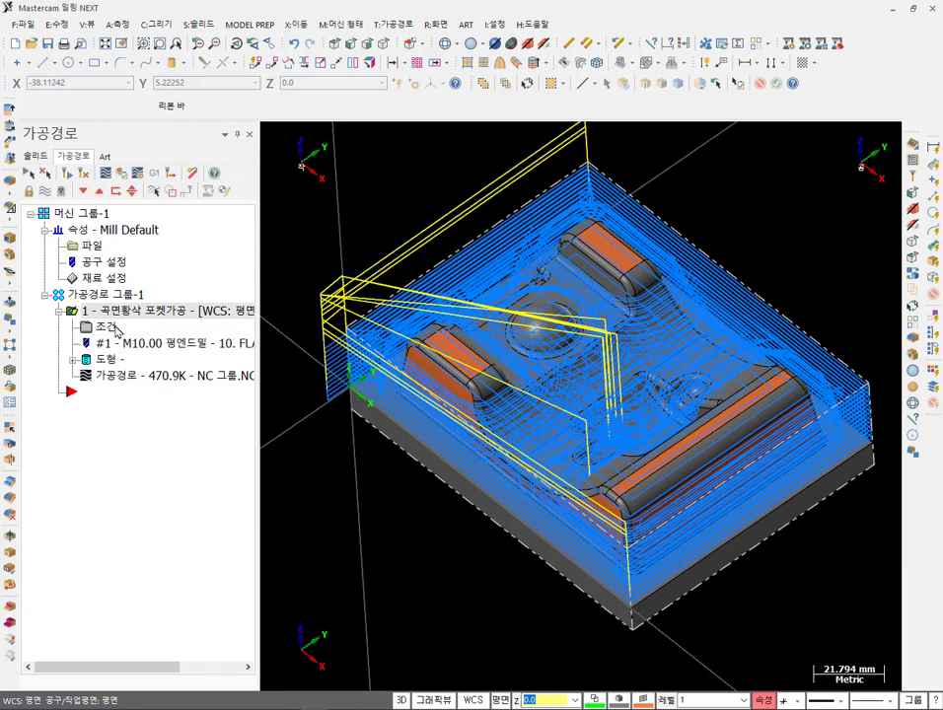
left_click(113, 327)
double_click(240, 314)
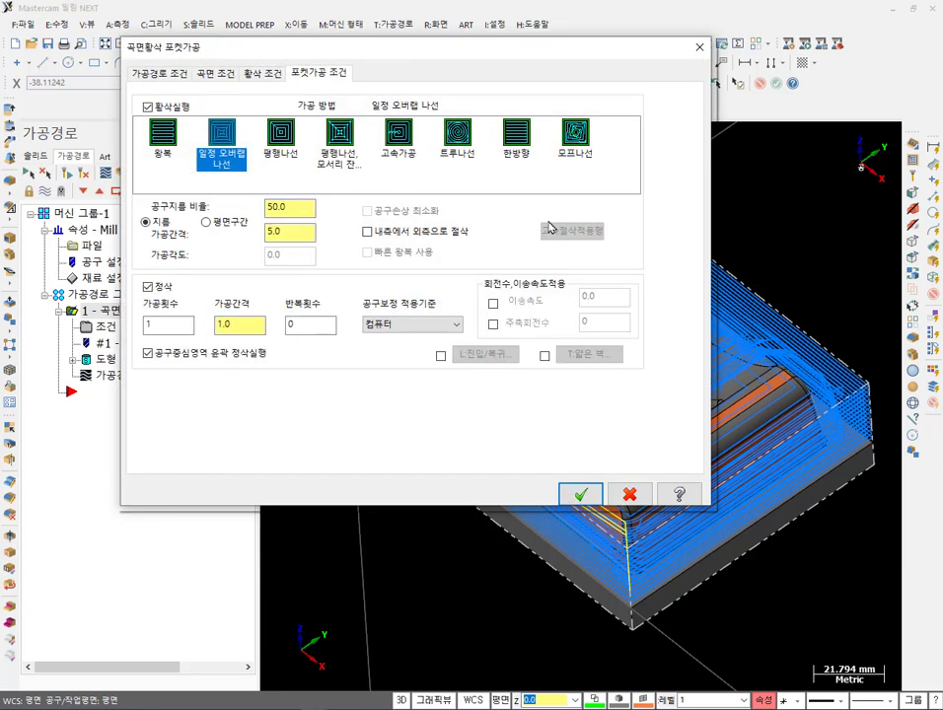
left_click(272, 77)
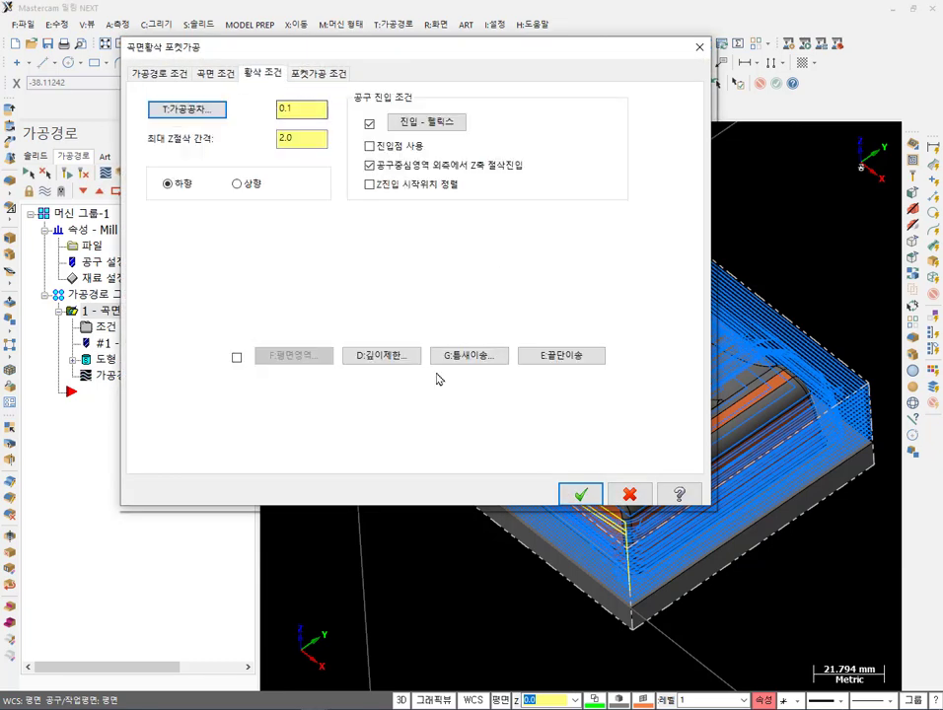
left_click(381, 356)
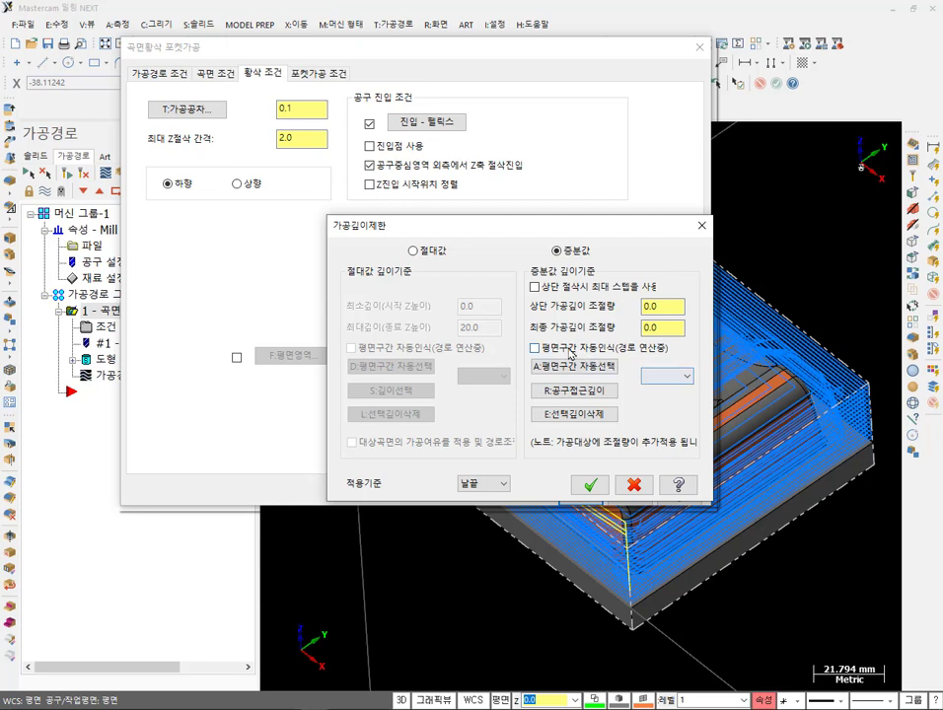
left_click(570, 351)
left_click(584, 490)
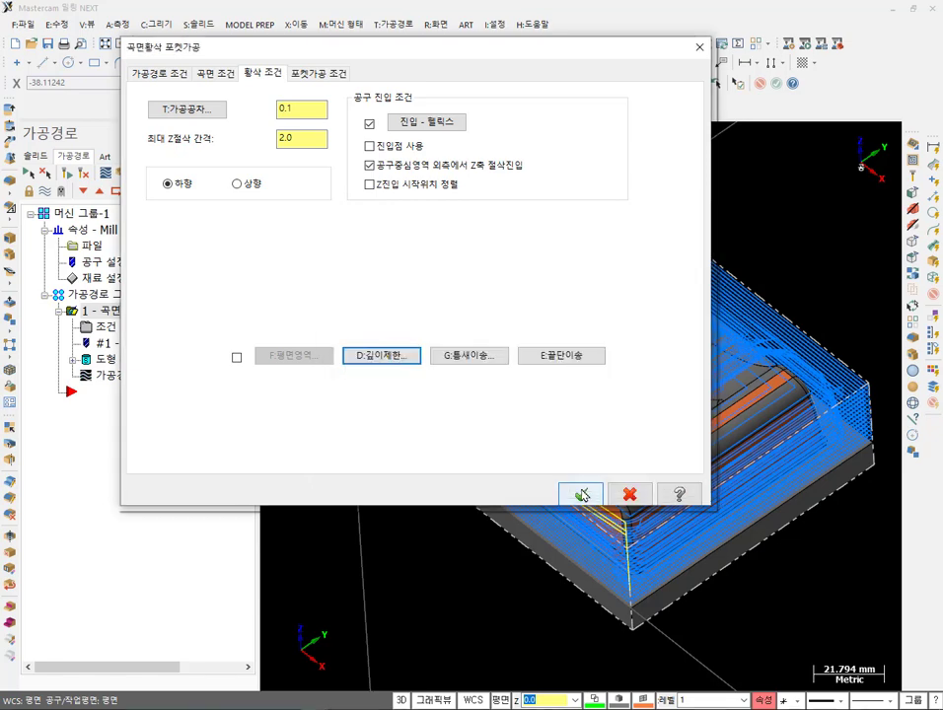
left_click(580, 494)
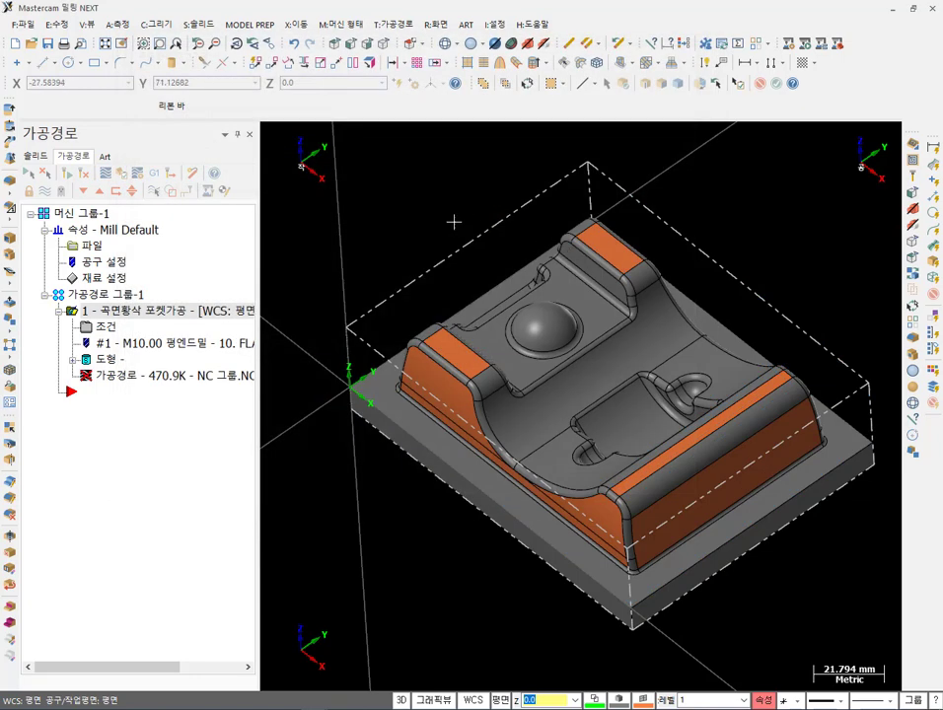
left_click(68, 174)
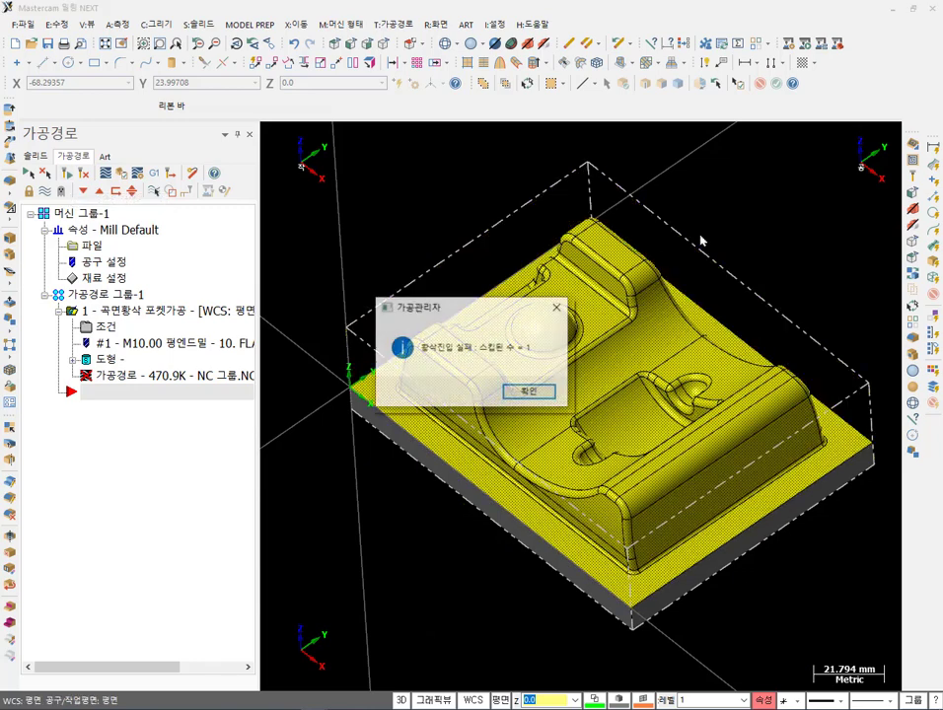
left_click(526, 388)
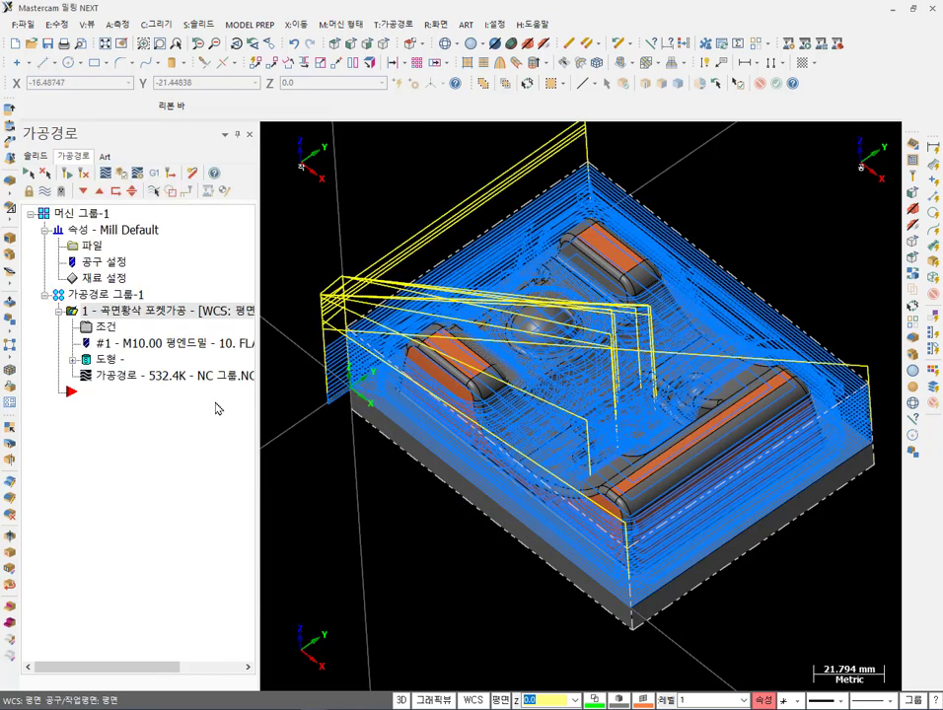
- Backplot the regenerated rough pocket toolpath in the front view and check the Z coordinate of its lowest pass above the base
scroll(346, 425, "up", 1)
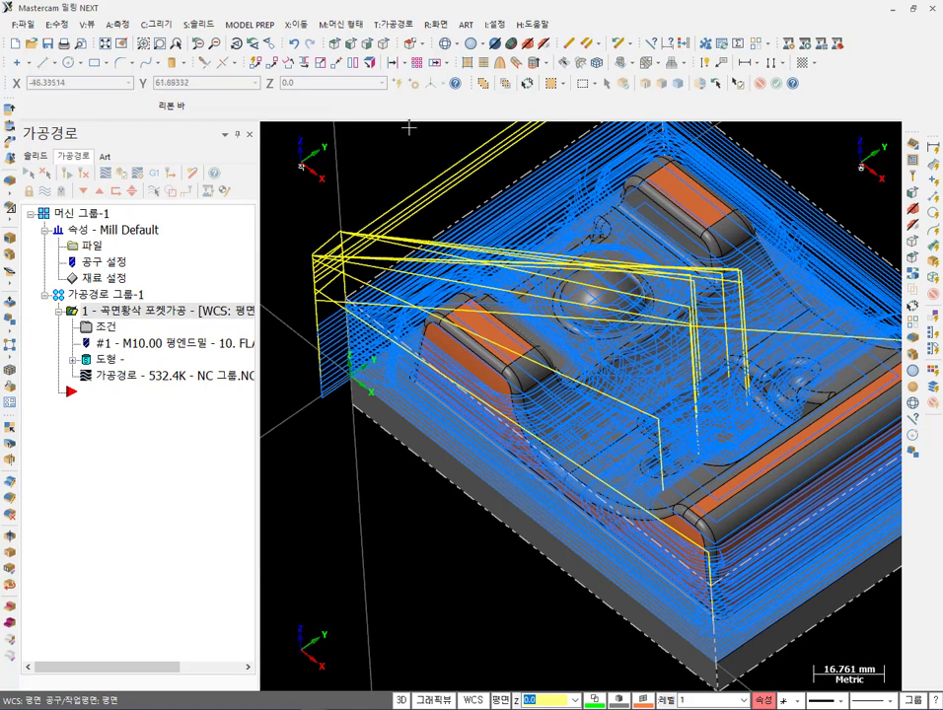
left_click(351, 44)
scroll(408, 395, "up", 5)
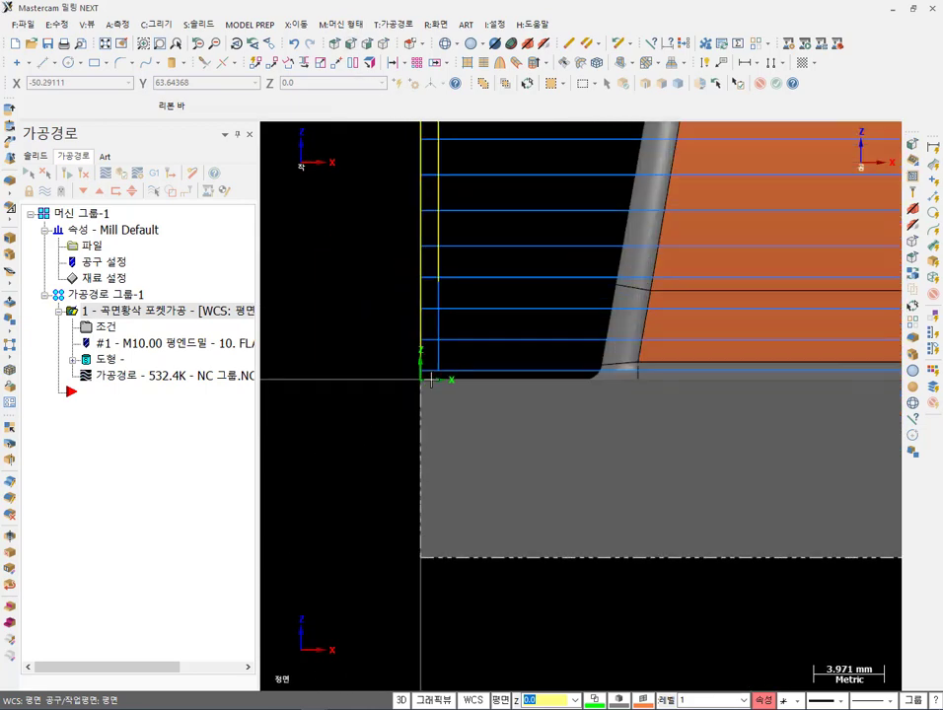
left_click(99, 380)
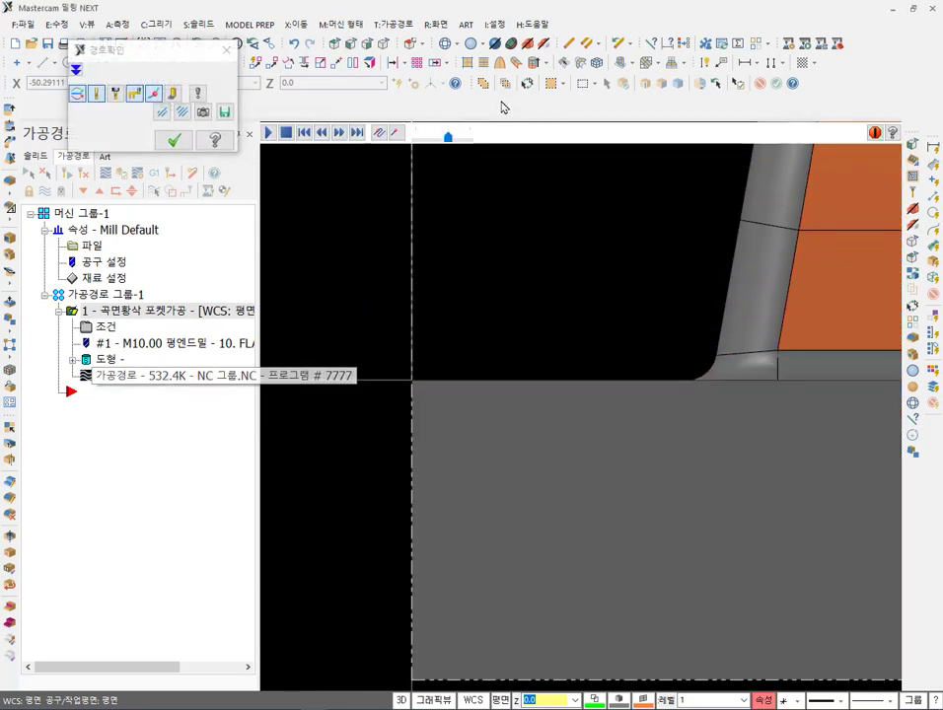
left_click_drag(490, 138, 909, 158)
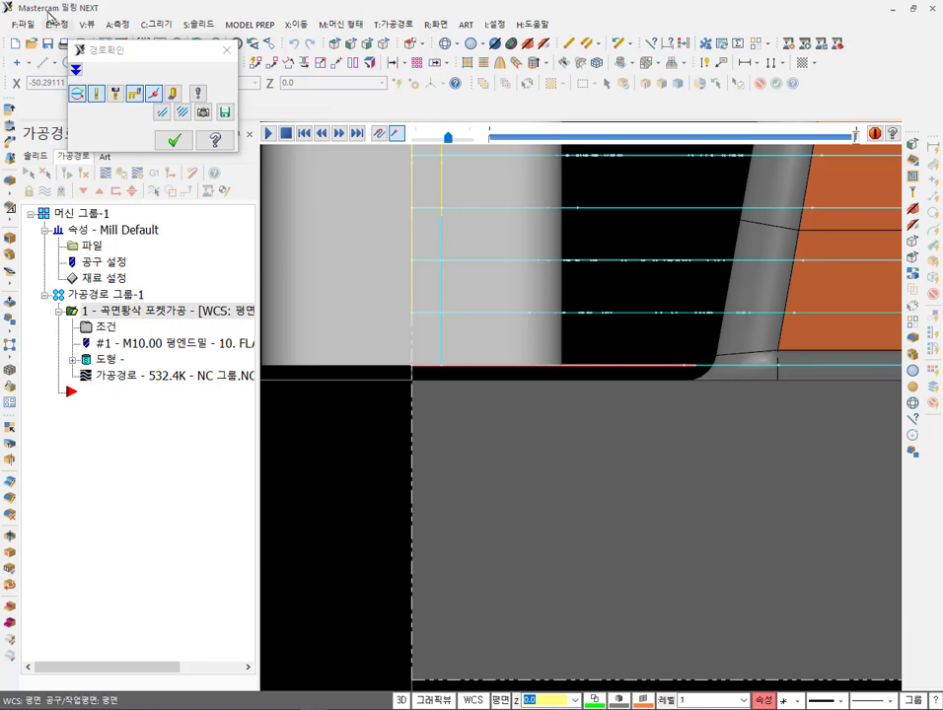
left_click(76, 69)
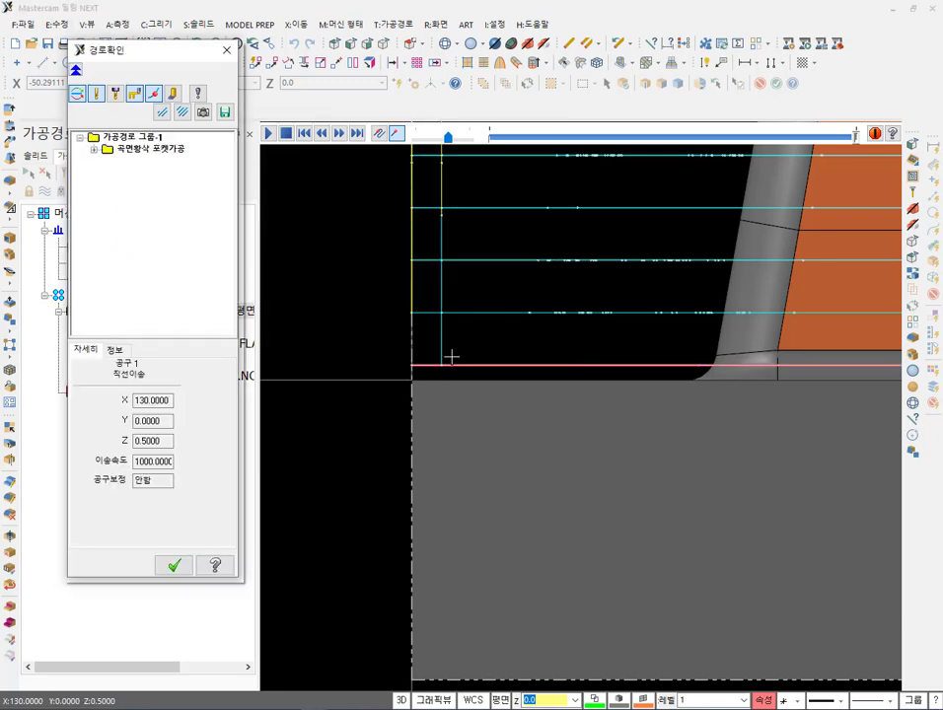
left_click_drag(169, 441, 106, 441)
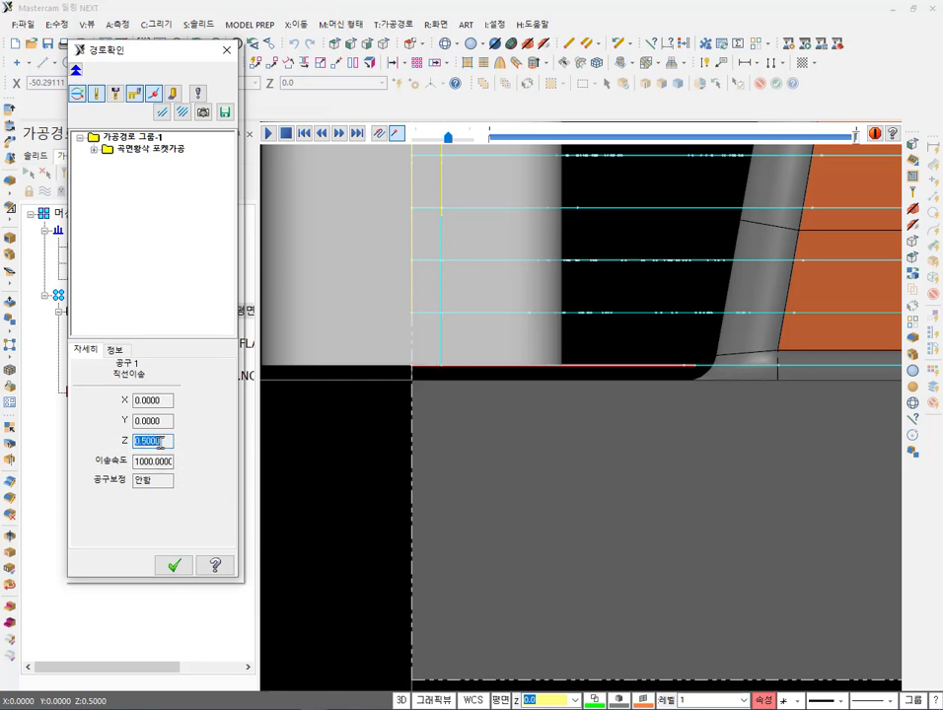
left_click(174, 567)
- Simulate the regenerated roughing toolpath to the end and compare the machined stock against the workpiece
left_click(385, 44)
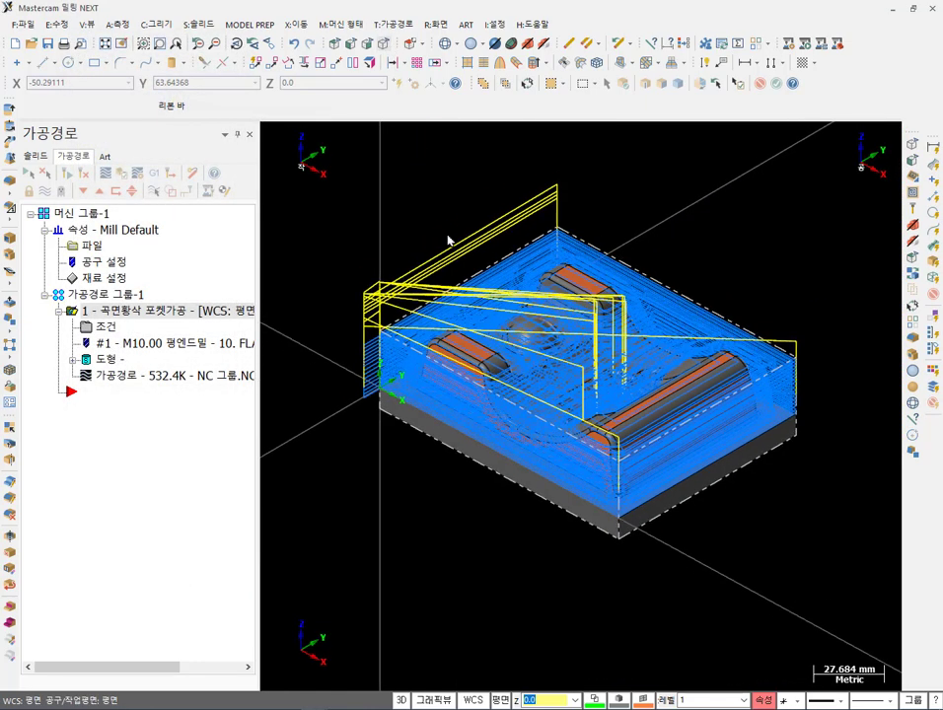
left_click(122, 173)
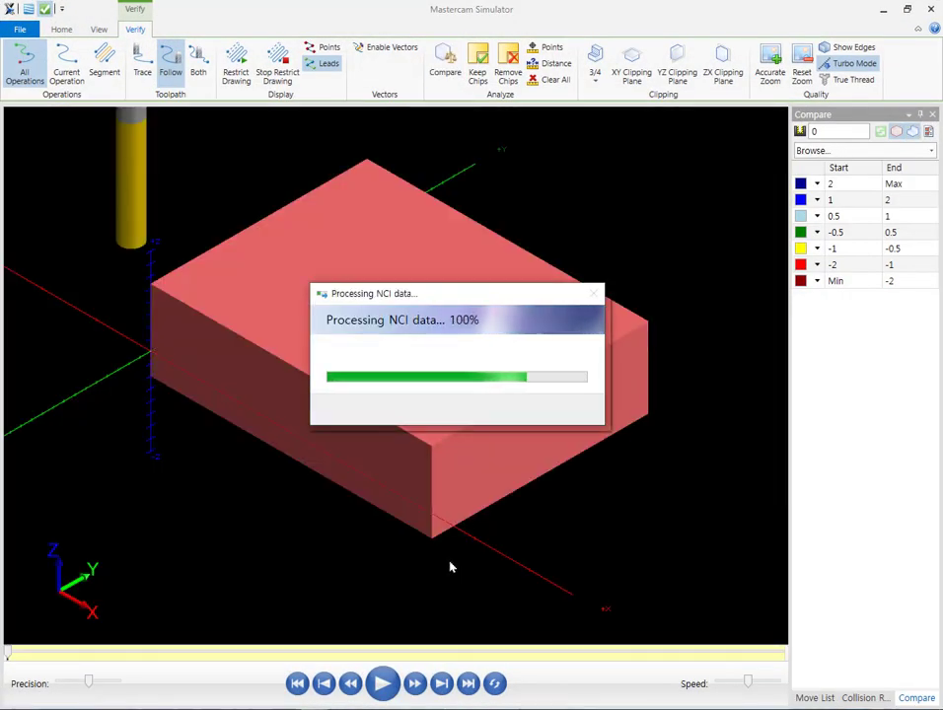
left_click(468, 683)
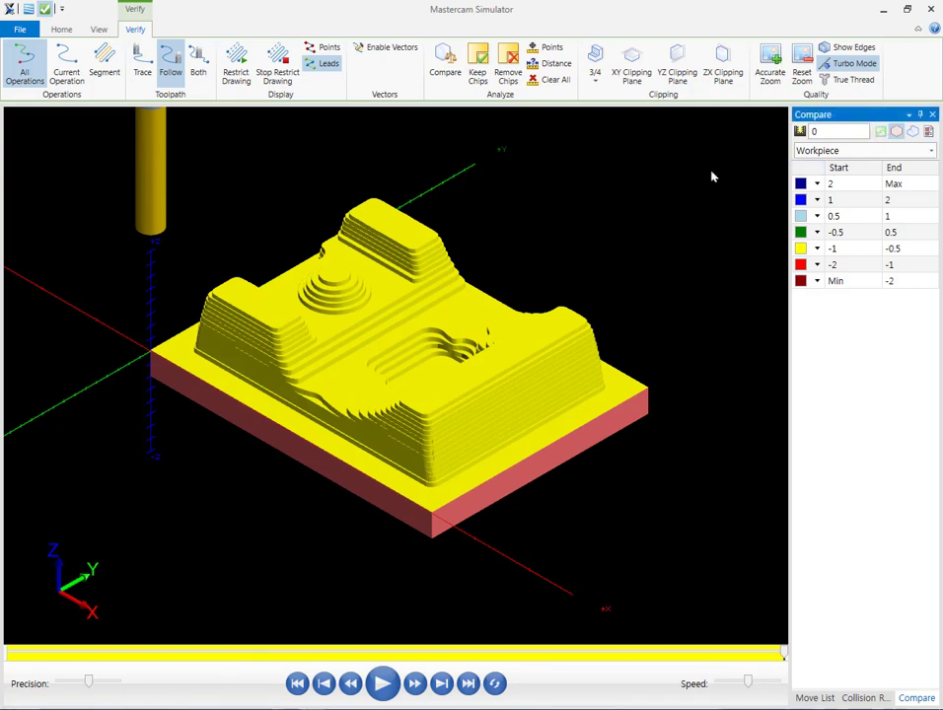
scroll(392, 243, "up", 1)
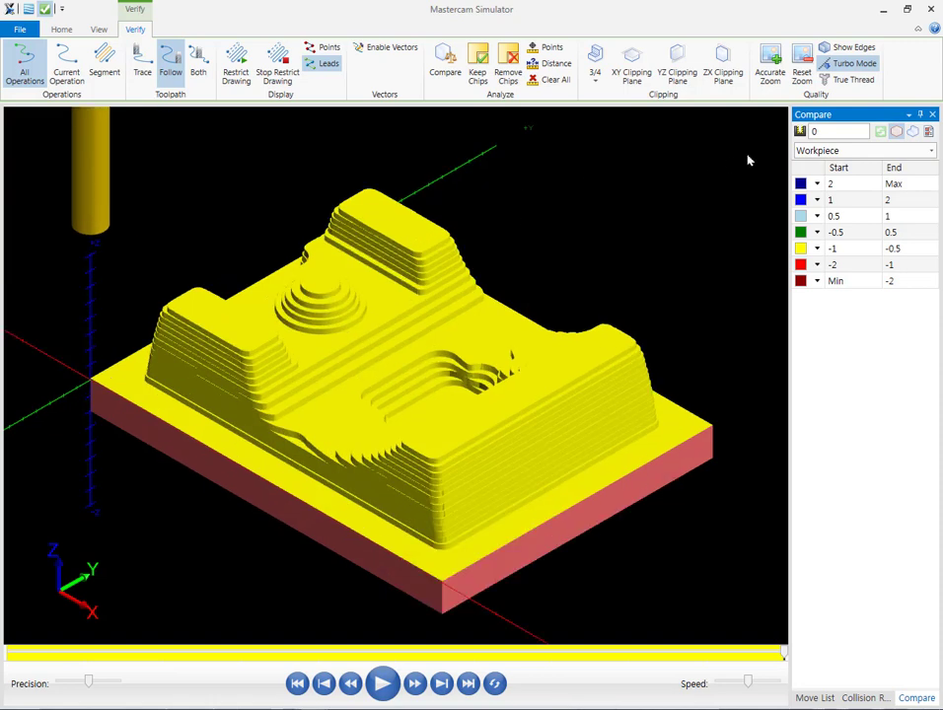
left_click(450, 71)
left_click(880, 132)
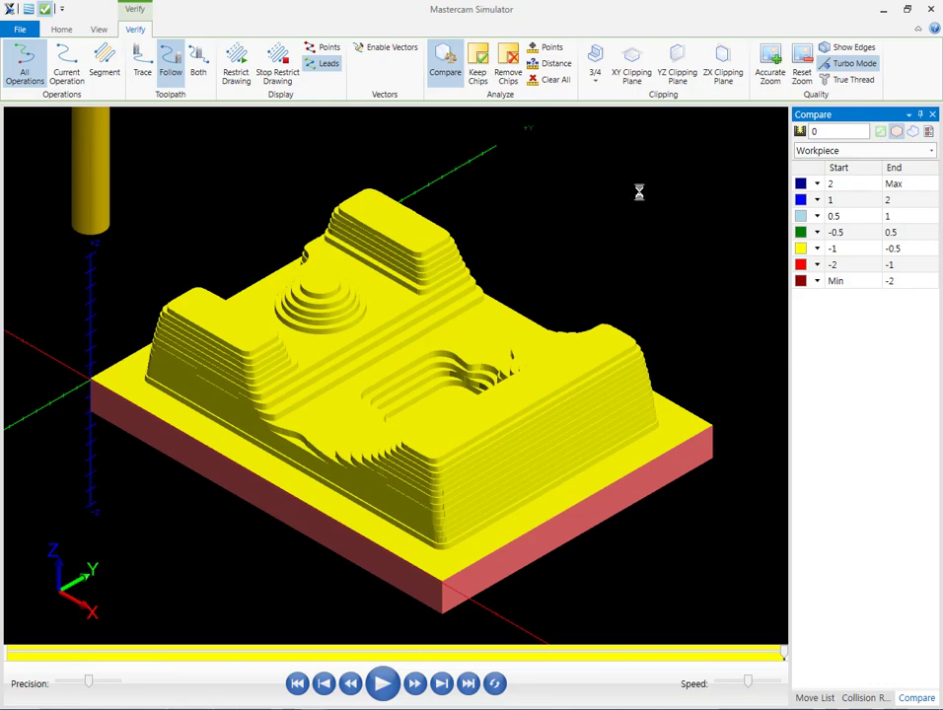
- Examine the colour-coded deviation on the base, the dome's flat area, the central pocket and the stepped walls
scroll(488, 612, "up", 5)
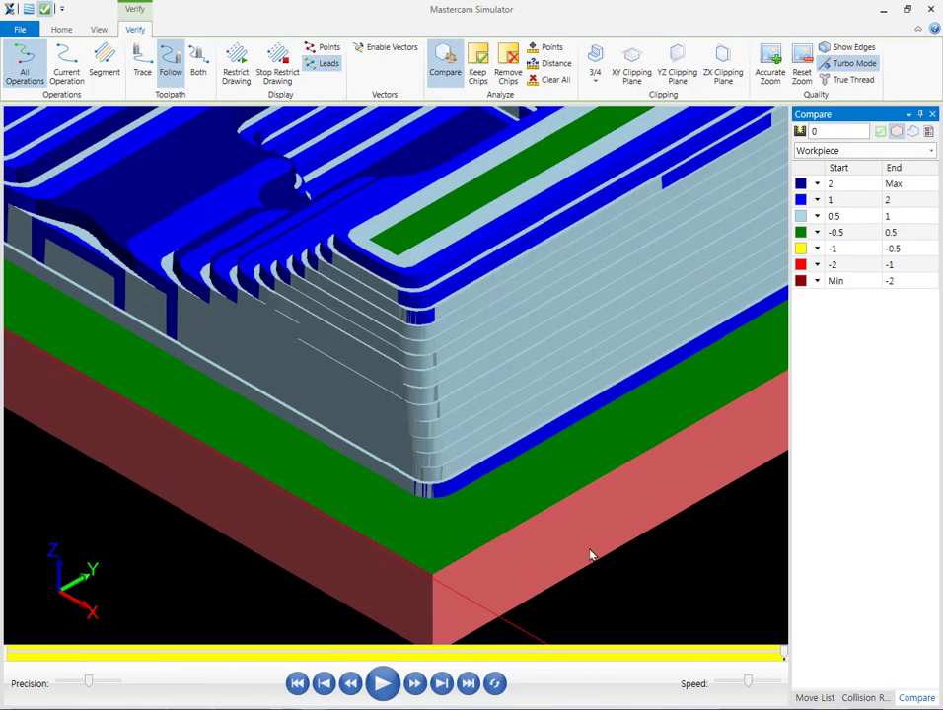
scroll(636, 469, "down", 5)
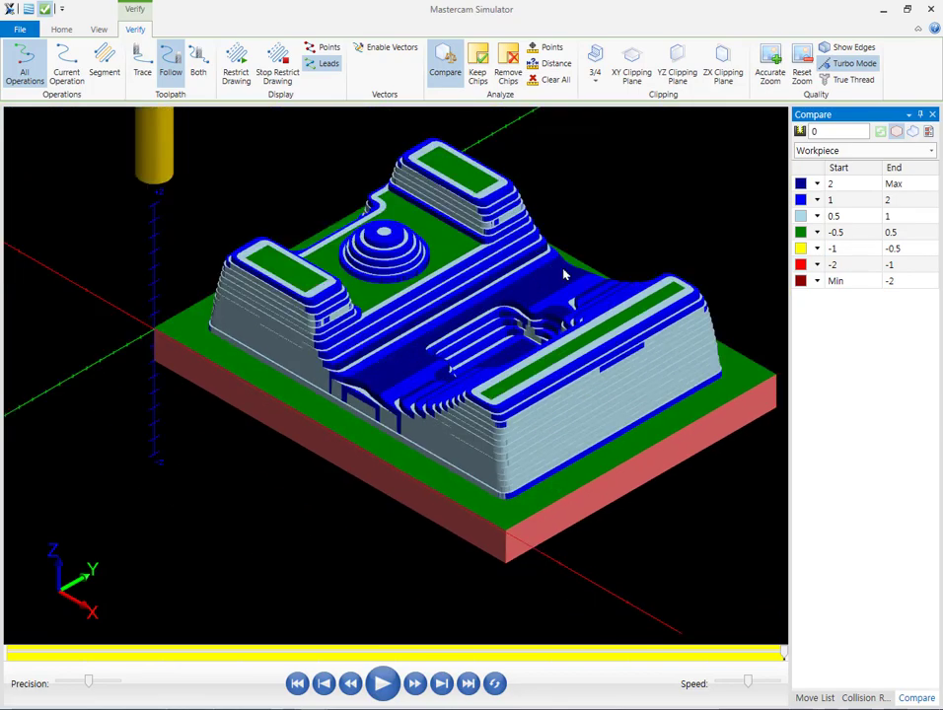
mouse_move(433, 247)
middle_mouse_down()
mouse_move(478, 255)
mouse_move(490, 303)
mouse_move(468, 298)
mouse_move(498, 256)
mouse_move(476, 237)
mouse_move(427, 282)
mouse_move(439, 259)
middle_mouse_up()
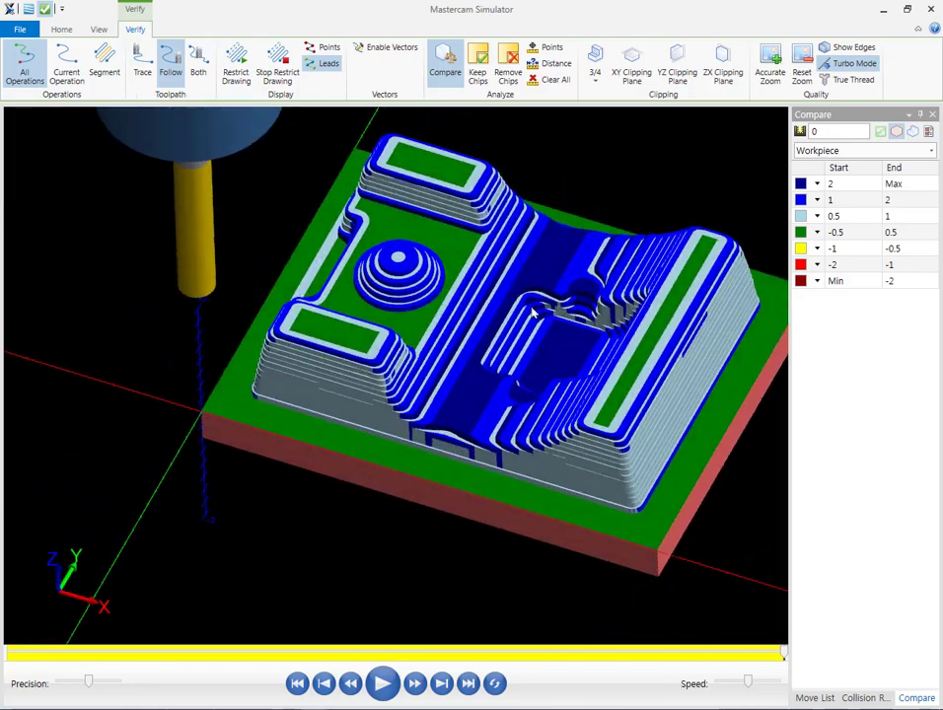
scroll(509, 382, "up", 3)
scroll(455, 332, "down", 2)
middle_click_drag(456, 331, 458, 311)
scroll(545, 428, "up", 5)
middle_click_drag(545, 426, 566, 388)
scroll(509, 435, "up", 3)
middle_click_drag(507, 425, 508, 442)
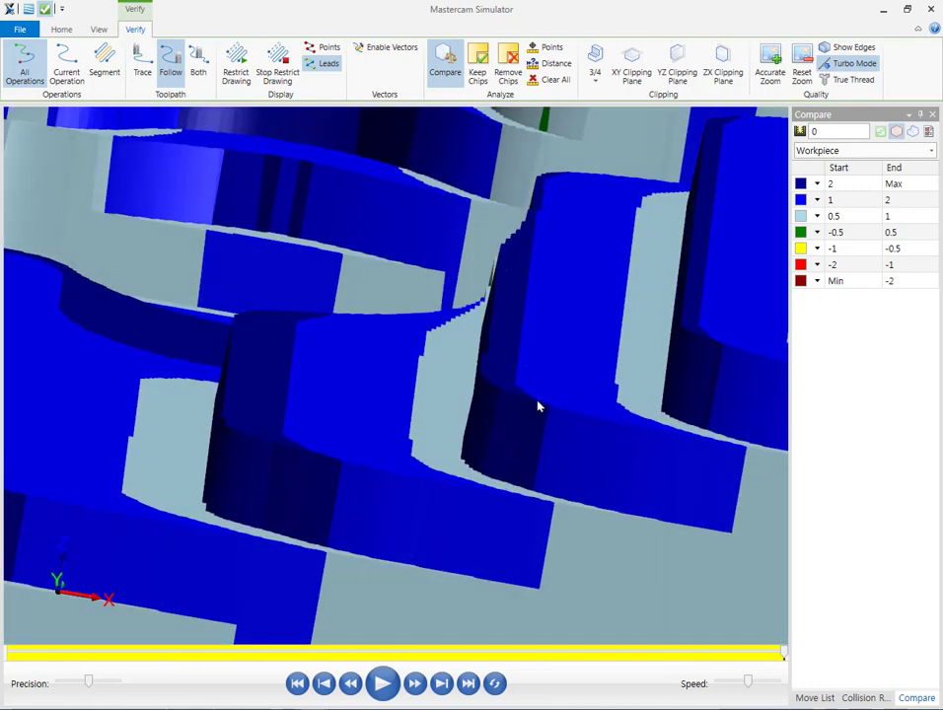
mouse_move(478, 445)
left_mouse_down()
mouse_move(515, 348)
mouse_move(595, 351)
left_mouse_up()
left_click_drag(565, 399, 466, 466)
mouse_move(534, 358)
left_mouse_down()
mouse_move(510, 408)
mouse_move(558, 376)
mouse_move(556, 389)
left_mouse_up()
mouse_move(229, 505)
left_mouse_down()
mouse_move(316, 466)
mouse_move(398, 406)
left_mouse_up()
left_click_drag(206, 419, 211, 502)
left_click_drag(241, 416, 244, 484)
mouse_move(268, 414)
left_mouse_down()
mouse_move(288, 455)
mouse_move(320, 467)
left_mouse_up()
right_click(410, 241)
left_click(473, 395)
scroll(497, 384, "down", 10)
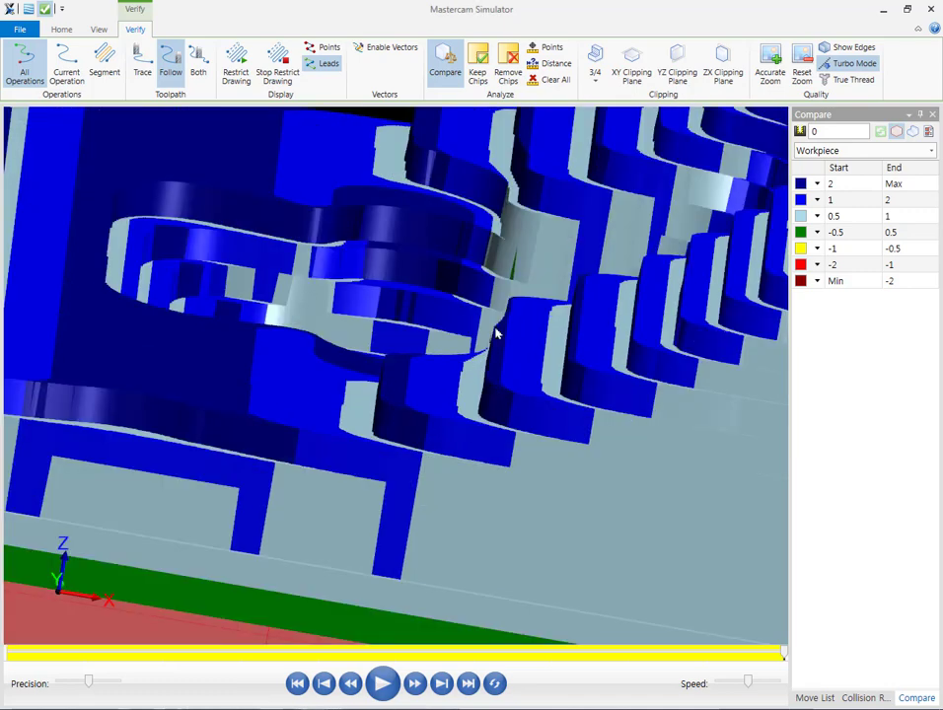
middle_click_drag(512, 319, 488, 333)
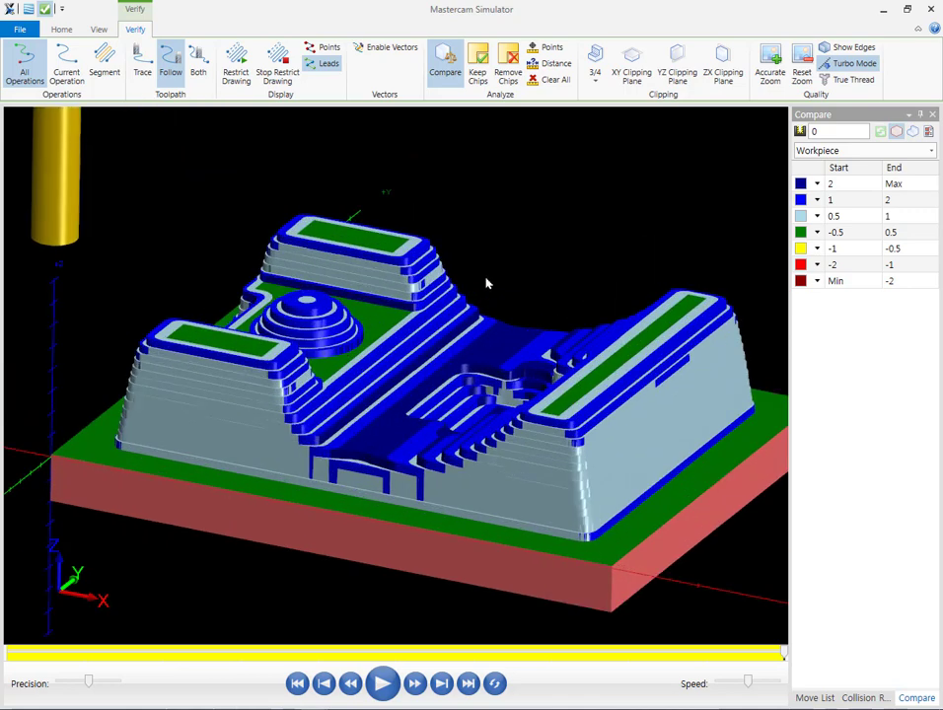
- Close the simulator and hide the surface rough pocket toolpath on the model
left_click(930, 8)
scroll(570, 310, "up", 3)
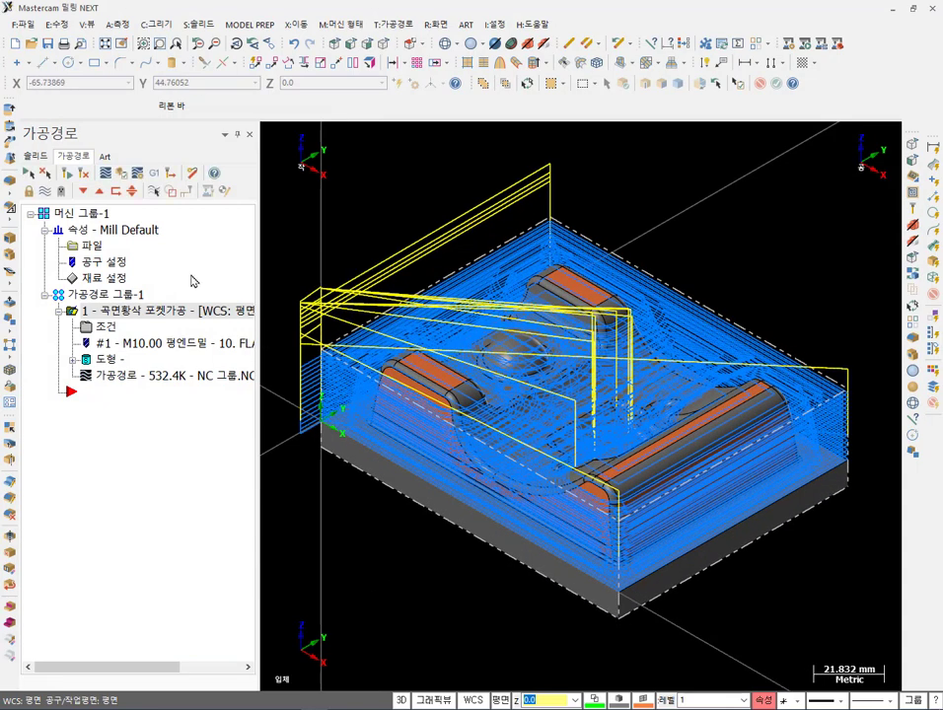
left_click(45, 190)
scroll(380, 267, "up", 2)
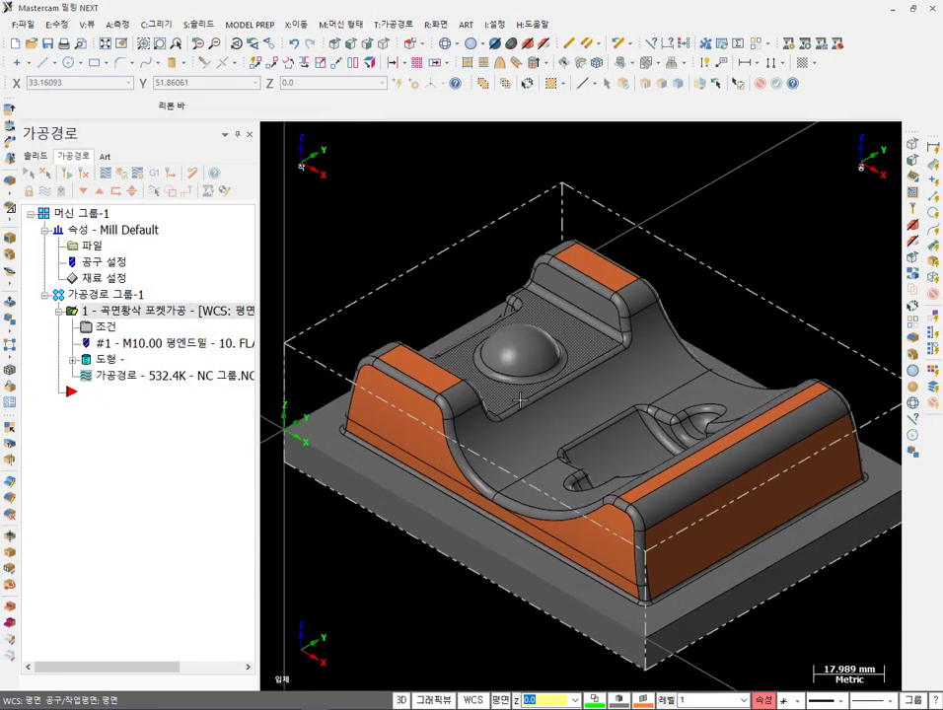
scroll(389, 296, "down", 1)
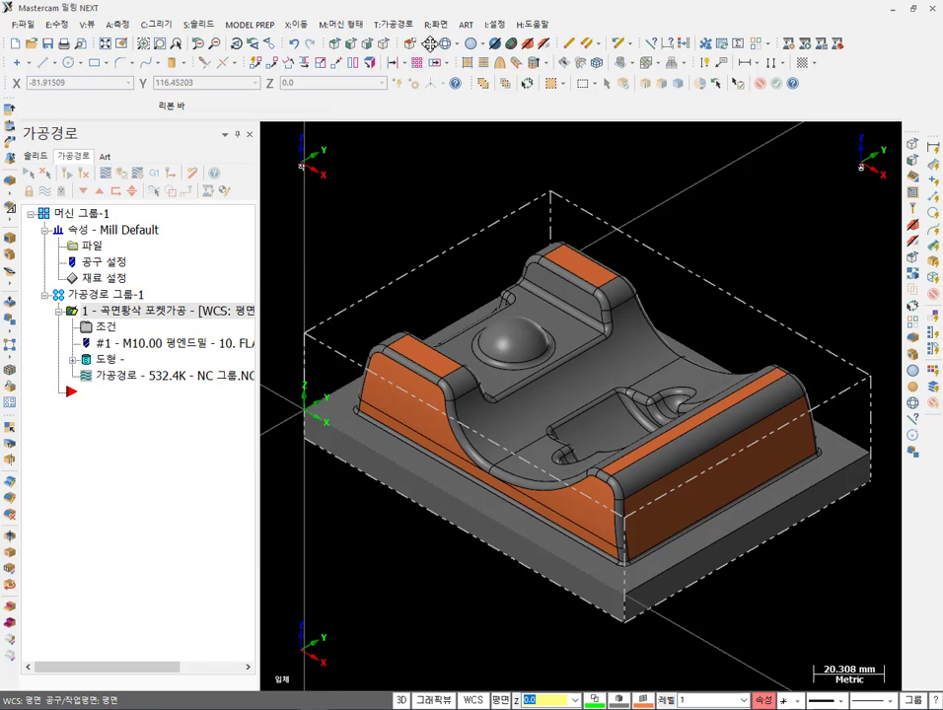
- Set up a surface finish contour toolpath with the entire model as drive surfaces and select tool 3, the 4. BALL ENDMILL
left_click(395, 23)
mouse_move(488, 158)
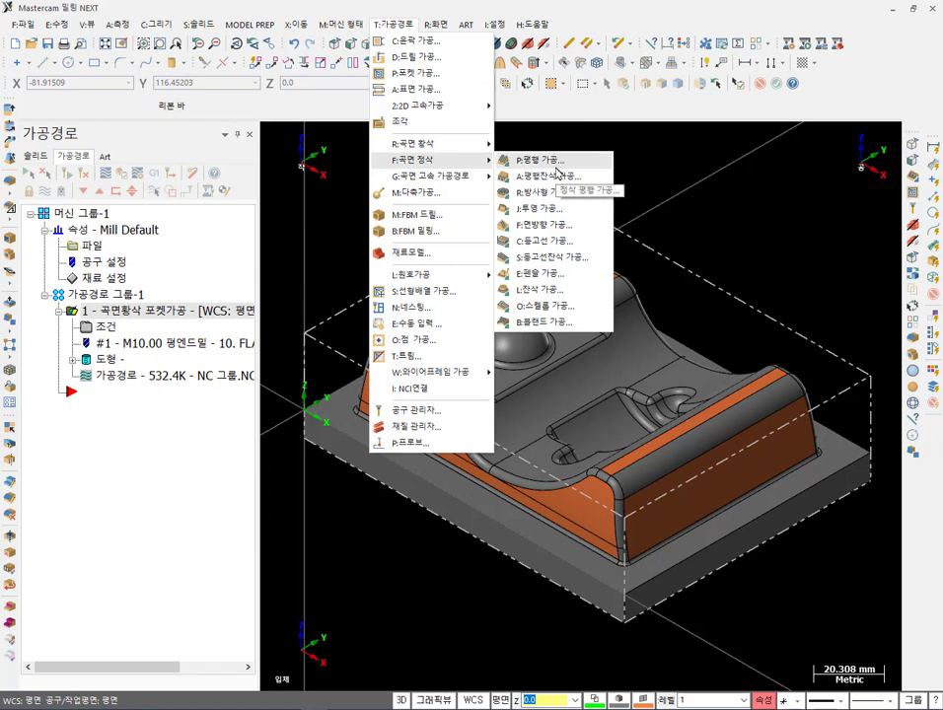
left_click(558, 241)
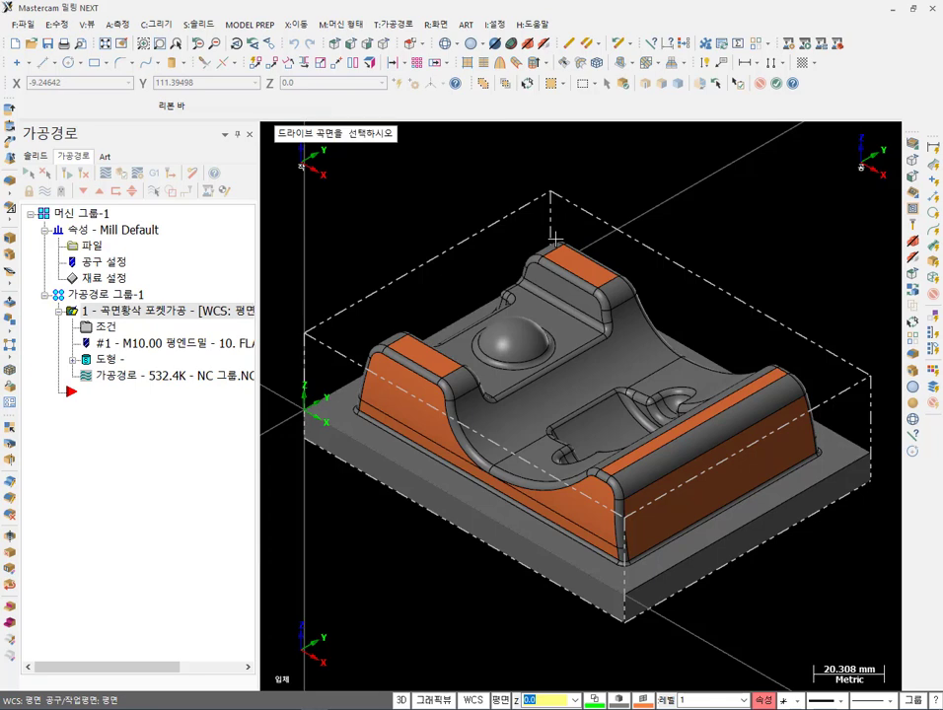
key("ctrl+a")
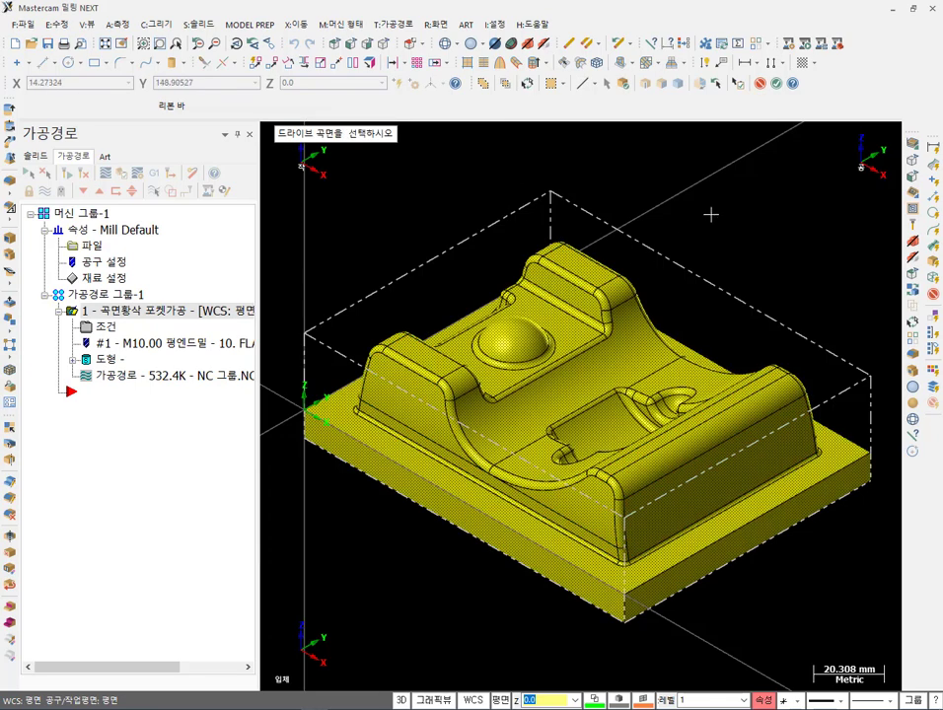
left_click(778, 85)
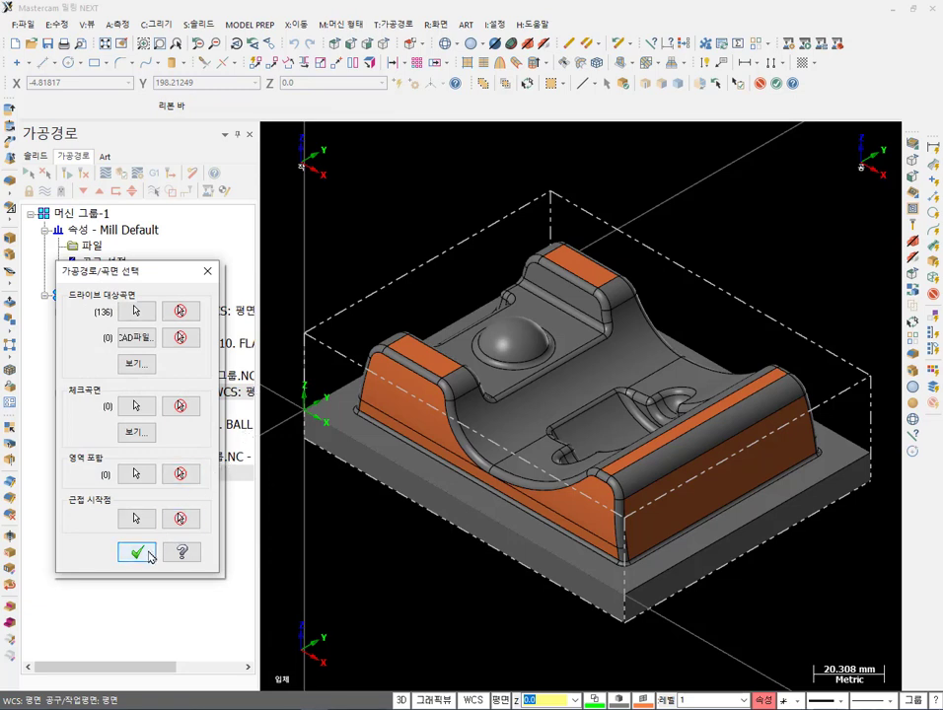
left_click(149, 556)
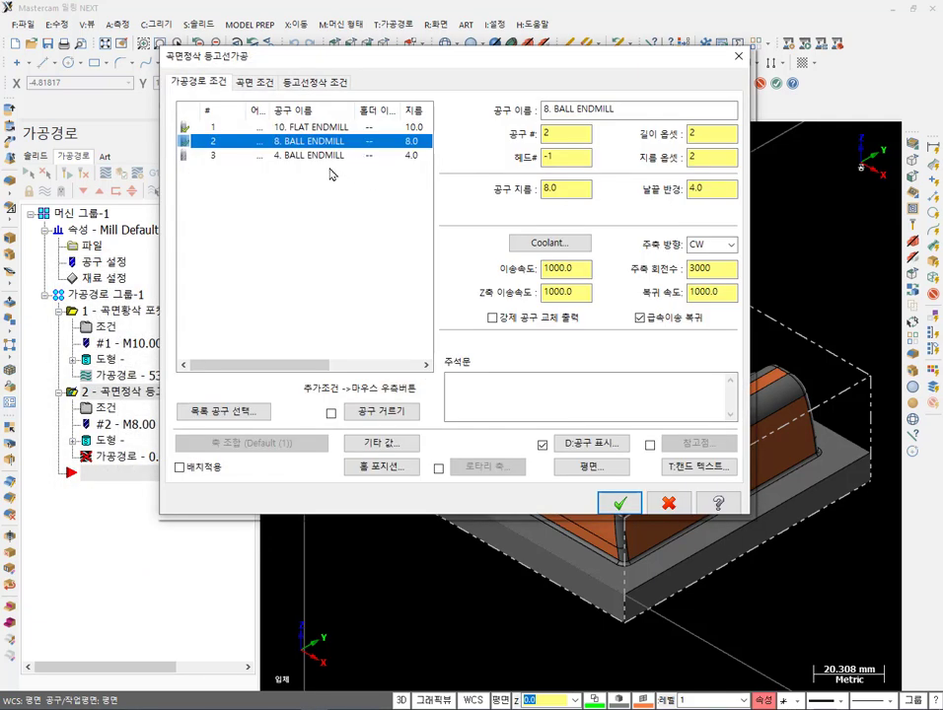
left_click(327, 157)
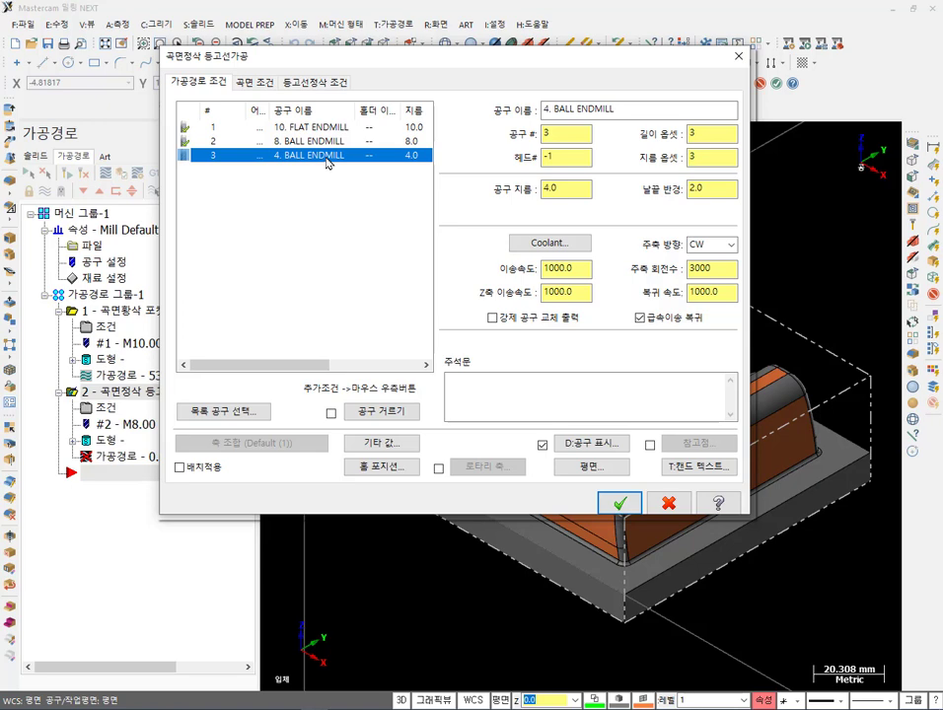
- Enable the finish contour toolpath's clearance height at an absolute 50.0, with both surface stock allowances at 0.0
left_click(254, 82)
left_click(607, 200)
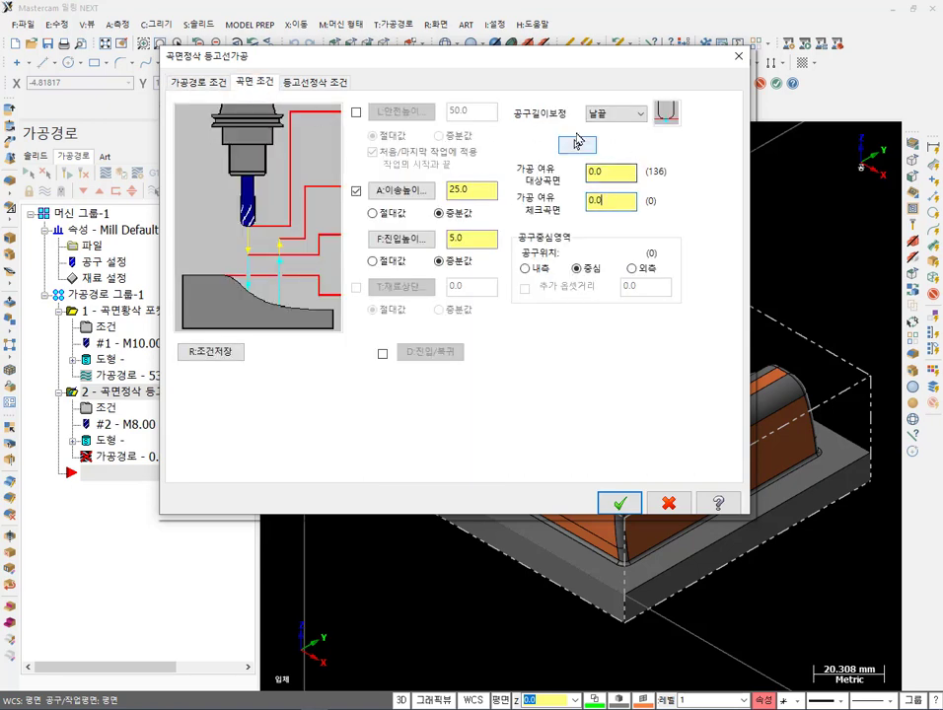
left_click(363, 113)
left_click(480, 111)
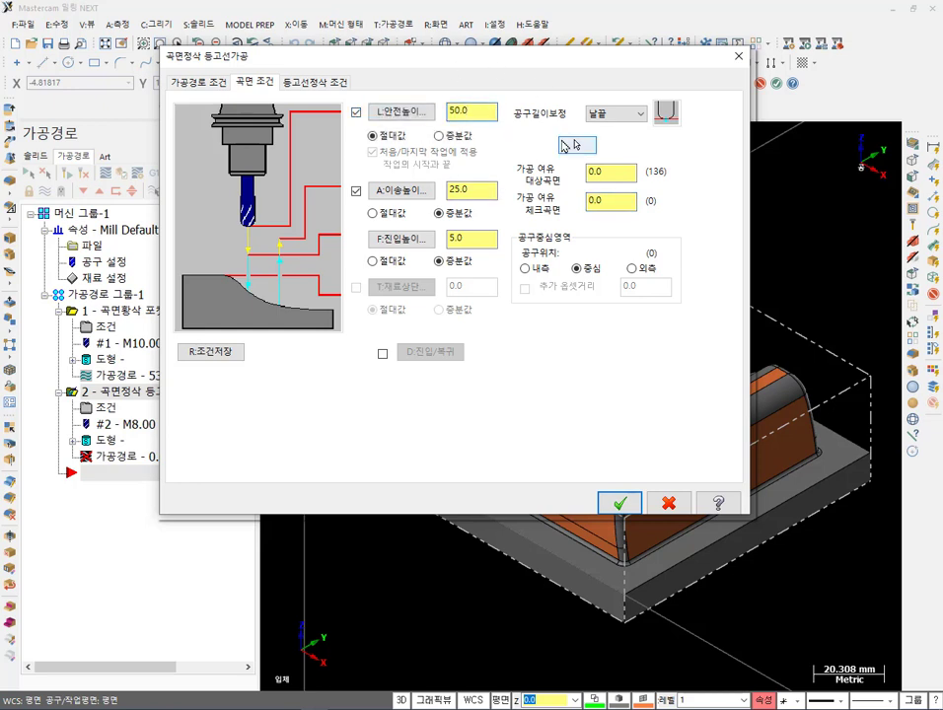
- Set the contour toolpath's maximum Z stepdown to 0.5 and generate the toolpath
left_click(327, 81)
left_click(328, 85)
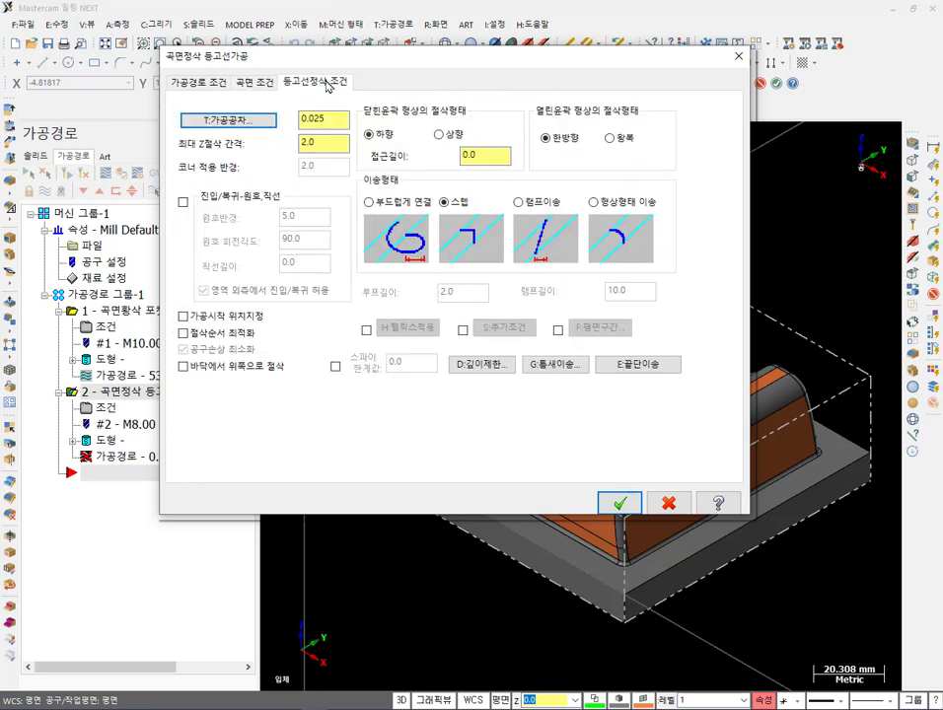
left_click(329, 121)
double_click(320, 143)
type("0.5")
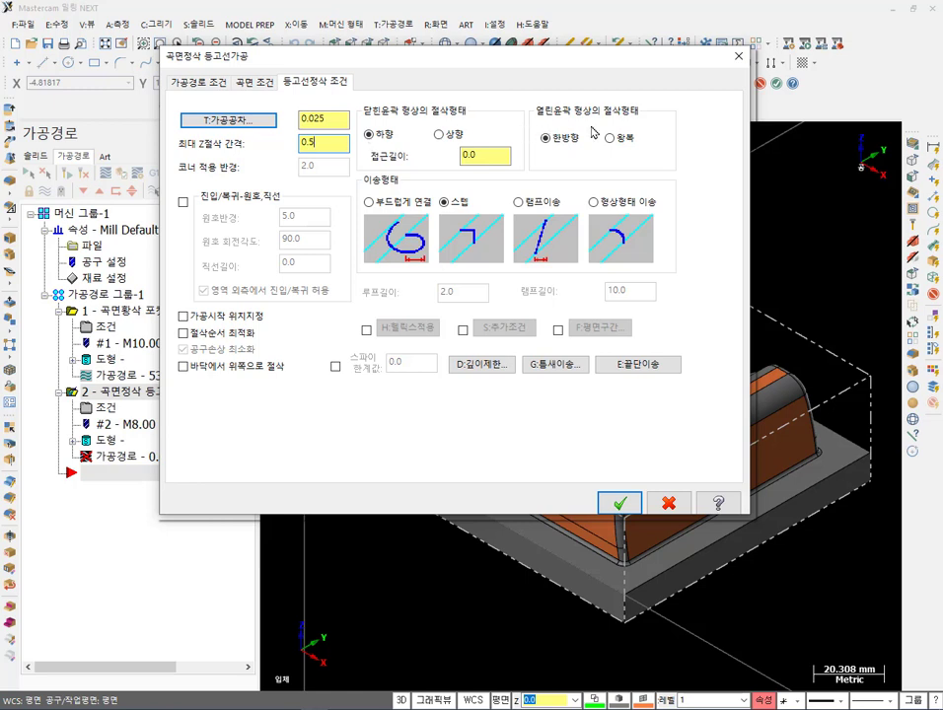
left_click(622, 503)
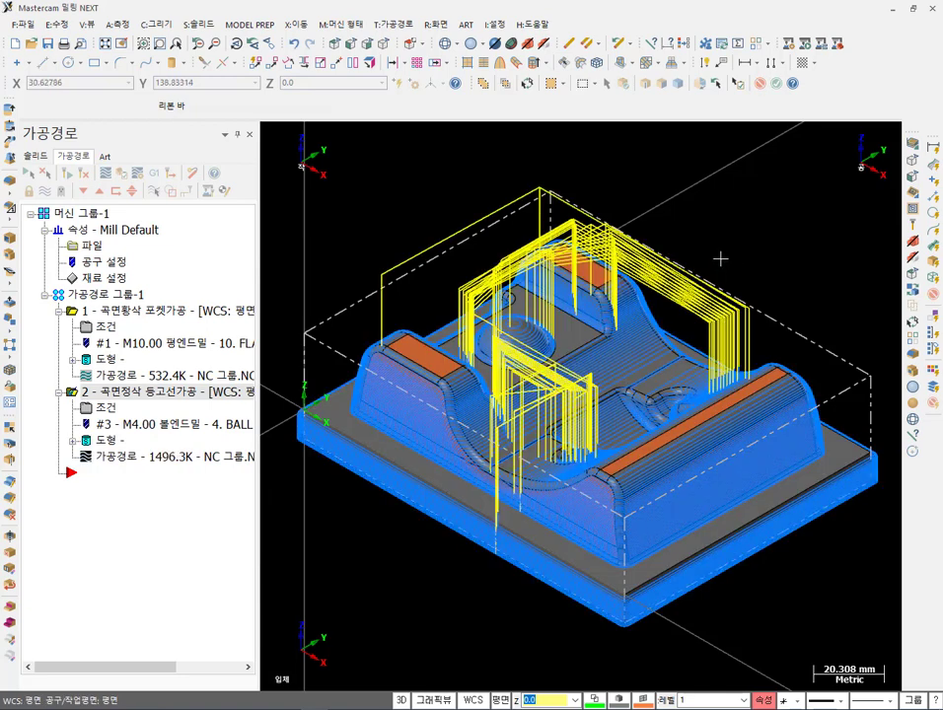
- Examine the contour passes running down the base plate's outer side walls and around its corner
middle_click_drag(490, 253, 475, 420)
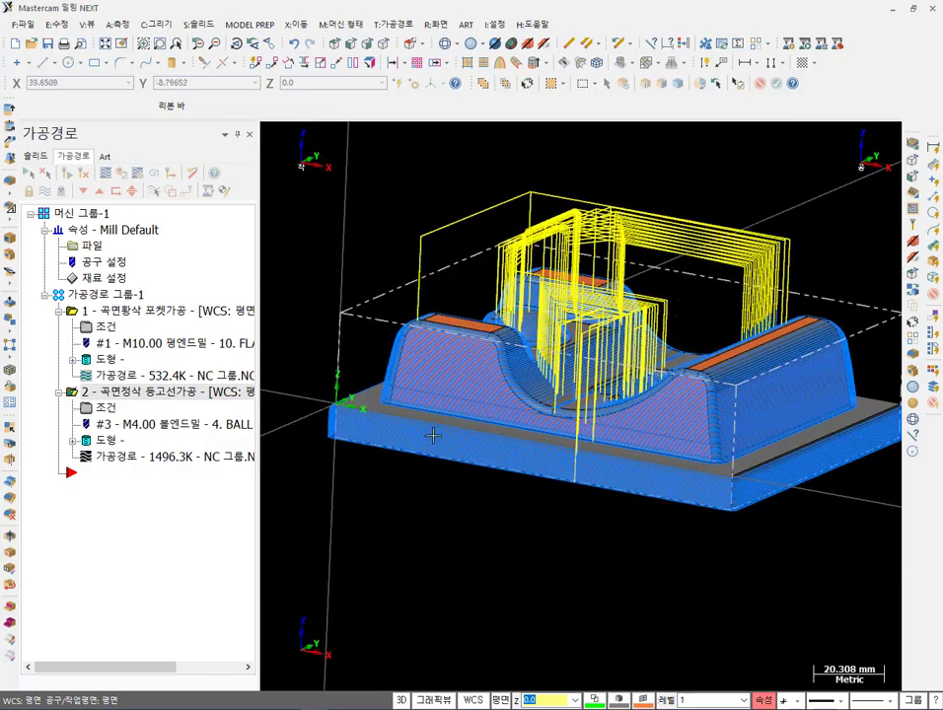
scroll(338, 353, "up", 8)
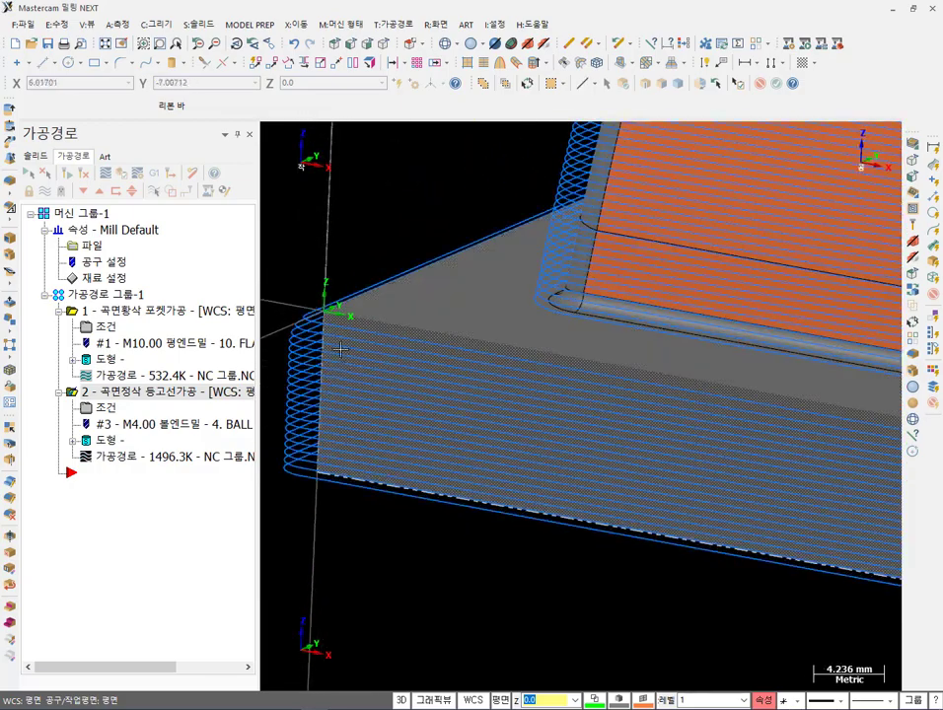
scroll(338, 353, "down", 5)
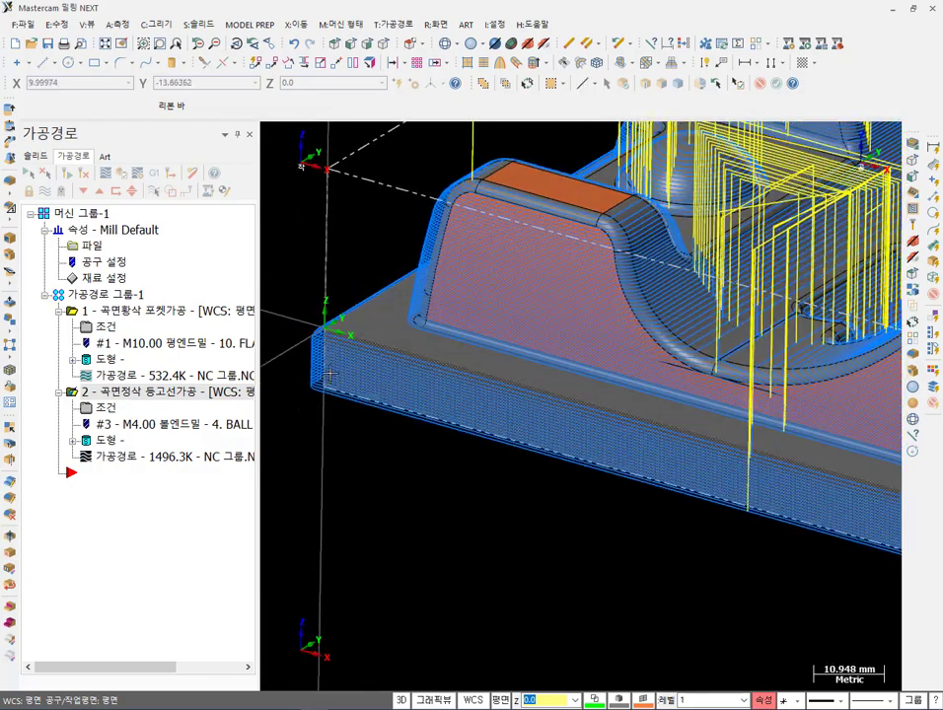
scroll(330, 374, "down", 3)
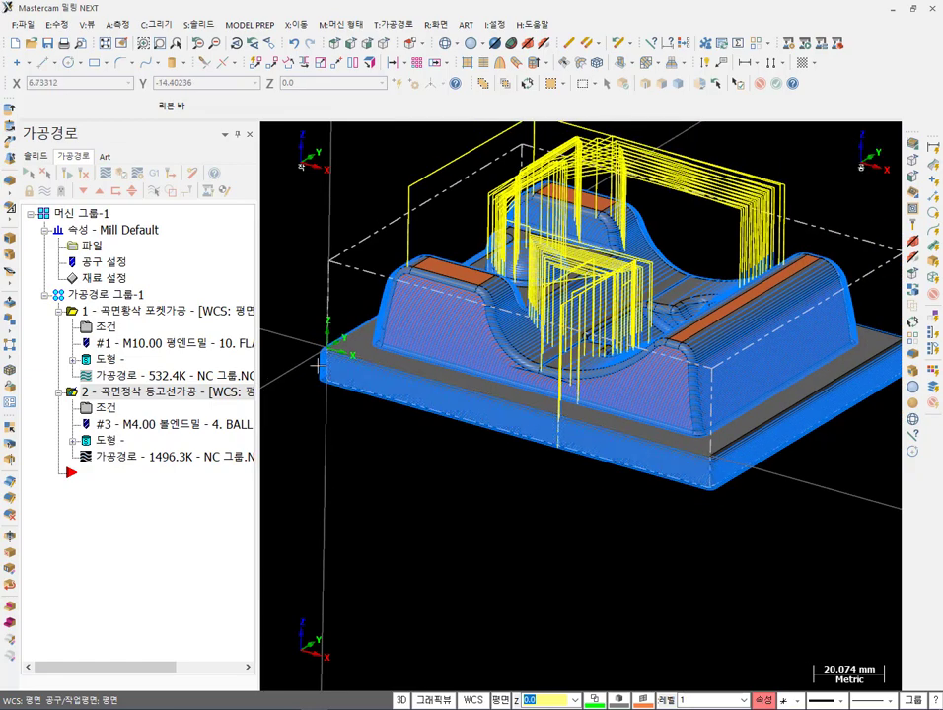
scroll(320, 375, "up", 7)
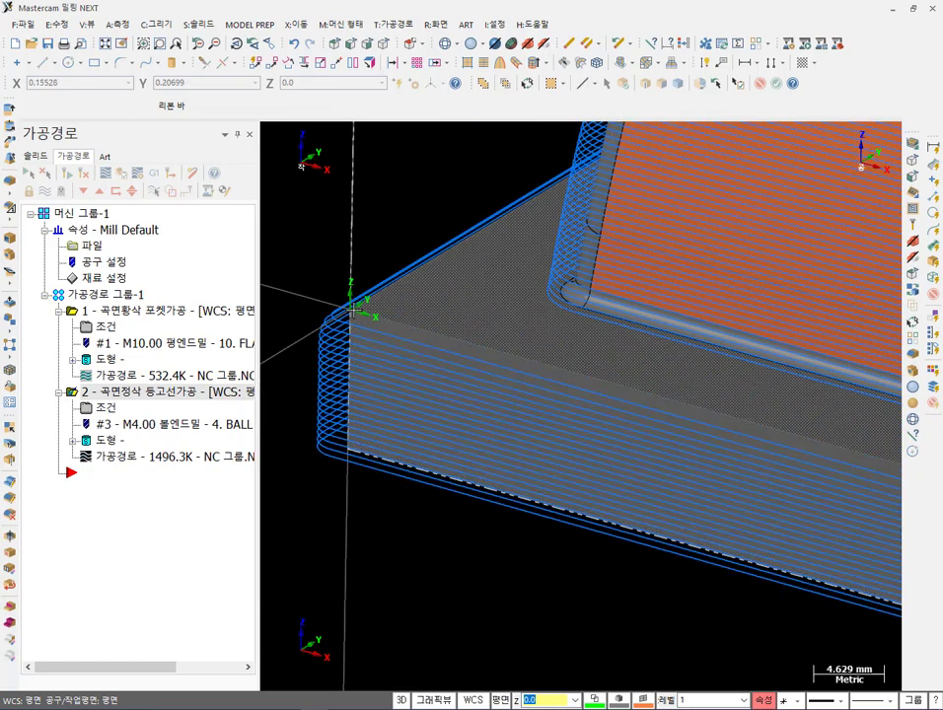
scroll(304, 348, "down", 4)
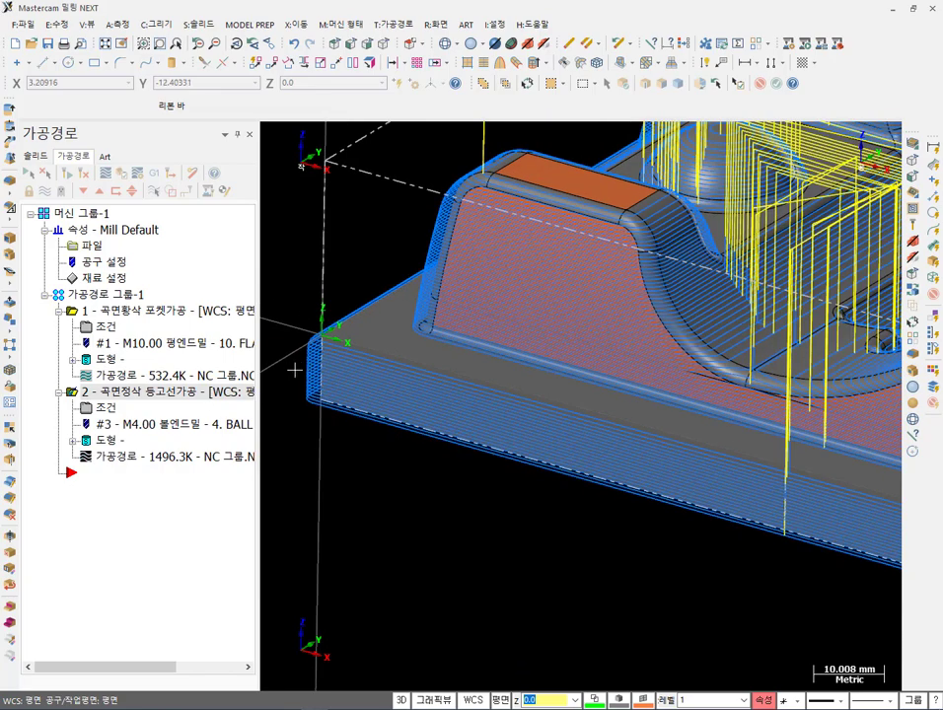
scroll(291, 369, "down", 3)
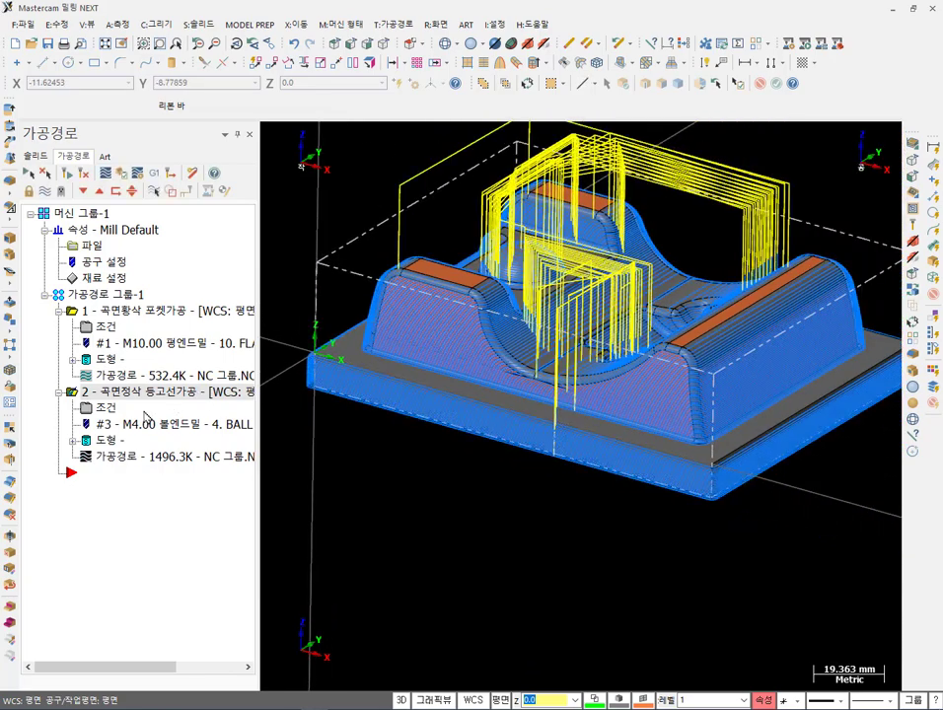
- Switch the finish contour's depth limits to absolute and pick the minimum depth, Z 15.0, from the near raised block's top
left_click(106, 412)
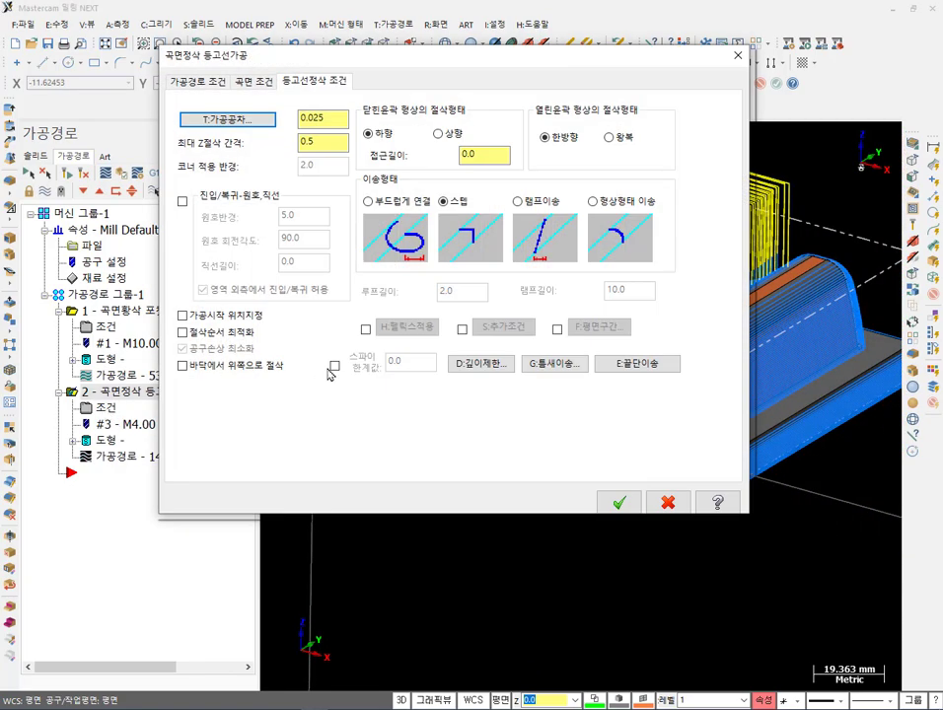
left_click(471, 364)
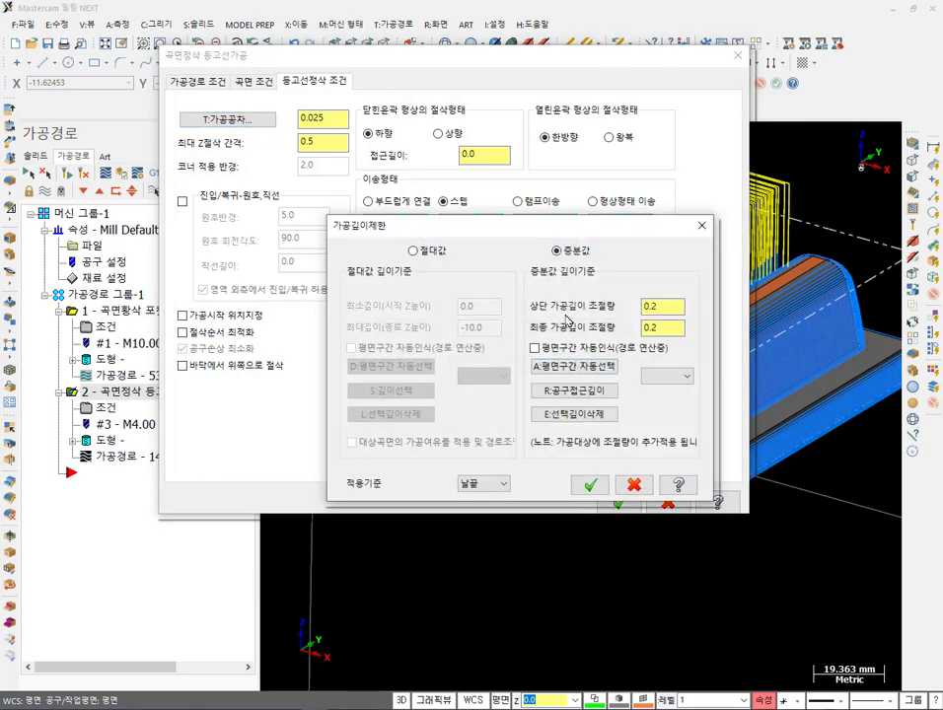
left_click(414, 251)
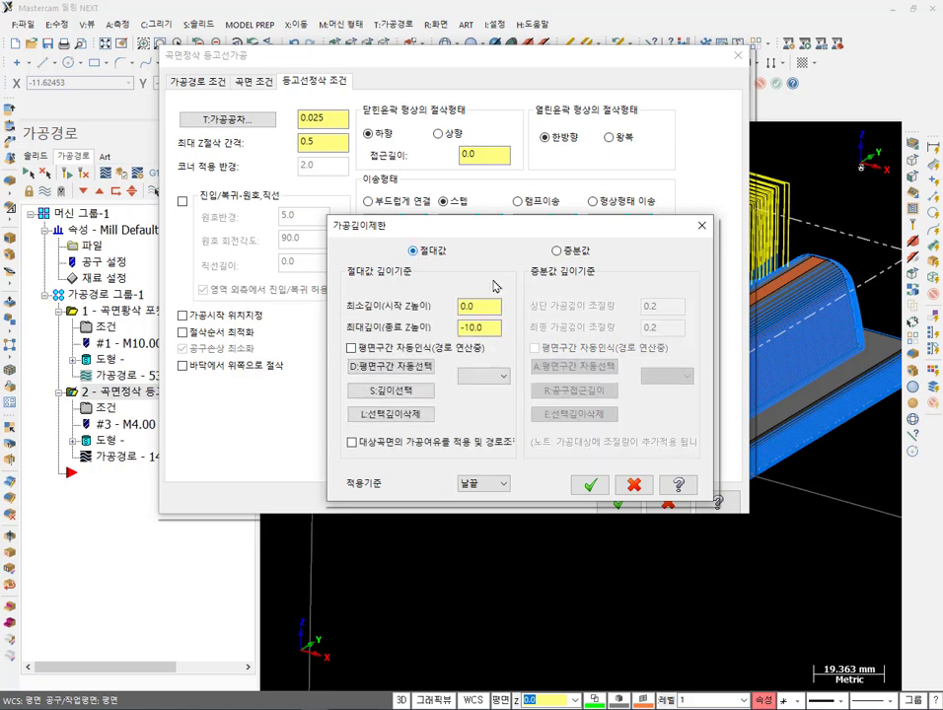
double_click(472, 306)
right_click(471, 306)
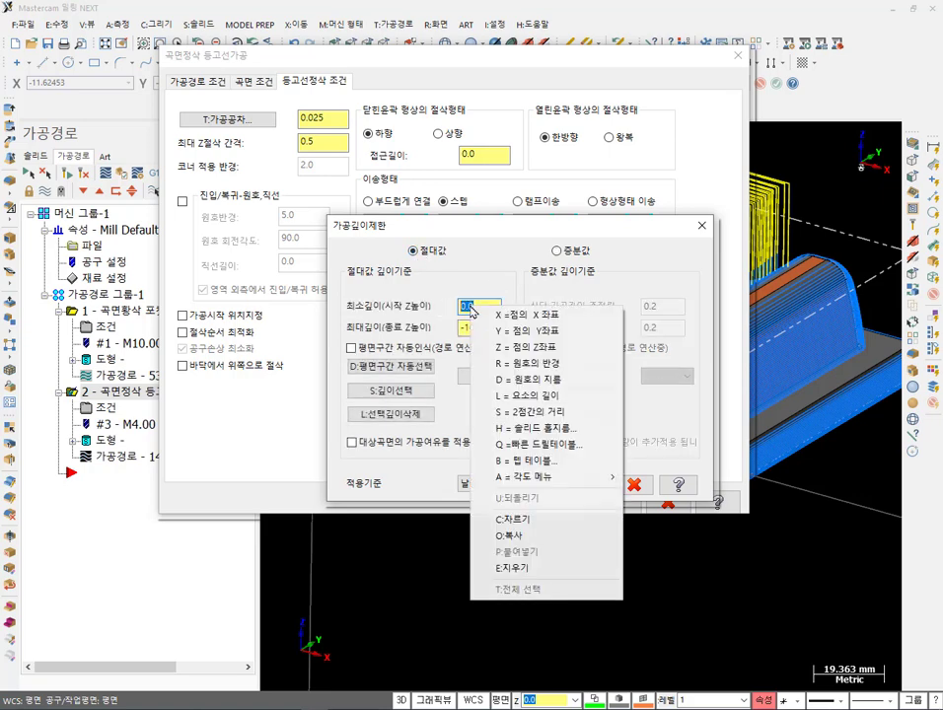
left_click(503, 346)
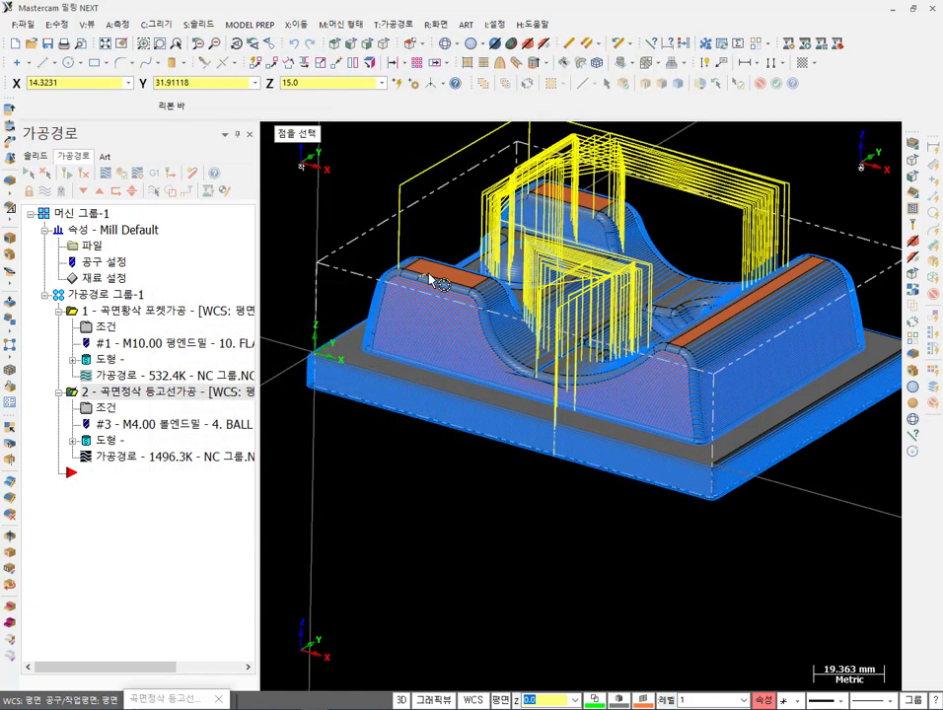
left_click(429, 271)
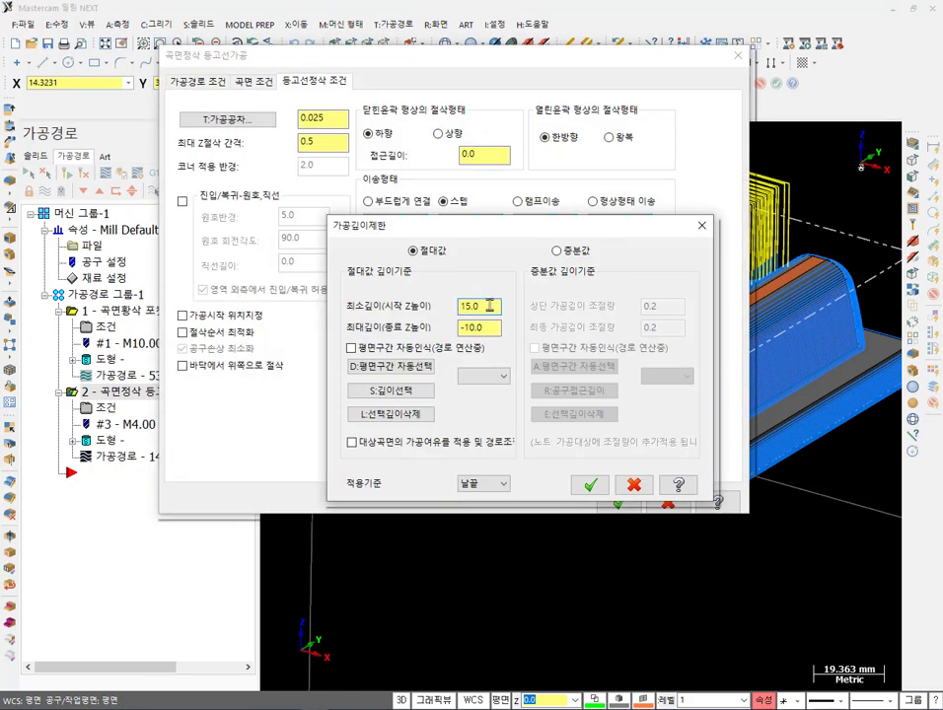
- Re-pick the absolute minimum depth as Z 25.0 from the top edge of the rear raised block
right_click(487, 307)
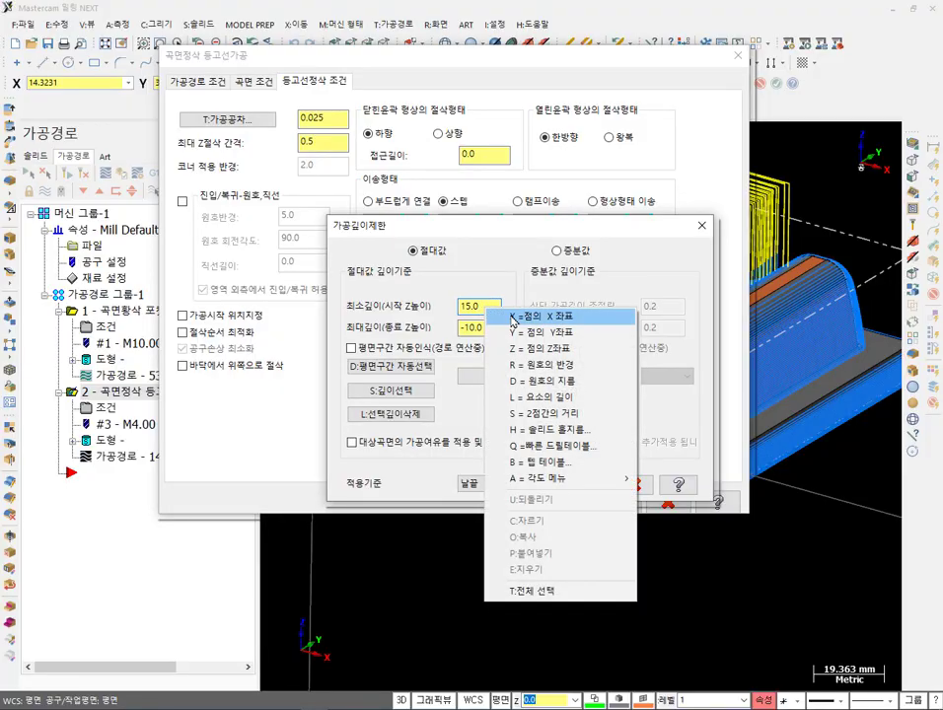
left_click(528, 350)
scroll(671, 304, "up", 5)
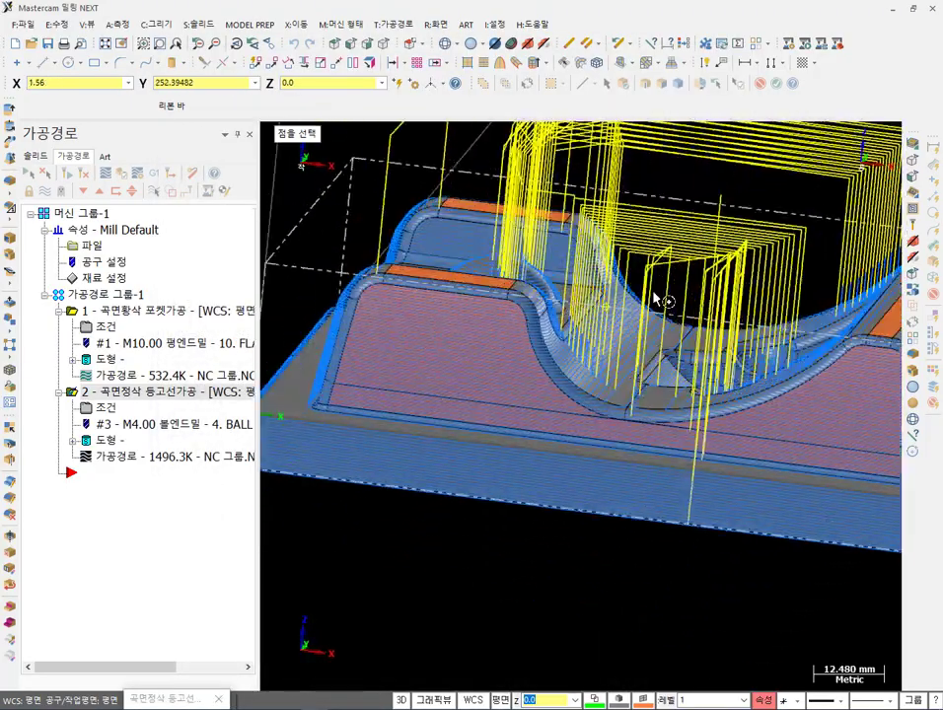
scroll(431, 193, "up", 2)
scroll(439, 212, "up", 4)
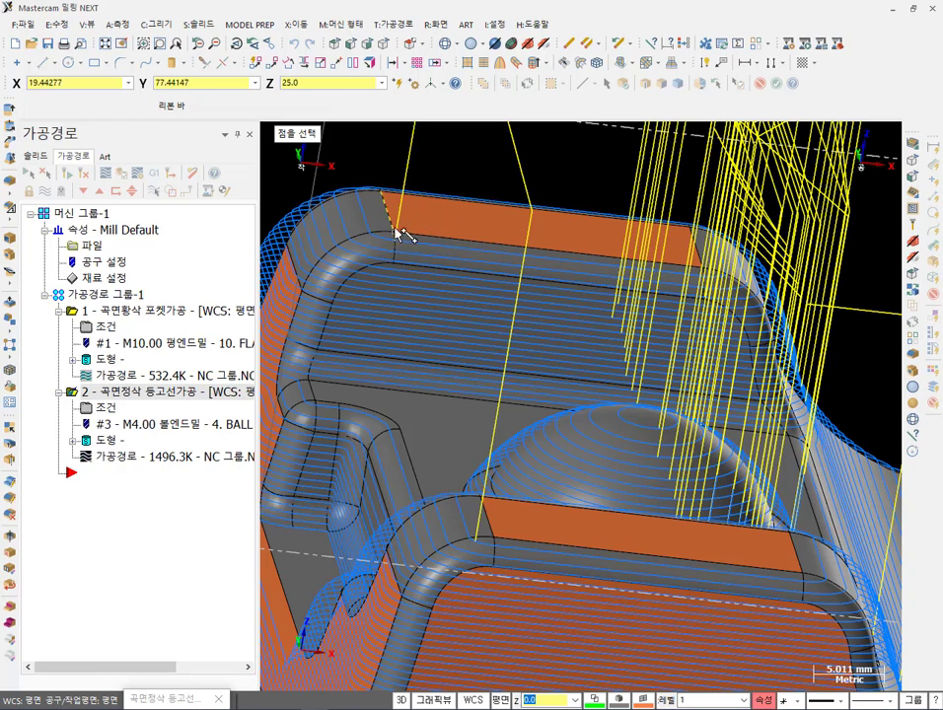
left_click(387, 210)
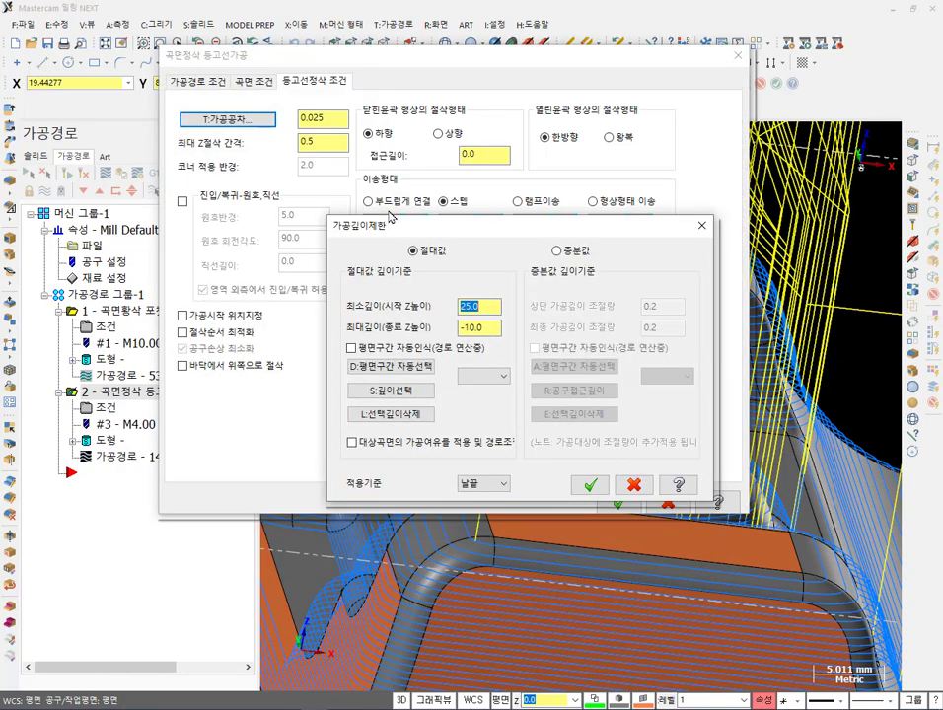
- Set the absolute maximum depth (end Z height) to 0.0
left_click(476, 306)
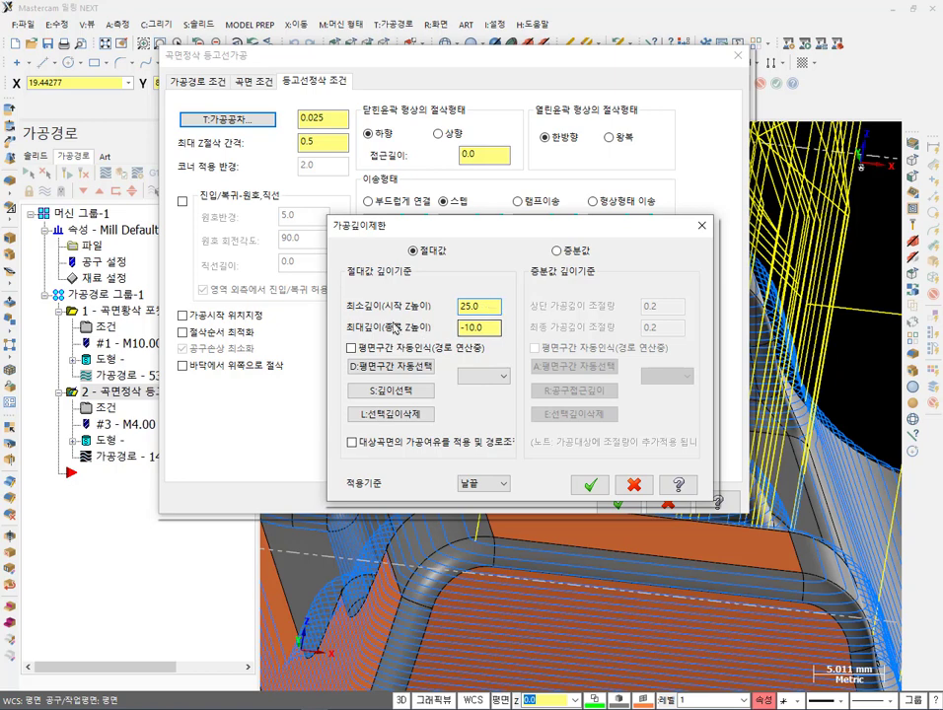
key("Tab")
type("0.0")
left_click(488, 327)
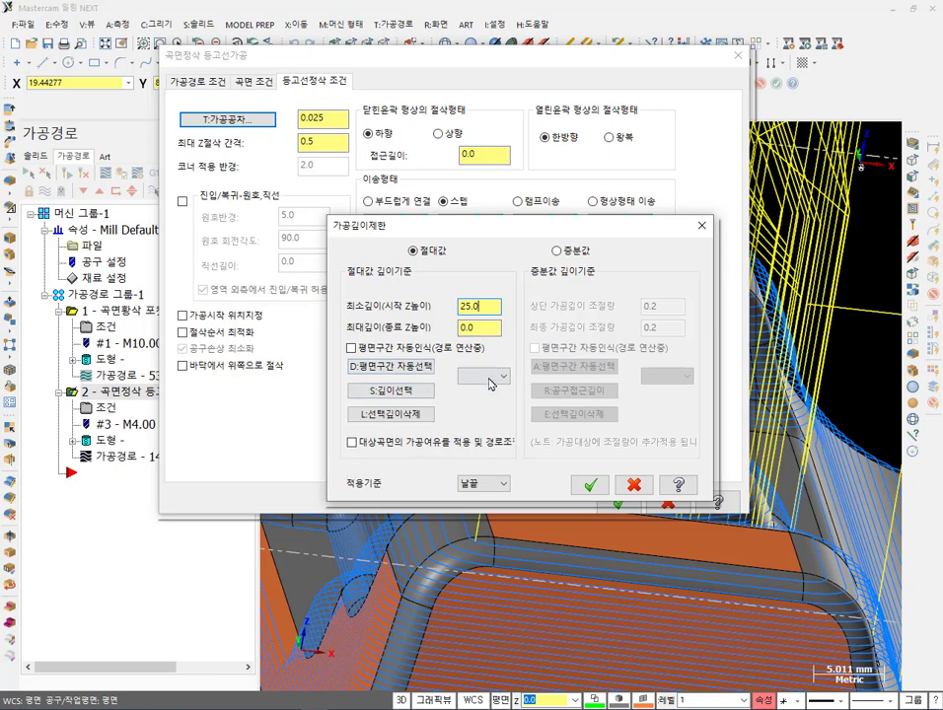
left_click(473, 307)
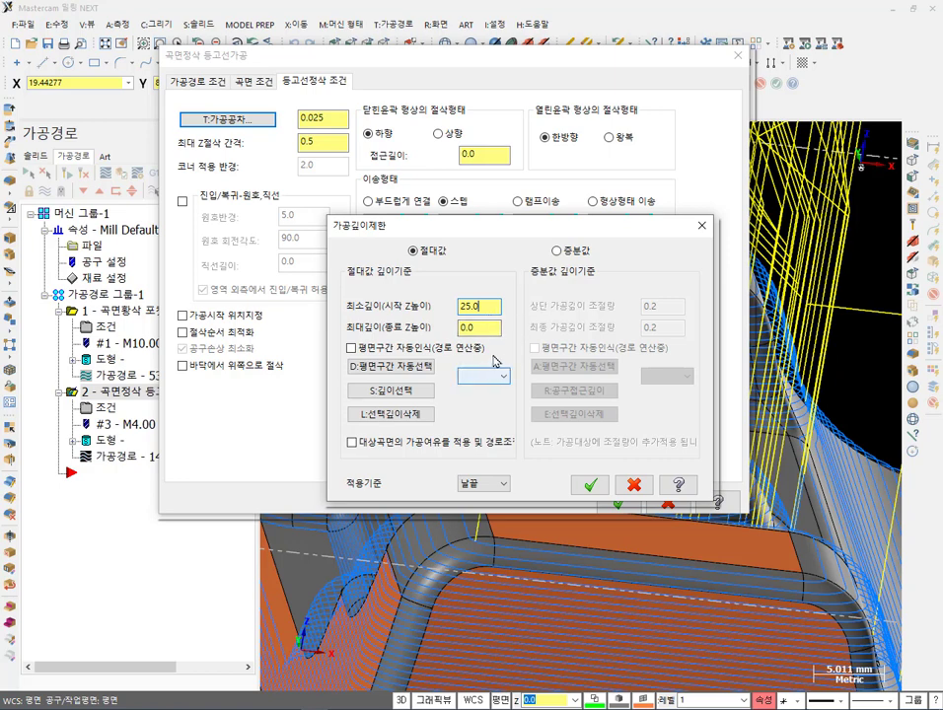
left_click(487, 328)
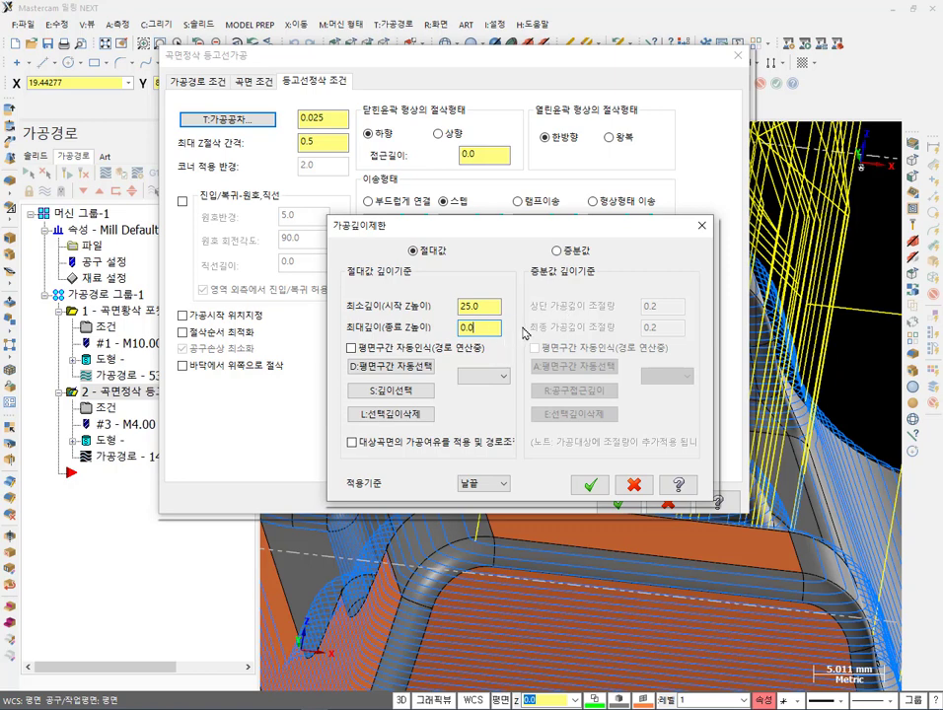
- Switch the depth limits to incremental with top and final adjustments of 0.0, and enable automatic flat detection during calculation
left_click(556, 251)
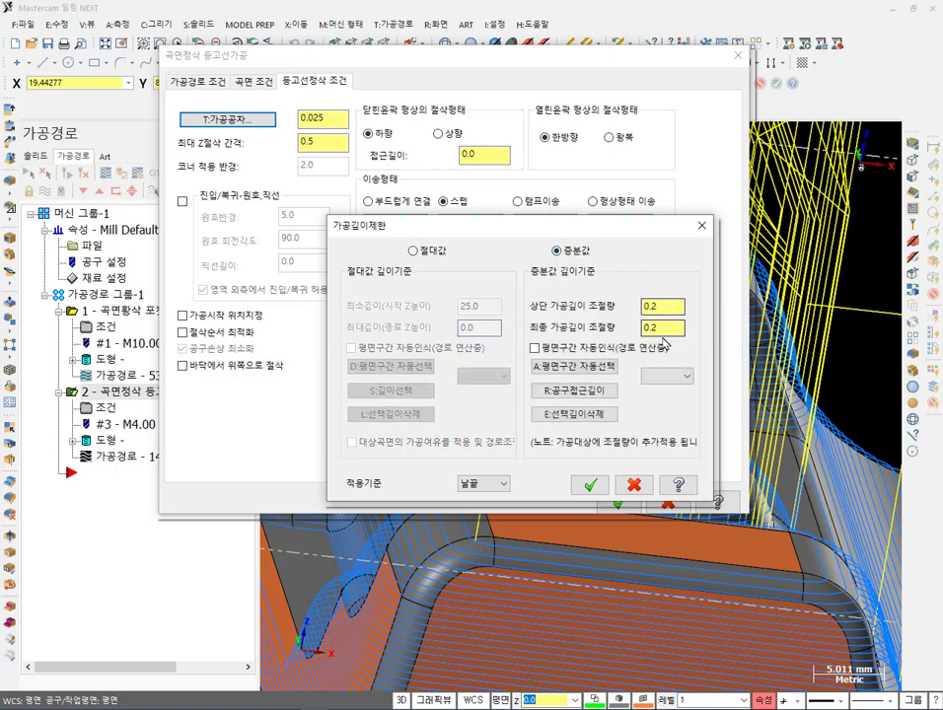
double_click(662, 310)
type("0")
key("Tab")
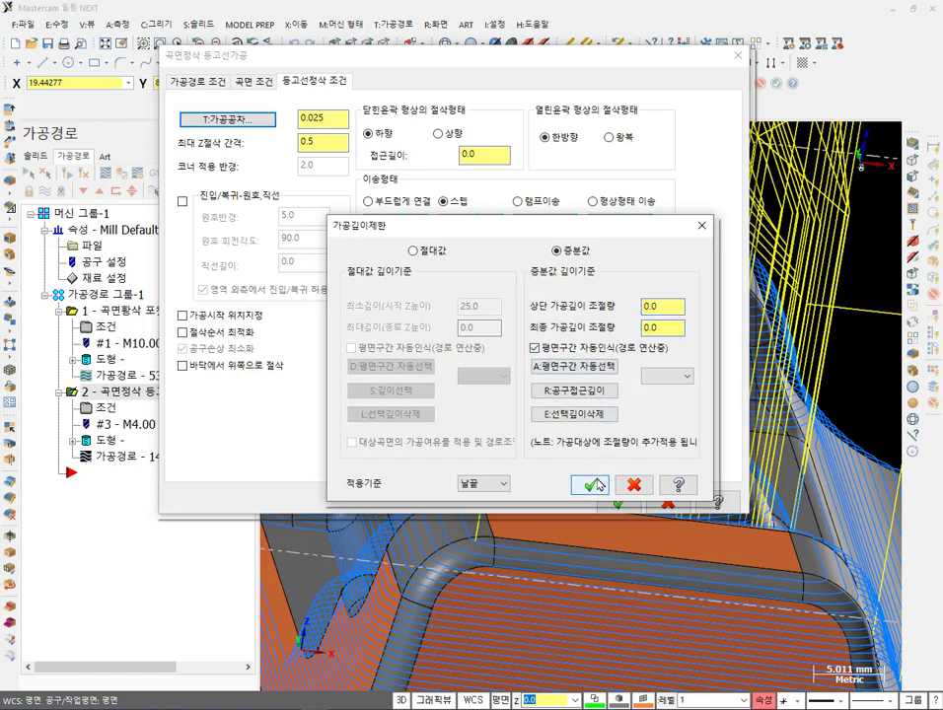
left_click(591, 485)
- Add a containment boundary to the finish contour by chaining the outer edge loop of the base plate's top face
left_click(254, 81)
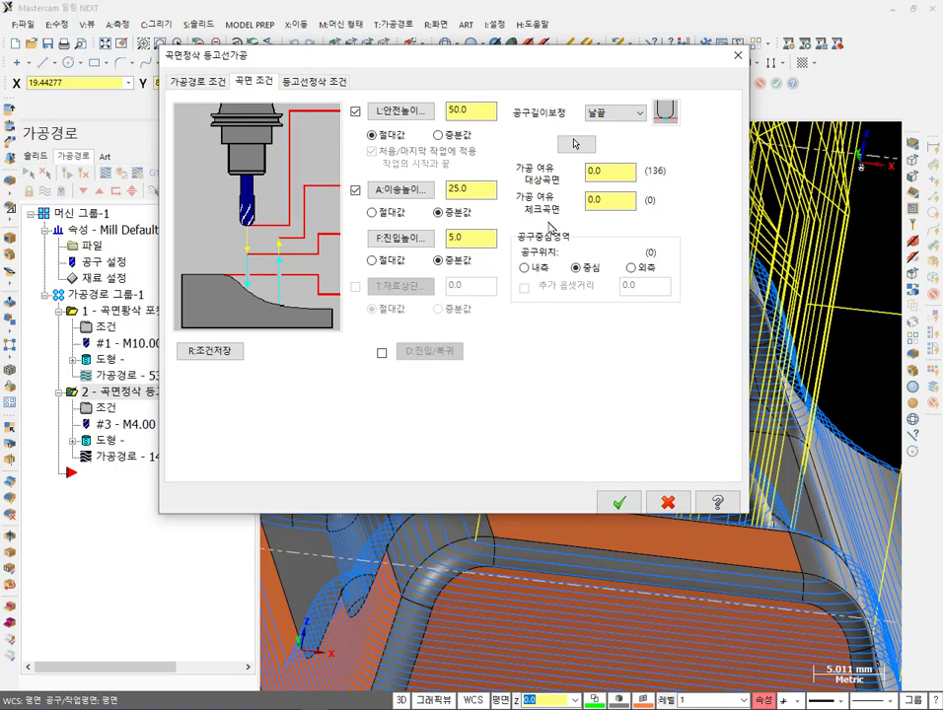
left_click(574, 146)
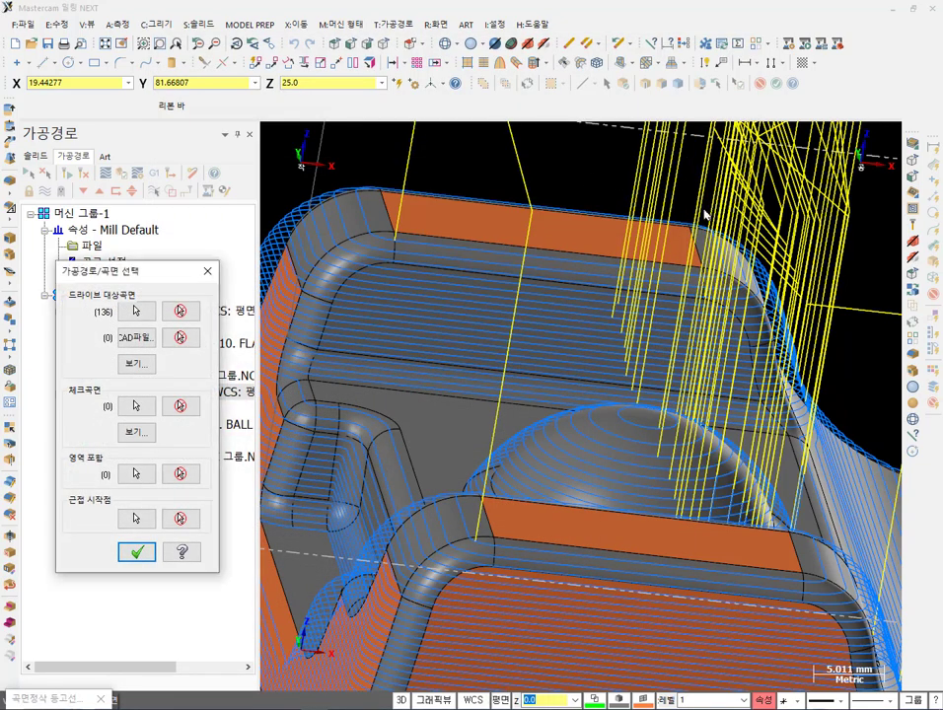
left_click(137, 476)
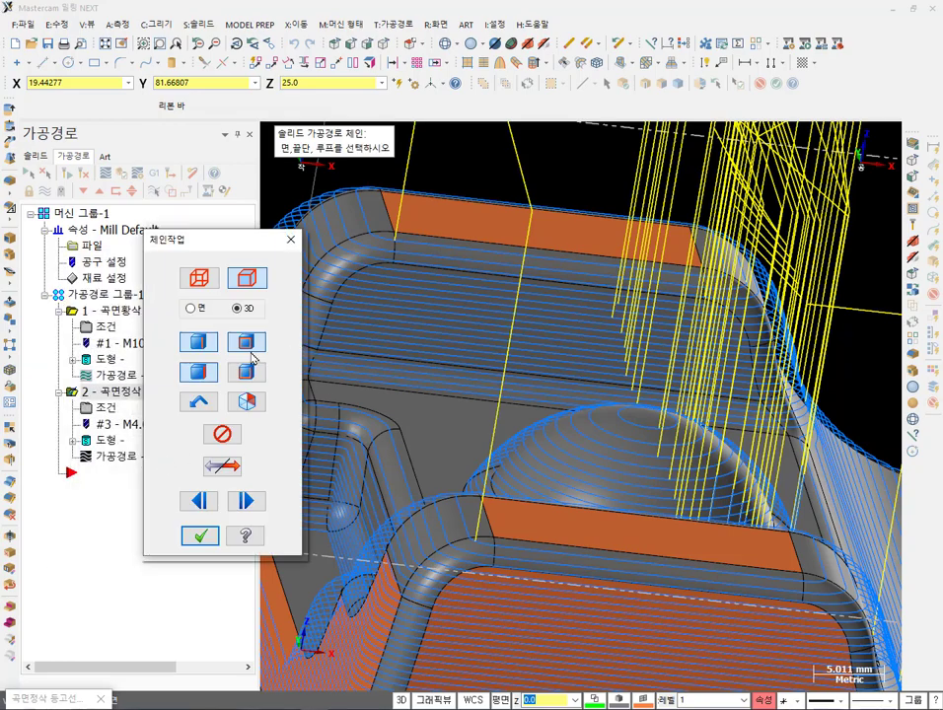
scroll(592, 219, "down", 6)
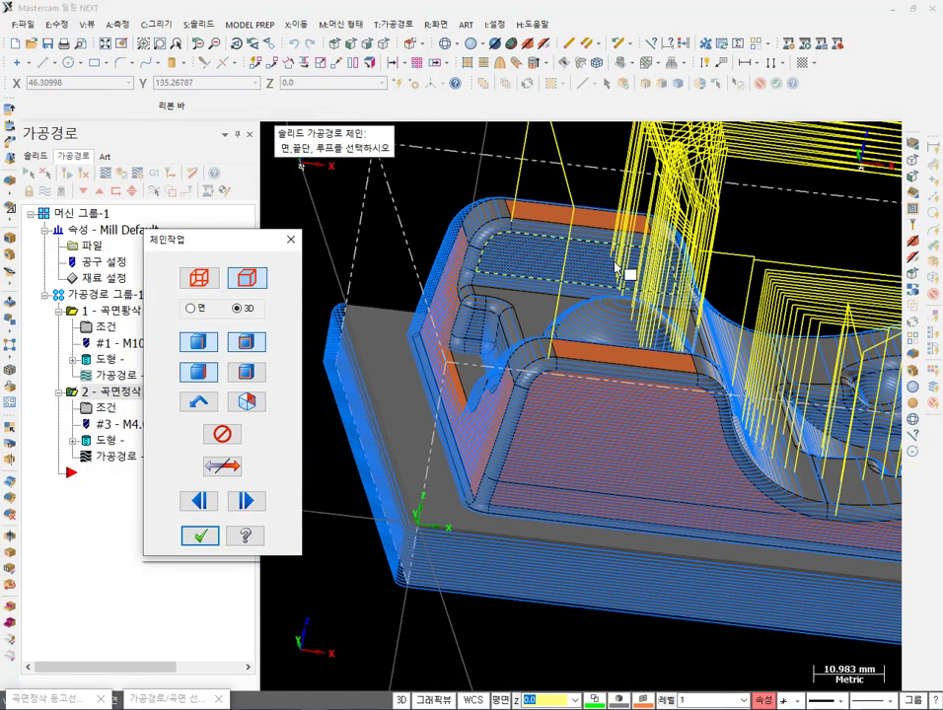
middle_click_drag(643, 296, 592, 311)
scroll(591, 312, "down", 2)
scroll(419, 414, "up", 2)
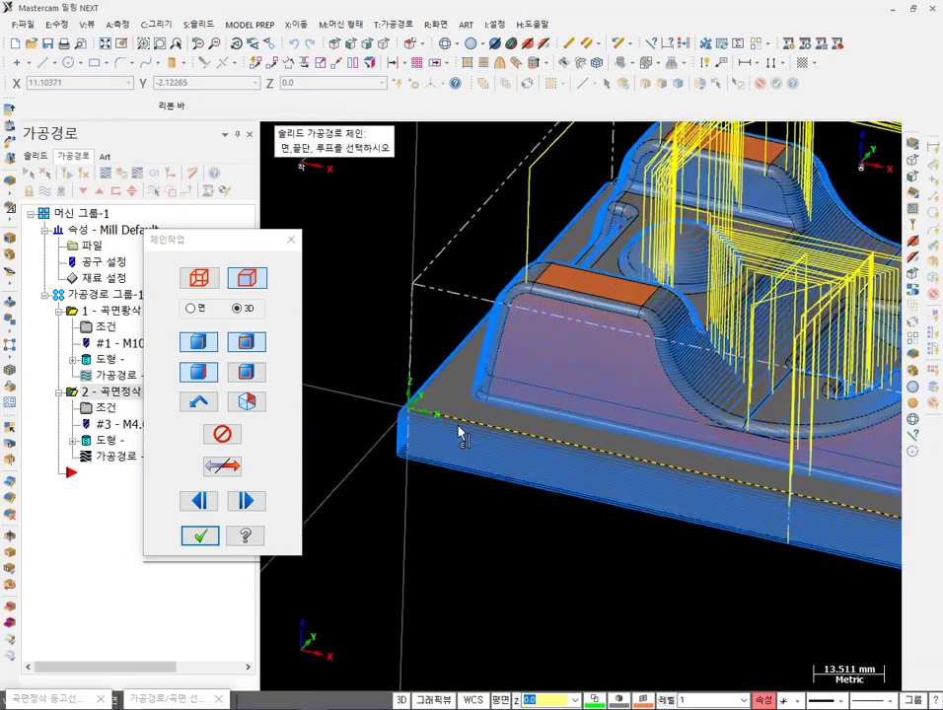
left_click(453, 402)
scroll(453, 403, "down", 3)
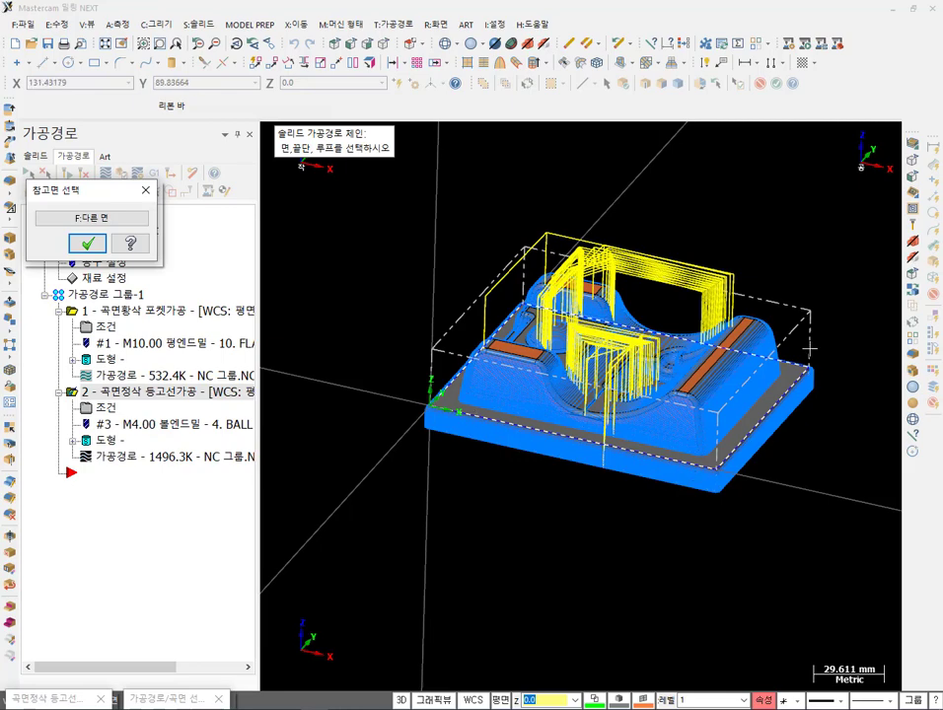
scroll(602, 245, "up", 2)
scroll(383, 460, "up", 6)
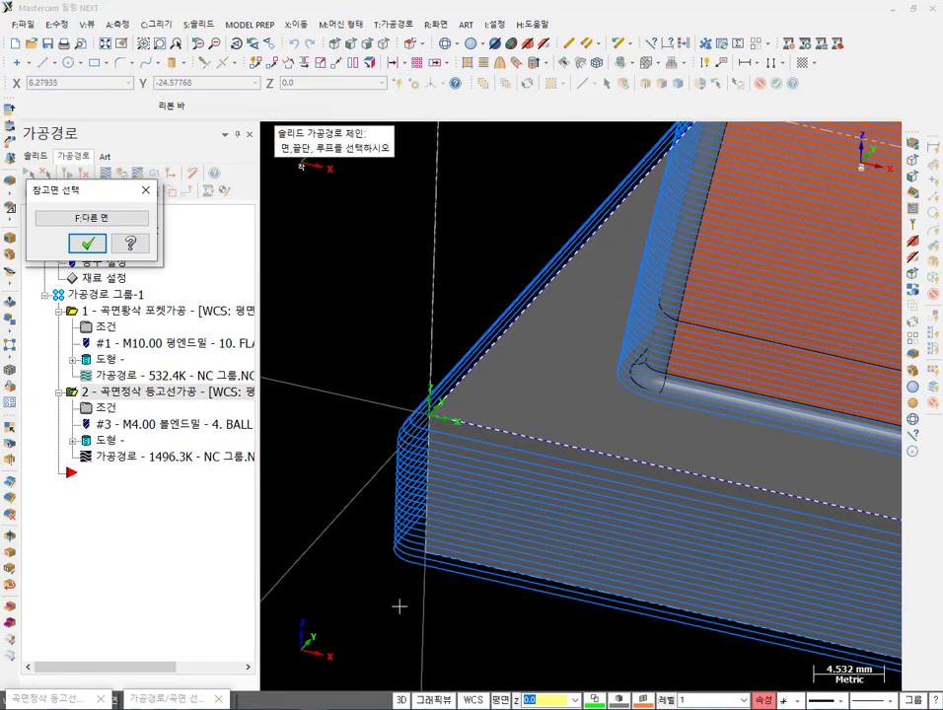
scroll(404, 407, "down", 6)
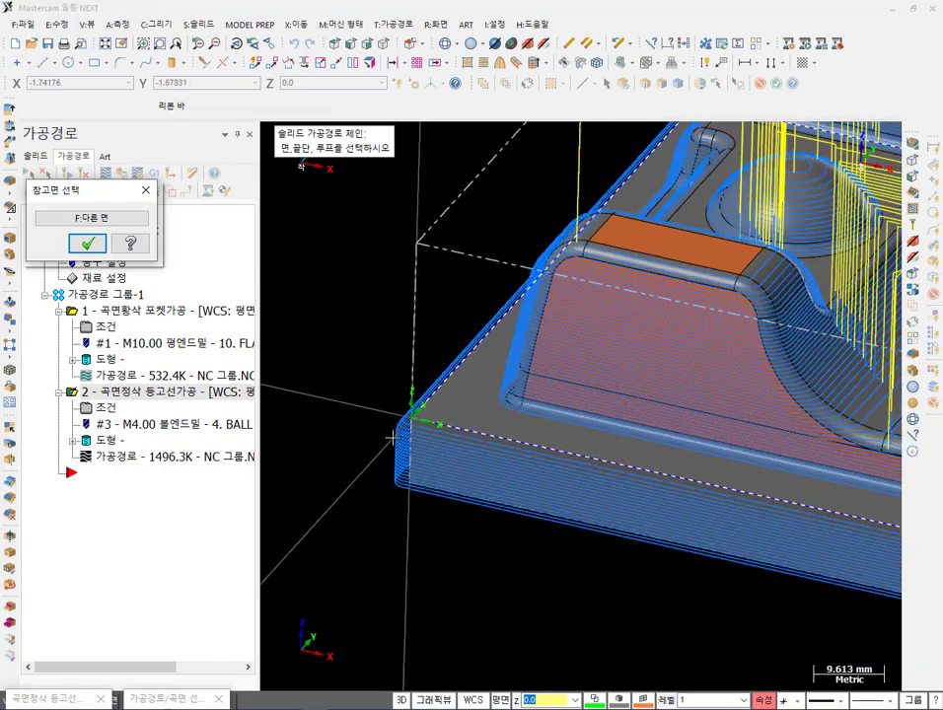
left_click(87, 243)
left_click(199, 543)
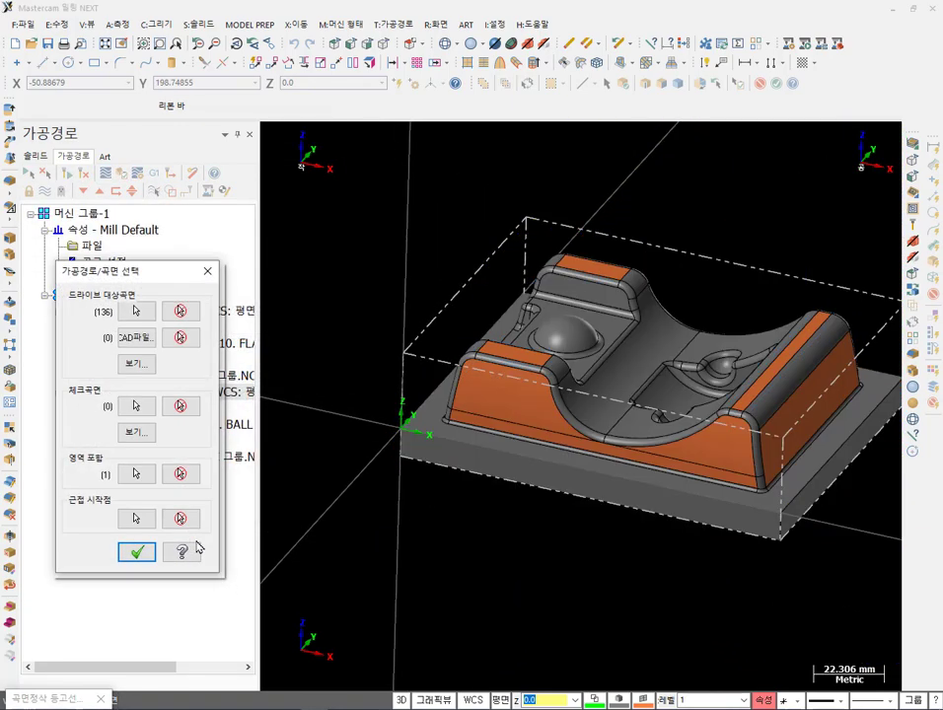
left_click(137, 551)
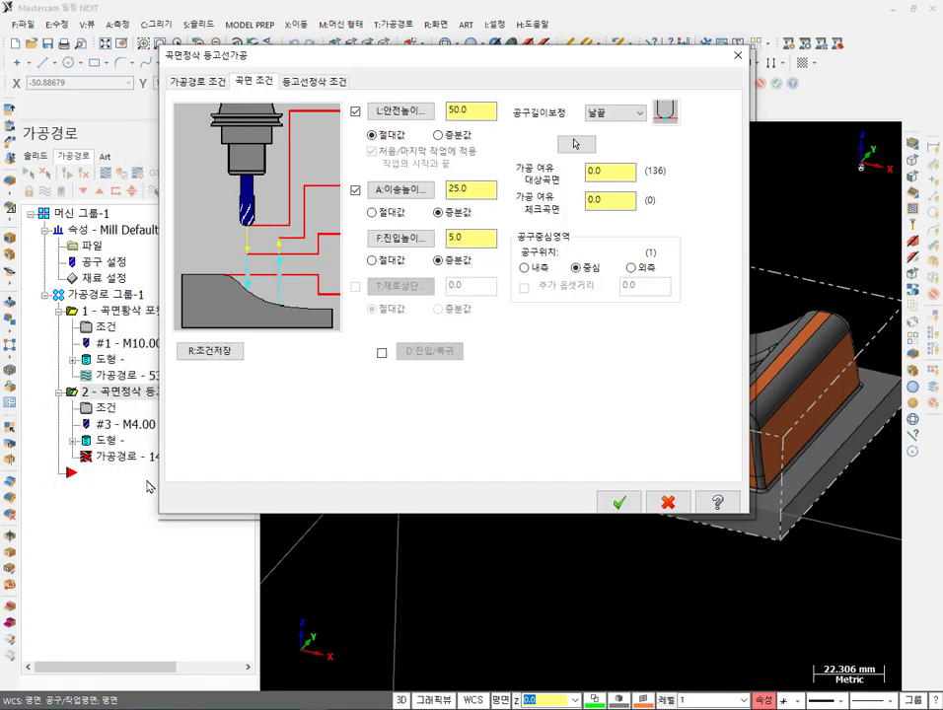
- Recalculate the finish contour toolpath with the new boundary and check the passes over the part and its curved valley
left_click(619, 503)
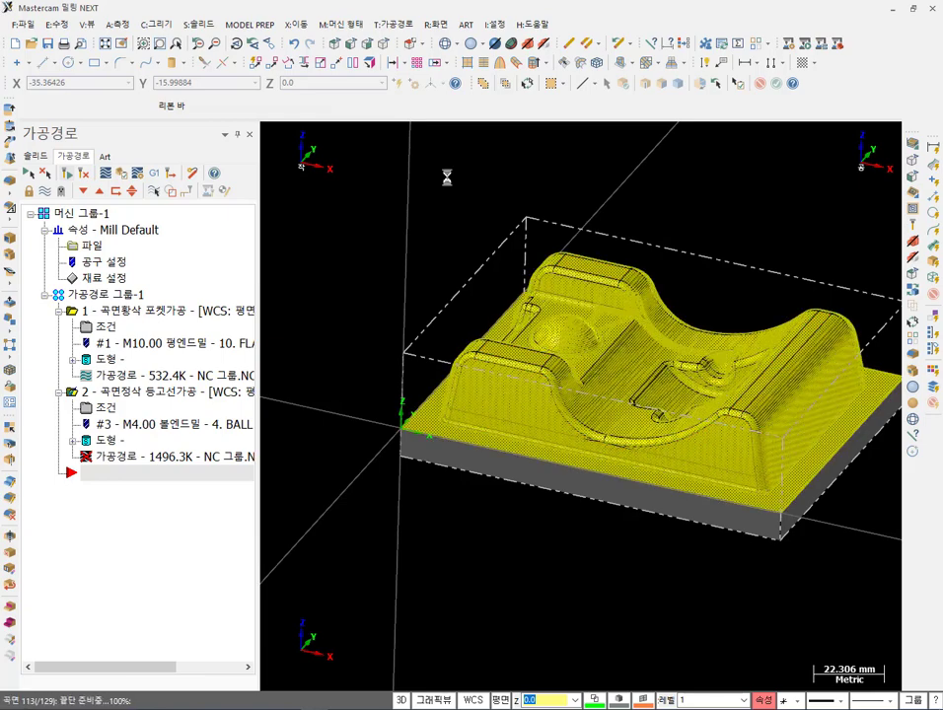
scroll(688, 389, "up", 3)
middle_click_drag(691, 396, 683, 371)
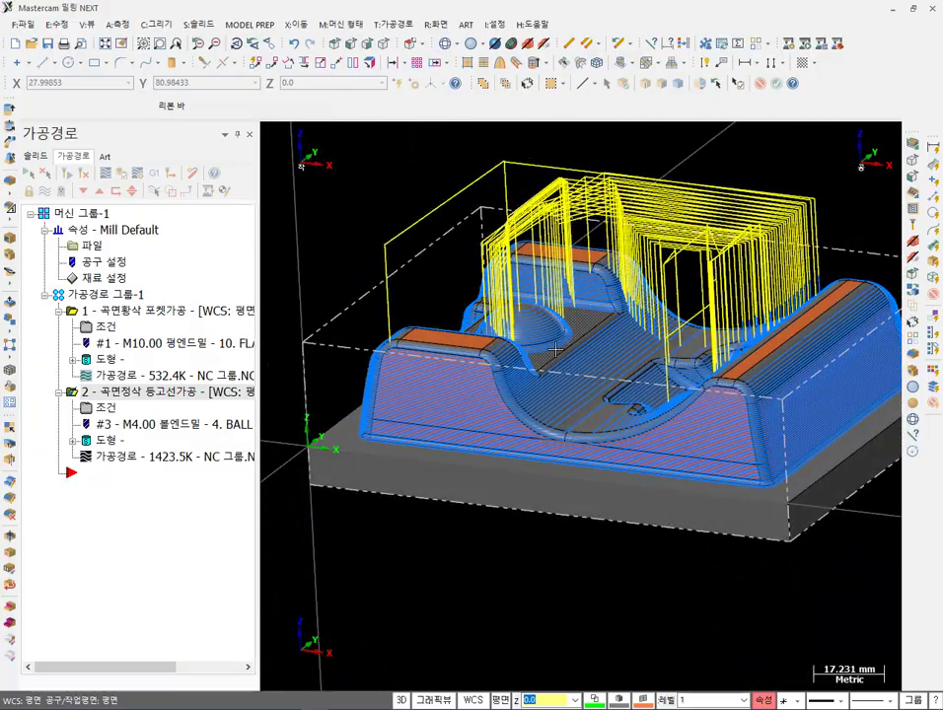
scroll(640, 531, "up", 5)
scroll(640, 531, "up", 5)
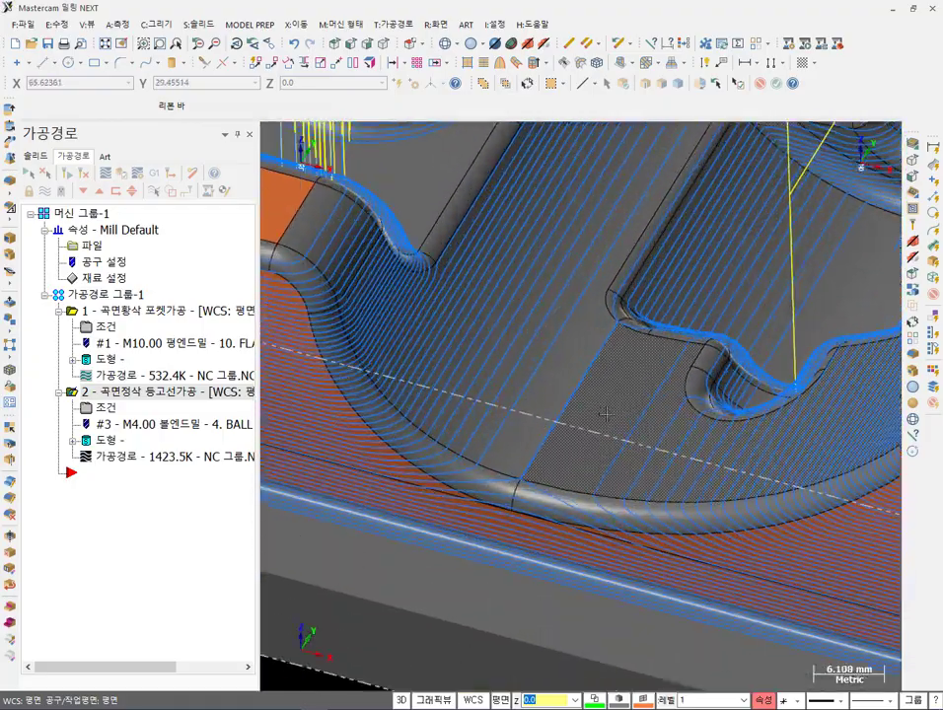
scroll(527, 349, "down", 8)
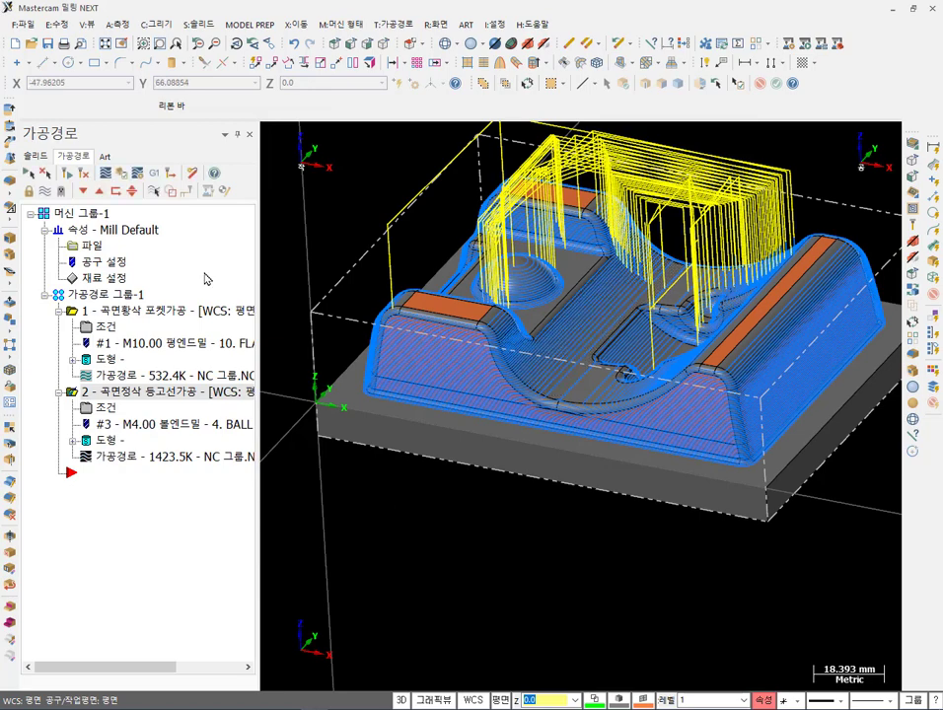
- Verify all operations of the toolpath group in Mastercam Simulator, running the simulation through to the end
left_click(117, 296)
left_click(123, 174)
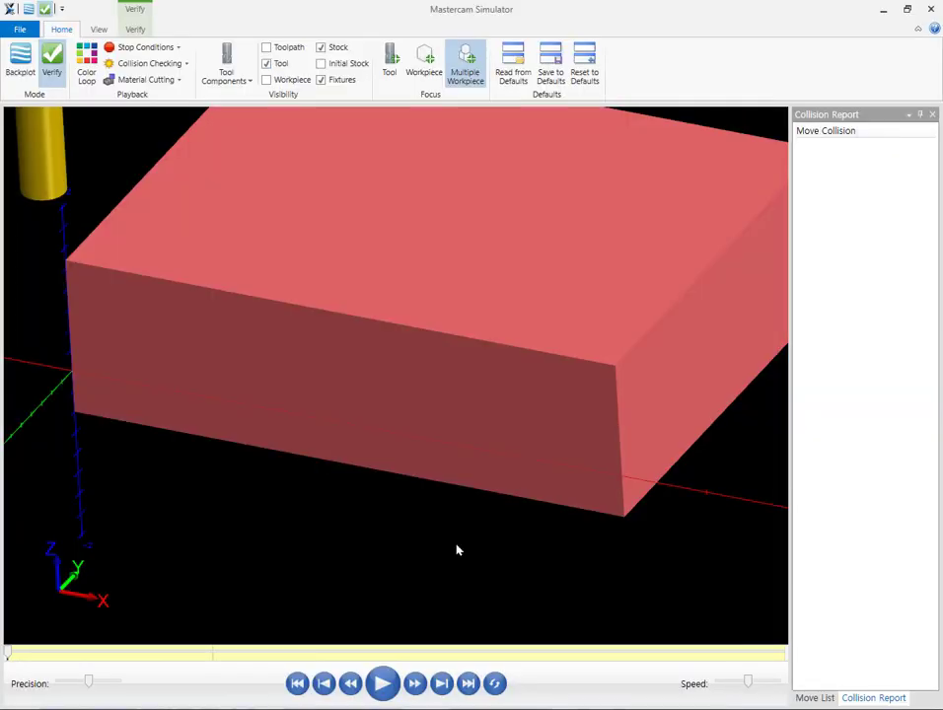
left_click(467, 683)
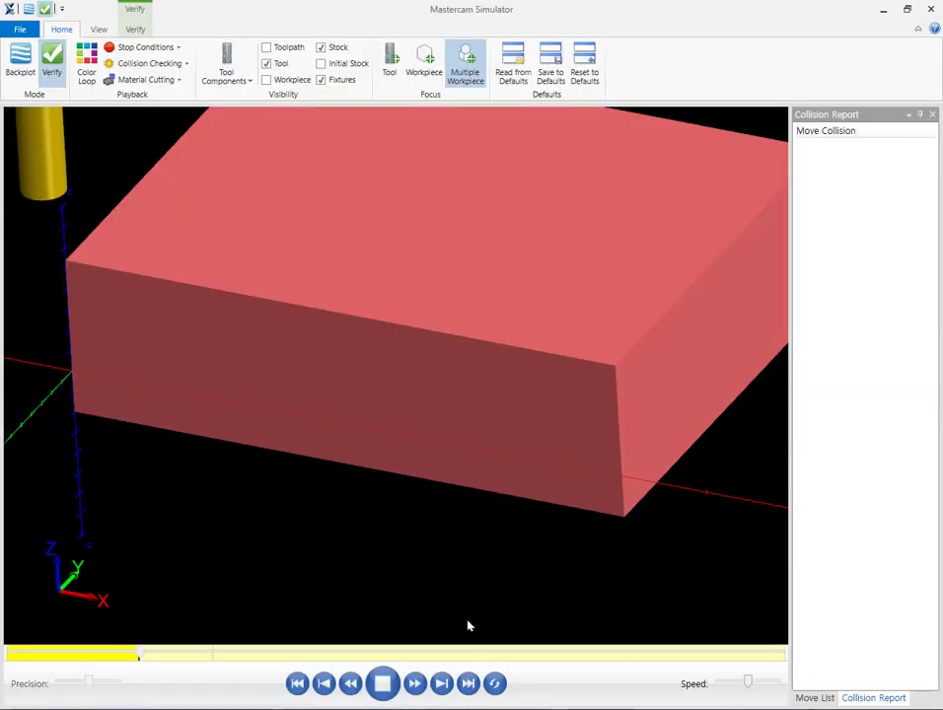
scroll(470, 631, "down", 5)
scroll(457, 605, "down", 2)
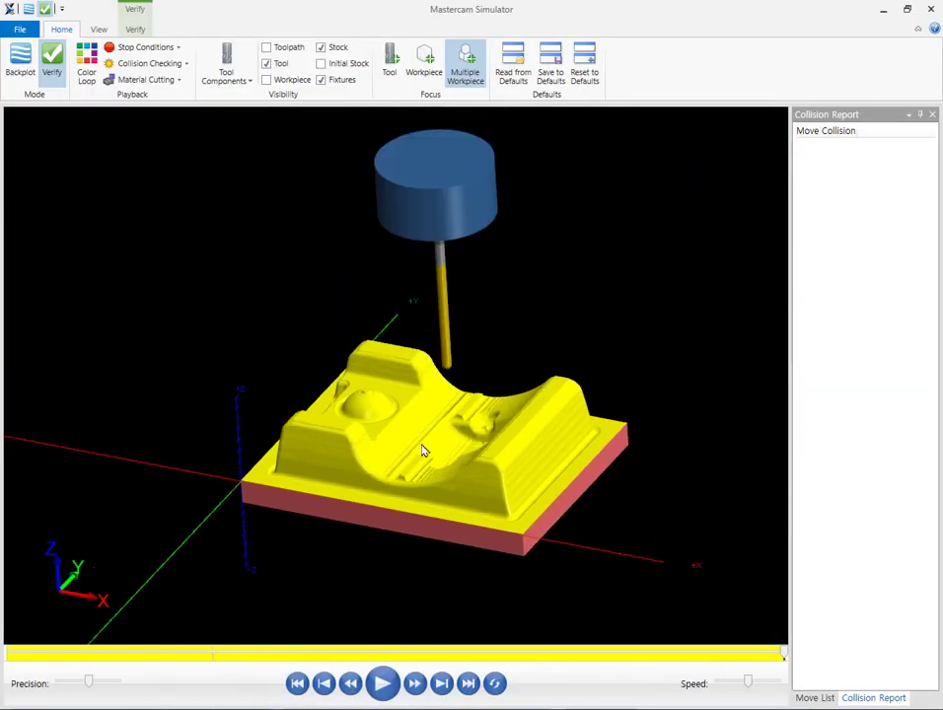
scroll(422, 449, "up", 2)
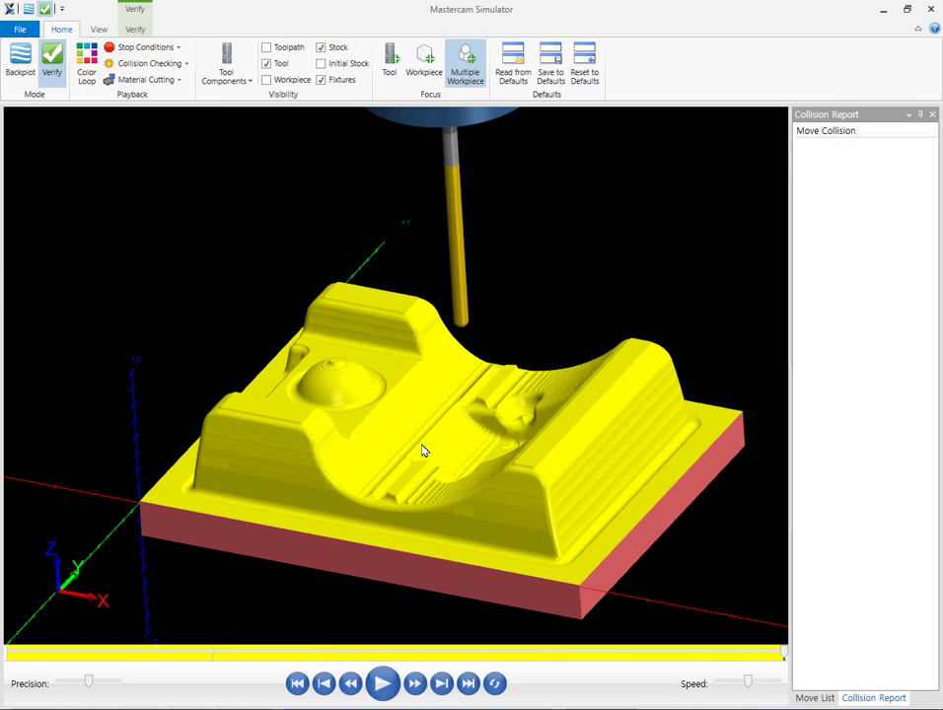
- Compare the machined stock with the workpiece using a comparison tolerance of 0.1
left_click(133, 28)
left_click(445, 64)
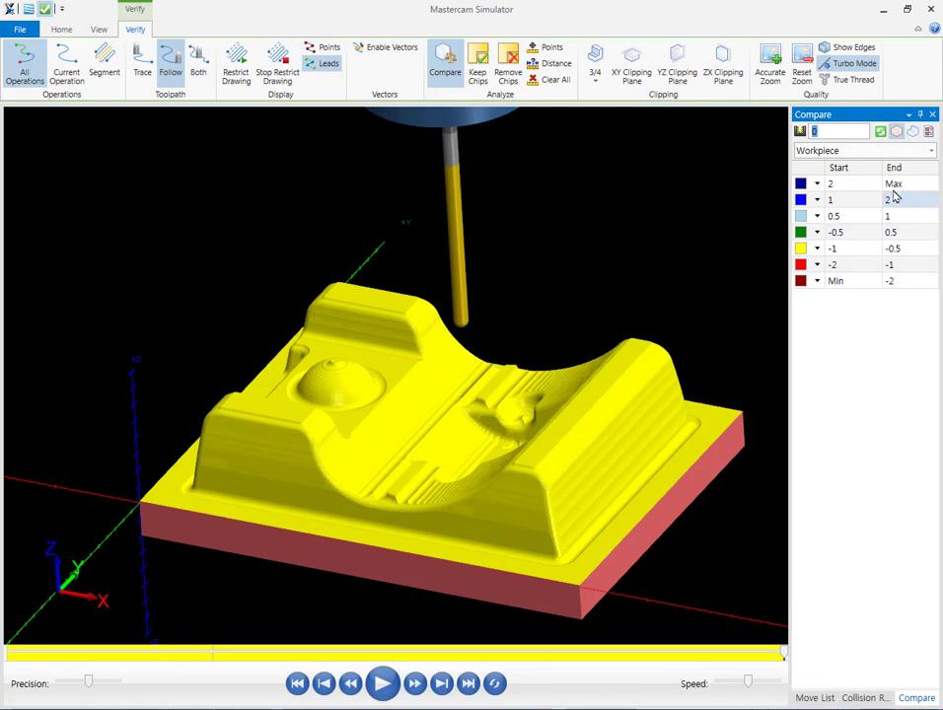
left_click(928, 131)
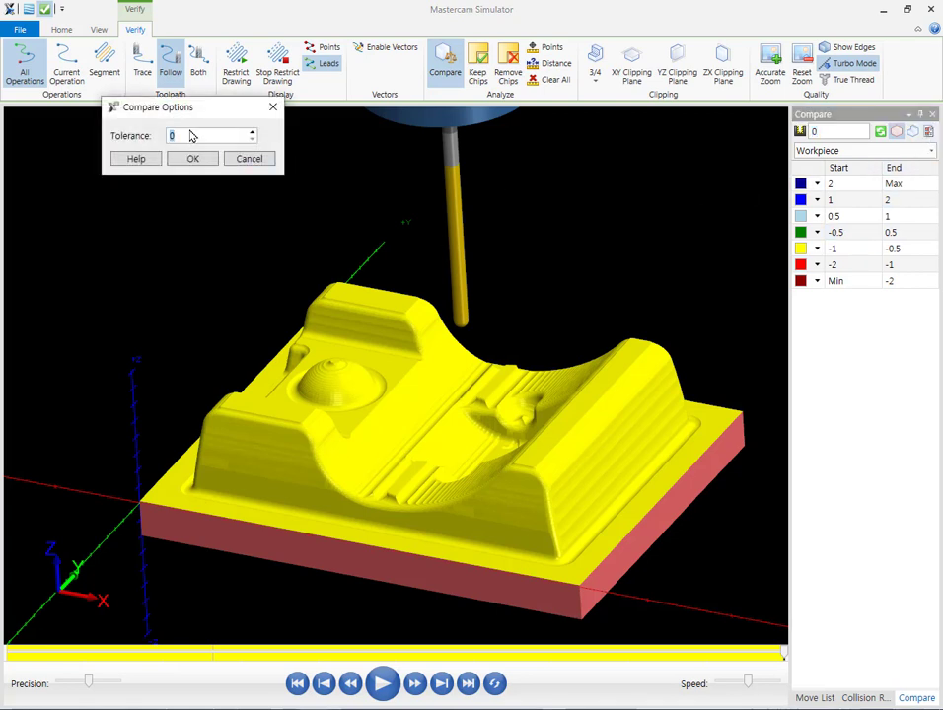
type(".1")
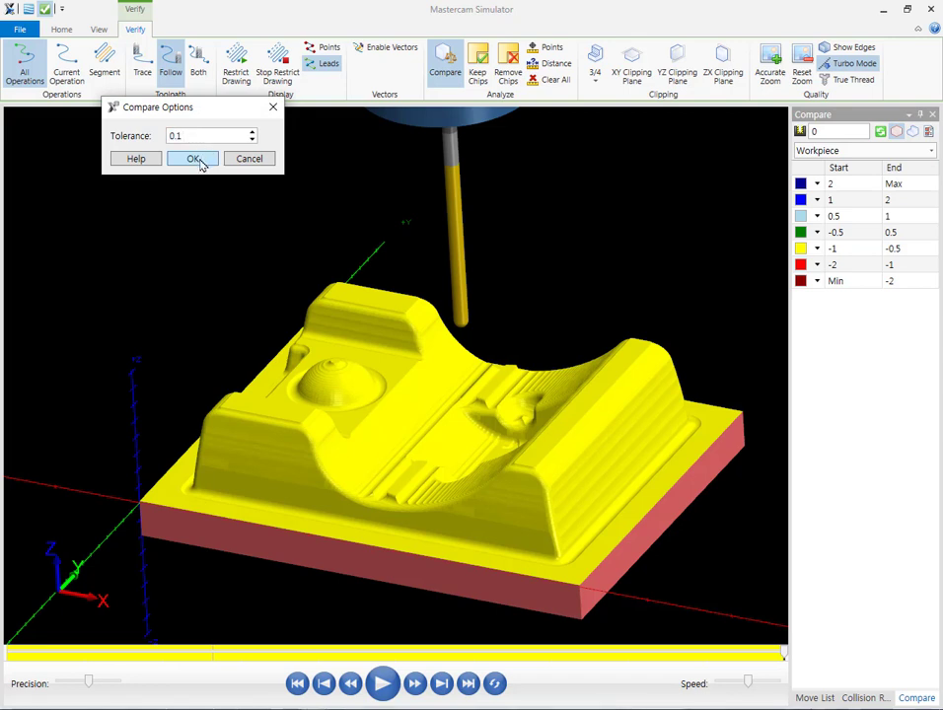
left_click(194, 159)
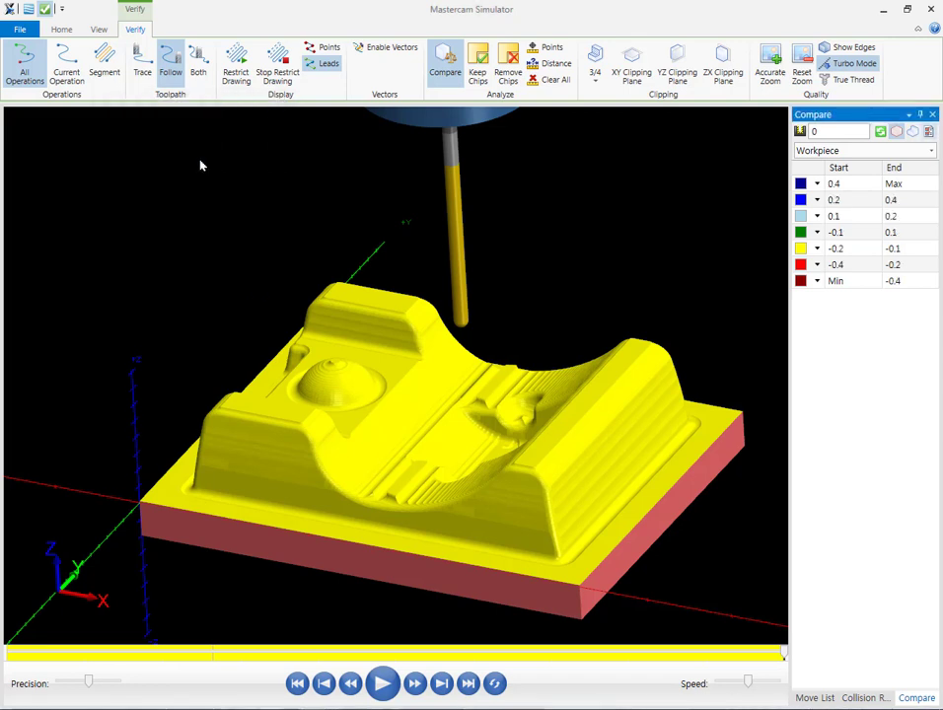
left_click(880, 131)
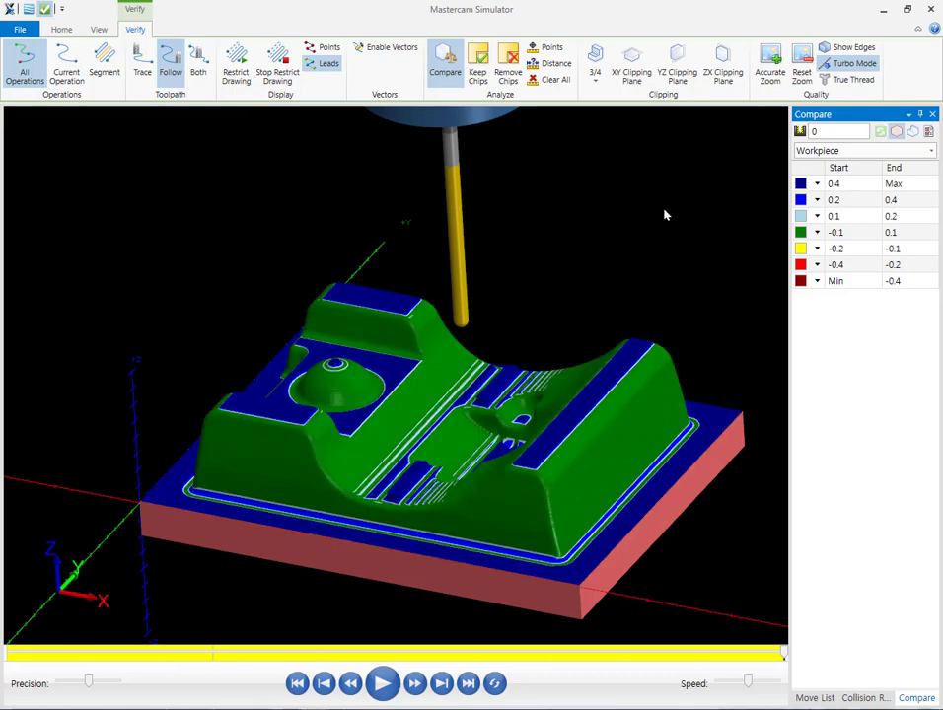
- Examine the comparison colours for leftover material in the curved valley and its small recesses
middle_click_drag(620, 227, 631, 242)
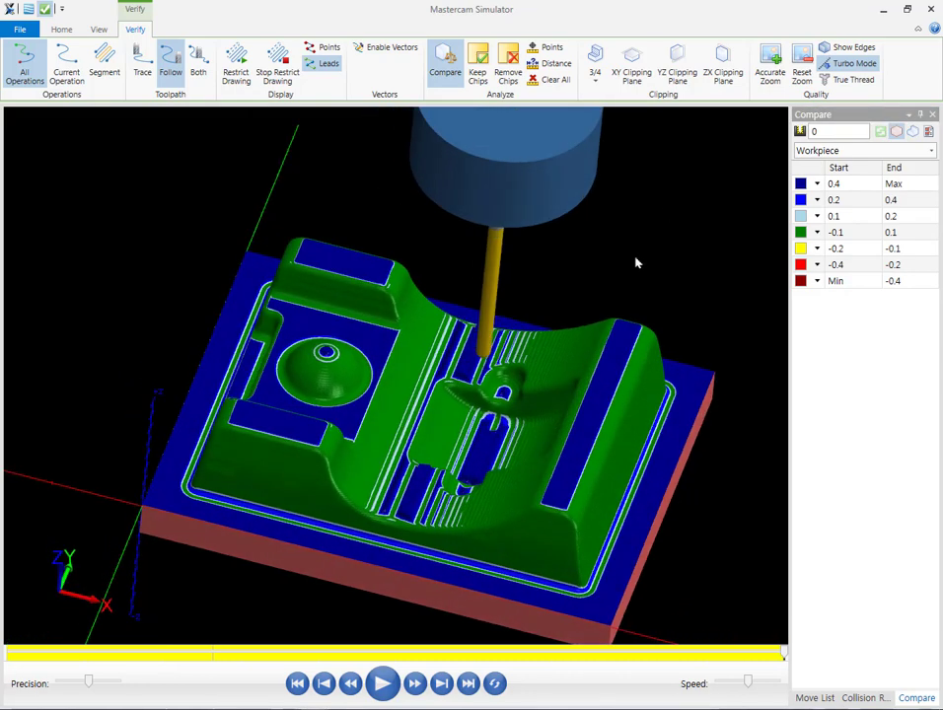
scroll(640, 528, "up", 5)
mouse_move(562, 518)
middle_mouse_down()
mouse_move(543, 497)
mouse_move(560, 498)
middle_mouse_up()
scroll(683, 455, "down", 5)
mouse_move(504, 382)
middle_mouse_down()
mouse_move(529, 399)
mouse_move(504, 391)
middle_mouse_up()
scroll(627, 423, "up", 5)
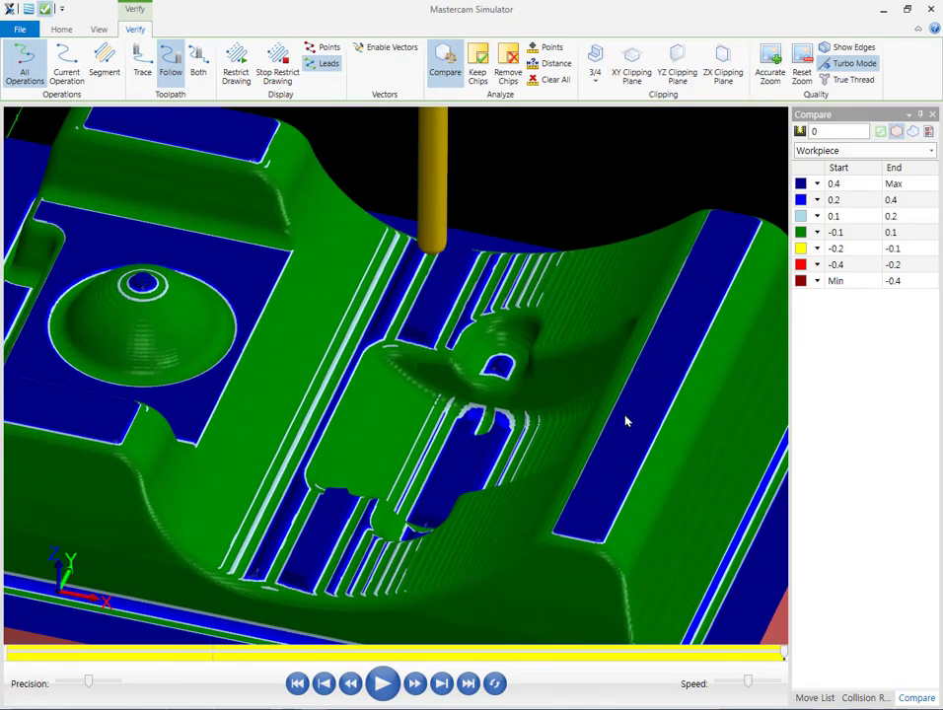
scroll(631, 428, "down", 3)
scroll(657, 371, "down", 3)
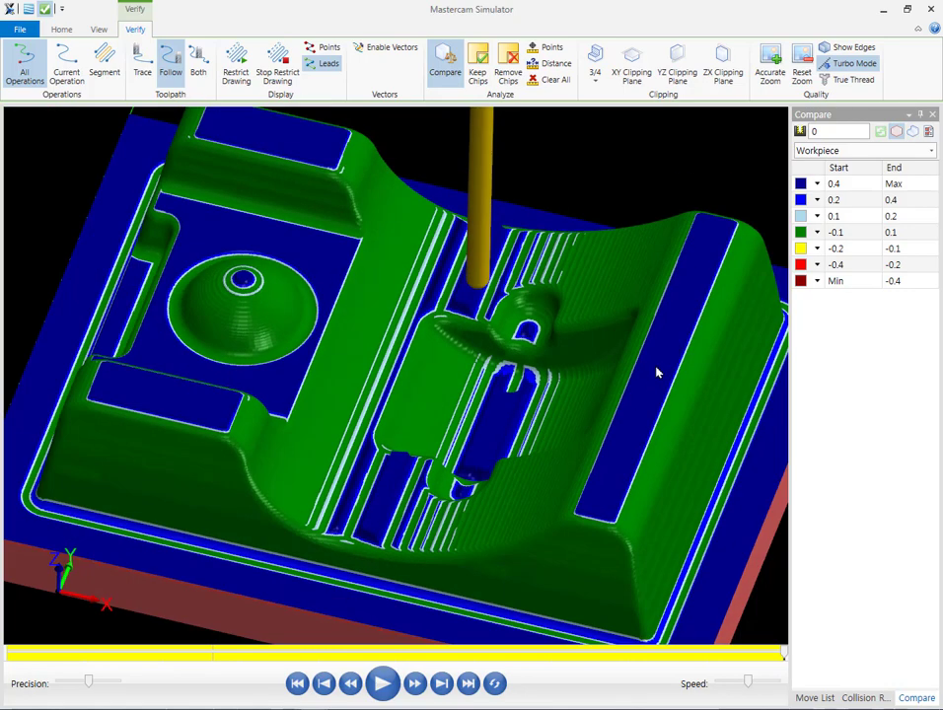
middle_click_drag(506, 435, 557, 418)
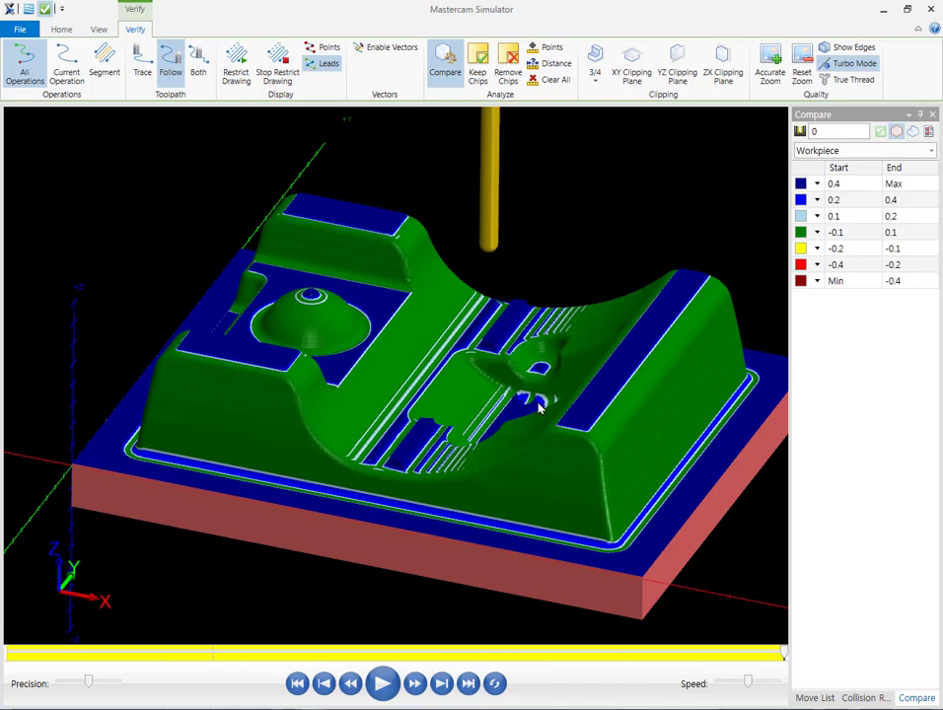
- Examine the comparison colours along the base corner, the dome and the flat top of the rear raised block
scroll(646, 518, "up", 6)
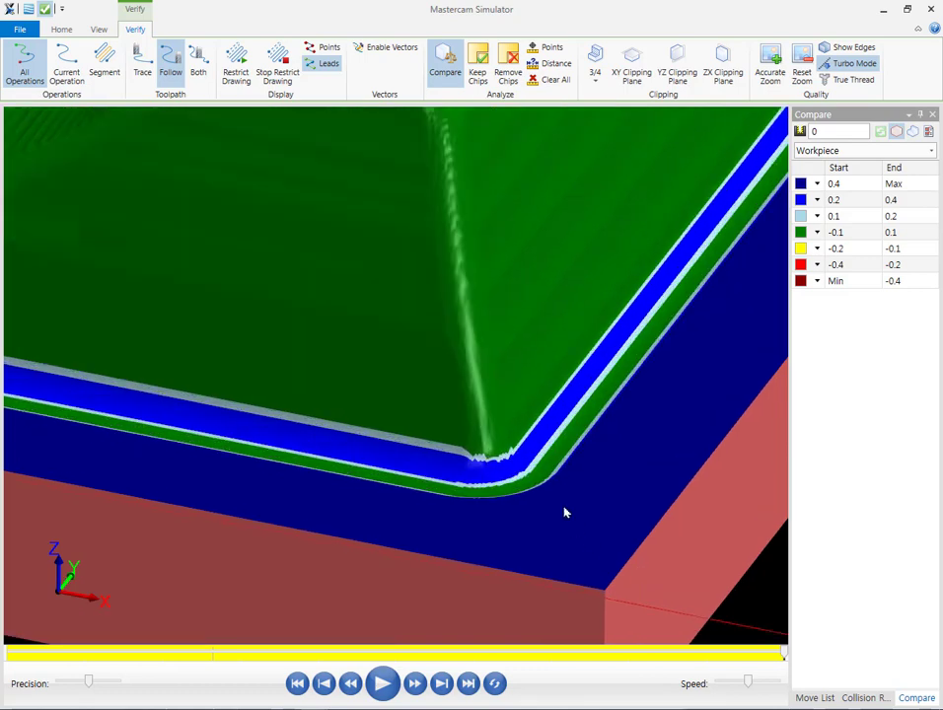
scroll(676, 547, "down", 6)
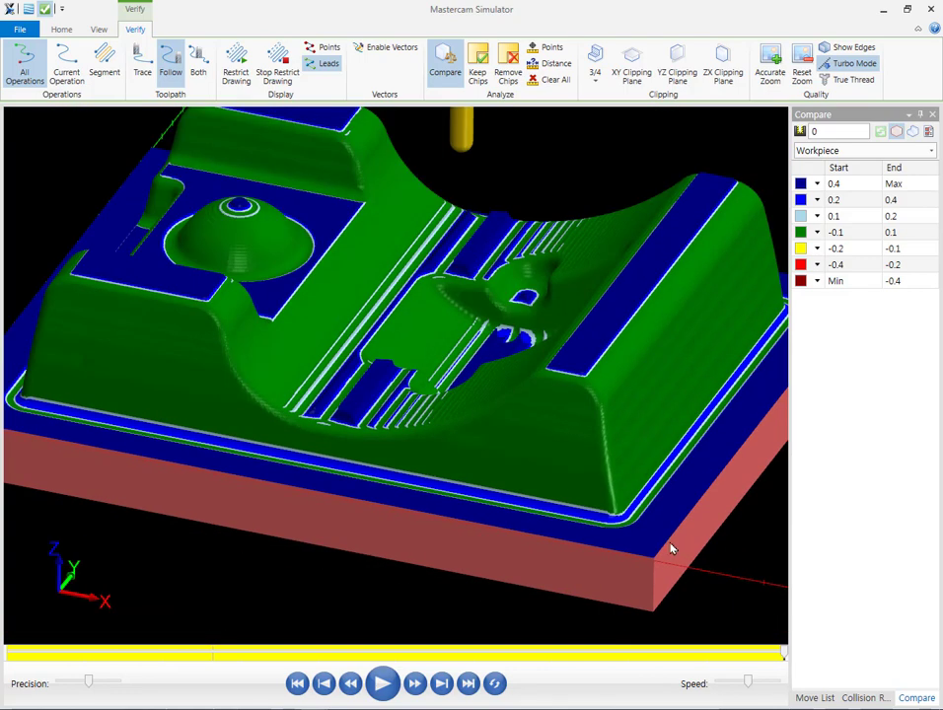
scroll(390, 341, "up", 3)
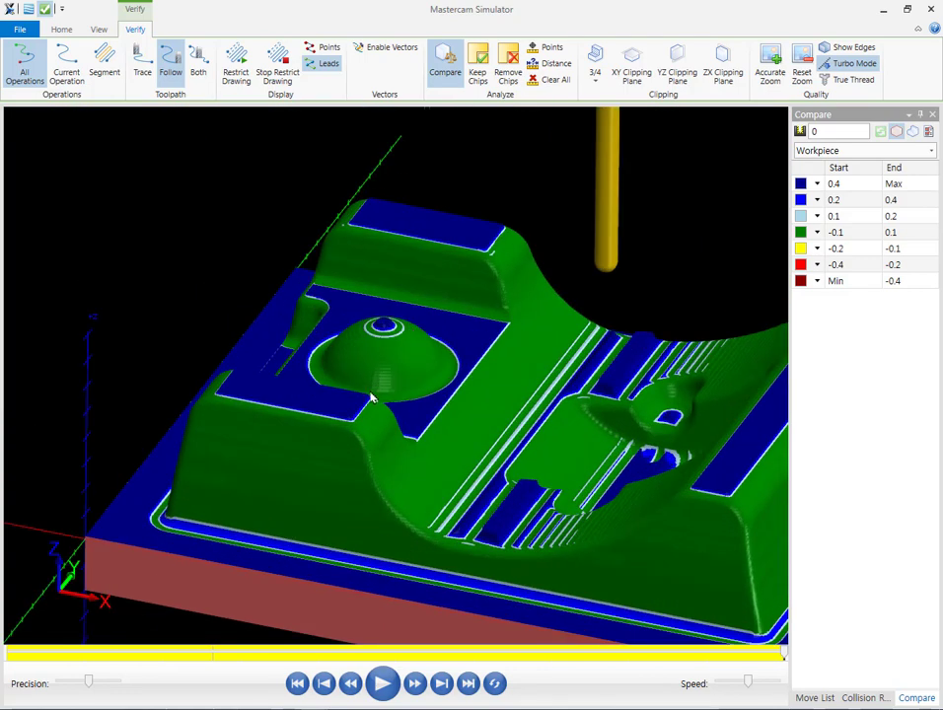
scroll(444, 239, "up", 4)
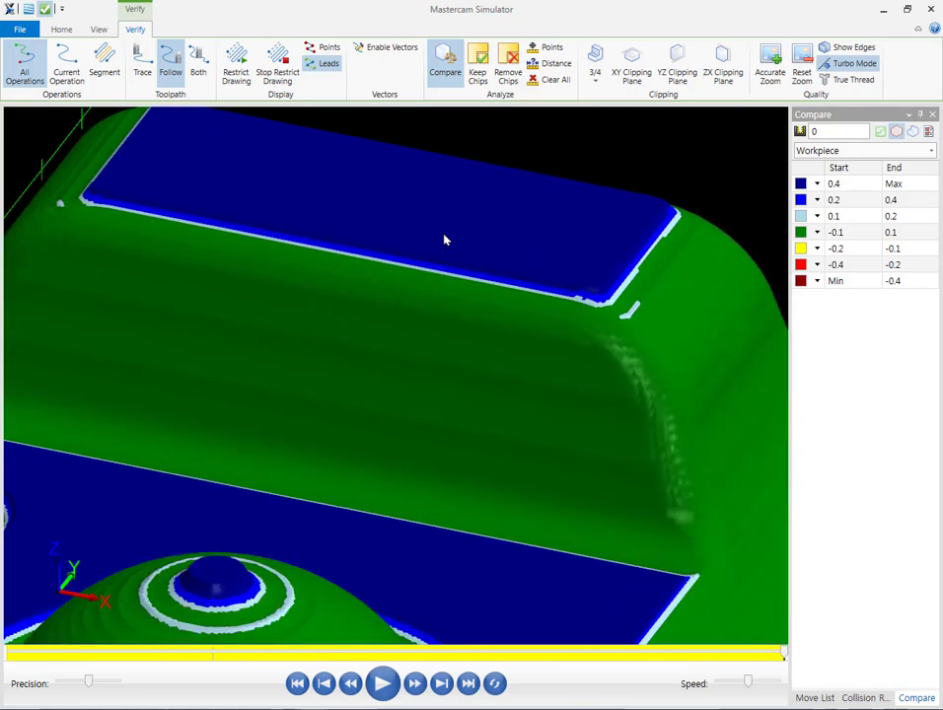
scroll(444, 240, "down", 2)
scroll(443, 240, "down", 3)
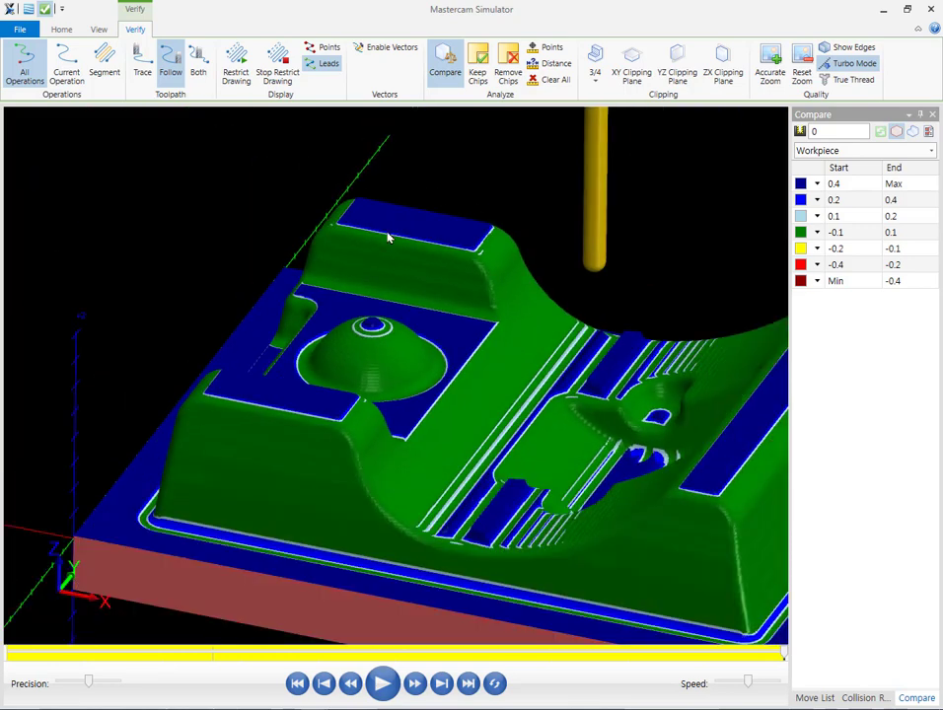
scroll(386, 238, "down", 3)
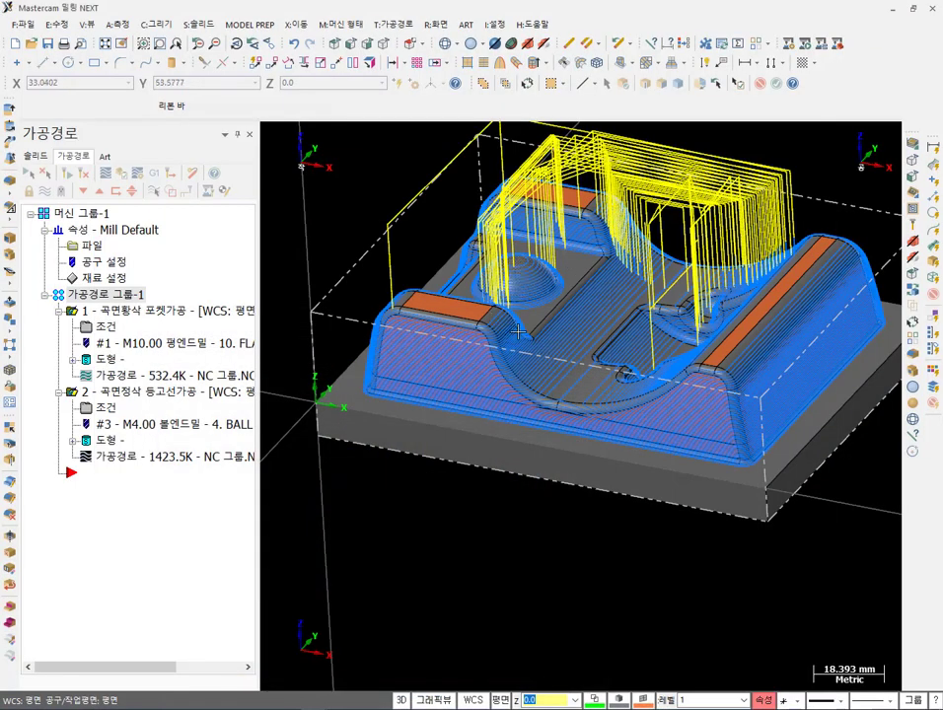
- Switch back to Mastercam and start a surface finish shallow (등고선잔삭) toolpath, using the last selection as its drive surfaces
scroll(518, 331, "down", 4)
scroll(603, 262, "up", 3)
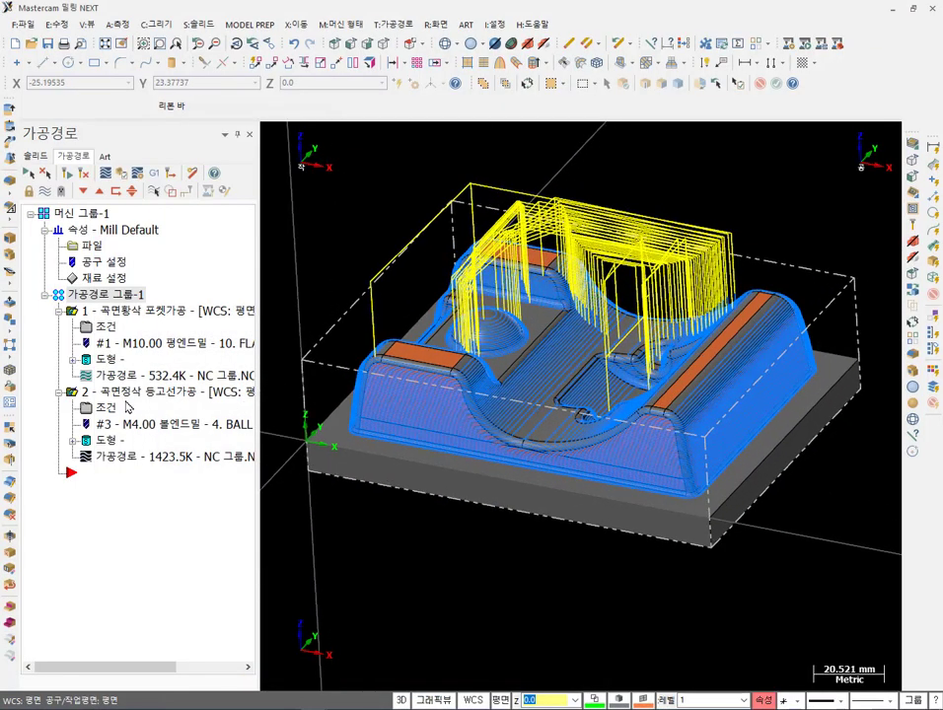
left_click(392, 24)
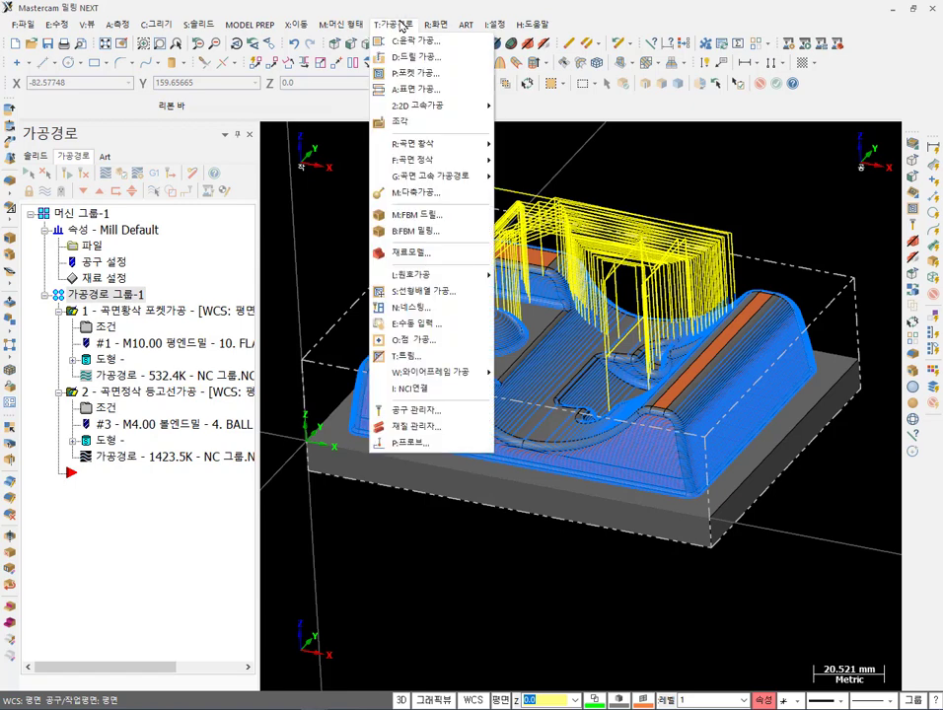
mouse_move(446, 161)
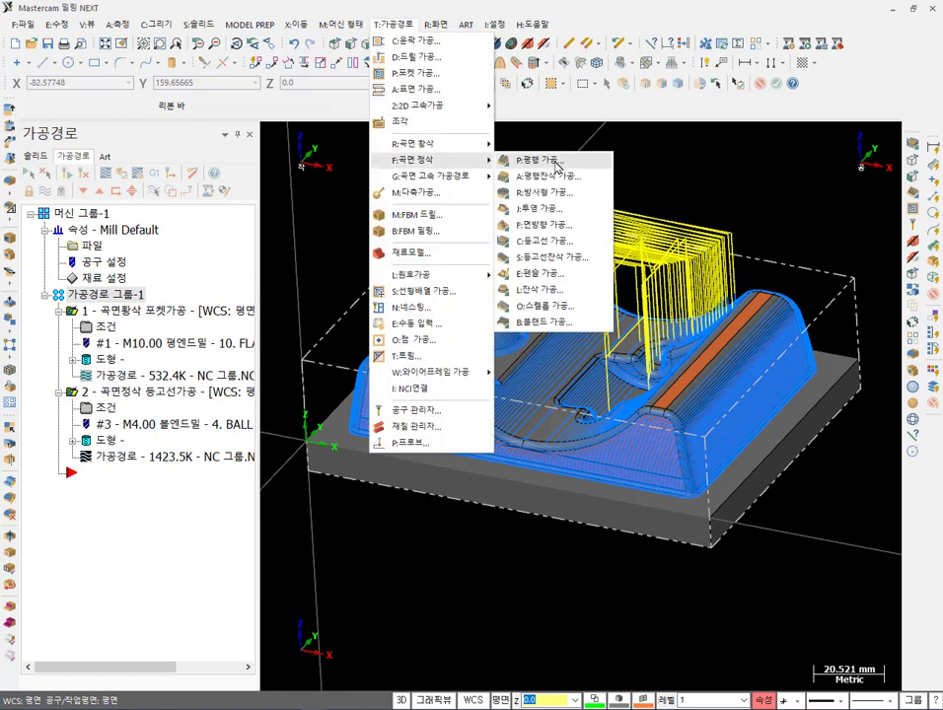
left_click(552, 258)
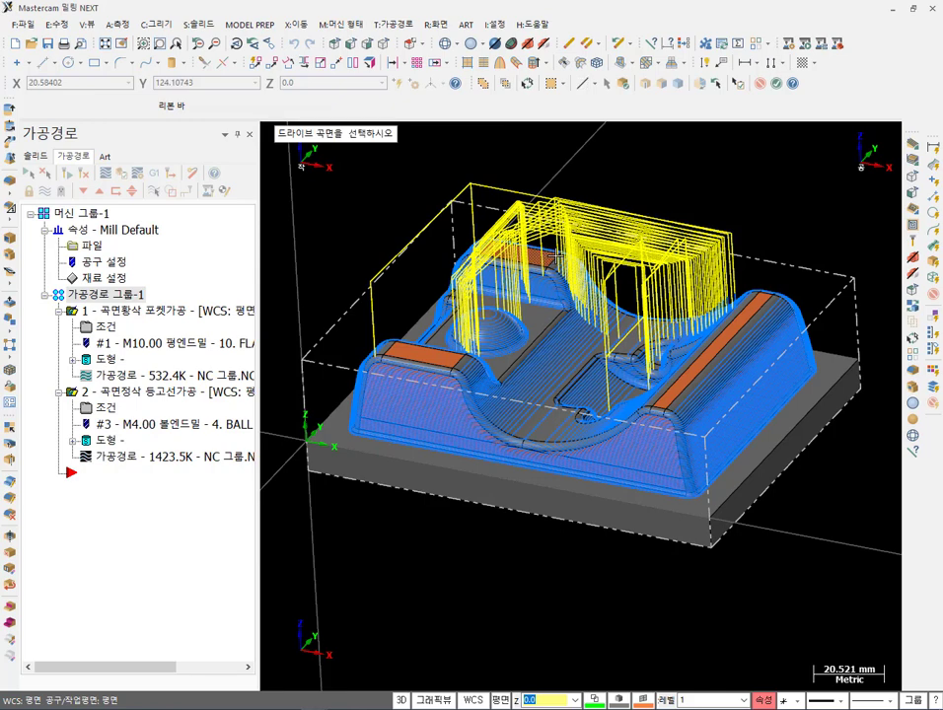
left_click(718, 85)
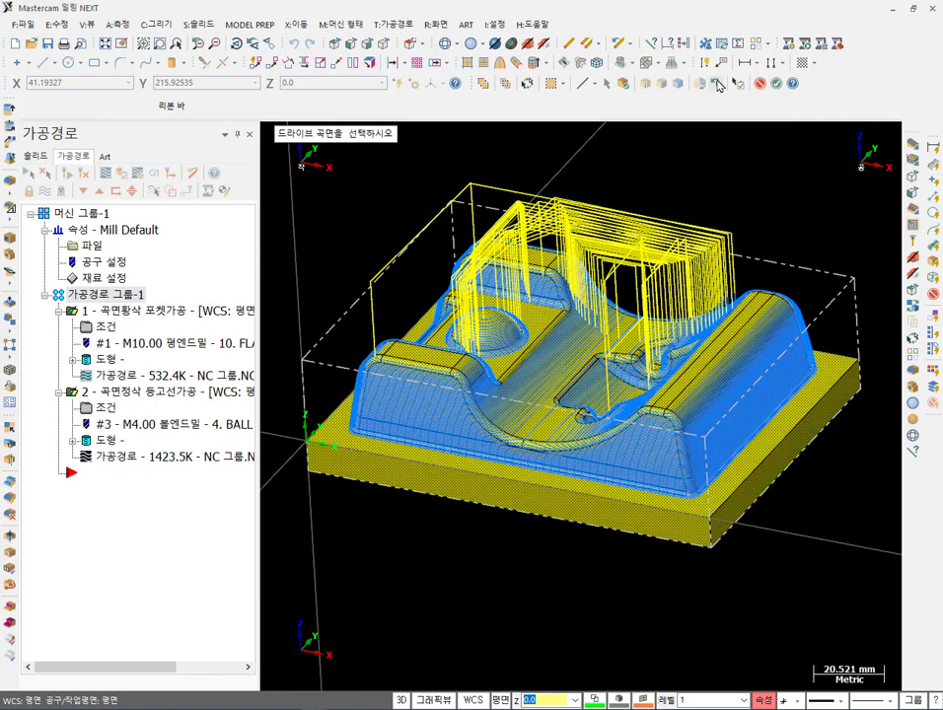
left_click(777, 84)
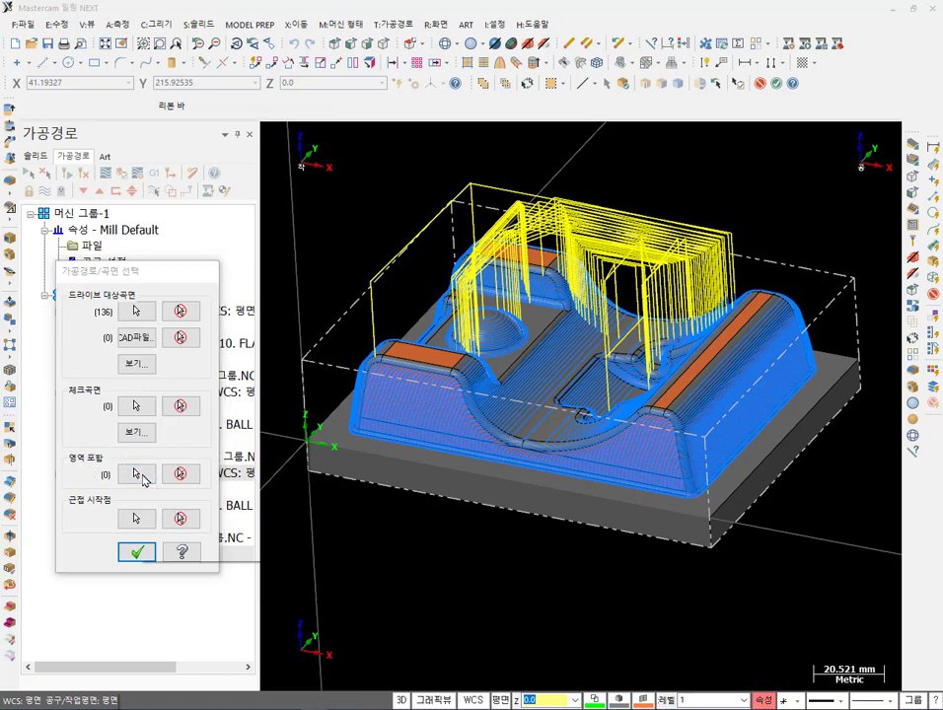
- Chain the closed solid edge loop around the foot of the raised part as the containment boundary and accept the surface selection
left_click(137, 473)
scroll(390, 472, "up", 3)
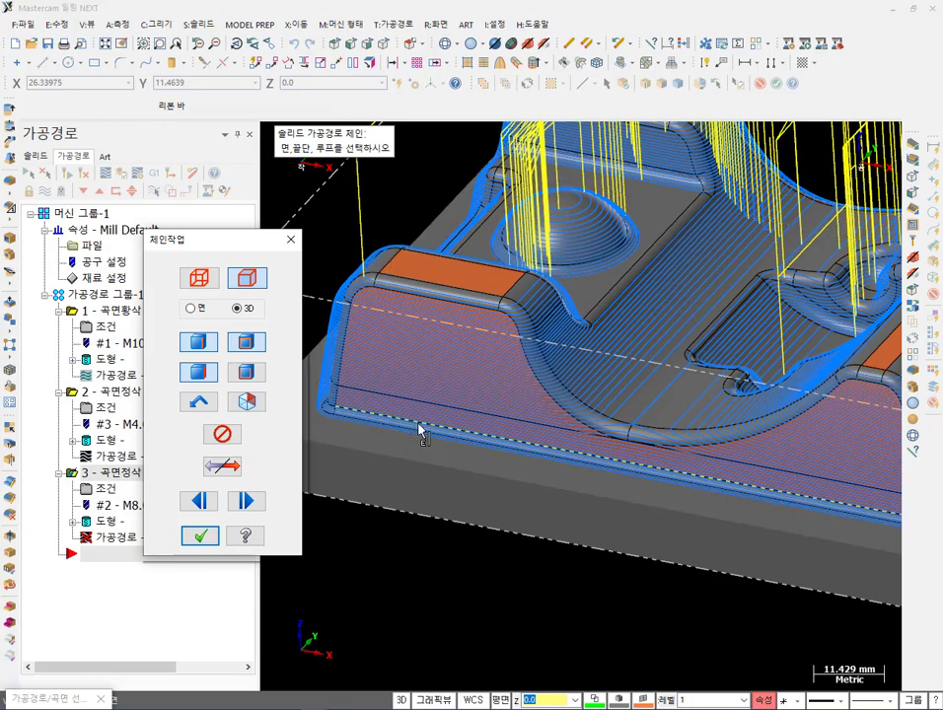
left_click(420, 439)
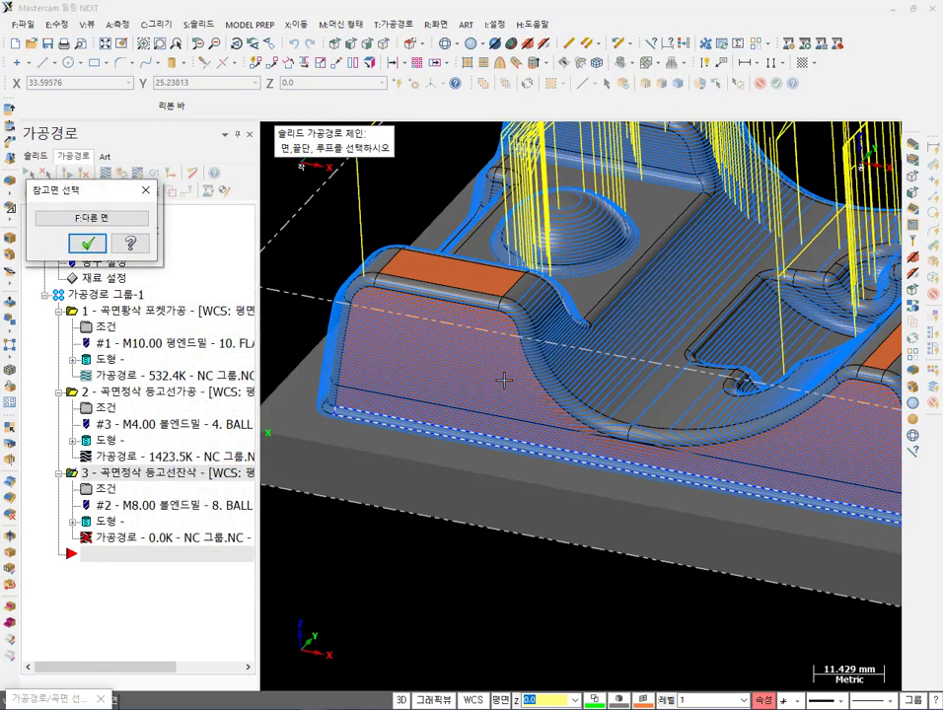
left_click(91, 217)
scroll(483, 345, "down", 5)
middle_click_drag(488, 363, 505, 459)
left_click(336, 44)
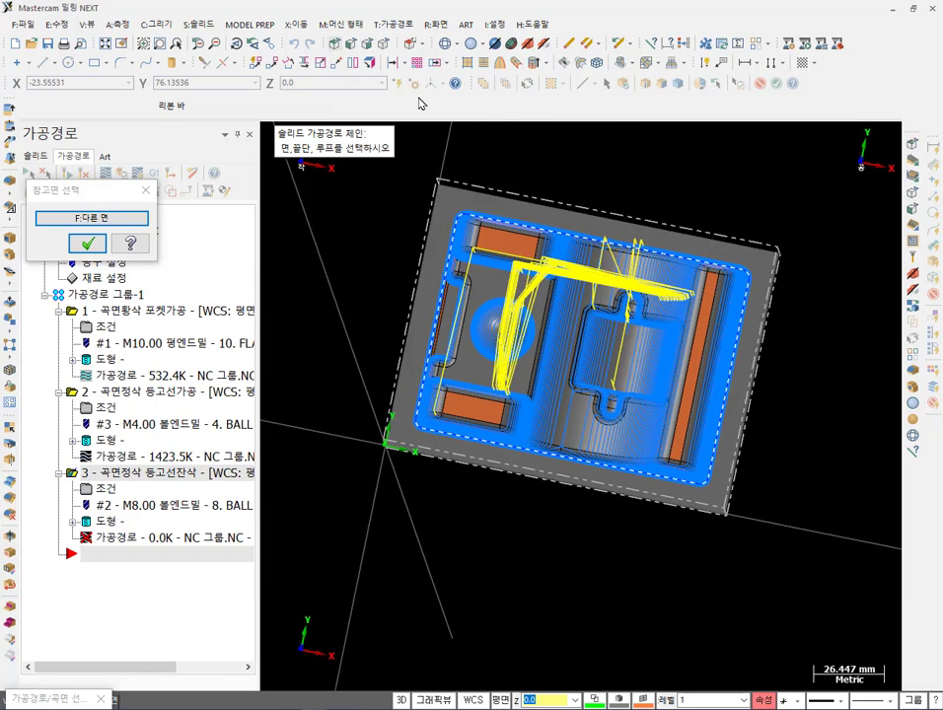
scroll(565, 352, "up", 1)
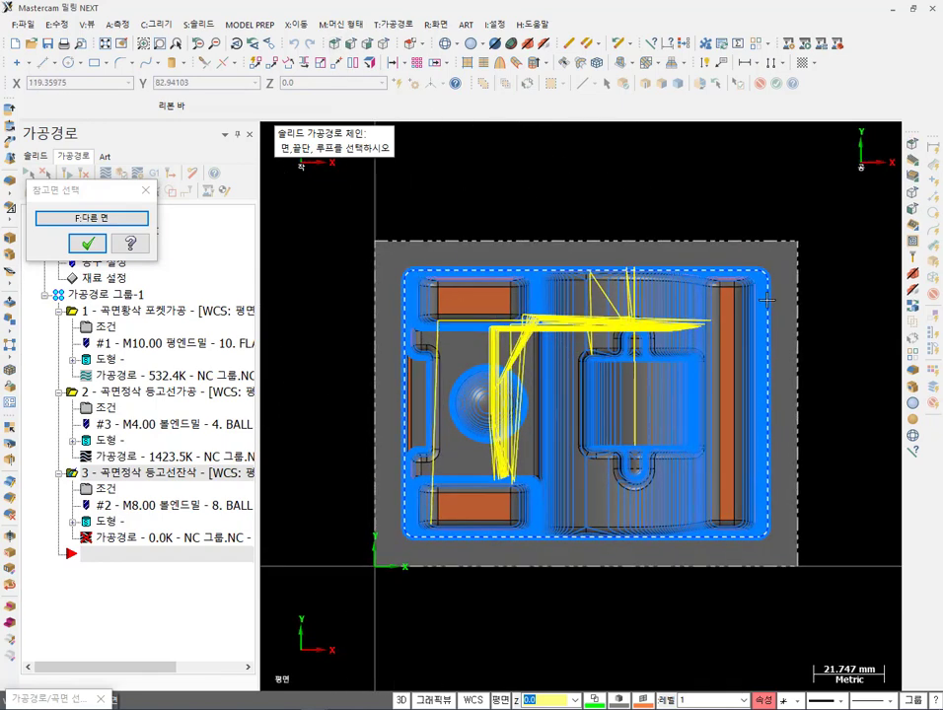
left_click(86, 243)
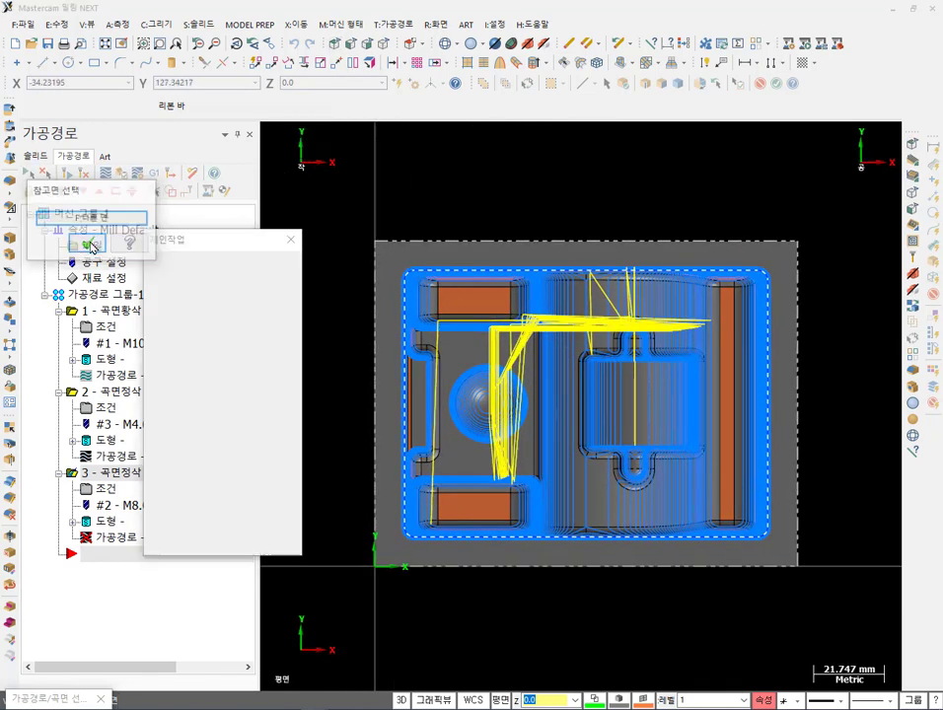
left_click(208, 538)
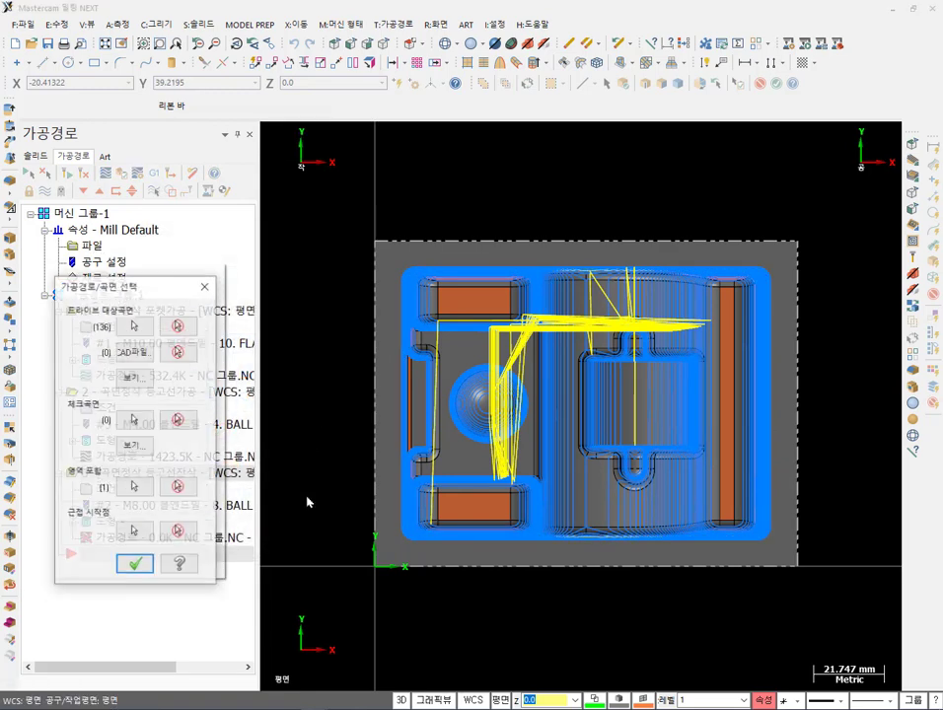
left_click(136, 556)
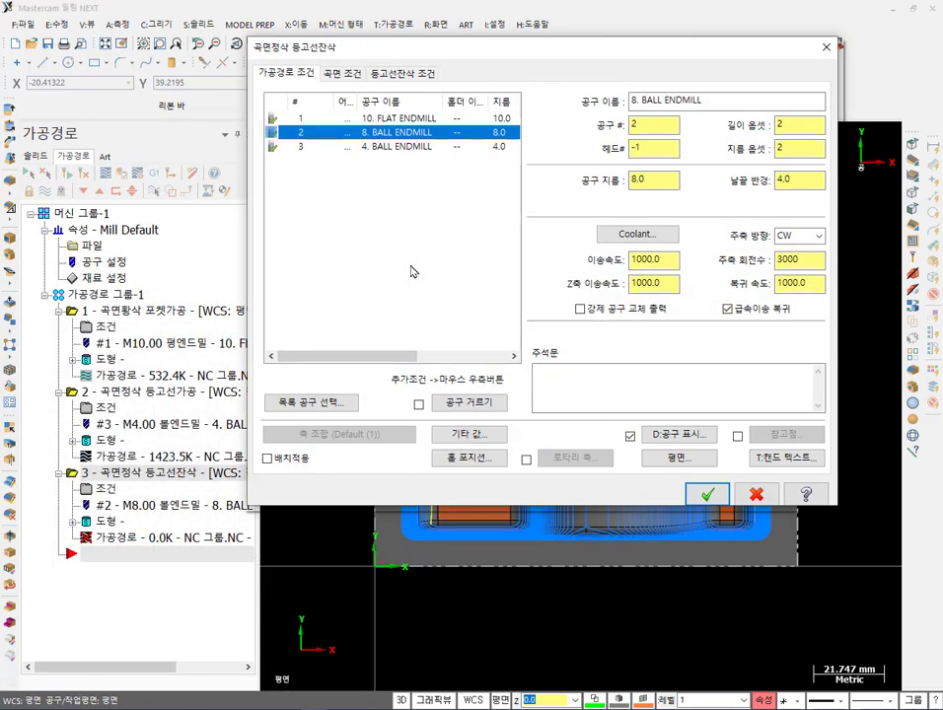
- Choose the 4 mm ball endmill for the shallow toolpath and enable an absolute clearance height of 50
left_click(375, 146)
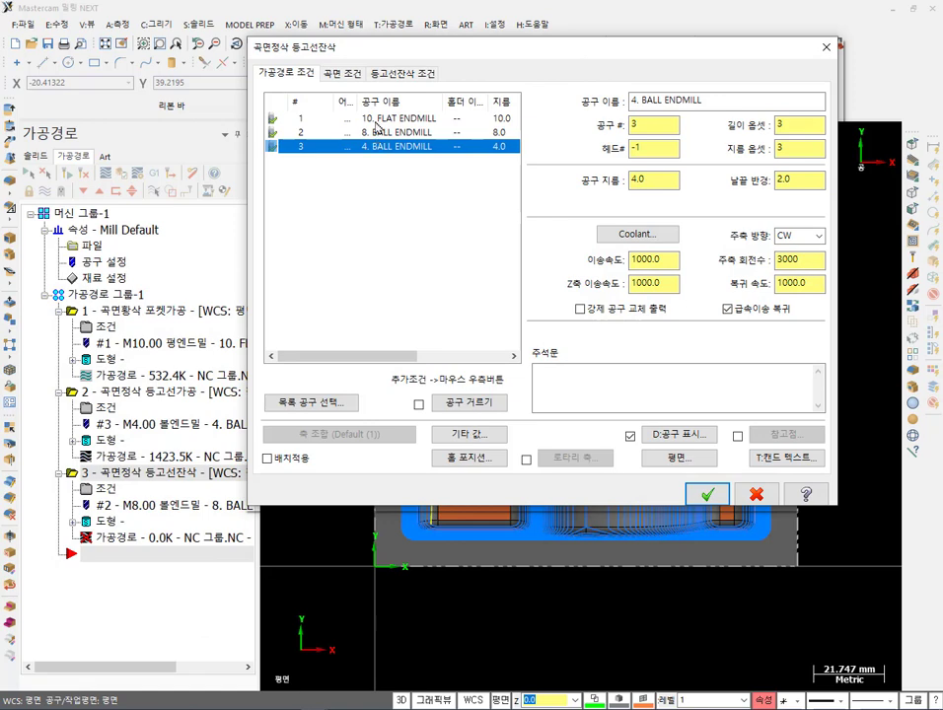
left_click(343, 74)
left_click(444, 104)
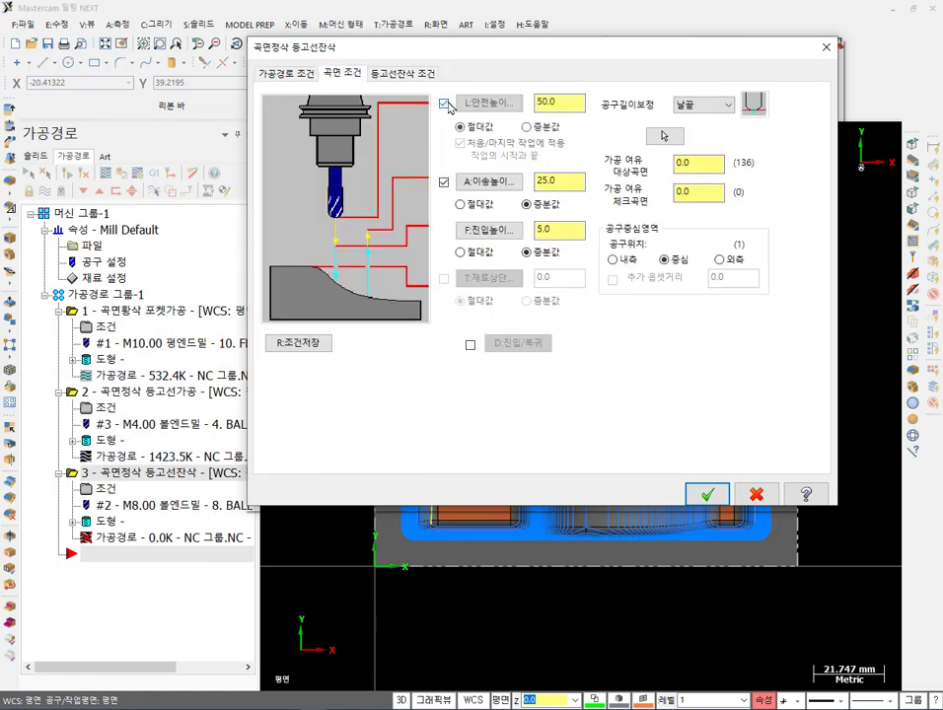
- Set the shallow toolpath's maximum stepover to 0.5 and its end slope angle to 40, and generate it
left_click(420, 77)
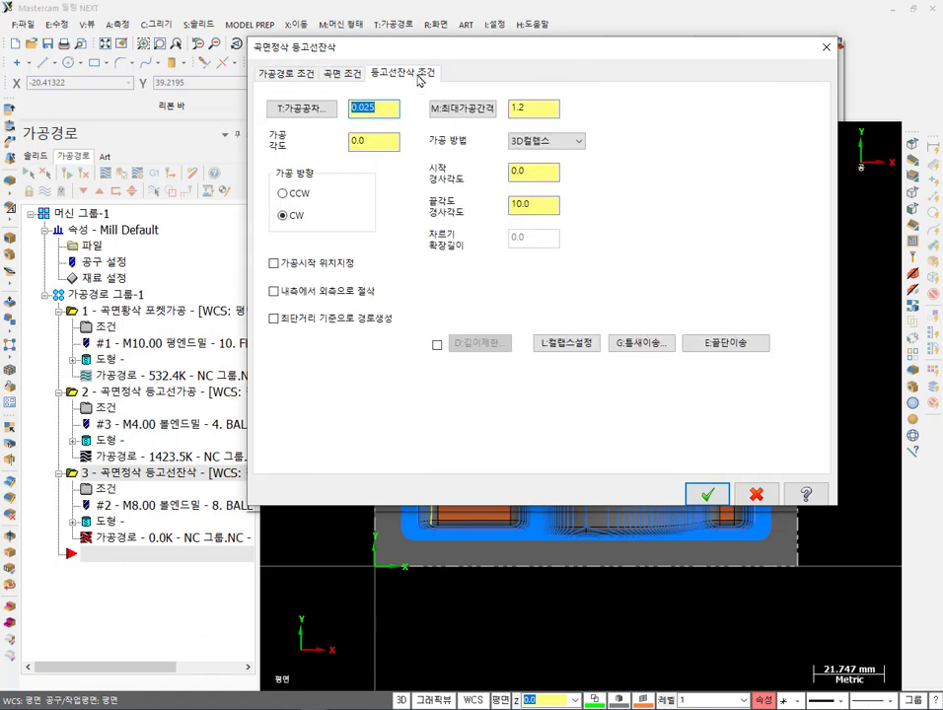
left_click(544, 109)
double_click(545, 109)
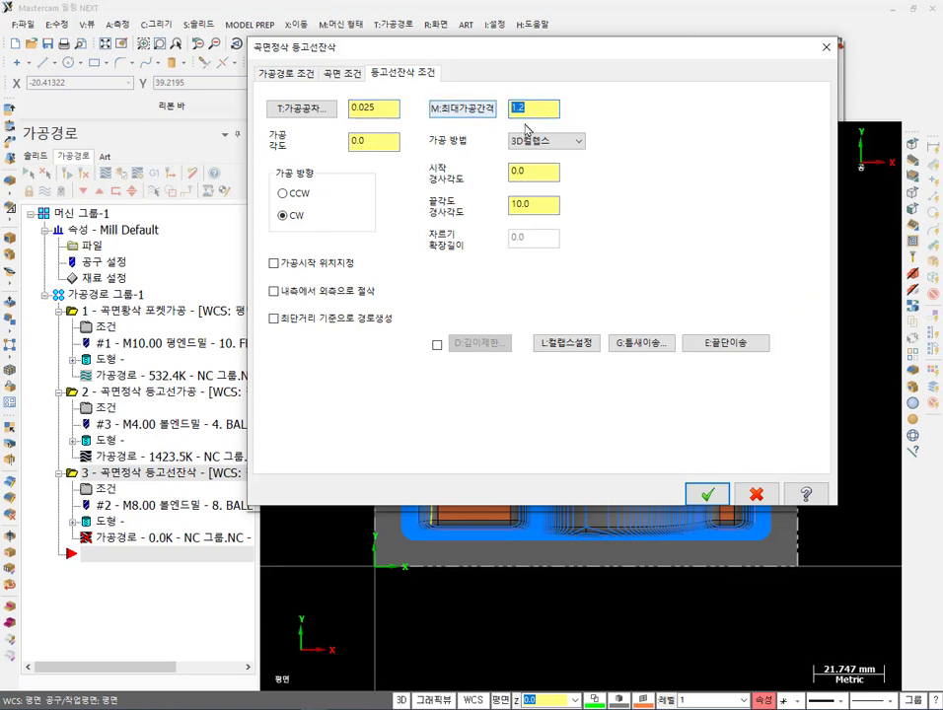
type("0.5")
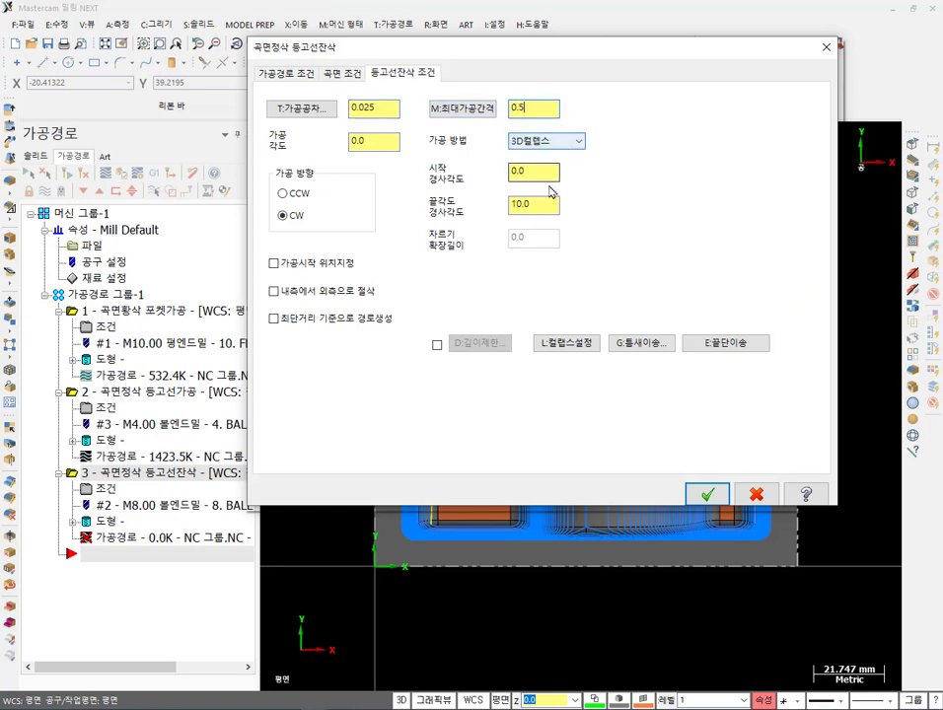
left_click(542, 204)
left_click_drag(541, 204, 476, 221)
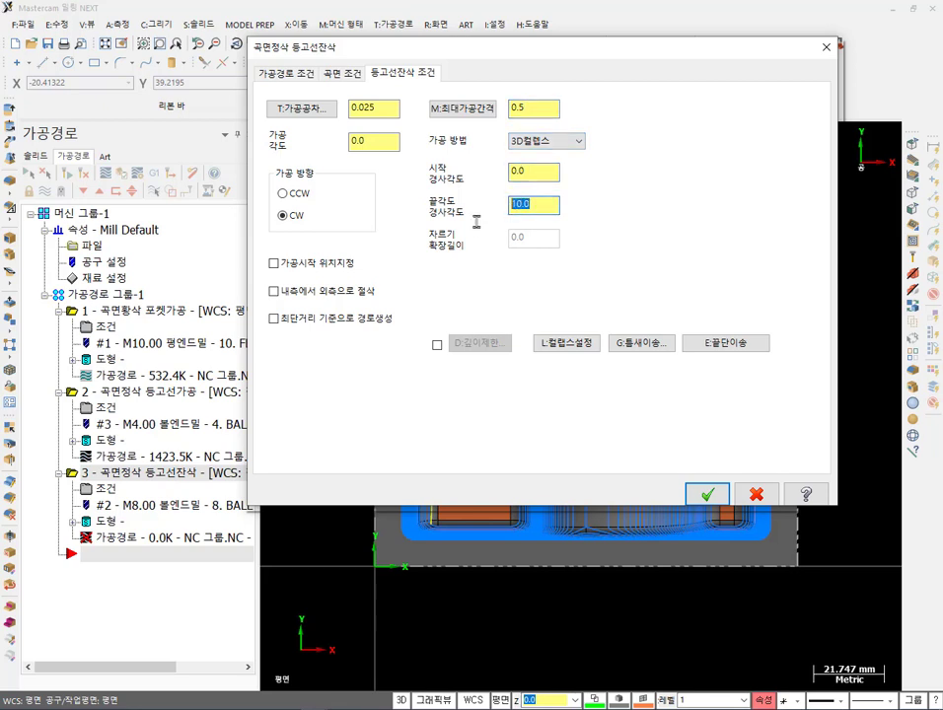
type("40")
left_click(543, 174)
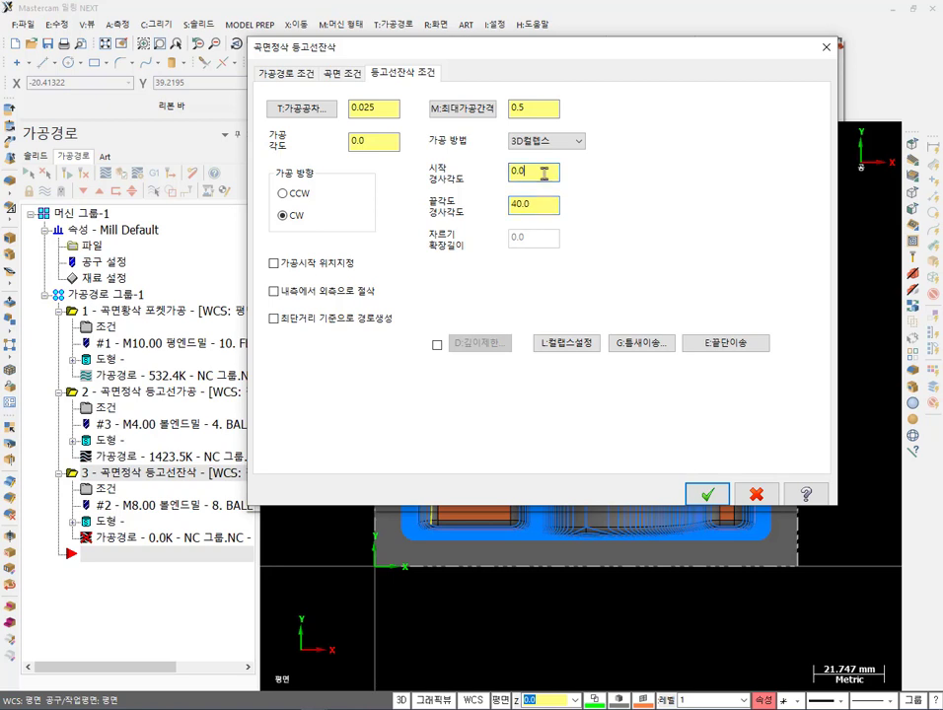
left_click(541, 203)
left_click(709, 496)
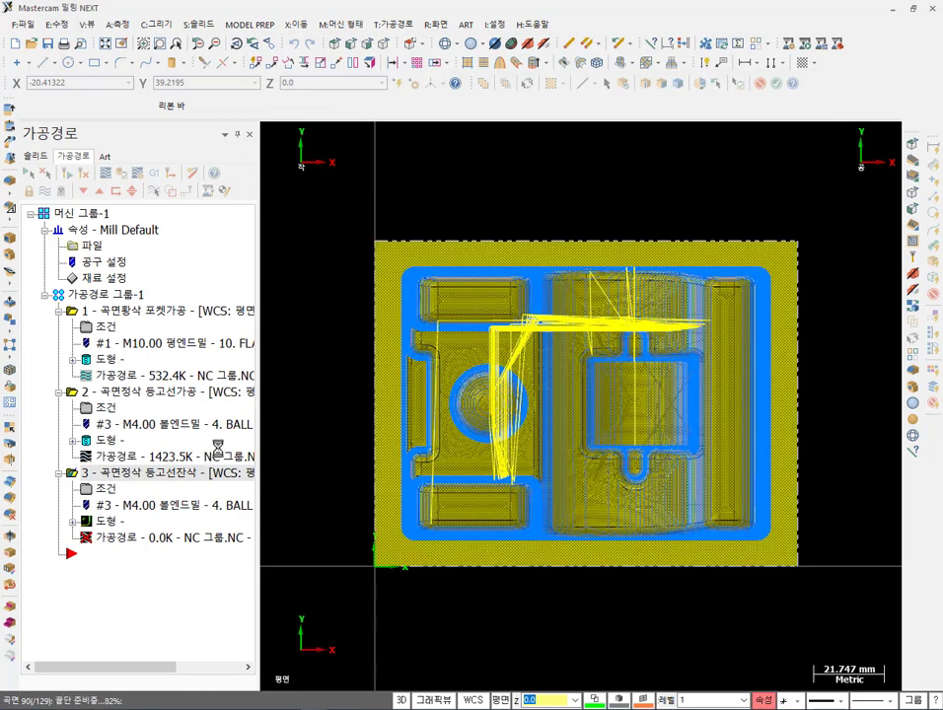
- Limit the toolpath display to selected operations and examine the finish contour alone and together with the shallow toolpath
key("alt+7")
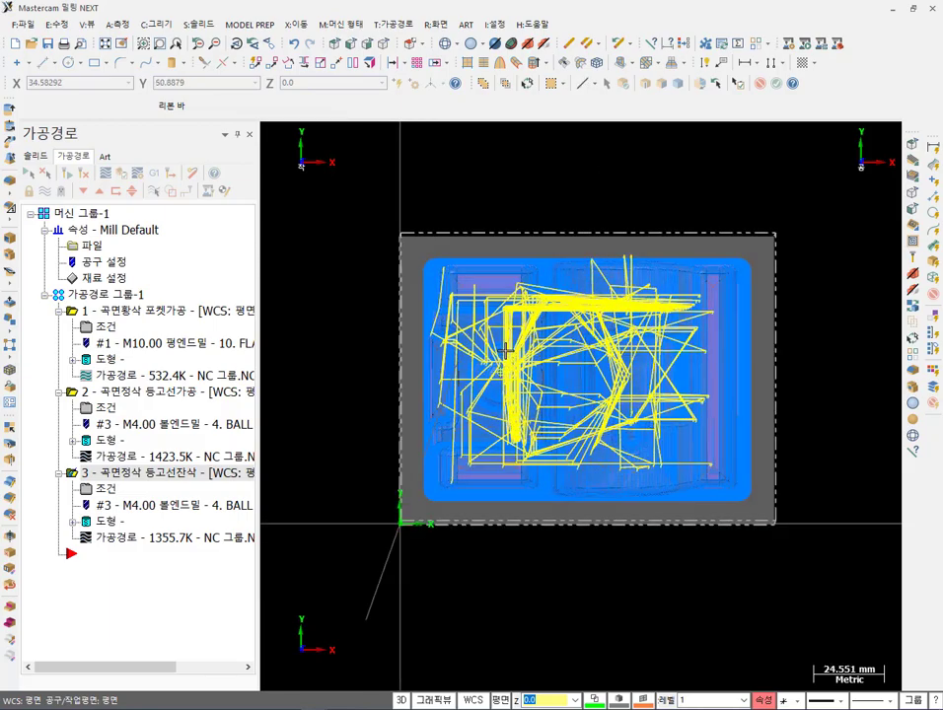
scroll(468, 432, "up", 5)
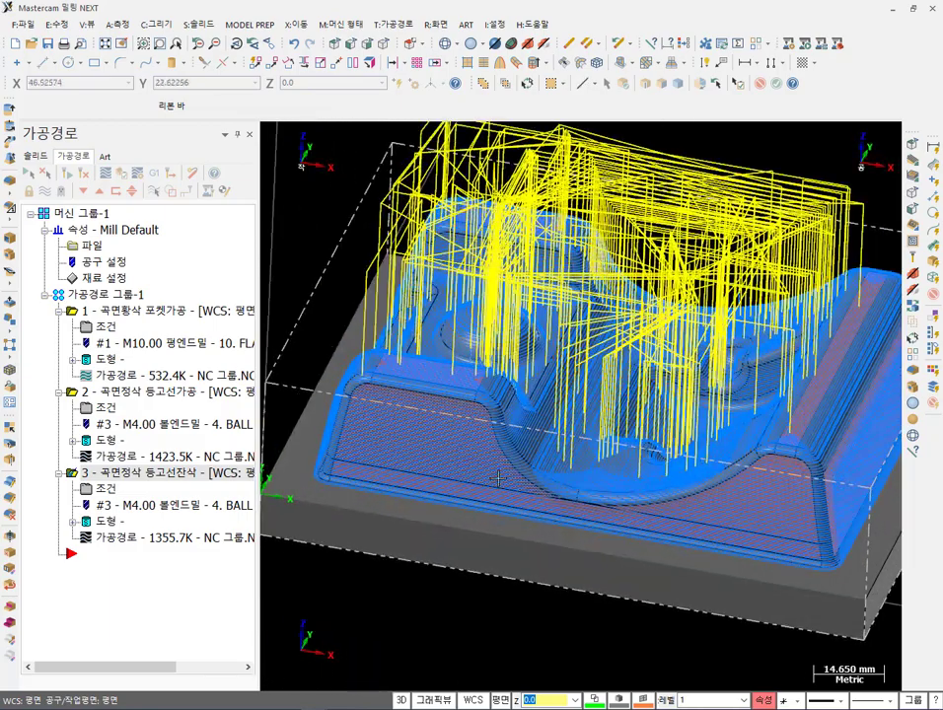
left_click(154, 192)
scroll(517, 471, "down", 3)
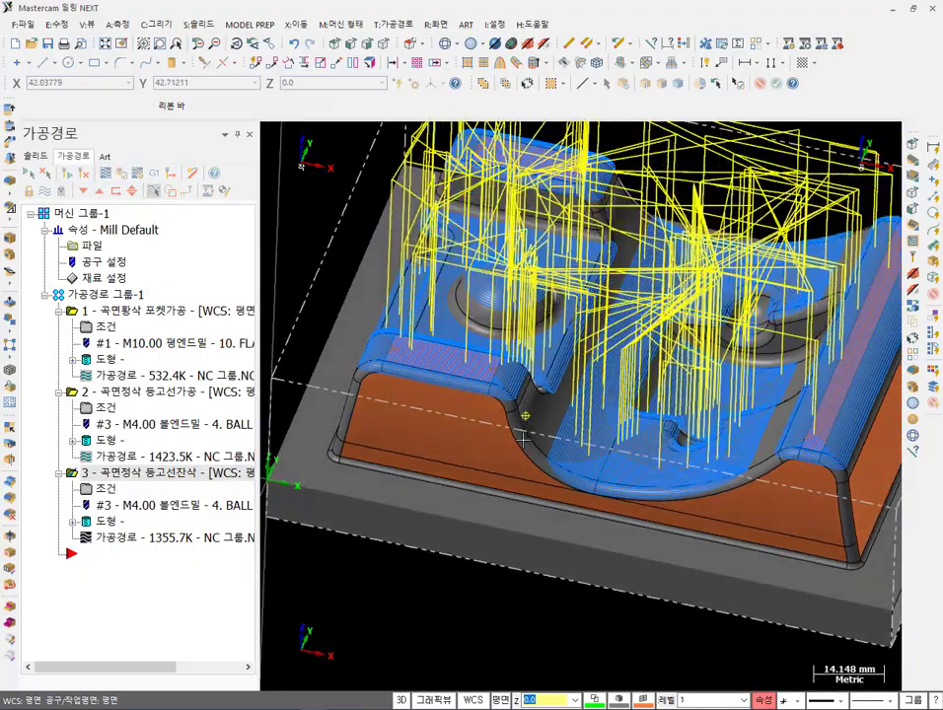
middle_click_drag(517, 470, 523, 437)
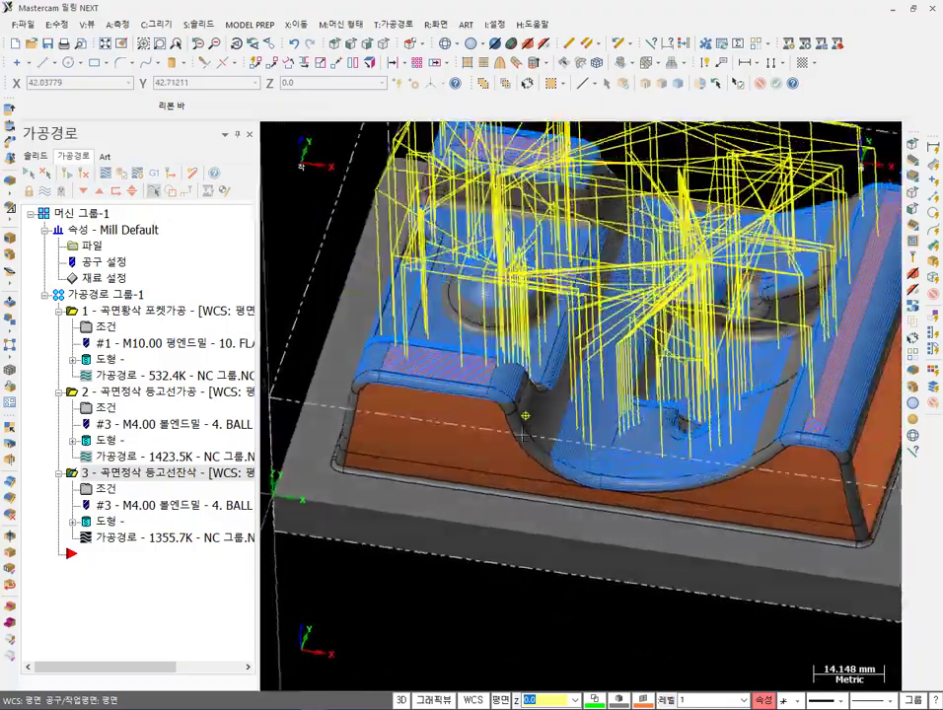
left_click(116, 393)
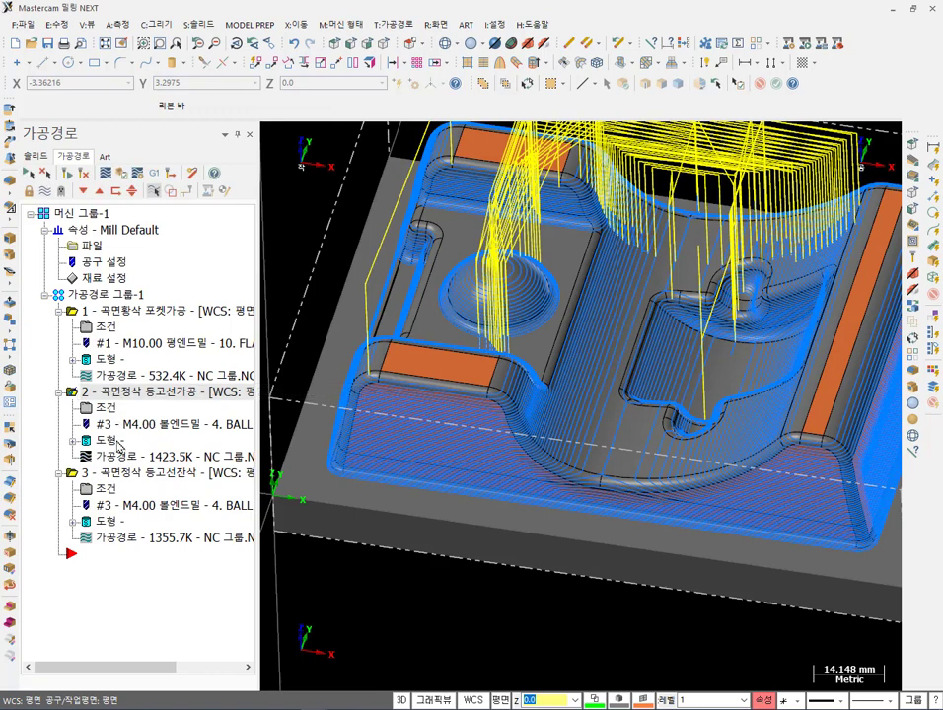
left_click(123, 477)
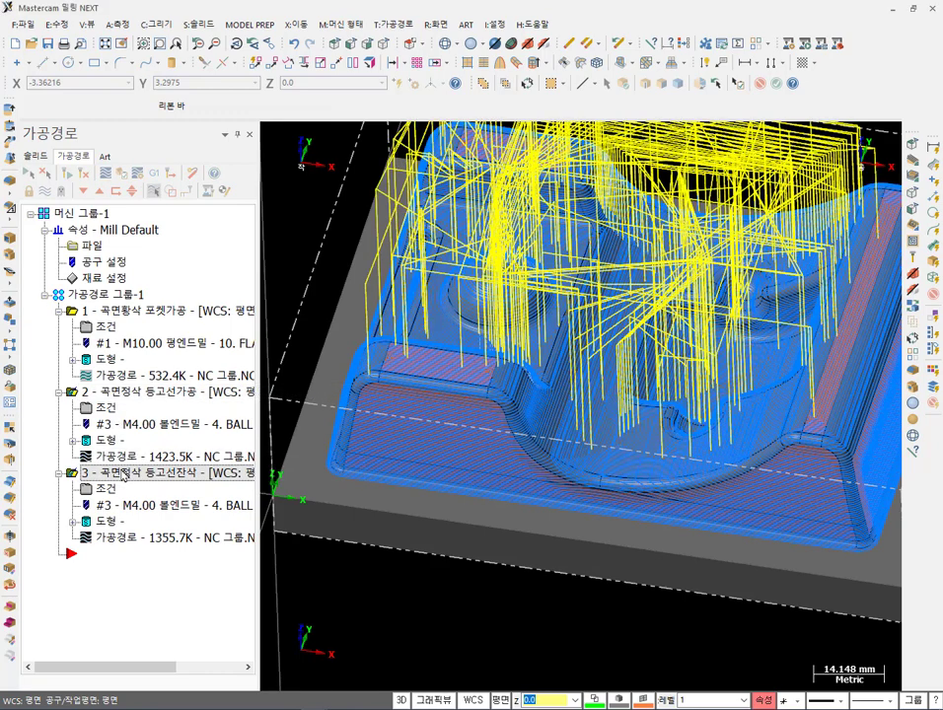
- Verify all operations of the toolpath group in Mastercam Simulator and compare the machined stock with the workpiece
left_click(112, 295)
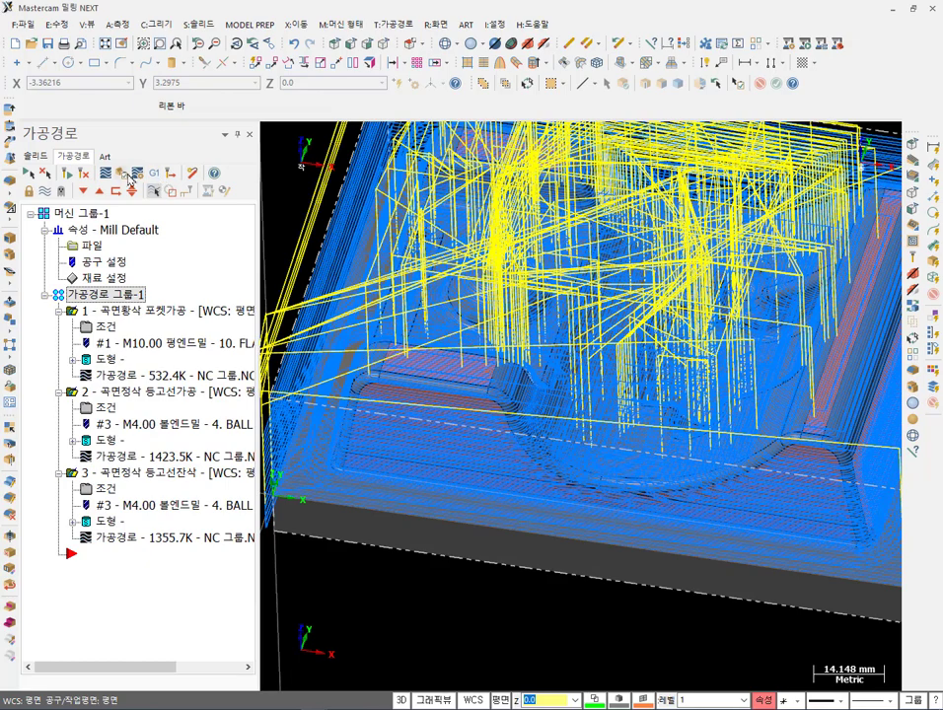
left_click(121, 175)
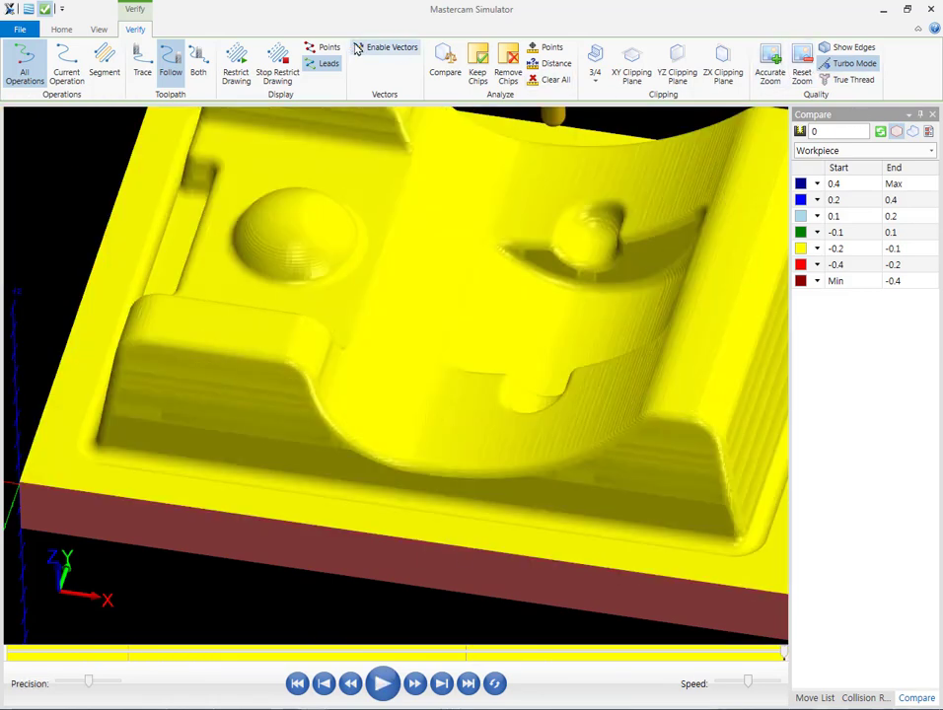
left_click(441, 58)
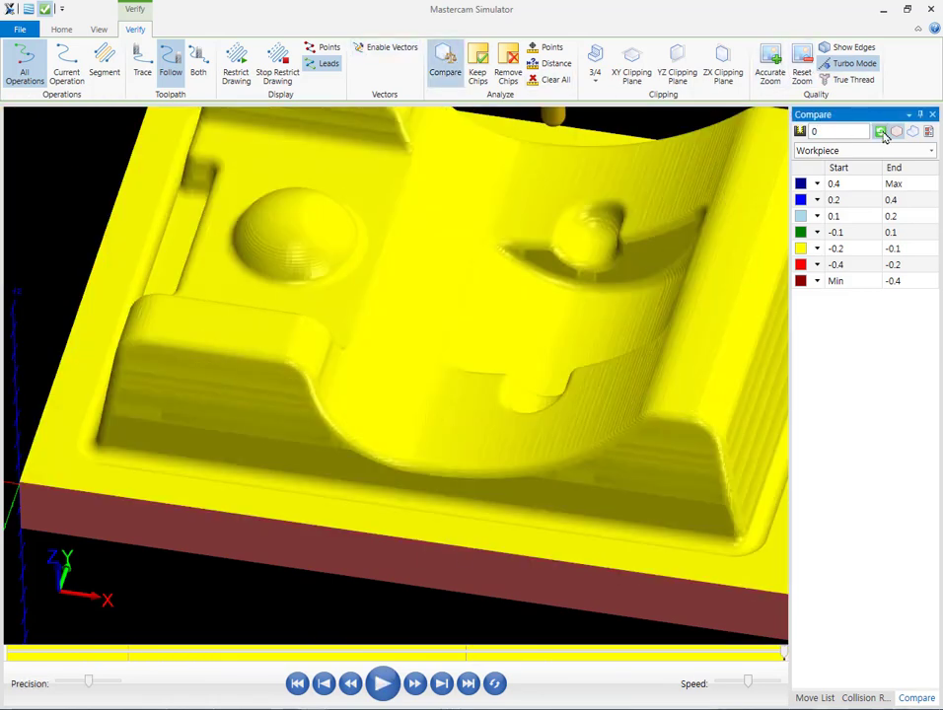
- Examine the comparison colours across the valley, dome, raised blocks and base perimeter for leftover material
scroll(466, 464, "down", 4)
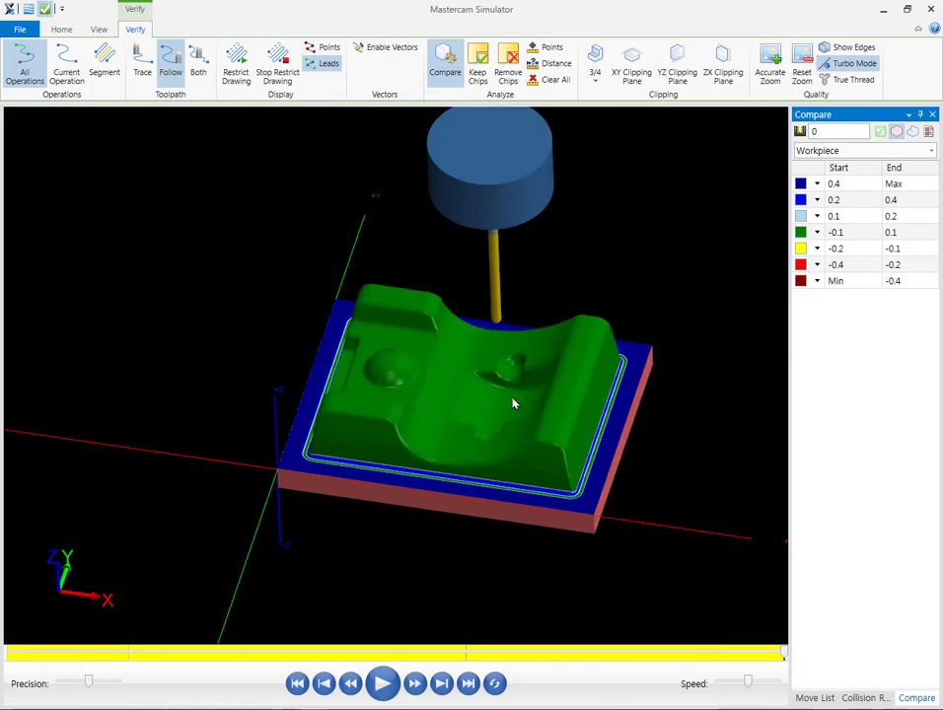
scroll(515, 393, "up", 2)
mouse_move(515, 393)
middle_mouse_down()
mouse_move(444, 425)
mouse_move(429, 446)
mouse_move(548, 381)
mouse_move(572, 382)
mouse_move(527, 384)
mouse_move(472, 365)
mouse_move(526, 371)
mouse_move(522, 392)
middle_mouse_up()
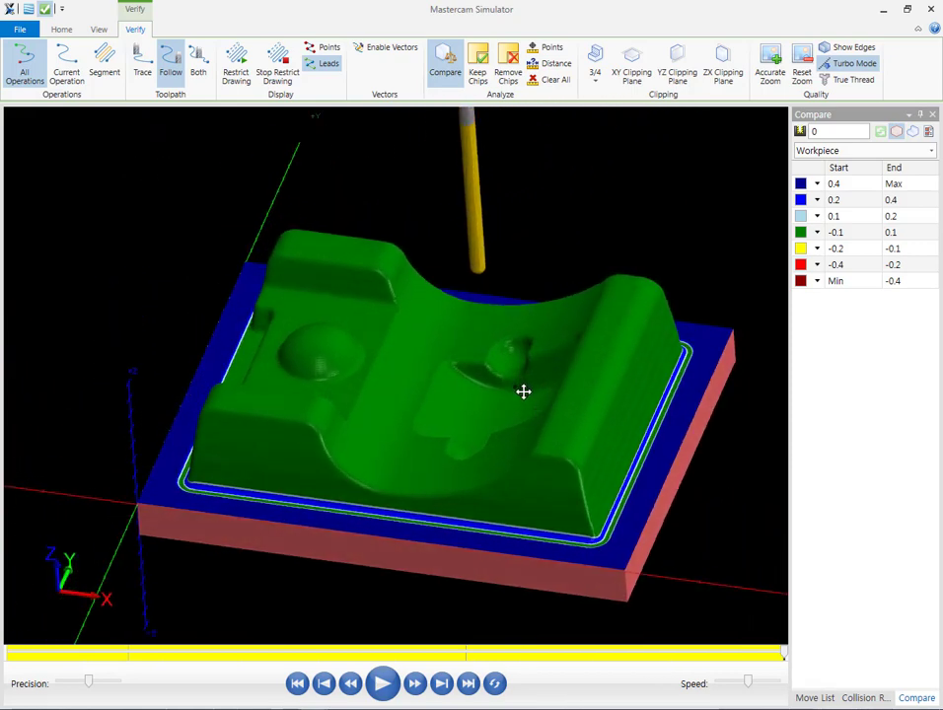
scroll(472, 428, "up", 3)
scroll(472, 428, "up", 3)
scroll(473, 425, "down", 3)
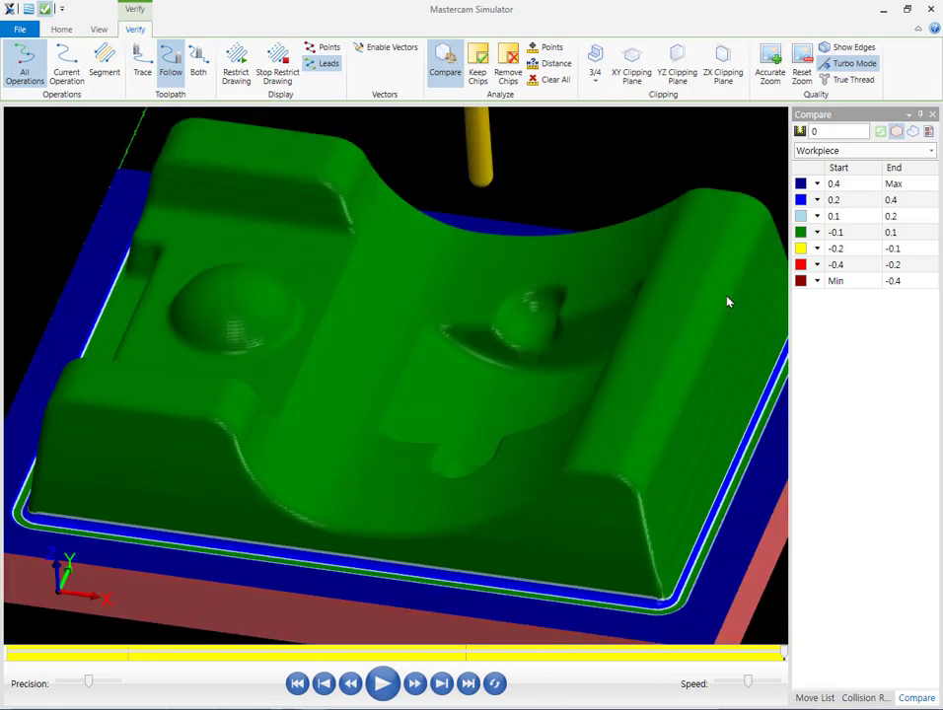
scroll(518, 354, "down", 2)
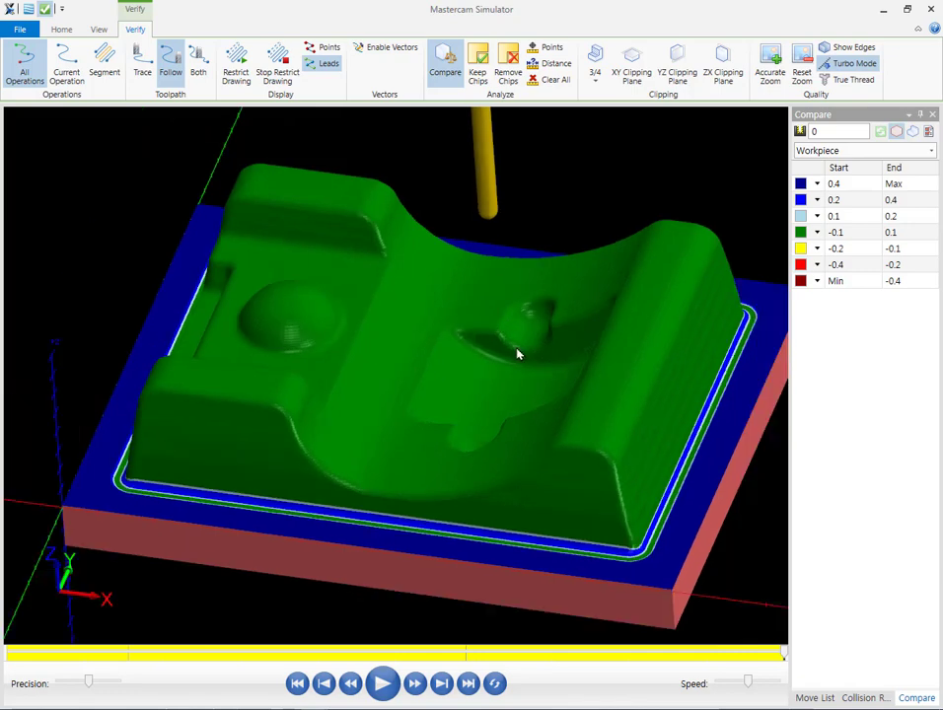
middle_click_drag(578, 369, 608, 361)
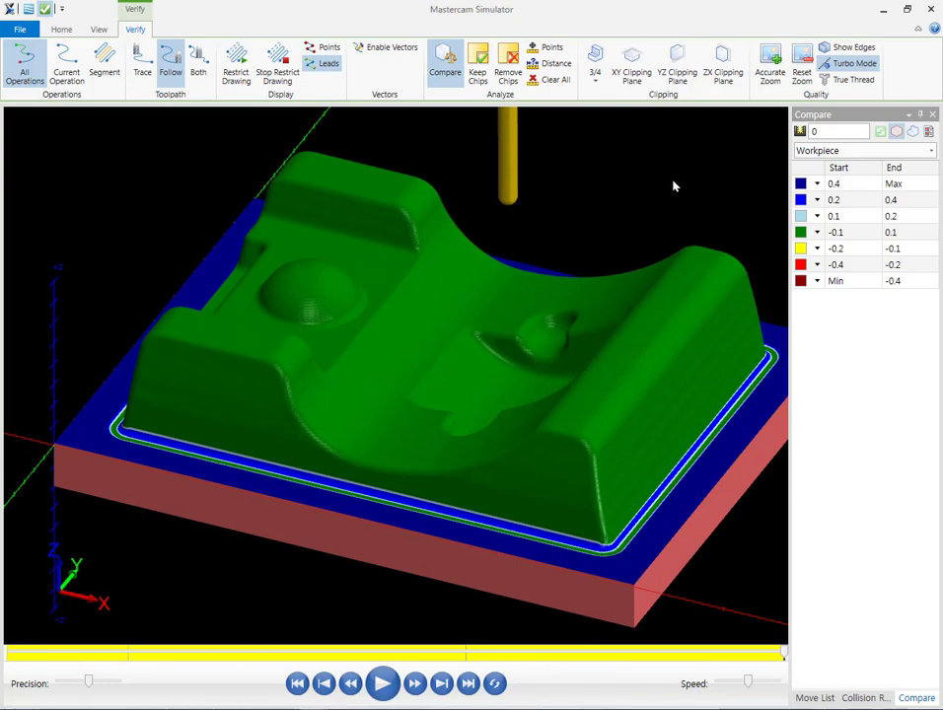
- Take a closer look at the compared stock's base corner and switch from Mastercam Simulator back to the Mastercam window
scroll(671, 177, "down", 2)
scroll(643, 499, "up", 3)
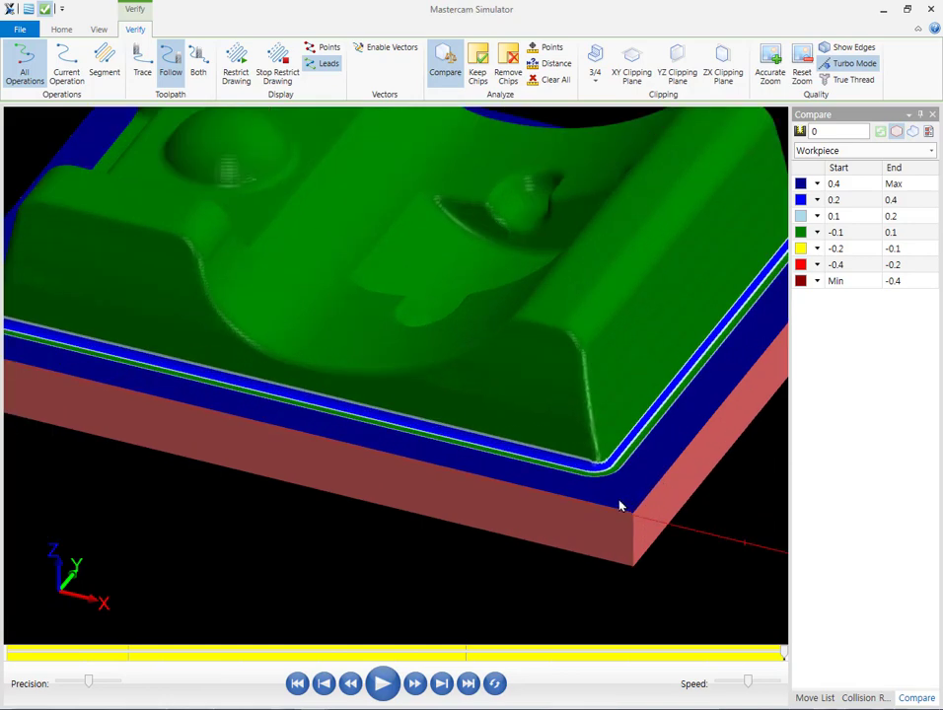
left_click(883, 9)
mouse_move(316, 708)
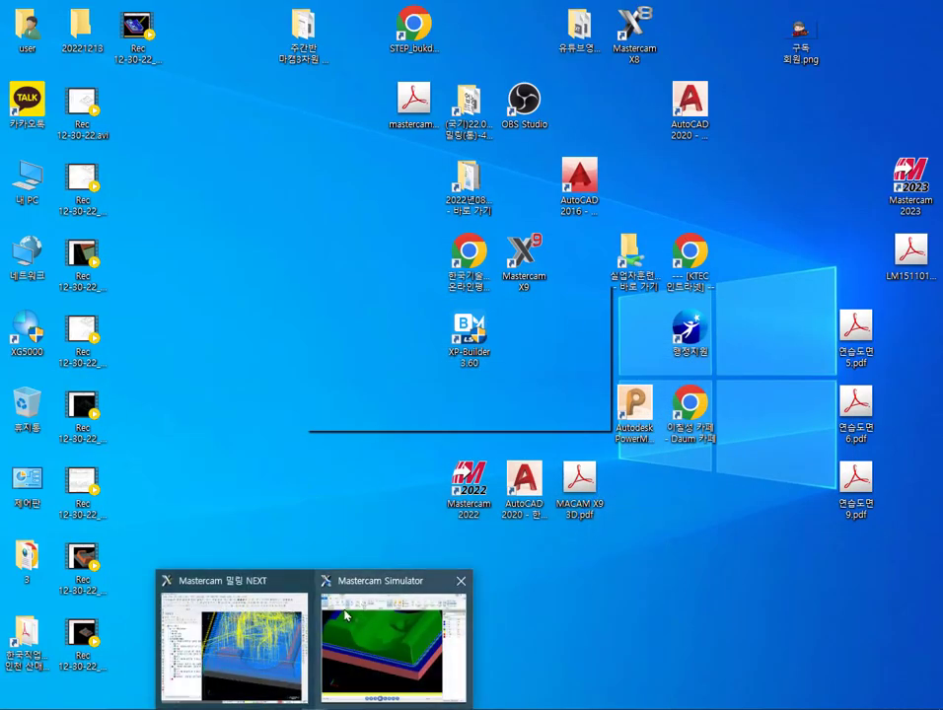
left_click(285, 643)
- Copy the surface rough pocket operation to after the finish shallow operation and collapse the three original operations in the operations tree
left_click(138, 311)
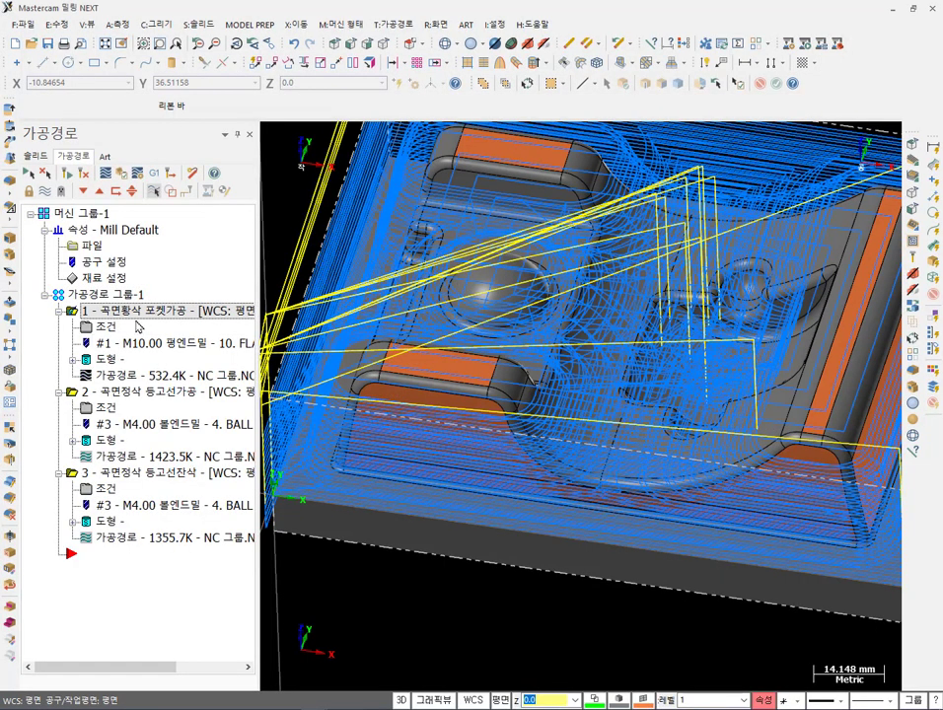
left_click_drag(125, 314, 87, 598)
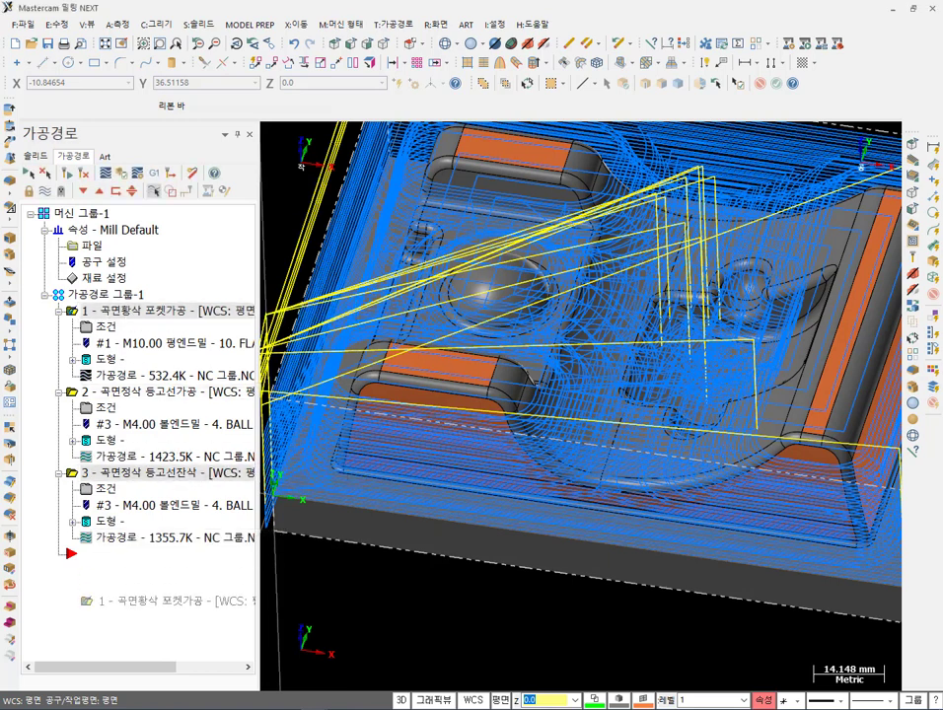
right_click_drag(87, 598, 140, 602)
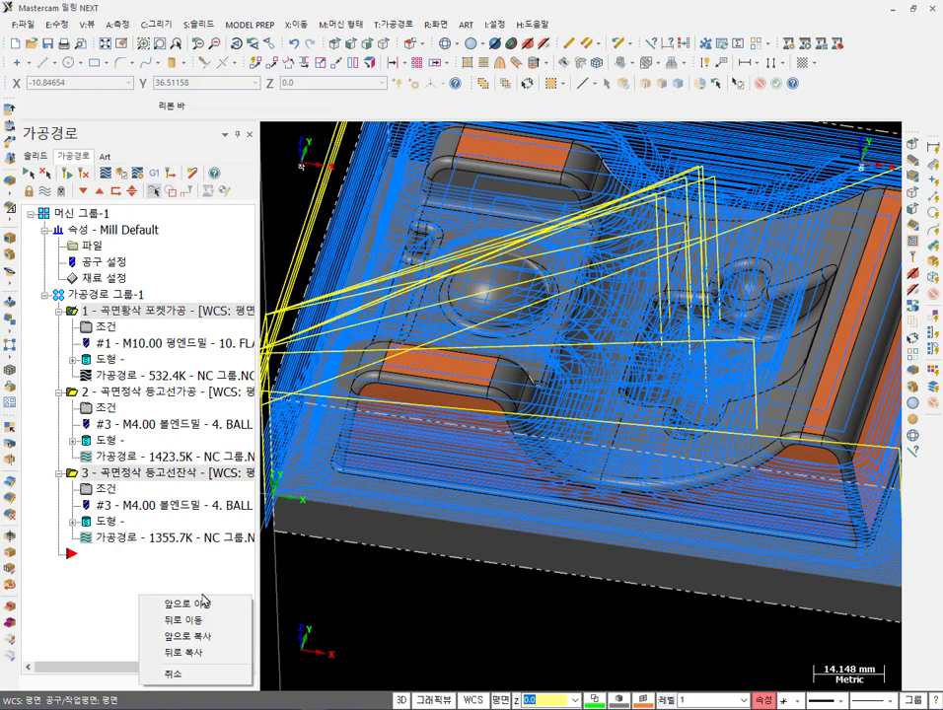
left_click(187, 653)
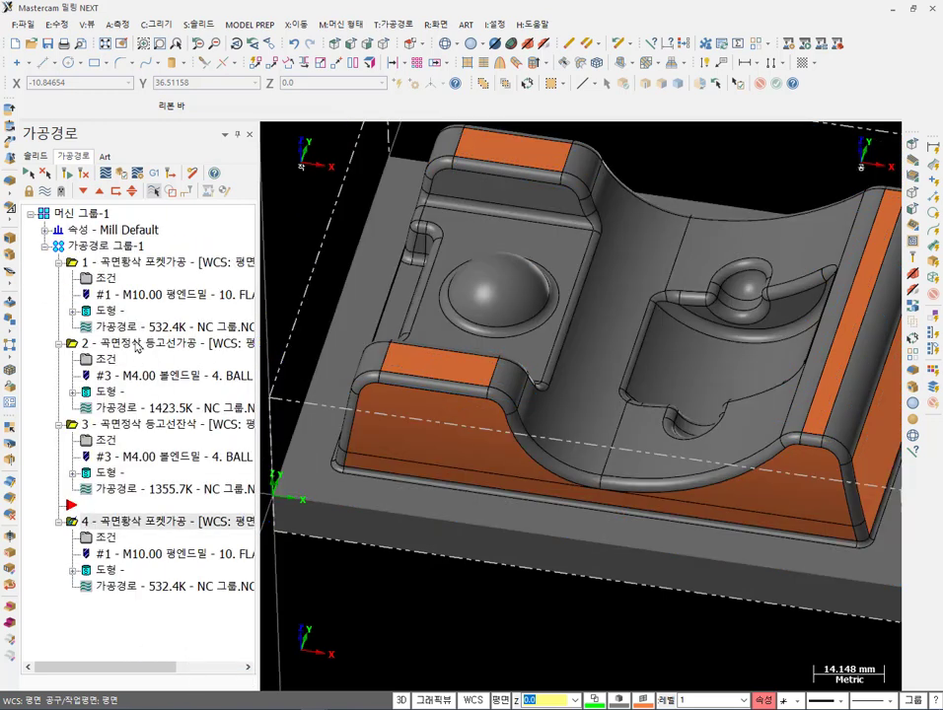
left_click(58, 263)
left_click(58, 279)
left_click(59, 294)
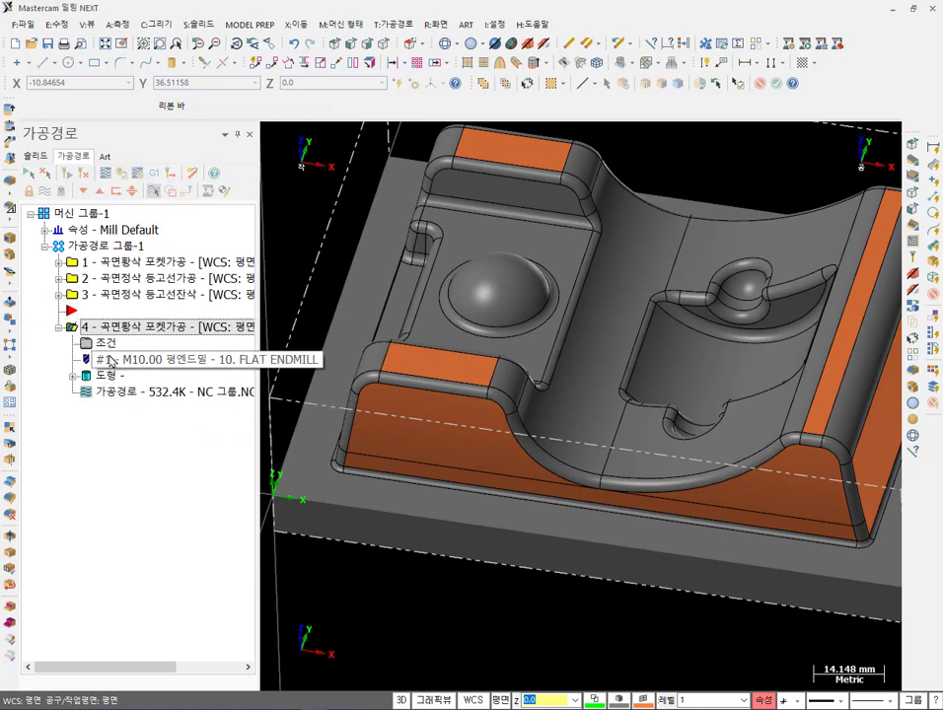
- Enable flat-area facing in the copied pocket operation's rough parameters, accept the facing settings, and regenerate the toolpath
left_click(107, 343)
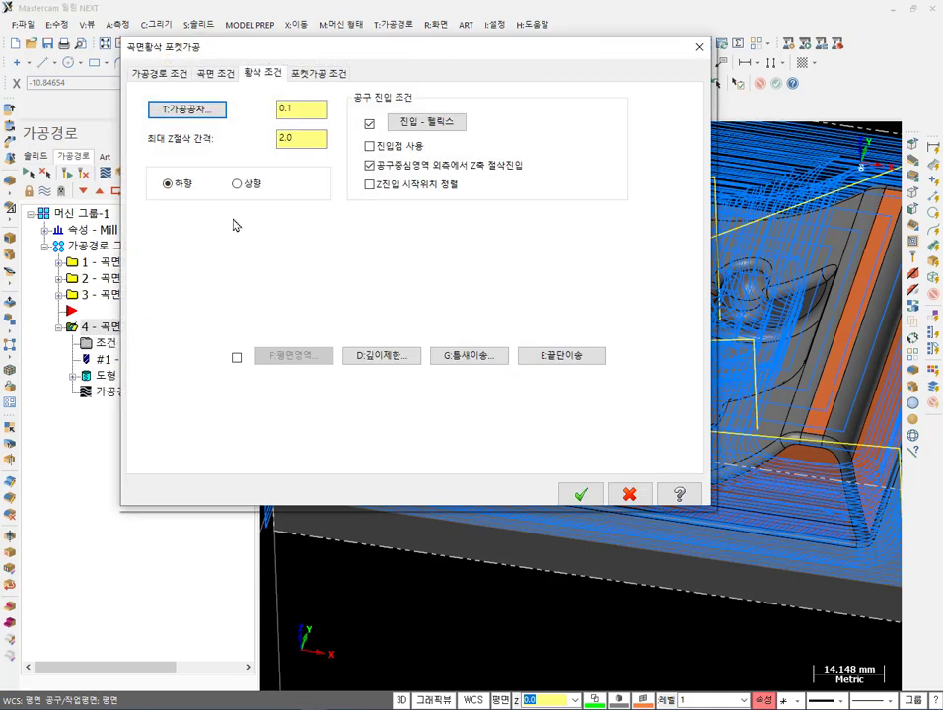
left_click(236, 358)
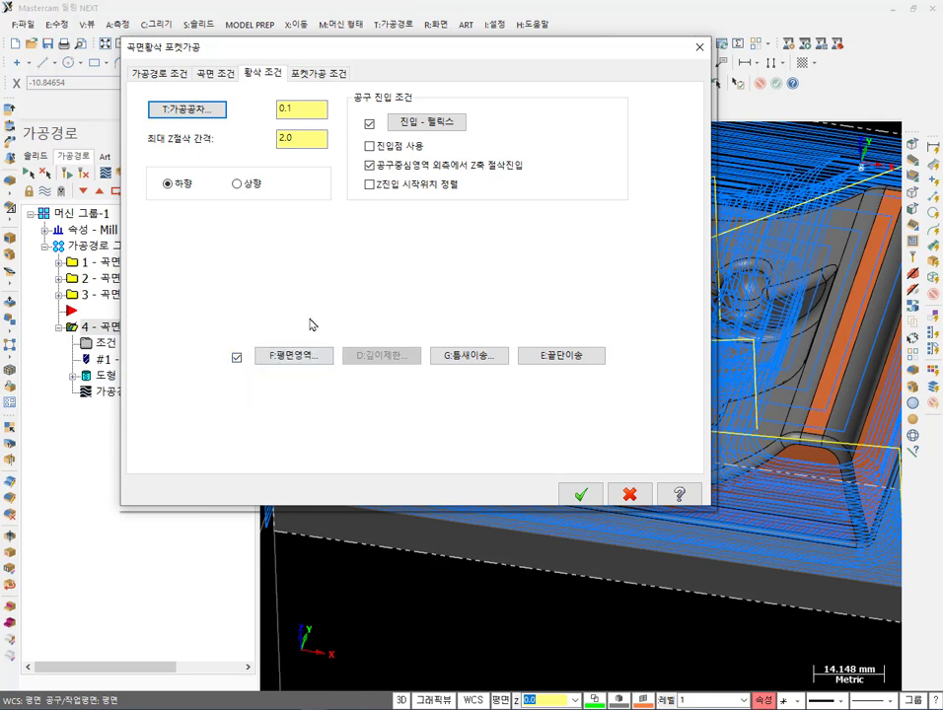
left_click(310, 364)
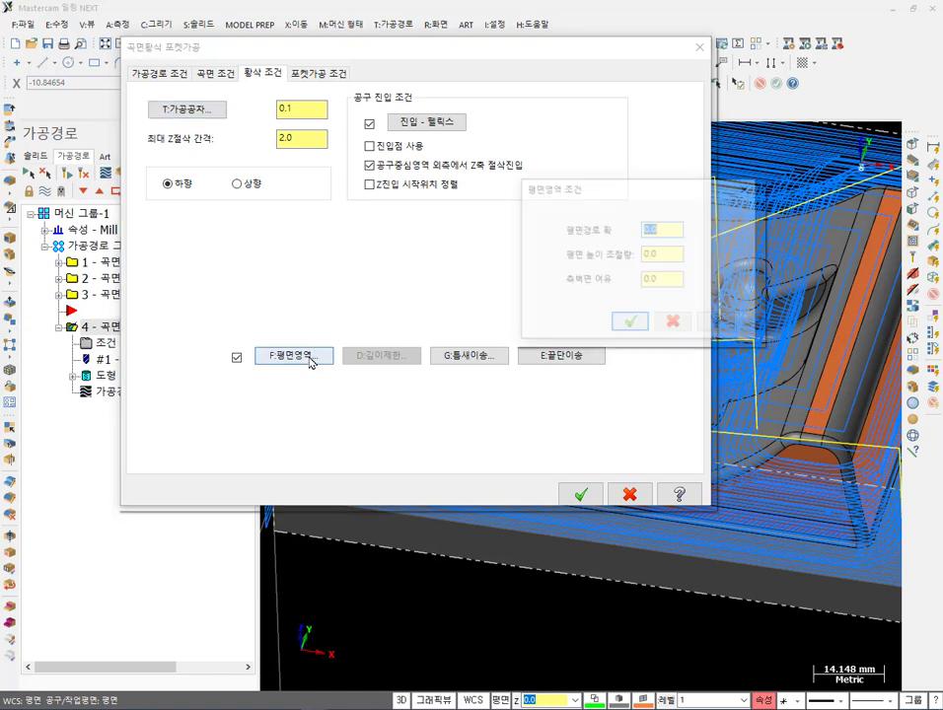
left_click(677, 280)
left_click(636, 324)
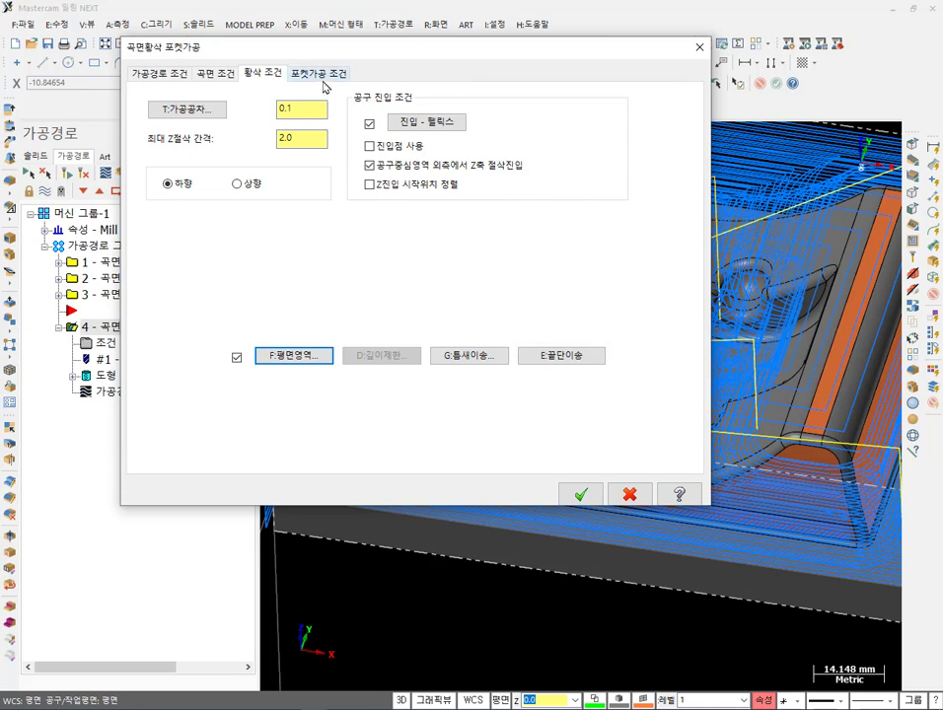
left_click(580, 494)
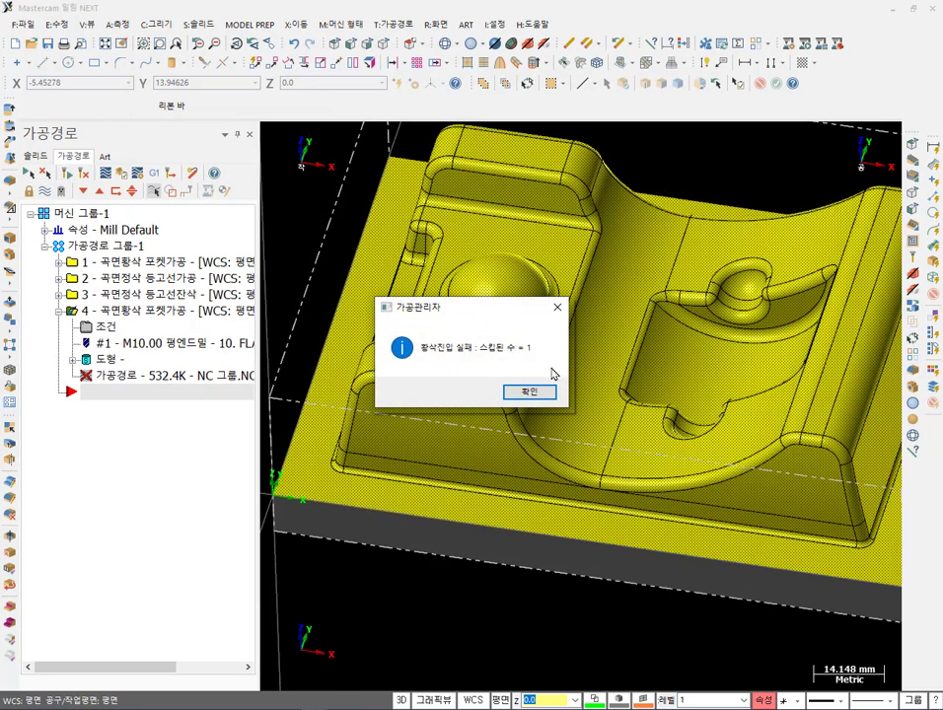
left_click(533, 392)
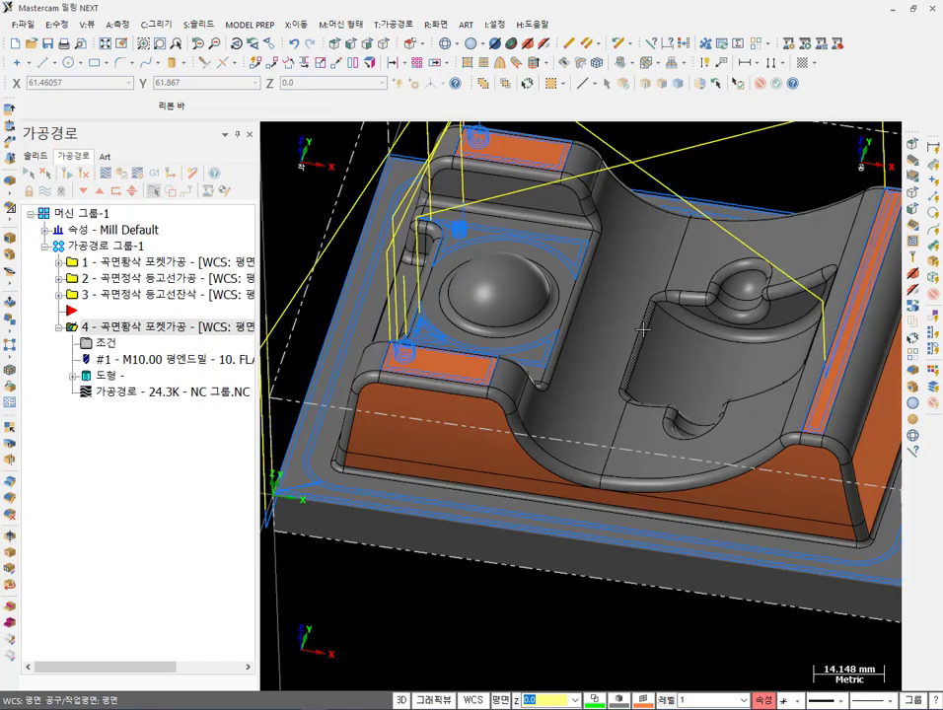
- Examine the flat-area toolpath around the dome and the base corner, including its height above the base in the front view
scroll(643, 325, "down", 4)
mouse_move(642, 321)
middle_mouse_down()
mouse_move(655, 262)
mouse_move(681, 270)
mouse_move(667, 276)
mouse_move(672, 291)
mouse_move(633, 319)
middle_mouse_up()
scroll(510, 241, "up", 8)
scroll(511, 242, "up", 2)
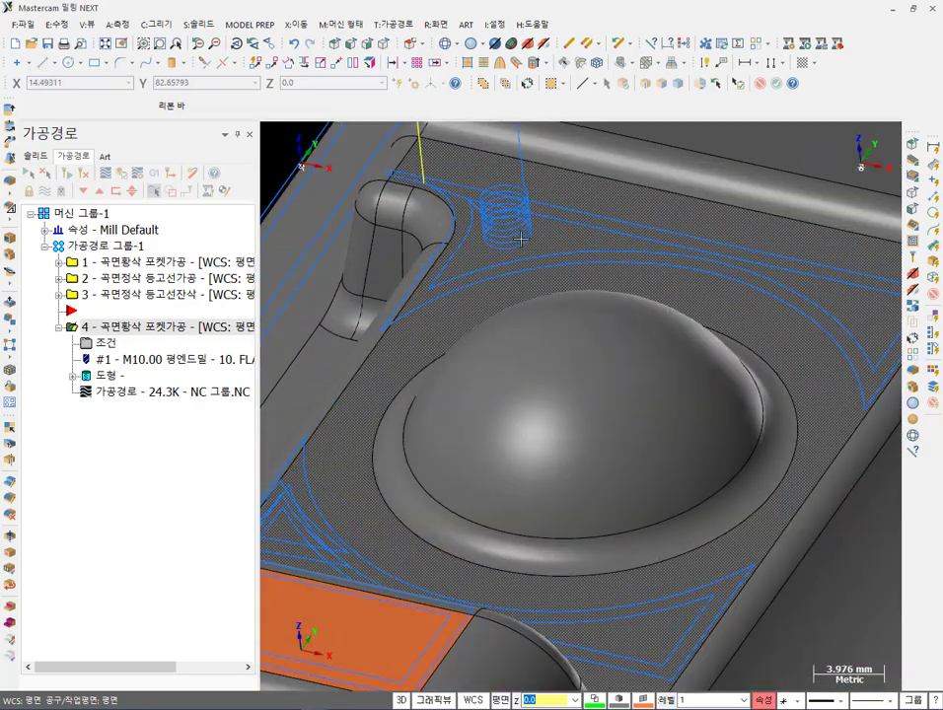
scroll(532, 271, "down", 6)
middle_click_drag(553, 294, 401, 428)
scroll(383, 508, "up", 7)
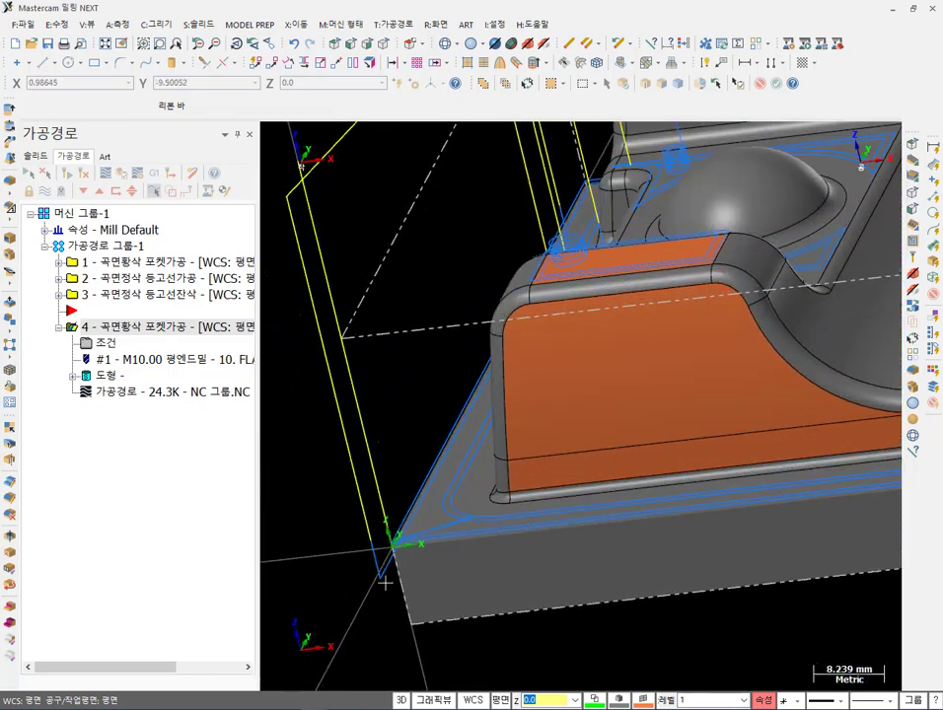
middle_click_drag(424, 482, 426, 474)
scroll(421, 516, "up", 4)
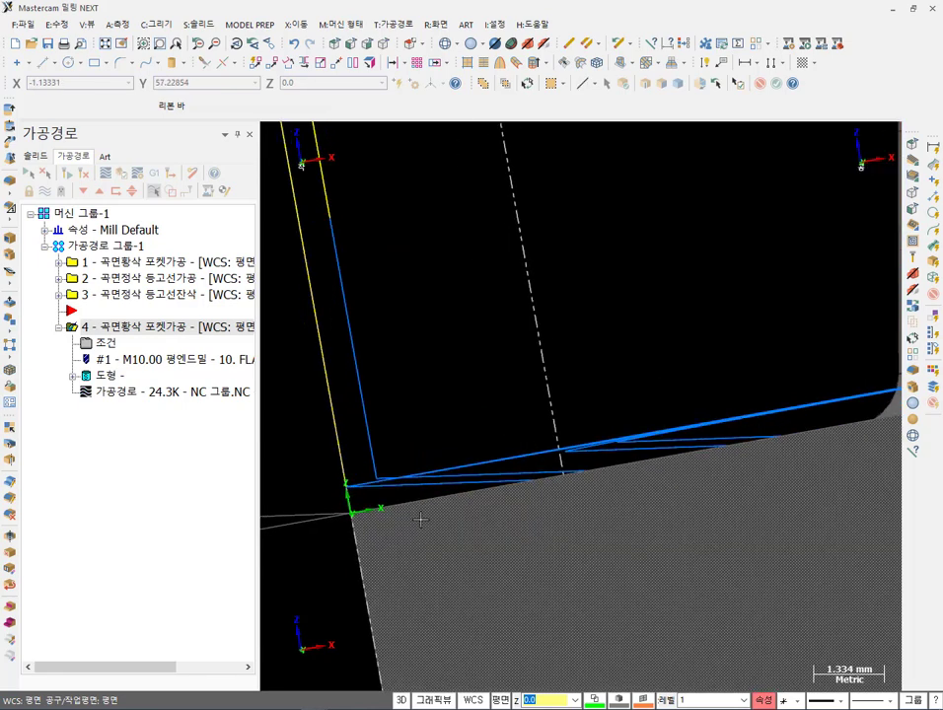
scroll(581, 406, "down", 2)
mouse_move(581, 407)
middle_mouse_down()
mouse_move(577, 348)
mouse_move(599, 325)
mouse_move(600, 336)
middle_mouse_up()
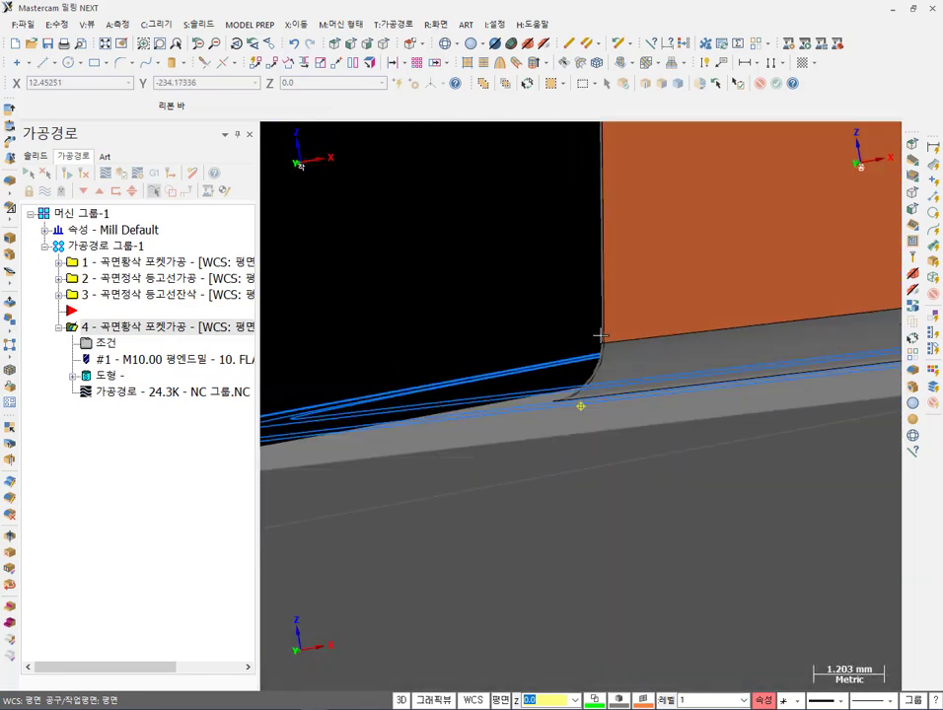
left_click(366, 45)
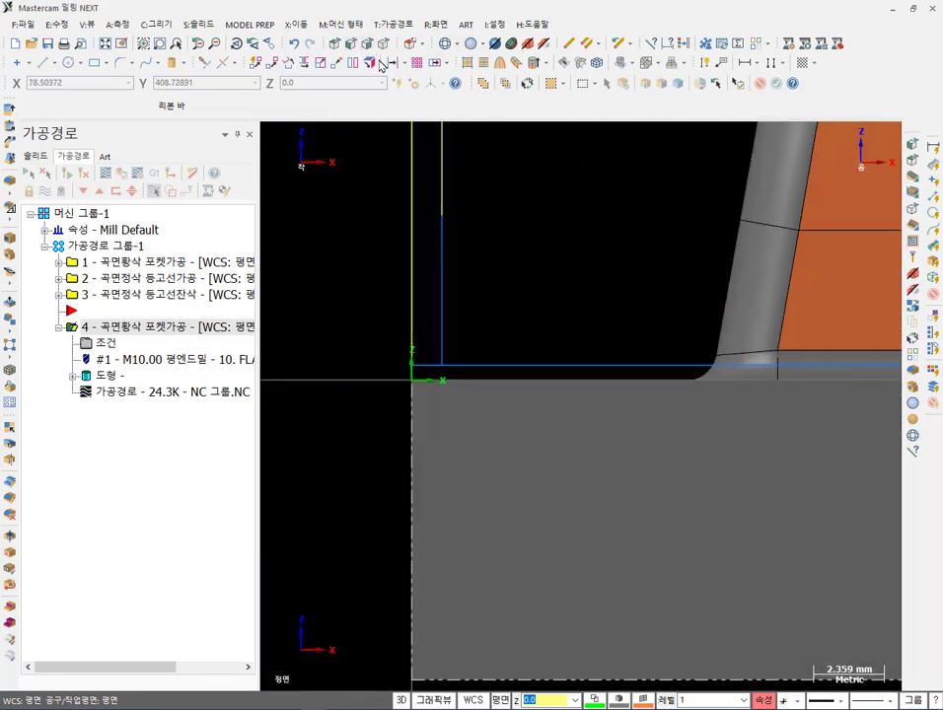
- Set the copied pocket operation's stock to leave on drive surfaces to 0.0 and regenerate the toolpath
left_click(105, 342)
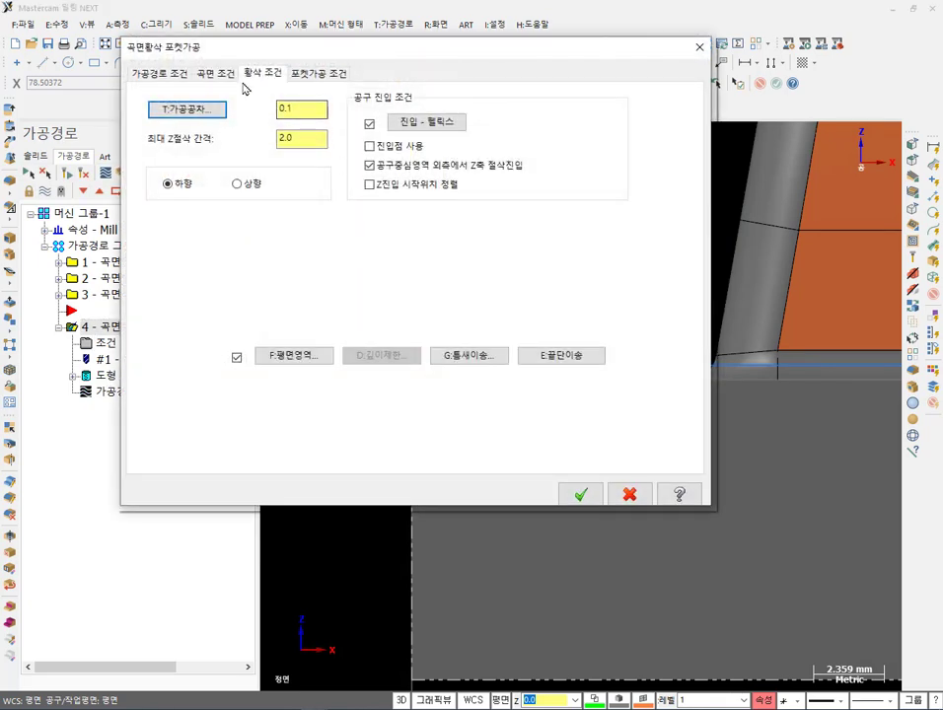
left_click(229, 76)
double_click(557, 162)
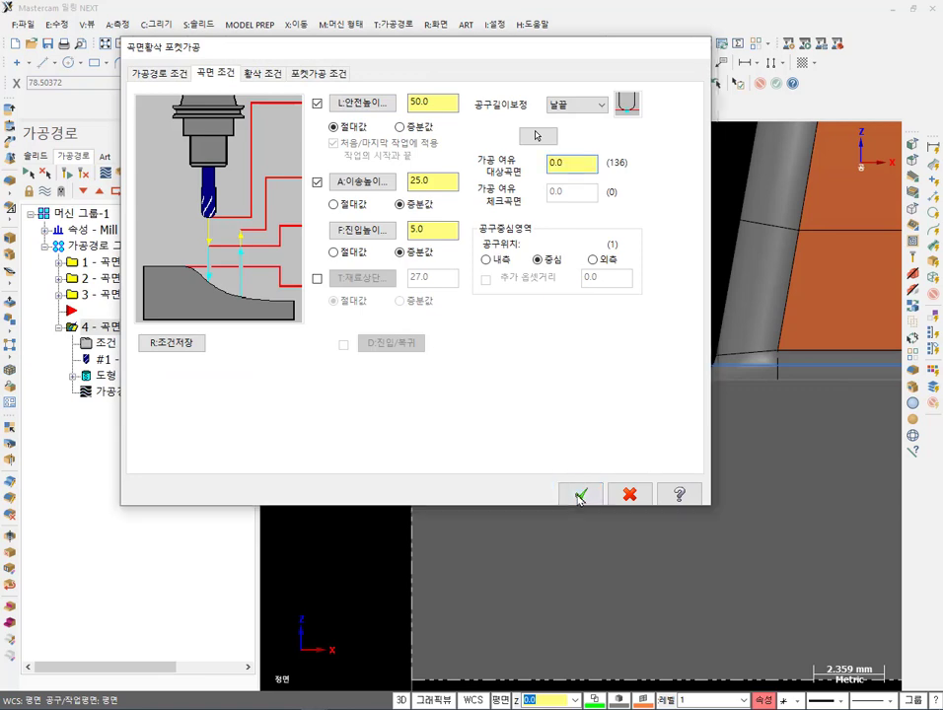
left_click(580, 494)
left_click(66, 174)
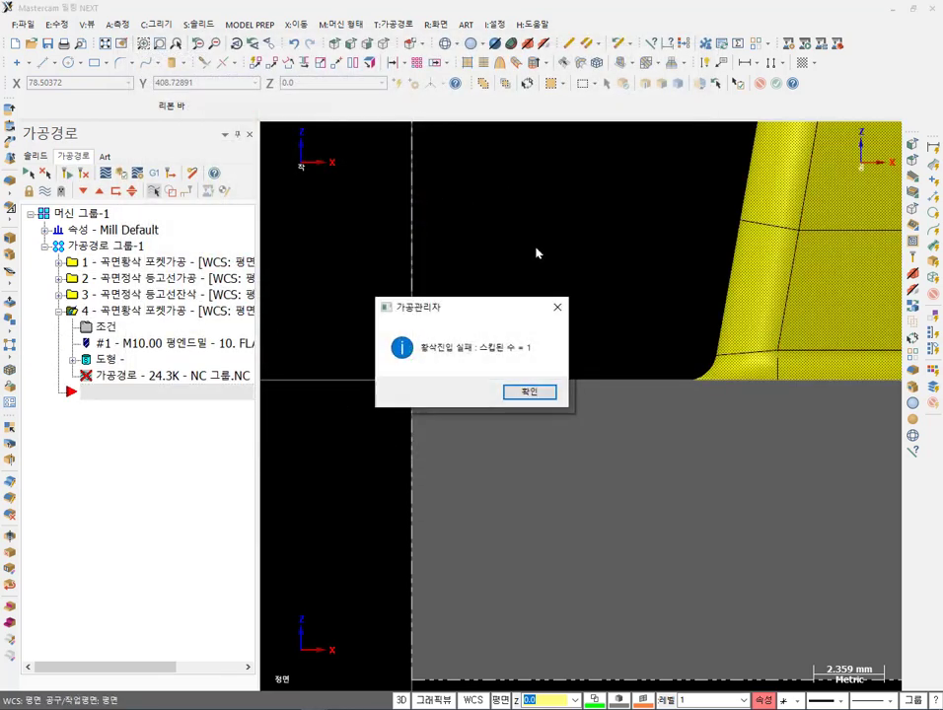
left_click(537, 392)
- Turn off the helix entry in the copied pocket operation's rough parameters and regenerate the toolpath
middle_click_drag(616, 270, 575, 273)
scroll(426, 296, "down", 5)
scroll(425, 443, "down", 9)
scroll(578, 290, "up", 2)
scroll(575, 272, "down", 2)
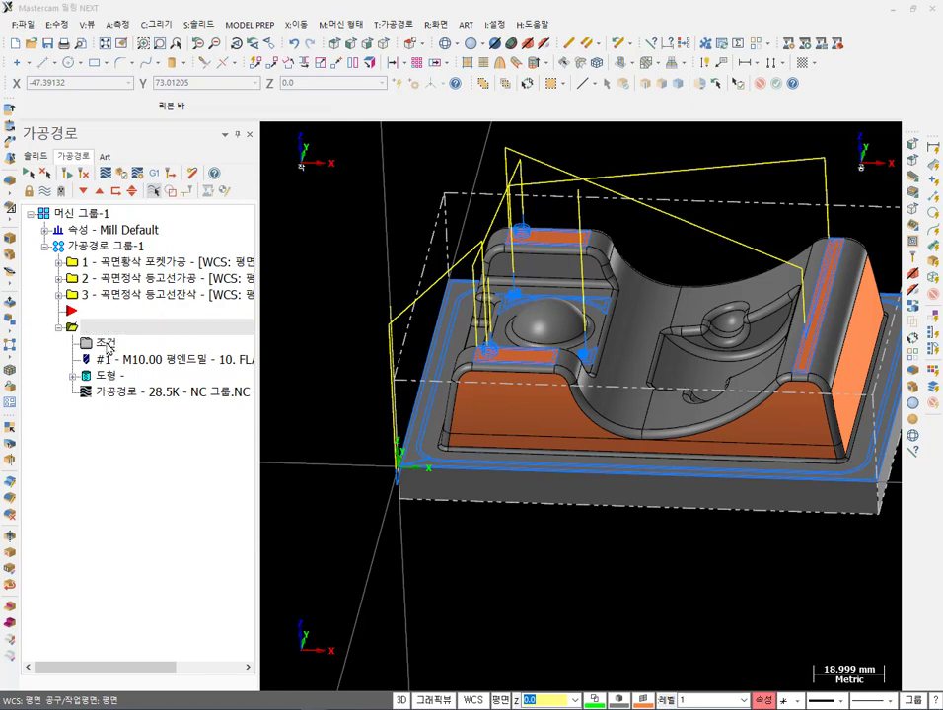
left_click(106, 344)
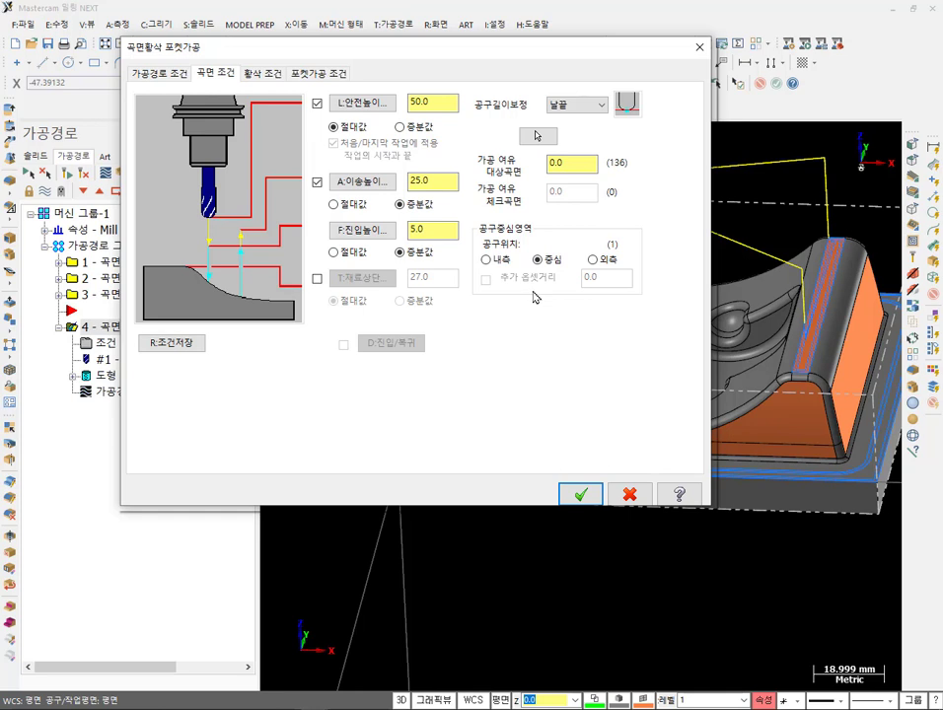
left_click(262, 73)
left_click(308, 110)
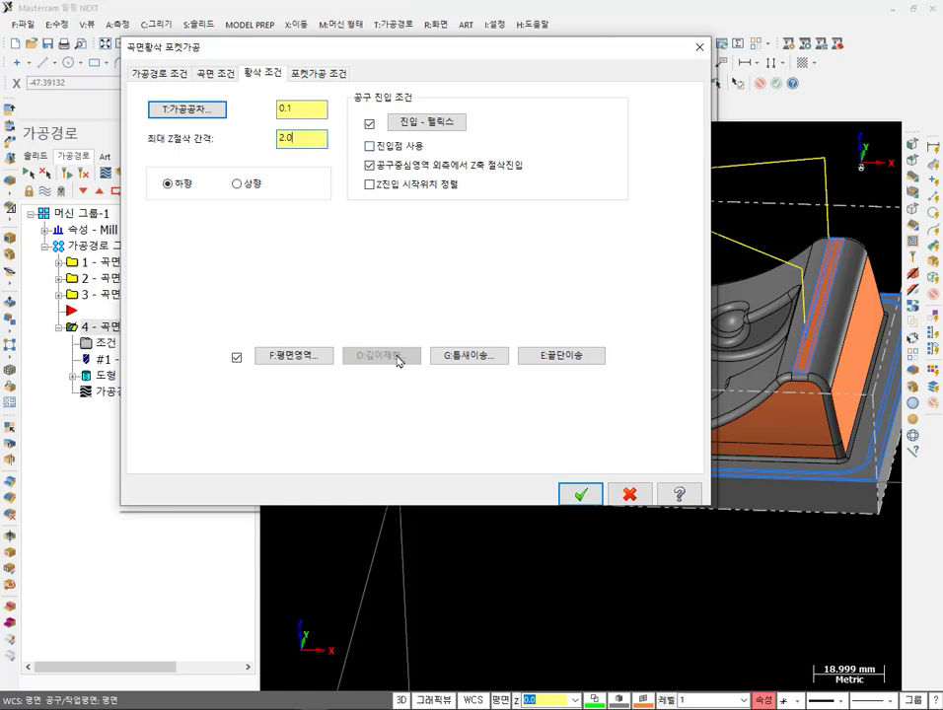
left_click(371, 125)
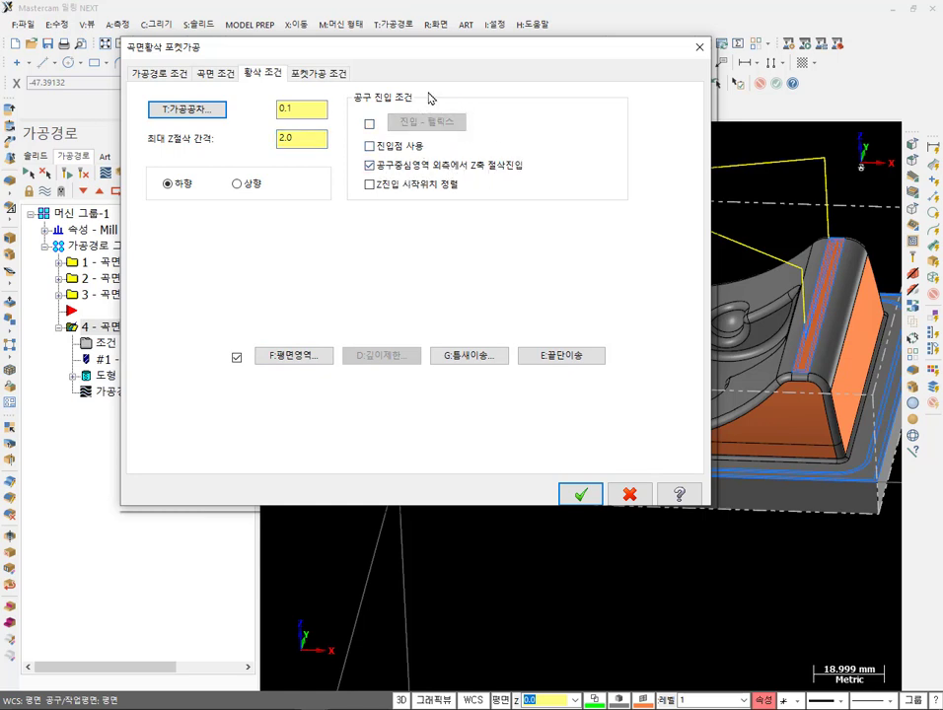
left_click(580, 494)
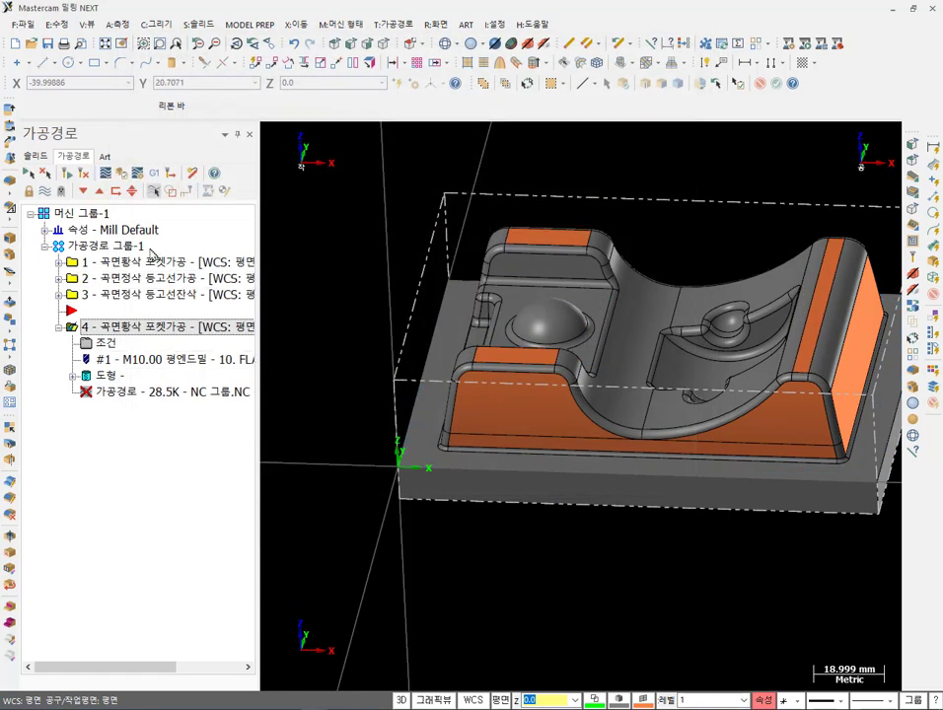
left_click(71, 175)
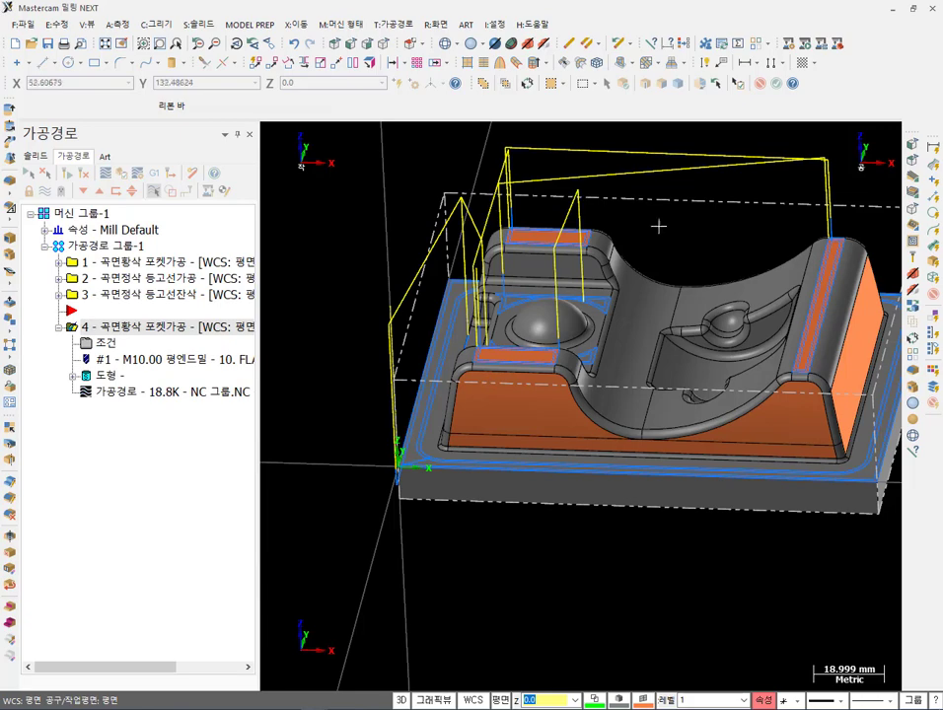
mouse_move(647, 228)
middle_mouse_down()
mouse_move(670, 234)
mouse_move(690, 259)
mouse_move(681, 264)
mouse_move(638, 230)
mouse_move(662, 227)
middle_mouse_up()
- Remove the copied pocket operation's existing drive surfaces and pick the flat top face of the base as the new one
left_click(110, 376)
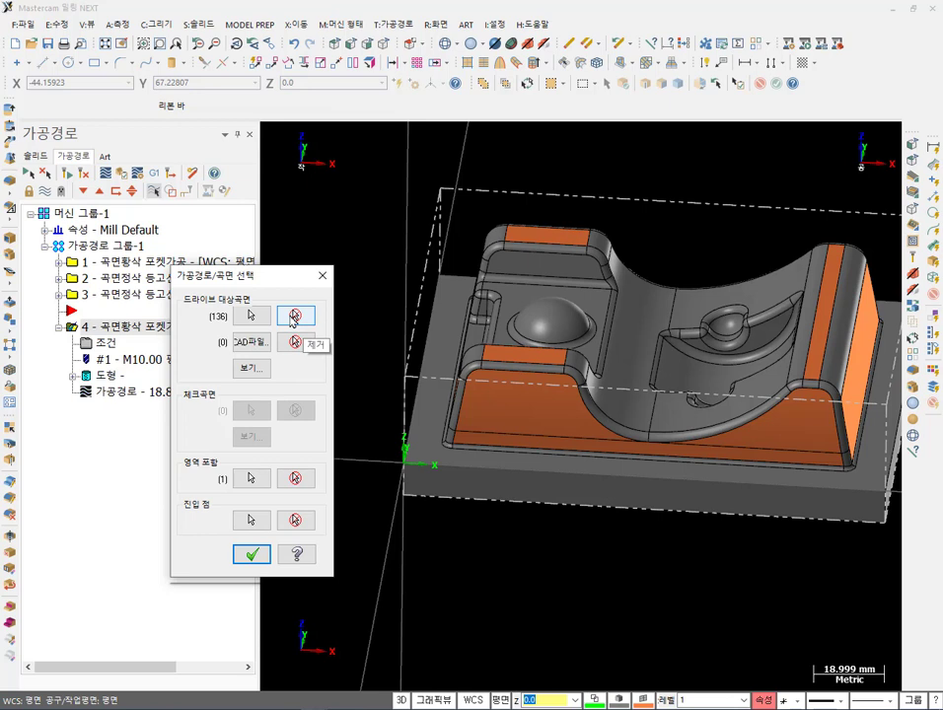
left_click(252, 316)
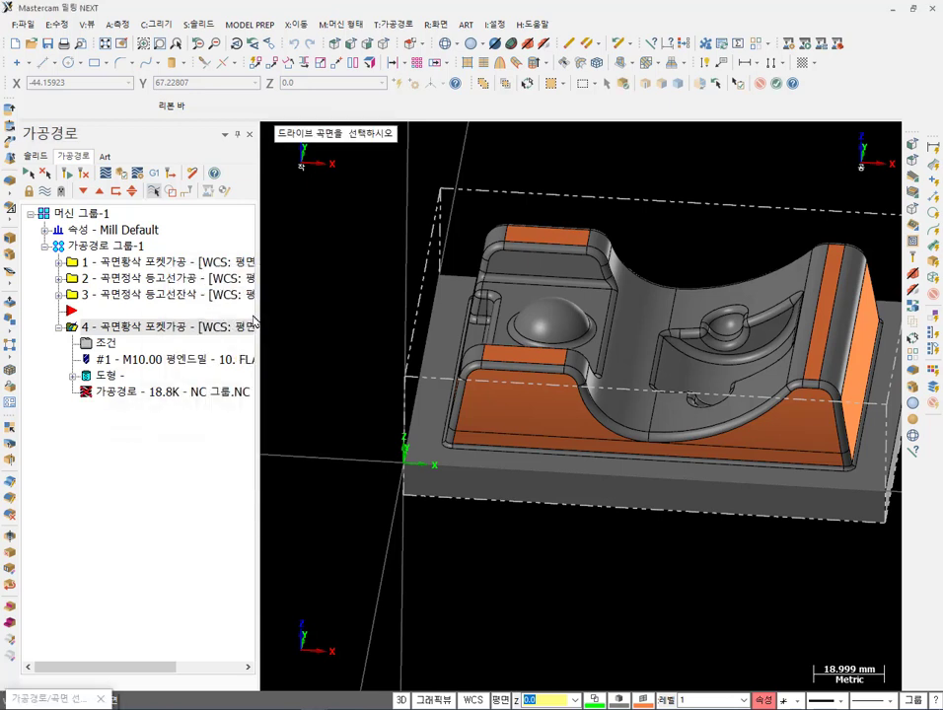
left_click(623, 85)
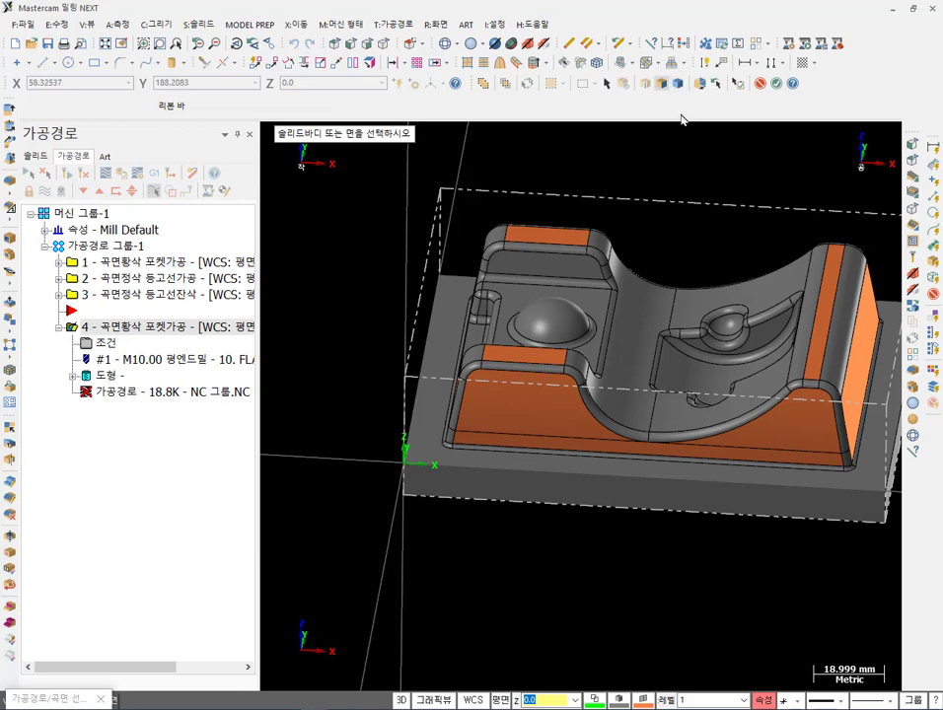
left_click(421, 398)
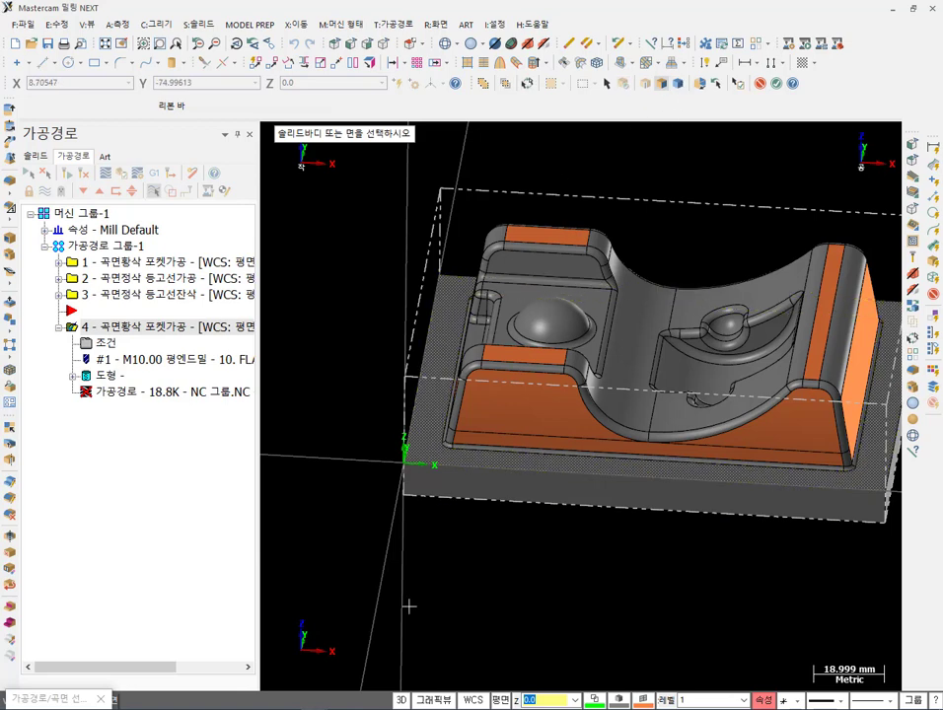
scroll(439, 418, "up", 2)
scroll(444, 424, "up", 4)
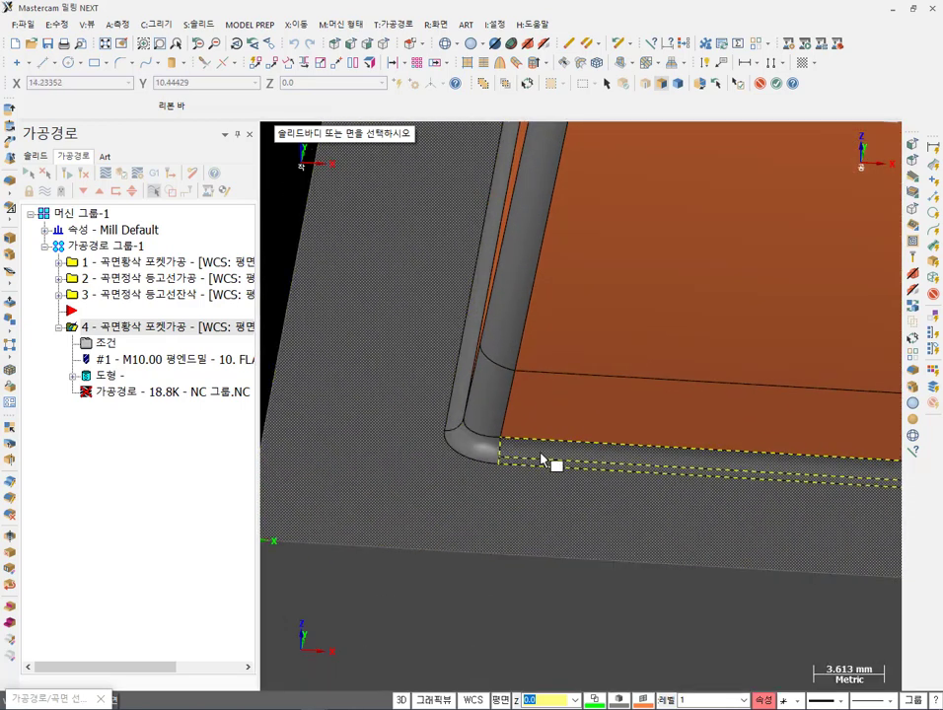
scroll(454, 469, "down", 1)
mouse_move(500, 434)
middle_mouse_down()
mouse_move(523, 394)
mouse_move(496, 409)
middle_mouse_up()
scroll(438, 440, "down", 4)
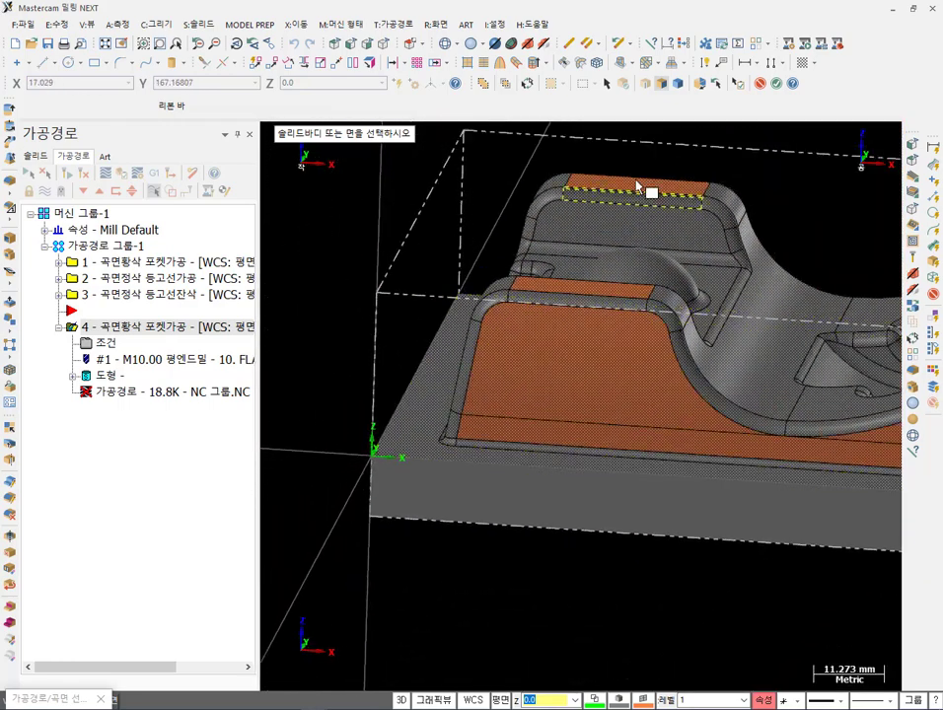
mouse_move(632, 320)
middle_mouse_down()
mouse_move(544, 371)
mouse_move(603, 375)
mouse_move(615, 389)
mouse_move(653, 366)
mouse_move(639, 373)
middle_mouse_up()
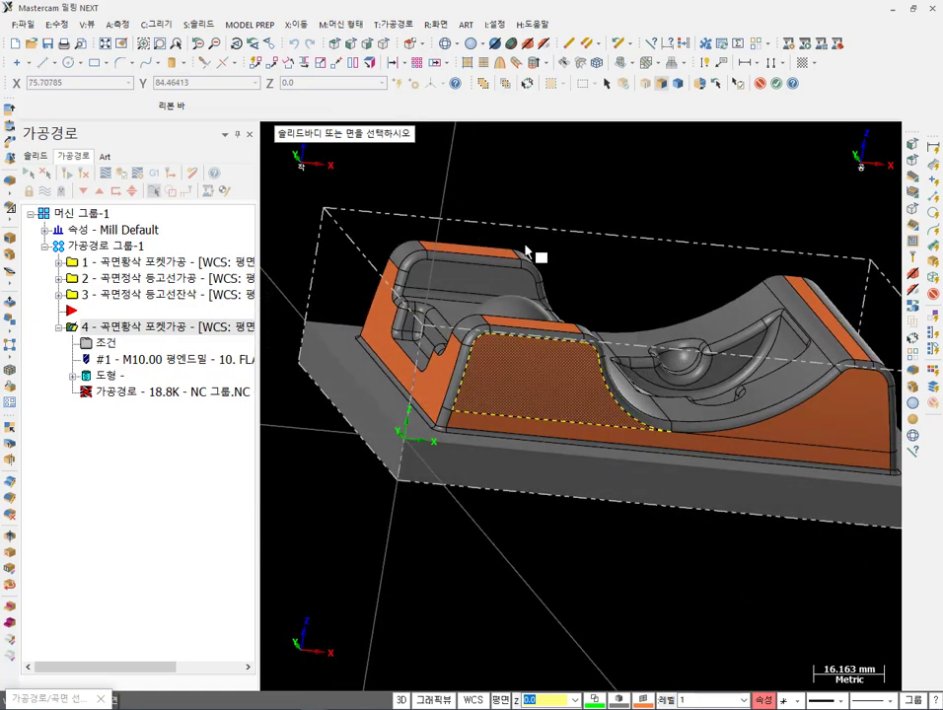
scroll(527, 252, "down", 2)
middle_click_drag(525, 244, 515, 266)
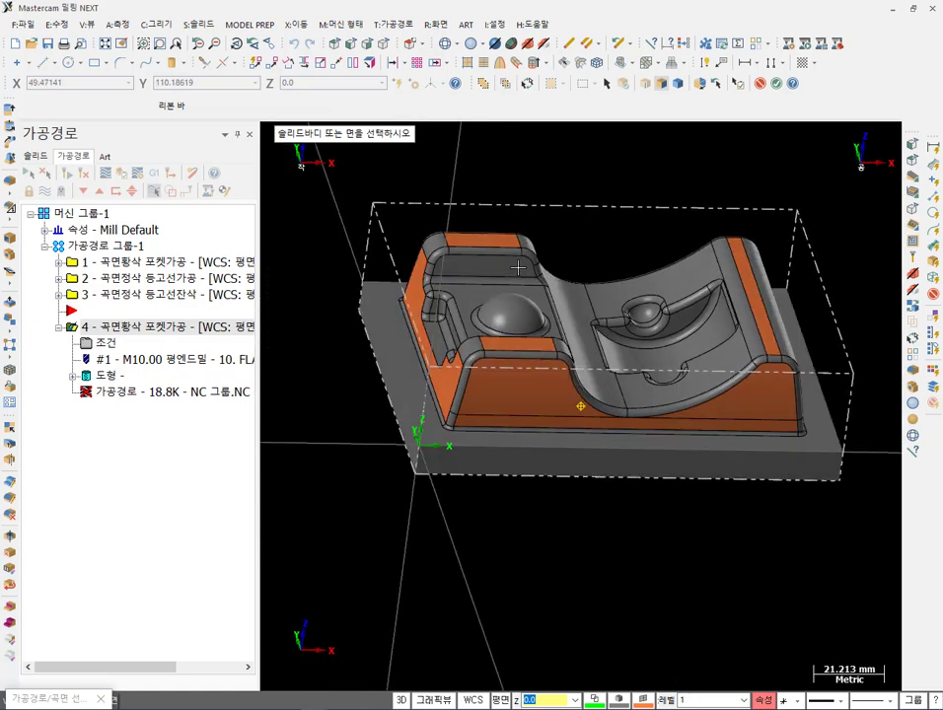
- Select the flat base face and add the base fillet faces along the front and left sides, including their corner fillets, as drive surfaces
scroll(408, 400, "up", 4)
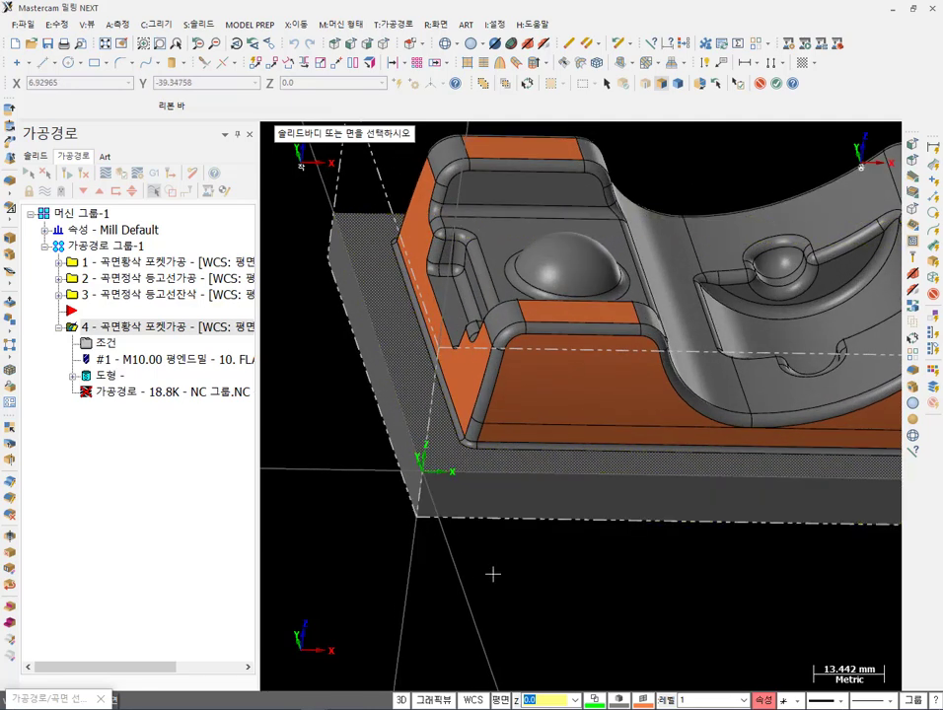
scroll(575, 499, "up", 4)
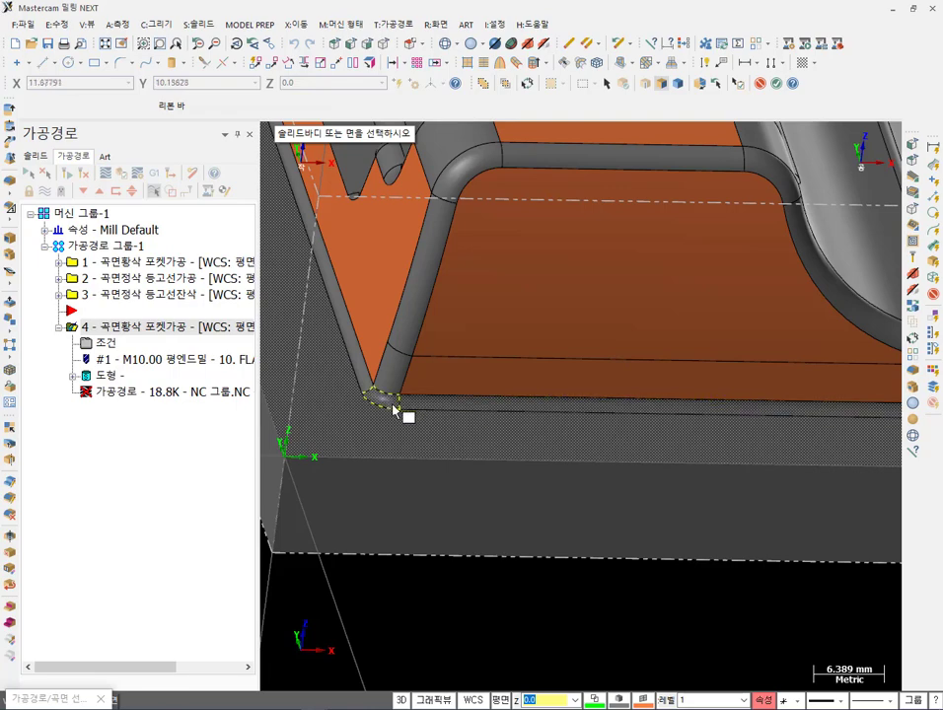
scroll(751, 562, "down", 4)
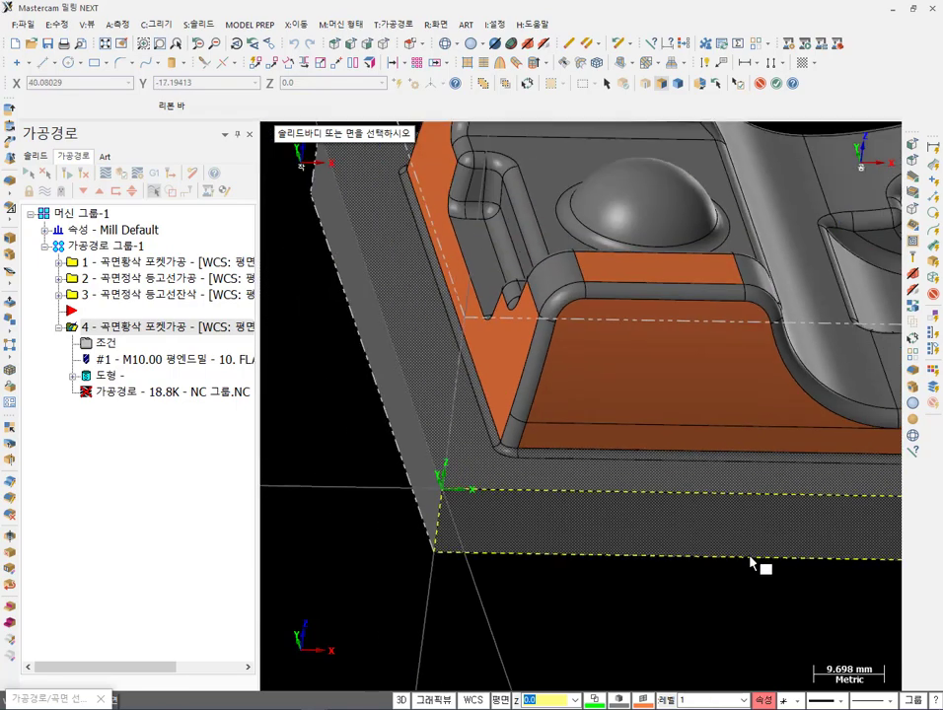
middle_click_drag(516, 375, 707, 366)
scroll(819, 396, "down", 2)
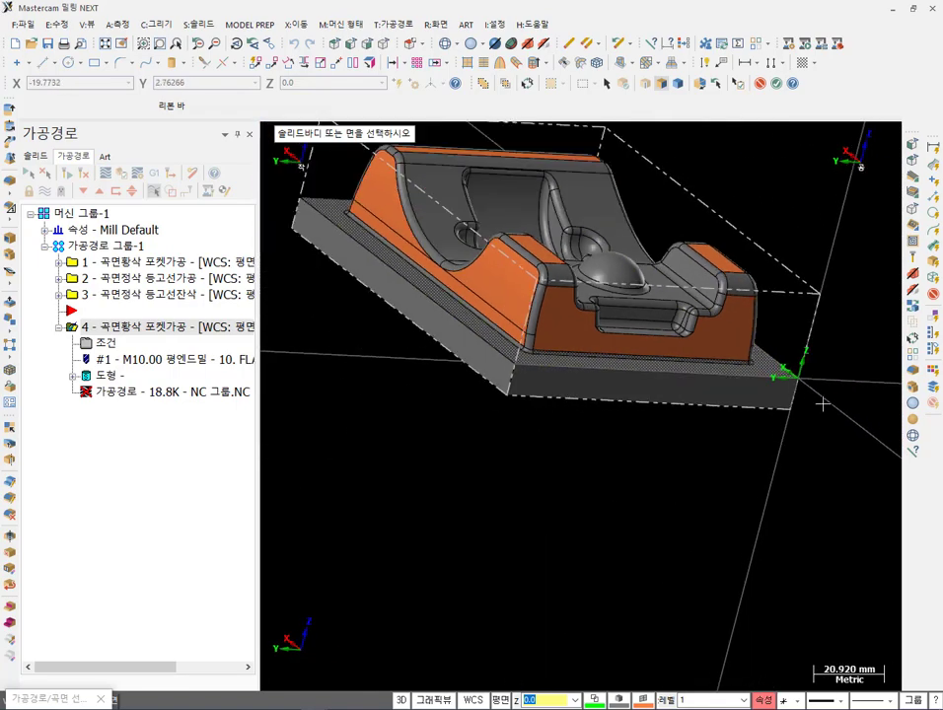
scroll(519, 268, "up", 9)
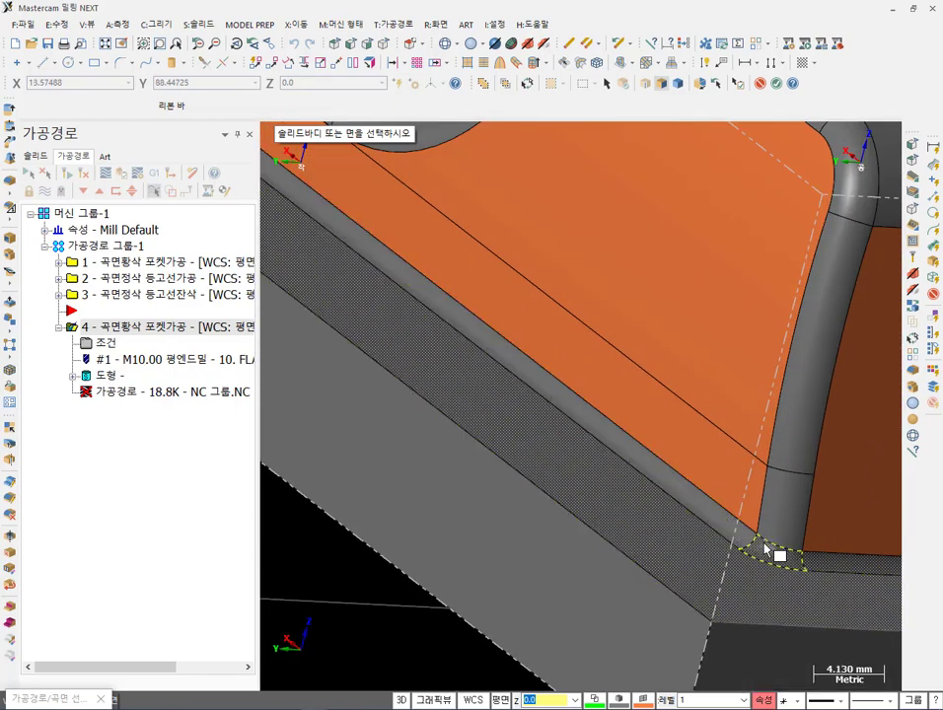
scroll(800, 557, "down", 7)
- Add the base fillet faces along the back and right sides, with the remaining corner fillets, to the drive surfaces
middle_click_drag(779, 614, 390, 408)
scroll(516, 497, "up", 4)
scroll(658, 517, "up", 2)
scroll(658, 518, "down", 6)
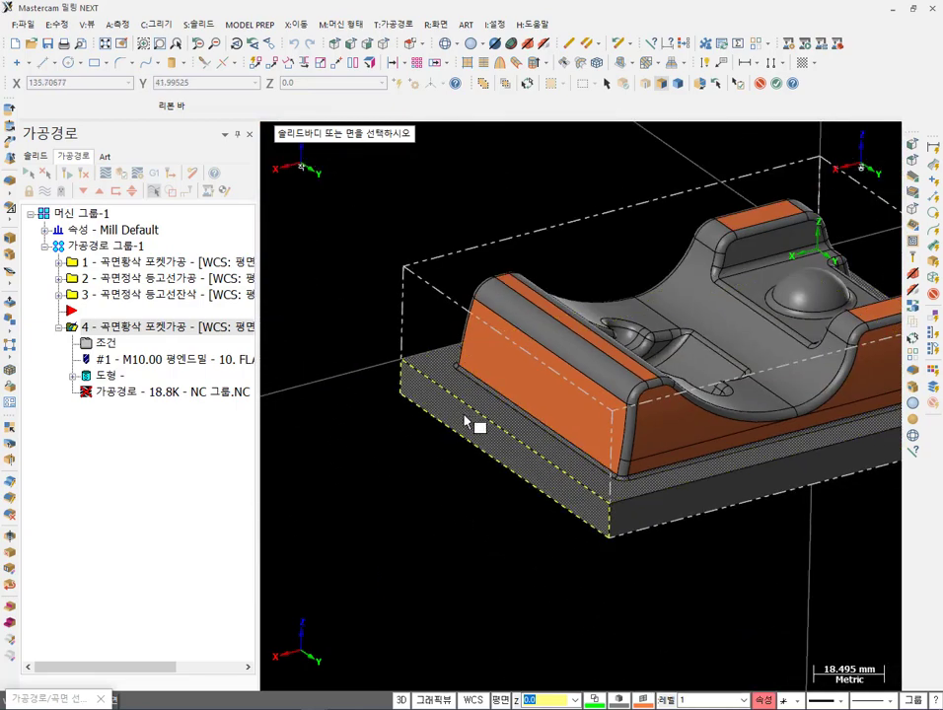
middle_click_drag(467, 421, 484, 368)
scroll(364, 370, "up", 3)
scroll(617, 445, "up", 6)
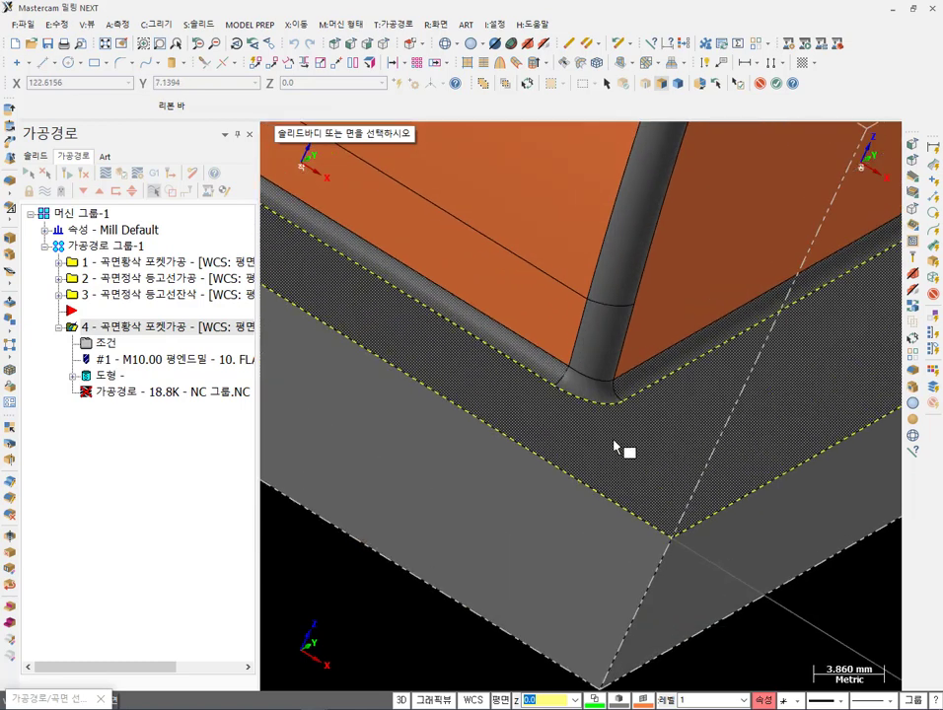
scroll(592, 478, "down", 5)
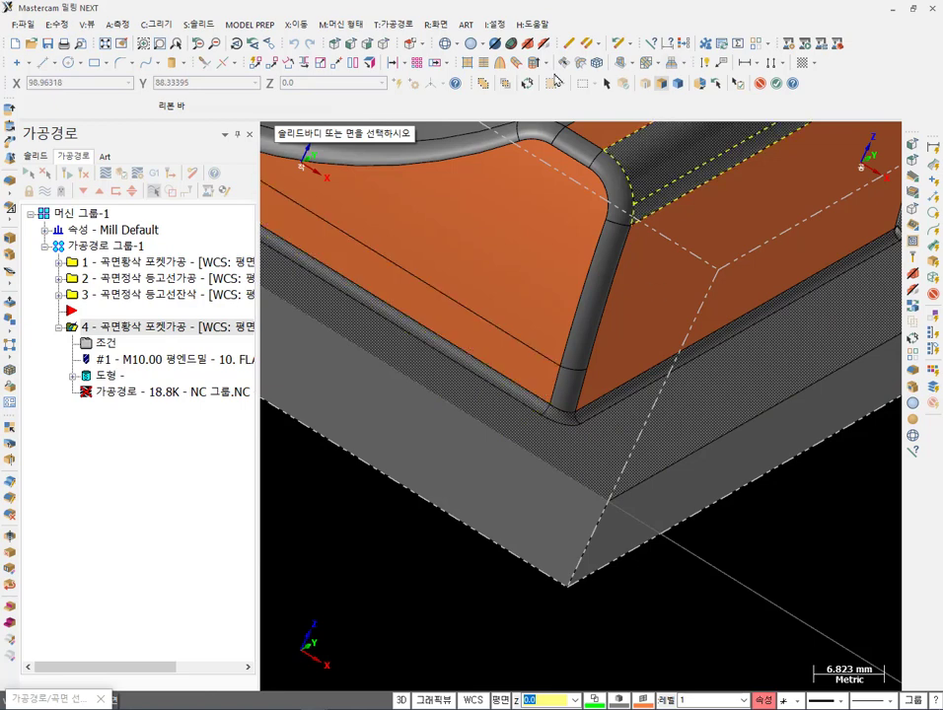
- Accept the new drive-surface selection for the copied pocket operation and regenerate its toolpath
left_click(784, 84)
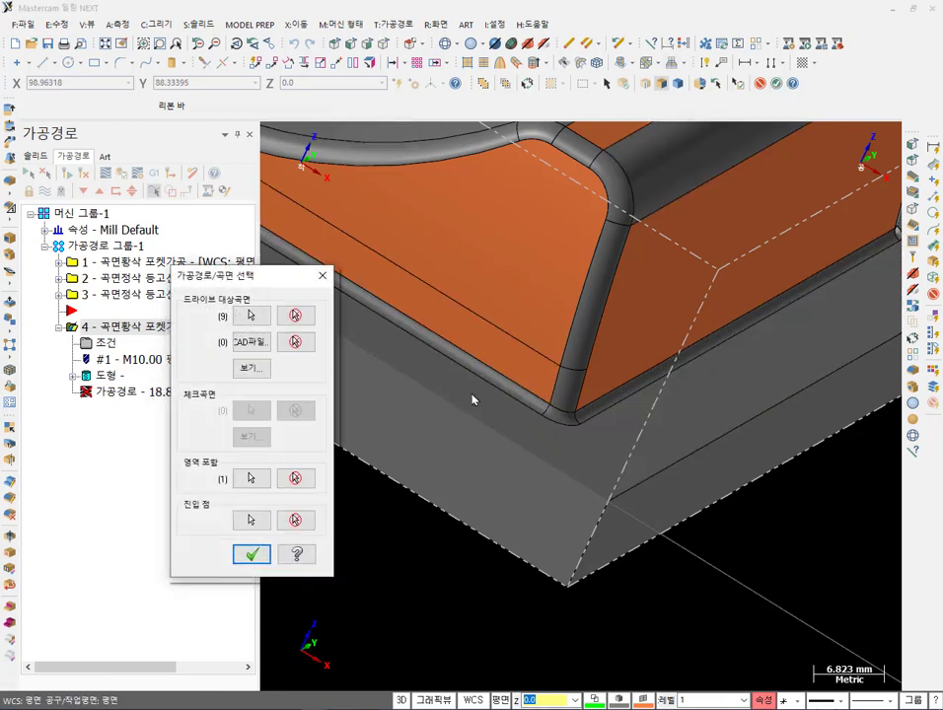
left_click(253, 554)
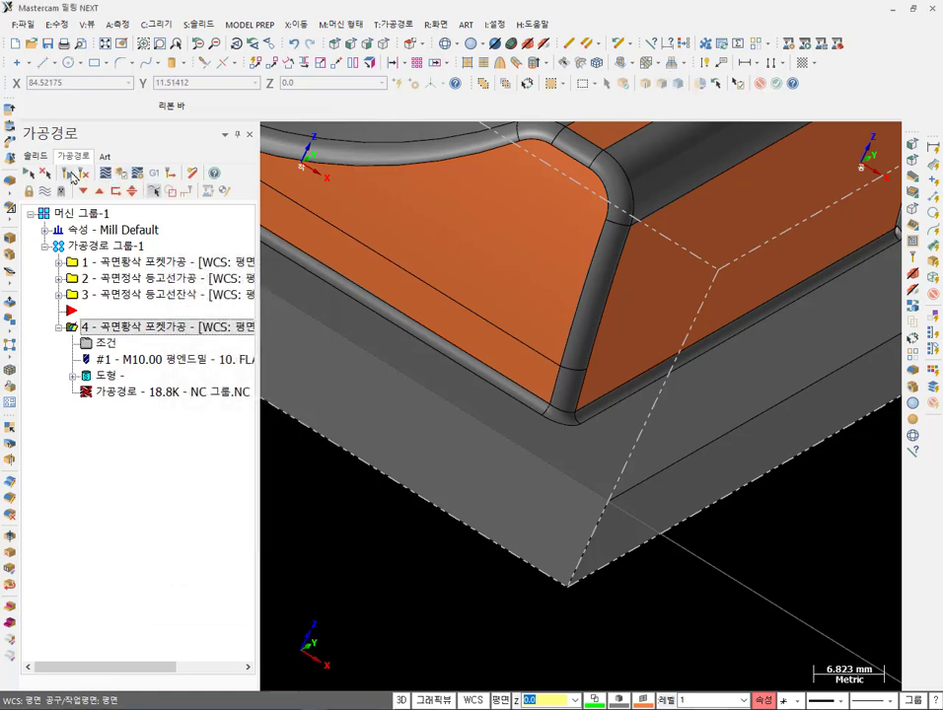
left_click(72, 176)
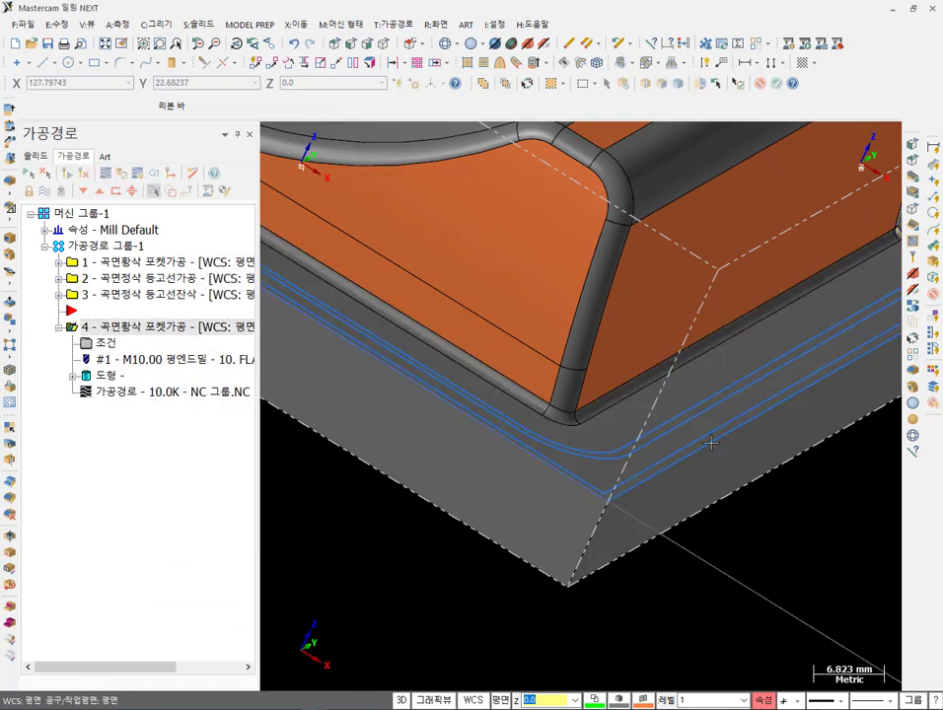
- Examine the regenerated flat-area toolpath around the base and its corners from several directions
scroll(659, 420, "down", 2)
scroll(613, 575, "down", 2)
middle_click_drag(609, 568, 482, 577)
scroll(594, 512, "up", 3)
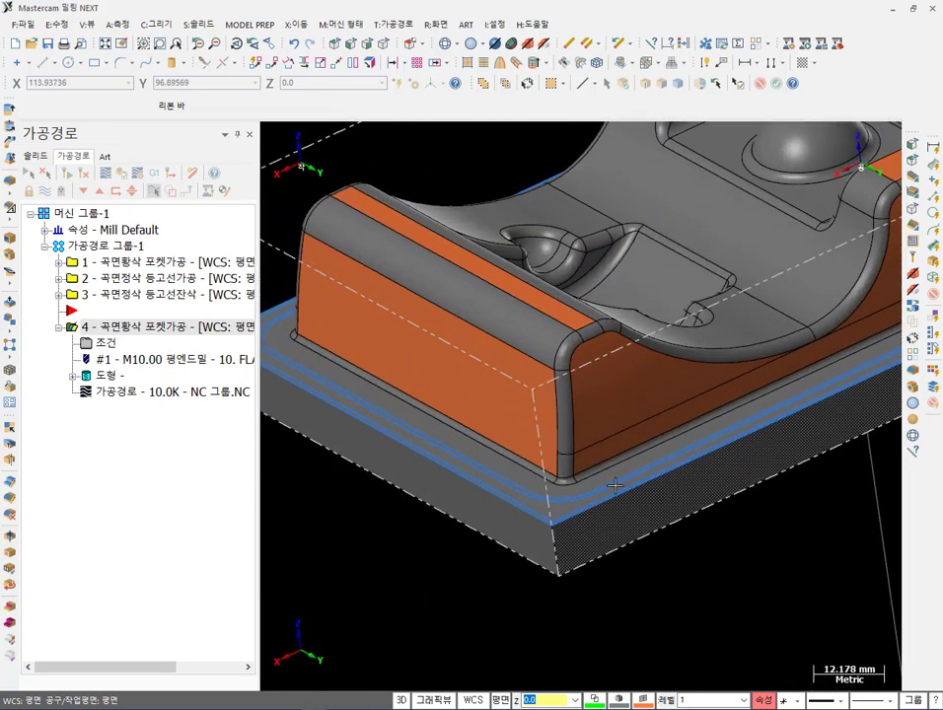
scroll(553, 484, "down", 2)
scroll(591, 543, "down", 2)
middle_click_drag(600, 551, 600, 522)
scroll(463, 455, "up", 3)
middle_click_drag(450, 429, 434, 405)
- Simulate all operations in the toolpath group to the end and compare the result with the part at a tolerance of 0.05
left_click(106, 245)
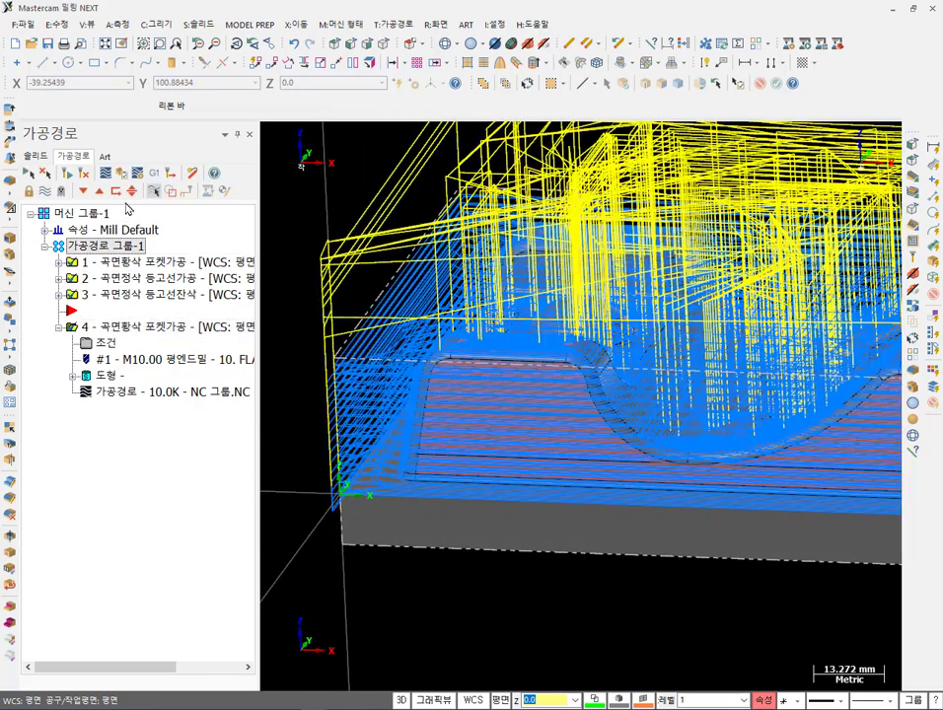
left_click(123, 173)
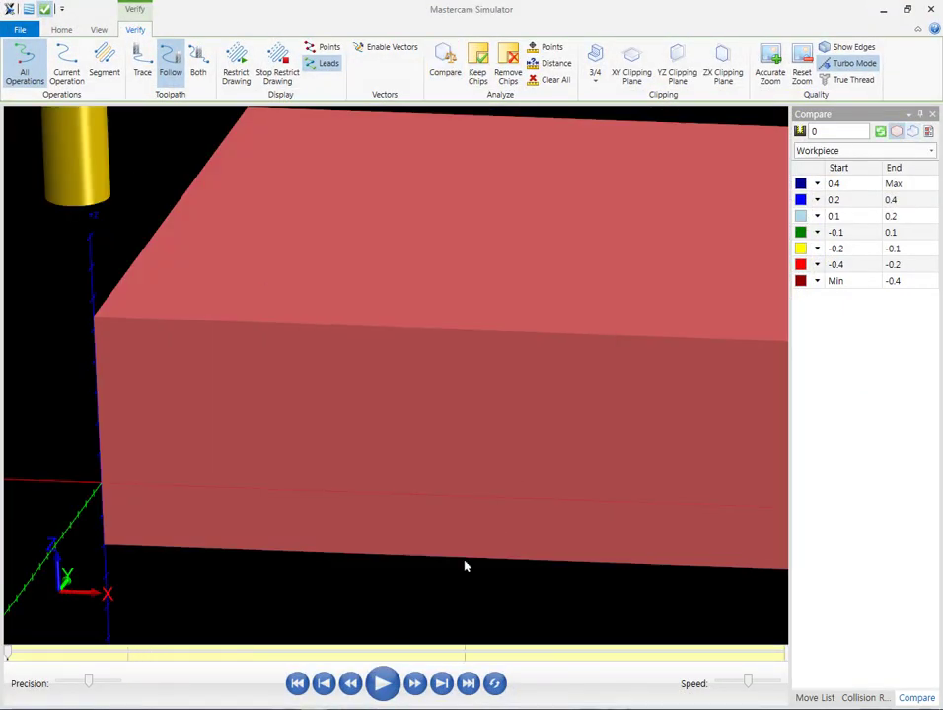
left_click(468, 680)
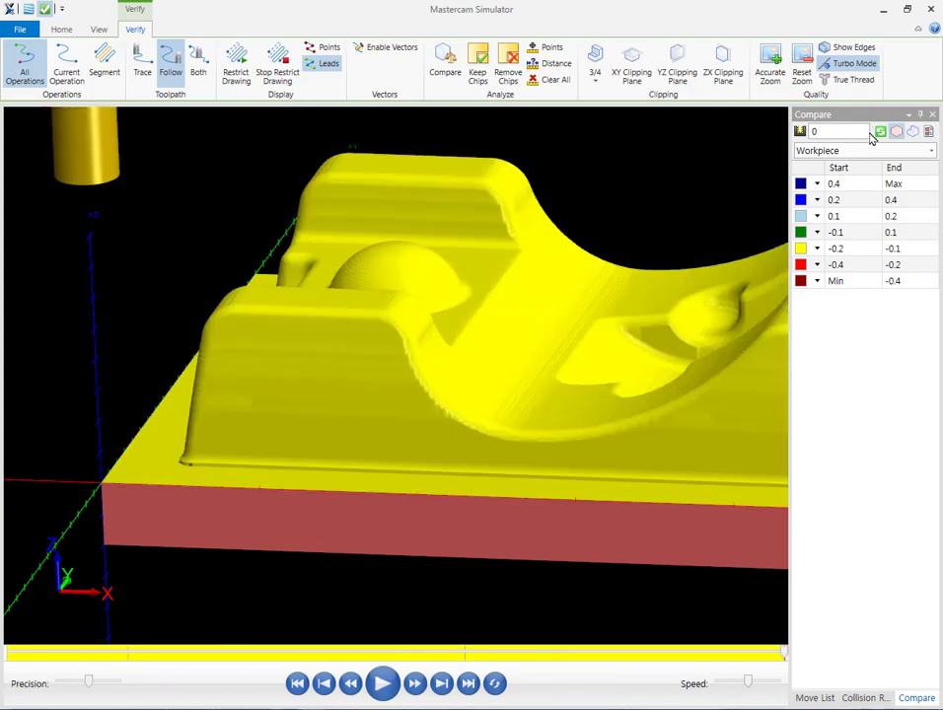
left_click(928, 133)
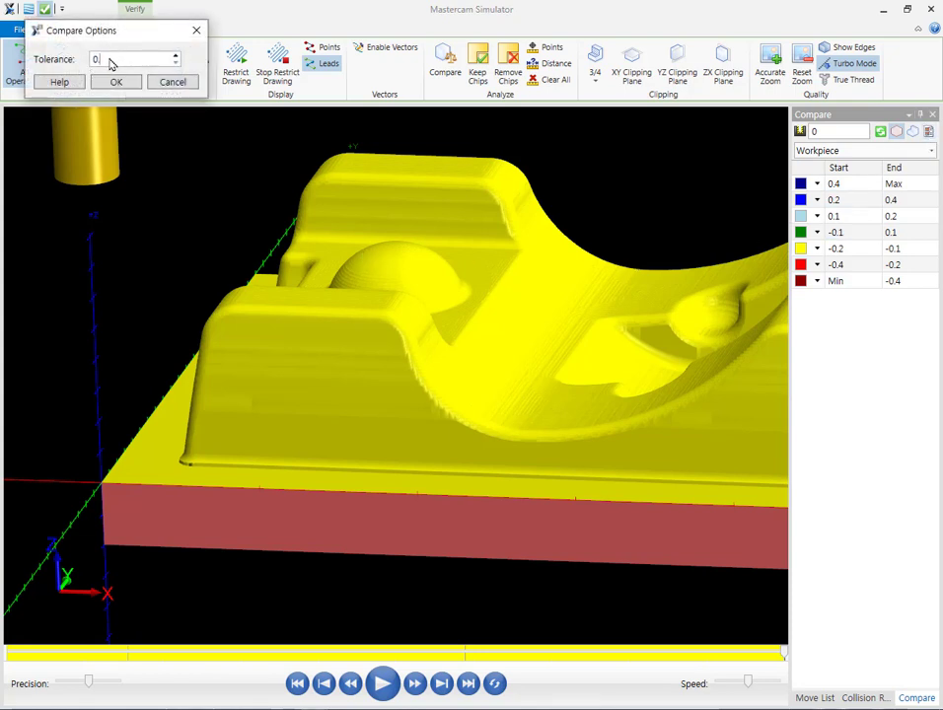
left_click(117, 81)
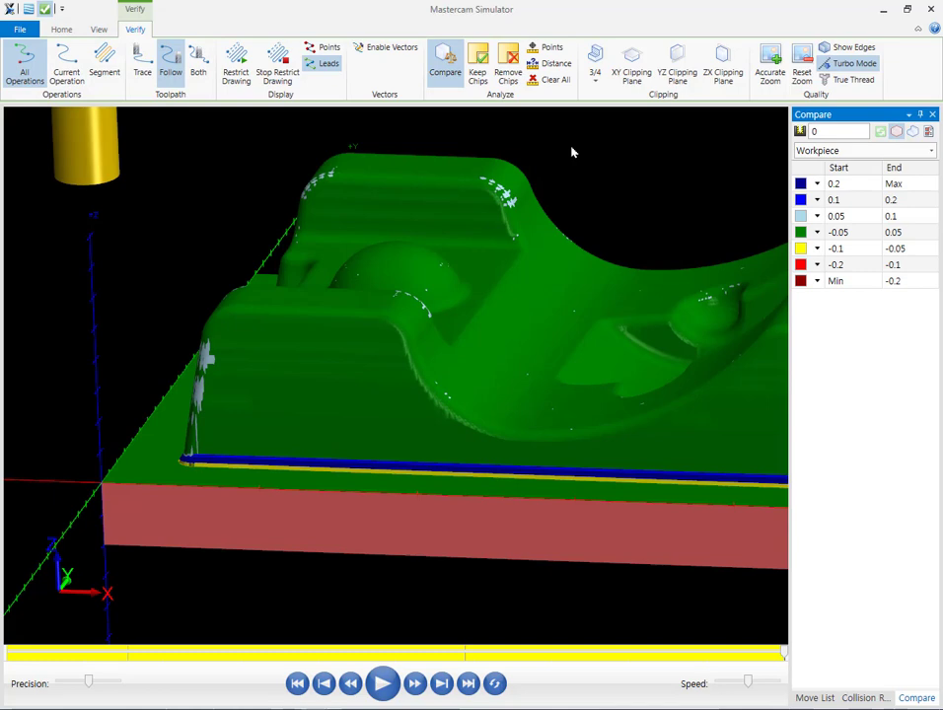
- Examine the comparison colours along the base fillet and at the base corners for remaining or overcut material
scroll(204, 269, "down", 5)
middle_click_drag(204, 269, 419, 358)
scroll(535, 430, "up", 6)
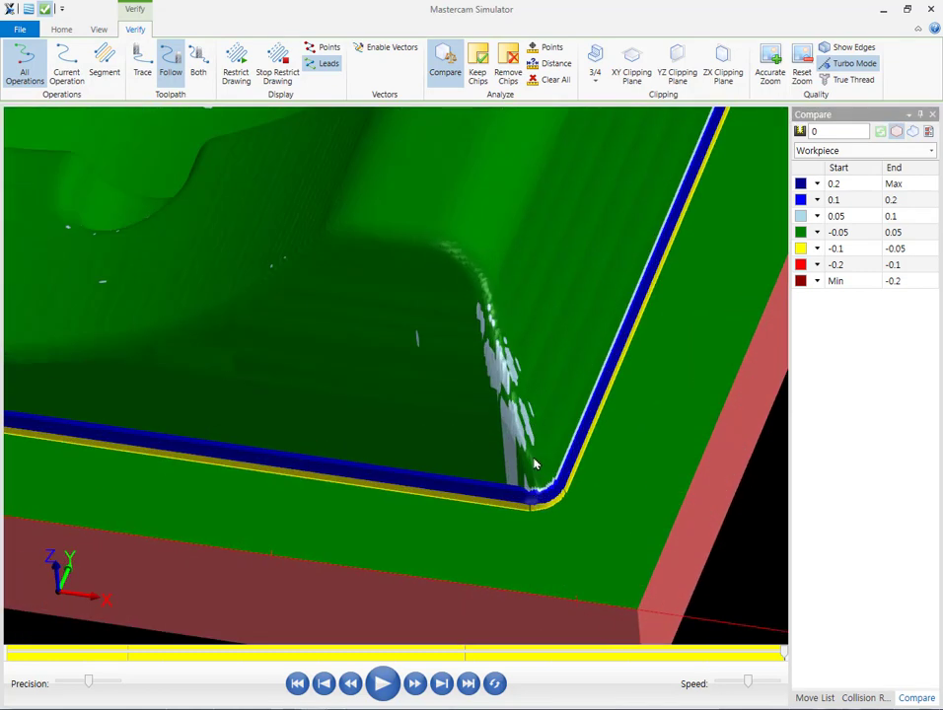
scroll(537, 493, "up", 2)
scroll(648, 462, "down", 2)
middle_click_drag(648, 463, 640, 438)
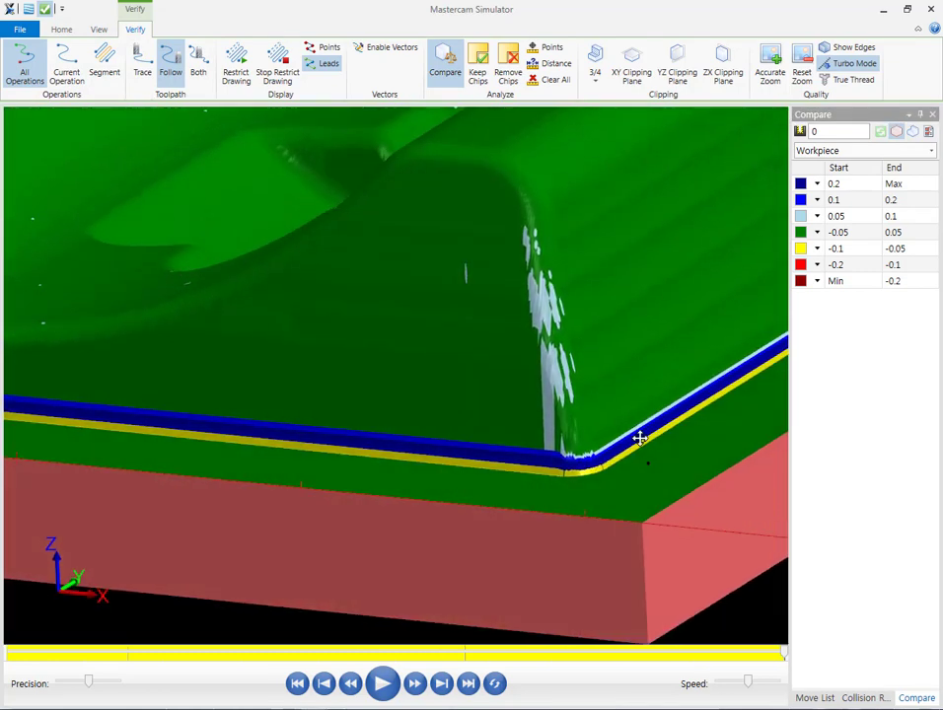
scroll(640, 438, "up", 4)
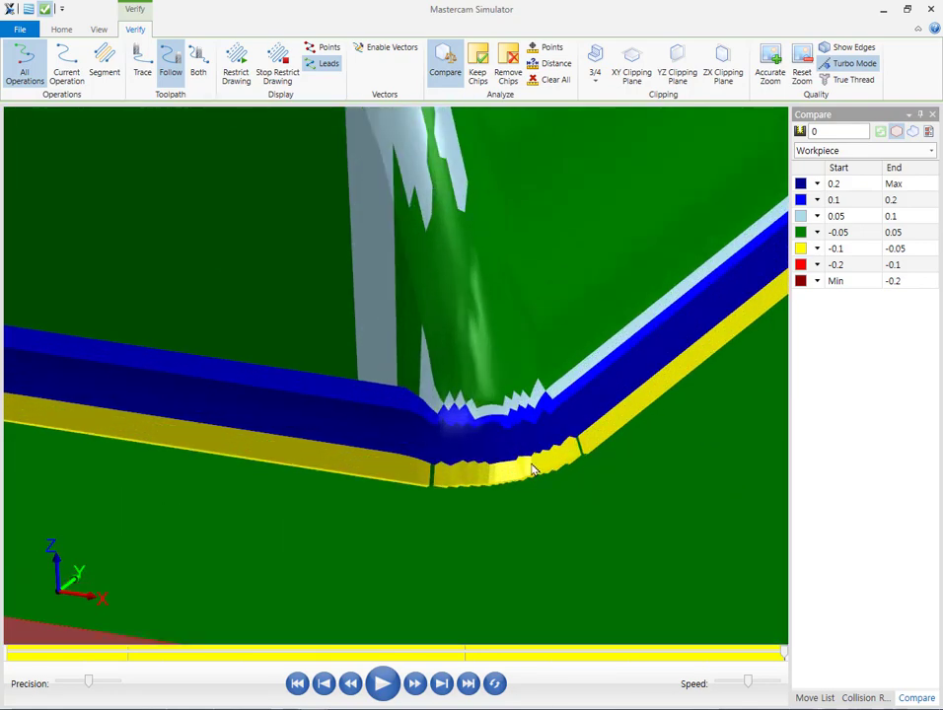
scroll(587, 467, "down", 4)
scroll(592, 467, "down", 3)
middle_click_drag(592, 467, 480, 345)
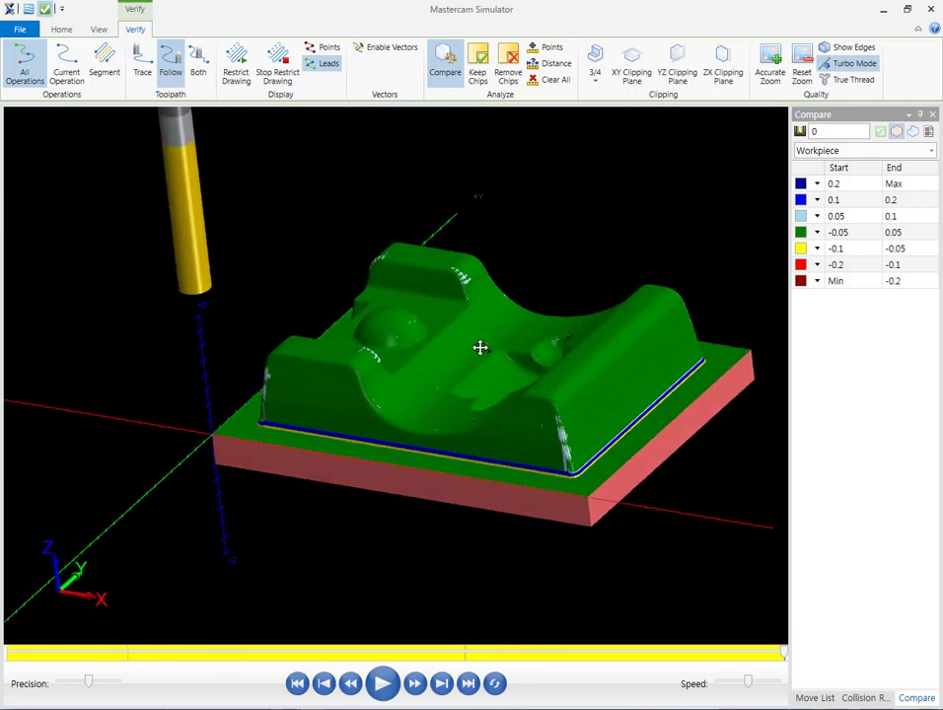
scroll(595, 468, "up", 3)
scroll(596, 468, "up", 2)
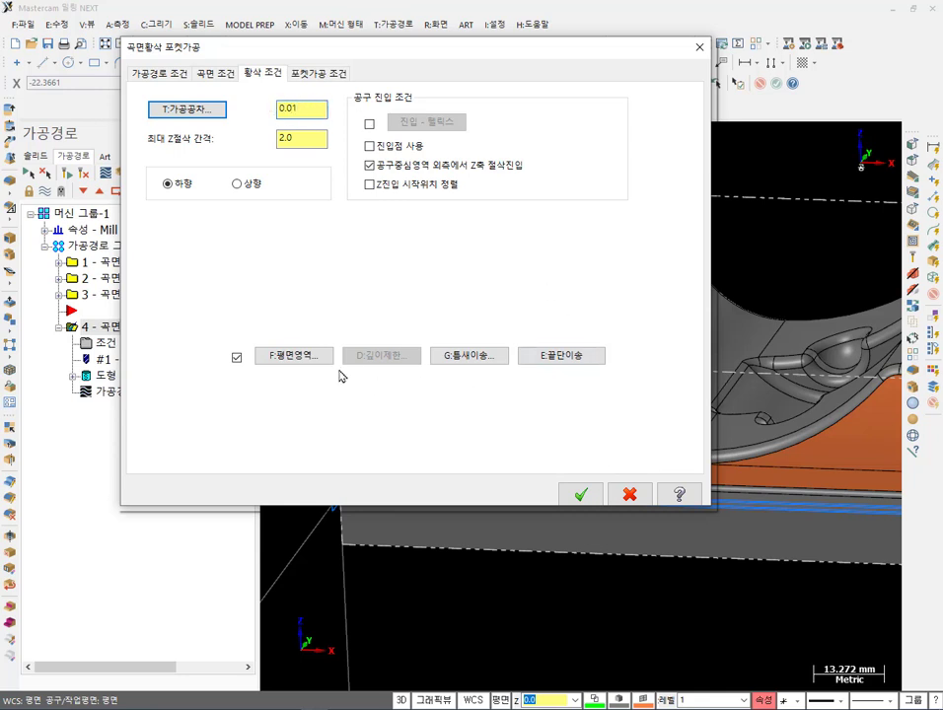
- Set the side-wall clearance in the copied pocket operation's flat-area settings to 0.1 and regenerate the toolpath
left_click(310, 361)
left_click(671, 281)
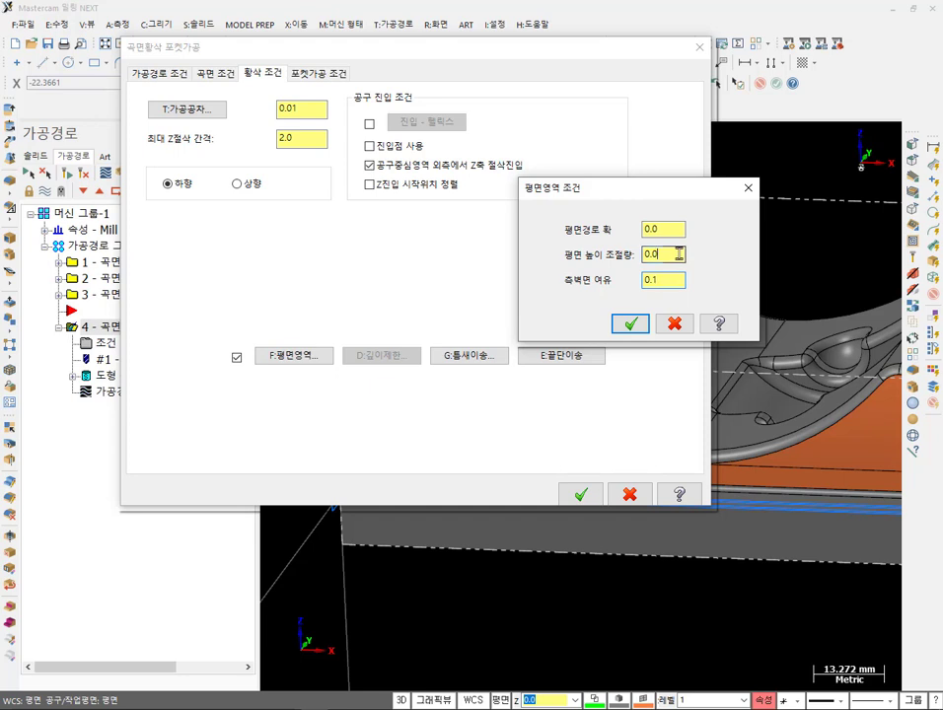
left_click_drag(658, 281, 627, 307)
left_click(639, 328)
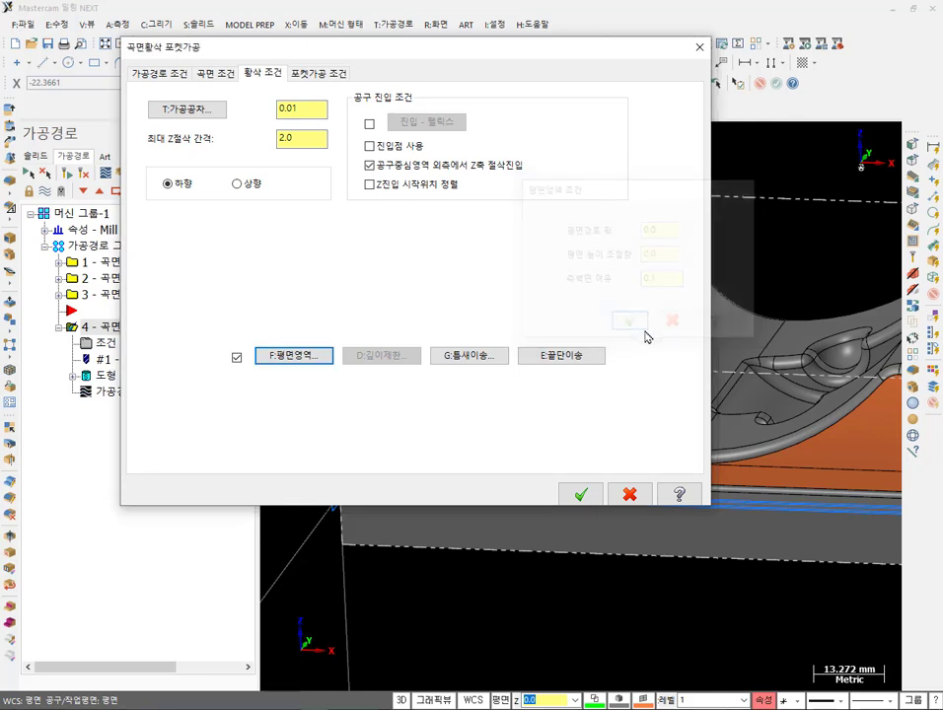
left_click(581, 493)
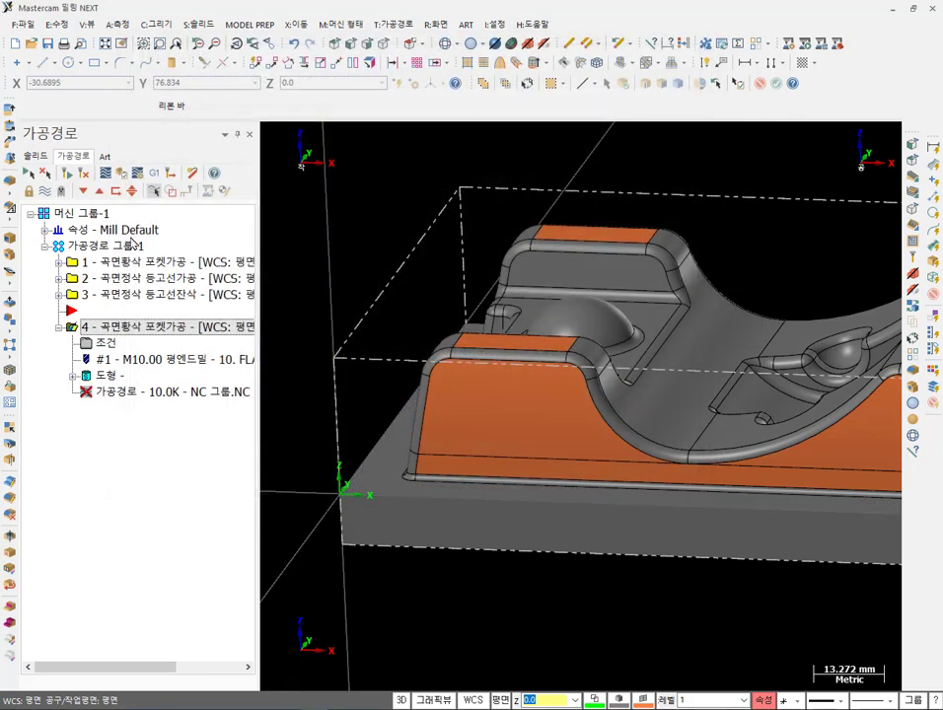
left_click(69, 174)
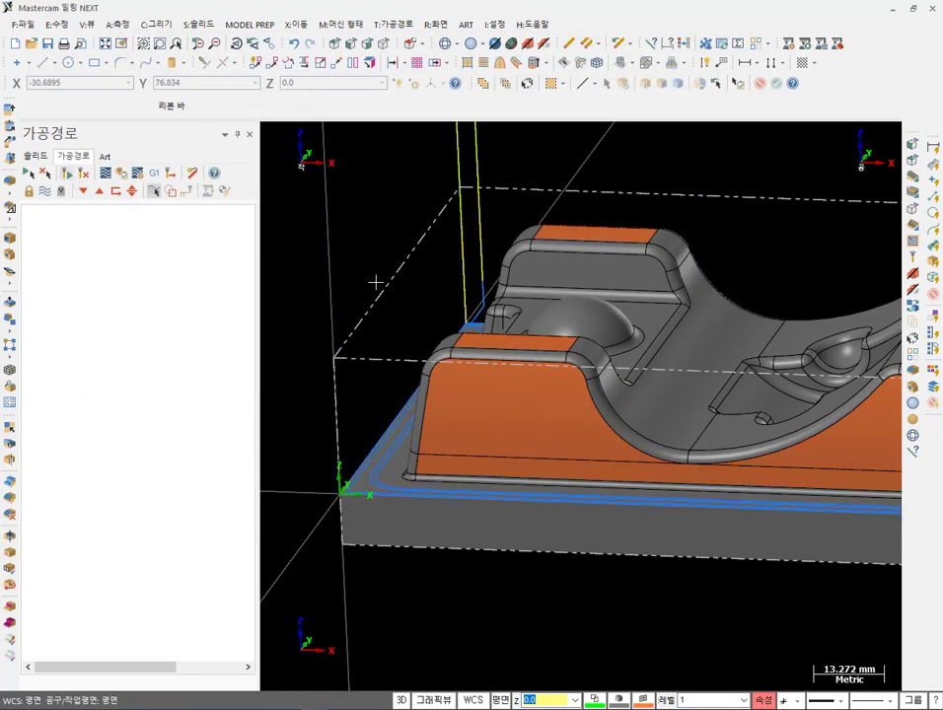
- Simulate all operations in the toolpath group to the end and compare the machined stock with the part
left_click(138, 245)
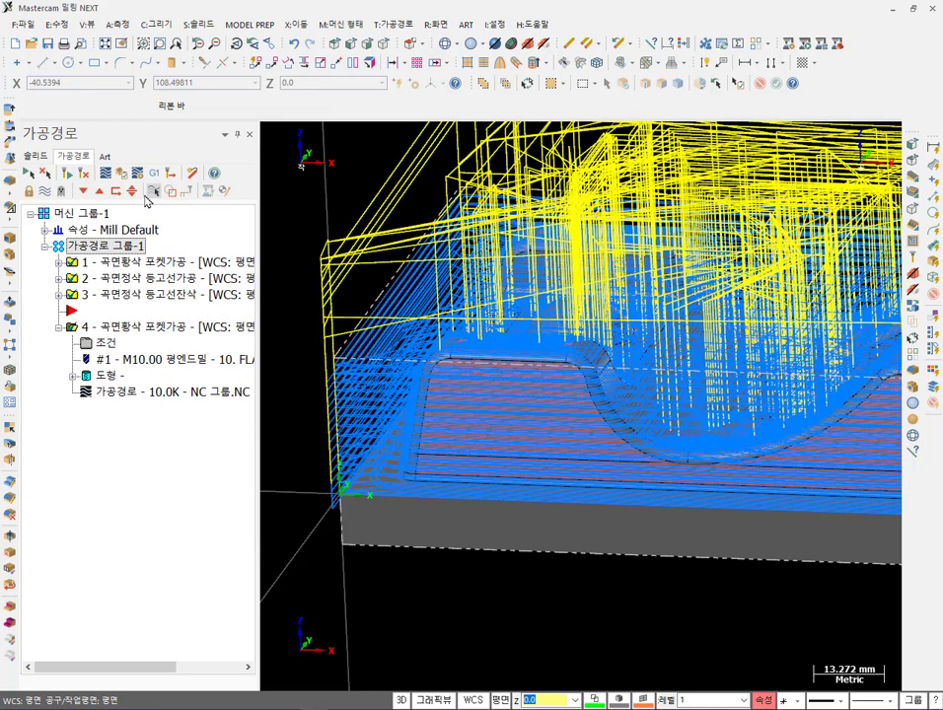
left_click(122, 173)
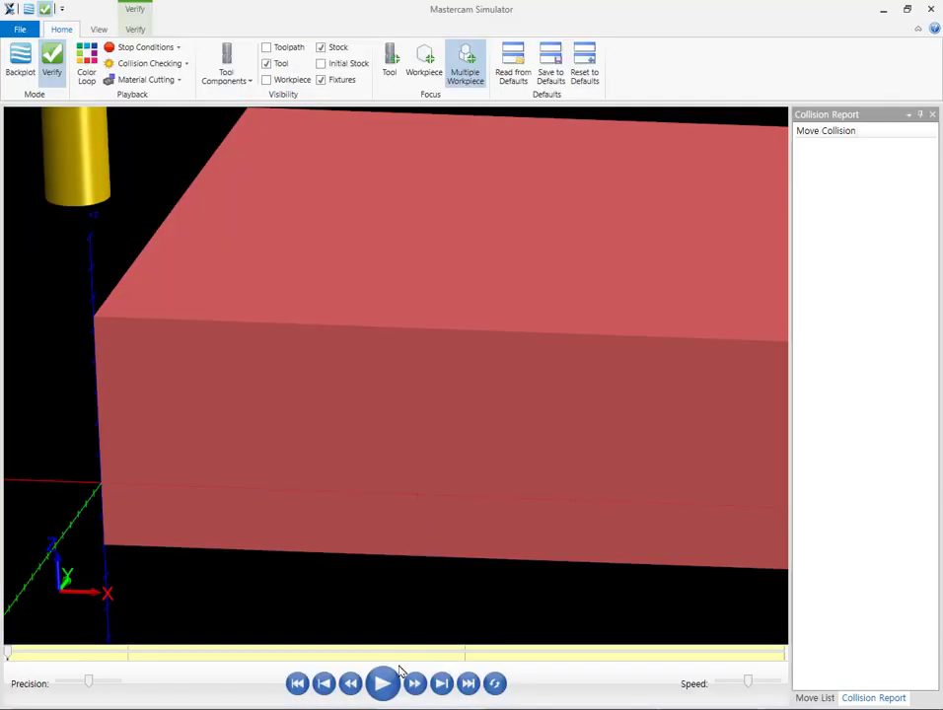
left_click(384, 680)
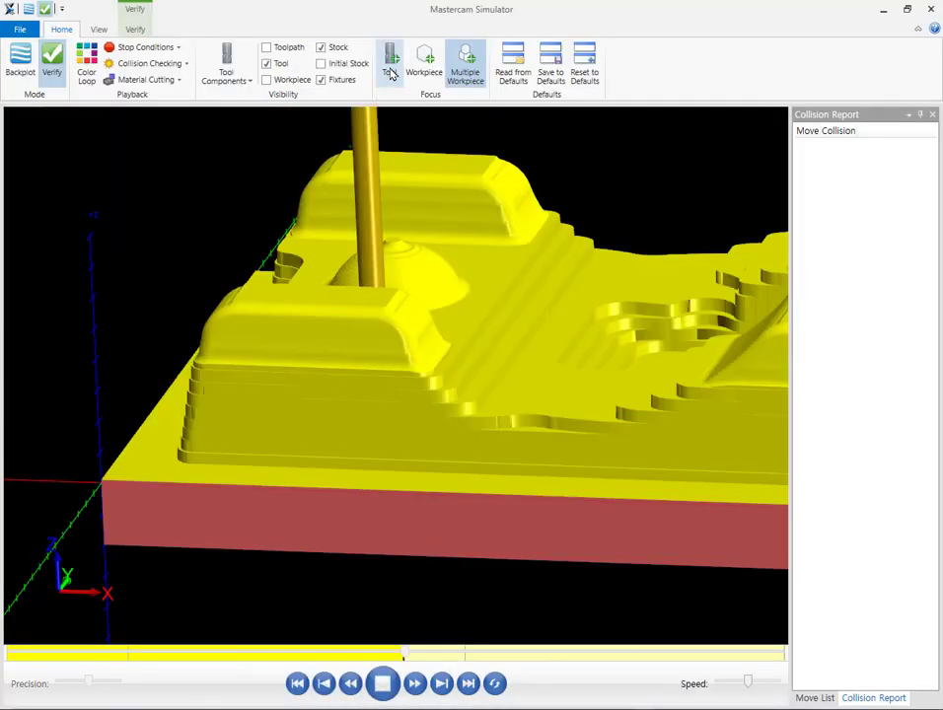
left_click(135, 30)
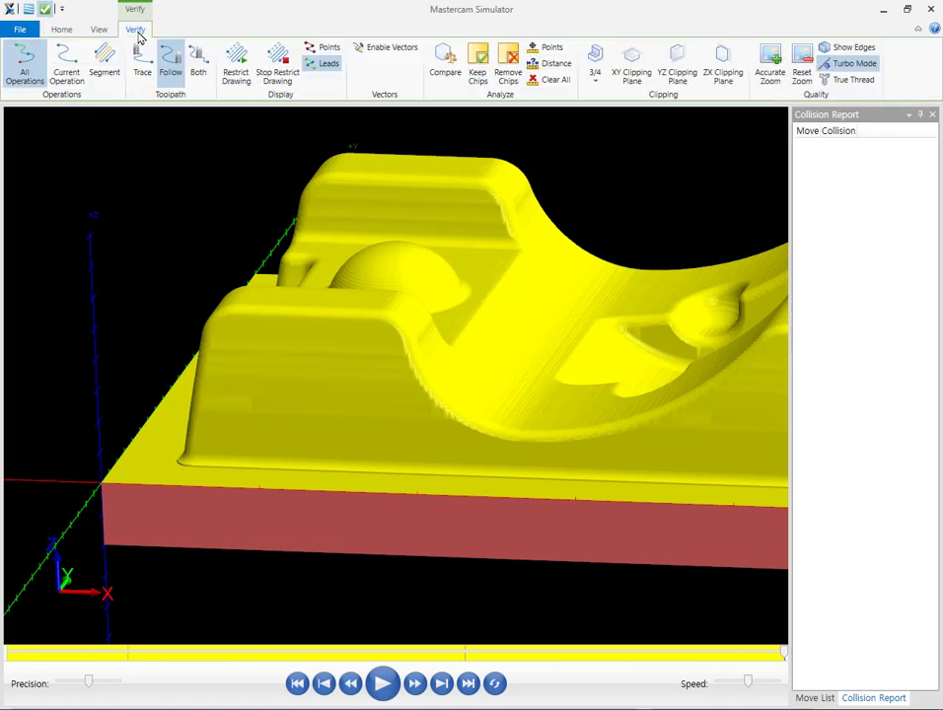
left_click(445, 65)
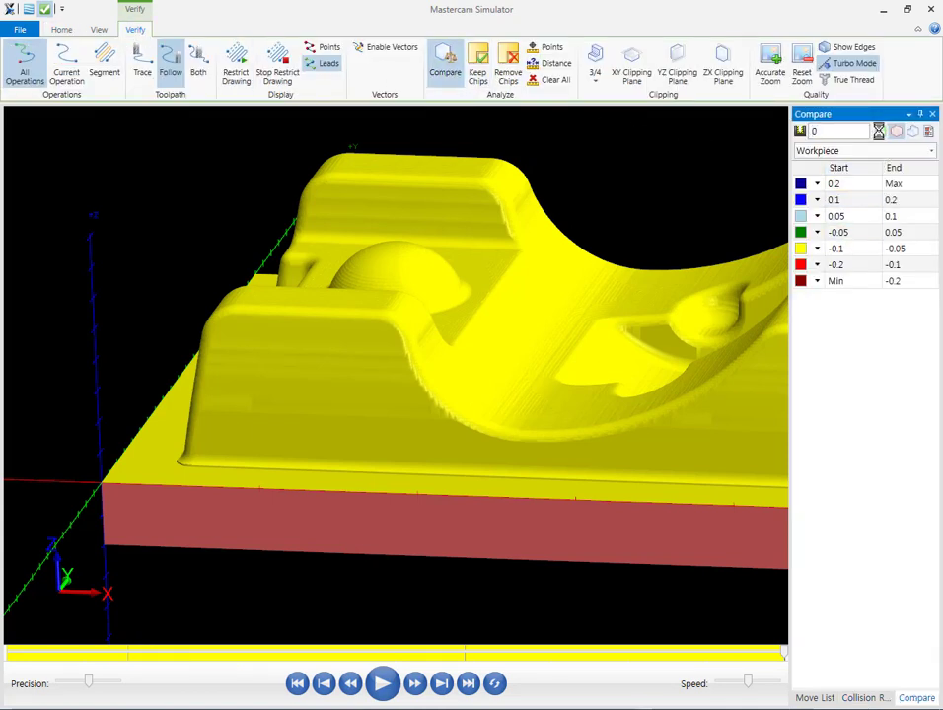
- Examine the comparison colours along the base fillet and at the lower corner edges for remaining material
middle_click_drag(454, 214, 542, 434)
scroll(517, 430, "down", 2)
scroll(676, 441, "up", 6)
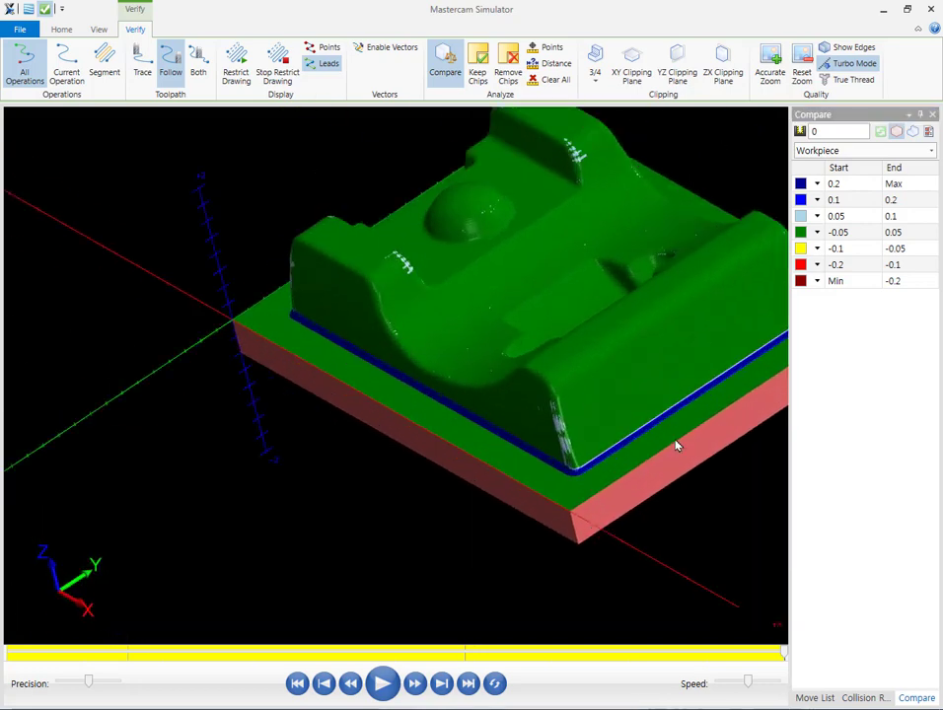
scroll(525, 482, "up", 2)
middle_click_drag(523, 482, 558, 451)
scroll(559, 451, "down", 8)
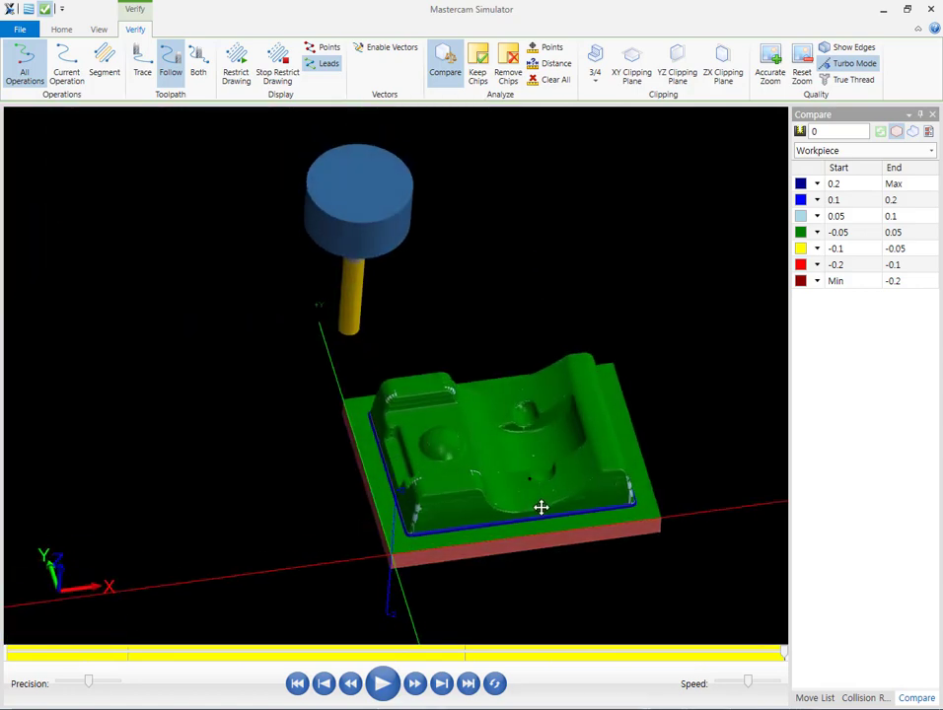
middle_click_drag(541, 507, 492, 476)
scroll(552, 513, "up", 3)
scroll(612, 540, "up", 3)
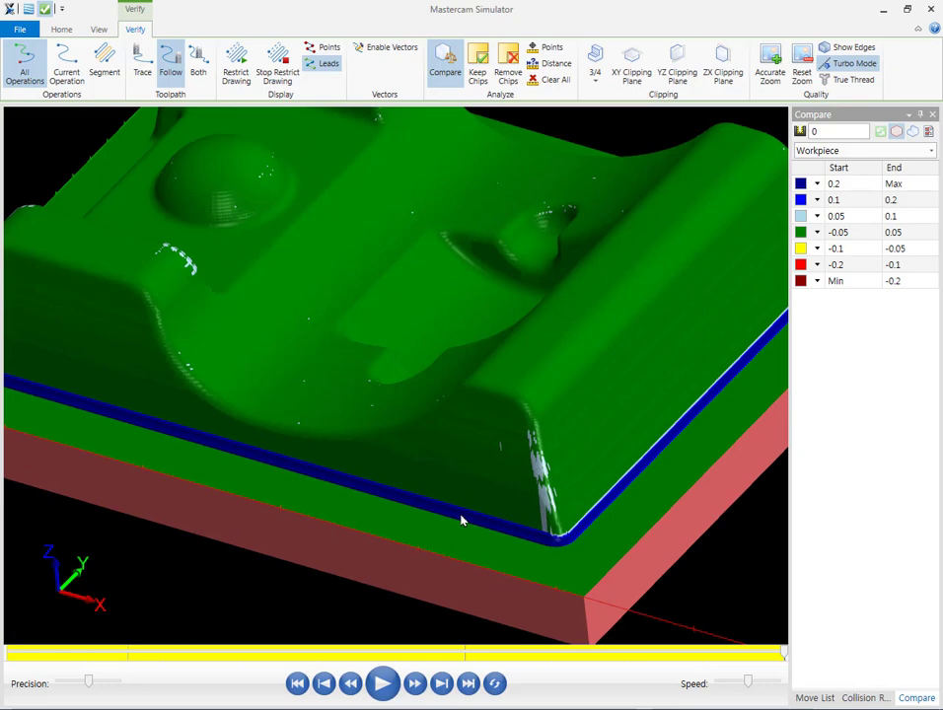
scroll(580, 534, "up", 2)
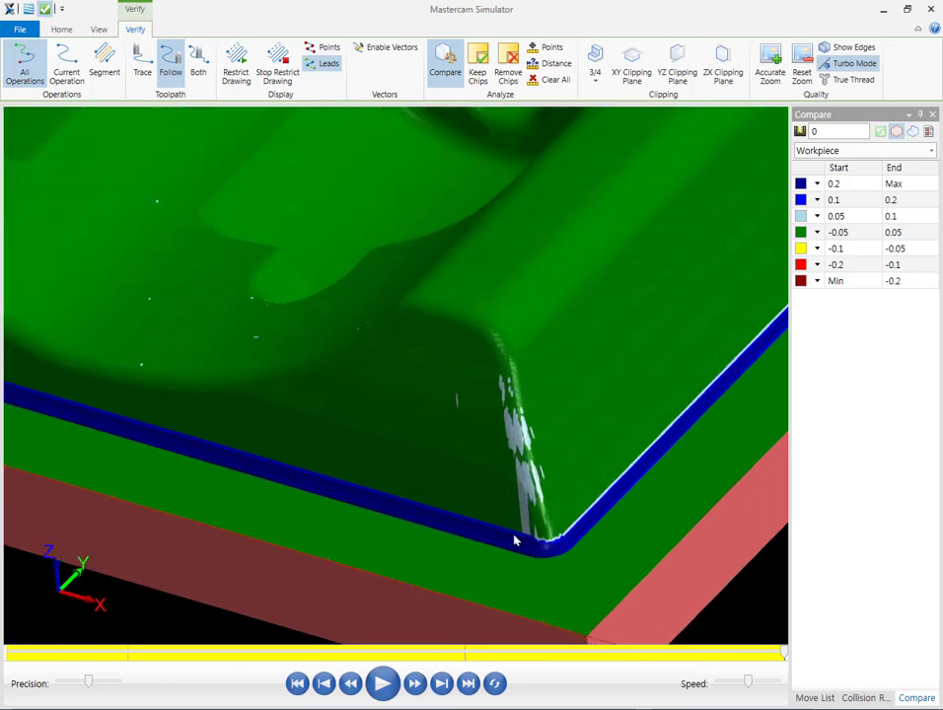
scroll(532, 535, "down", 4)
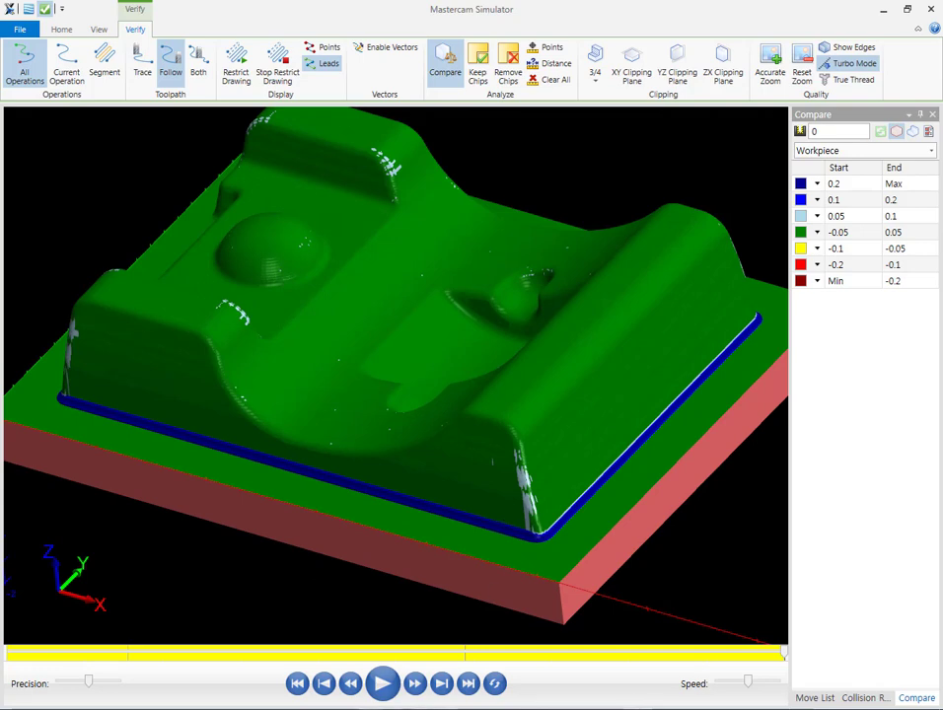
middle_click_drag(596, 272, 552, 373)
scroll(555, 454, "up", 3)
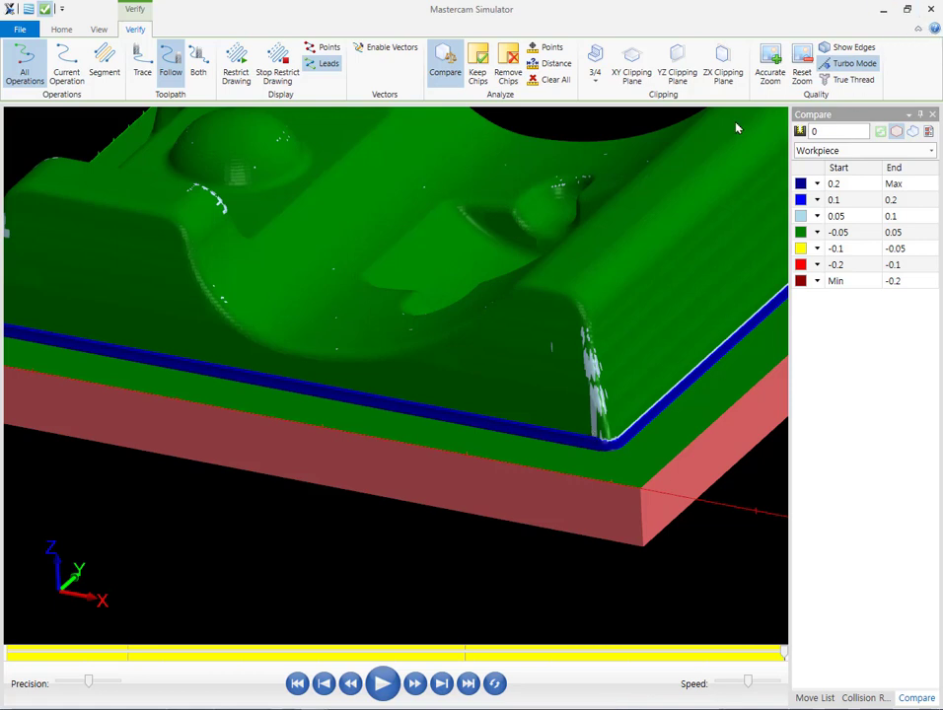
- Check the base fillet radius on the PDF drawing in Adobe Acrobat and switch back to Mastercam
left_click(882, 10)
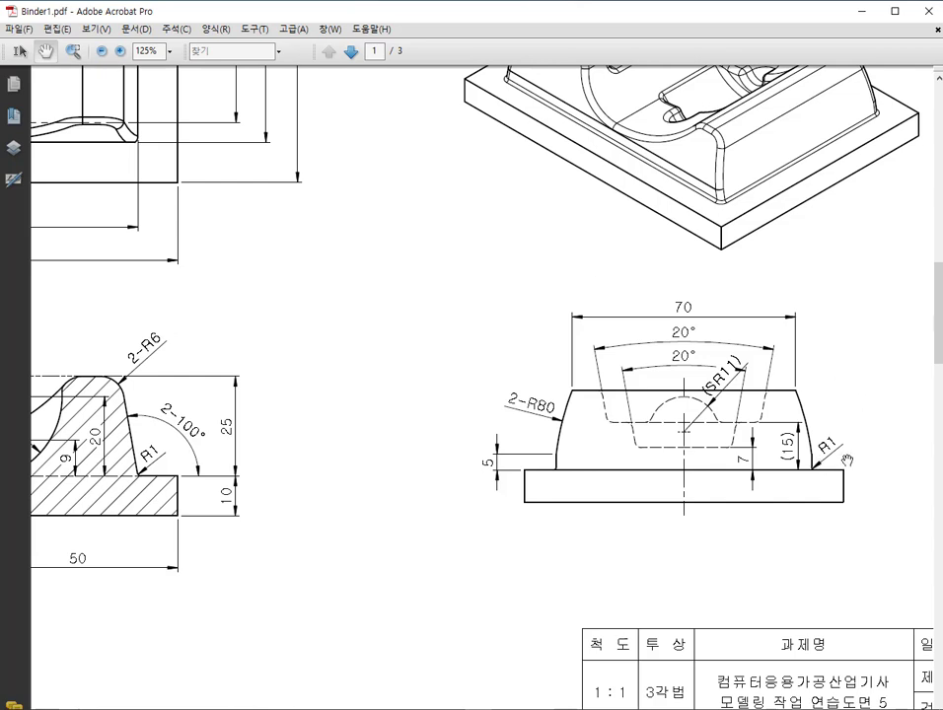
mouse_move(316, 708)
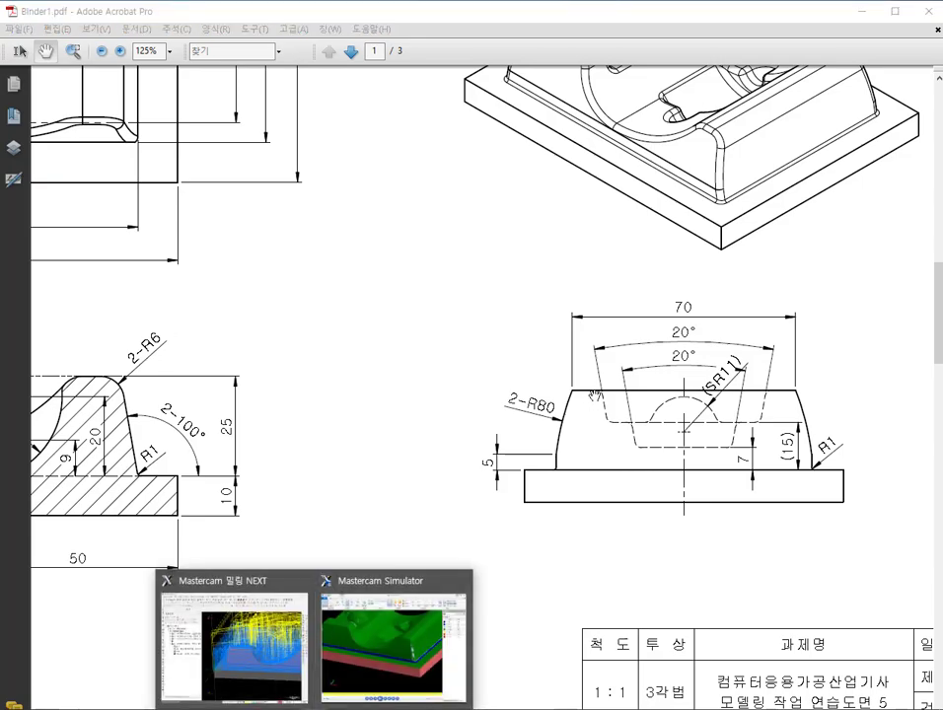
left_click(221, 653)
- Give the 10 mm flat end mill used by the first pocket operation a Corner Radius tip with radius 1
left_click(105, 253)
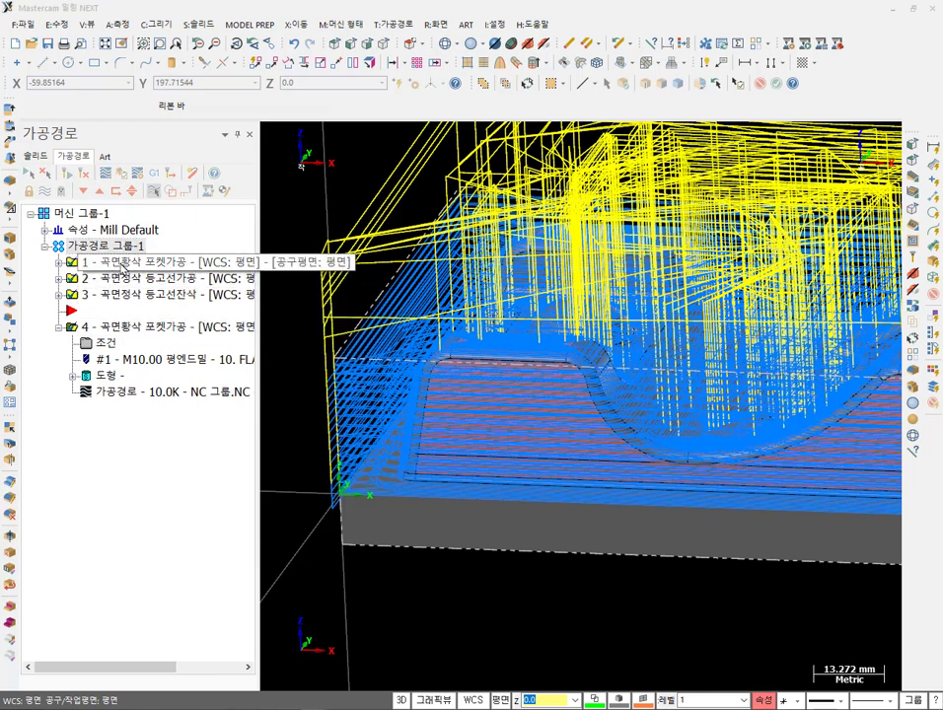
left_click(65, 264)
left_click(59, 262)
left_click(102, 278)
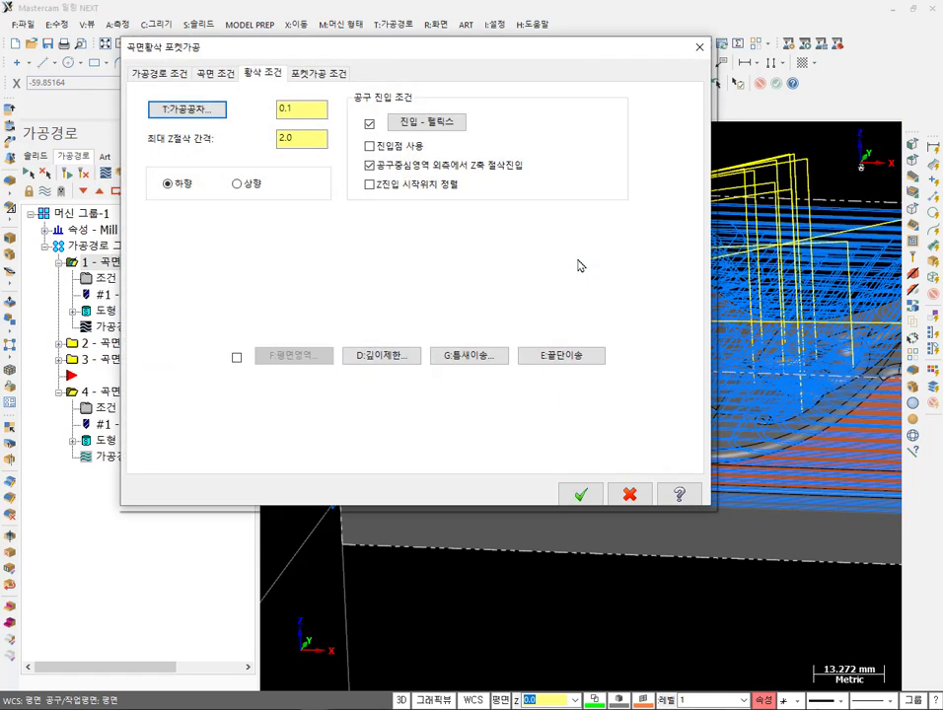
left_click(160, 74)
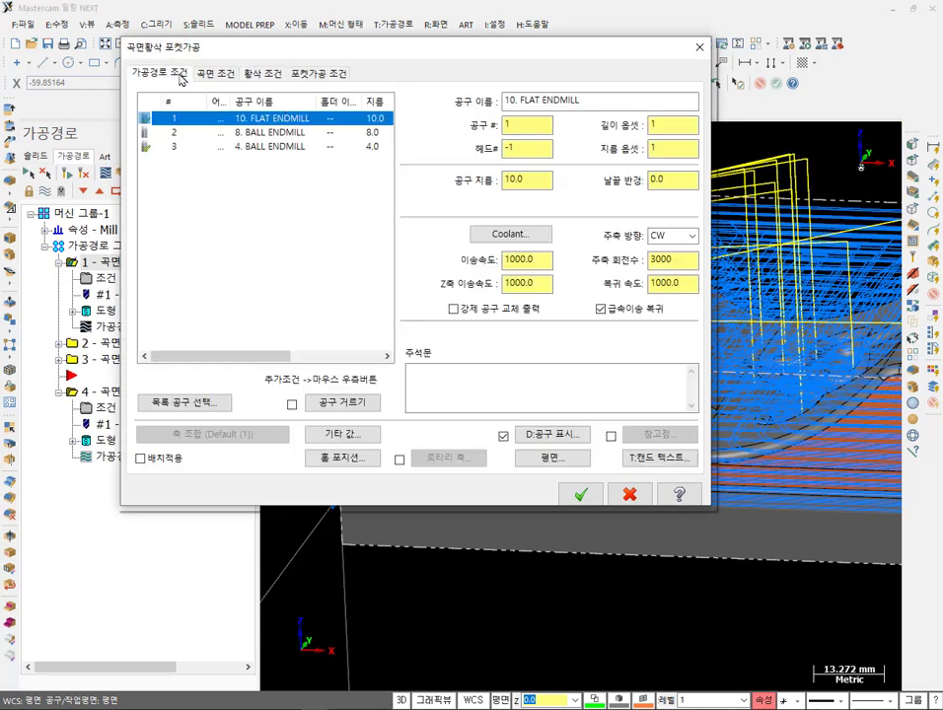
double_click(274, 119)
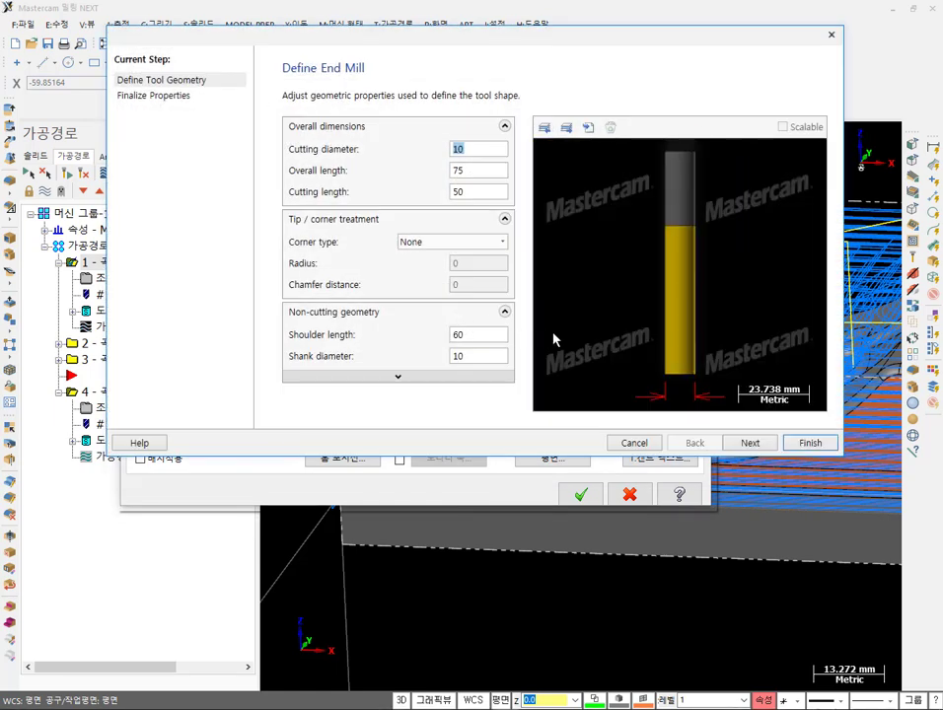
left_click(440, 244)
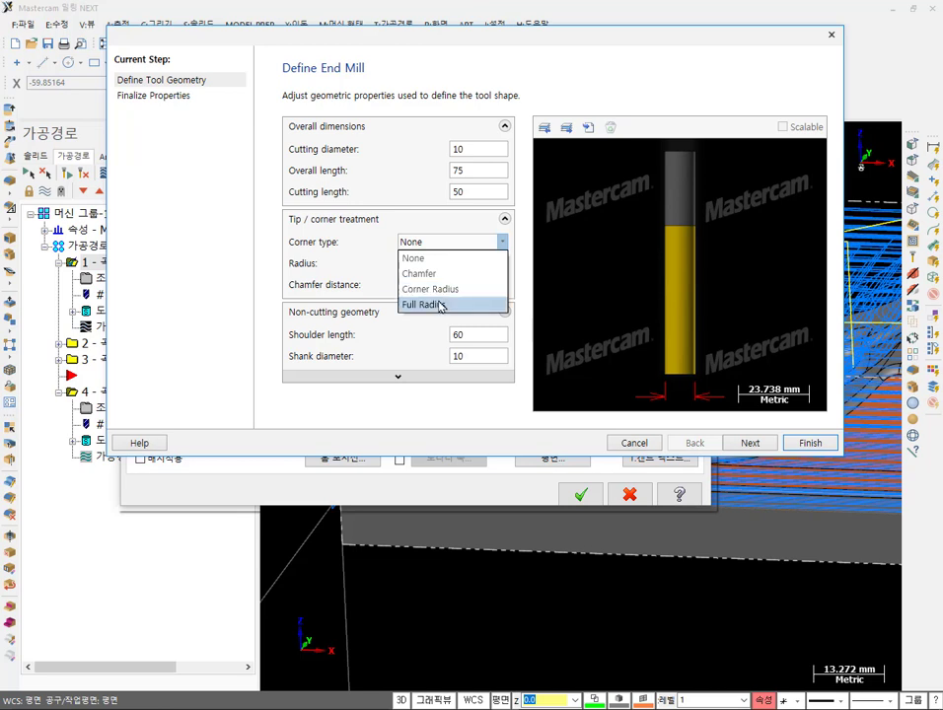
left_click(440, 290)
left_click(481, 264)
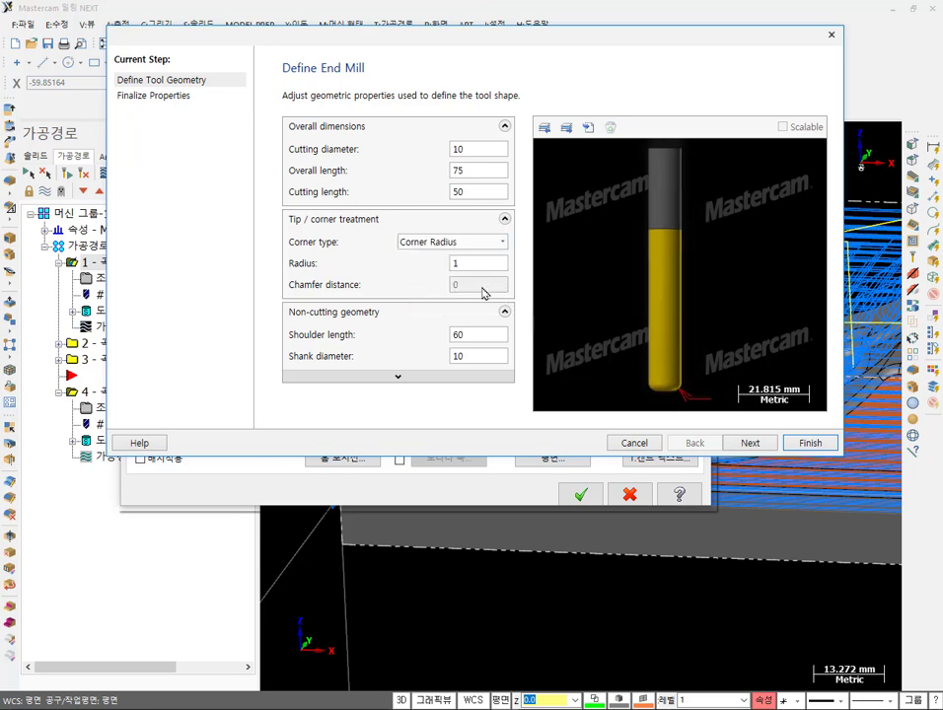
scroll(662, 401, "up", 5)
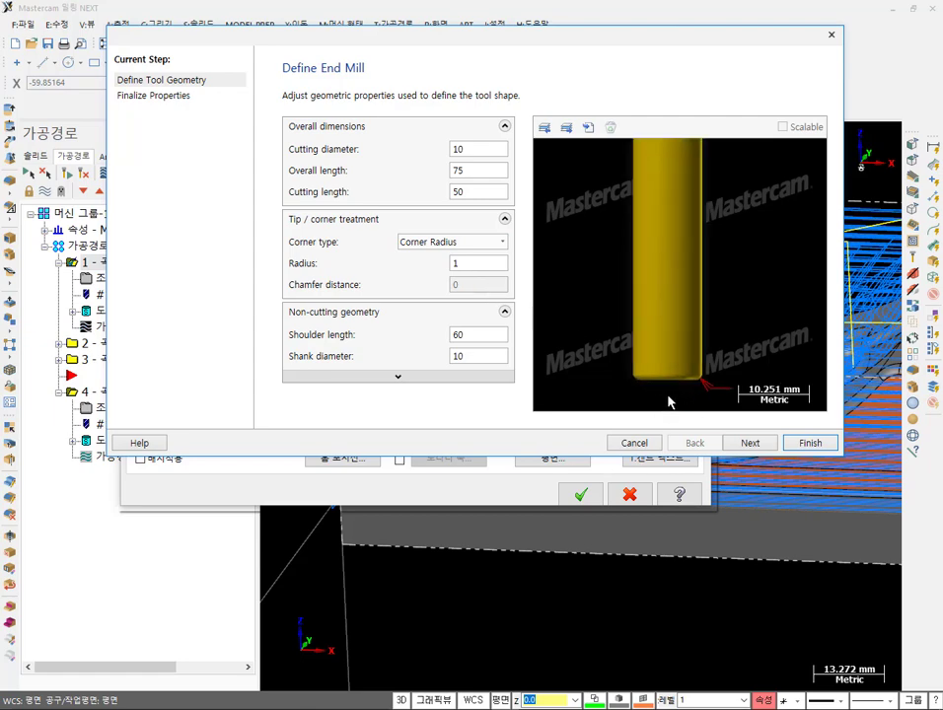
- Accept the tool change for all operations that use the assembly and regenerate the affected toolpaths
left_click(803, 443)
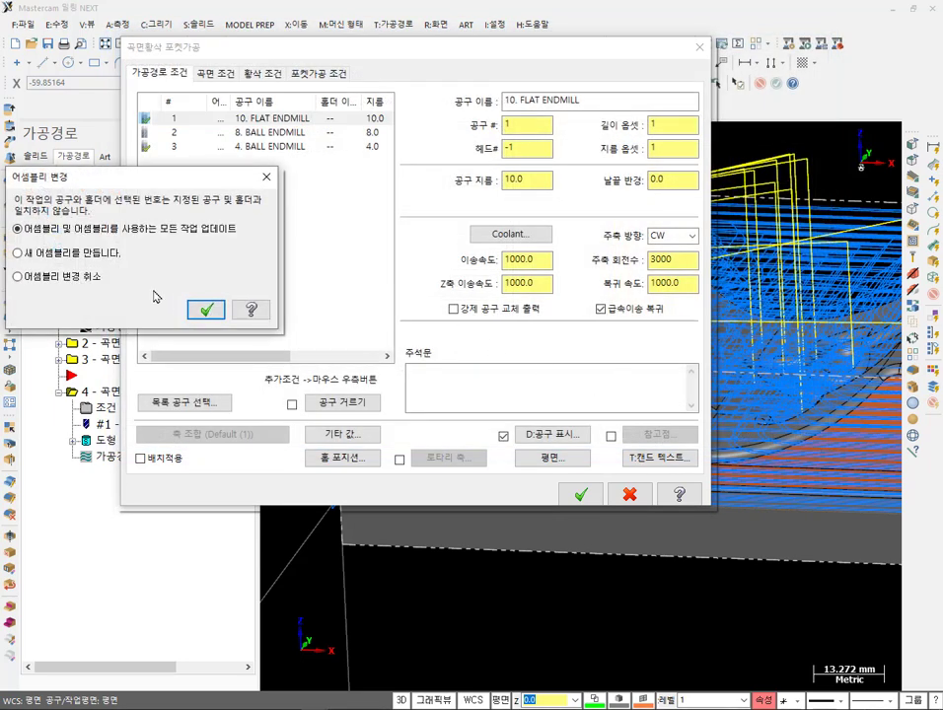
left_click(208, 311)
left_click(581, 496)
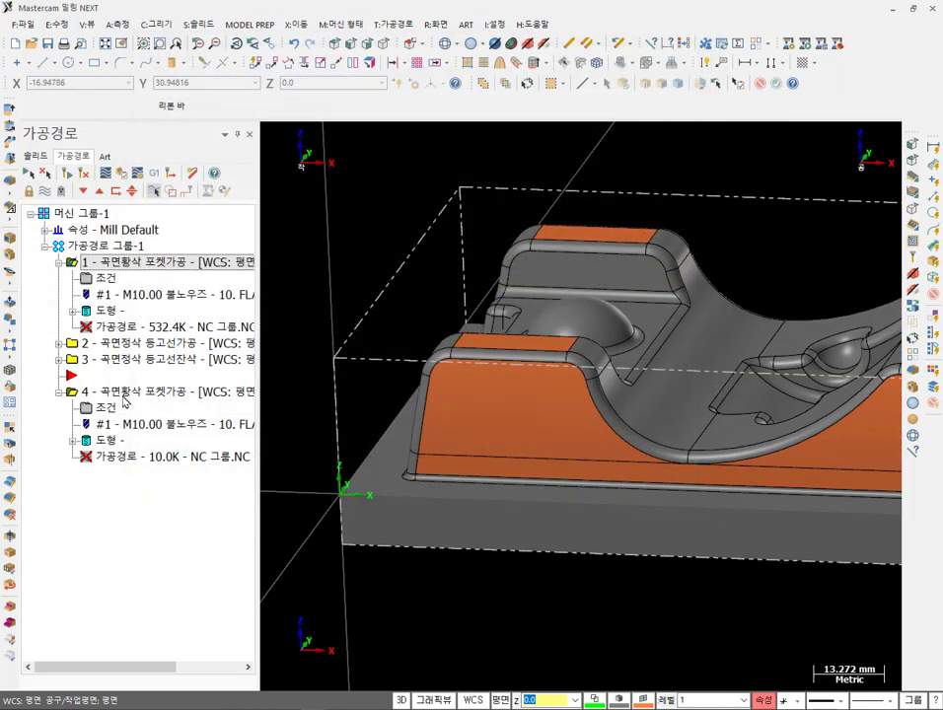
left_click(85, 172)
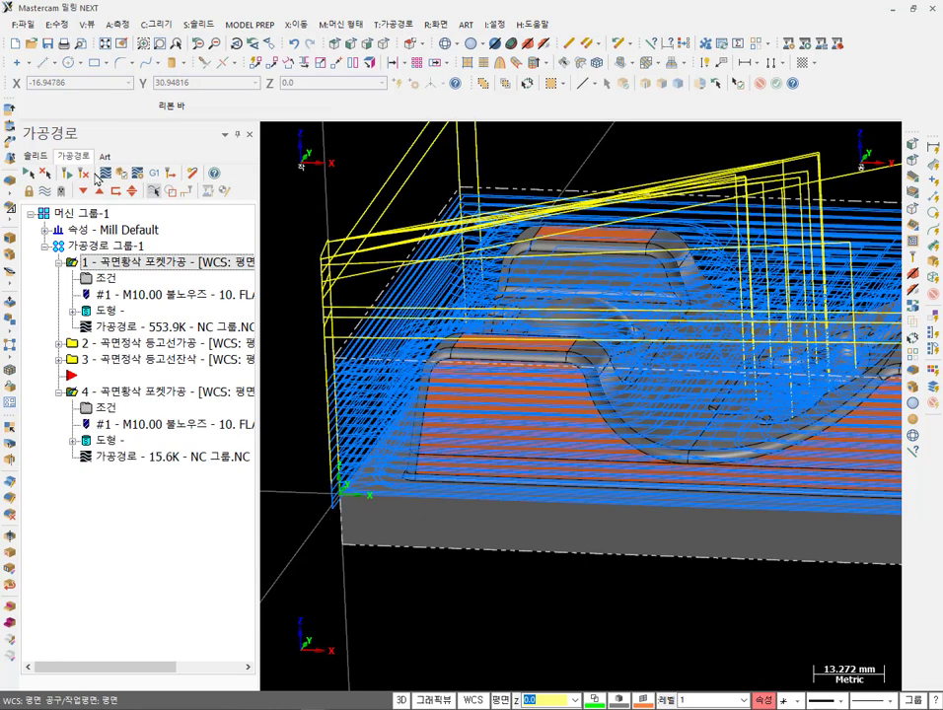
- Move the insert position below the fourth operation and examine its flat-area toolpath at the base corner
left_click(60, 264)
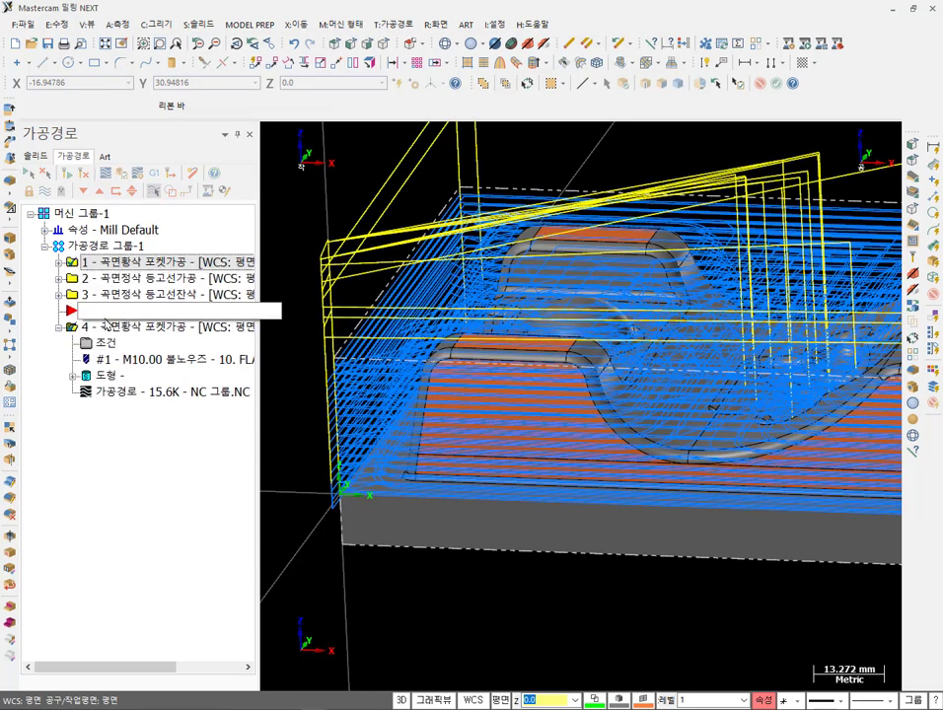
left_click(84, 193)
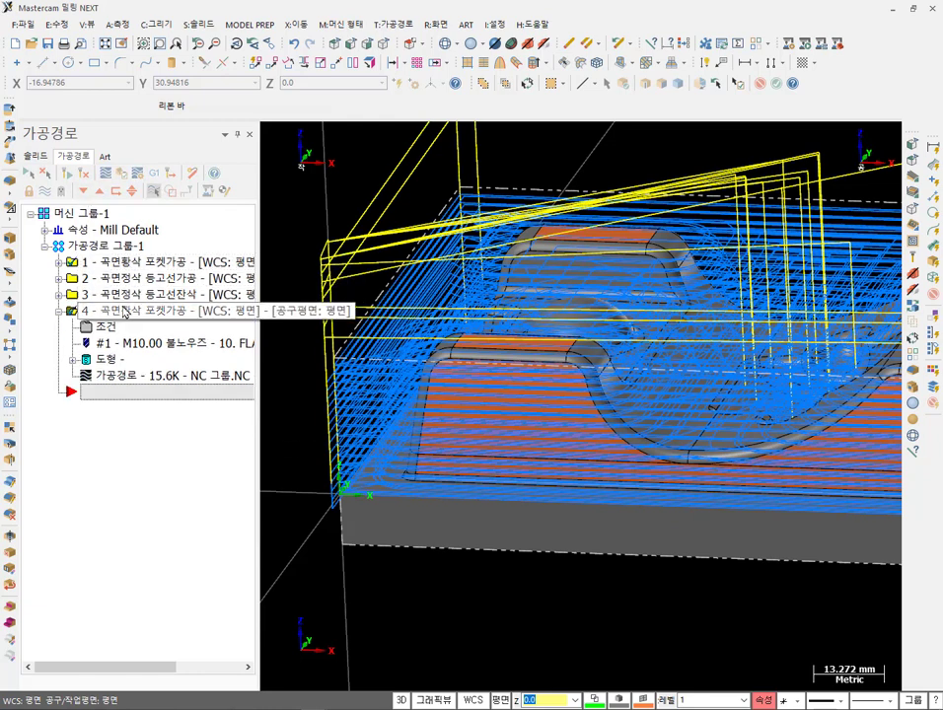
left_click(61, 311)
left_click(116, 312)
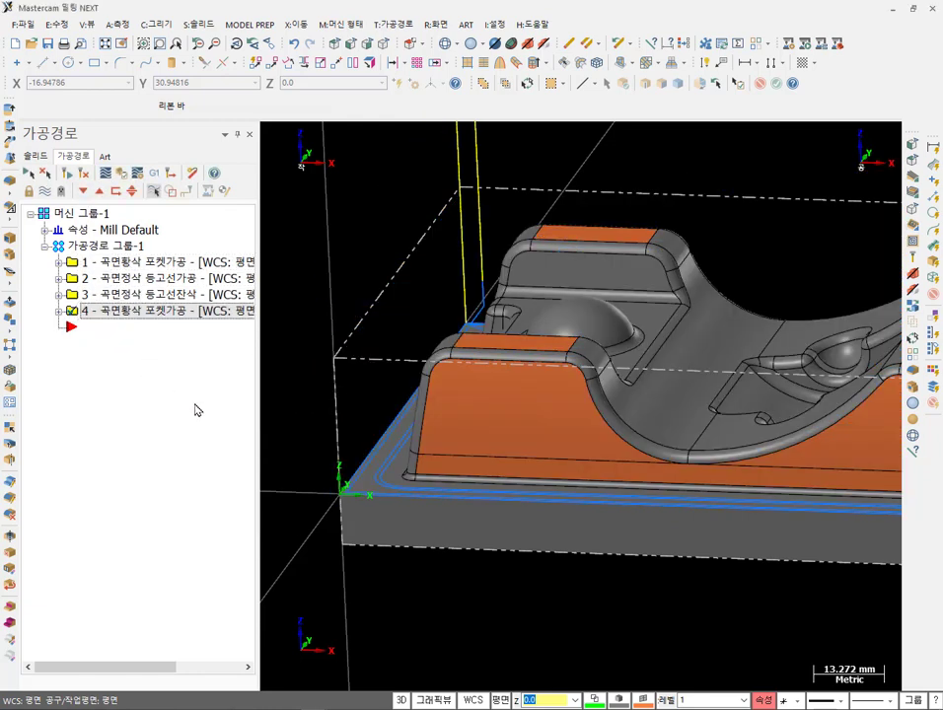
scroll(474, 490, "up", 6)
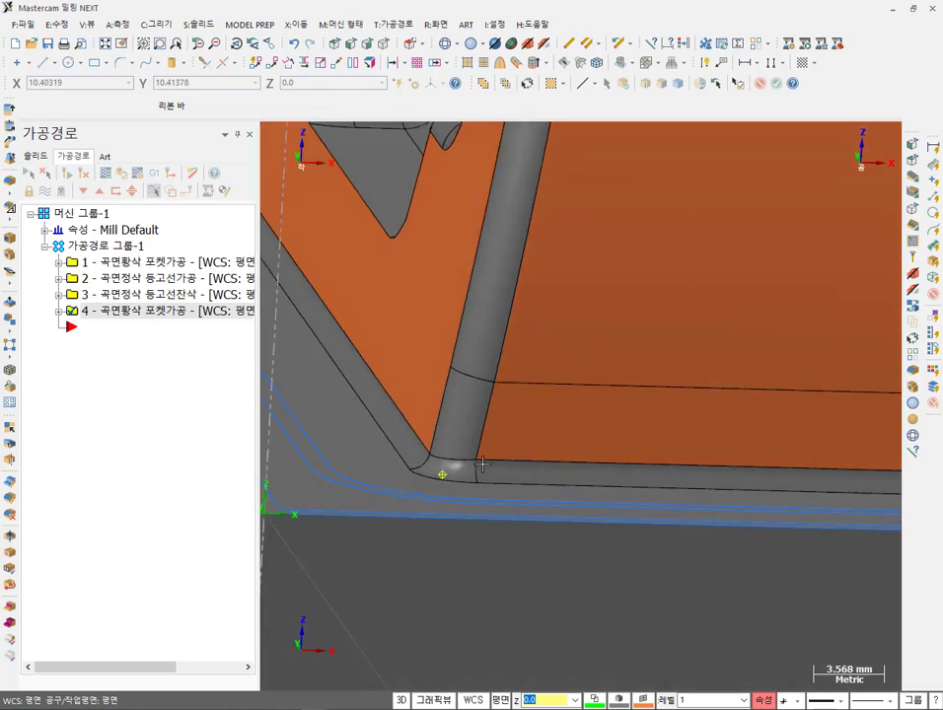
scroll(496, 474, "down", 3)
scroll(493, 450, "up", 4)
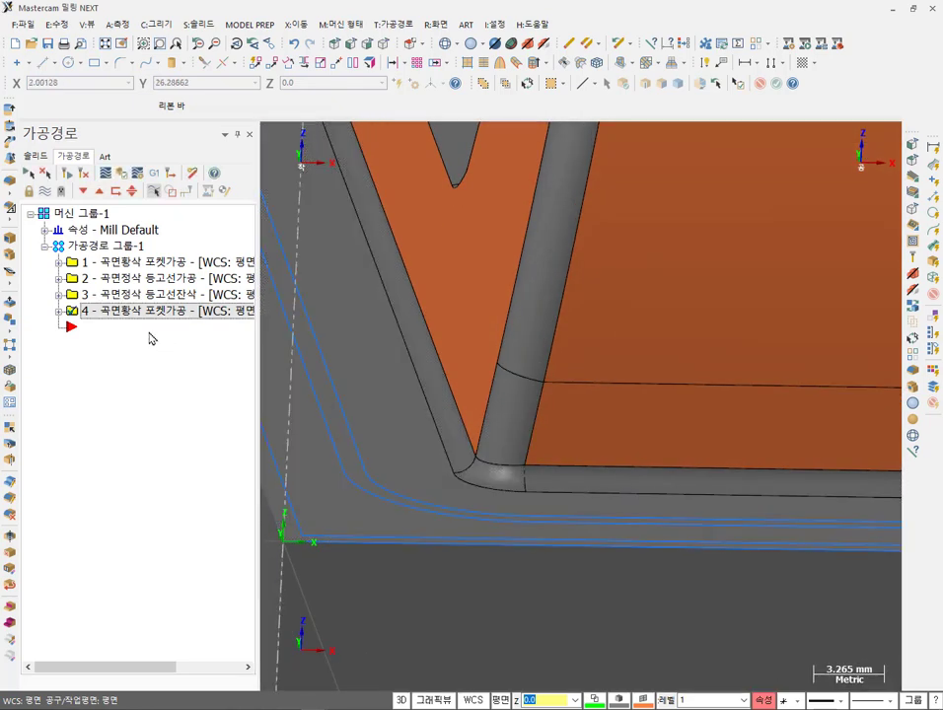
- Change the side-wall clearance in the fourth pocket operation's flat-area settings and regenerate its toolpath
left_click(58, 311)
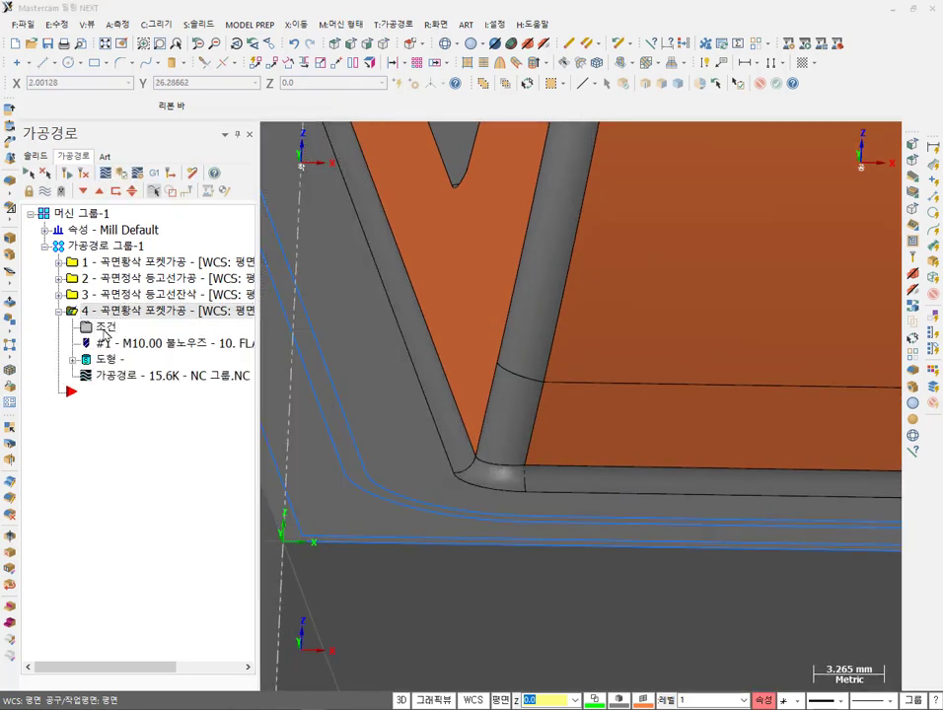
left_click(103, 328)
left_click(233, 76)
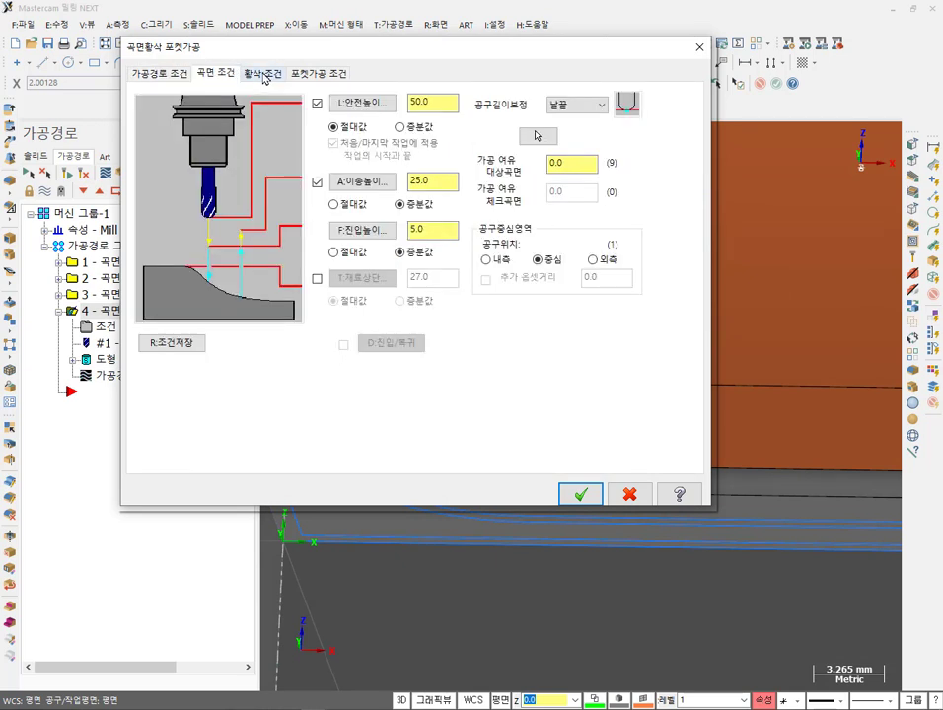
left_click(265, 76)
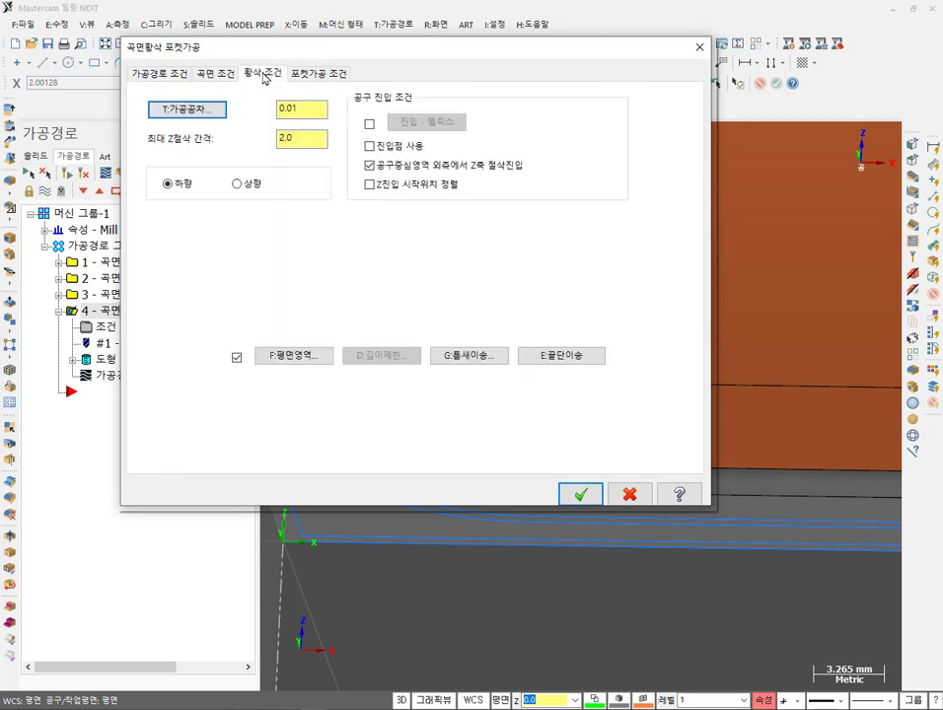
left_click(305, 358)
left_click(660, 280)
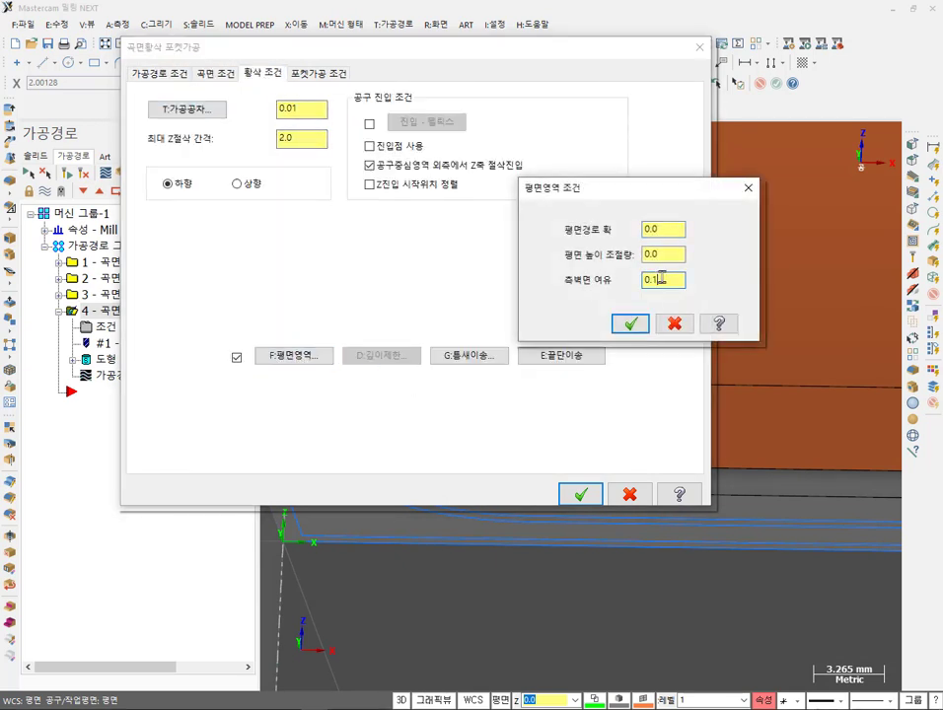
left_click(630, 323)
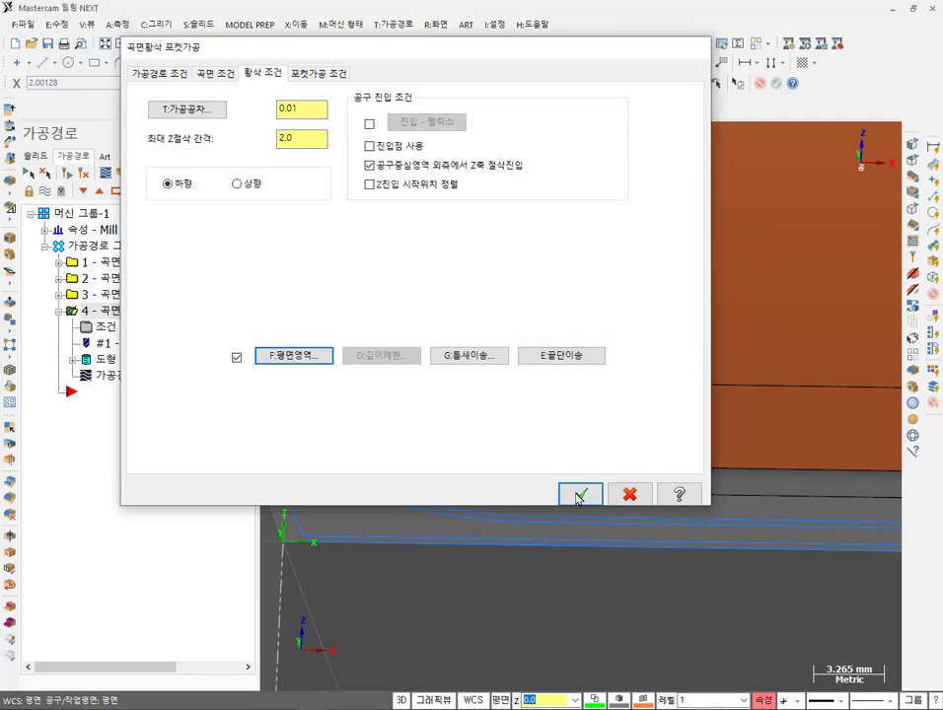
left_click(580, 494)
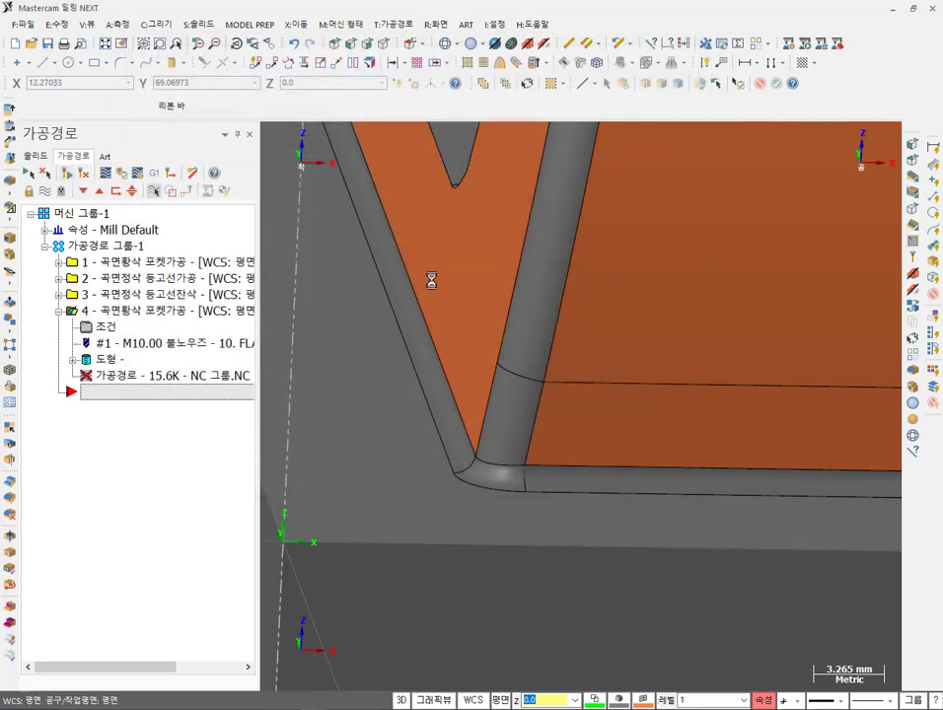
- Verify all operations in the toolpath group by simulation in Mastercam Simulator and compare the machined stock with the workpiece model
left_click(125, 250)
left_click(122, 174)
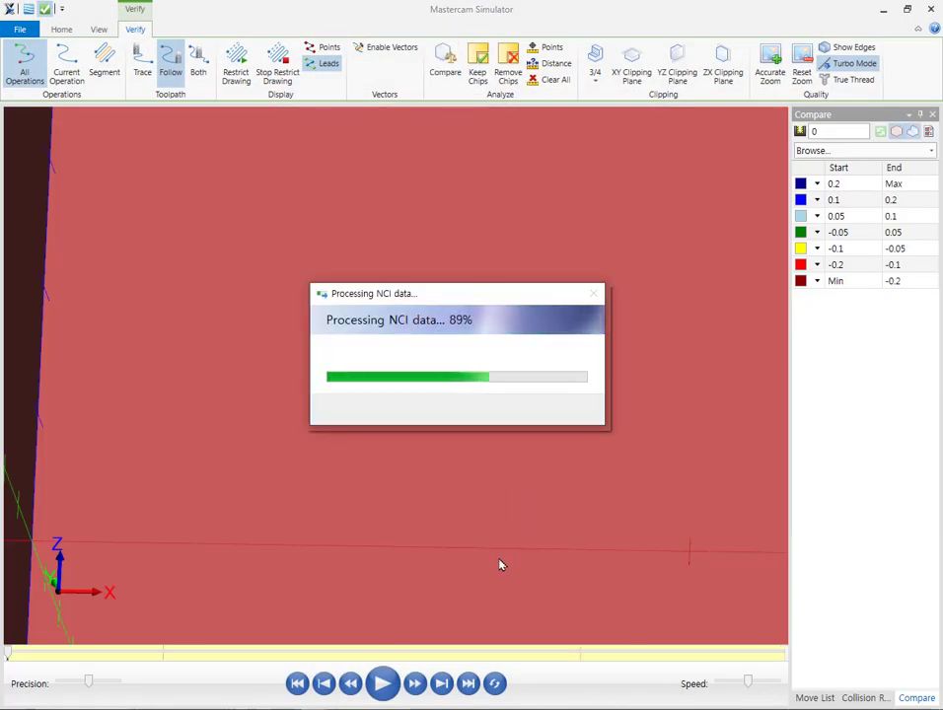
left_click(382, 683)
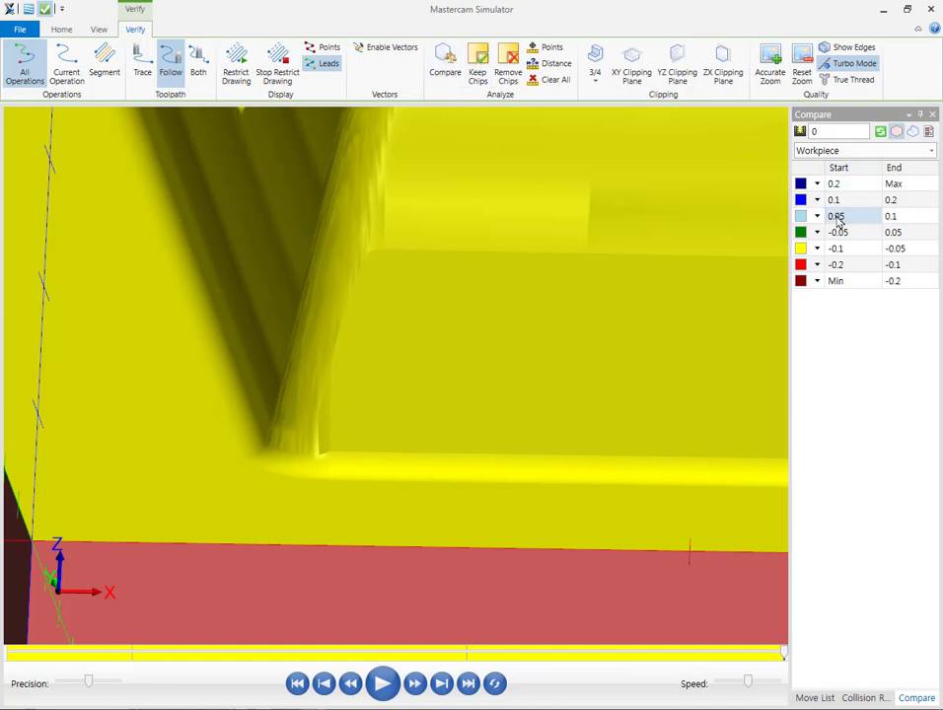
left_click(445, 62)
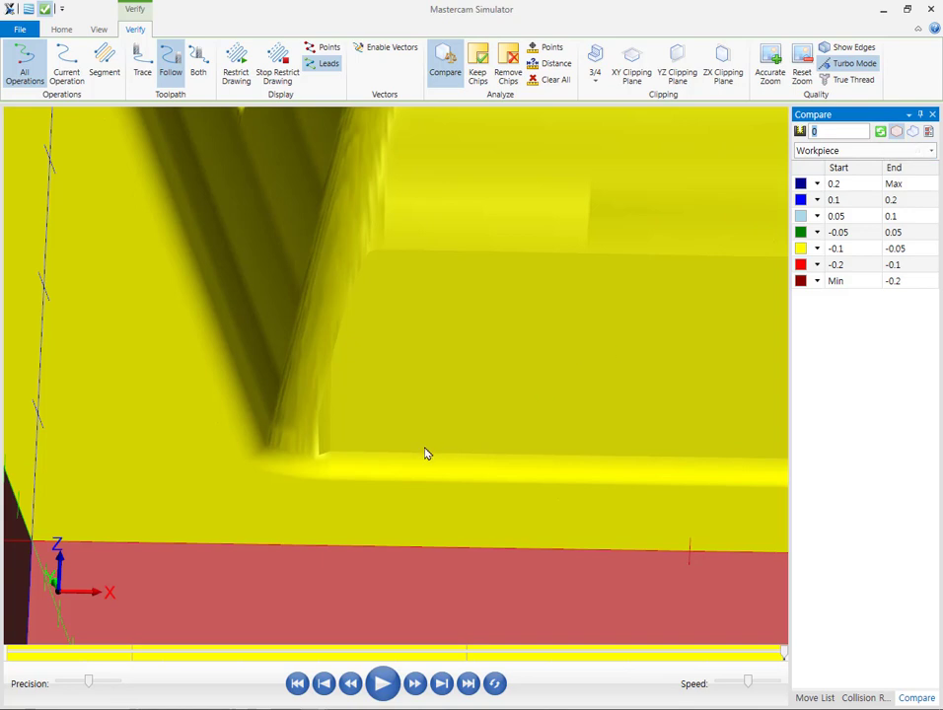
left_click(881, 134)
- Examine the compared stock for leftover material along the sloped corner edges, the base fillet and the overall part
scroll(429, 443, "down", 5)
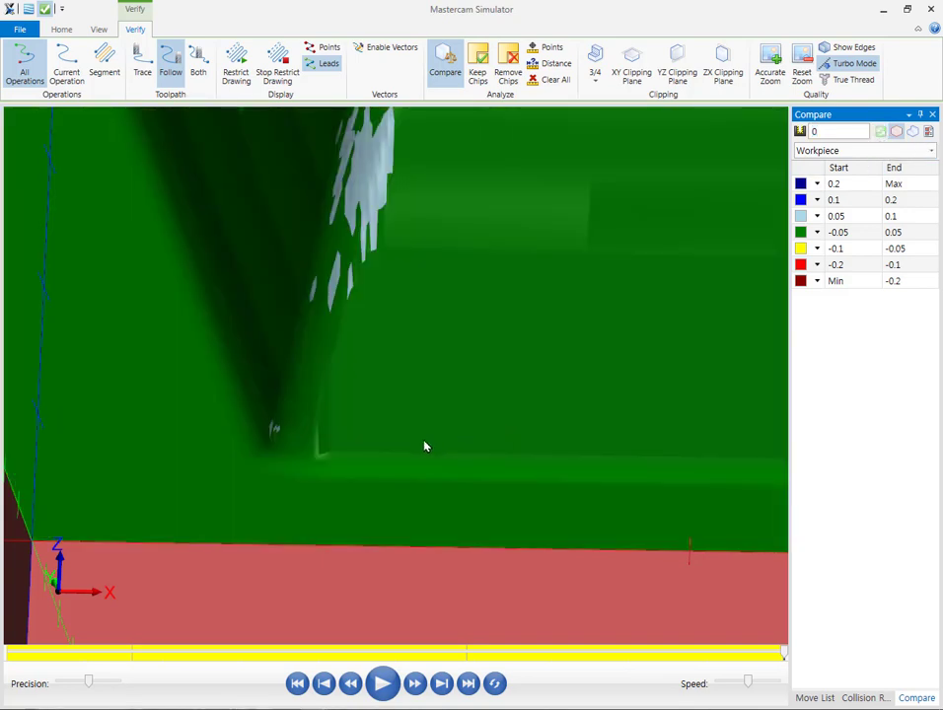
middle_click_drag(417, 446, 517, 410)
scroll(427, 365, "down", 4)
middle_click_drag(646, 402, 752, 415)
scroll(457, 558, "up", 2)
scroll(524, 483, "up", 3)
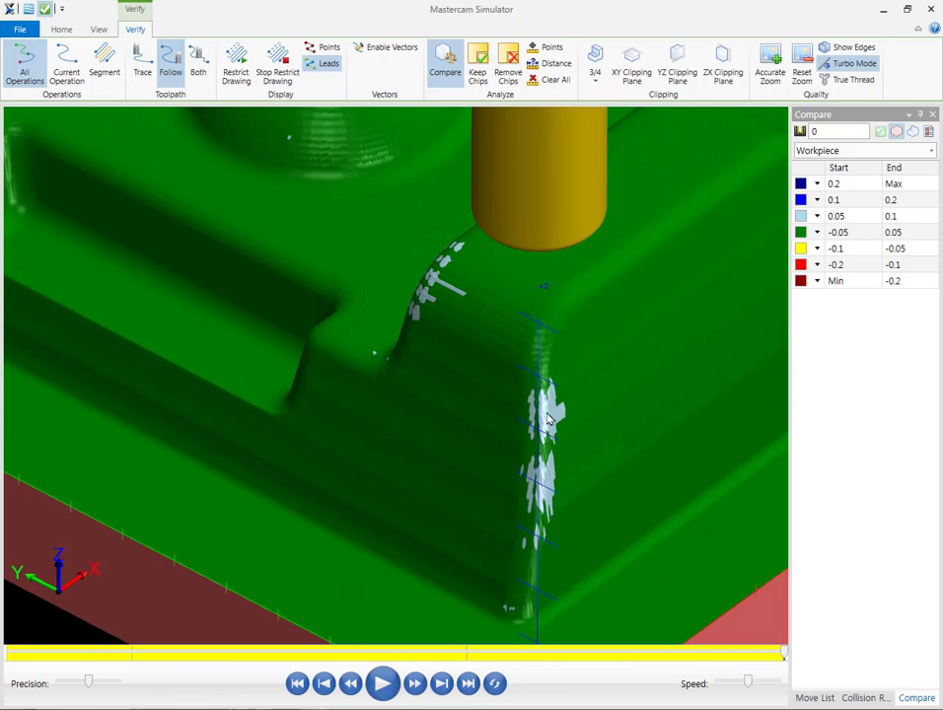
scroll(545, 431, "up", 4)
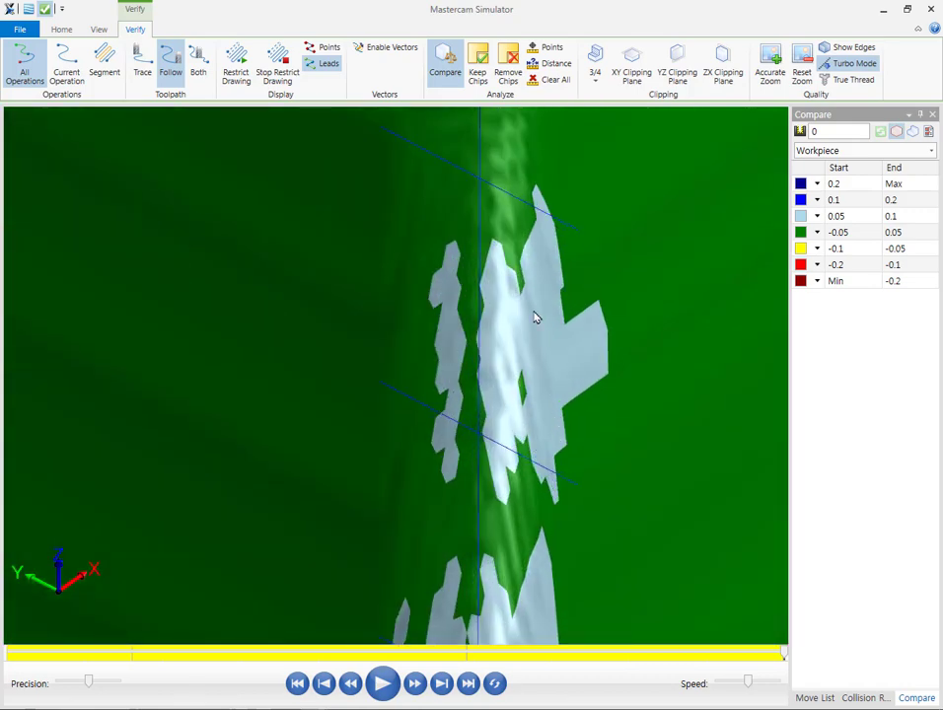
scroll(535, 317, "down", 5)
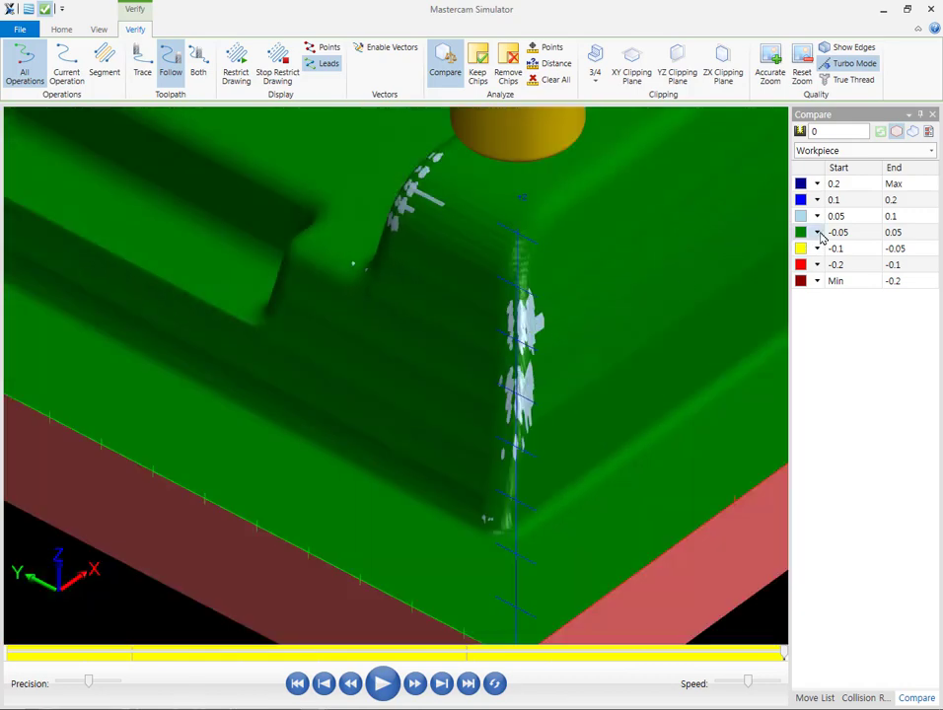
scroll(573, 481, "down", 2)
scroll(573, 481, "down", 2)
scroll(461, 333, "up", 4)
middle_click_drag(428, 326, 357, 316)
middle_click_drag(595, 389, 602, 393)
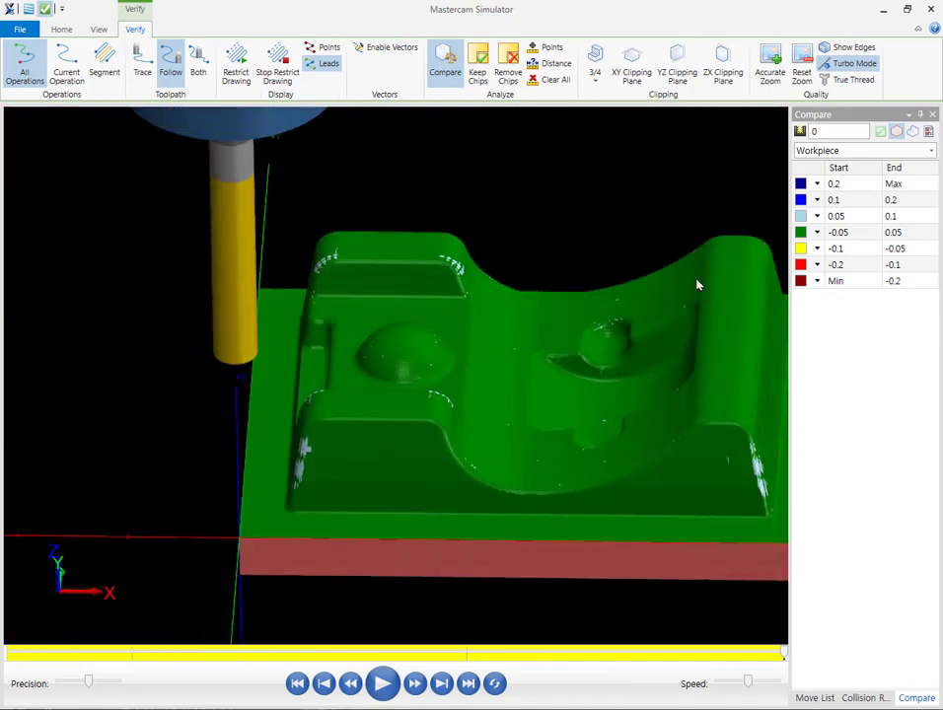